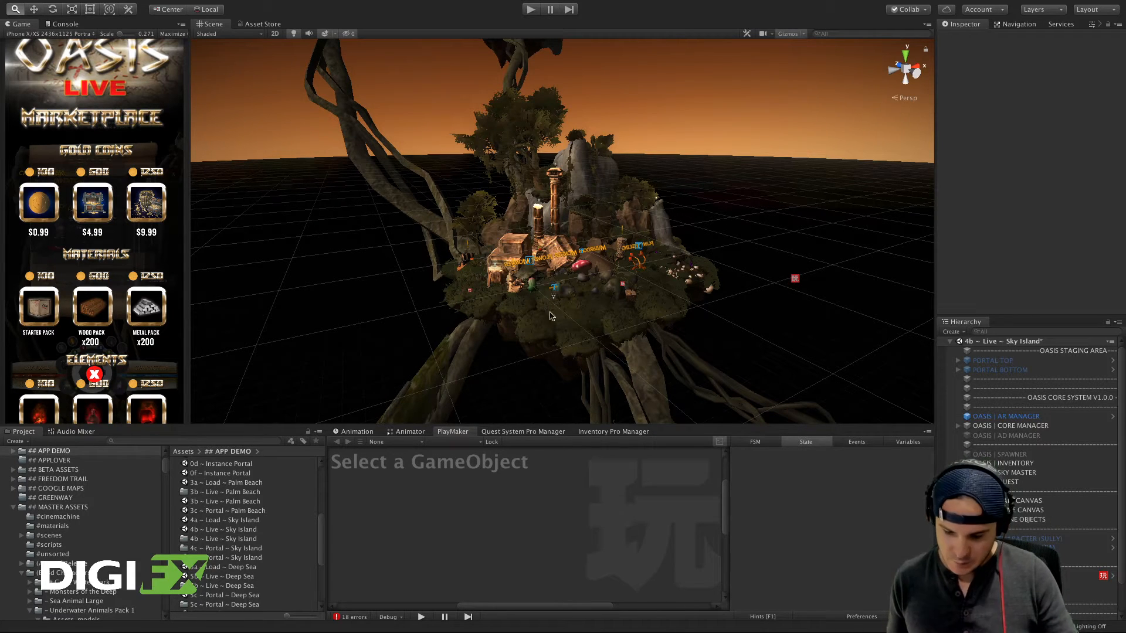
pyautogui.scroll(5, 527, 313)
pyautogui.scroll(-3, 528, 314)
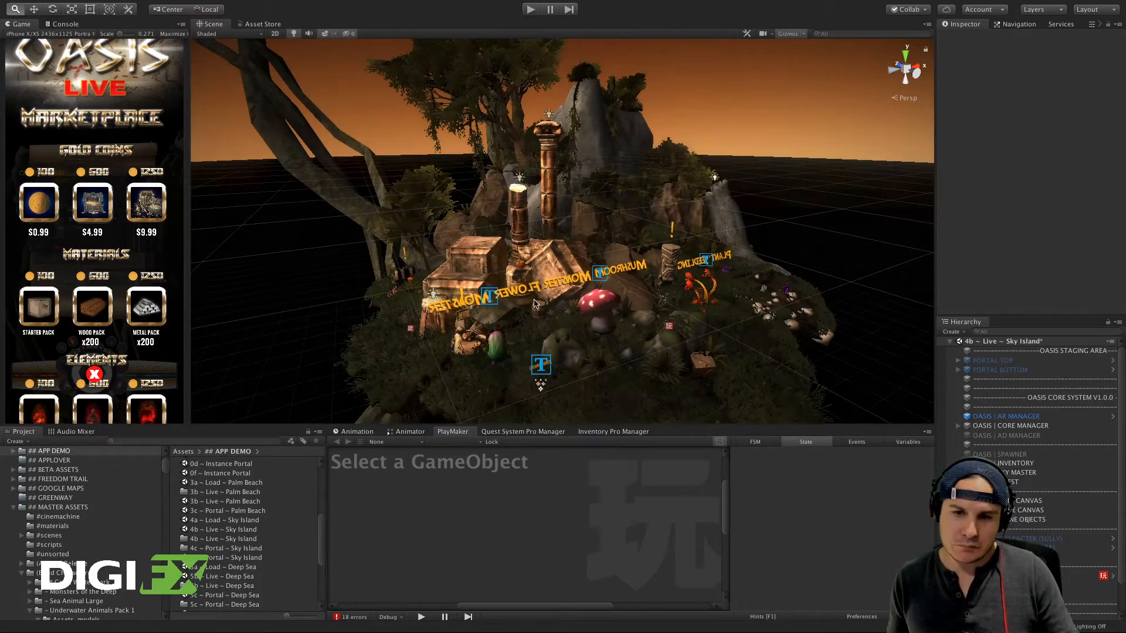
pyautogui.keyDown('alt'); pyautogui.moveTo(536, 304); pyautogui.dragTo(516, 288); pyautogui.keyUp('alt')
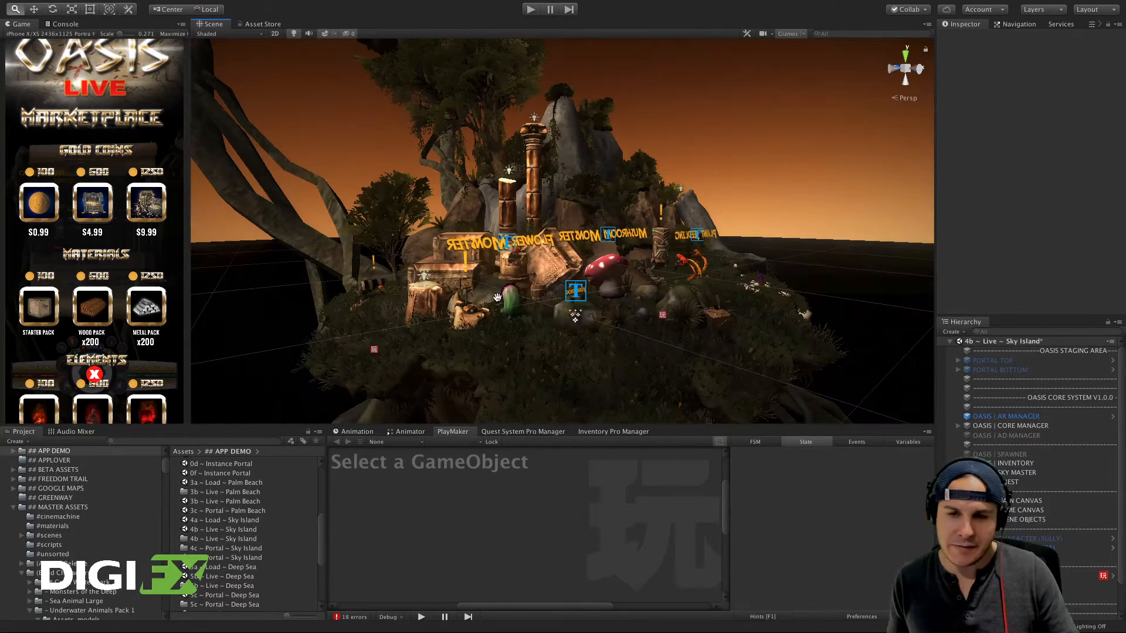
pyautogui.scroll(-4, 527, 293)
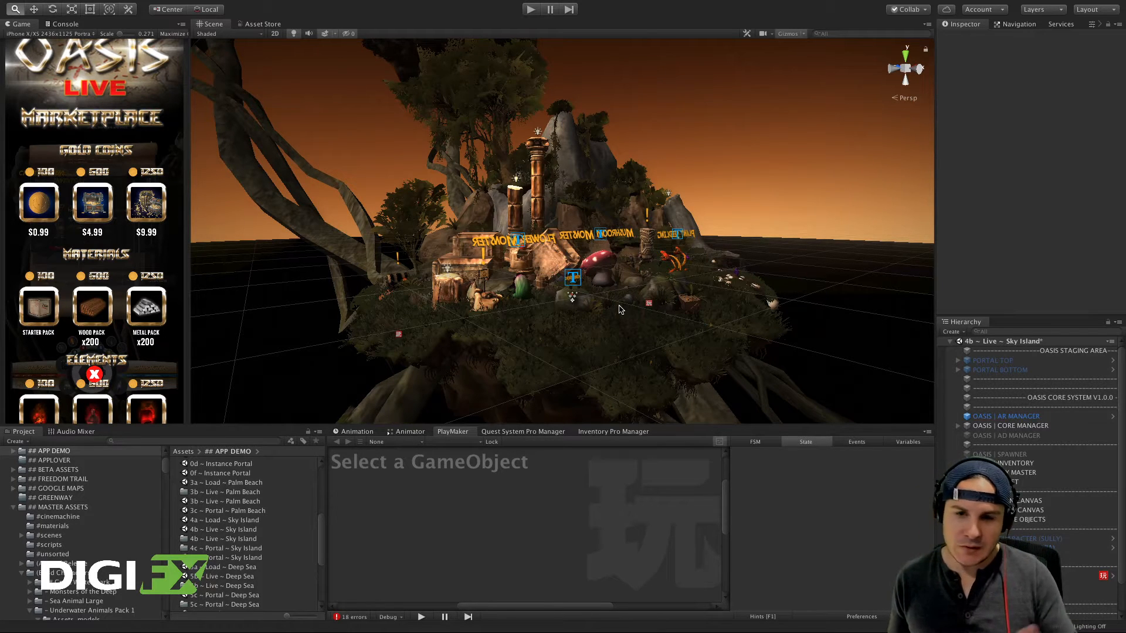
# Step: Search the project assets for "deep sea", enlarge the result thumbnails and select the deep_sea_helm_thumb image
pyautogui.click(140, 441)
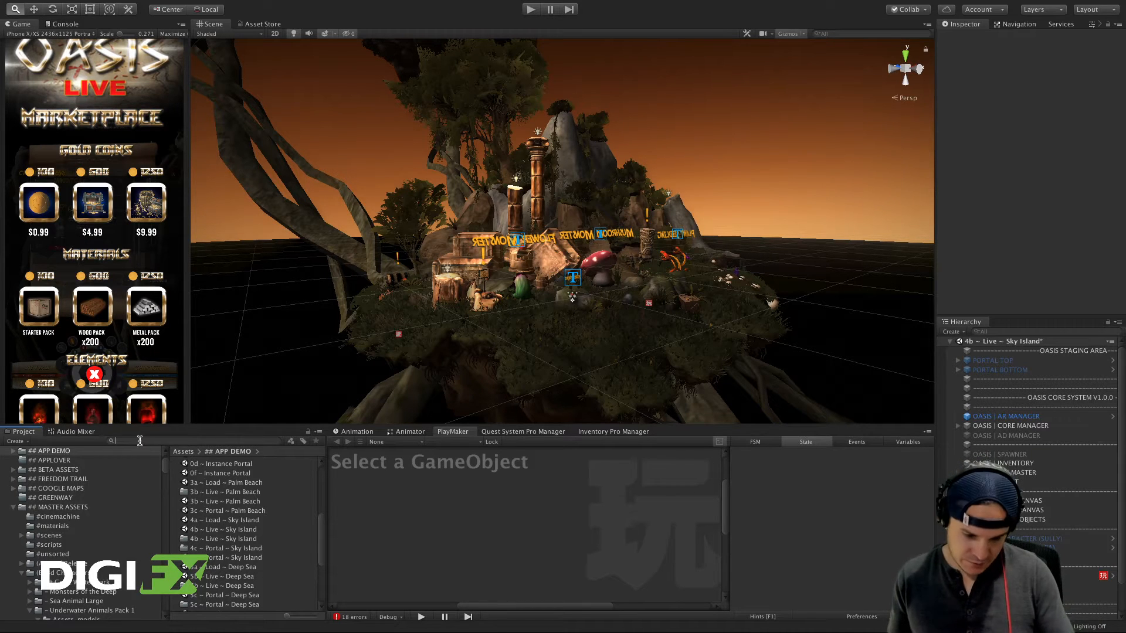
pyautogui.write('deep sea')
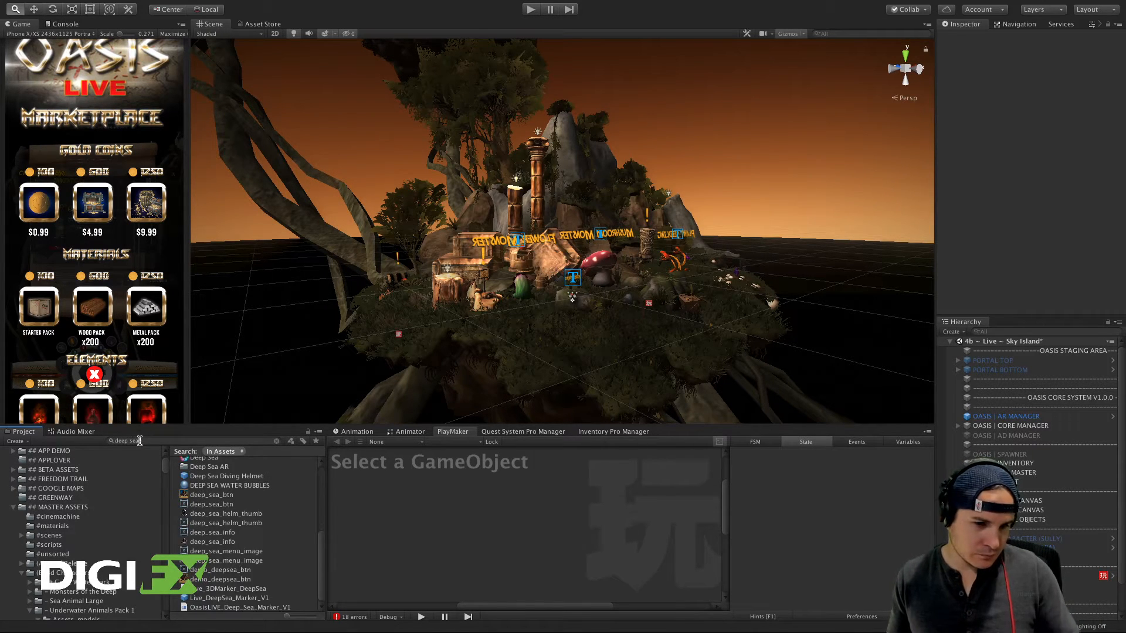
pyautogui.moveTo(286, 616); pyautogui.dragTo(317, 616)
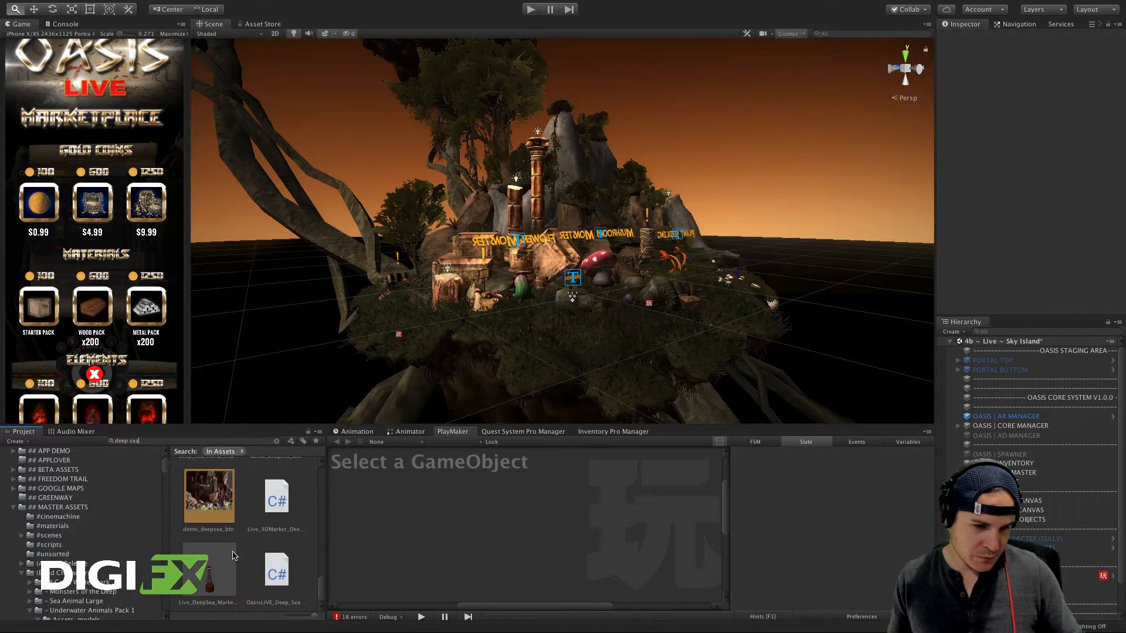
pyautogui.scroll(3, 233, 557)
pyautogui.click(208, 495)
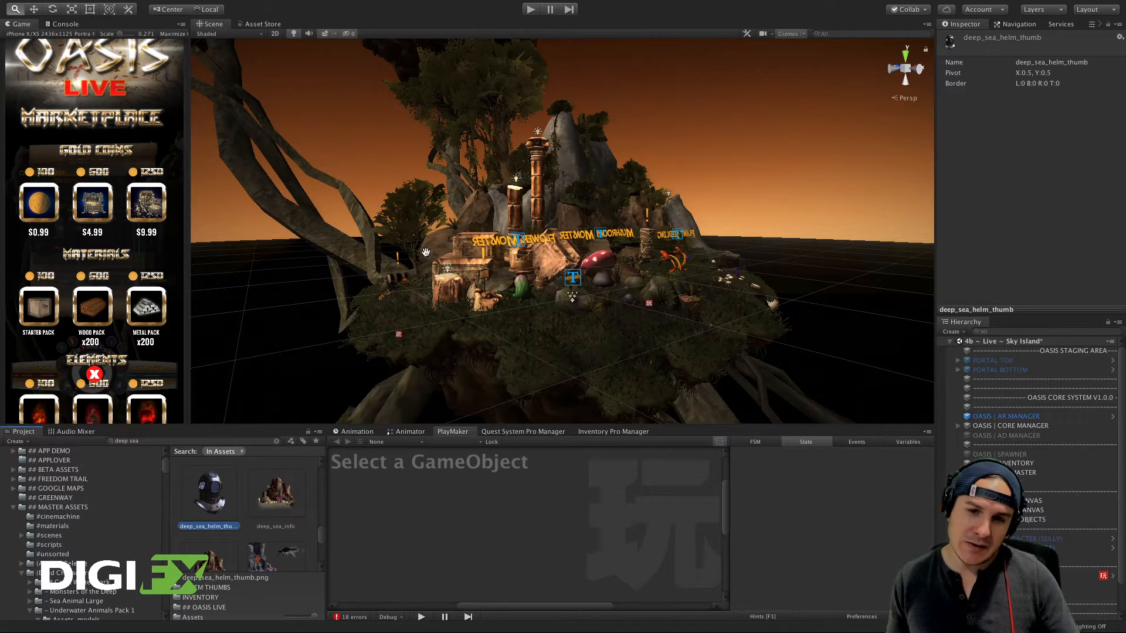
# Step: Delete the PORTAL TOP and PORTAL BOTTOM objects from the scene's staging area
pyautogui.scroll(-5, 481, 306)
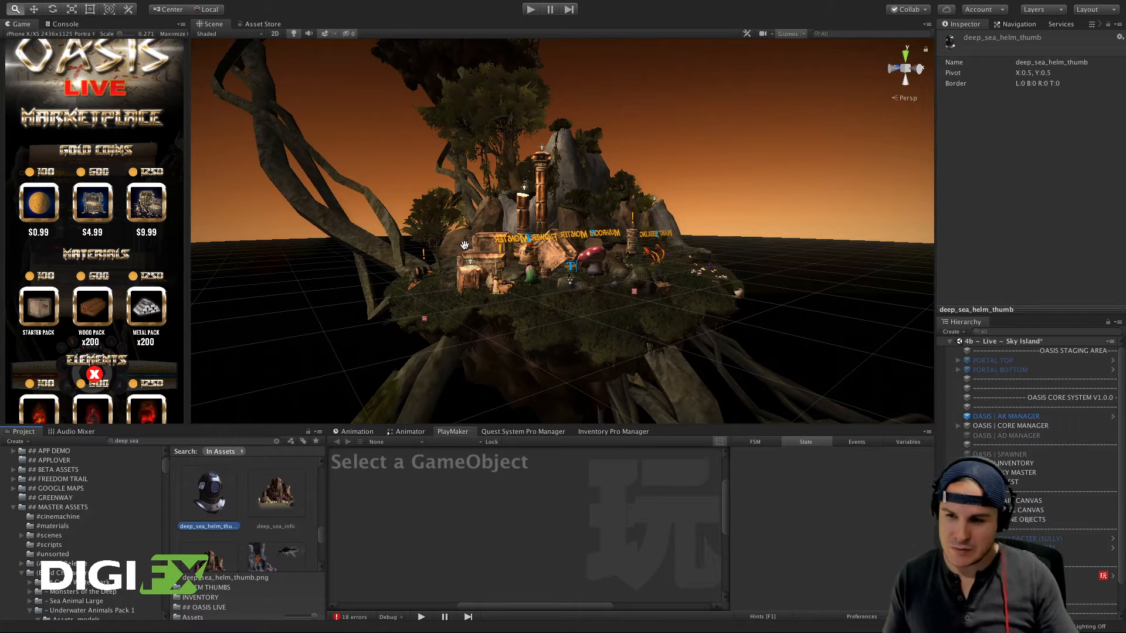
pyautogui.click(992, 370)
pyautogui.keyDown('shift'); pyautogui.click(988, 360); pyautogui.keyUp('shift')
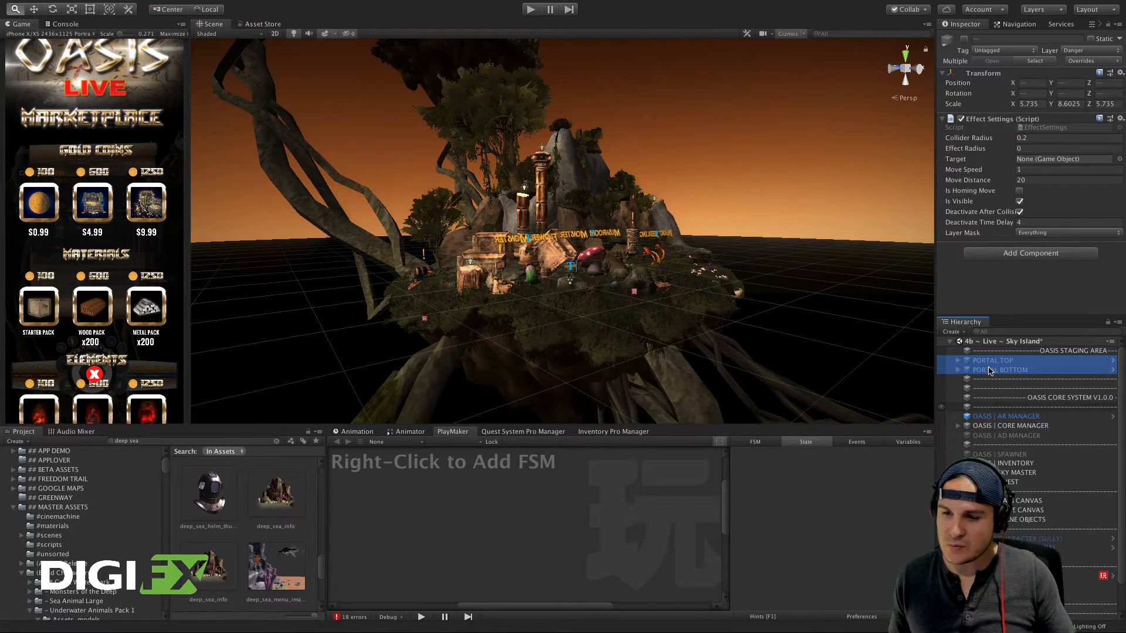
pyautogui.rightClick(988, 366)
pyautogui.click(1007, 418)
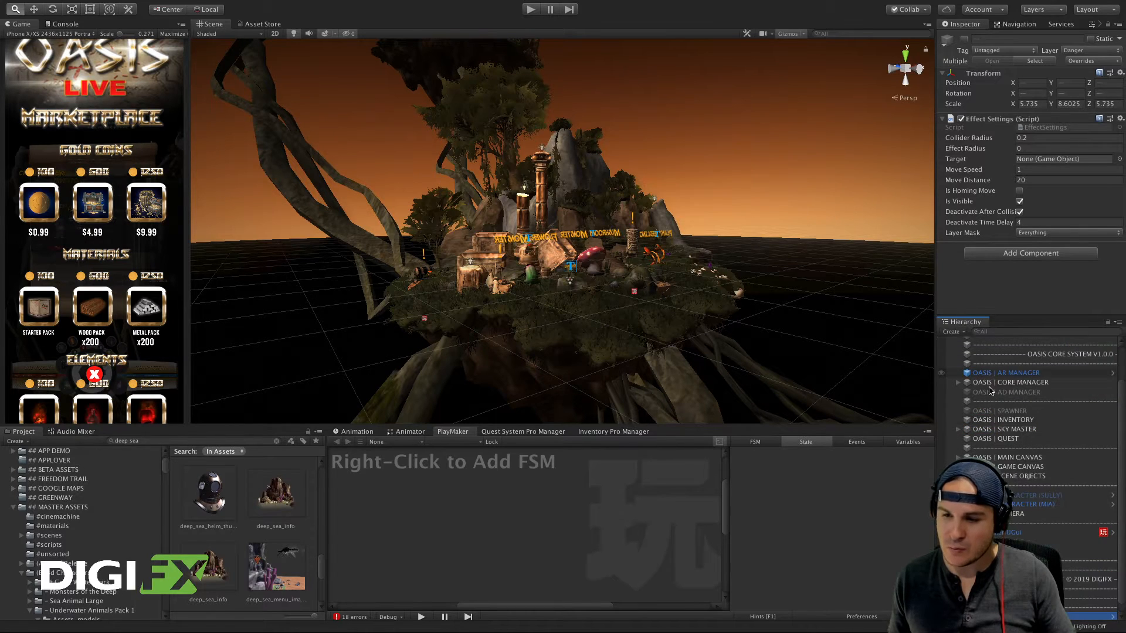
pyautogui.press('super+z')
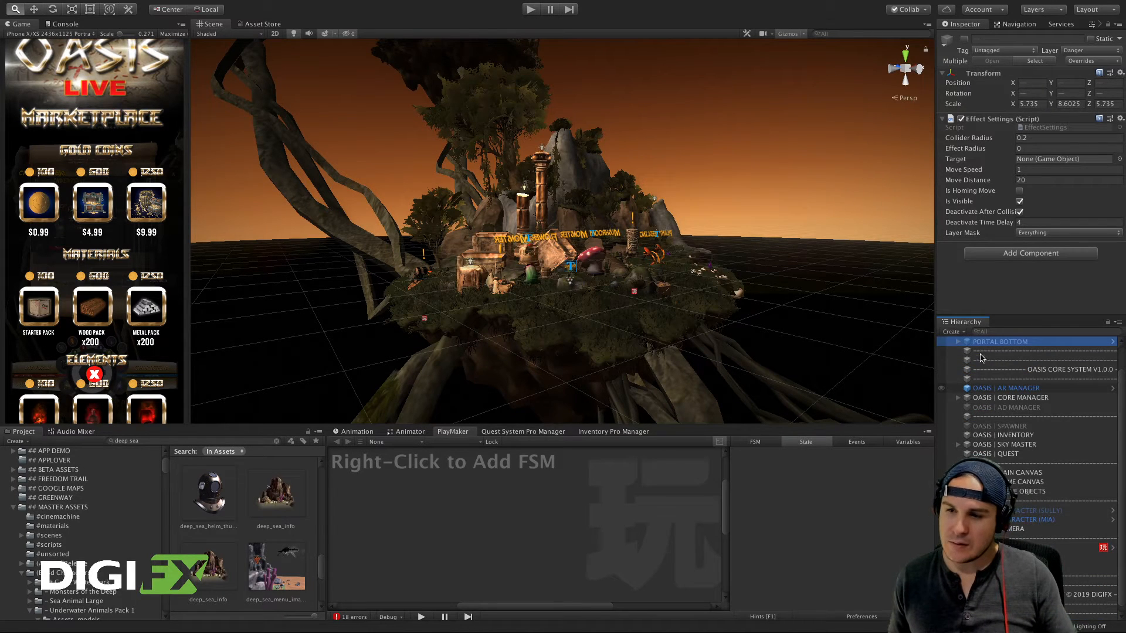
pyautogui.scroll(3, 985, 360)
pyautogui.rightClick(986, 364)
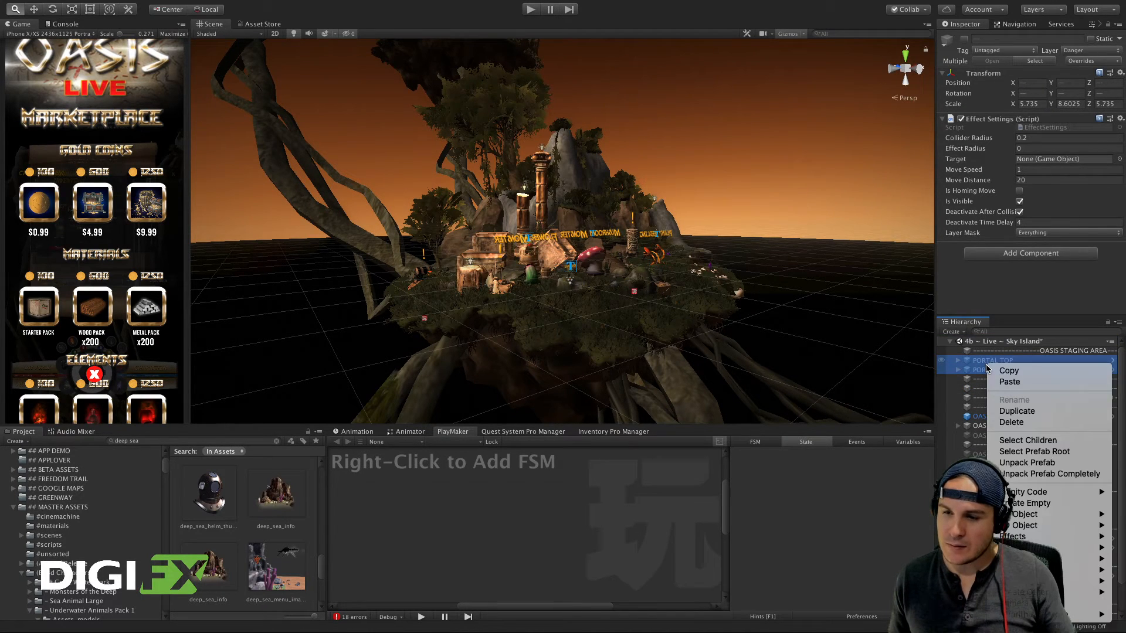
pyautogui.click(1010, 423)
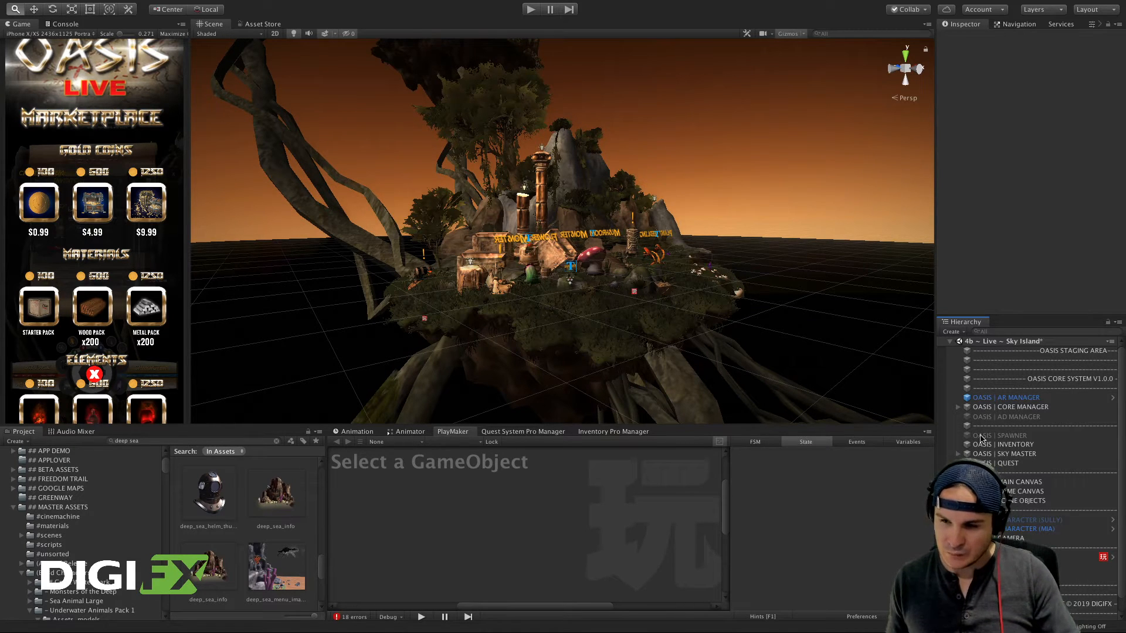
# Step: Delete the SULLY and MIA character objects from the scene hierarchy
pyautogui.scroll(-1, 1017, 444)
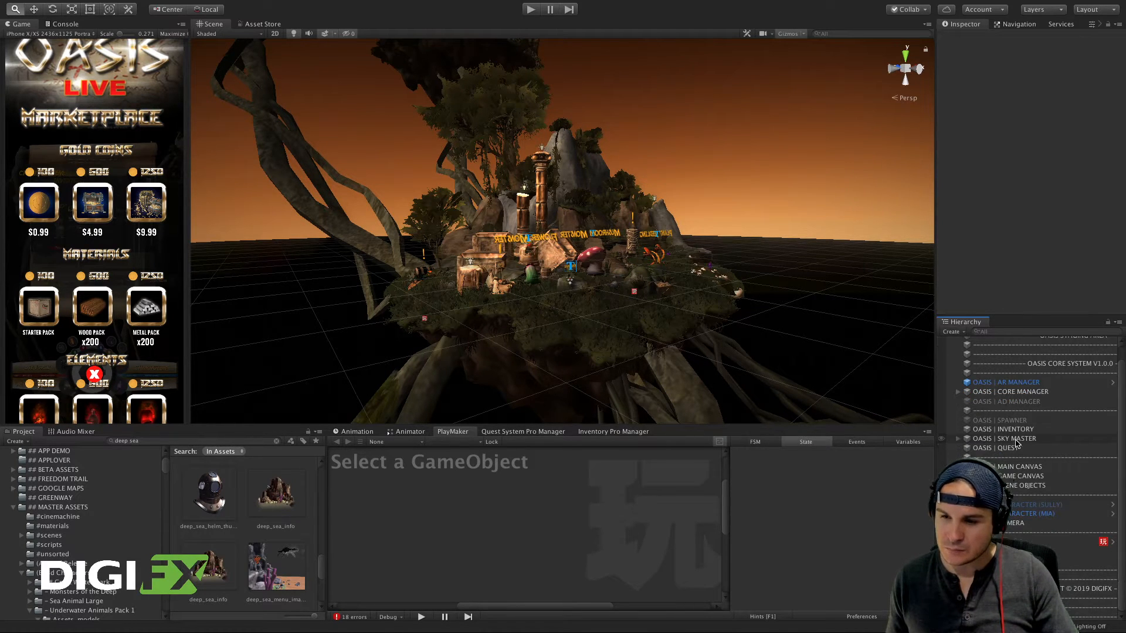
pyautogui.click(1026, 514)
pyautogui.keyDown('shift'); pyautogui.click(1026, 505); pyautogui.keyUp('shift')
pyautogui.rightClick(997, 509)
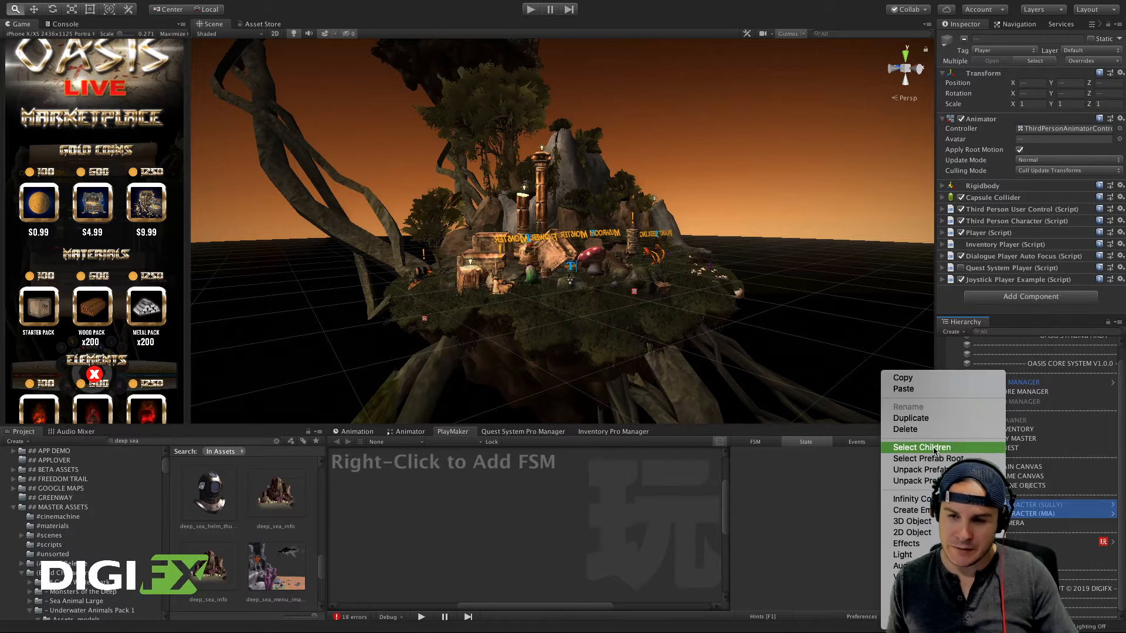
pyautogui.click(920, 430)
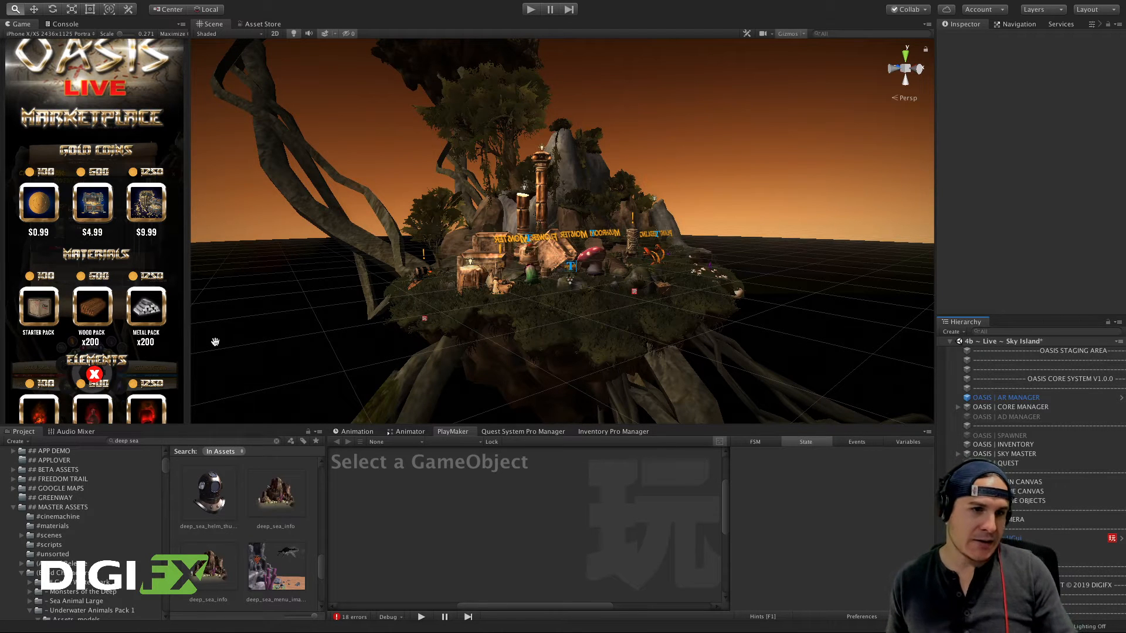
# Step: Expand OASIS | GAME CANVAS and preview its OASIS | INFO screen by enabling it, leaving it disabled
pyautogui.scroll(1, 120, 312)
pyautogui.scroll(-1, 120, 312)
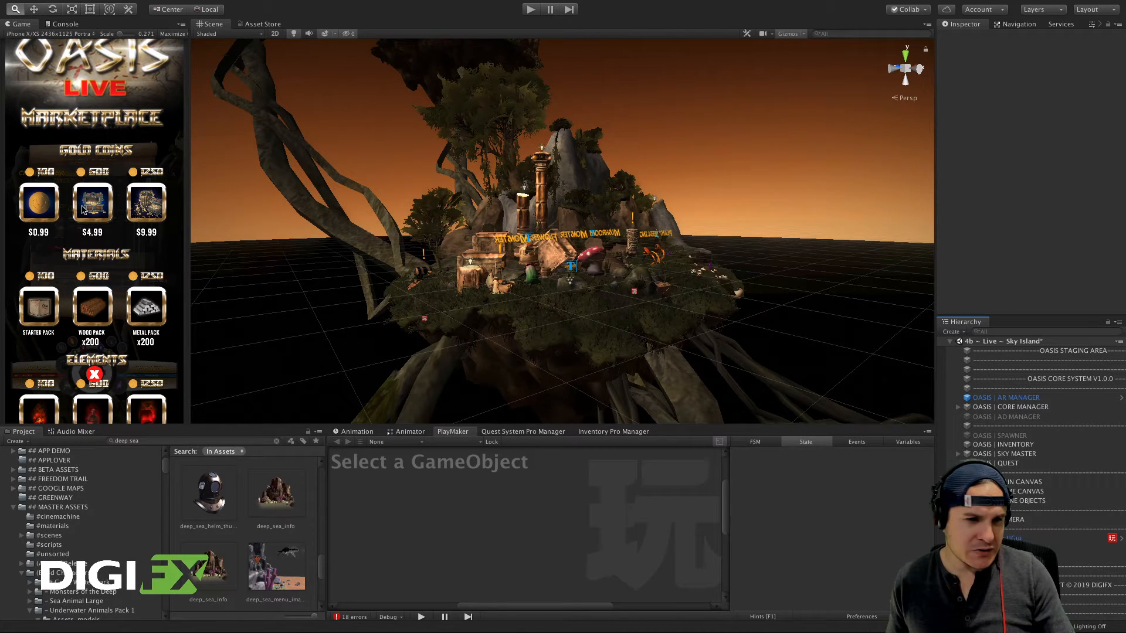
pyautogui.click(1013, 491)
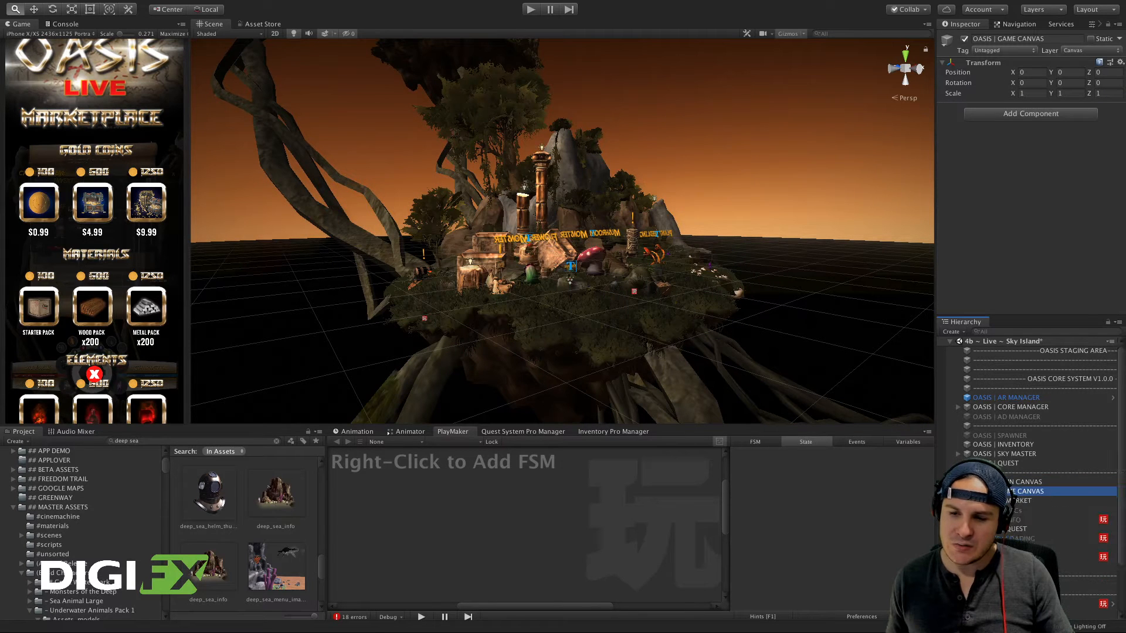
pyautogui.click(1016, 511)
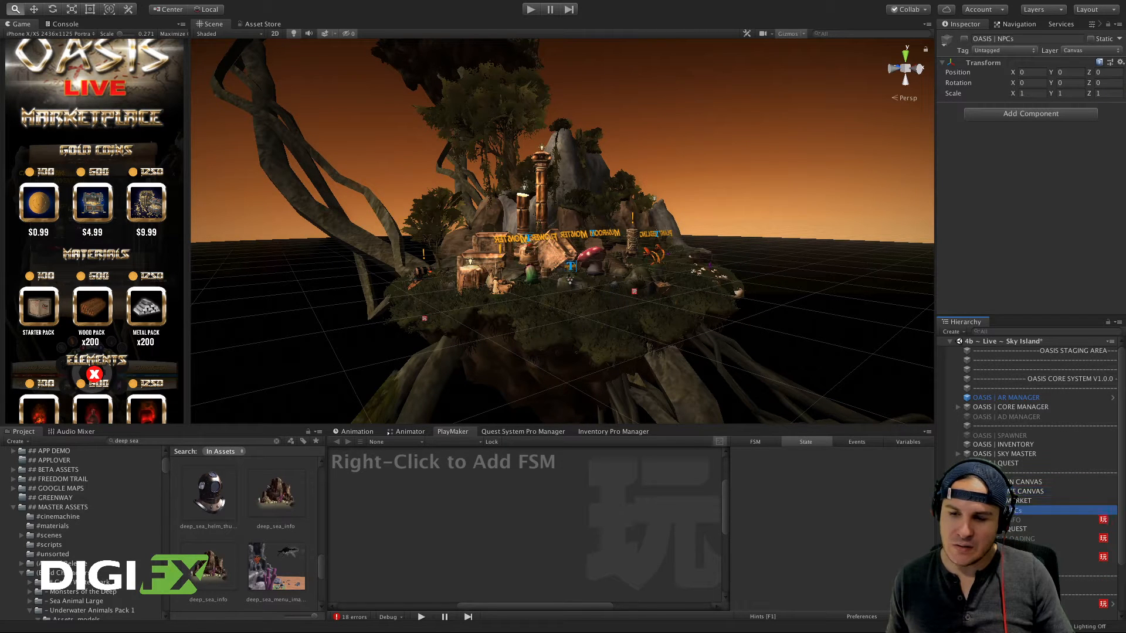
pyautogui.click(1015, 492)
pyautogui.click(1013, 520)
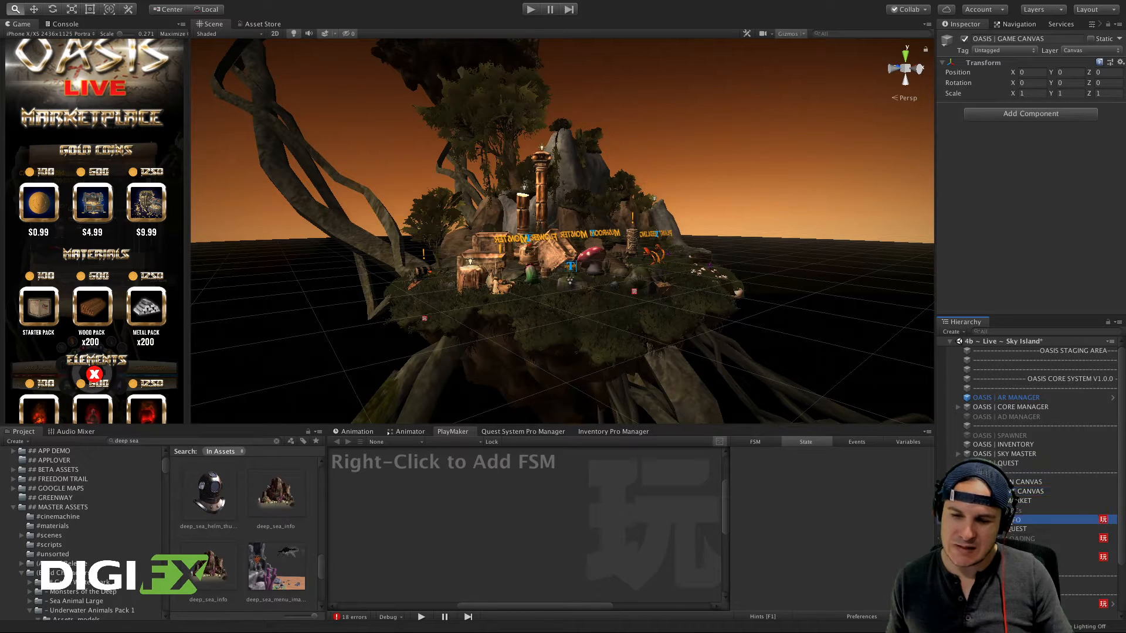
pyautogui.click(965, 40)
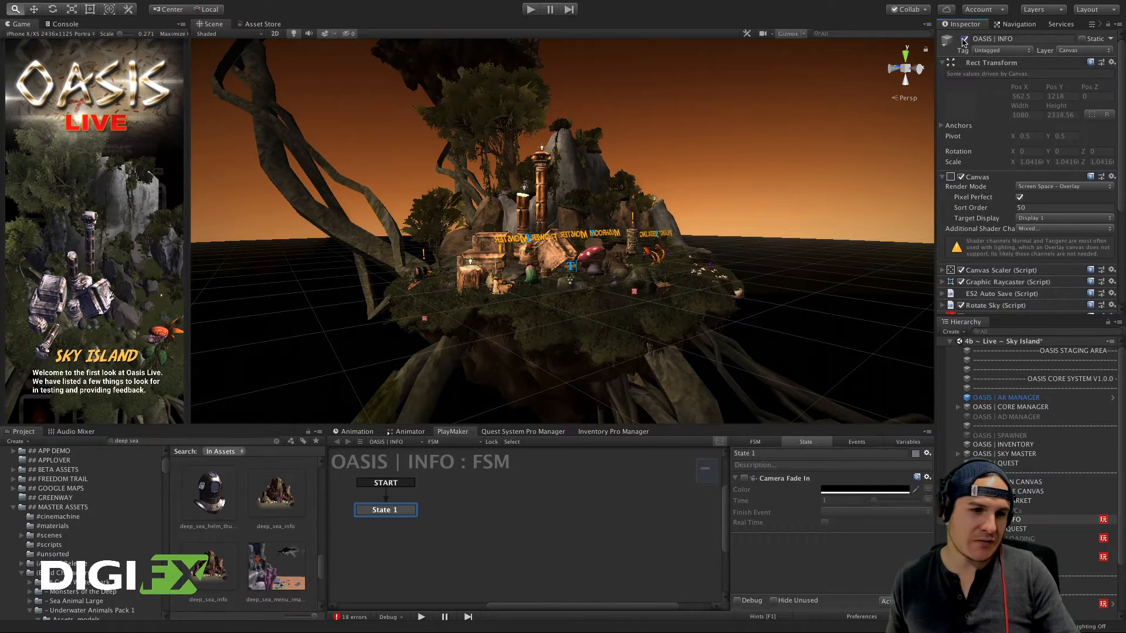
pyautogui.click(965, 39)
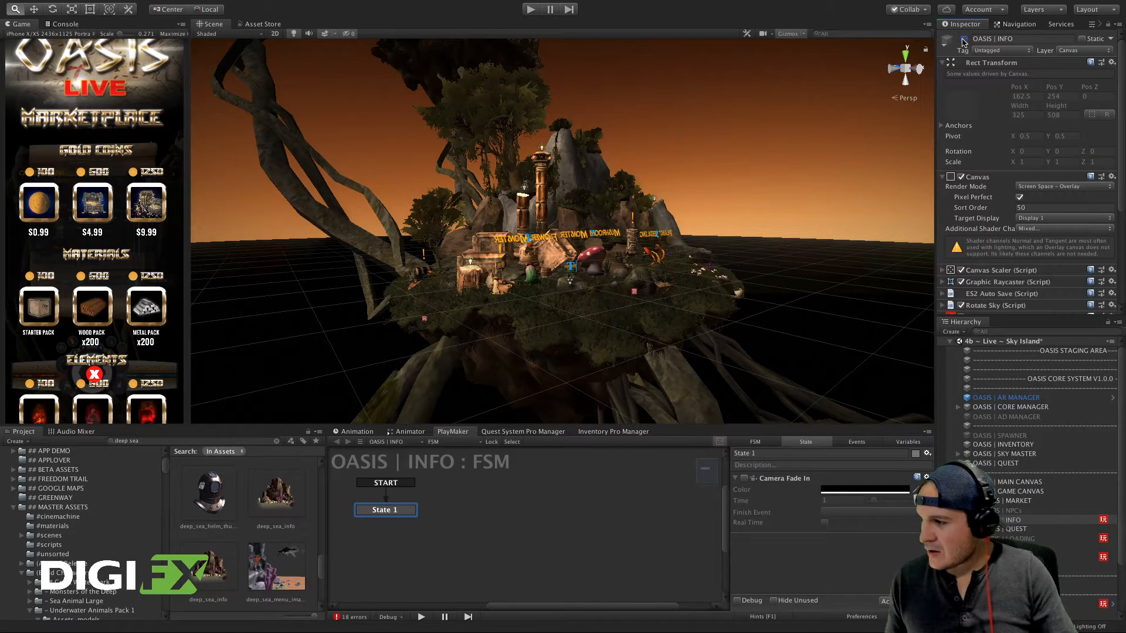
pyautogui.click(965, 39)
pyautogui.click(964, 39)
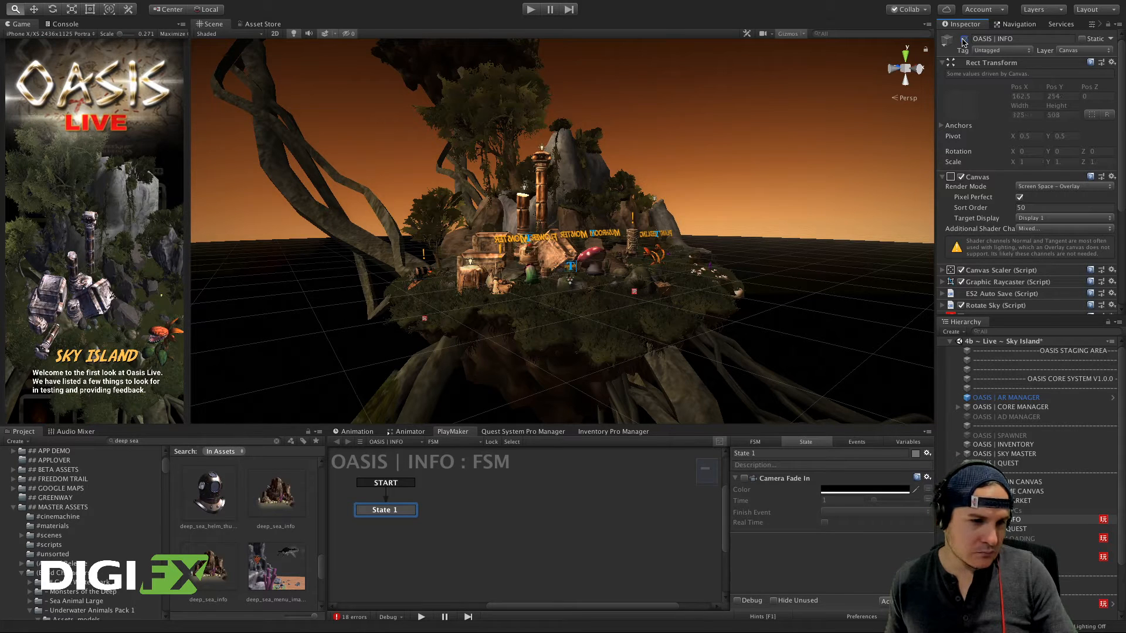
# Step: Examine the screens inside the game canvas, including EXIT, INFO, NPCs, MARKET and LOADING
pyautogui.click(1009, 558)
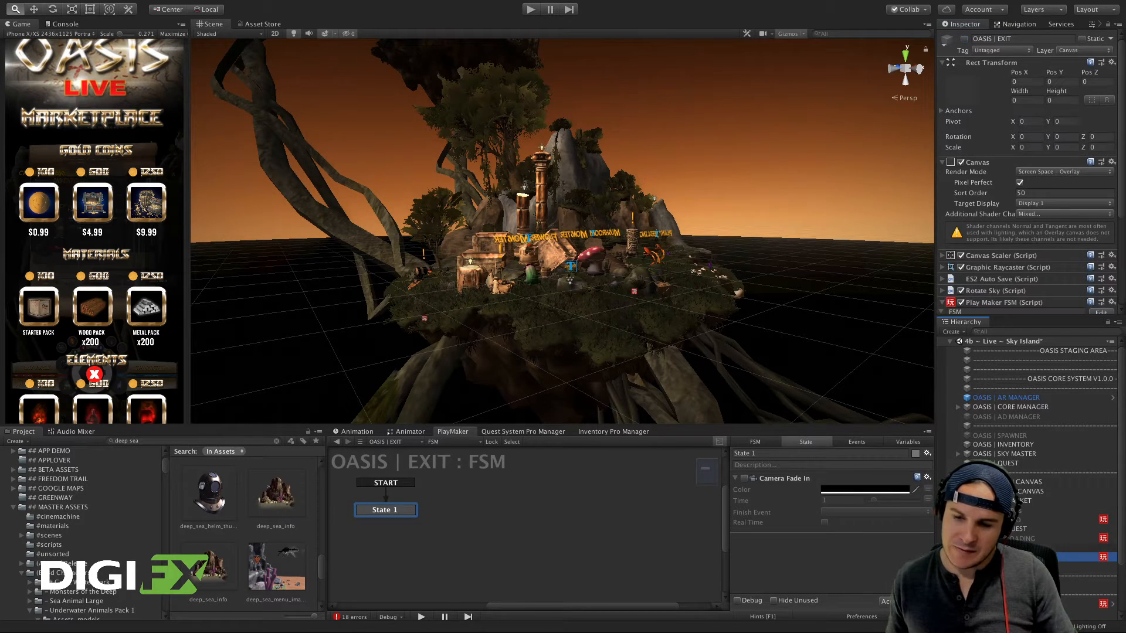
pyautogui.click(1009, 548)
pyautogui.click(1008, 567)
pyautogui.click(1009, 520)
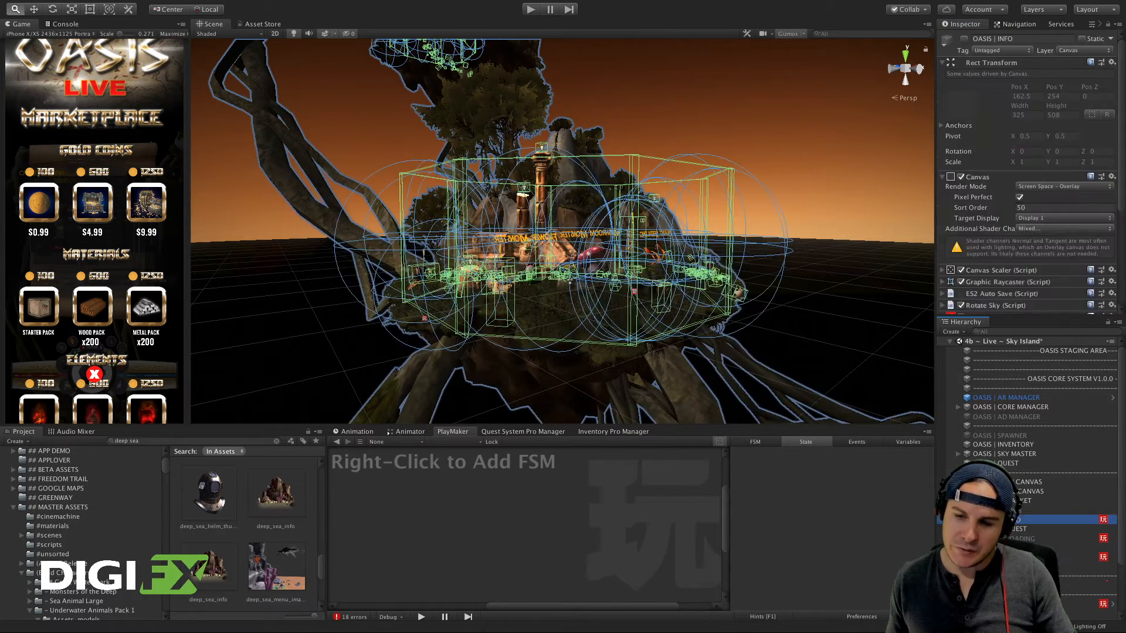
pyautogui.click(1008, 510)
pyautogui.click(1021, 500)
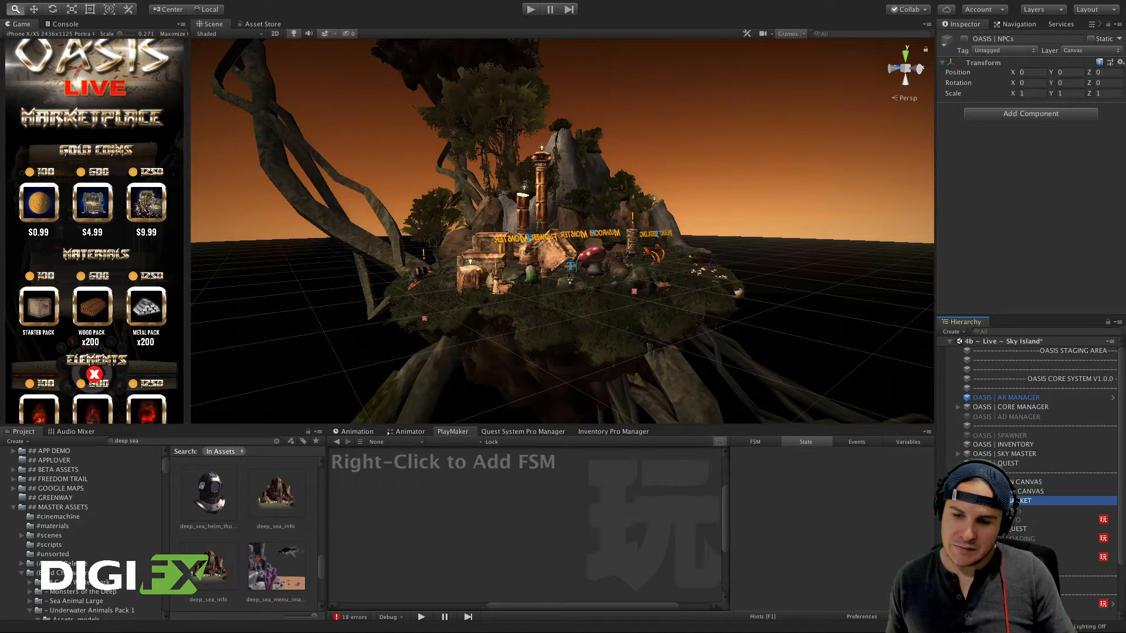
pyautogui.click(1005, 538)
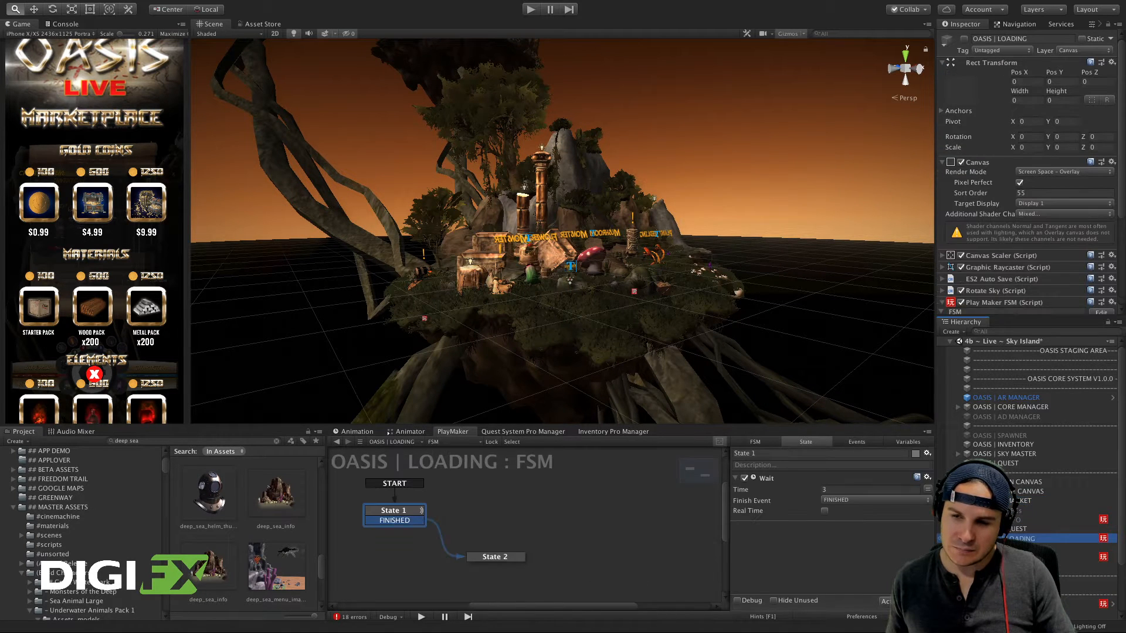
pyautogui.click(1015, 547)
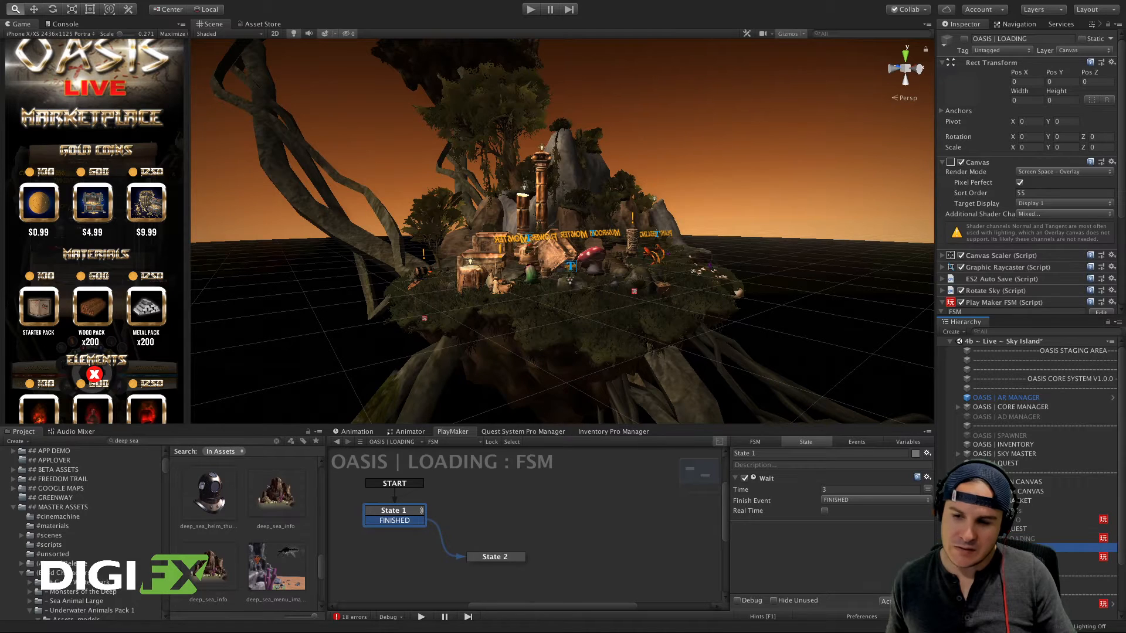
pyautogui.click(1014, 557)
pyautogui.click(1015, 548)
pyautogui.click(1015, 538)
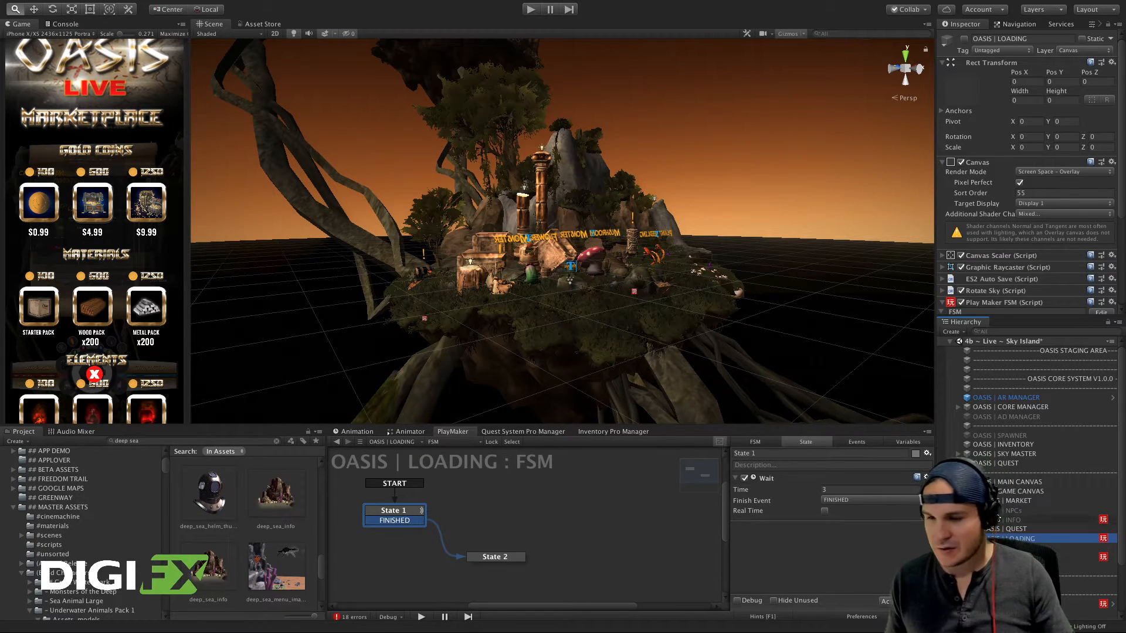
pyautogui.click(1017, 501)
pyautogui.click(1018, 492)
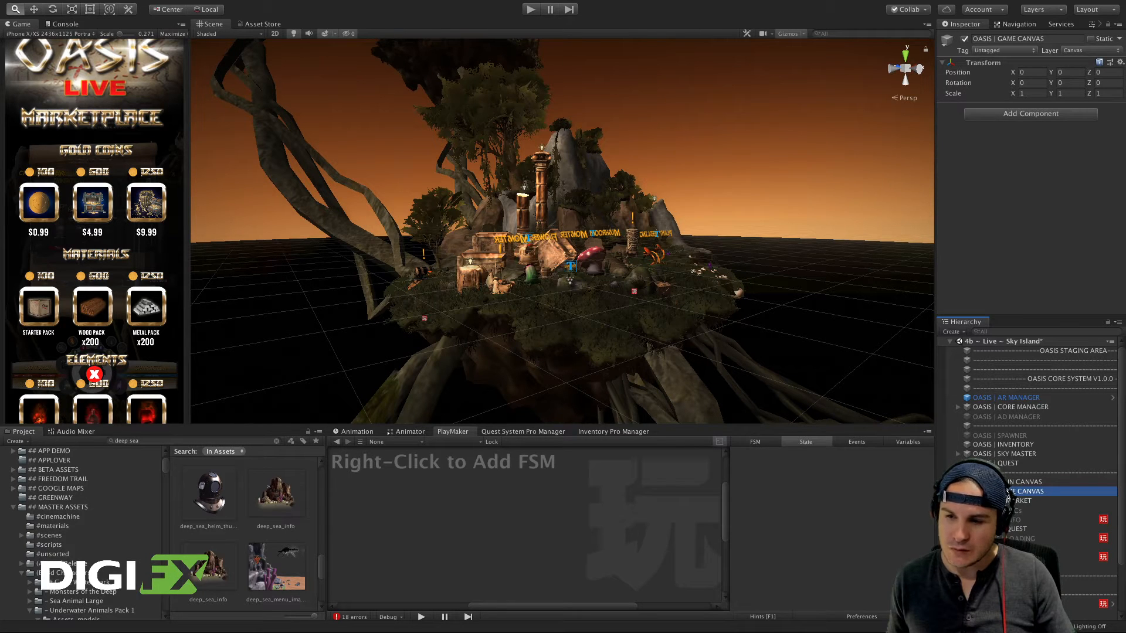
# Step: Widen the Inspector and Hierarchy area while keeping OASIS | GAME CANVAS selected
pyautogui.scroll(-3, 954, 427)
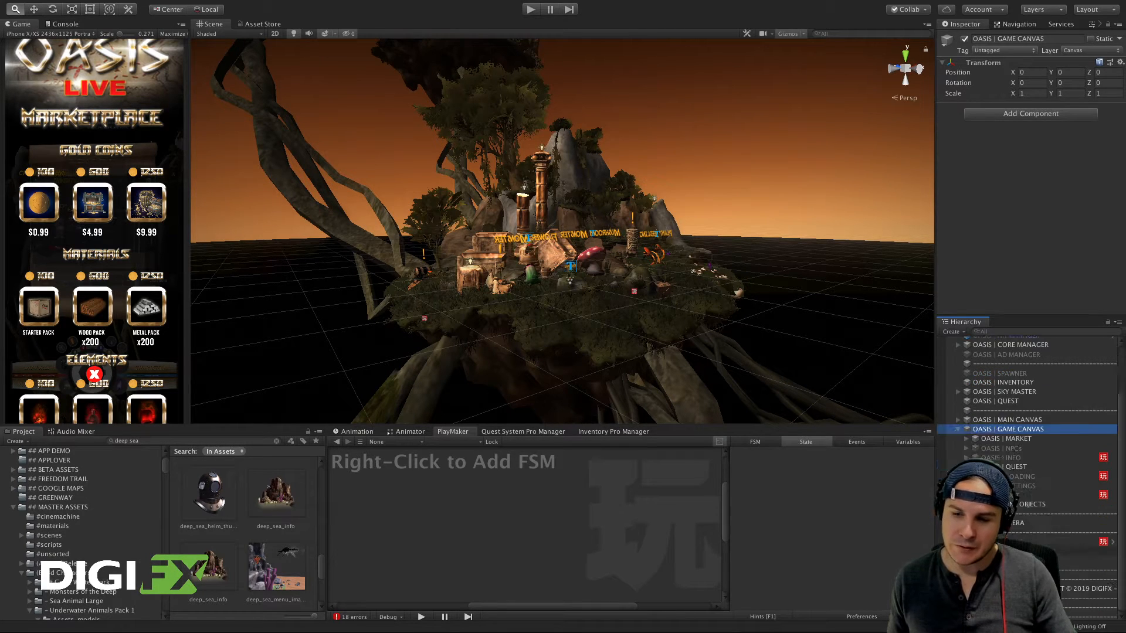
pyautogui.scroll(3, 1026, 434)
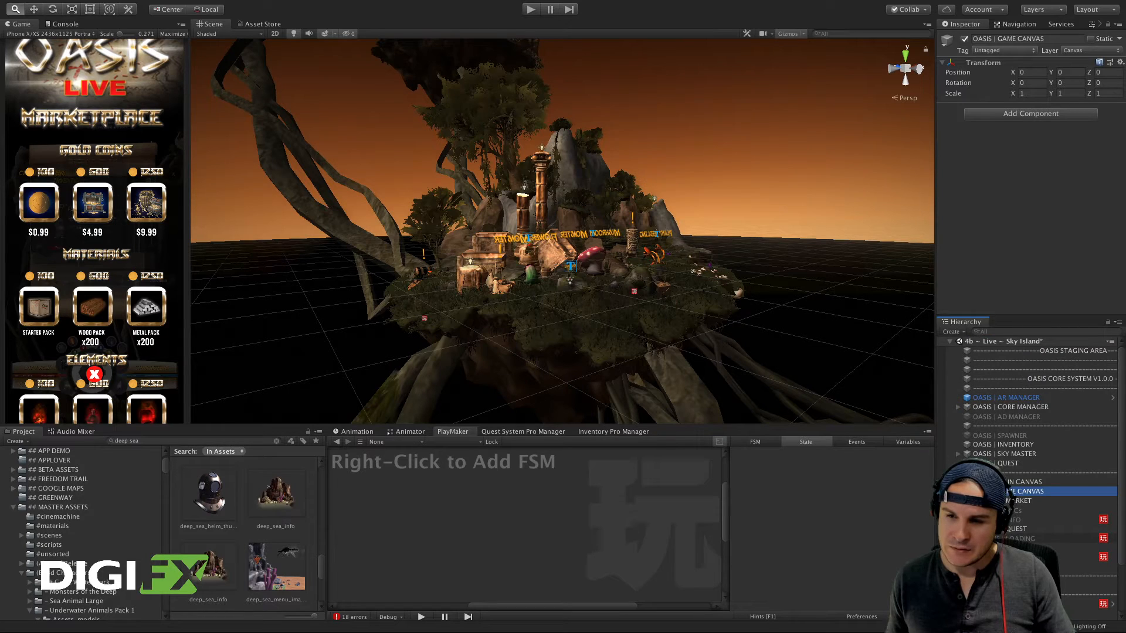
pyautogui.scroll(-3, 1026, 434)
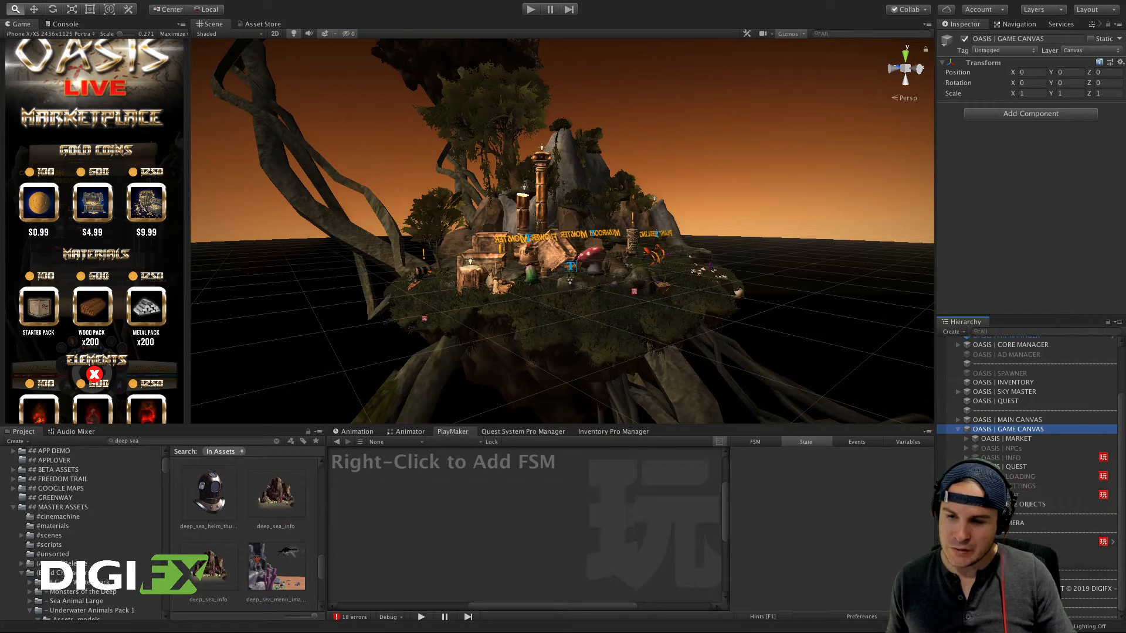
pyautogui.scroll(3, 1066, 449)
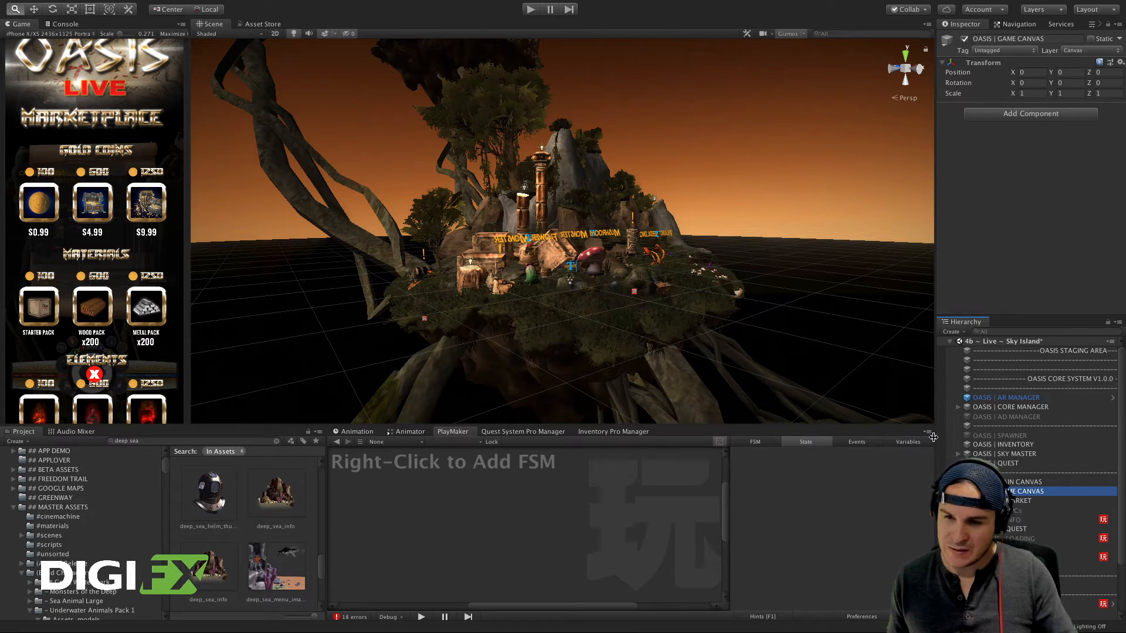
pyautogui.moveTo(933, 436); pyautogui.dragTo(894, 441)
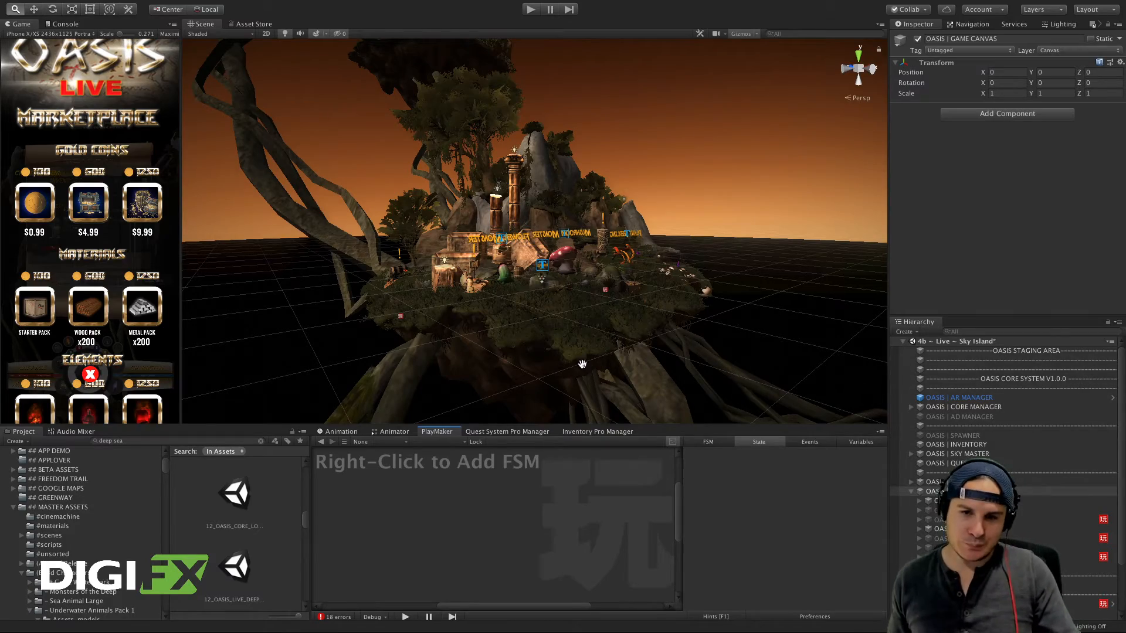
pyautogui.scroll(-5, 546, 346)
pyautogui.keyDown('alt'); pyautogui.moveTo(491, 256); pyautogui.dragTo(512, 290); pyautogui.keyUp('alt')
pyautogui.scroll(8, 512, 291)
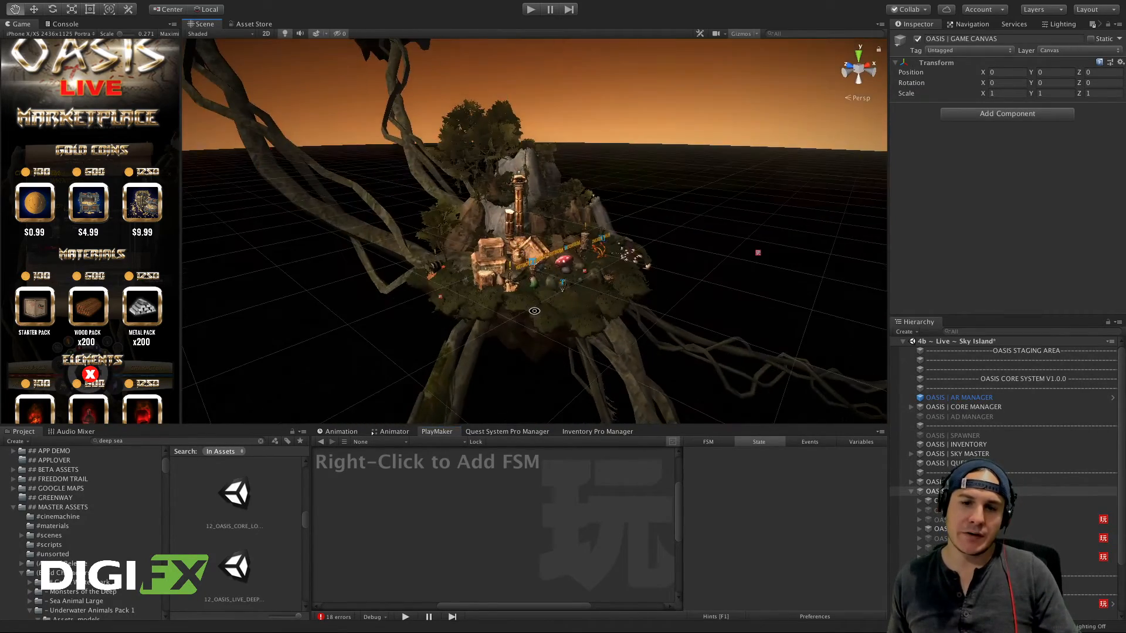
pyautogui.keyDown('alt'); pyautogui.moveTo(435, 286); pyautogui.dragTo(639, 334); pyautogui.keyUp('alt')
pyautogui.scroll(-6, 402, 258)
pyautogui.scroll(1, 602, 333)
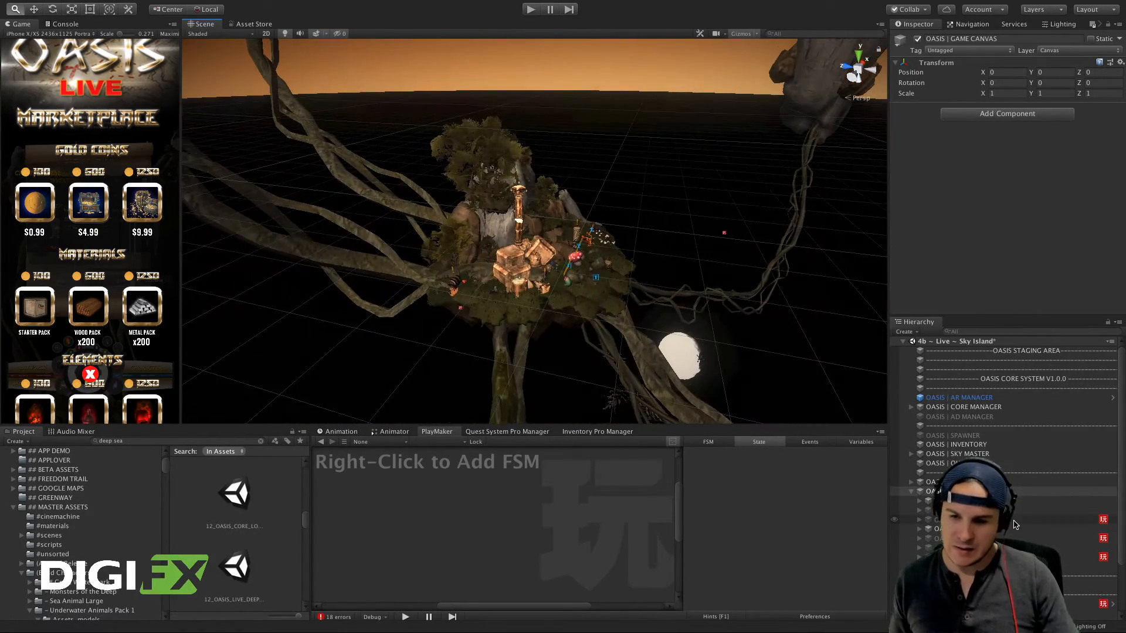
# Step: Select OASIS | SCENE OBJECTS and expand it to list its child groups
pyautogui.scroll(-3, 1016, 523)
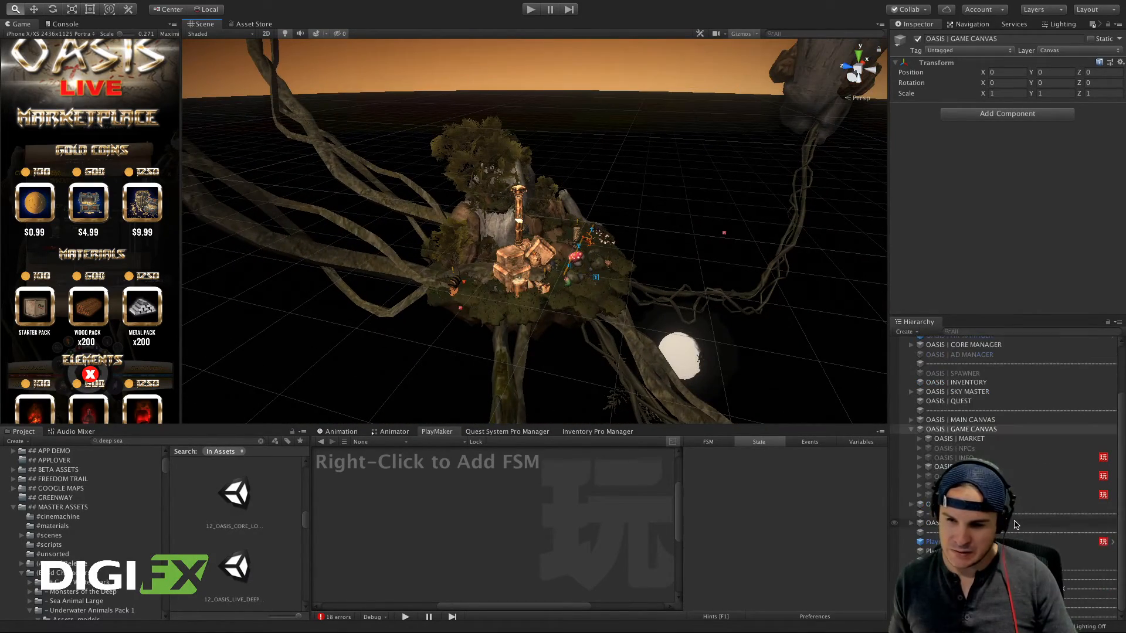
pyautogui.click(912, 504)
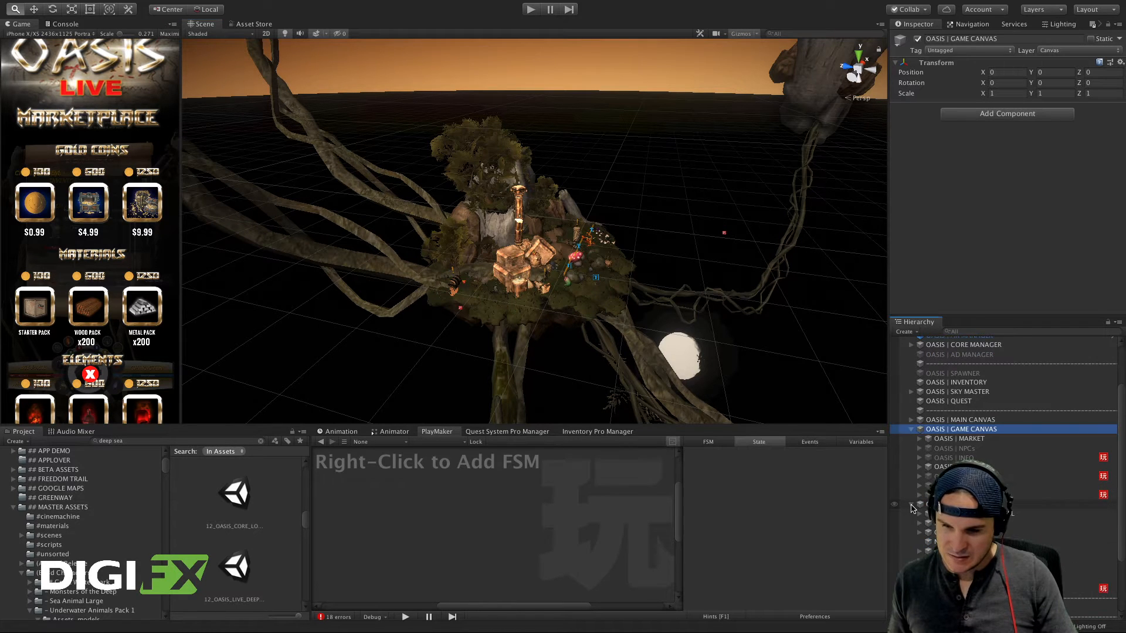
pyautogui.scroll(-2, 913, 508)
pyautogui.click(920, 455)
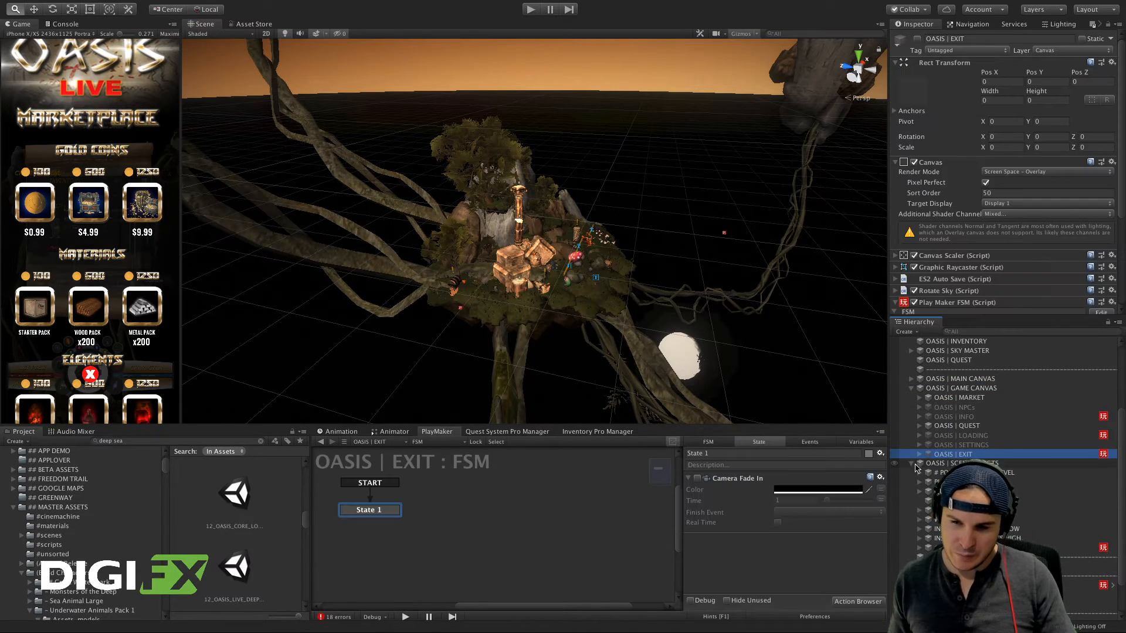
pyautogui.scroll(2, 913, 467)
pyautogui.click(913, 504)
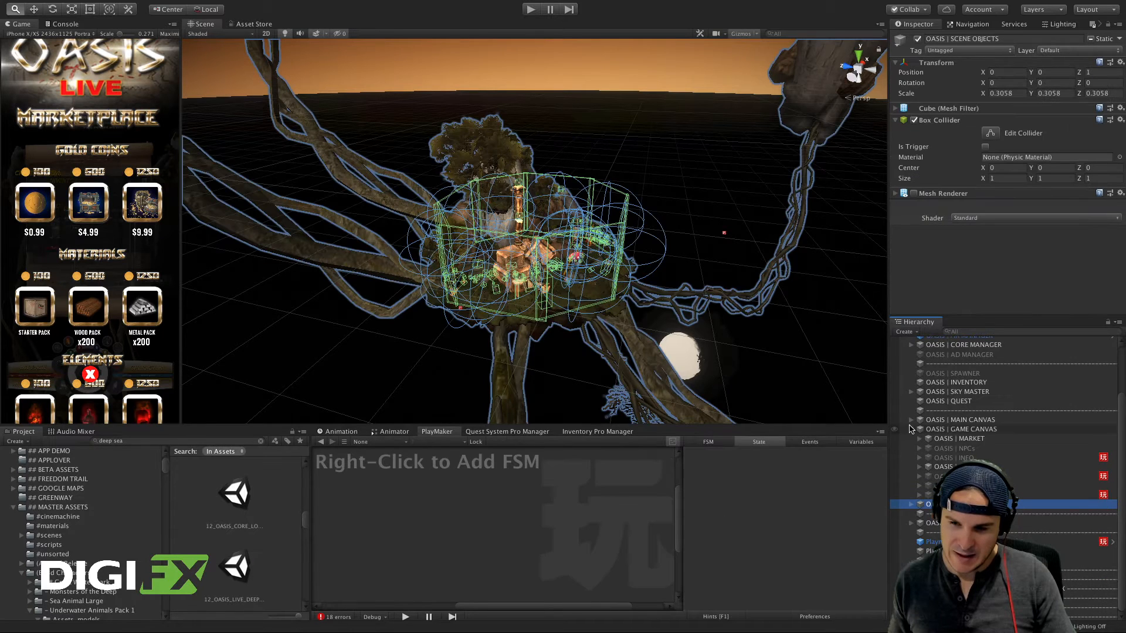
pyautogui.click(911, 506)
pyautogui.scroll(-3, 913, 507)
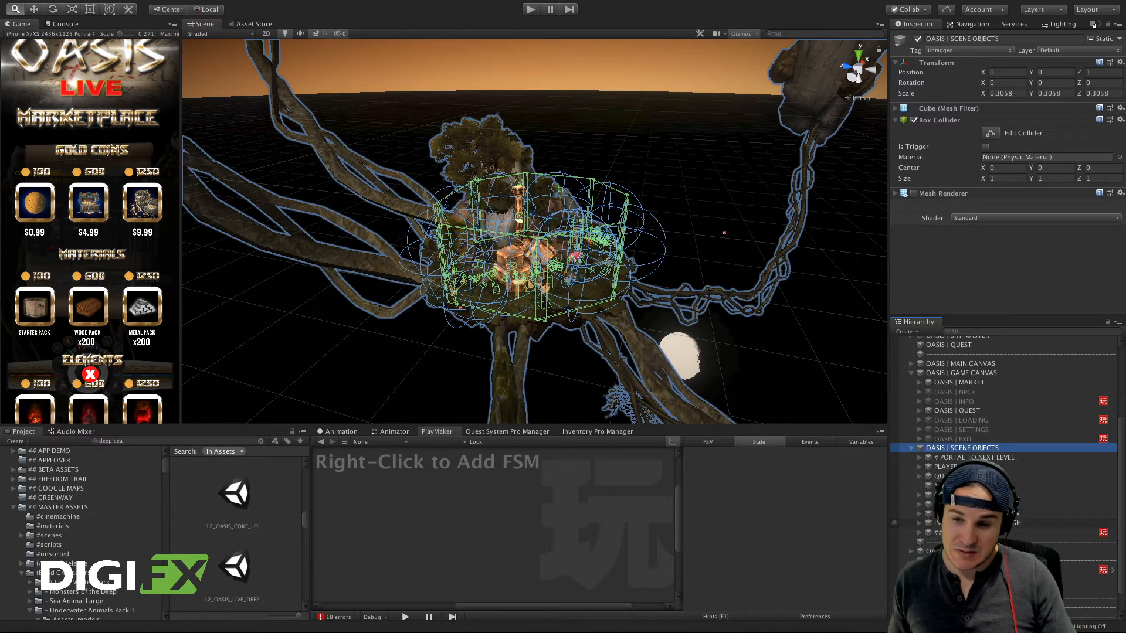
# Step: Inspect the scene object groups one by one, from QUEST GIVERS and the collectables to WANDERING NPCs, INSTANCE BOUNDRIES LOW and HIGH, and ##SKYISLAND
pyautogui.click(950, 521)
pyautogui.scroll(-1, 950, 516)
pyautogui.click(964, 492)
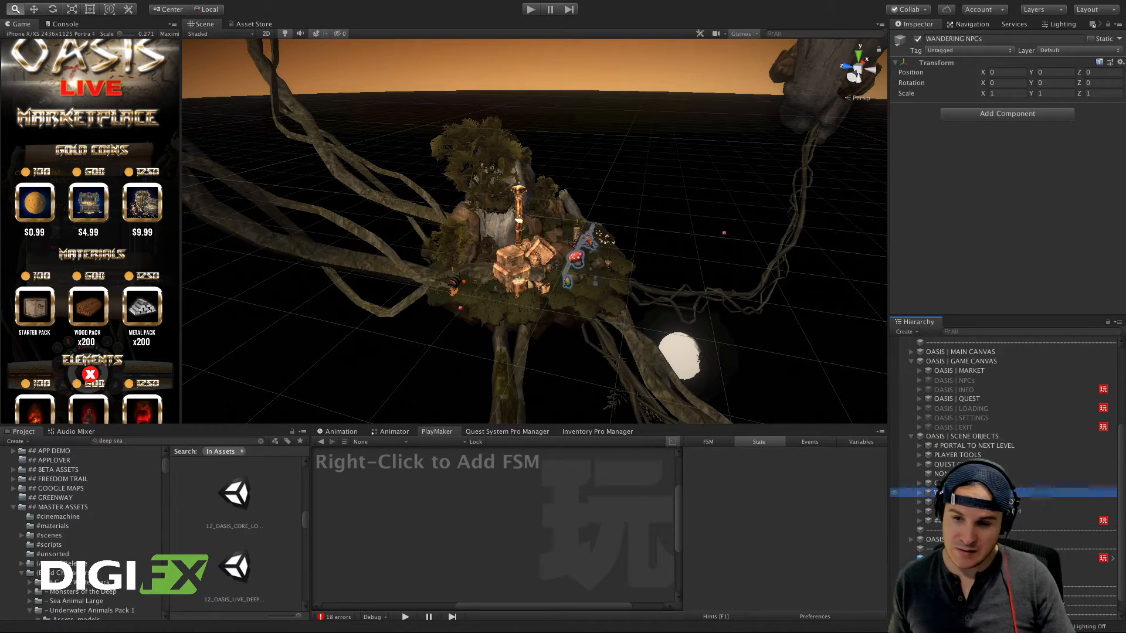
pyautogui.click(964, 474)
pyautogui.click(964, 464)
pyautogui.click(964, 483)
pyautogui.click(965, 493)
pyautogui.click(965, 502)
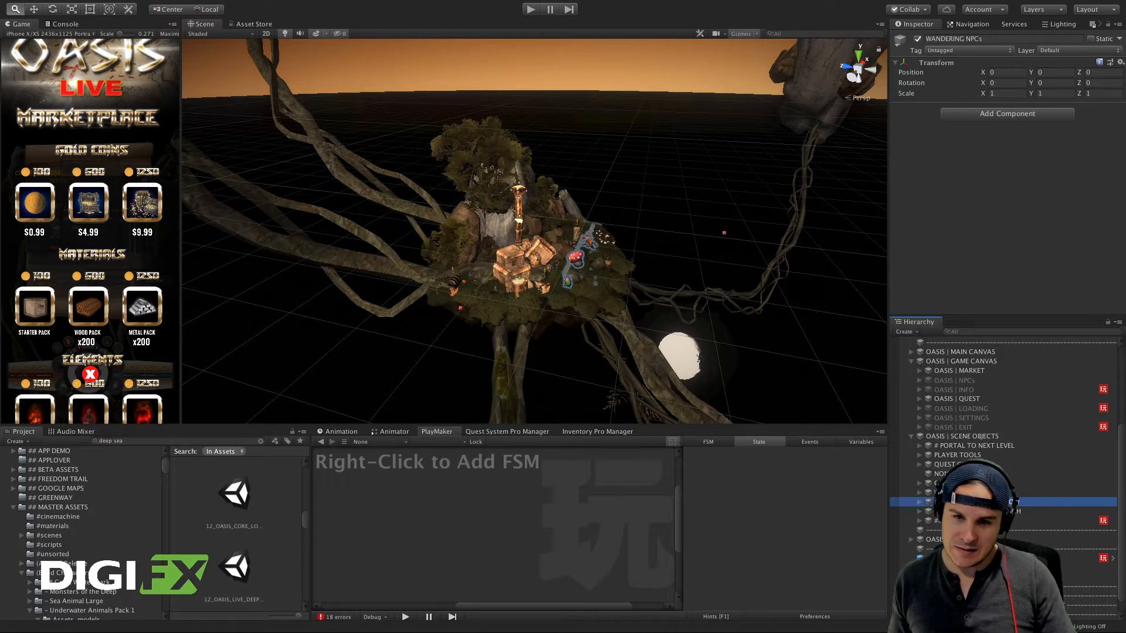
pyautogui.click(965, 511)
pyautogui.click(965, 521)
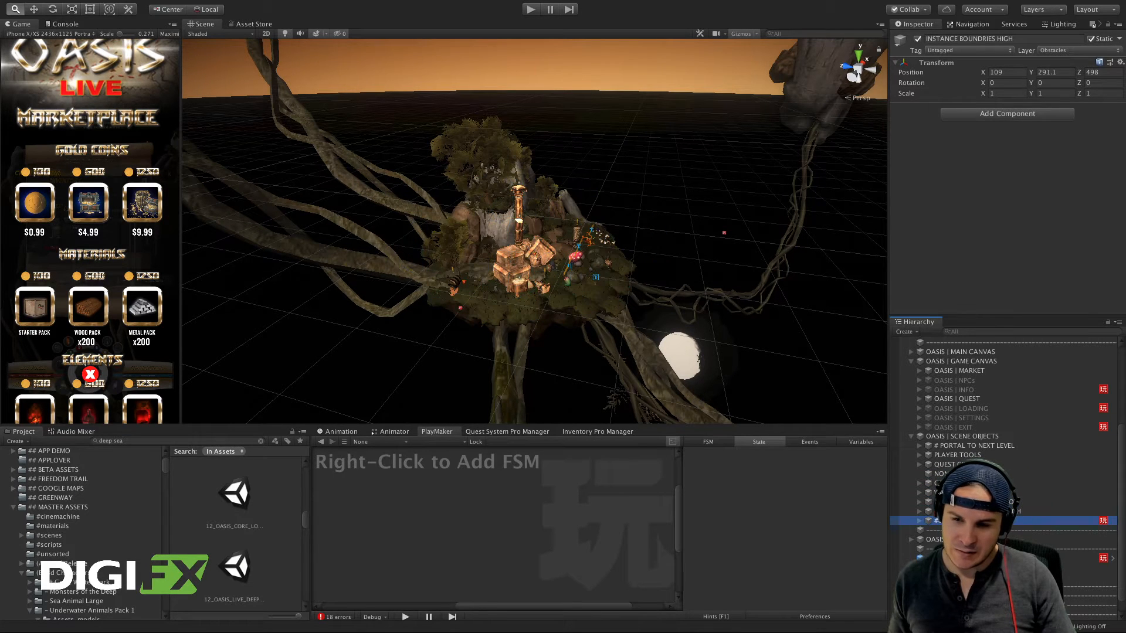
pyautogui.click(937, 512)
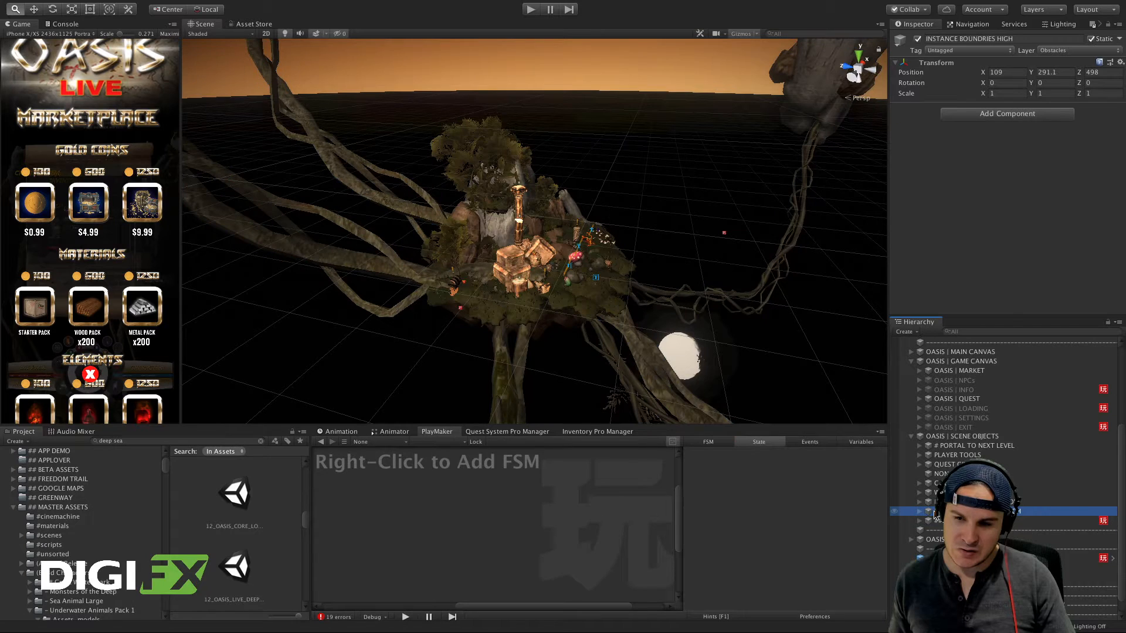
# Step: Select # PORTAL TO NEXT LEVEL, expand its children and look for the portal in the scene
pyautogui.click(924, 448)
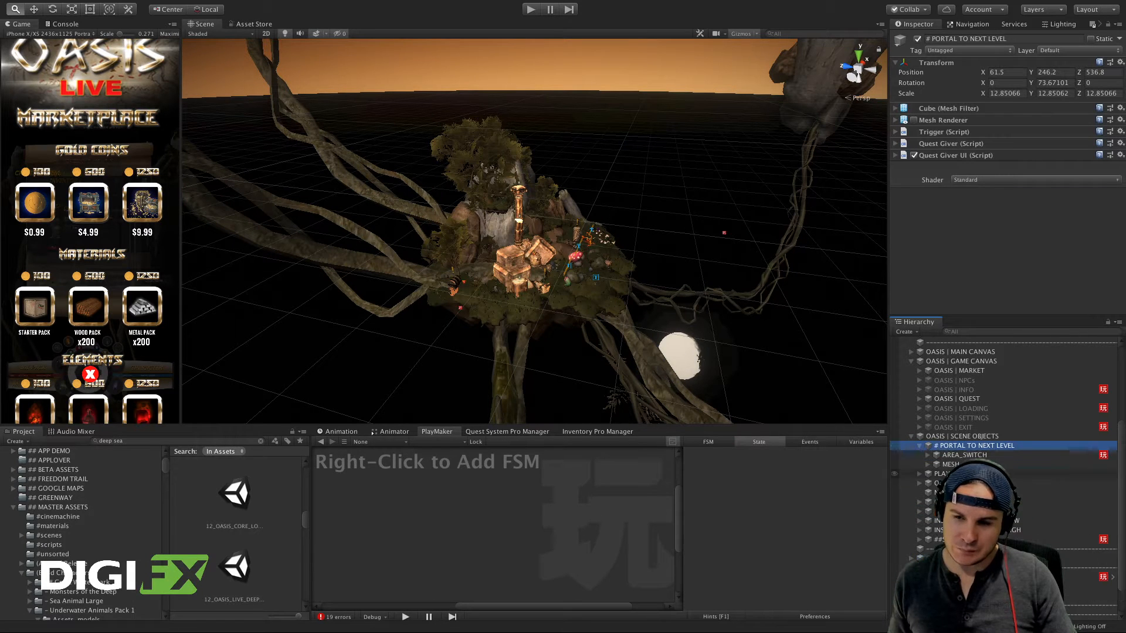
pyautogui.click(919, 446)
pyautogui.scroll(-3, 746, 376)
pyautogui.scroll(-2, 736, 375)
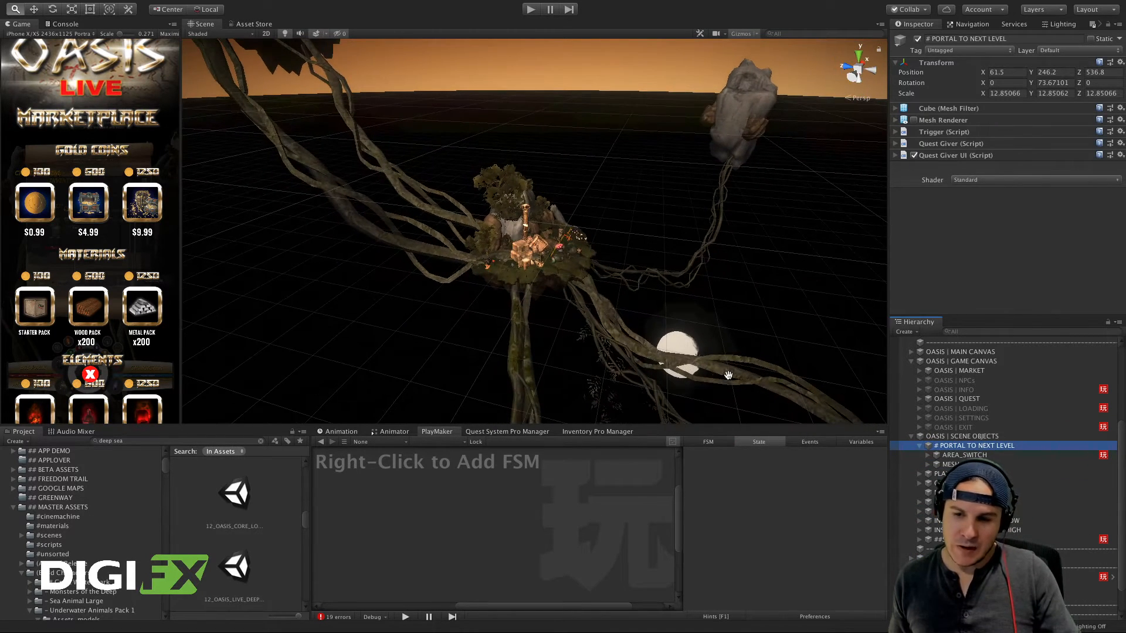
pyautogui.scroll(5, 527, 307)
pyautogui.keyDown('alt'); pyautogui.moveTo(526, 307); pyautogui.dragTo(490, 274); pyautogui.keyUp('alt')
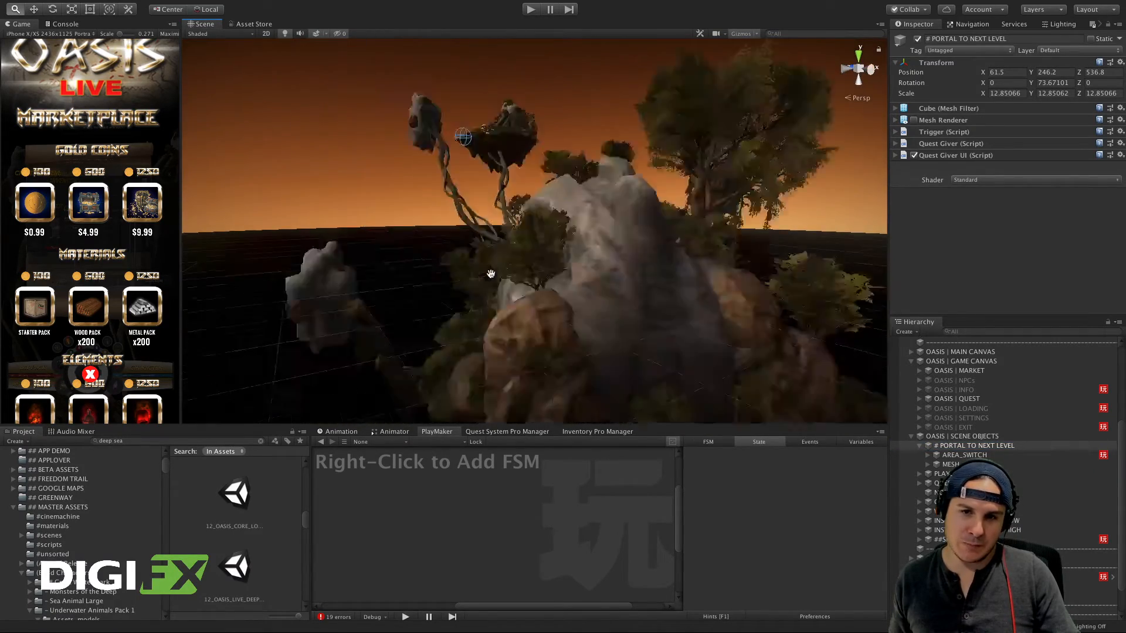
# Step: Examine the portal's location and the layout of the connected islands from several angles and distances, leaving the portal object collapsed
pyautogui.scroll(-10, 483, 265)
pyautogui.scroll(10, 483, 265)
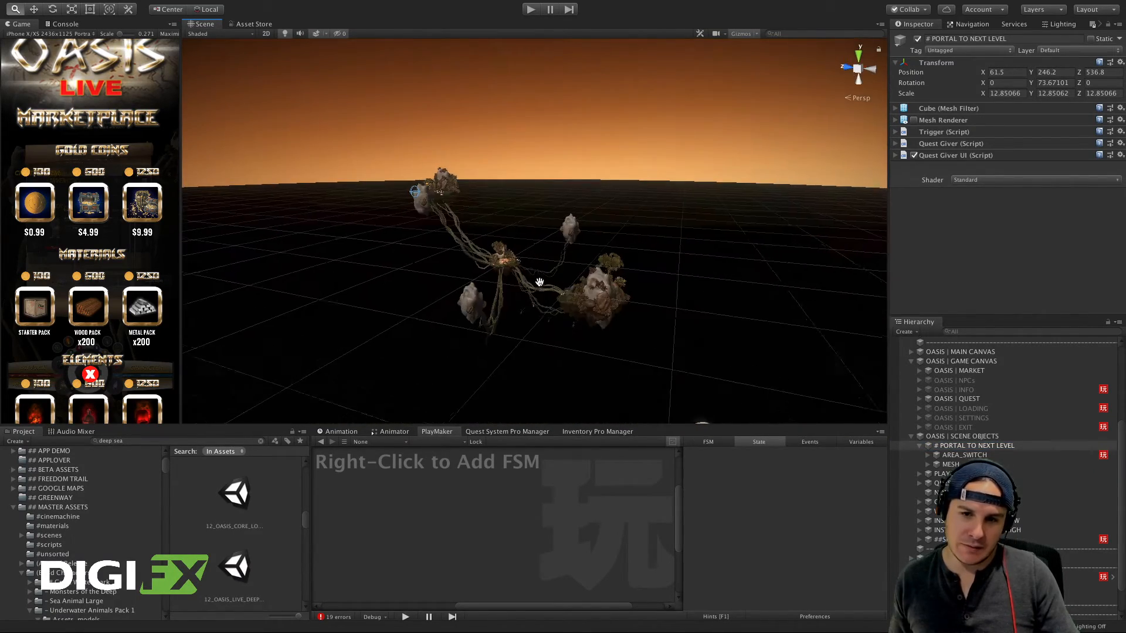
pyautogui.keyDown('alt'); pyautogui.moveTo(524, 286); pyautogui.dragTo(748, 264); pyautogui.keyUp('alt')
pyautogui.scroll(-3, 543, 335)
pyautogui.scroll(-5, 543, 334)
pyautogui.keyDown('alt'); pyautogui.moveTo(543, 334); pyautogui.dragTo(593, 365); pyautogui.keyUp('alt')
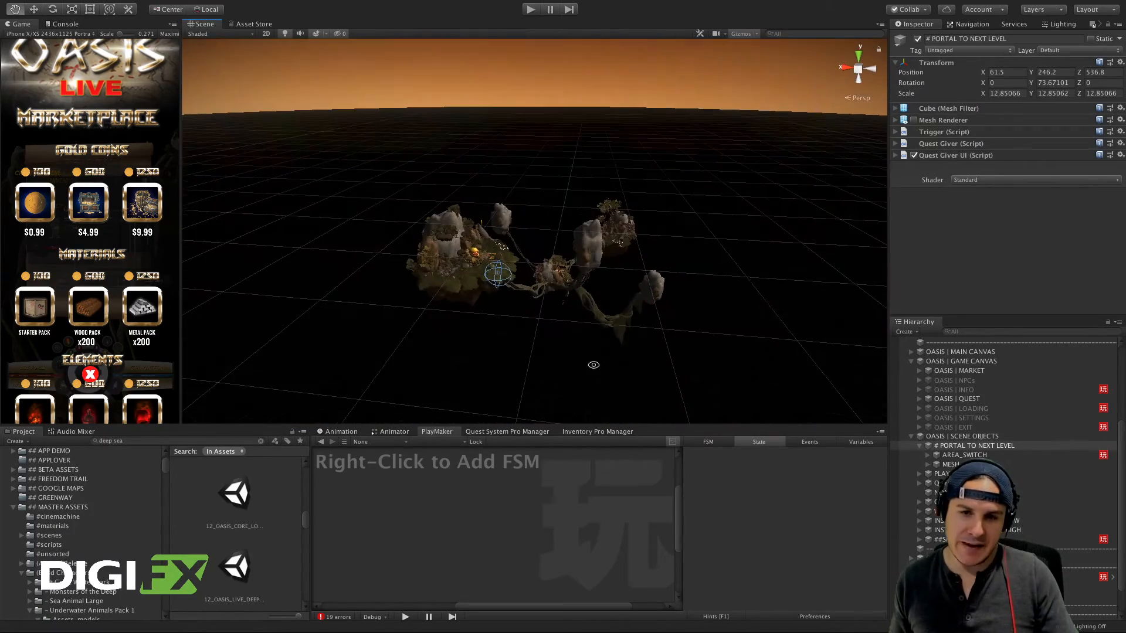
pyautogui.scroll(10, 512, 292)
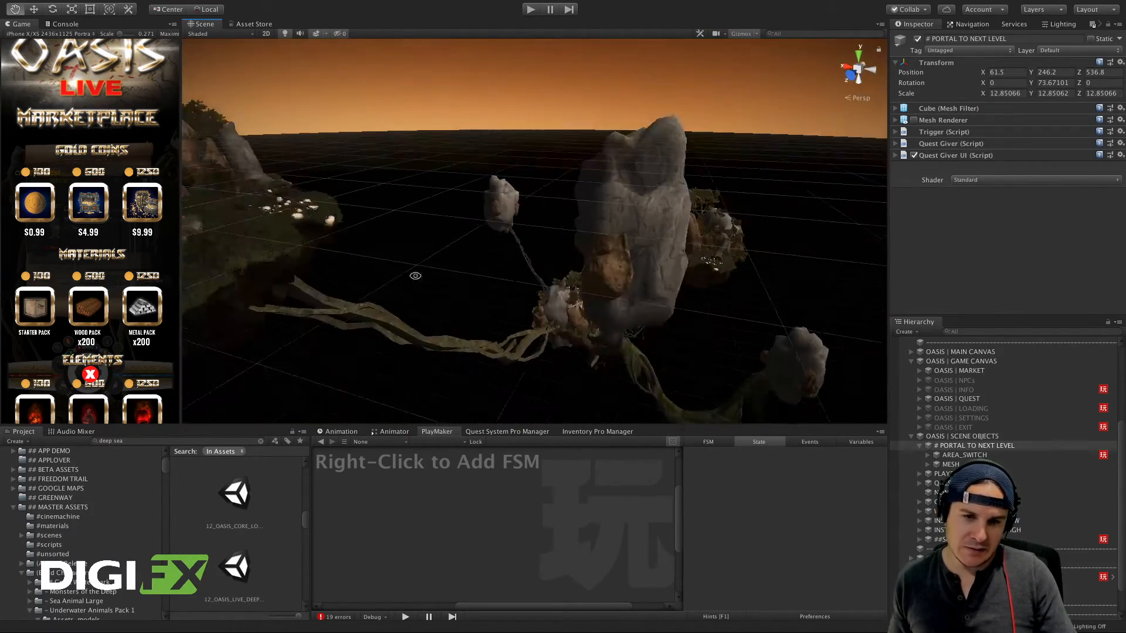
pyautogui.scroll(-8, 433, 295)
pyautogui.moveTo(433, 294)
pyautogui.keyDown('alt'); pyautogui.mouseDown()
pyautogui.moveTo(467, 279)
pyautogui.moveTo(436, 284)
pyautogui.mouseUp(); pyautogui.keyUp('alt')
pyautogui.scroll(-8, 435, 285)
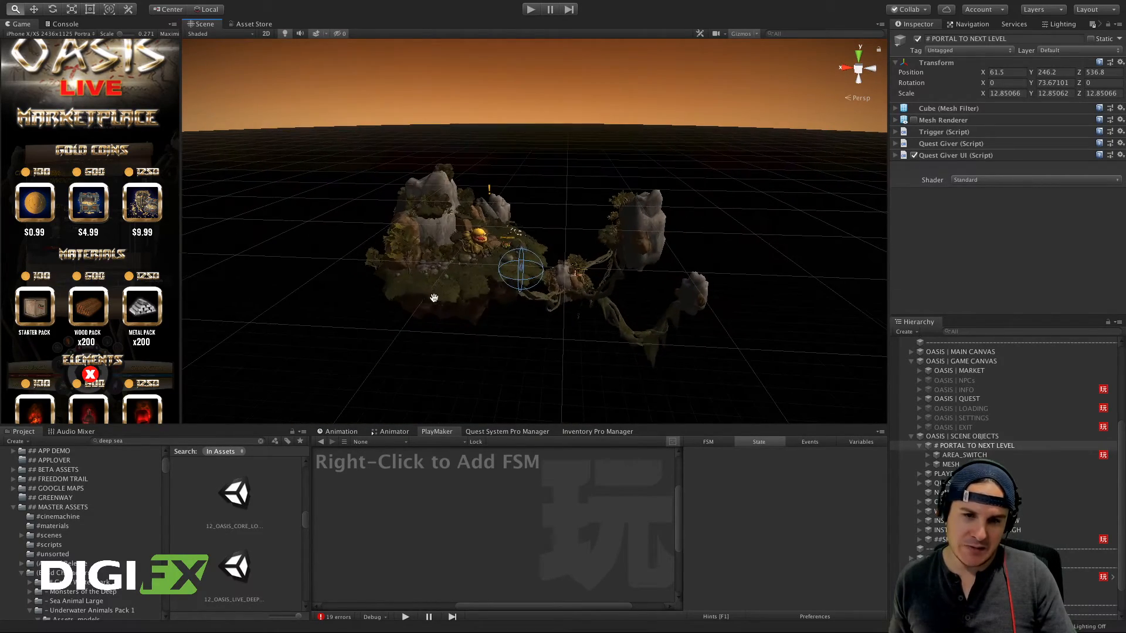
pyautogui.scroll(-10, 449, 277)
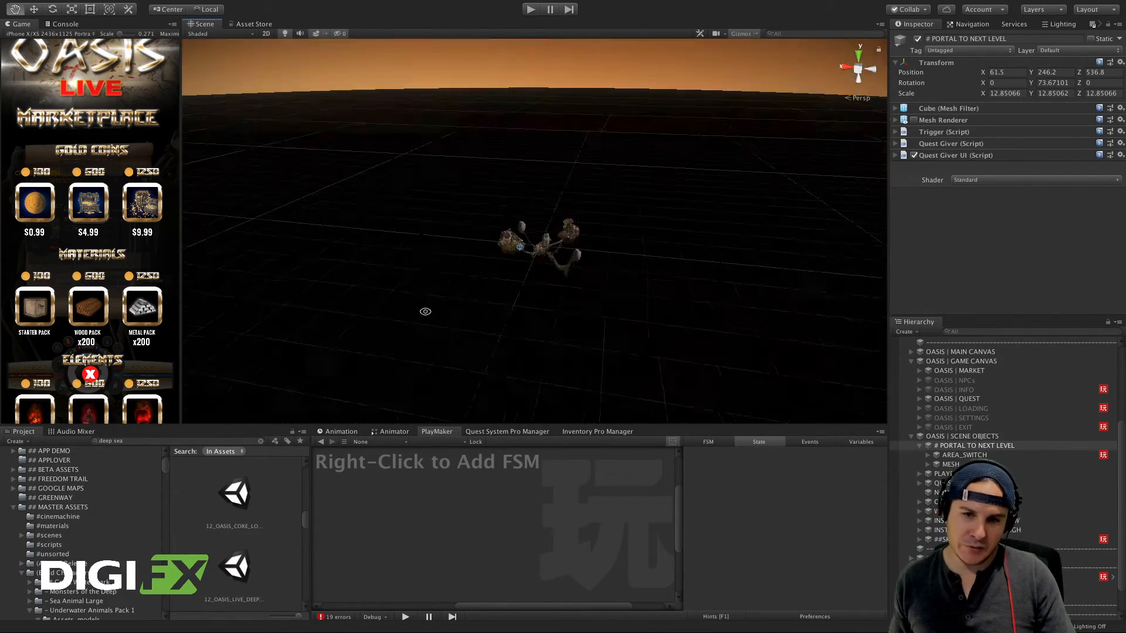
pyautogui.keyDown('alt'); pyautogui.moveTo(604, 277); pyautogui.dragTo(485, 264); pyautogui.keyUp('alt')
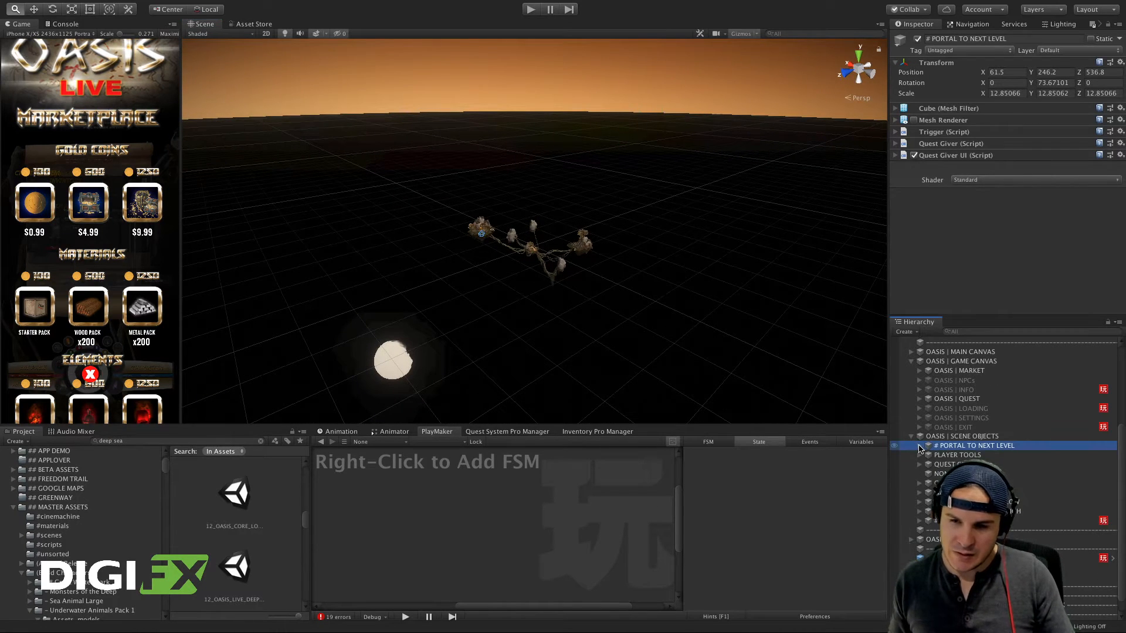
# Step: Select the whole OASIS | SCENE OBJECTS group to highlight its contents, leaving it expanded
pyautogui.scroll(3, 953, 446)
pyautogui.click(938, 505)
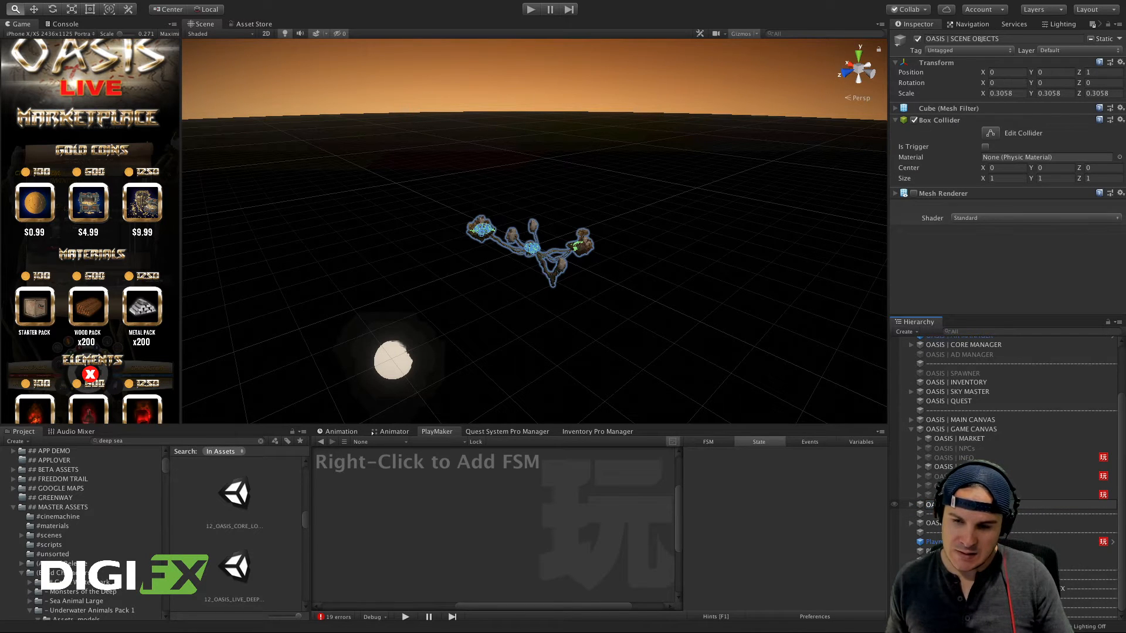
pyautogui.click(933, 523)
pyautogui.click(922, 506)
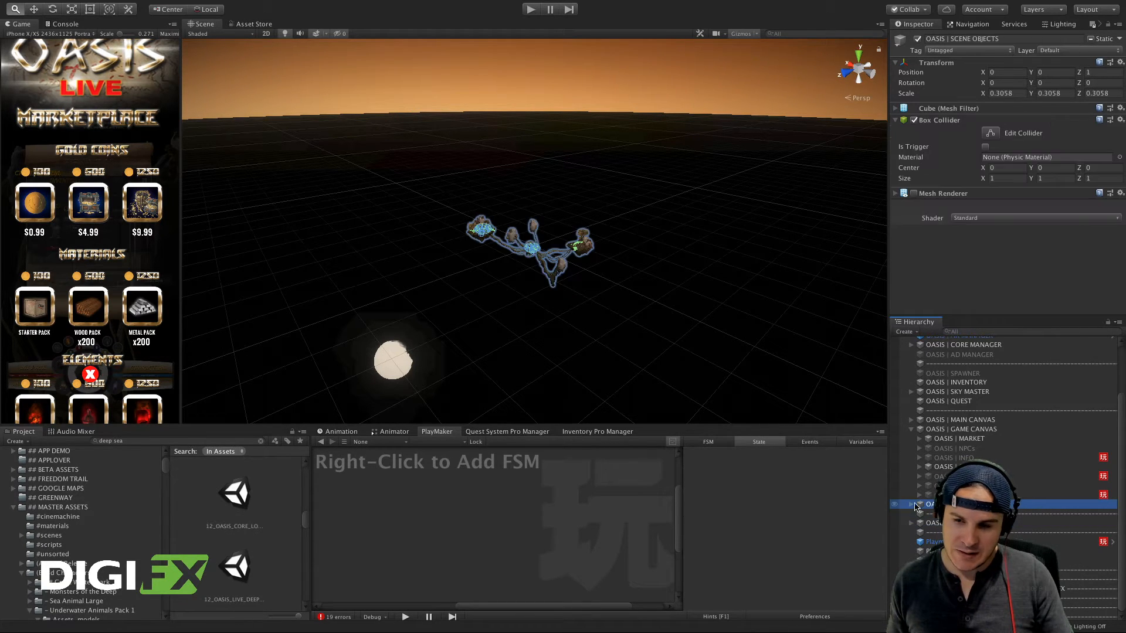
pyautogui.click(911, 506)
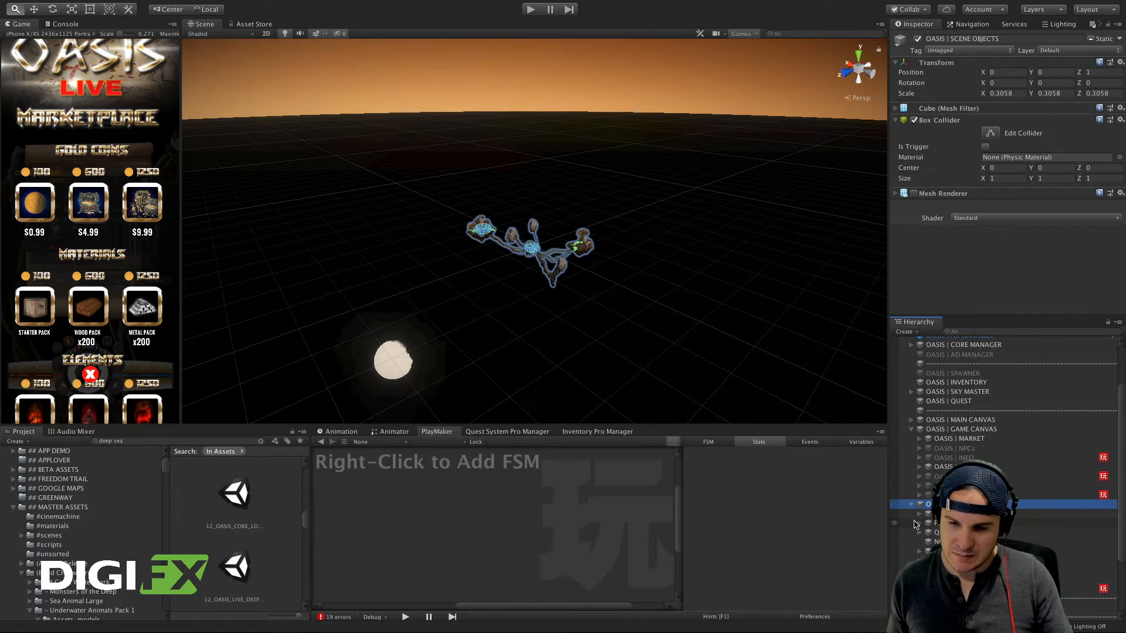
pyautogui.click(910, 507)
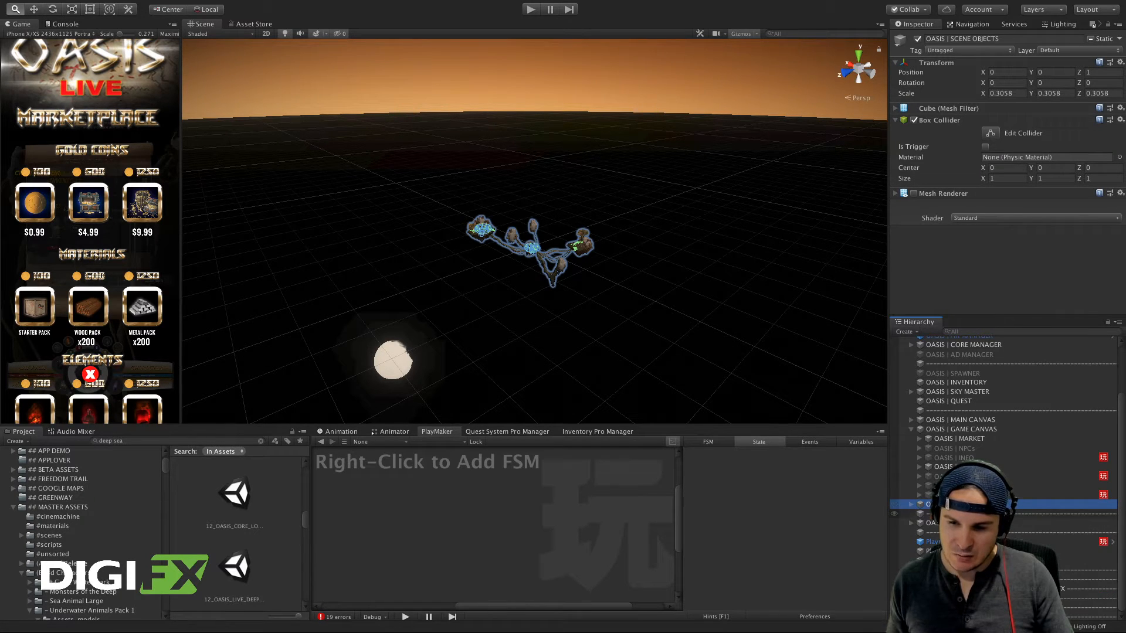
pyautogui.click(961, 496)
pyautogui.click(961, 504)
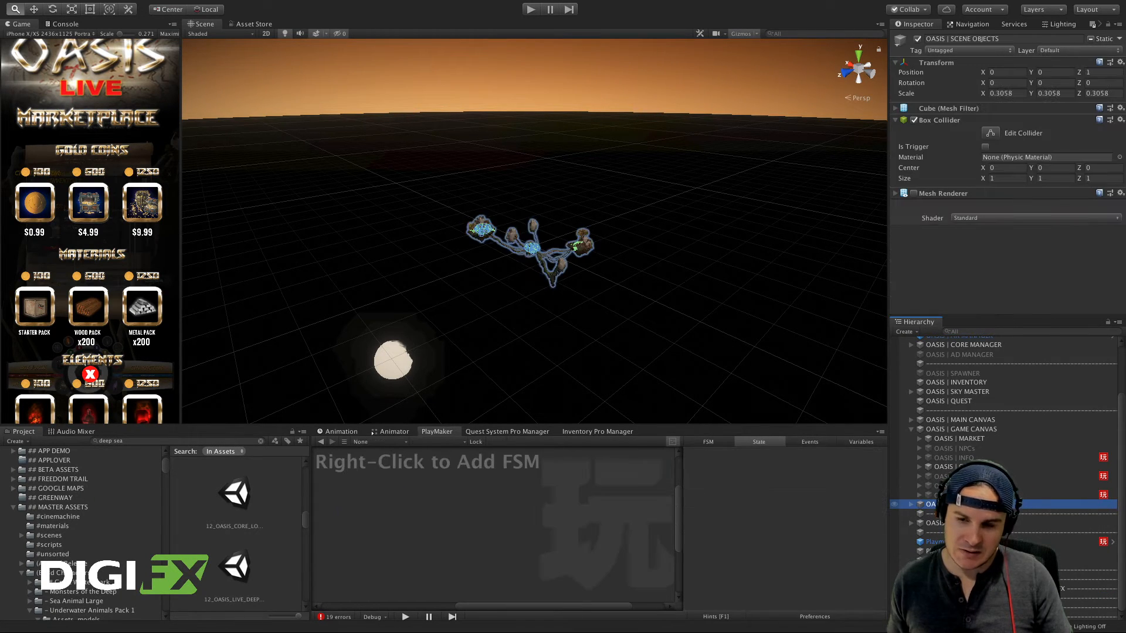
pyautogui.click(910, 505)
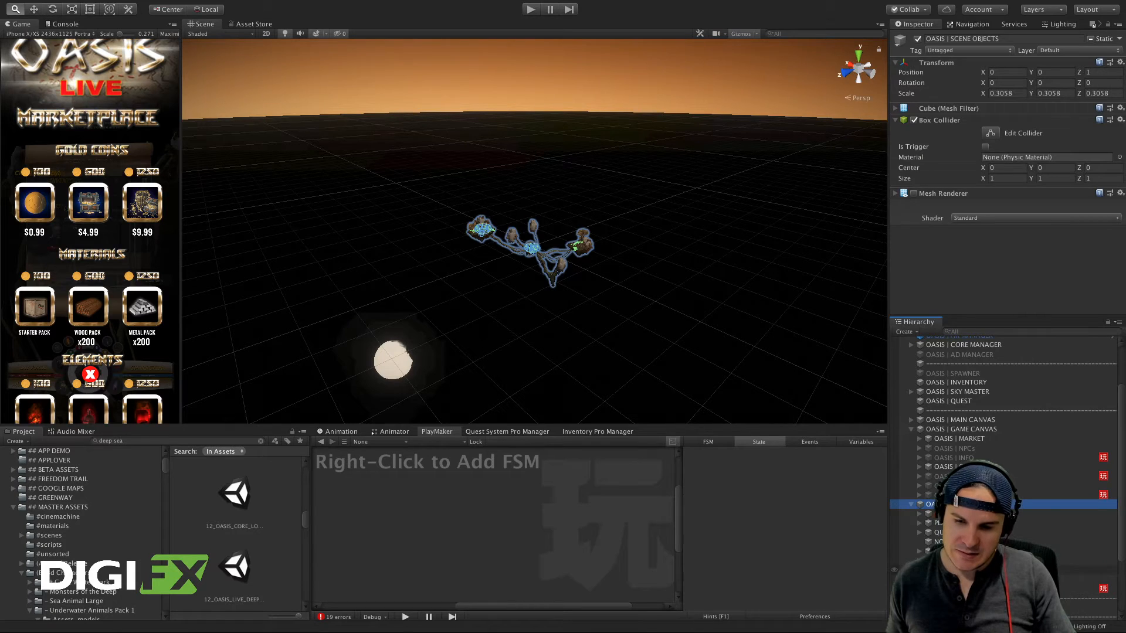
# Step: Check the extents of the COLLECTABLE, INSTANCE BOUNDRIES LOW and HIGH groups, ending with ##SKYISLAND selected
pyautogui.click(962, 570)
pyautogui.click(961, 579)
pyautogui.click(961, 570)
pyautogui.click(962, 551)
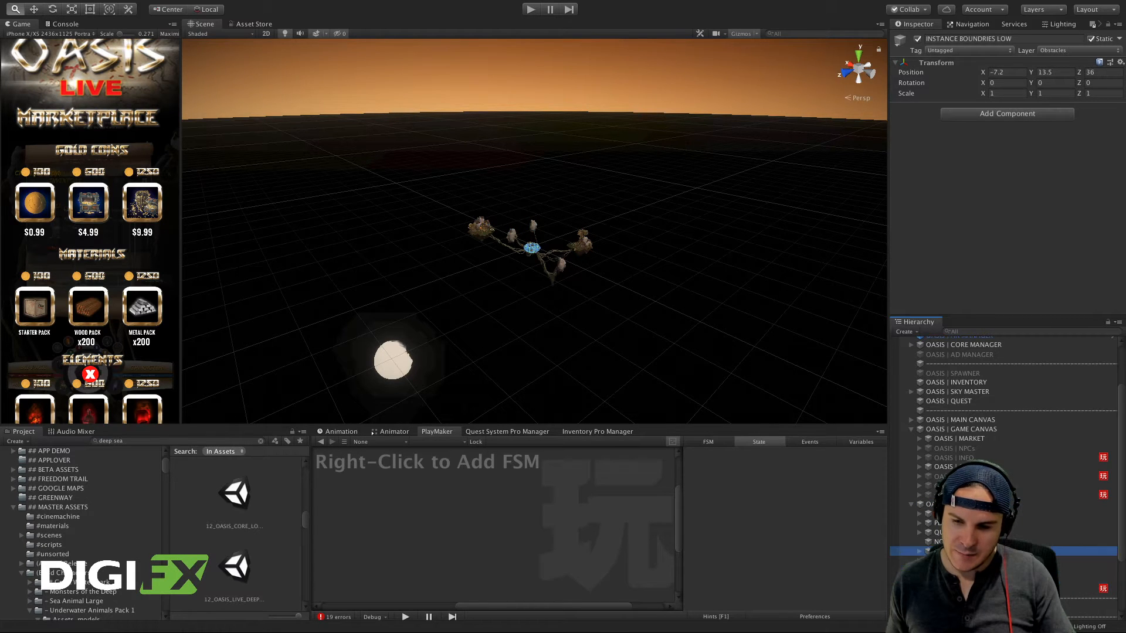
pyautogui.click(962, 580)
pyautogui.click(961, 589)
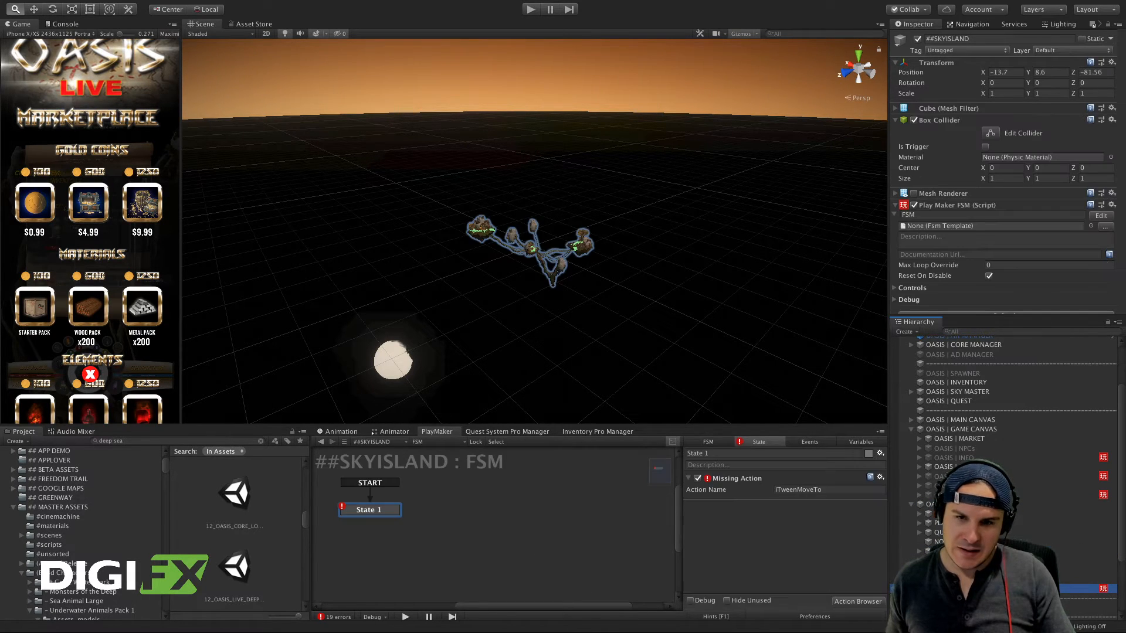
# Step: Expand ##SKYISLAND, inspect parts such as FLOATING_ROCKS and SECONDARY PLATFORM, and collapse it with the parent reselected
pyautogui.scroll(-4, 997, 446)
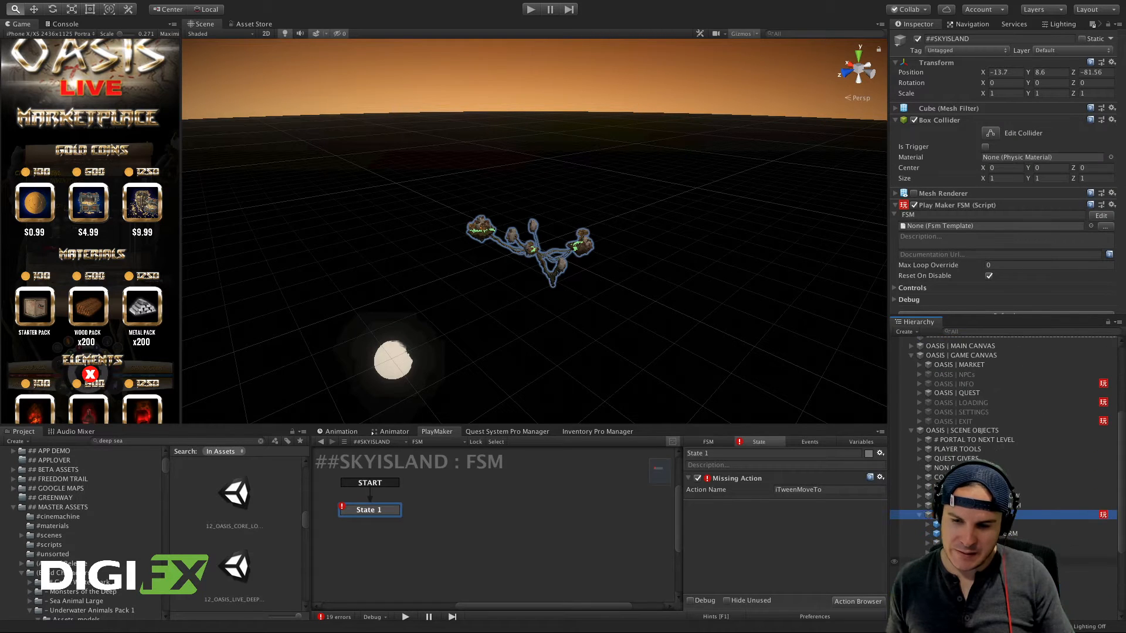
pyautogui.scroll(-1, 997, 445)
pyautogui.click(974, 514)
pyautogui.click(973, 495)
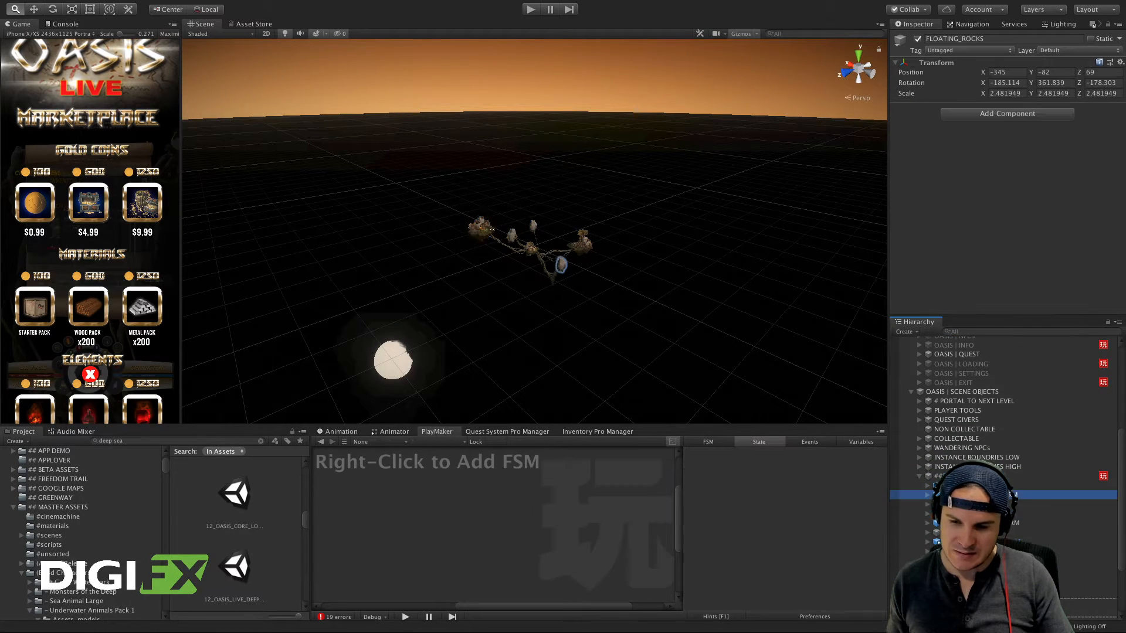
pyautogui.click(974, 570)
pyautogui.click(973, 588)
pyautogui.click(973, 495)
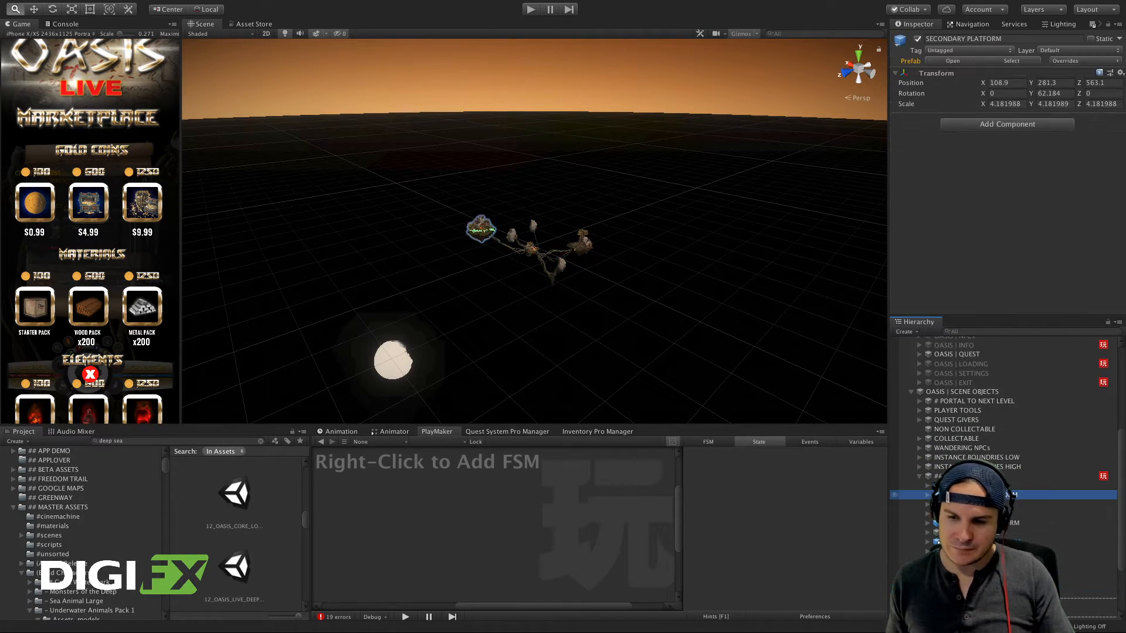
pyautogui.click(920, 476)
pyautogui.click(973, 504)
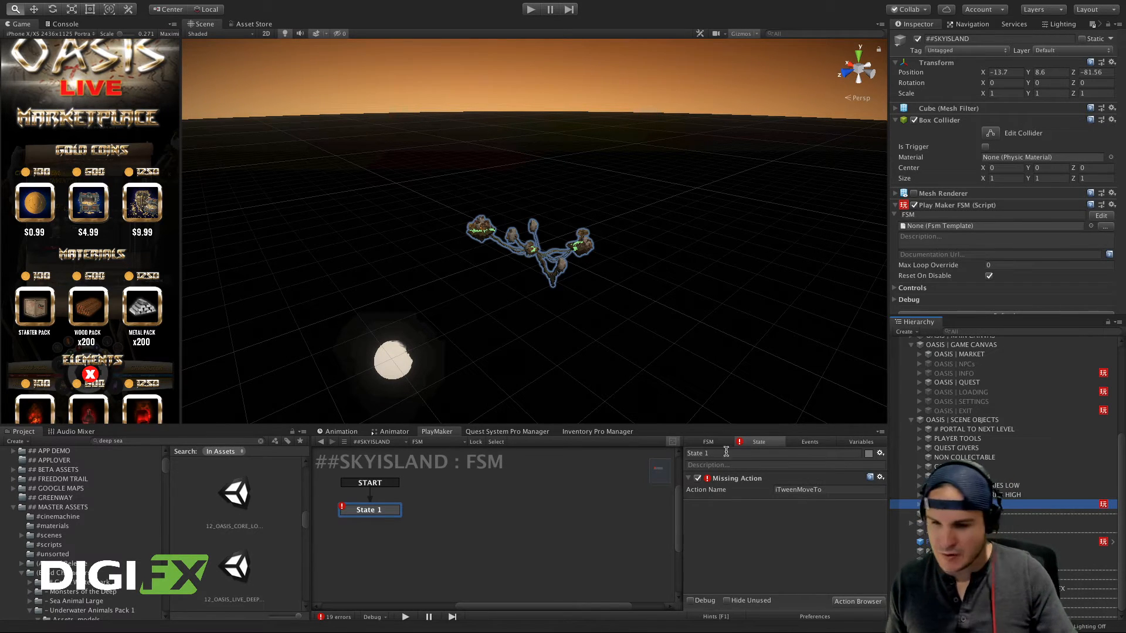
# Step: Select the WANDERING NPCs group and view its characters on the central island up close
pyautogui.click(939, 495)
pyautogui.click(940, 477)
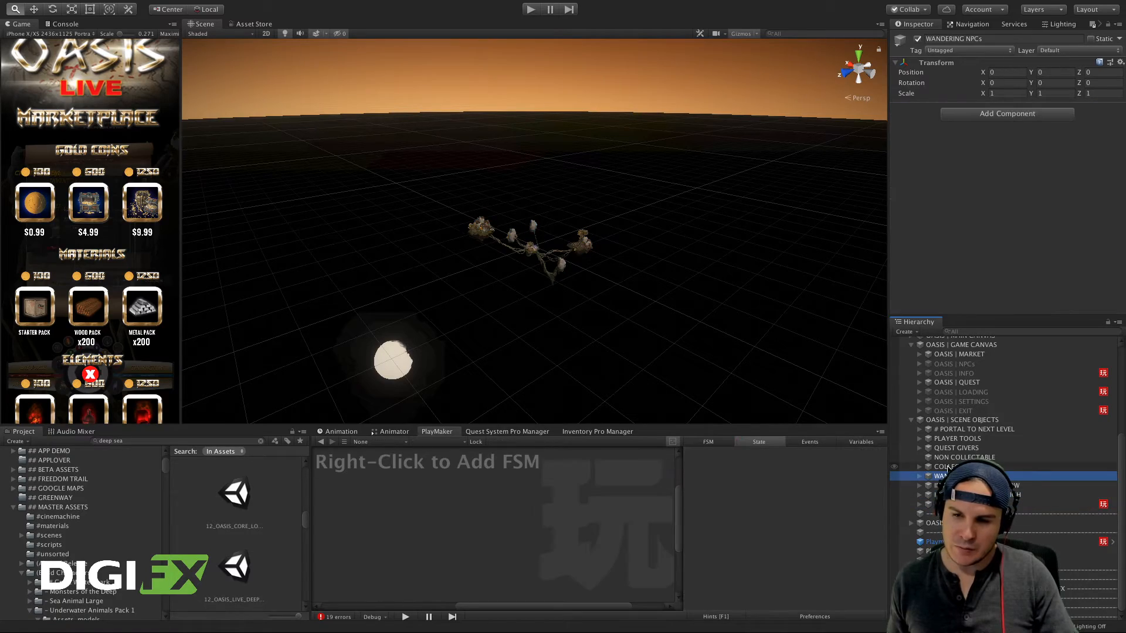
pyautogui.scroll(10, 570, 290)
pyautogui.scroll(-10, 572, 292)
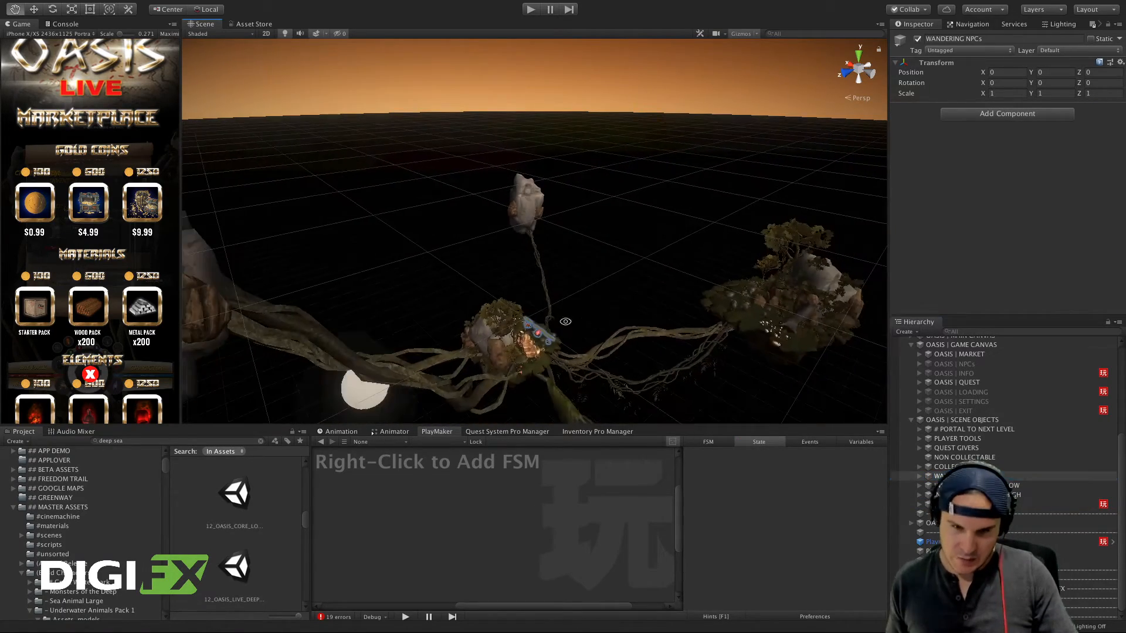
pyautogui.keyDown('alt'); pyautogui.moveTo(561, 320); pyautogui.dragTo(322, 269); pyautogui.keyUp('alt')
pyautogui.keyDown('alt'); pyautogui.moveTo(321, 269); pyautogui.dragTo(322, 344, button='right'); pyautogui.keyUp('alt')
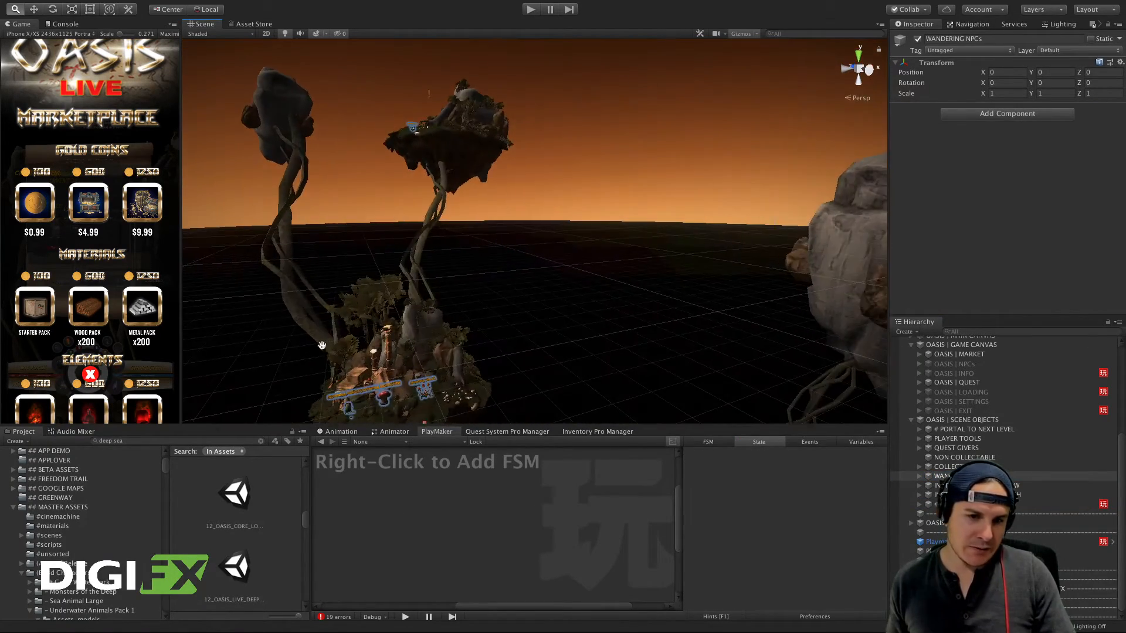
# Step: Examine the central island with the wandering NPCs up close and in relation to the surrounding floating islands
pyautogui.moveTo(322, 344); pyautogui.dragTo(464, 220, button='middle')
pyautogui.keyDown('alt'); pyautogui.moveTo(464, 220); pyautogui.dragTo(469, 276, button='right'); pyautogui.keyUp('alt')
pyautogui.keyDown('alt'); pyautogui.moveTo(470, 276); pyautogui.dragTo(581, 296); pyautogui.keyUp('alt')
pyautogui.keyDown('alt'); pyautogui.moveTo(580, 296); pyautogui.dragTo(427, 304, button='right'); pyautogui.keyUp('alt')
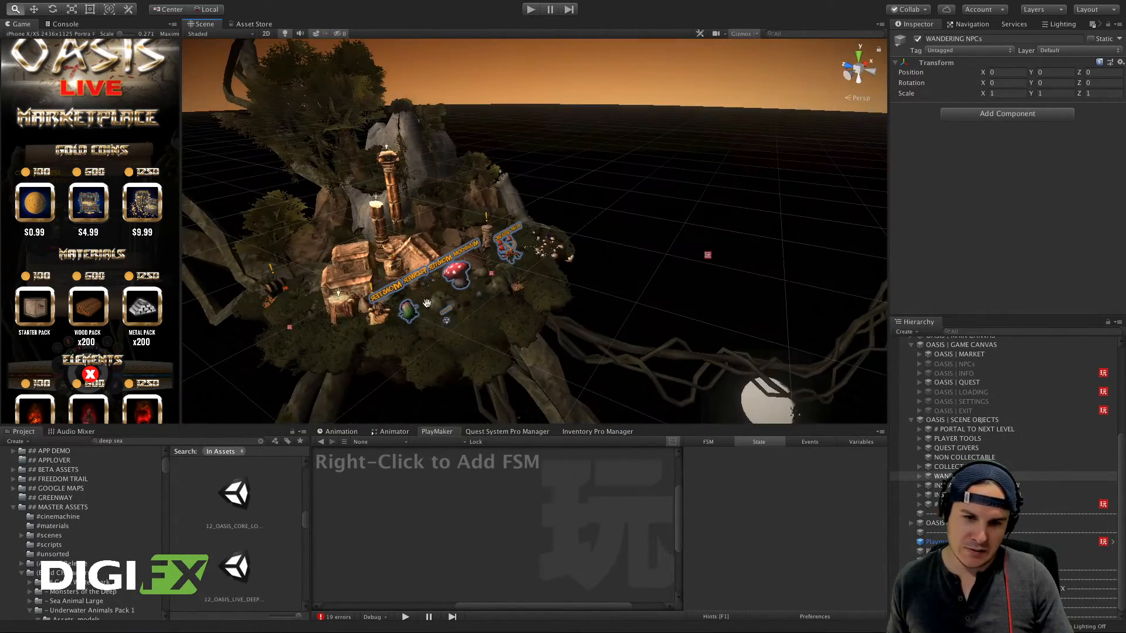
pyautogui.scroll(-15, 478, 306)
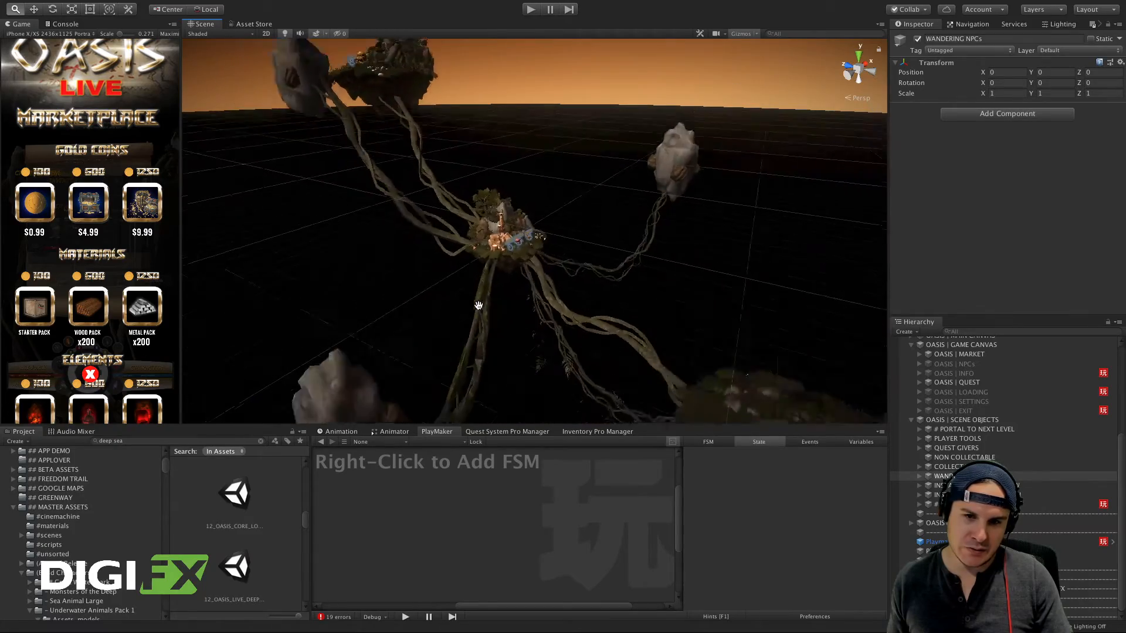
pyautogui.keyDown('alt'); pyautogui.moveTo(478, 307); pyautogui.dragTo(492, 251); pyautogui.keyUp('alt')
pyautogui.scroll(8, 627, 242)
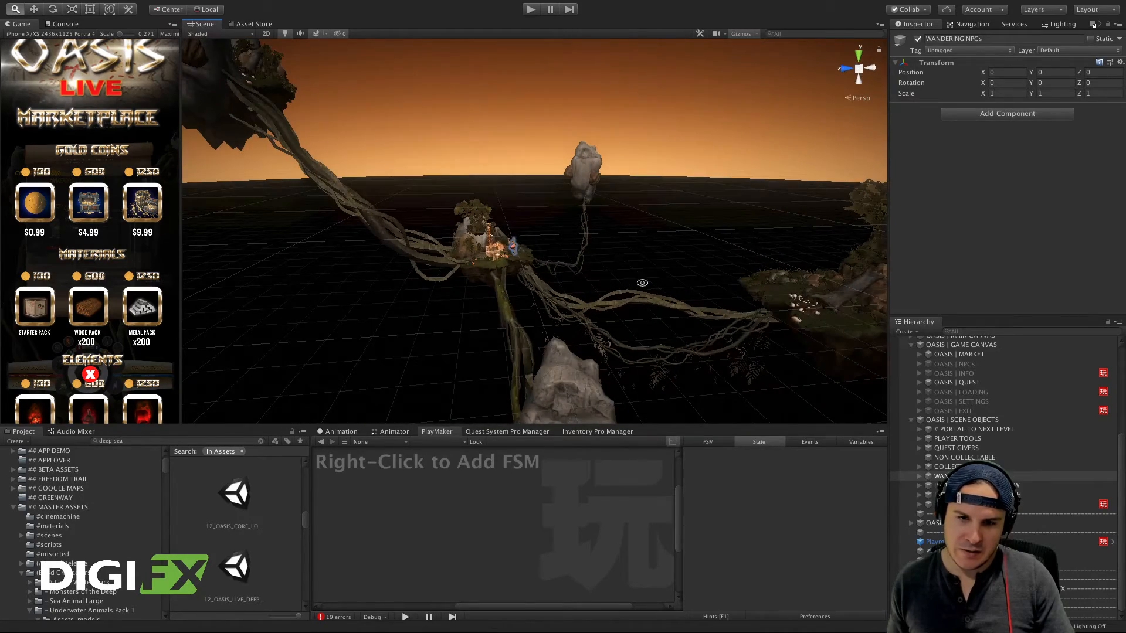
# Step: Examine the twisted vines connecting the central island to the neighbouring floating islands from several angles
pyautogui.keyDown('alt'); pyautogui.moveTo(642, 283); pyautogui.dragTo(720, 279); pyautogui.keyUp('alt')
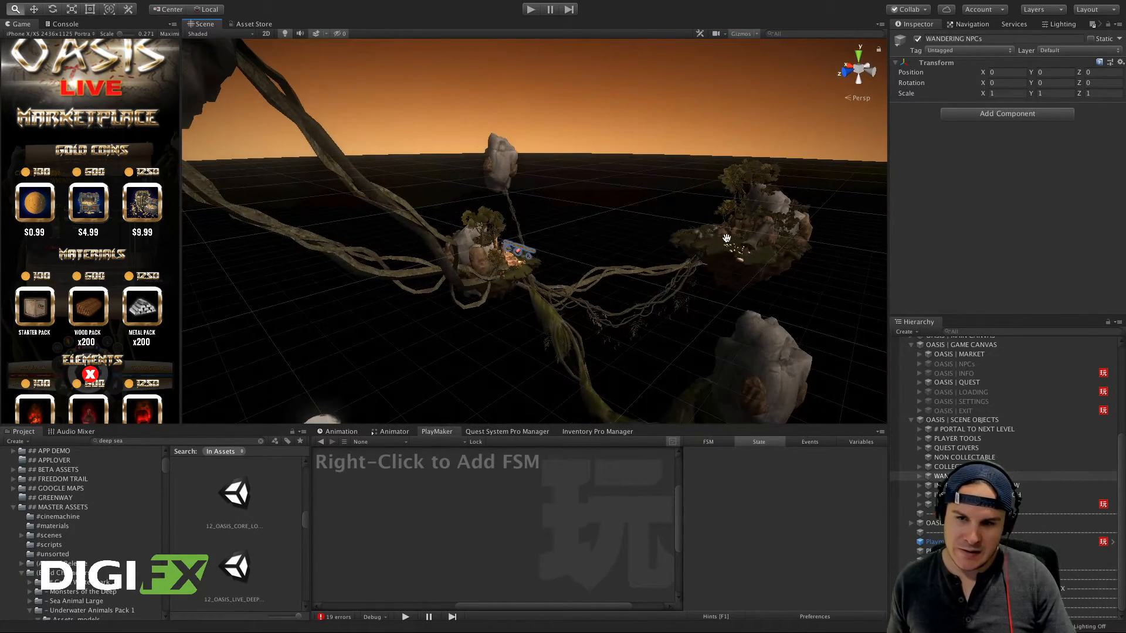
pyautogui.keyDown('alt'); pyautogui.moveTo(726, 238); pyautogui.dragTo(746, 277, button='right'); pyautogui.keyUp('alt')
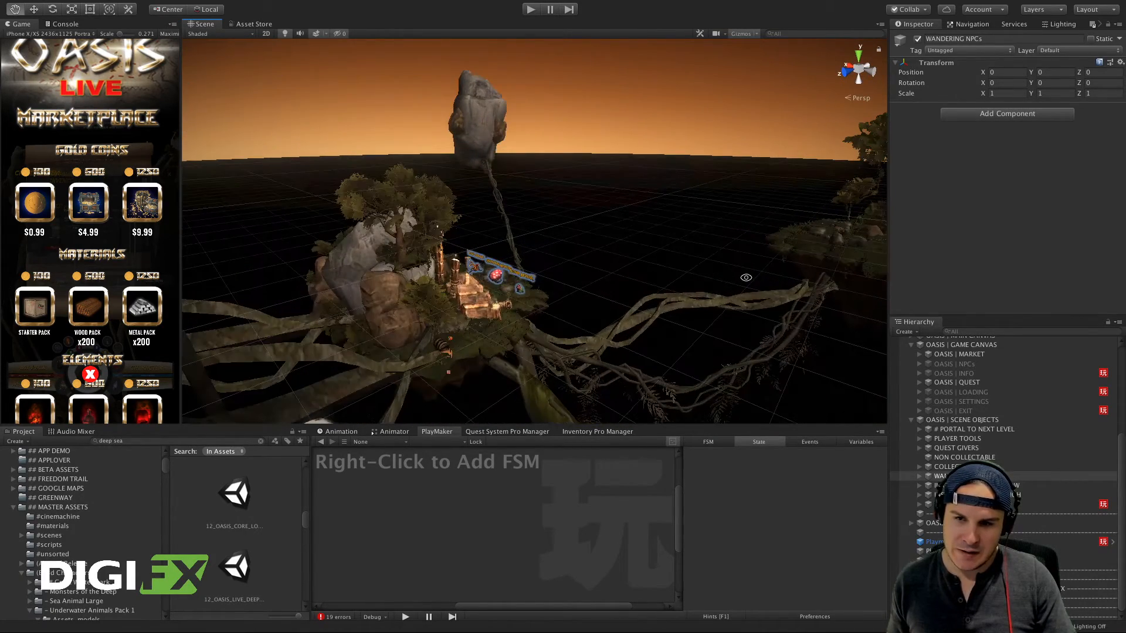
pyautogui.keyDown('alt'); pyautogui.moveTo(746, 277); pyautogui.dragTo(640, 283); pyautogui.keyUp('alt')
pyautogui.keyDown('alt'); pyautogui.moveTo(761, 340); pyautogui.dragTo(848, 321); pyautogui.keyUp('alt')
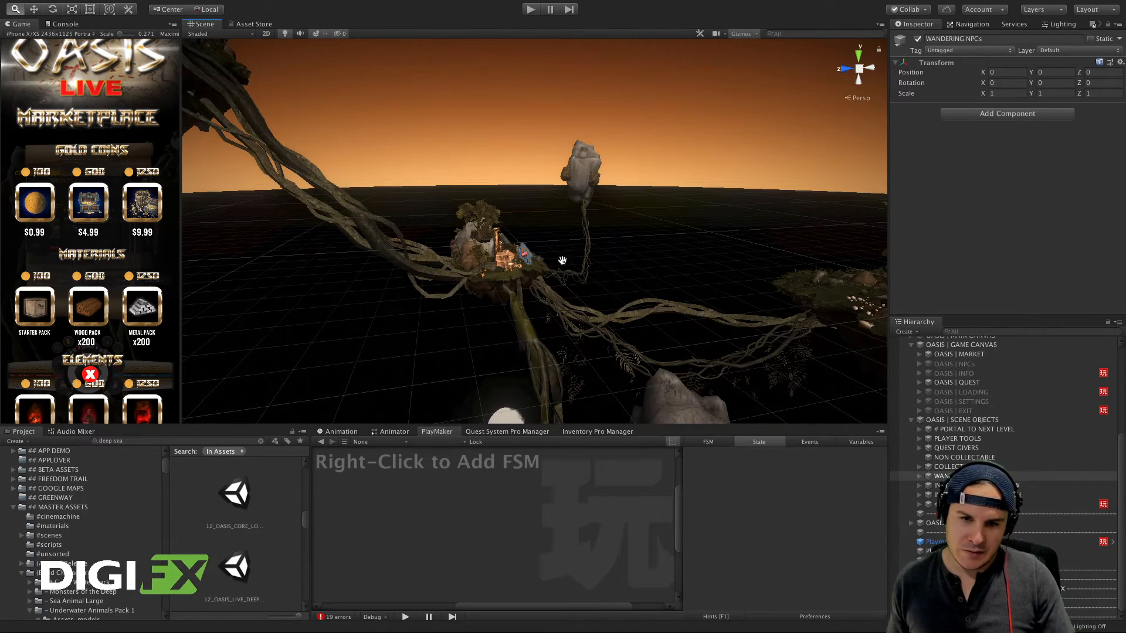
pyautogui.keyDown('alt'); pyautogui.moveTo(516, 299); pyautogui.dragTo(623, 315); pyautogui.keyUp('alt')
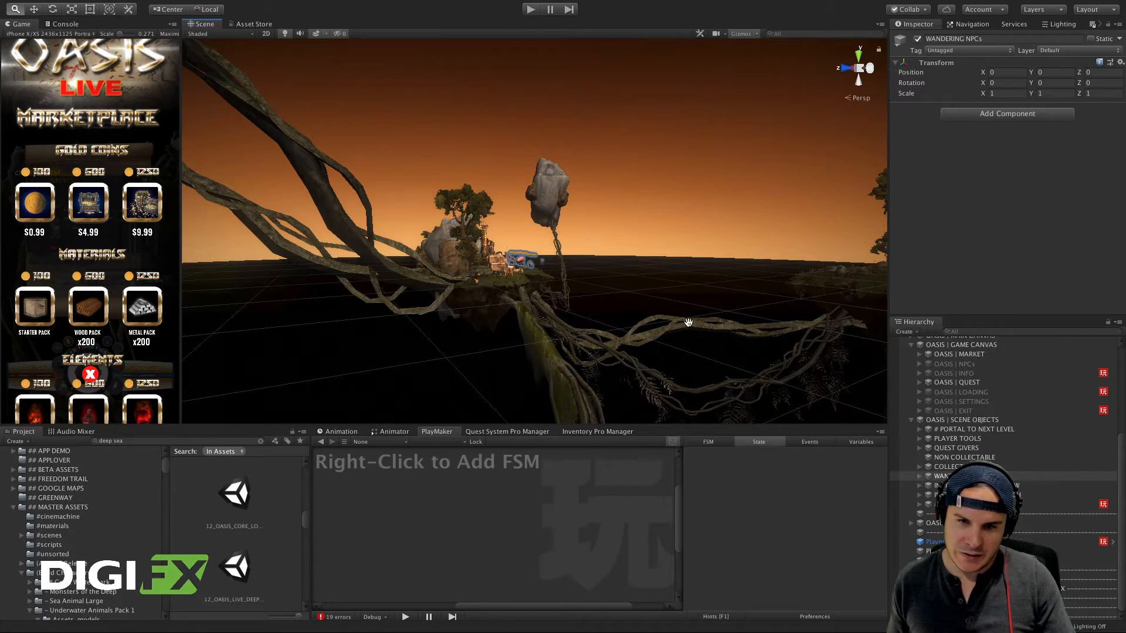
pyautogui.scroll(5, 701, 321)
pyautogui.keyDown('alt'); pyautogui.moveTo(713, 319); pyautogui.dragTo(823, 274); pyautogui.keyUp('alt')
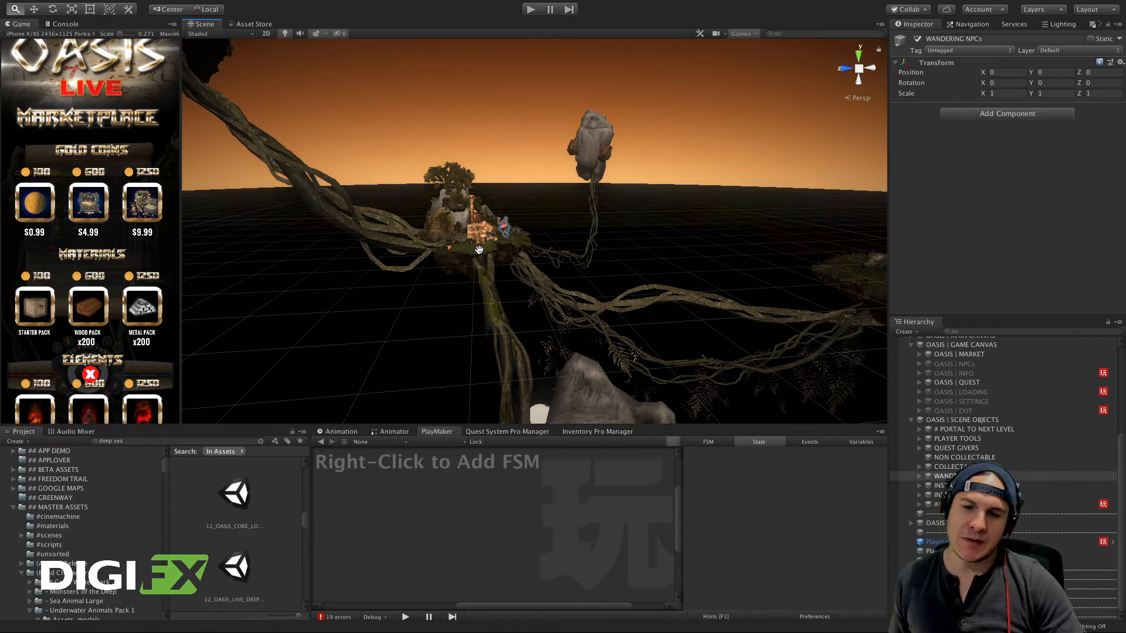
pyautogui.keyDown('alt'); pyautogui.moveTo(351, 197); pyautogui.dragTo(247, 209); pyautogui.keyUp('alt')
pyautogui.keyDown('alt'); pyautogui.moveTo(563, 293); pyautogui.dragTo(839, 268); pyautogui.keyUp('alt')
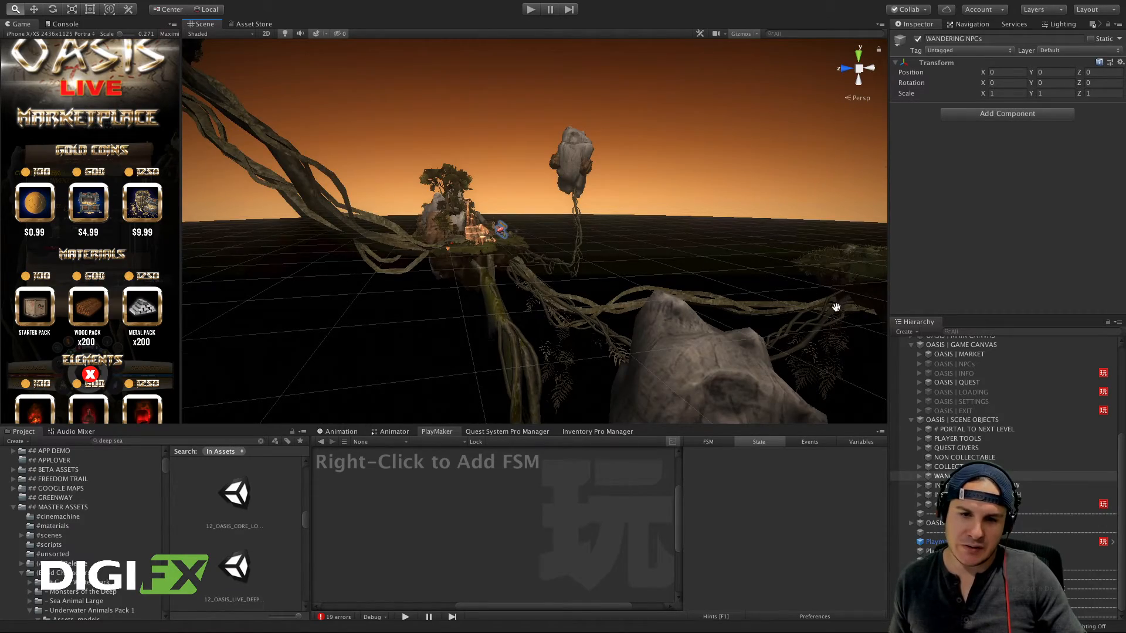
pyautogui.keyDown('alt'); pyautogui.moveTo(836, 307); pyautogui.dragTo(565, 315); pyautogui.keyUp('alt')
pyautogui.keyDown('alt'); pyautogui.moveTo(565, 314); pyautogui.dragTo(567, 313, button='right'); pyautogui.keyUp('alt')
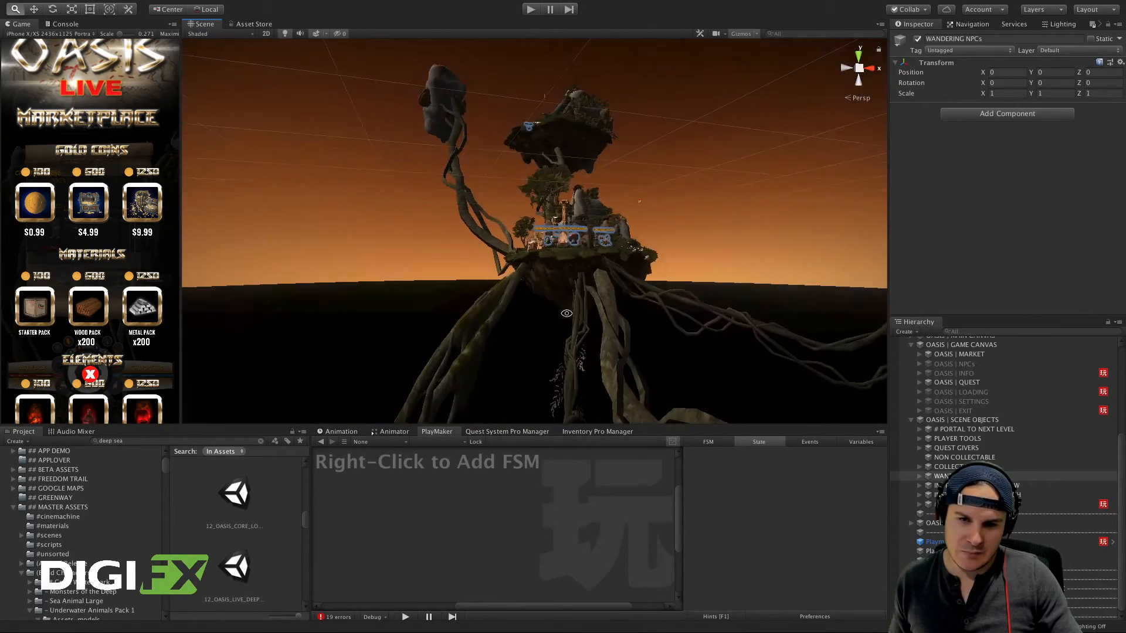
# Step: Inspect the vines hanging beneath the central island and follow them down to the lower islands
pyautogui.keyDown('alt'); pyautogui.moveTo(566, 314); pyautogui.dragTo(575, 354); pyautogui.keyUp('alt')
pyautogui.moveTo(576, 354); pyautogui.dragTo(541, 238, button='middle')
pyautogui.keyDown('alt'); pyautogui.moveTo(548, 246); pyautogui.dragTo(627, 309); pyautogui.keyUp('alt')
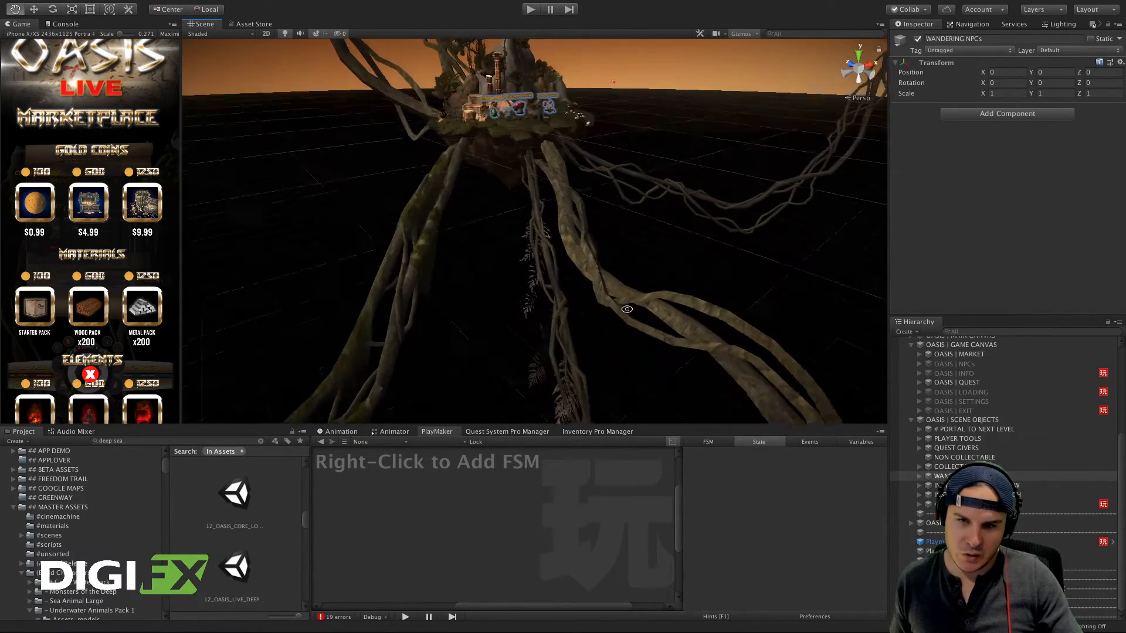
pyautogui.scroll(2, 624, 307)
pyautogui.scroll(3, 617, 297)
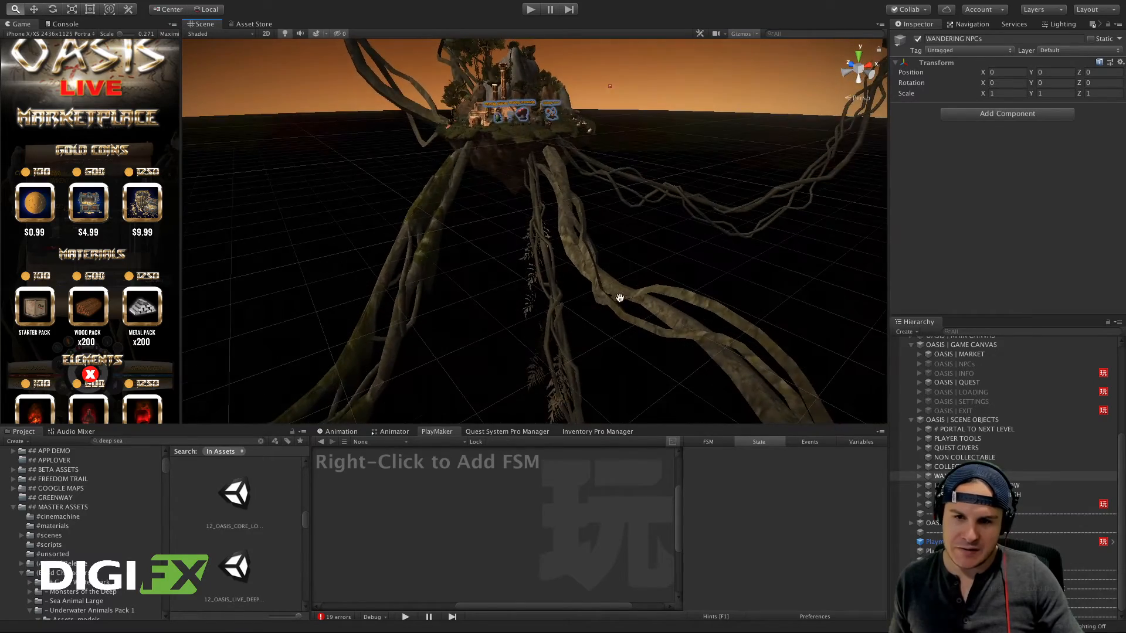
pyautogui.moveTo(618, 297); pyautogui.dragTo(607, 247, button='middle')
pyautogui.scroll(-4, 608, 251)
pyautogui.scroll(-3, 617, 259)
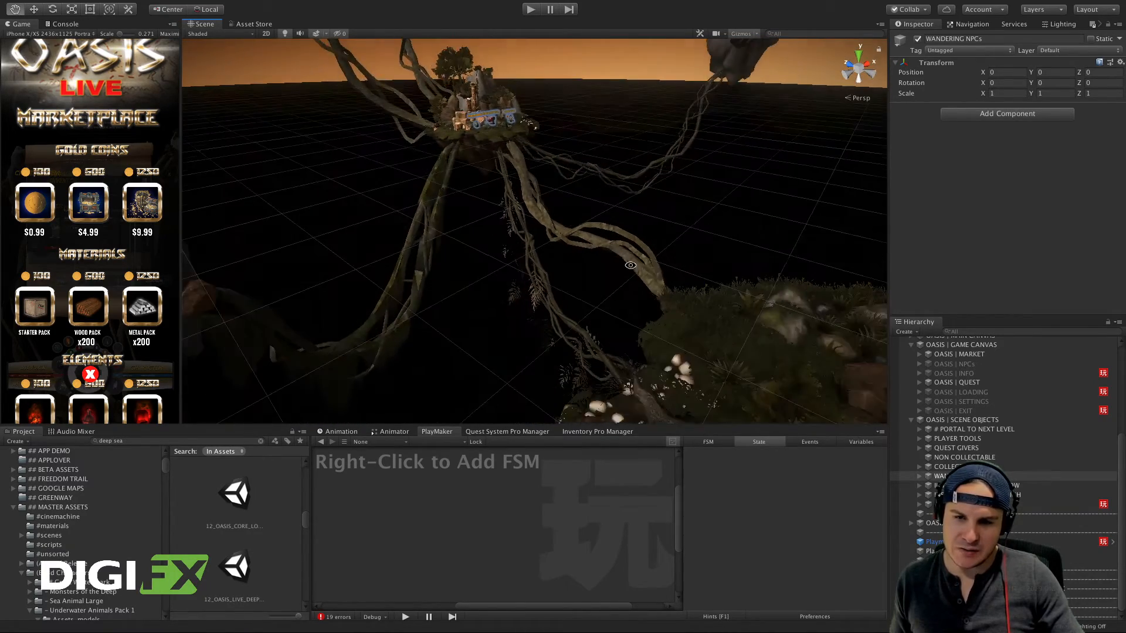
pyautogui.keyDown('alt'); pyautogui.moveTo(617, 259); pyautogui.dragTo(591, 295); pyautogui.keyUp('alt')
pyautogui.scroll(-3, 764, 342)
pyautogui.scroll(-5, 590, 295)
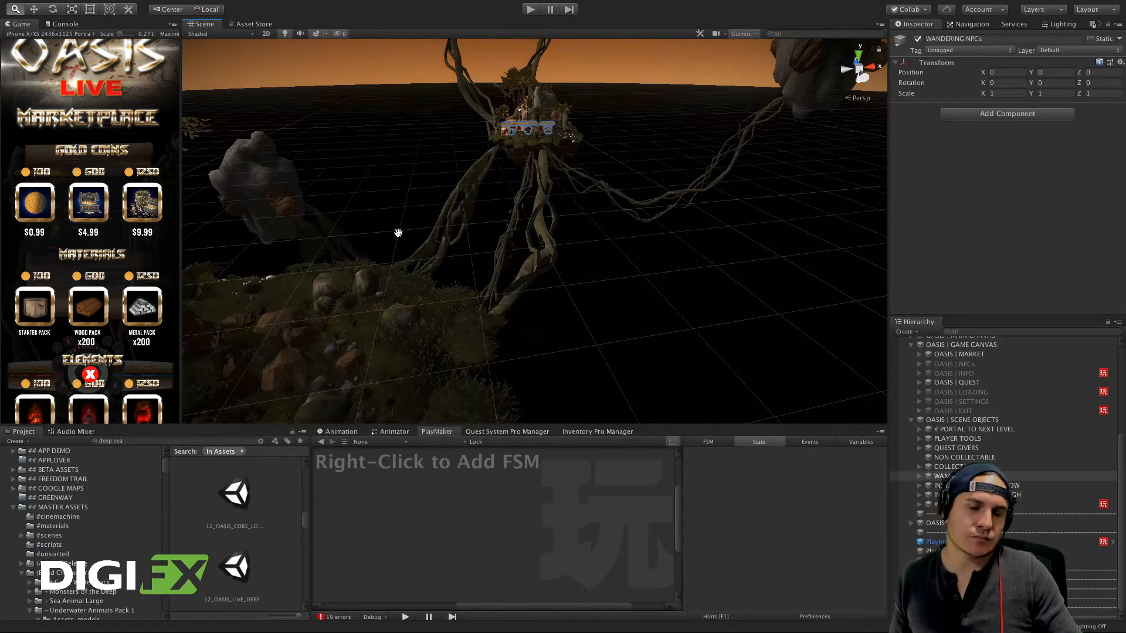
pyautogui.moveTo(398, 233); pyautogui.dragTo(402, 211)
# Step: Switch to Chrome on the empty desktop, and enlarge and reposition its new window
pyautogui.hotkey('ctrl', 'Left')
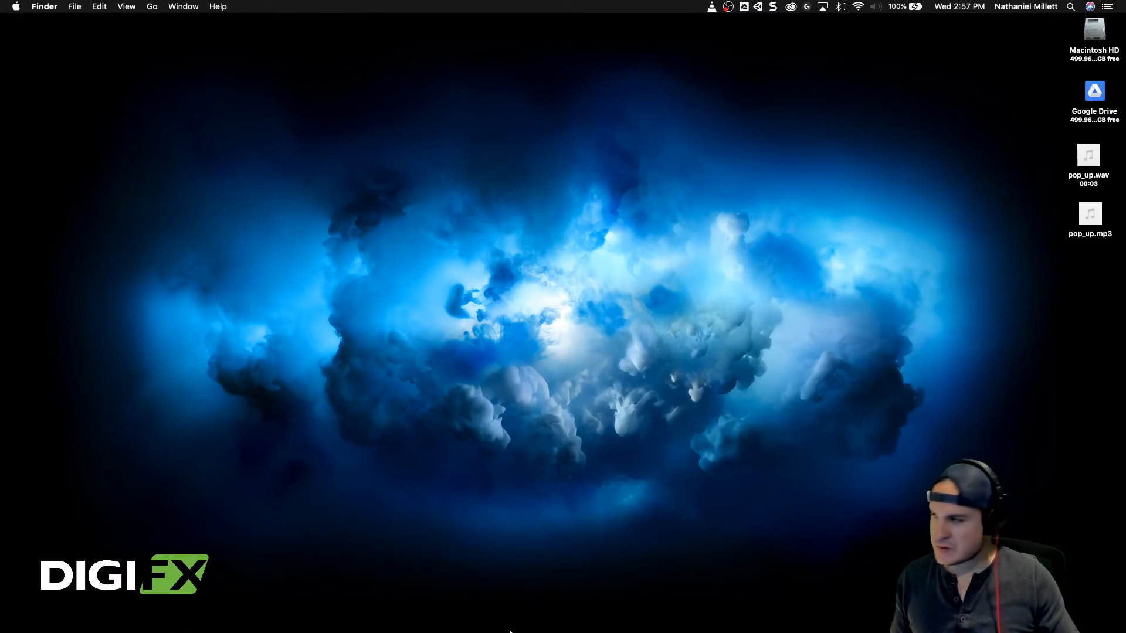
pyautogui.moveTo(515, 613)
pyautogui.click(224, 596)
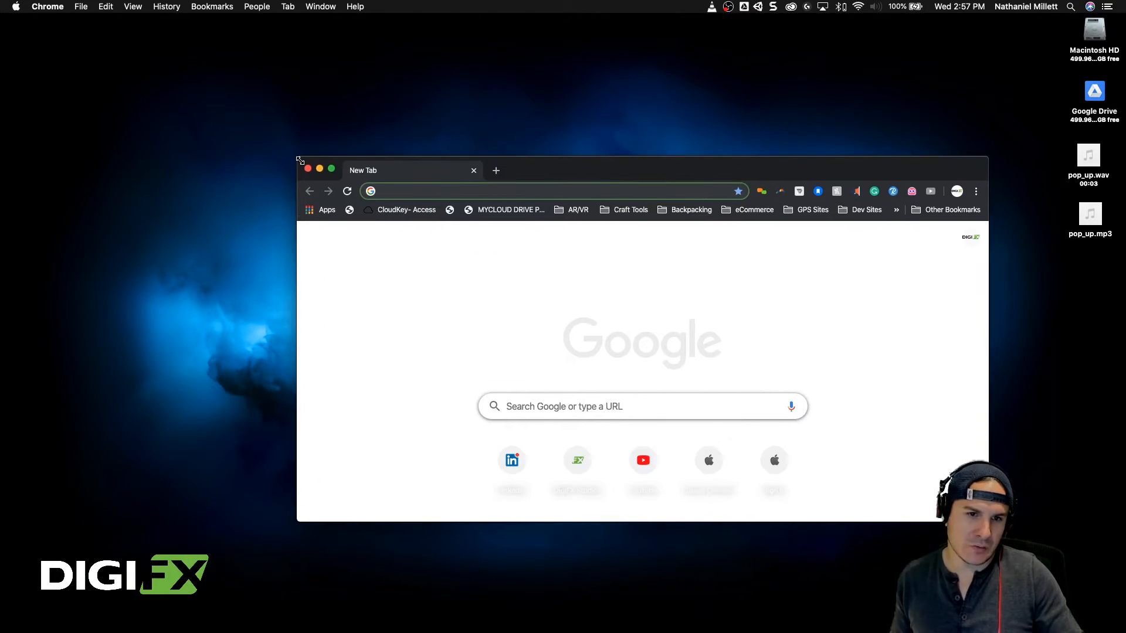
pyautogui.moveTo(300, 160); pyautogui.dragTo(130, 68)
pyautogui.moveTo(384, 92); pyautogui.dragTo(349, 74)
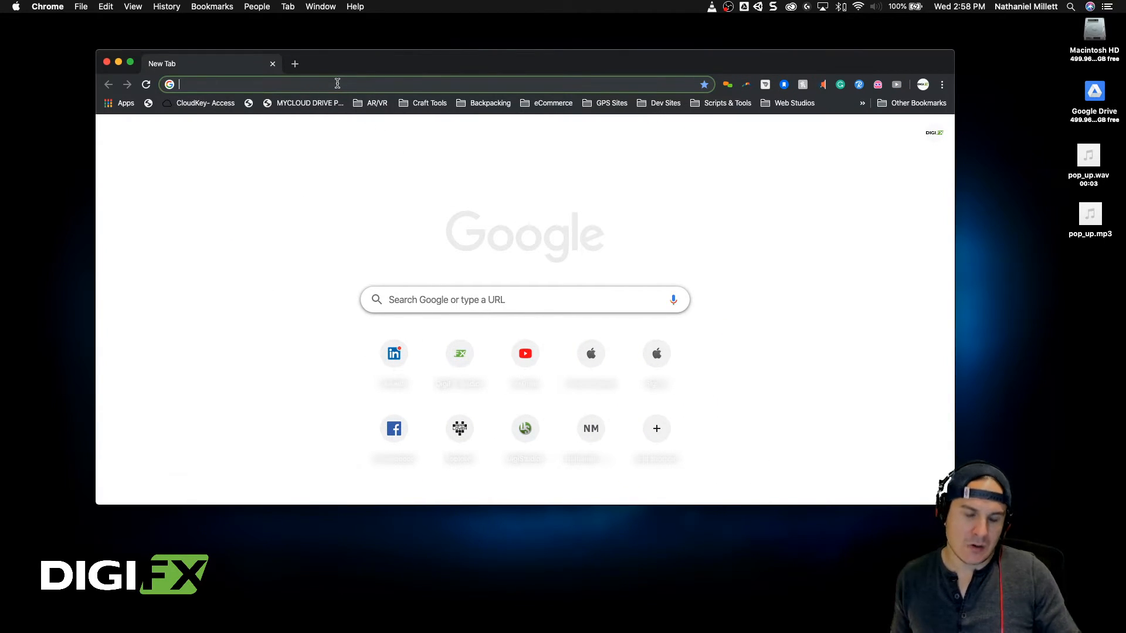
pyautogui.write('cine')
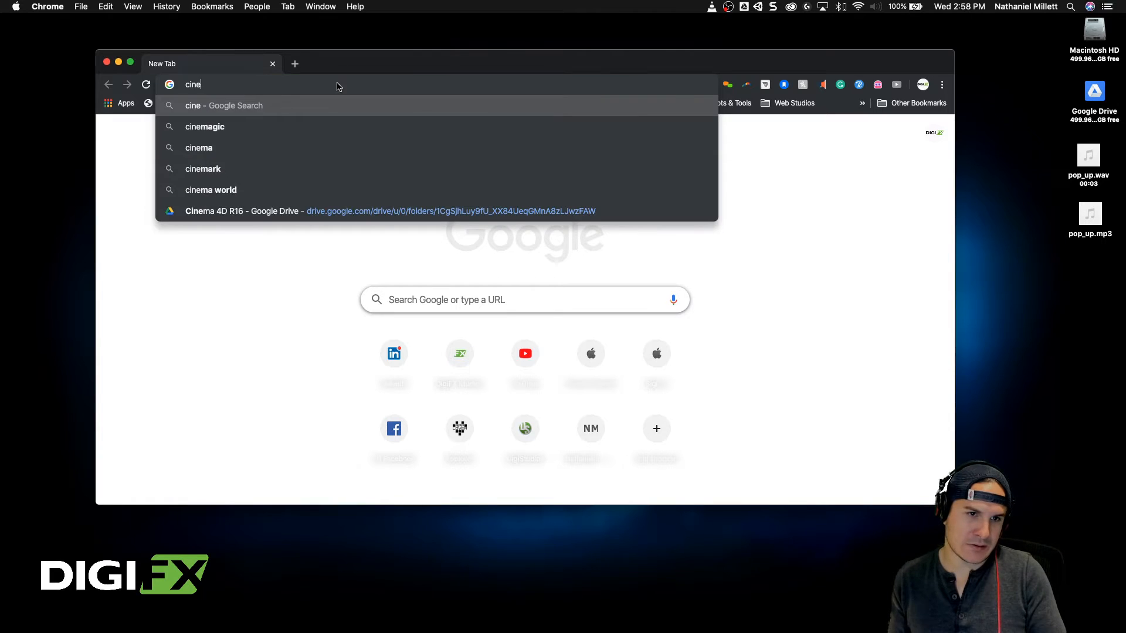
pyautogui.press('BackSpace')
pyautogui.press('BackSpace')
pyautogui.press('BackSpace')
pyautogui.press('BackSpace')
# Step: Search Google for "vine bridge" and enlarge the browser window to show more of the results
pyautogui.write('vine ')
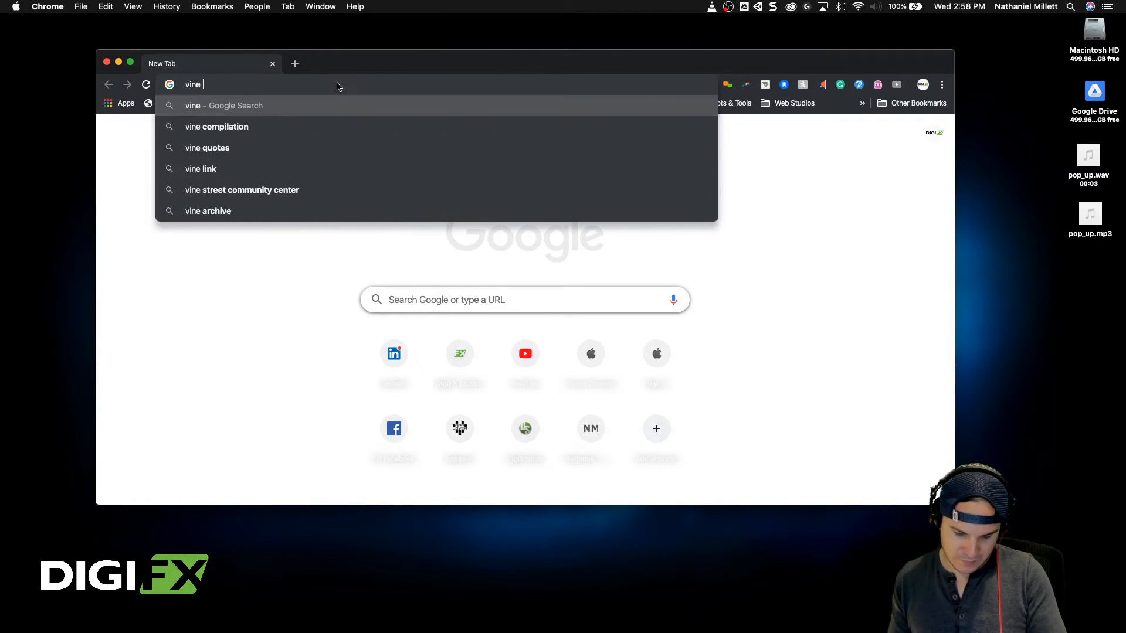
pyautogui.write('brif')
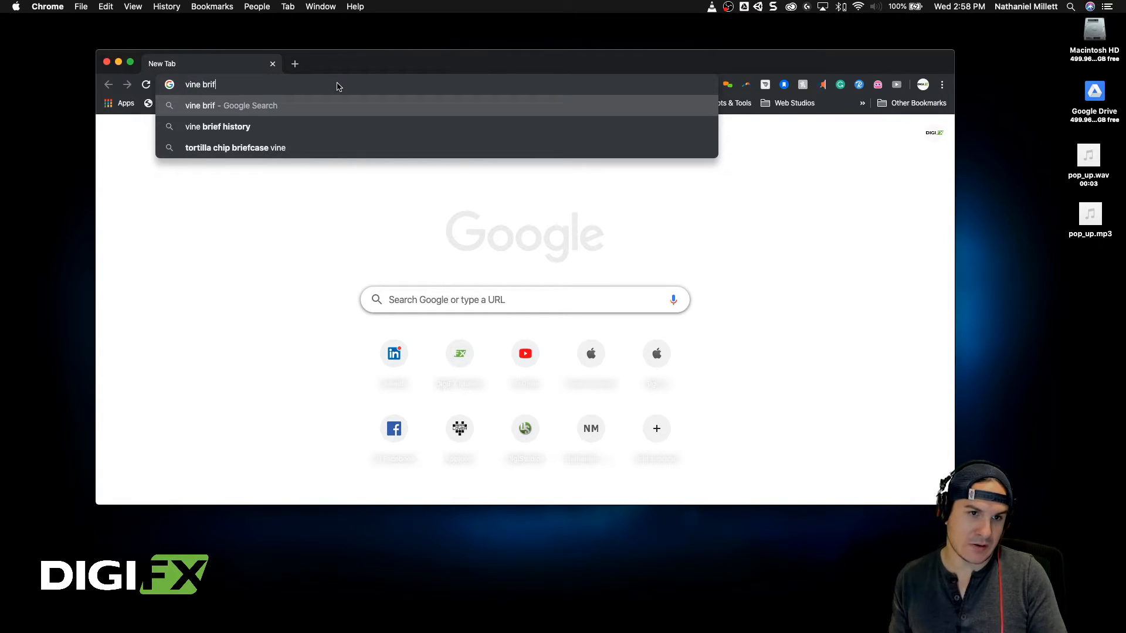
pyautogui.press('BackSpace')
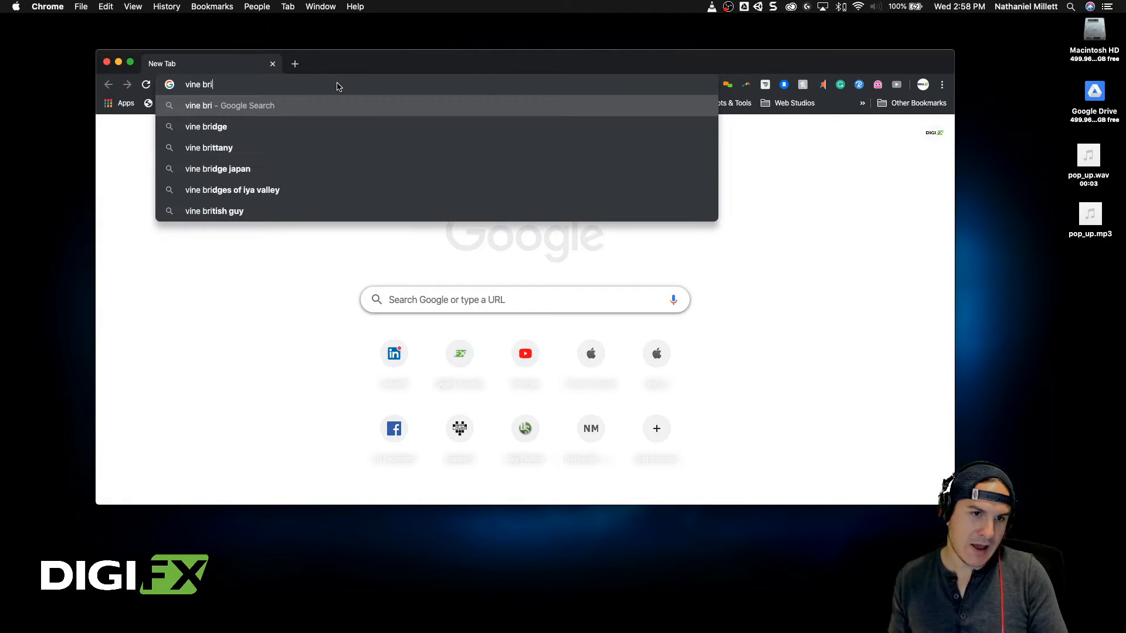
pyautogui.write('dge')
pyautogui.press('Return')
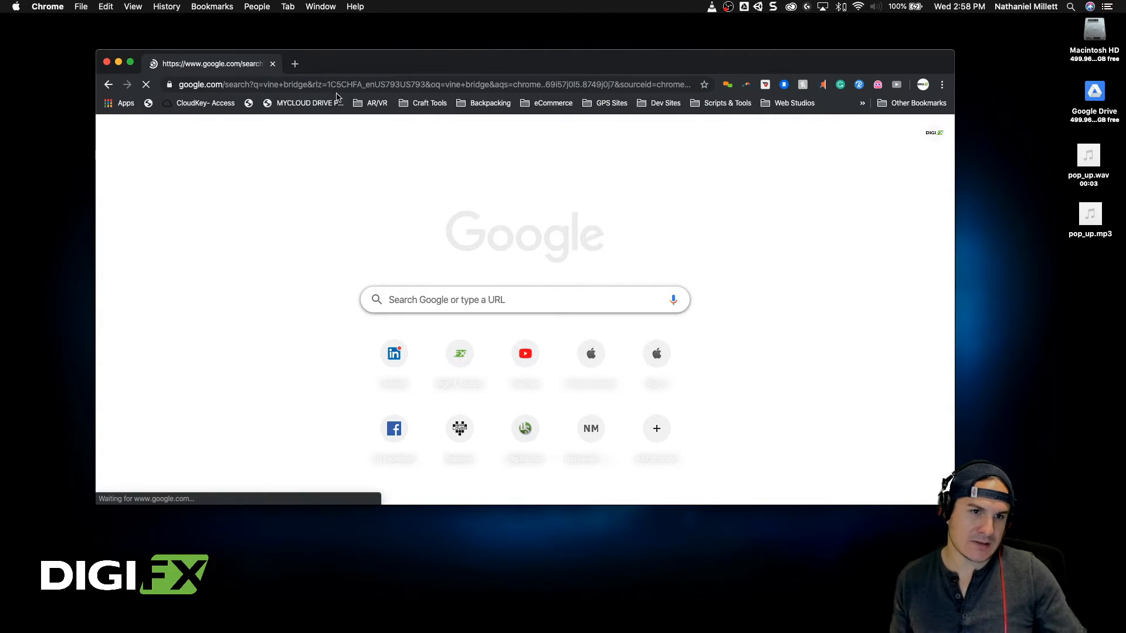
pyautogui.moveTo(361, 72); pyautogui.dragTo(332, 59)
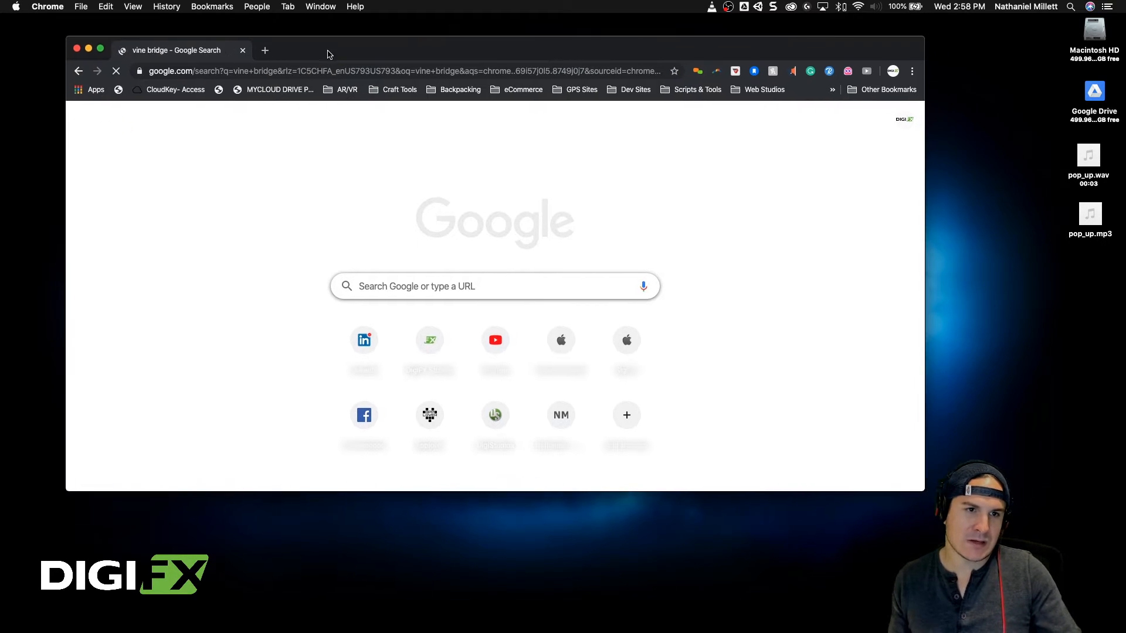
pyautogui.moveTo(923, 500); pyautogui.dragTo(977, 545)
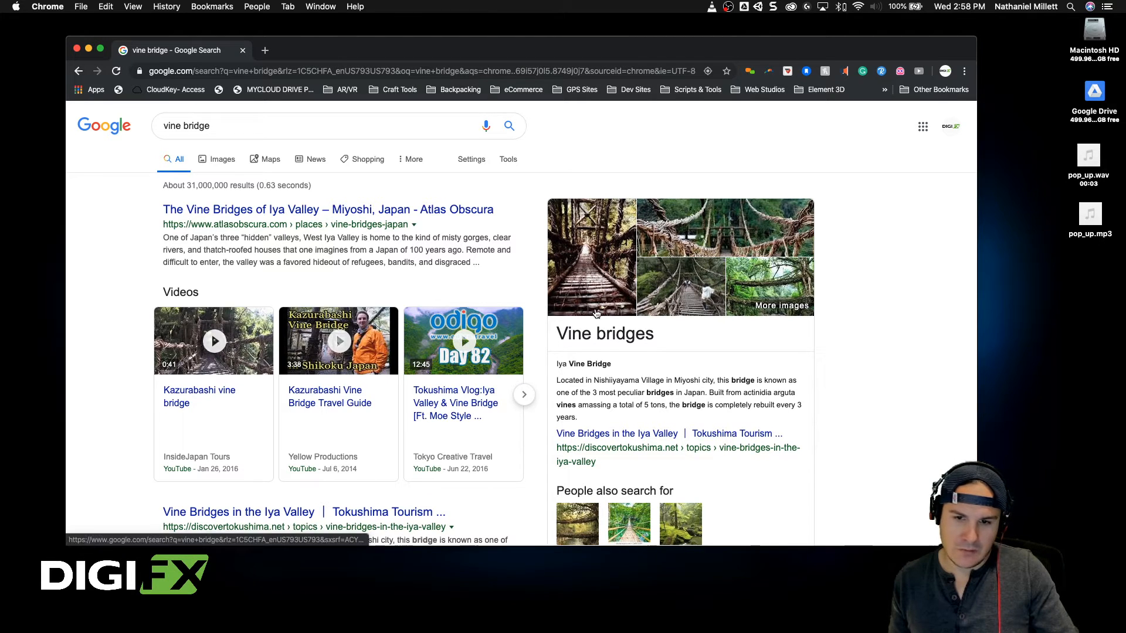
# Step: Skim the vine bridge results and open the Atlas Obscura photo of the Iya Valley bridge in the image results
pyautogui.scroll(-2, 595, 314)
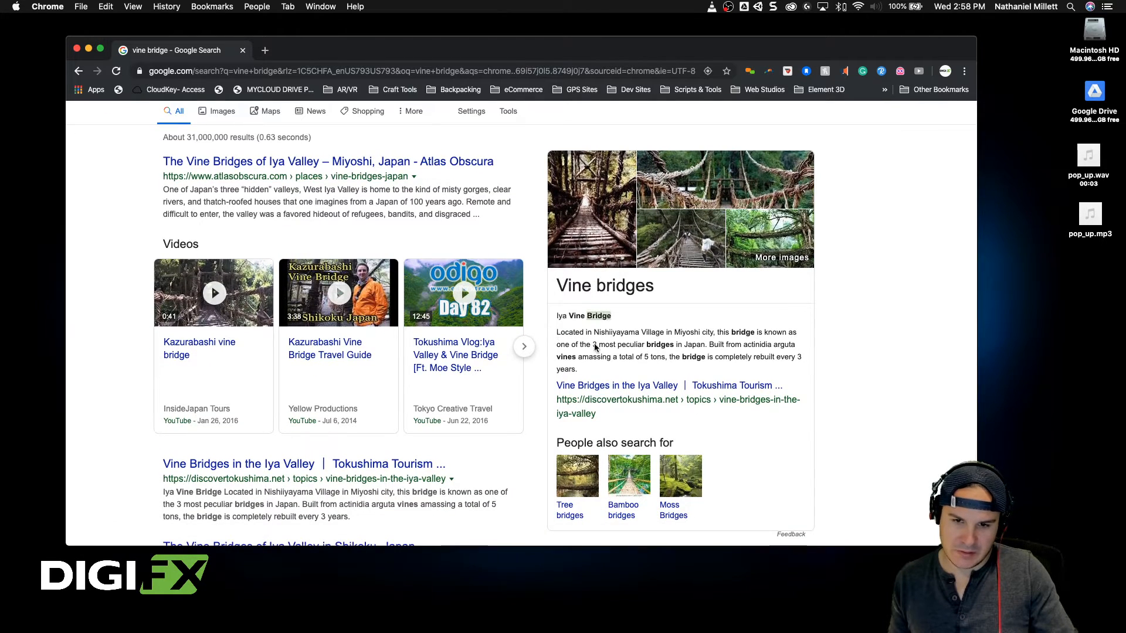
pyautogui.scroll(-3, 600, 334)
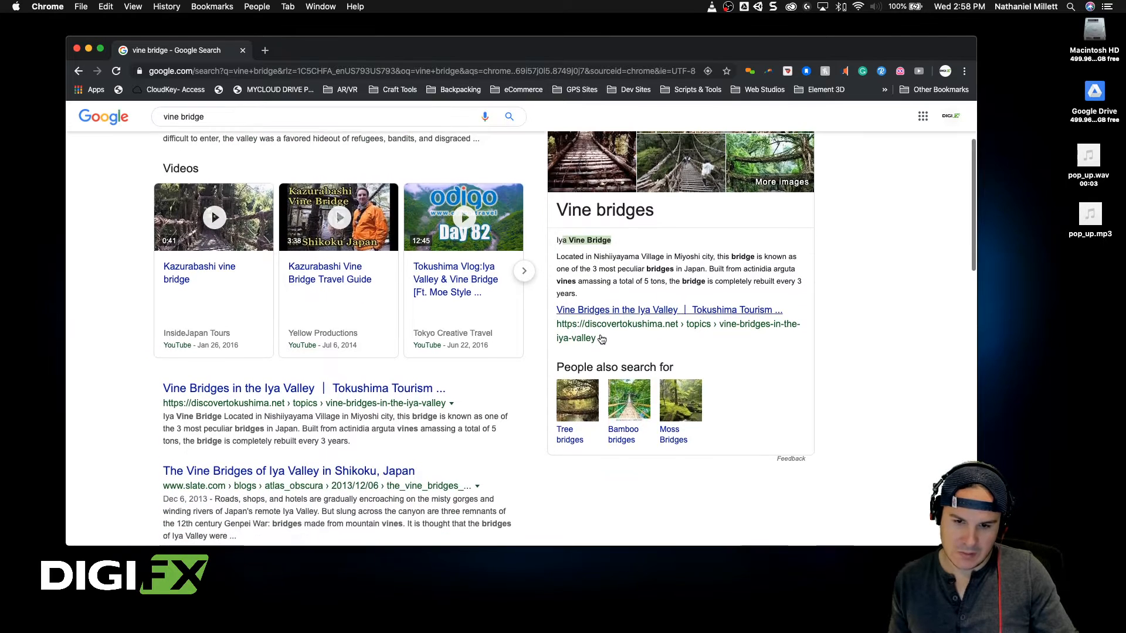
pyautogui.scroll(4, 601, 337)
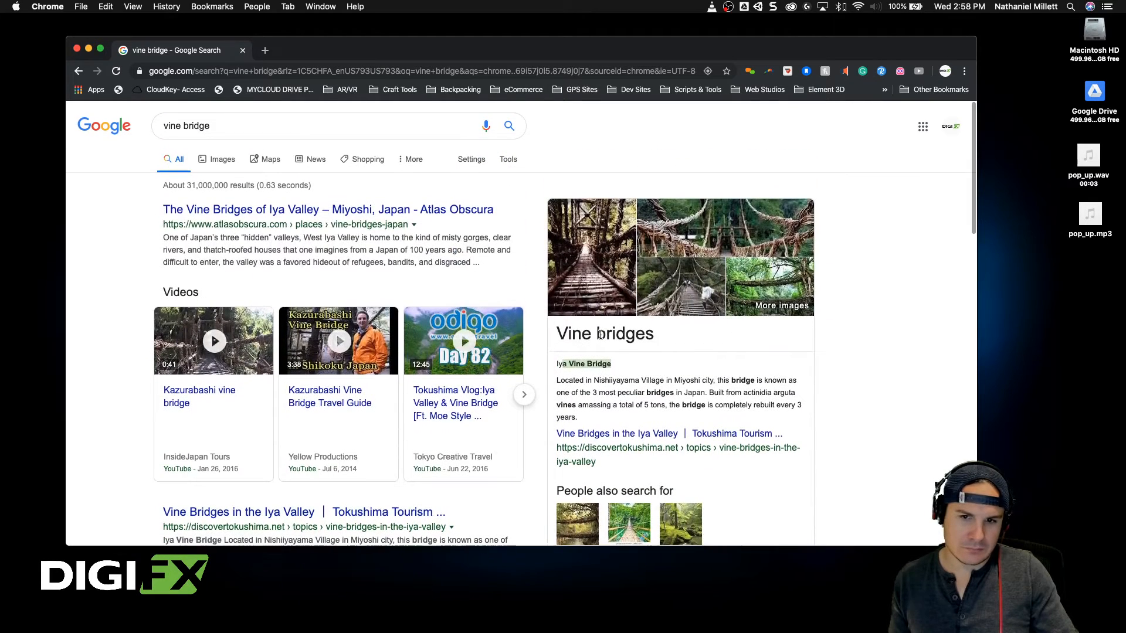
pyautogui.click(628, 277)
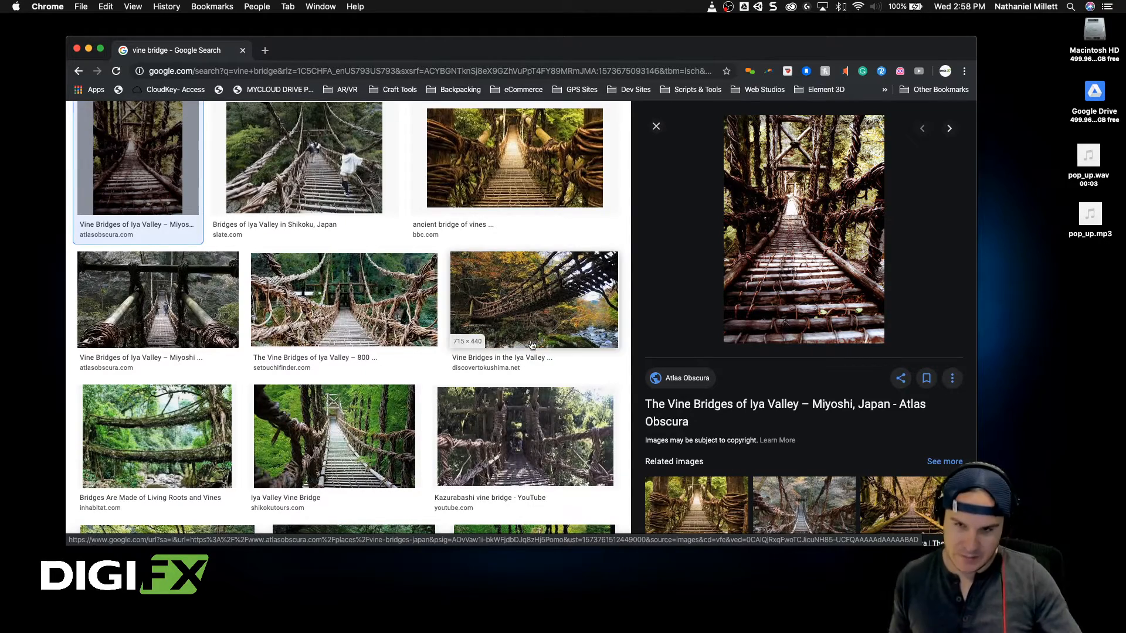
# Step: Browse the vine bridge photos for reference and return to the main search results
pyautogui.scroll(3, 409, 353)
pyautogui.scroll(-10, 409, 350)
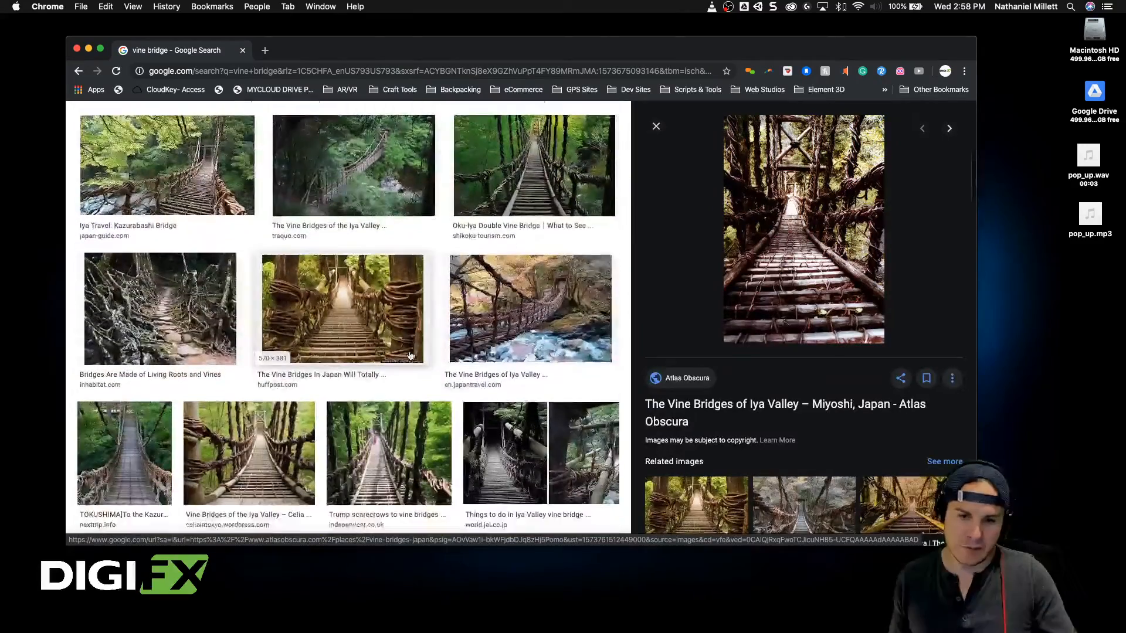
pyautogui.scroll(-10, 411, 354)
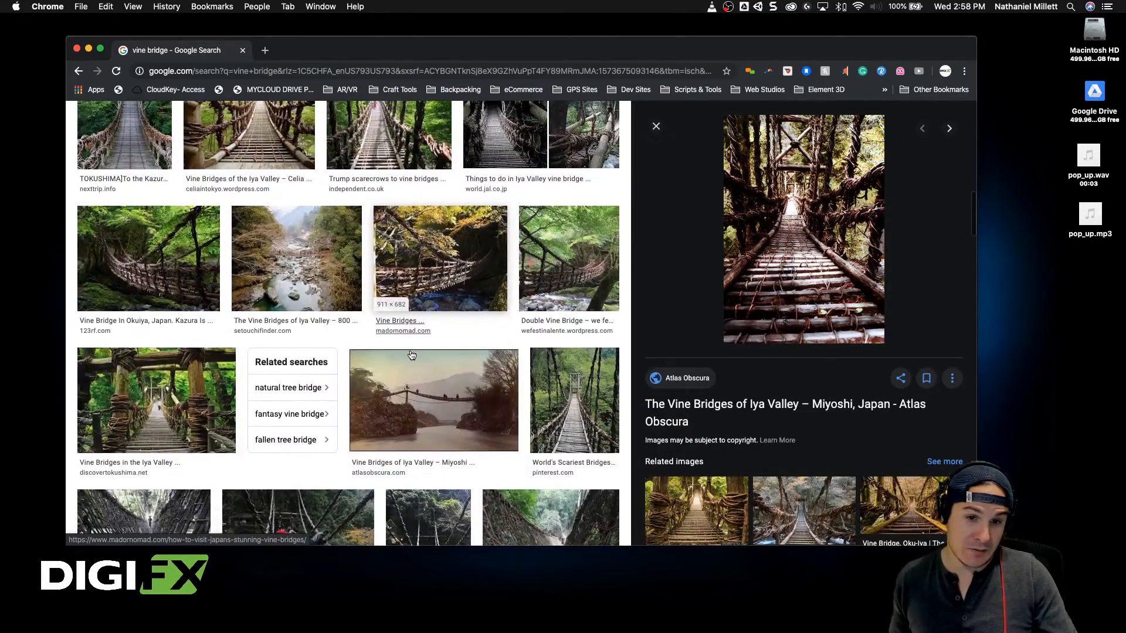
pyautogui.scroll(-2, 412, 355)
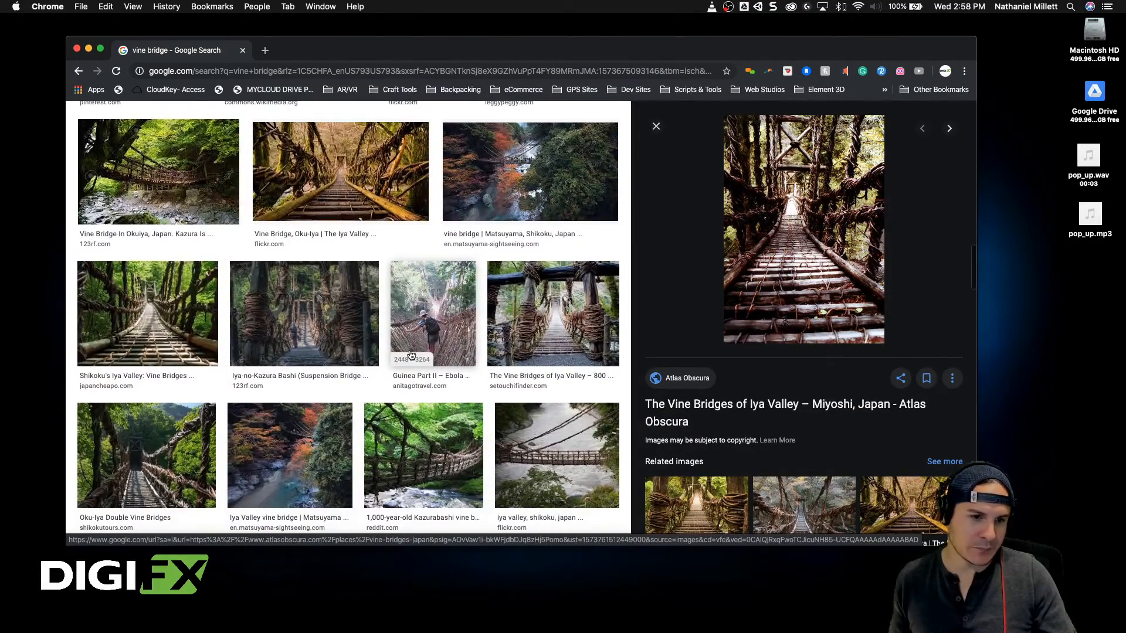
pyautogui.hscroll(-5, 411, 352)
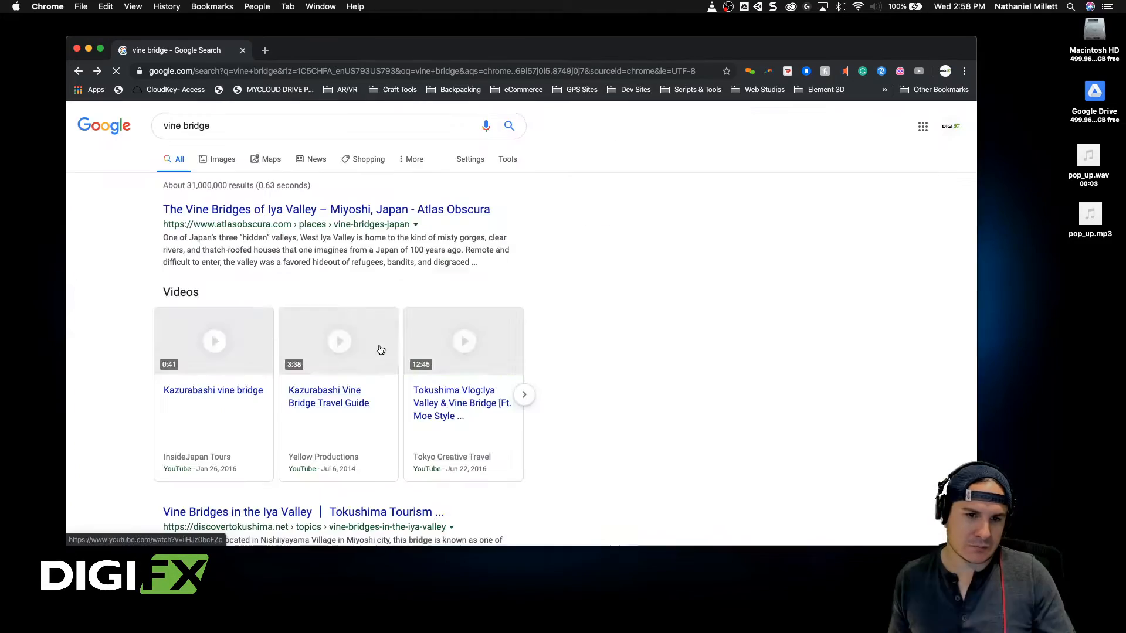
# Step: Skim the web results again and open the side-view photo of the vine bridge from the image collage
pyautogui.scroll(-5, 461, 354)
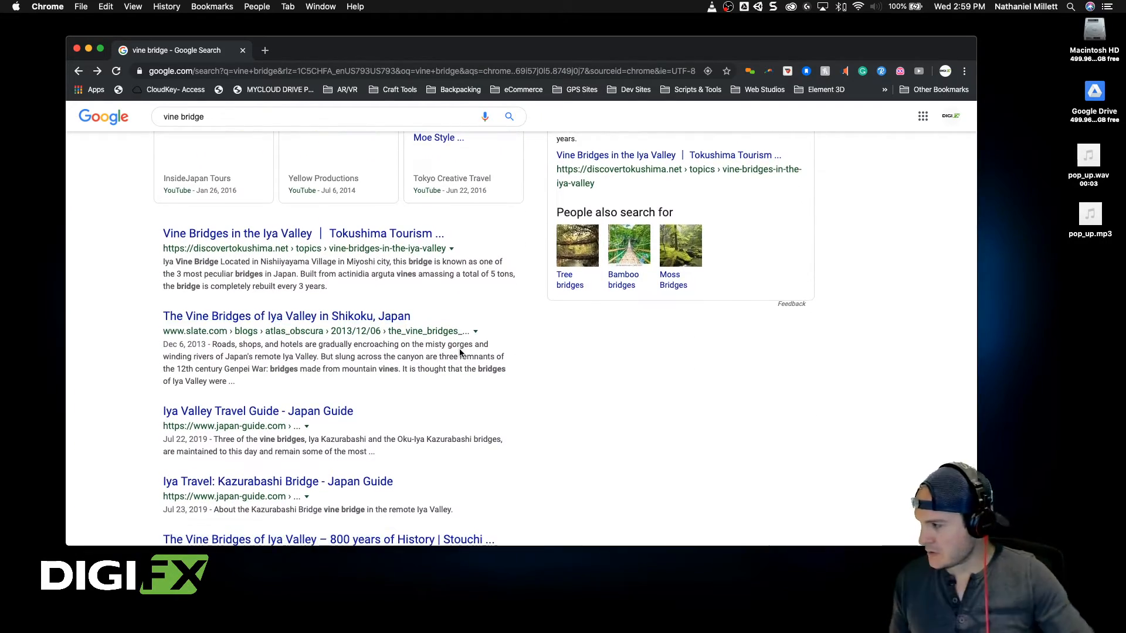
pyautogui.scroll(3, 371, 342)
pyautogui.scroll(3, 371, 342)
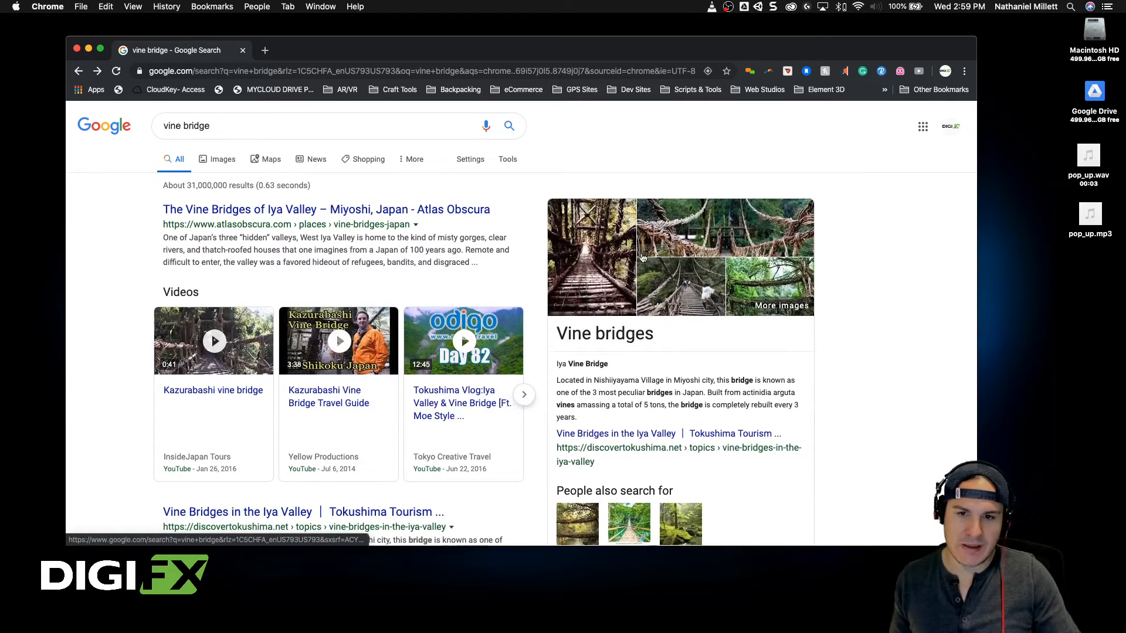
pyautogui.click(712, 228)
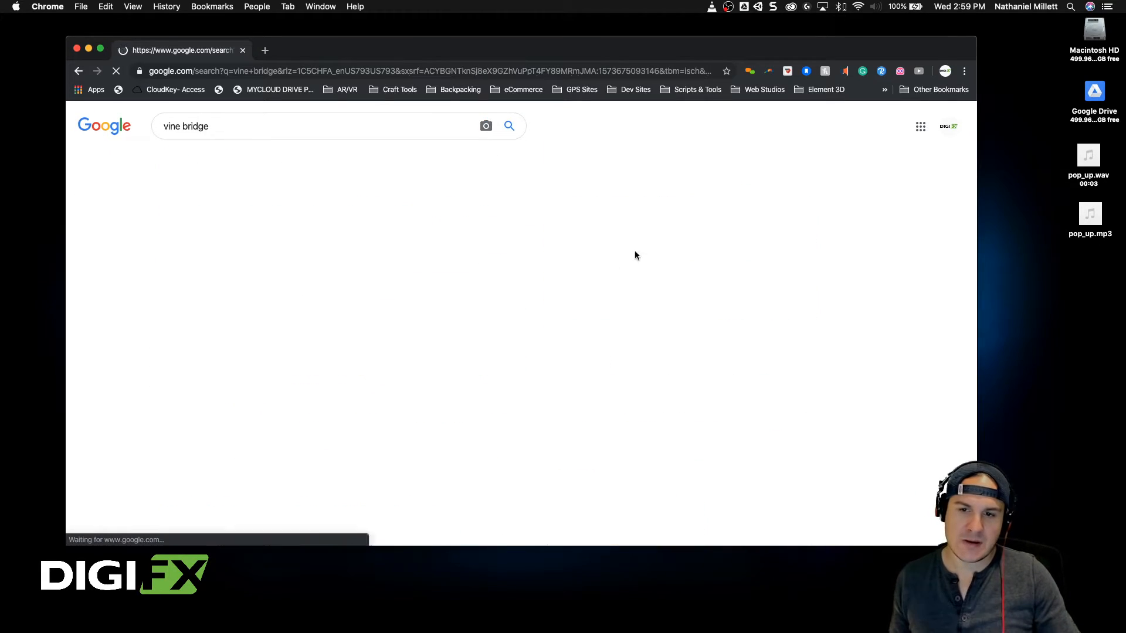
# Step: Open the Inhabitat photo of India's living root bridge in the image results and examine its tangled roots
pyautogui.click(597, 274)
pyautogui.scroll(-5, 467, 320)
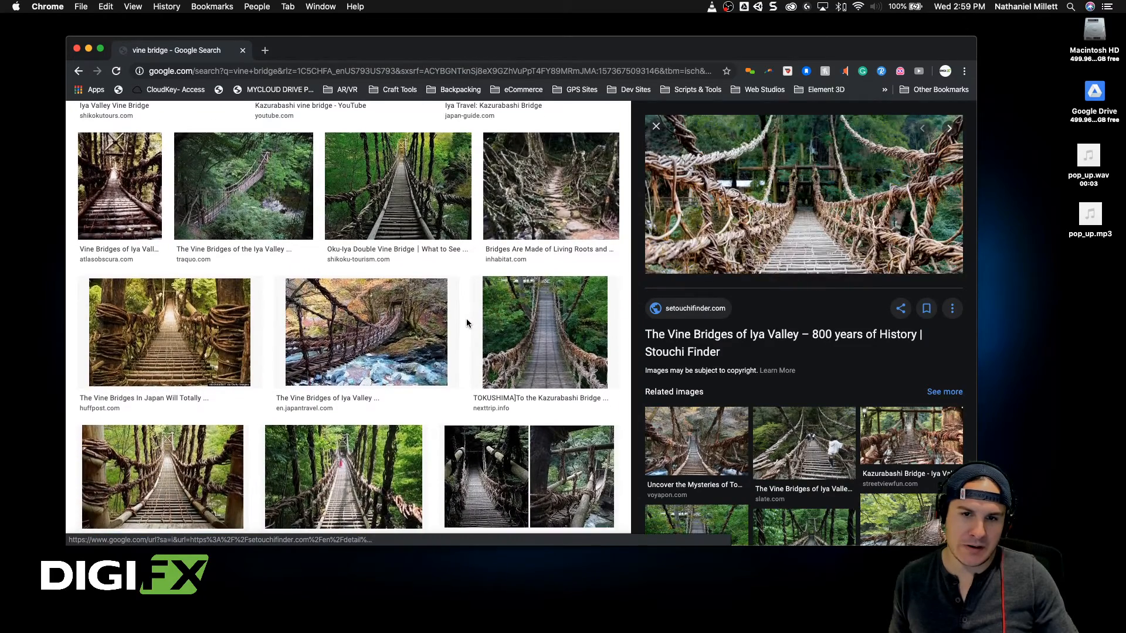
pyautogui.click(549, 194)
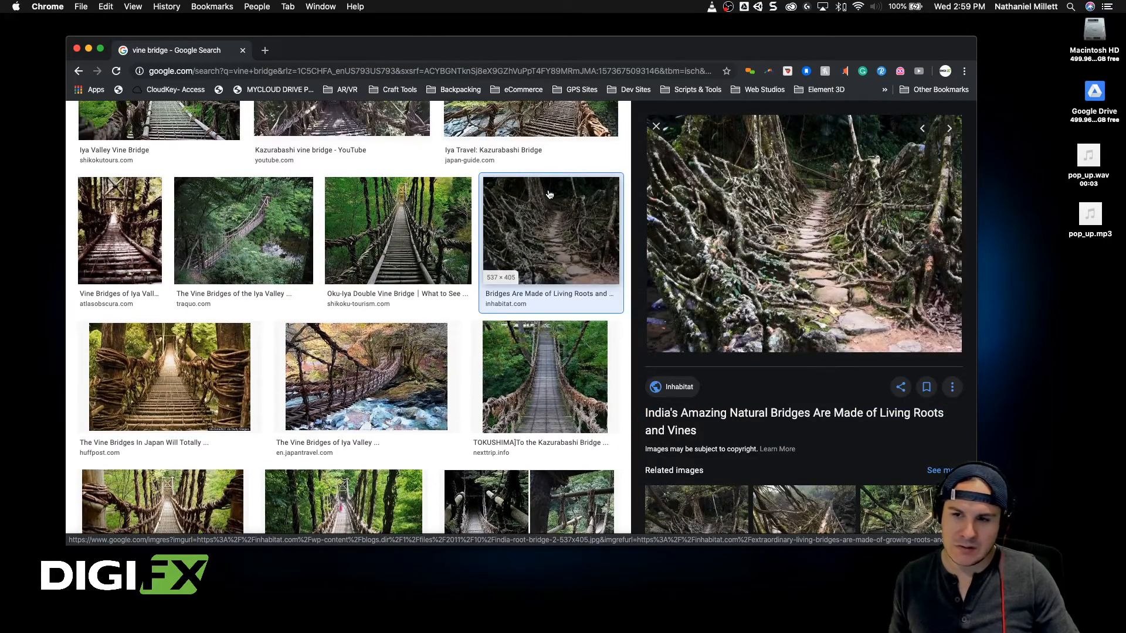
pyautogui.scroll(3, 764, 265)
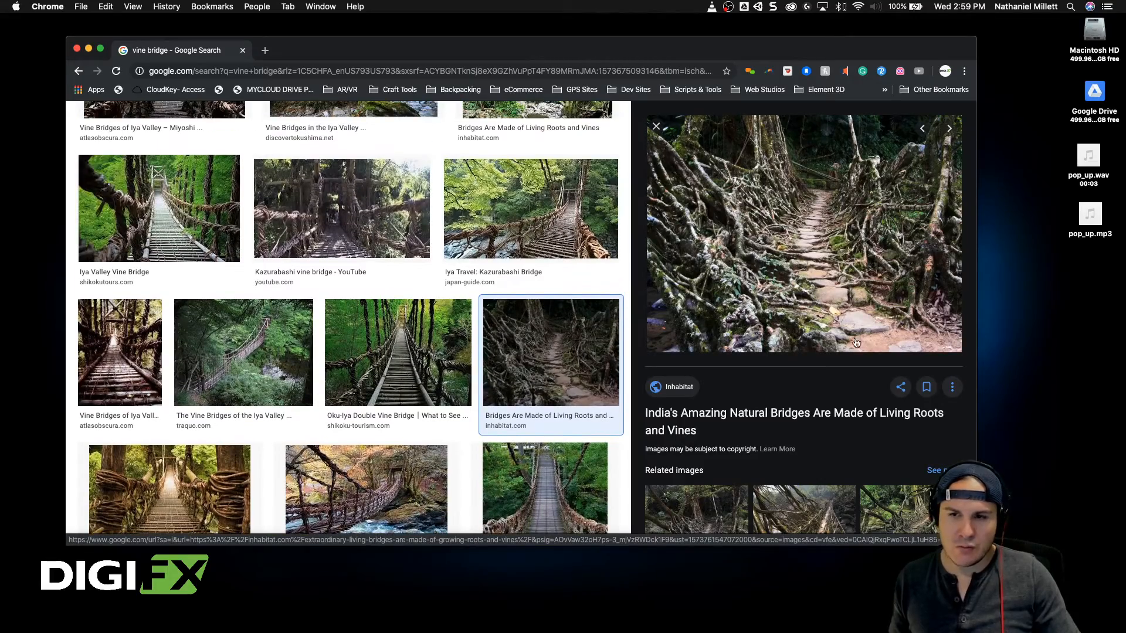
pyautogui.scroll(-2, 769, 329)
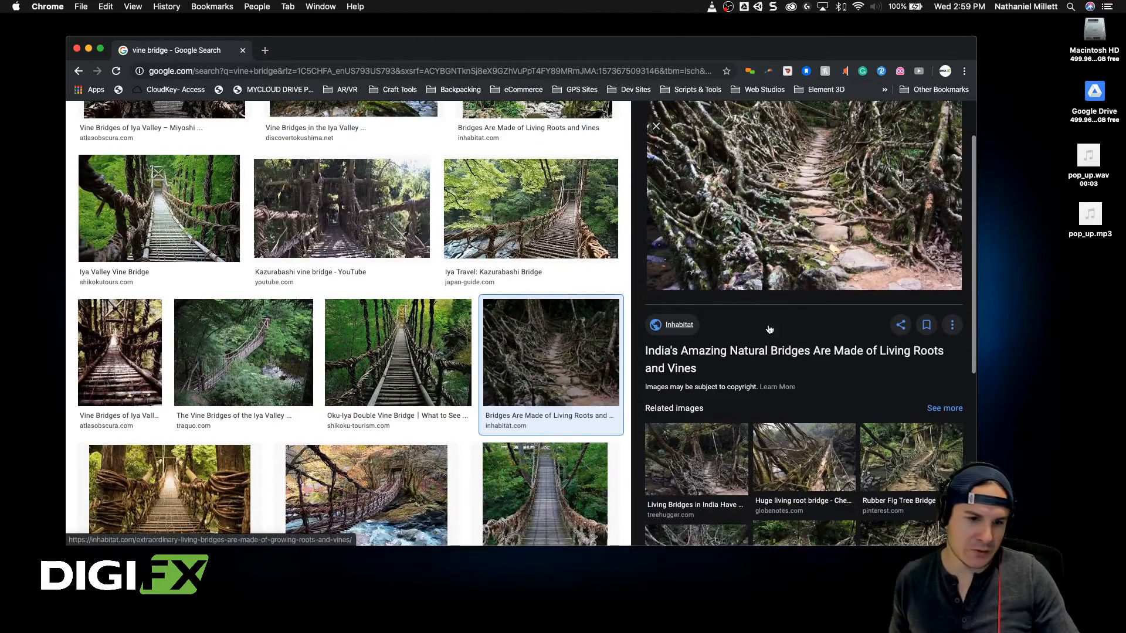
# Step: Look further through the vine bridge images and open the Anita Go Travel photo of the woven bridge in Guinea
pyautogui.scroll(-6, 275, 440)
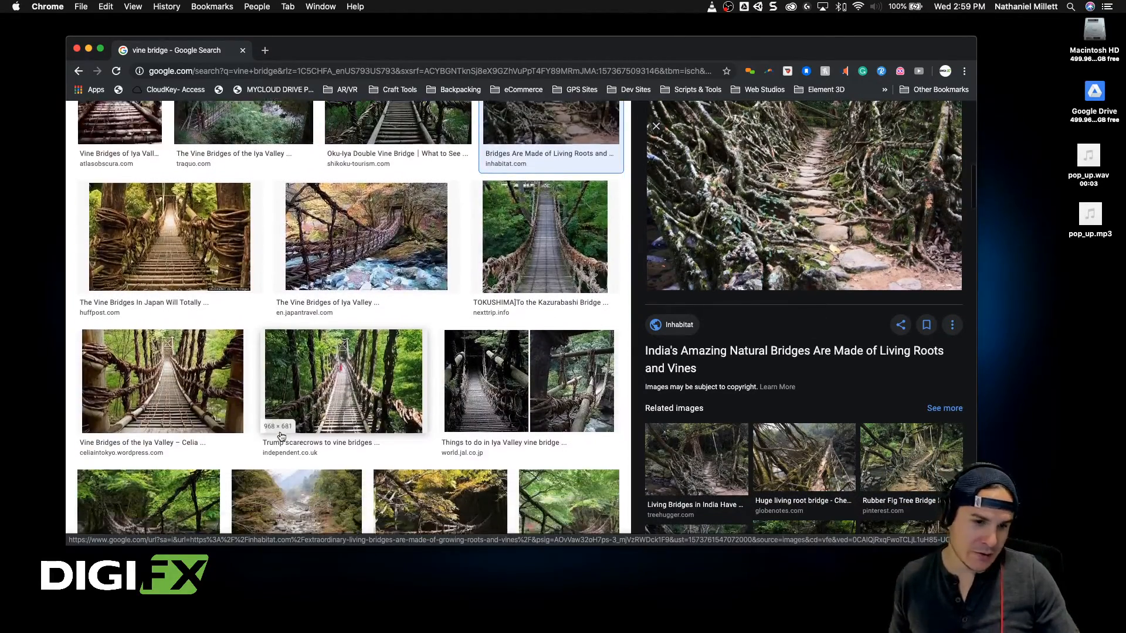
pyautogui.scroll(-4, 282, 437)
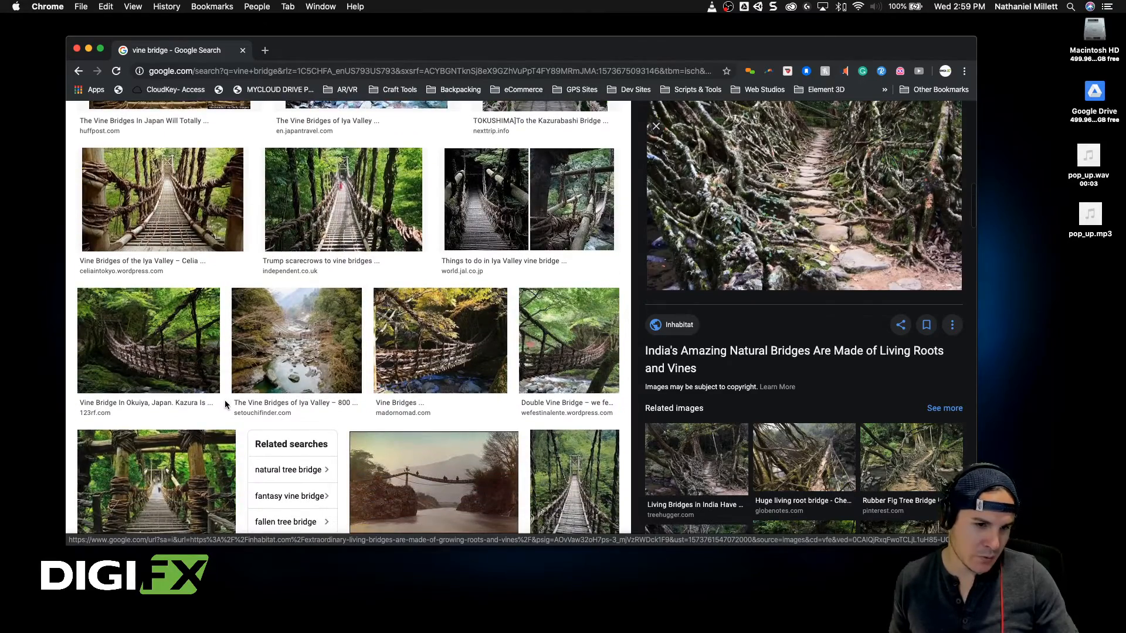
pyautogui.scroll(-6, 224, 400)
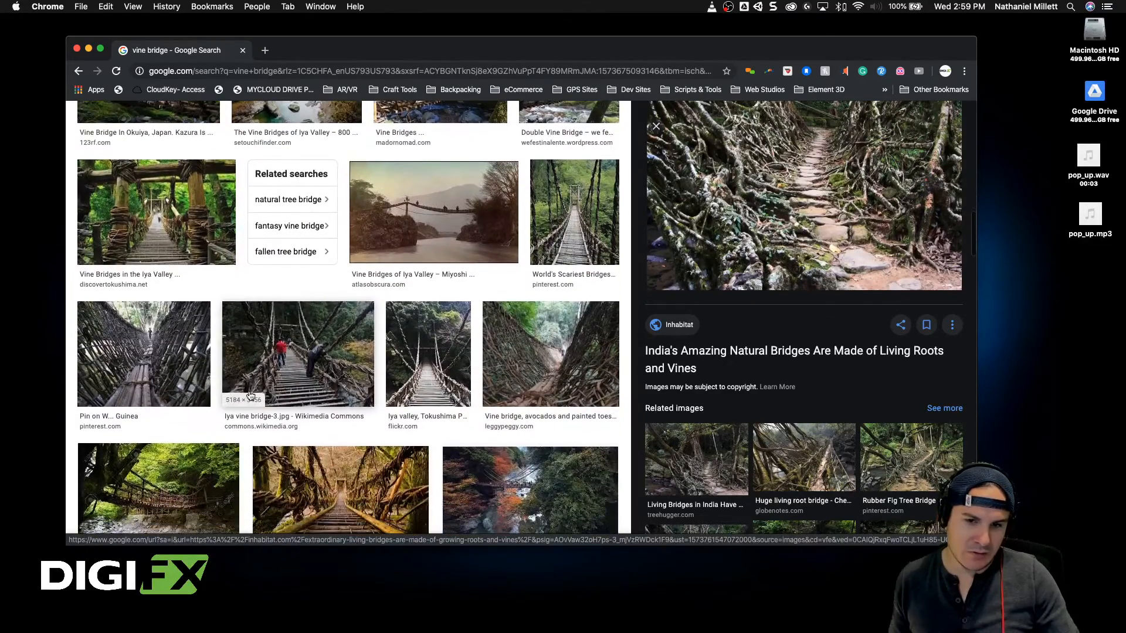
pyautogui.scroll(-5, 426, 365)
pyautogui.scroll(-4, 426, 365)
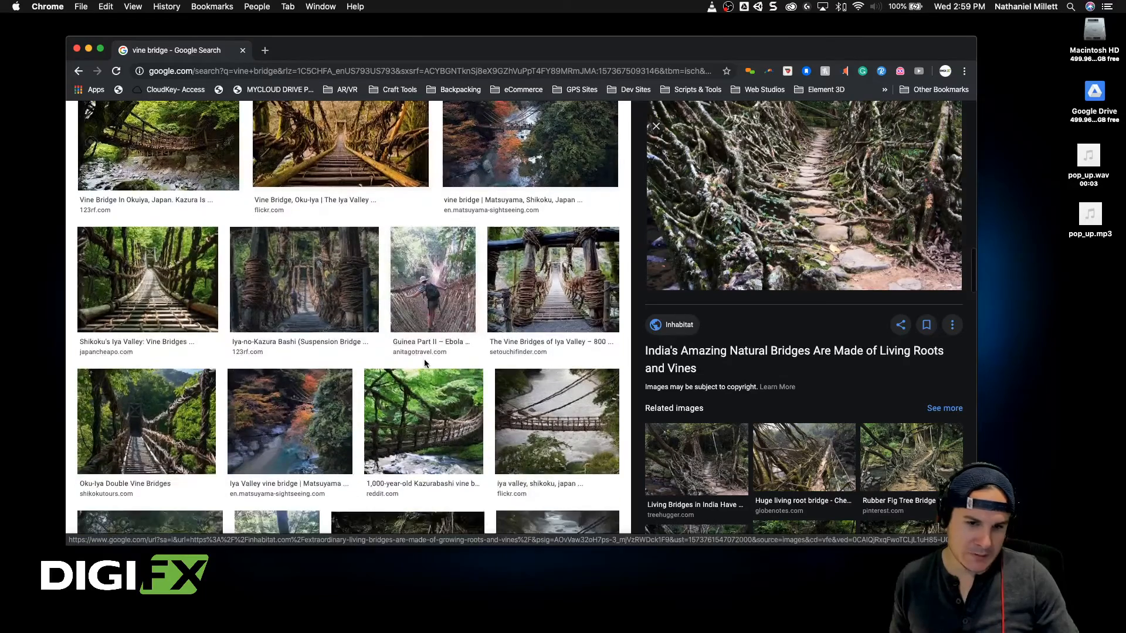
pyautogui.click(400, 298)
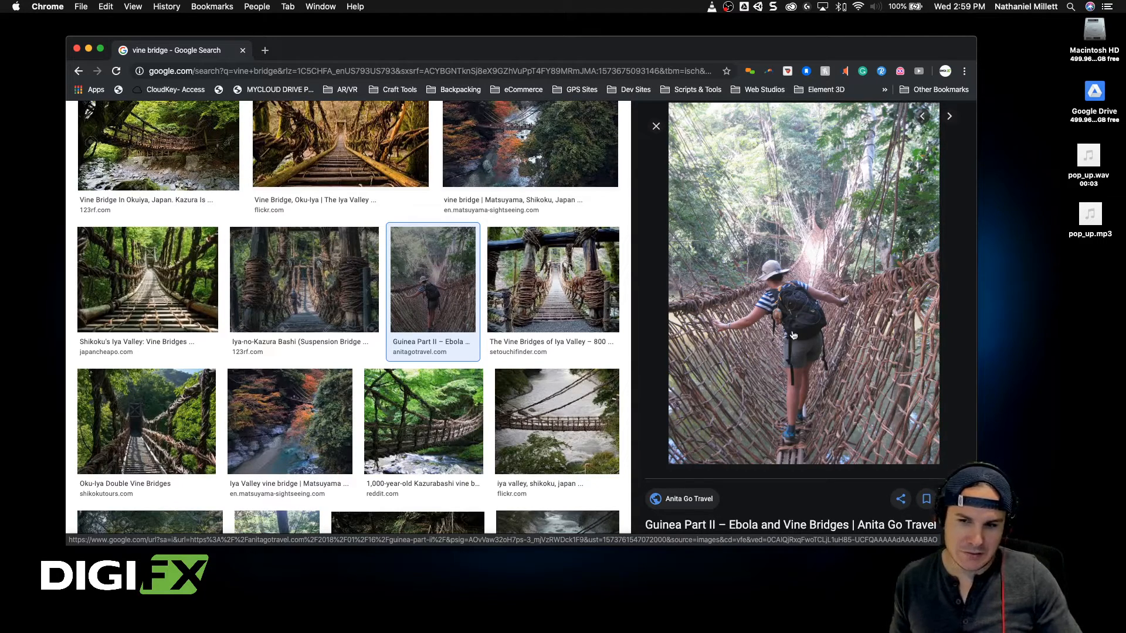
# Step: Open the 123RF photo of the Iya-no-Kazura Bashi bridge and return to the Setouchi Finder photo of Iya Valley
pyautogui.scroll(-1, 410, 351)
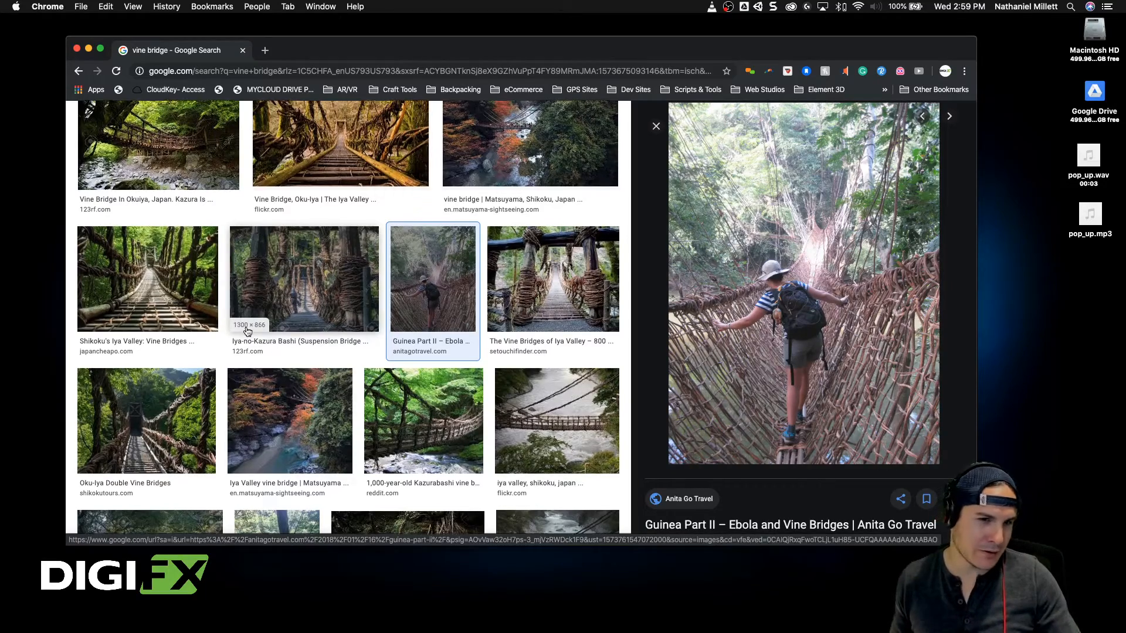
pyautogui.scroll(-5, 406, 352)
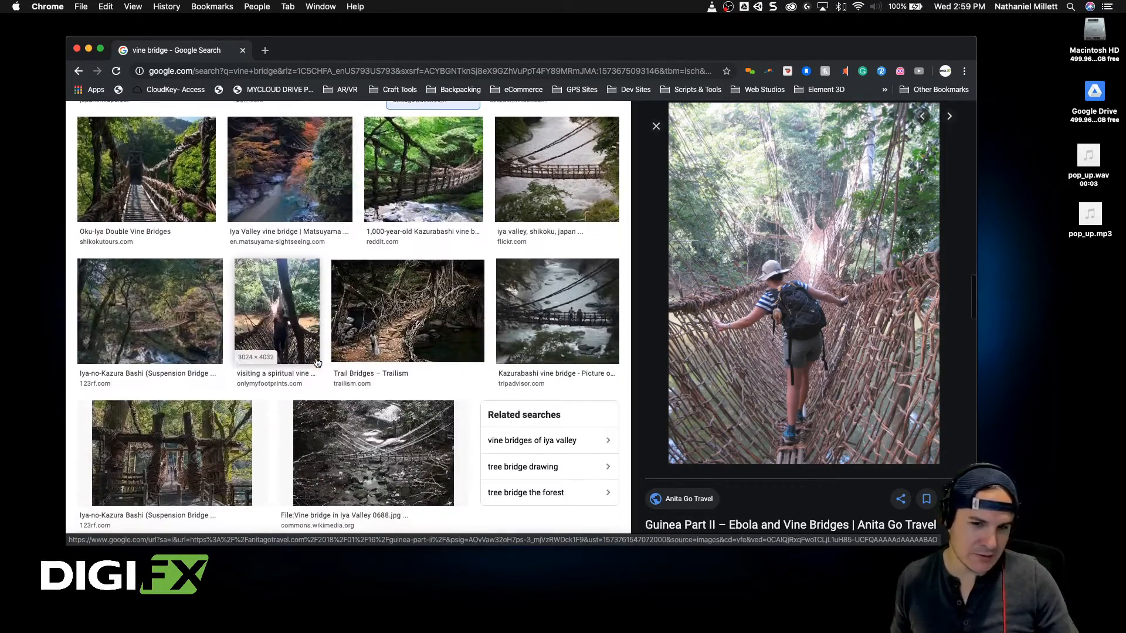
pyautogui.click(170, 437)
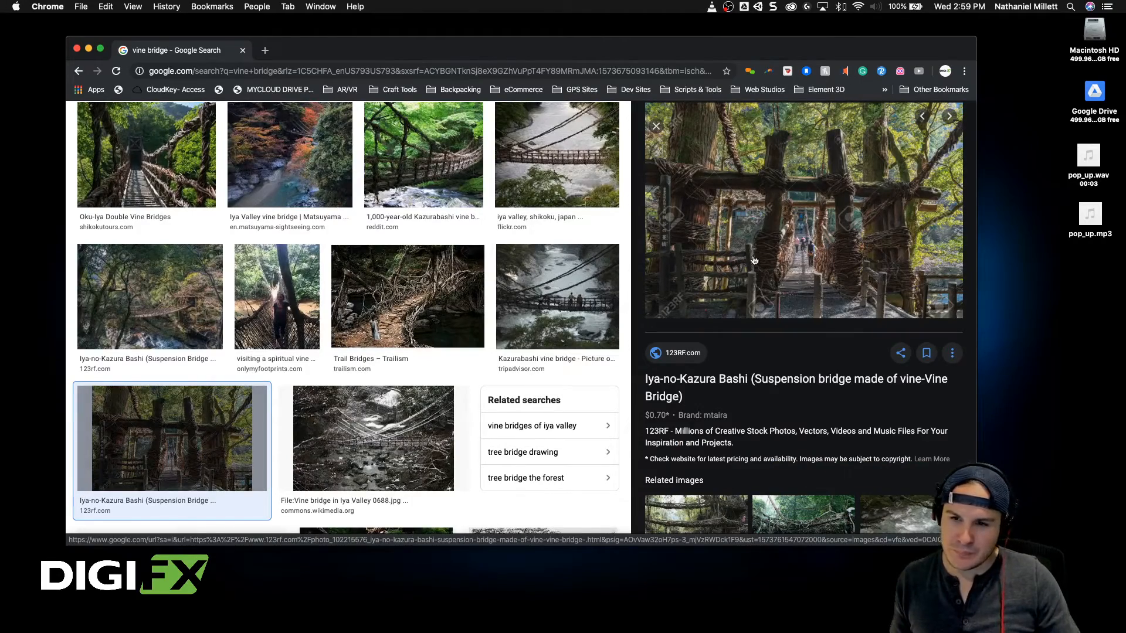
pyautogui.scroll(-10, 172, 318)
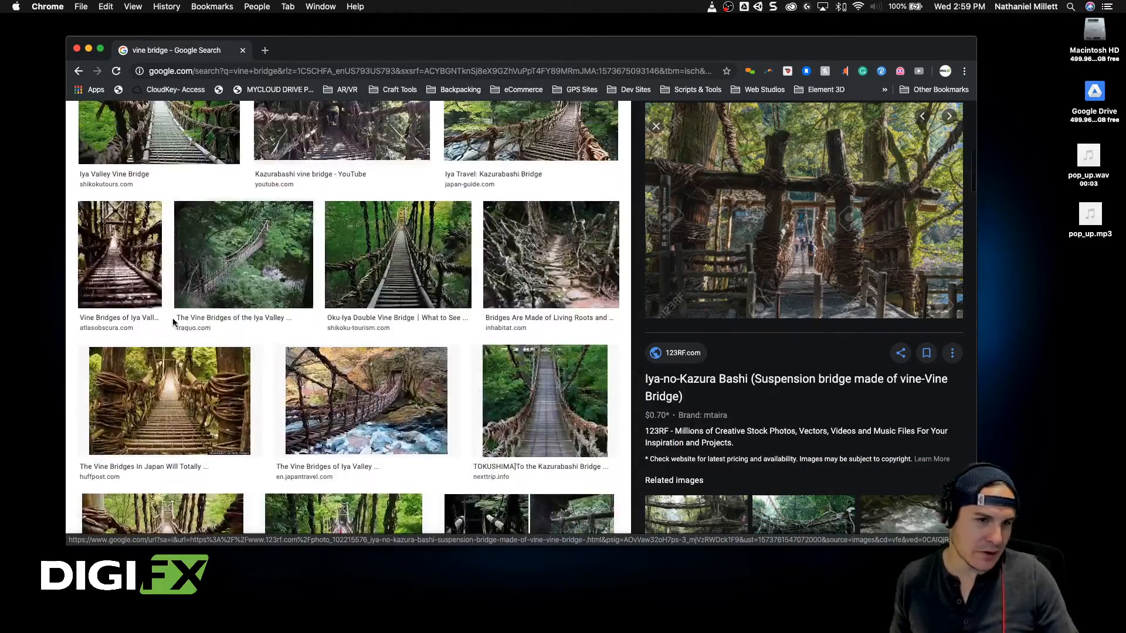
pyautogui.scroll(10, 172, 318)
pyautogui.click(174, 318)
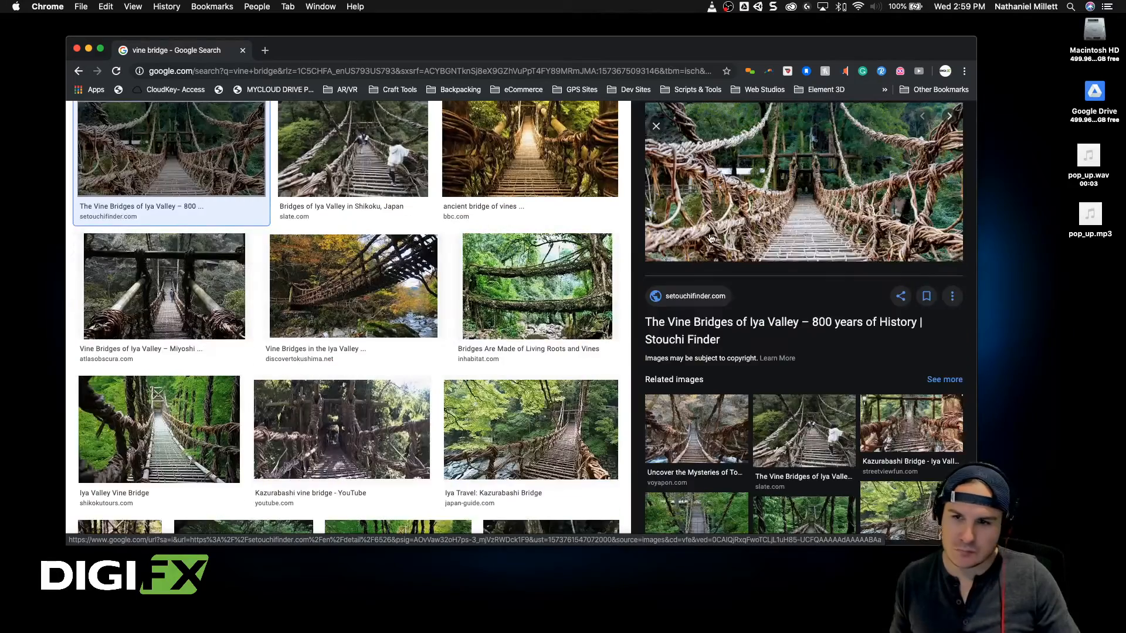
# Step: View the Slate photo of the Iya Valley bridge and the BBC photo of the ancient vine bridge with its related images
pyautogui.scroll(3, 319, 285)
pyautogui.click(318, 286)
pyautogui.scroll(3, 410, 281)
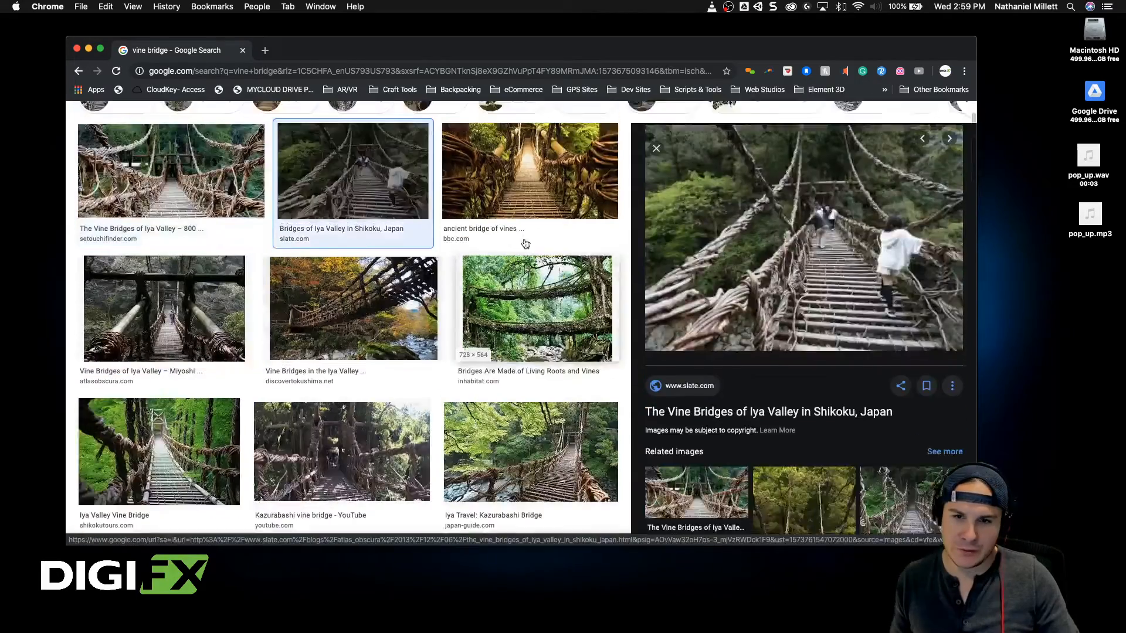
pyautogui.click(521, 274)
pyautogui.scroll(3, 699, 291)
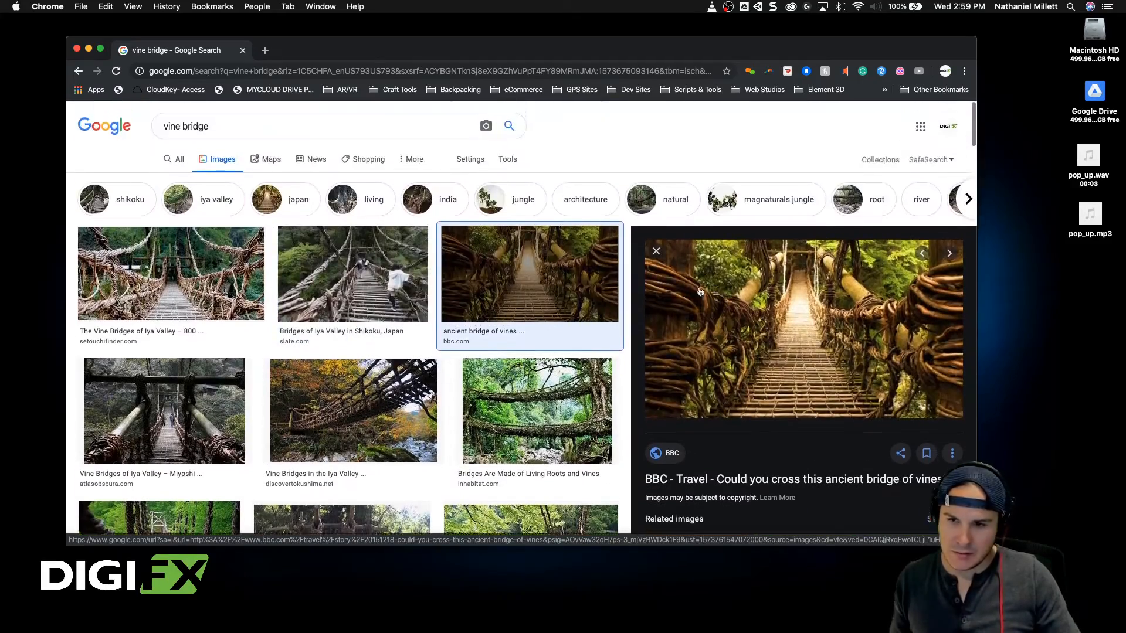
pyautogui.scroll(-5, 684, 303)
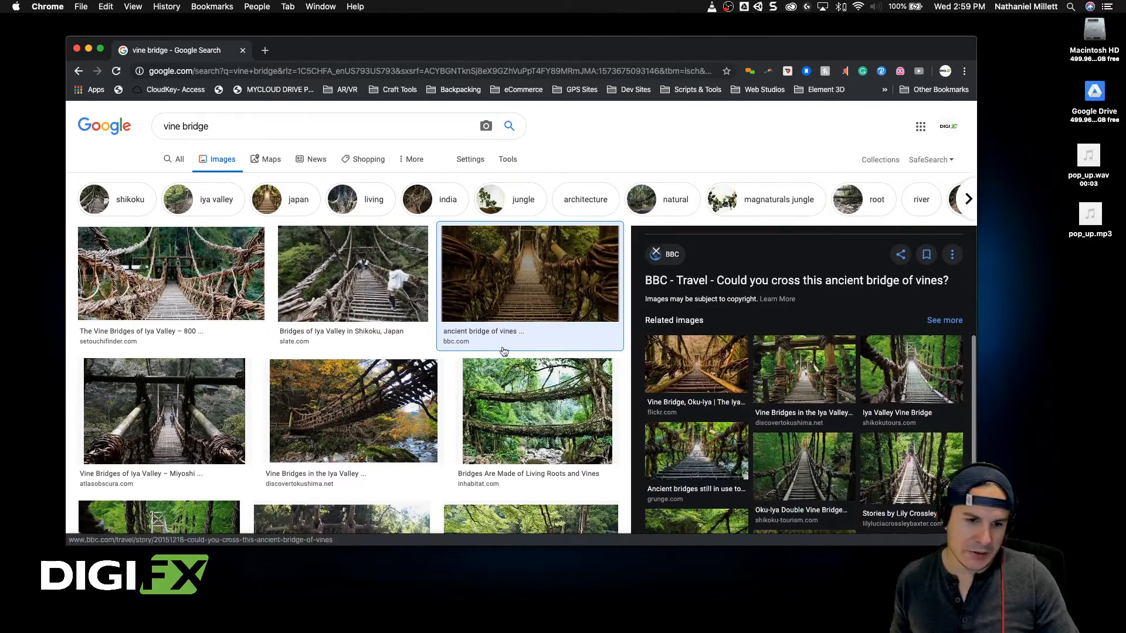
# Step: Compare the Atlas Obscura, Discover Tokushima, YouTube and Traquo photos of the vine bridges
pyautogui.click(180, 436)
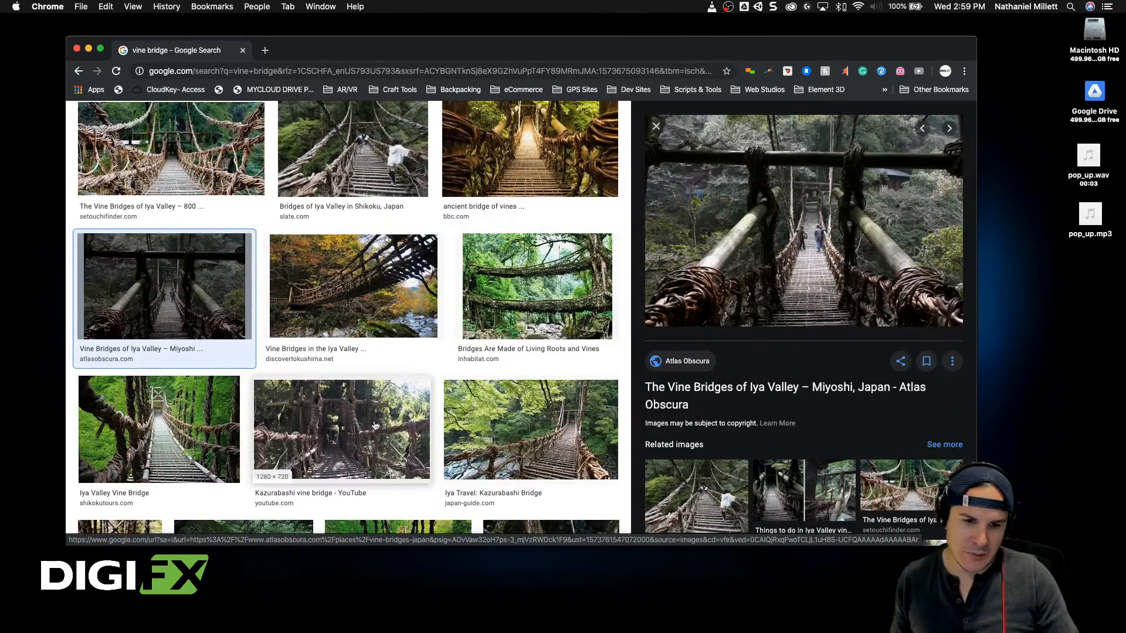
pyautogui.click(375, 316)
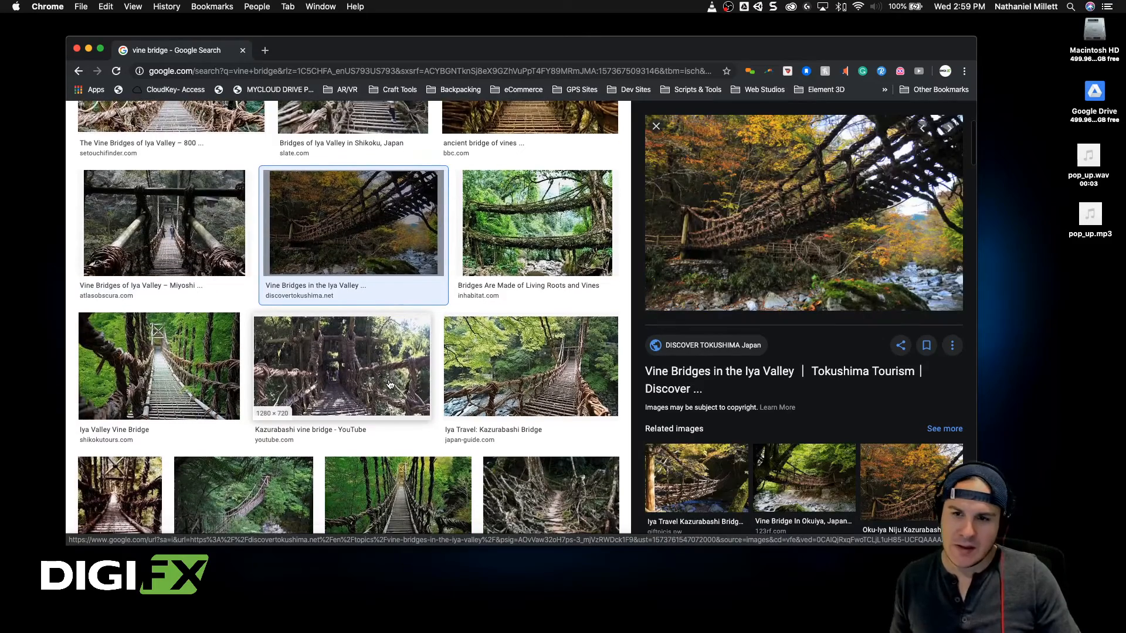
pyautogui.click(390, 384)
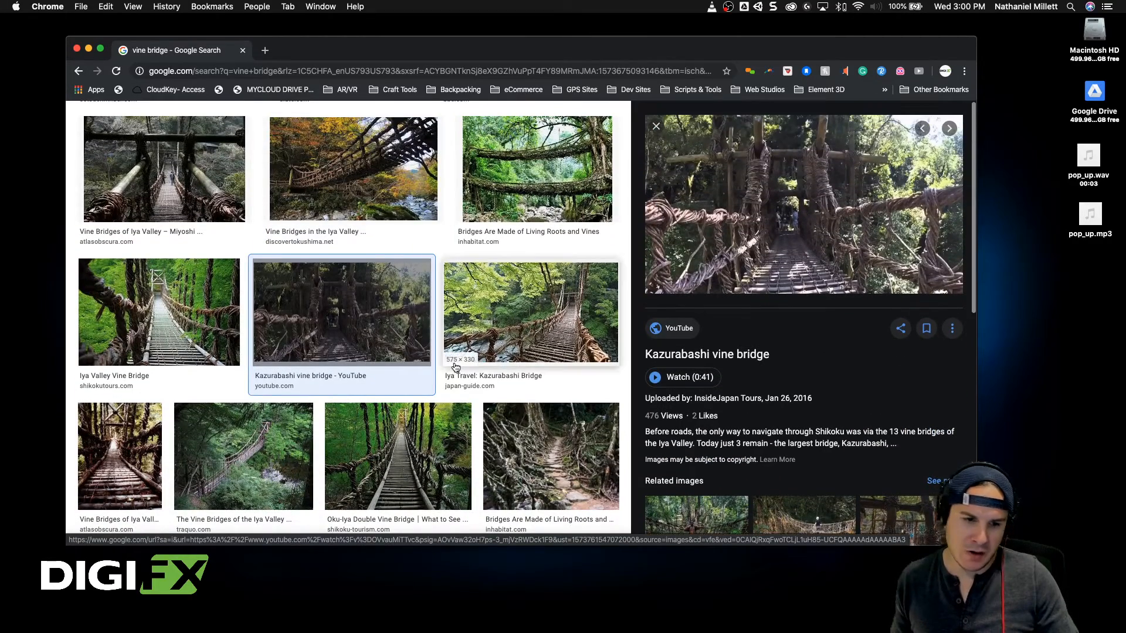
pyautogui.click(258, 411)
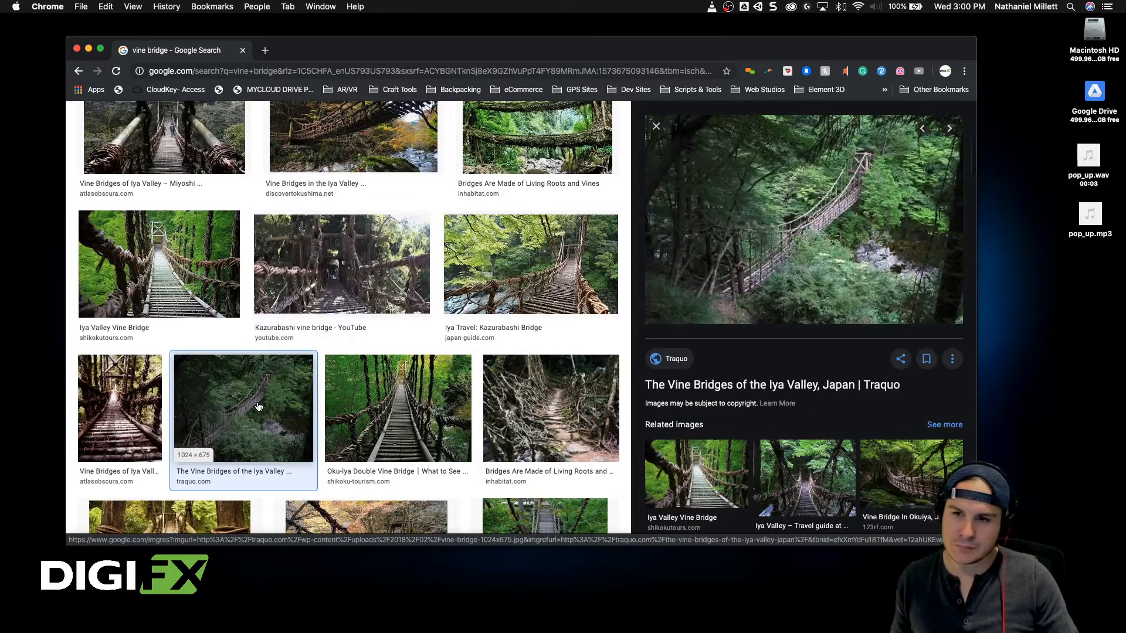
pyautogui.click(103, 411)
# Step: Reopen the Setouchi Finder photo of the Iya Valley vine bridge and examine its twisted vine railings
pyautogui.scroll(4, 241, 363)
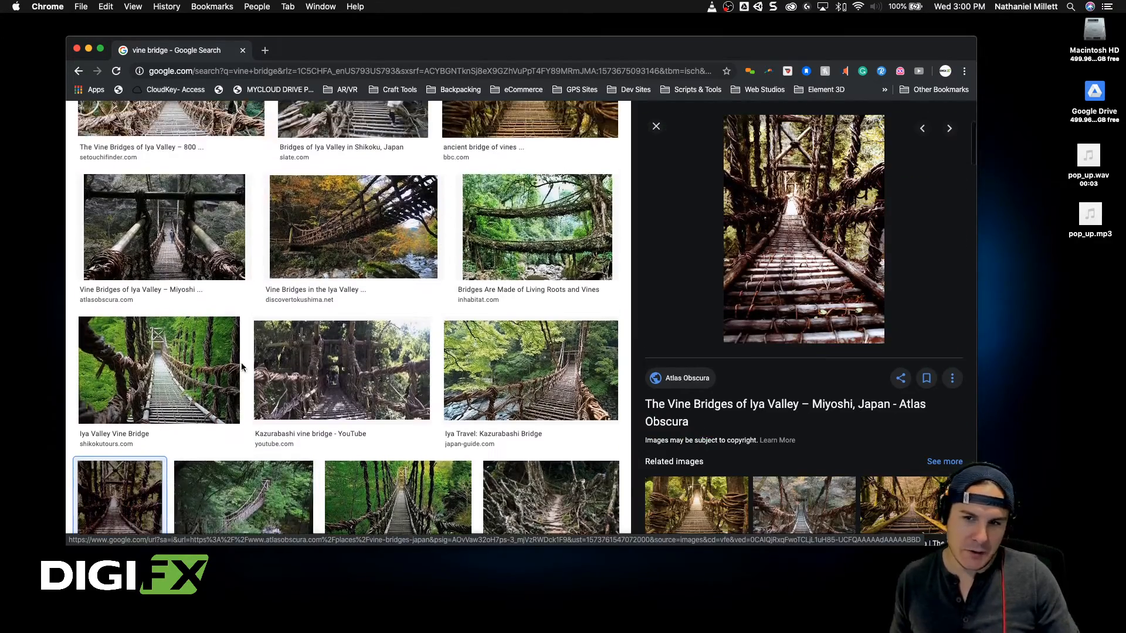
pyautogui.scroll(2, 244, 369)
pyautogui.click(205, 257)
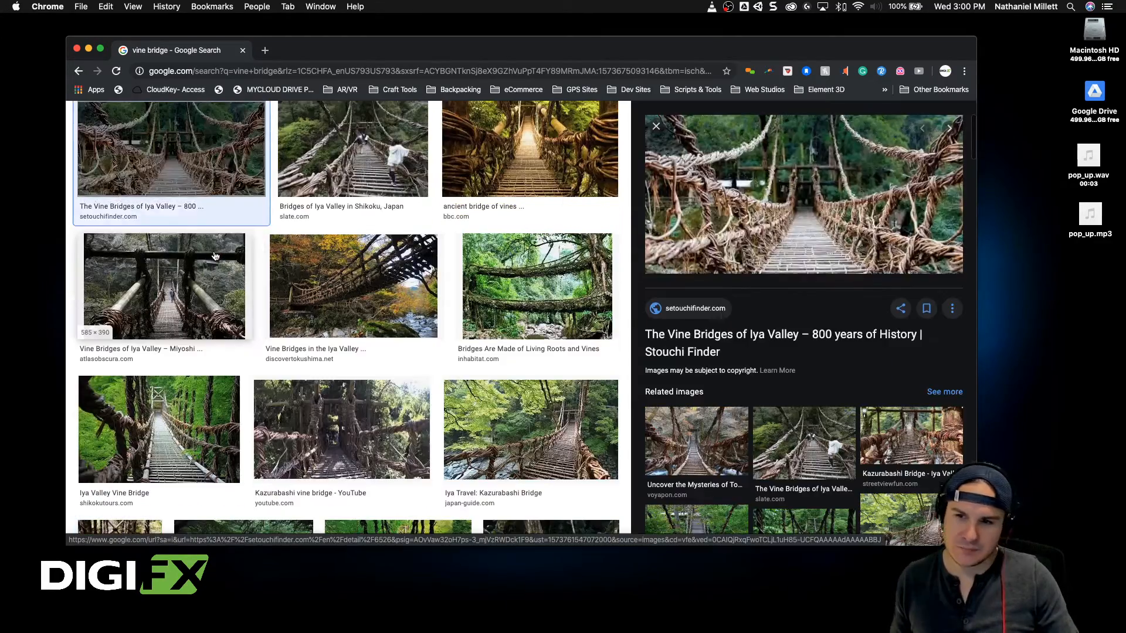
pyautogui.scroll(-2, 853, 250)
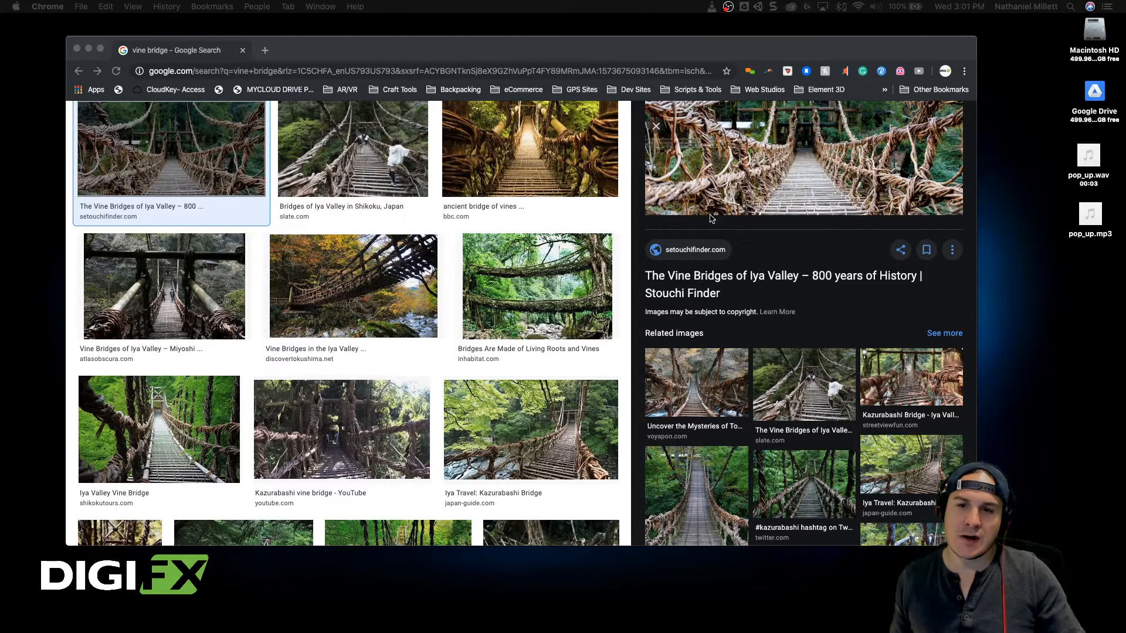
pyautogui.scroll(3, 524, 254)
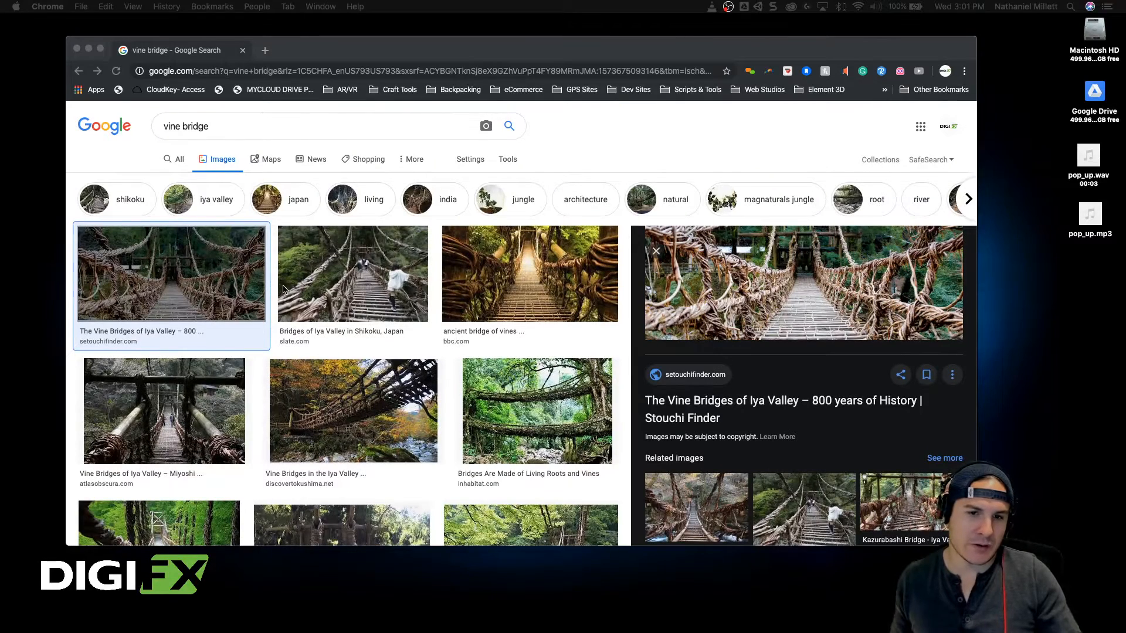
# Step: Open the same vine bridge image results in a second browser tab using the copied page address
pyautogui.click(230, 129)
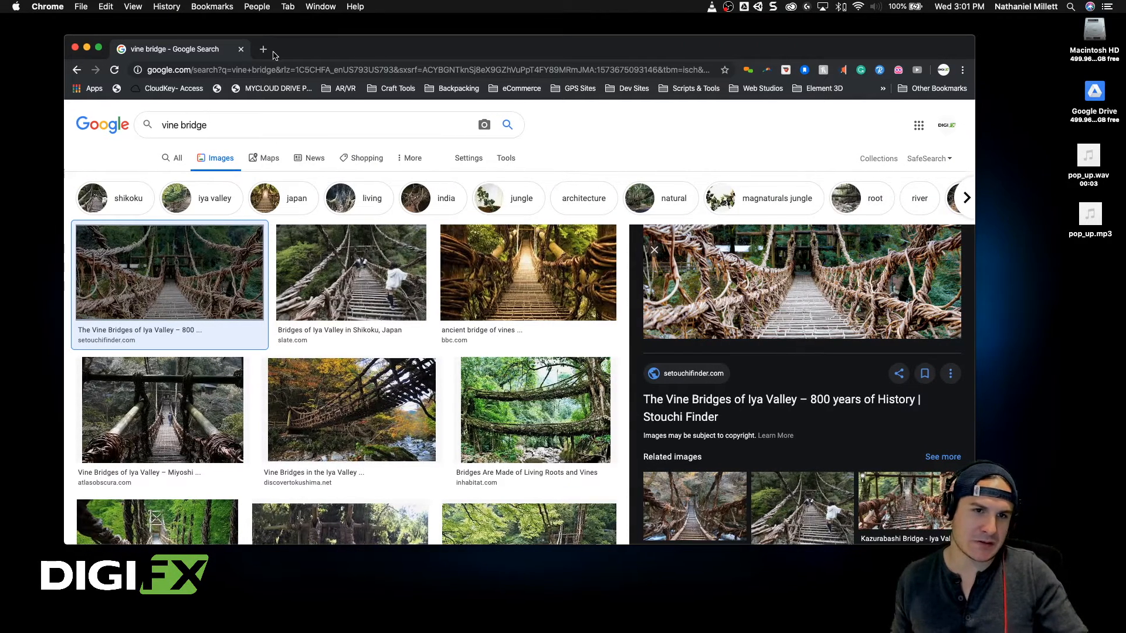
pyautogui.press('super+t')
pyautogui.click(186, 47)
pyautogui.click(194, 71)
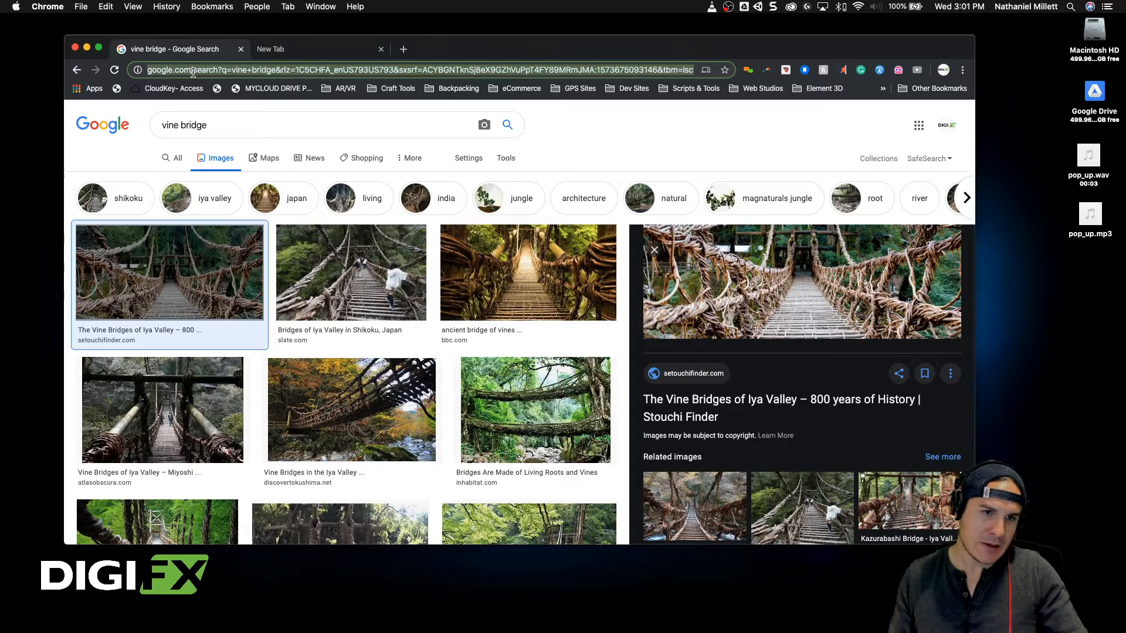
pyautogui.press('super+c')
pyautogui.click(283, 49)
pyautogui.press('super+v')
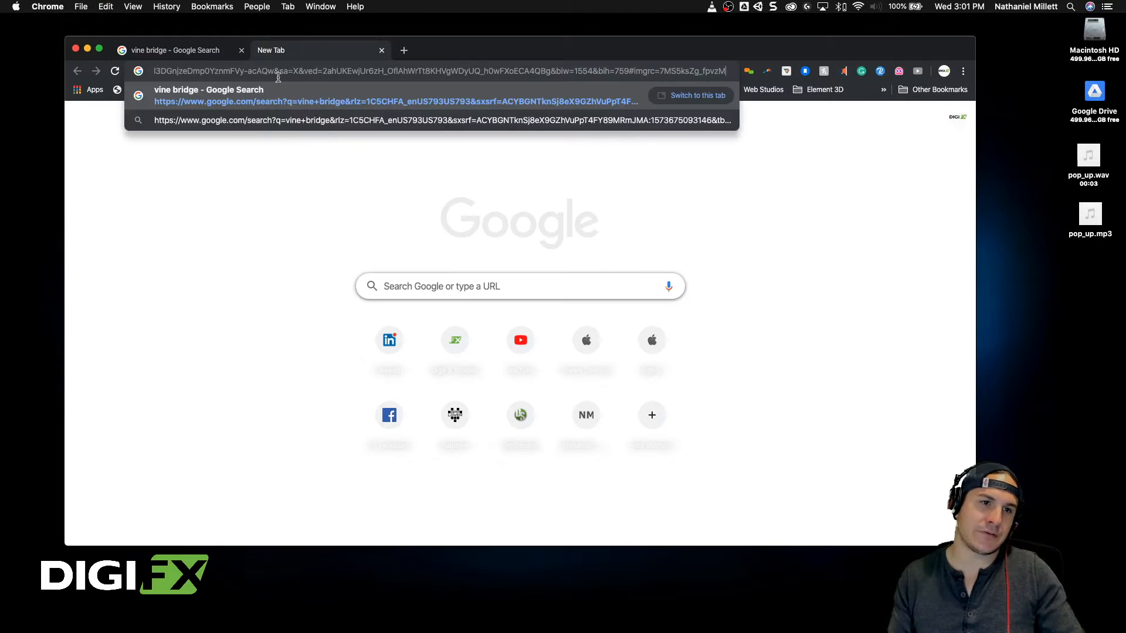
pyautogui.press('Return')
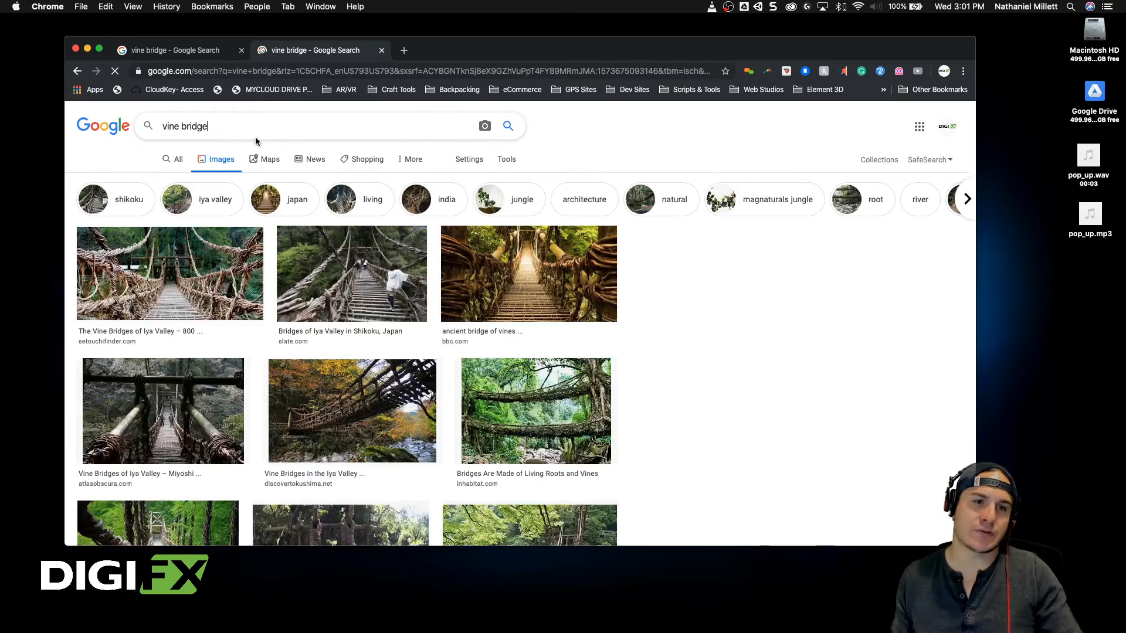
# Step: Search the images for "vine bridge 3d" and look over the modelled vine bridges in the results
pyautogui.scroll(3, 188, 117)
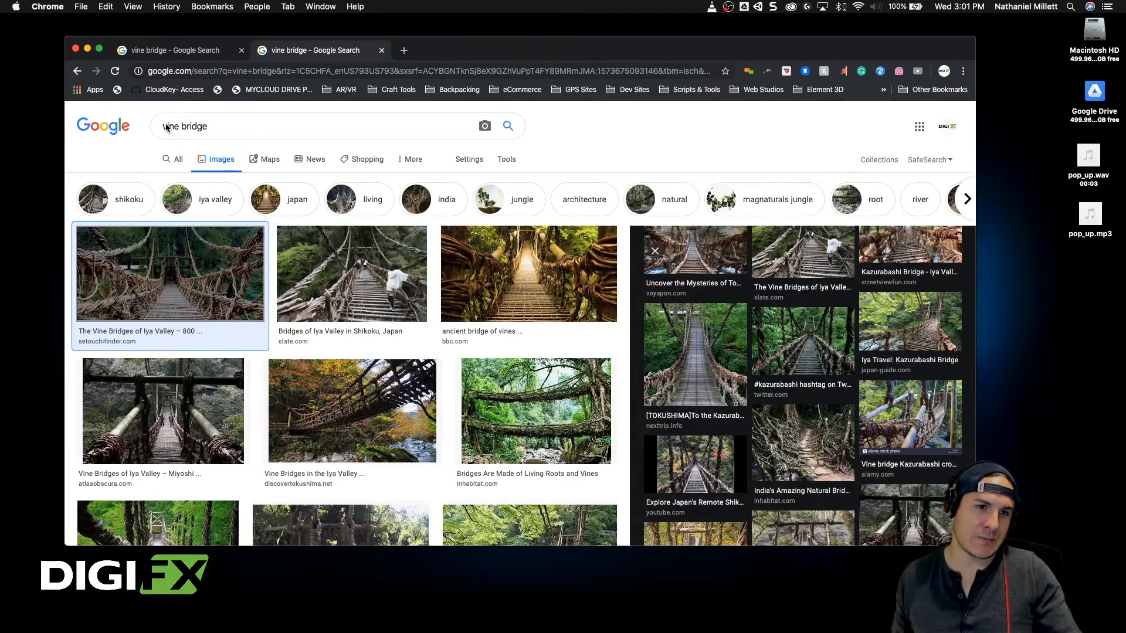
pyautogui.click(214, 121)
pyautogui.write('3d')
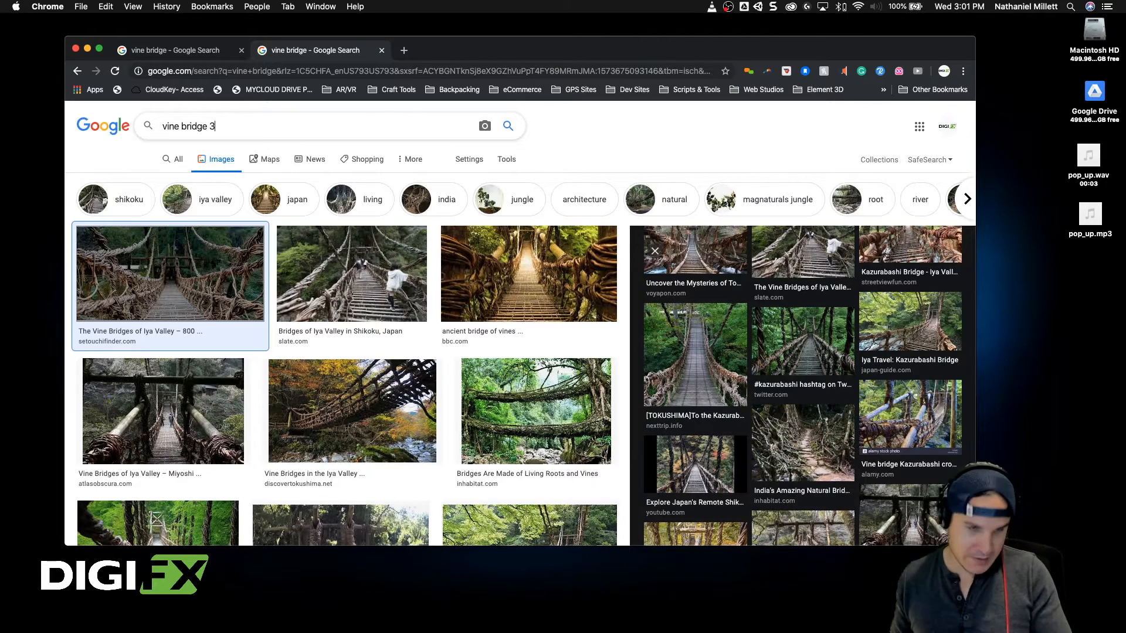
pyautogui.press('Return')
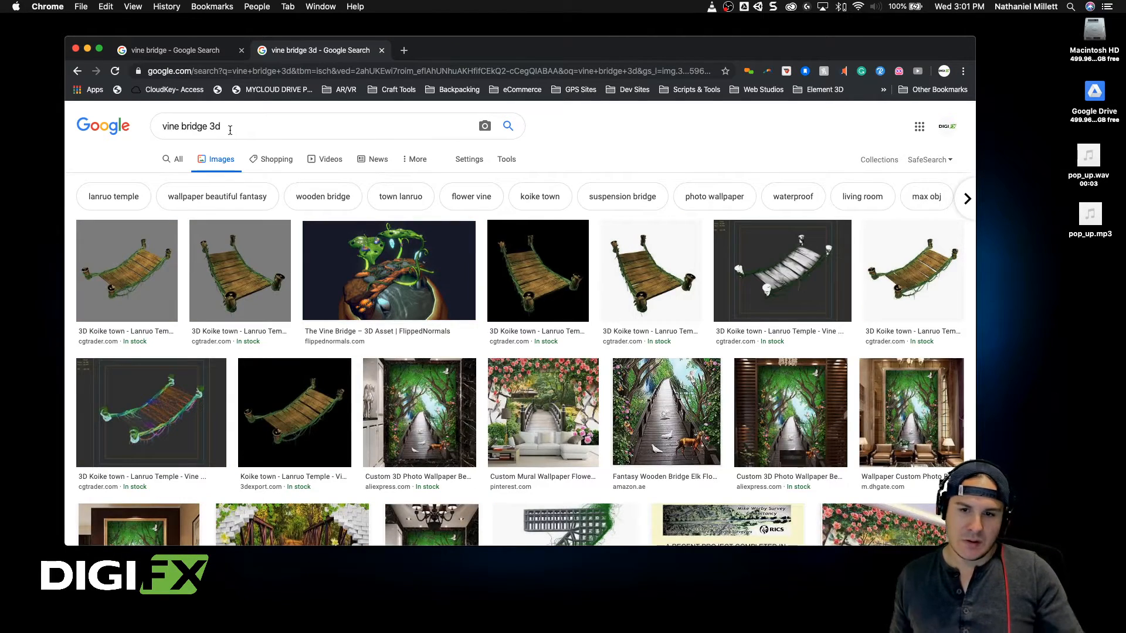
pyautogui.scroll(-3, 262, 313)
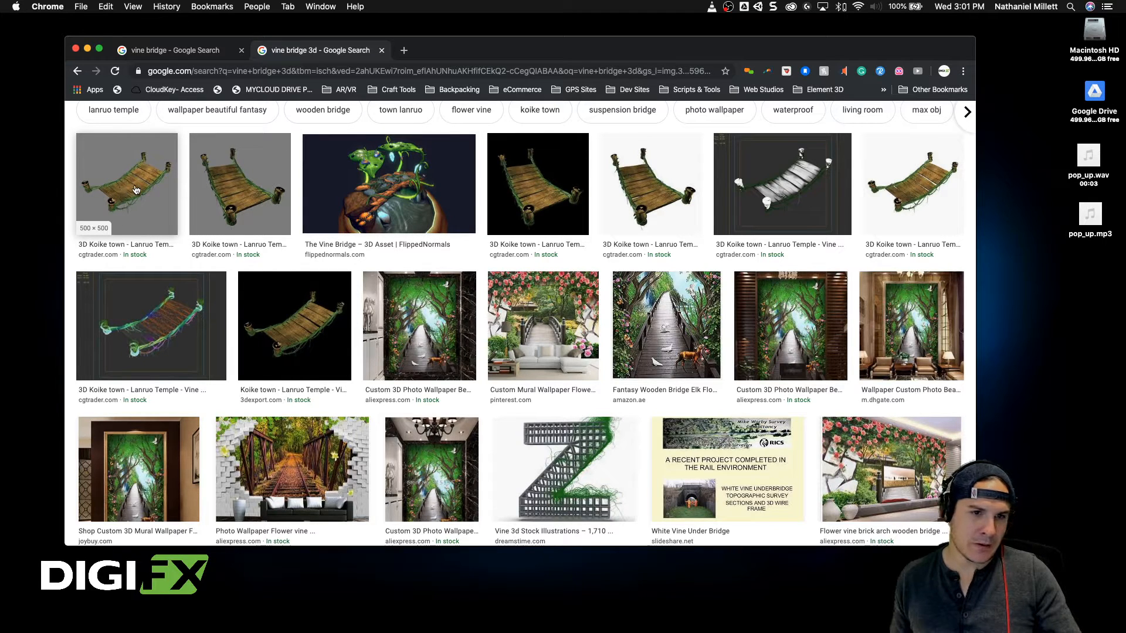
pyautogui.scroll(-2, 135, 189)
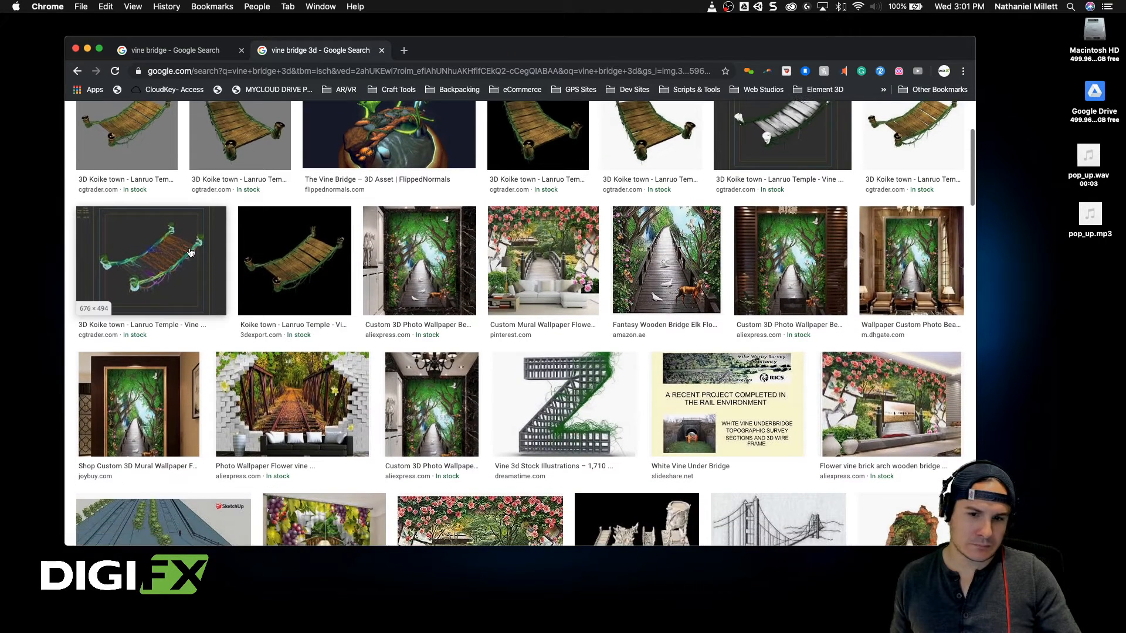
pyautogui.scroll(2, 191, 252)
pyautogui.scroll(2, 190, 252)
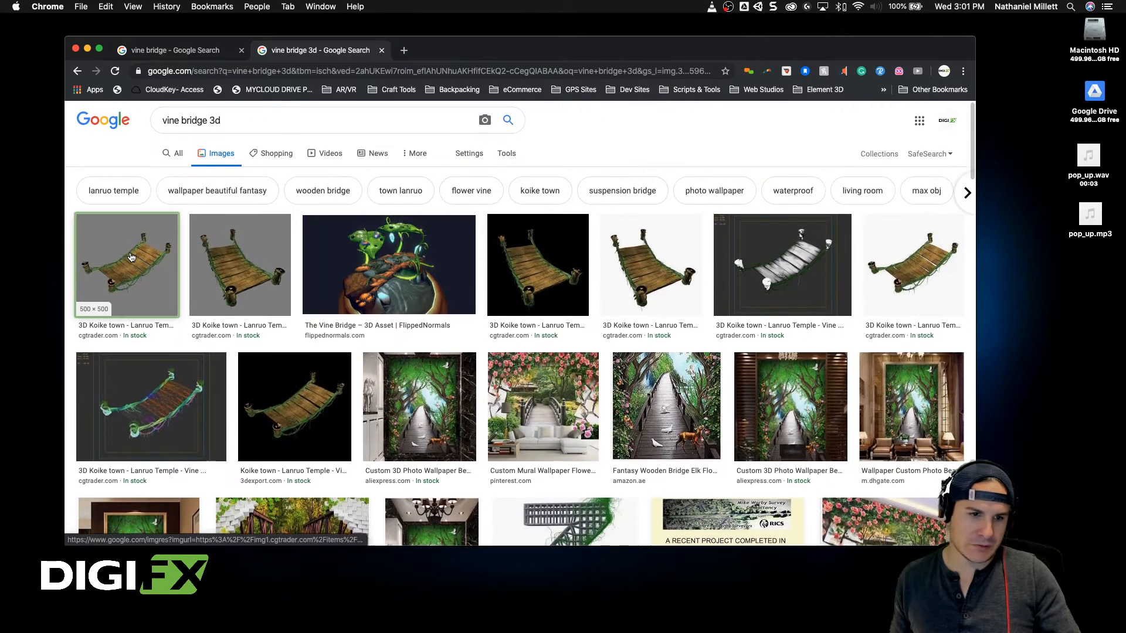
# Step: Preview the CGTrader Koike town Lanruo Temple vine bridge model from the first image result
pyautogui.click(131, 256)
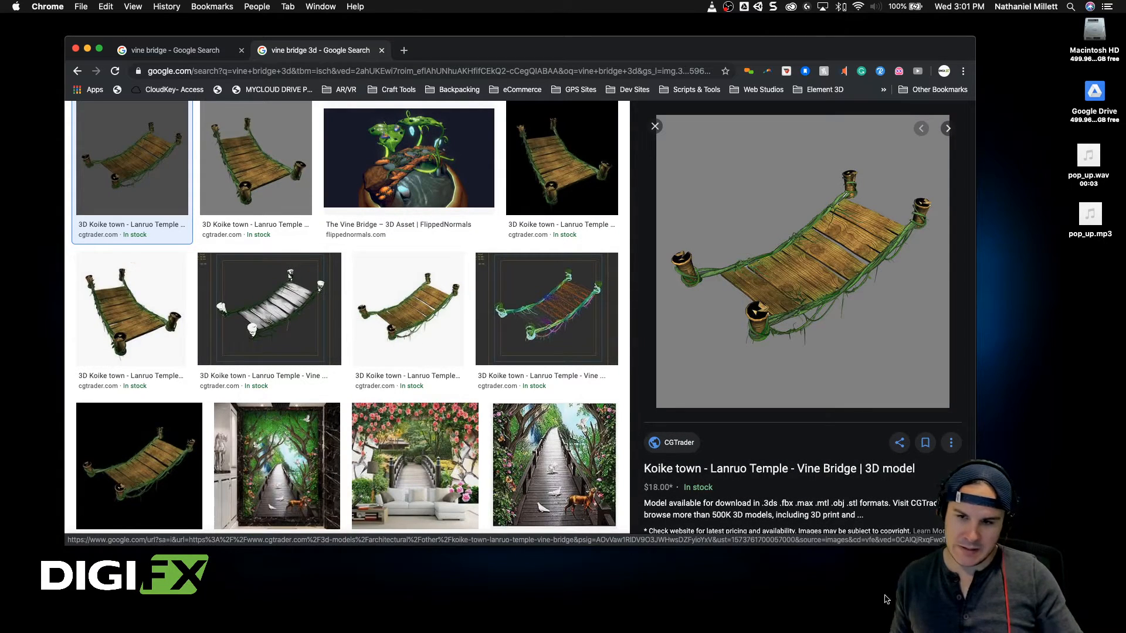
pyautogui.keyDown('alt'); pyautogui.click(744, 309); pyautogui.keyUp('alt')
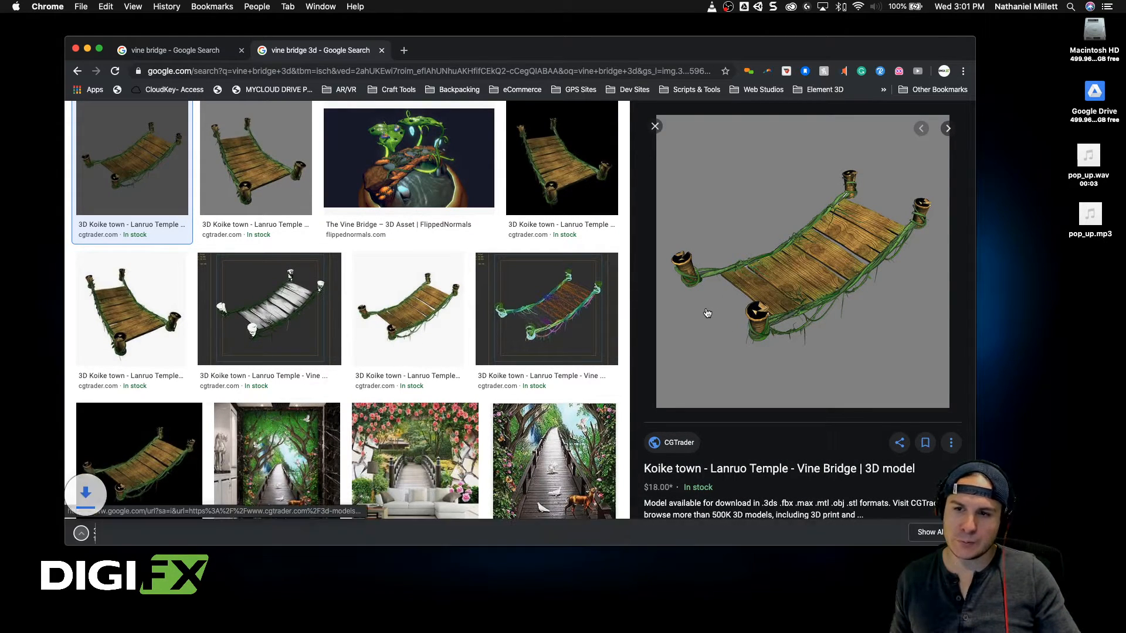
pyautogui.scroll(-3, 304, 334)
pyautogui.scroll(-2, 169, 469)
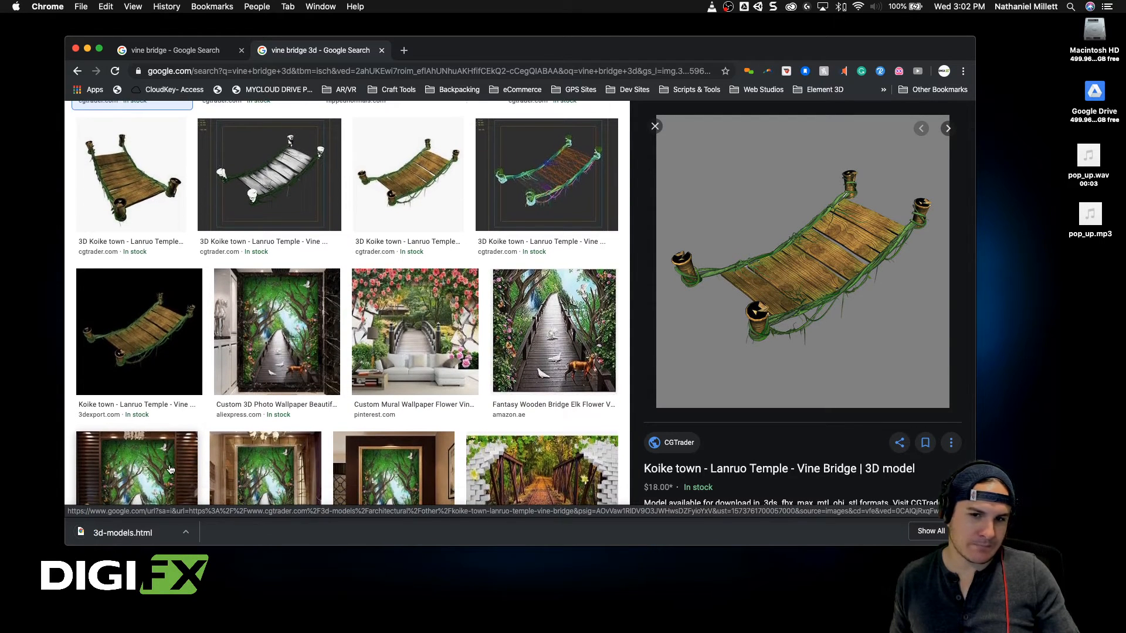
pyautogui.scroll(6, 348, 415)
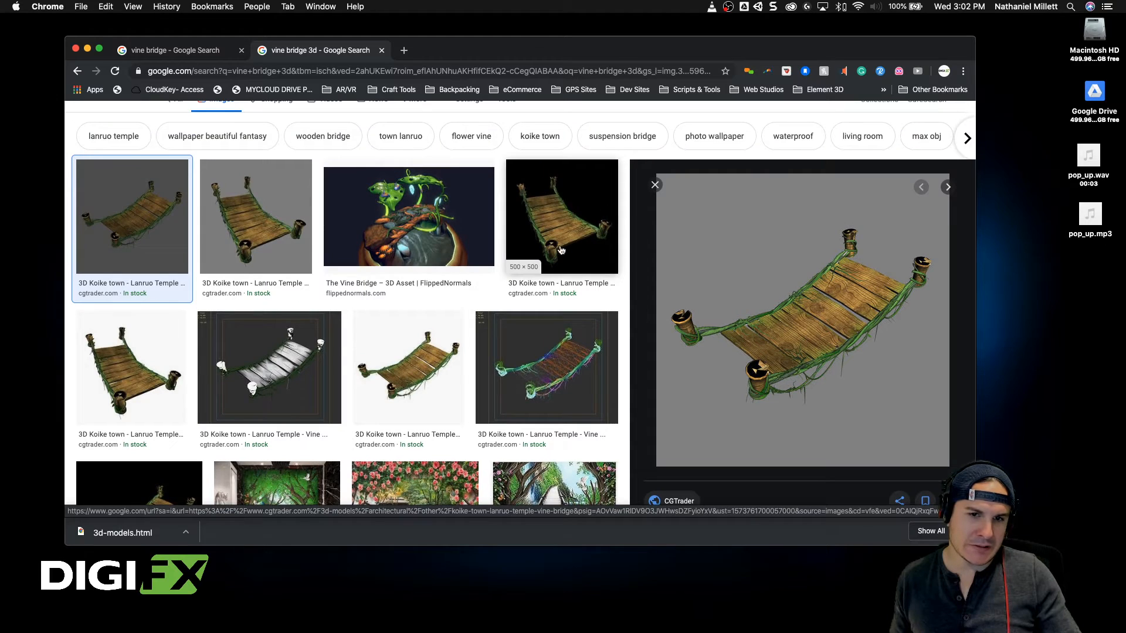
# Step: Compare previews of FlippedNormals' The Vine Bridge asset and the Koike town vine bridge on a white background
pyautogui.click(408, 237)
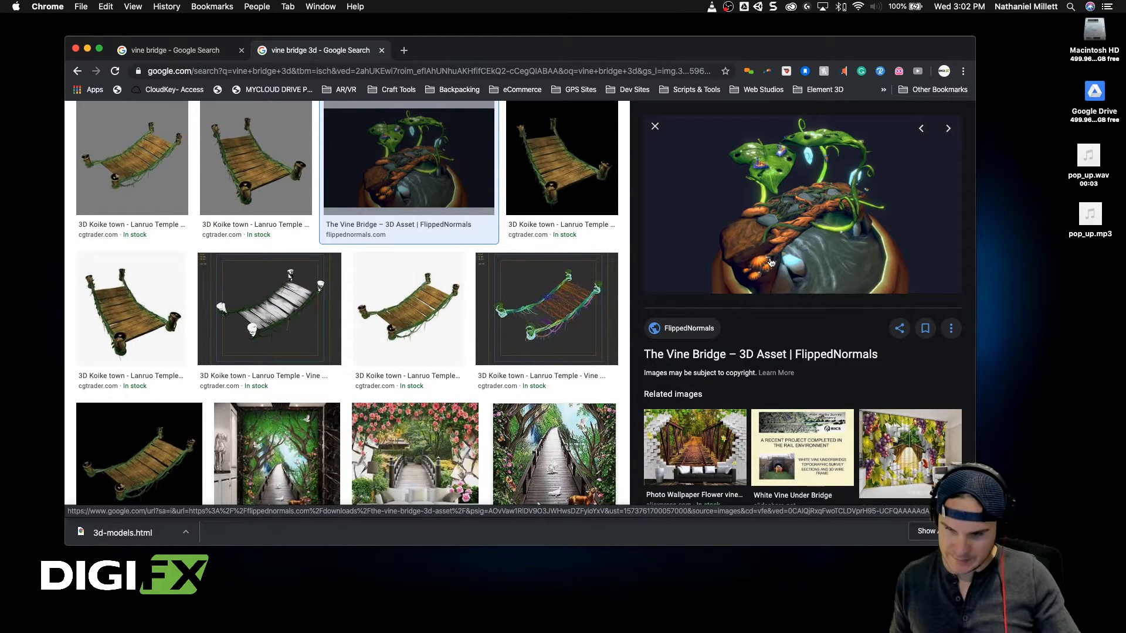
pyautogui.scroll(-3, 770, 261)
pyautogui.scroll(3, 771, 261)
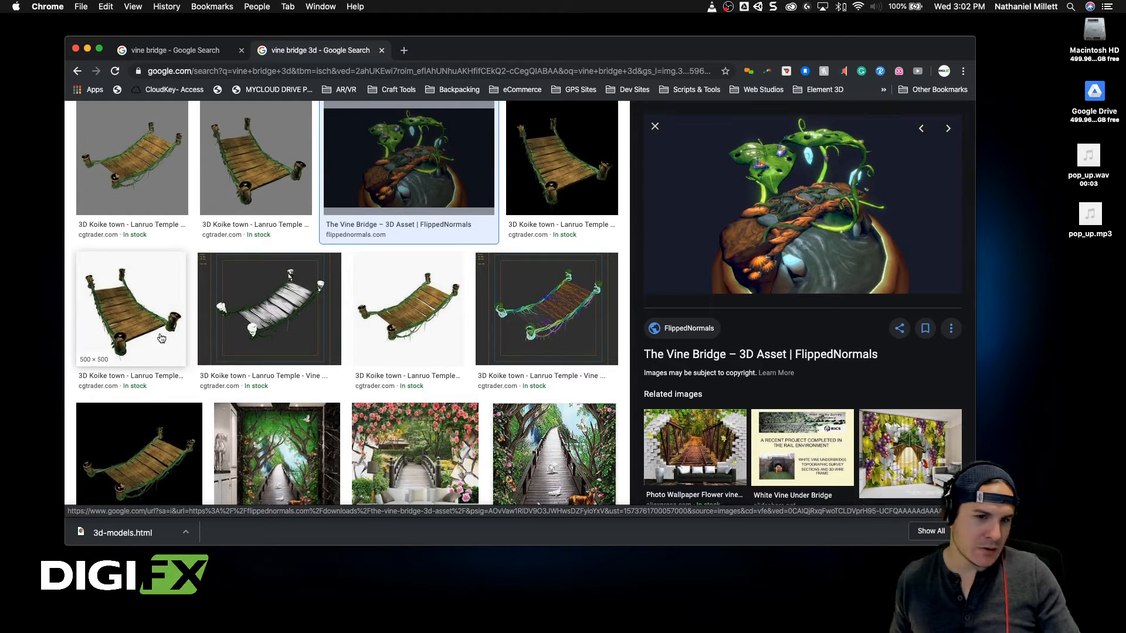
pyautogui.click(155, 336)
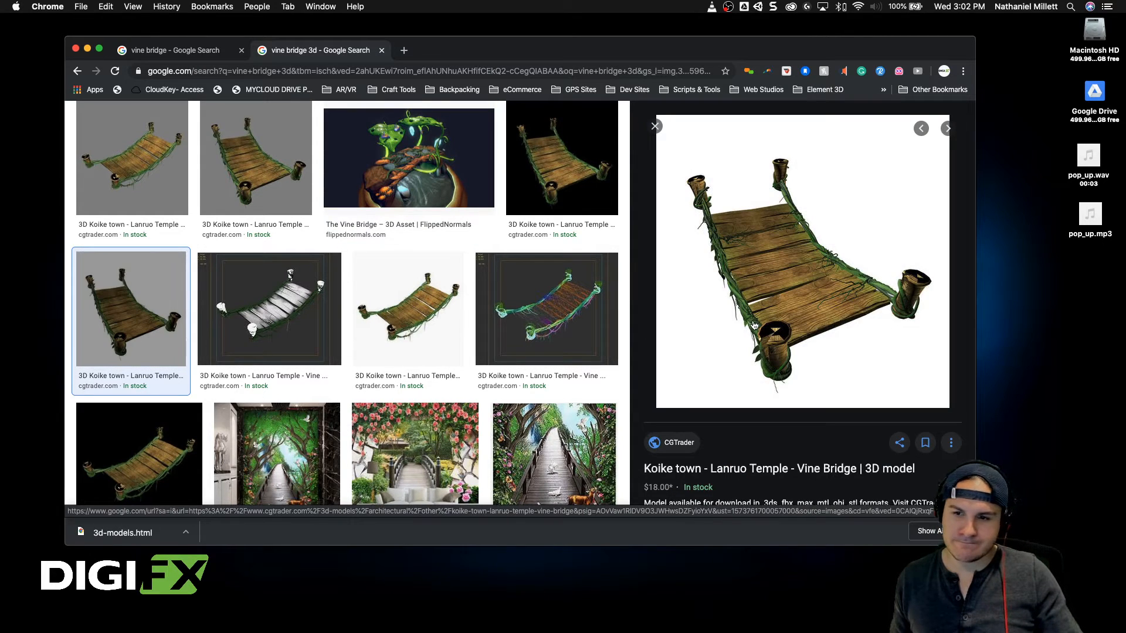
pyautogui.scroll(-2, 757, 324)
pyautogui.scroll(-1, 757, 324)
pyautogui.scroll(2, 757, 325)
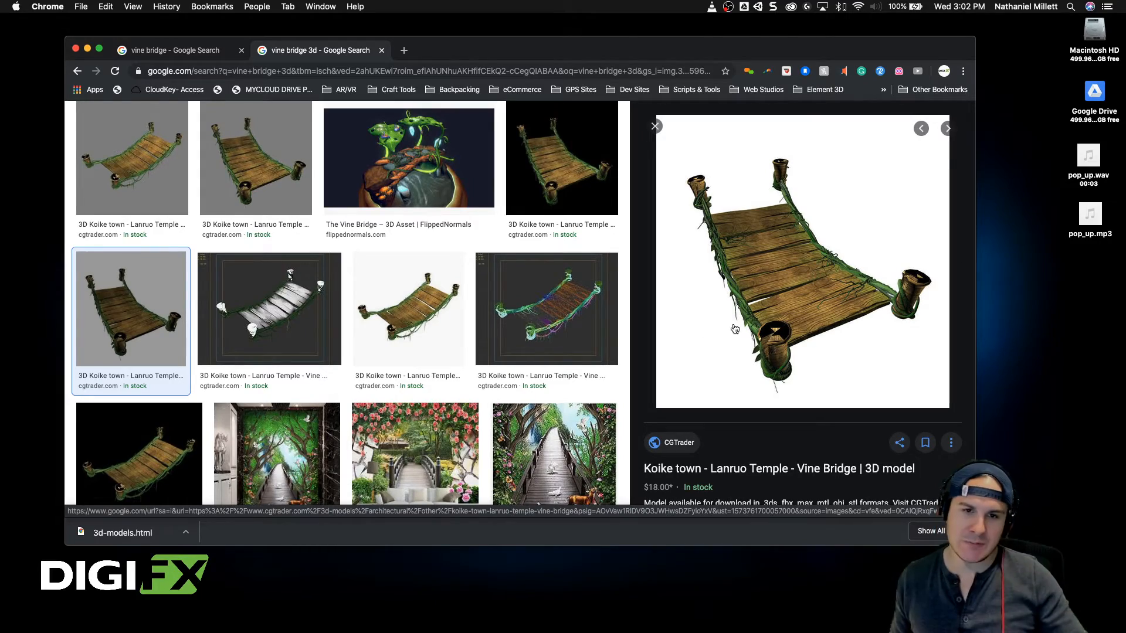
# Step: Look further through the "vine bridge 3d" image results for other modelled bridges
pyautogui.scroll(-3, 374, 351)
pyautogui.scroll(-10, 374, 351)
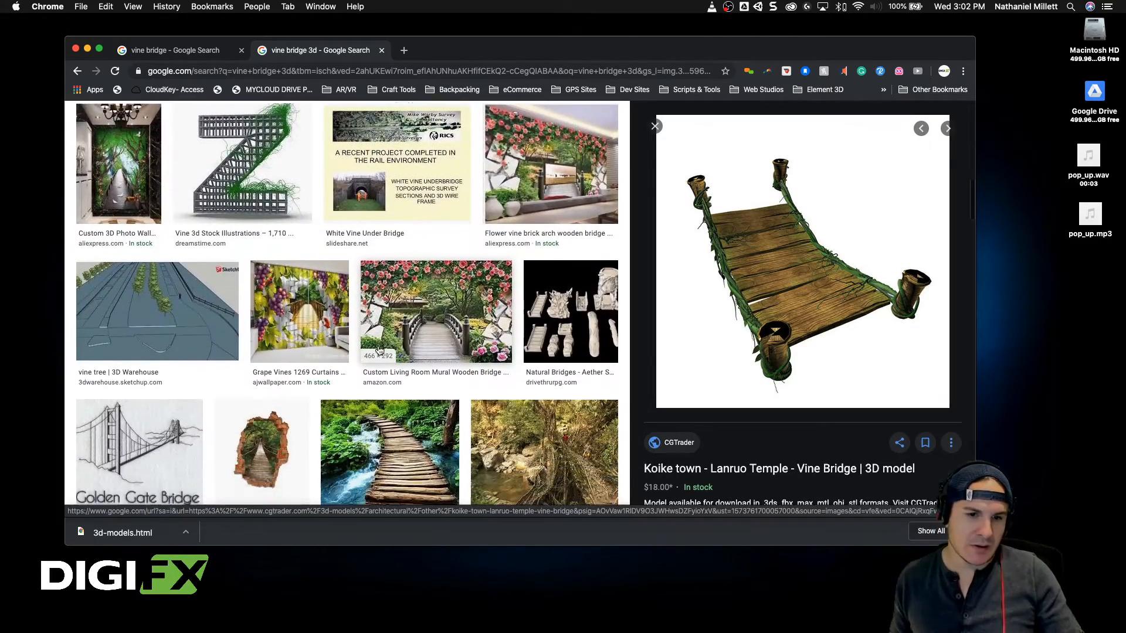
pyautogui.scroll(-3, 385, 350)
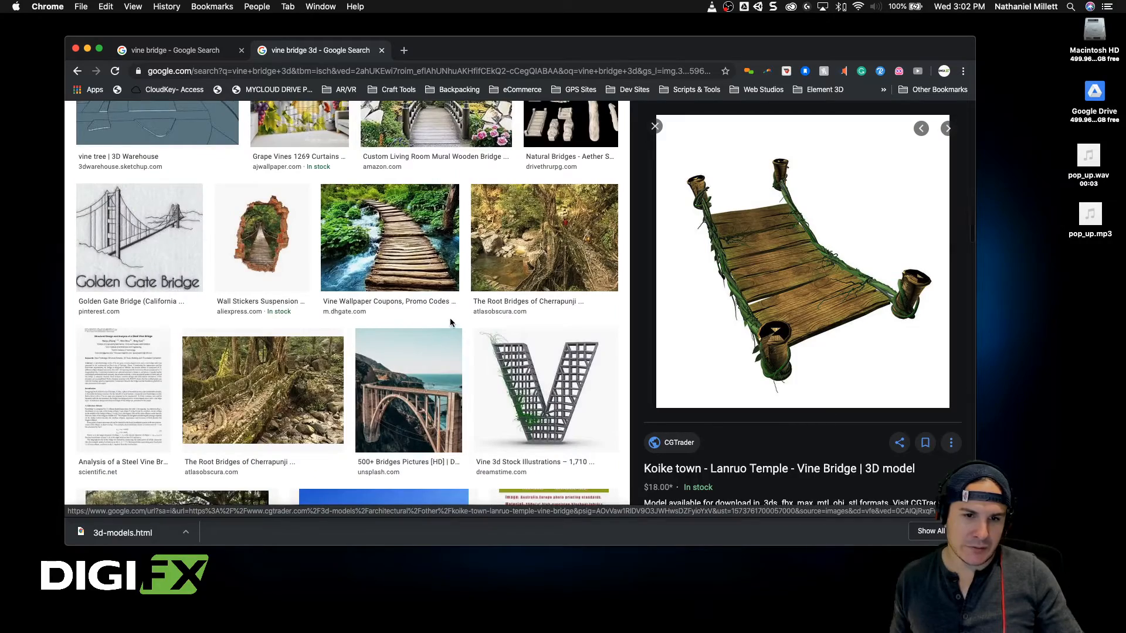
pyautogui.scroll(-5, 455, 321)
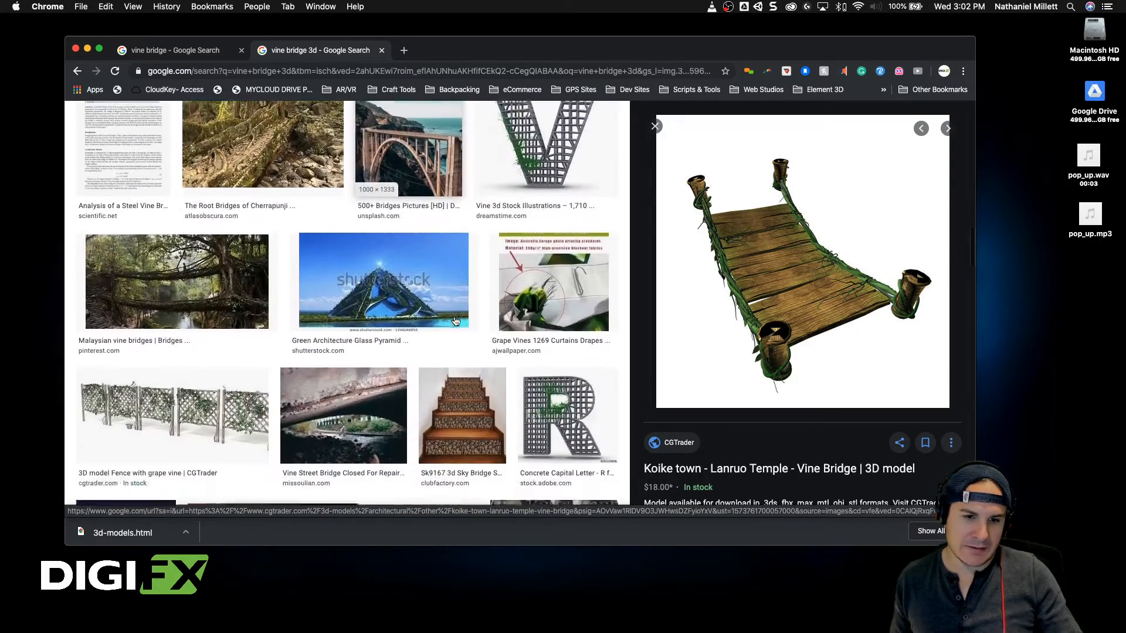
pyautogui.scroll(-4, 456, 321)
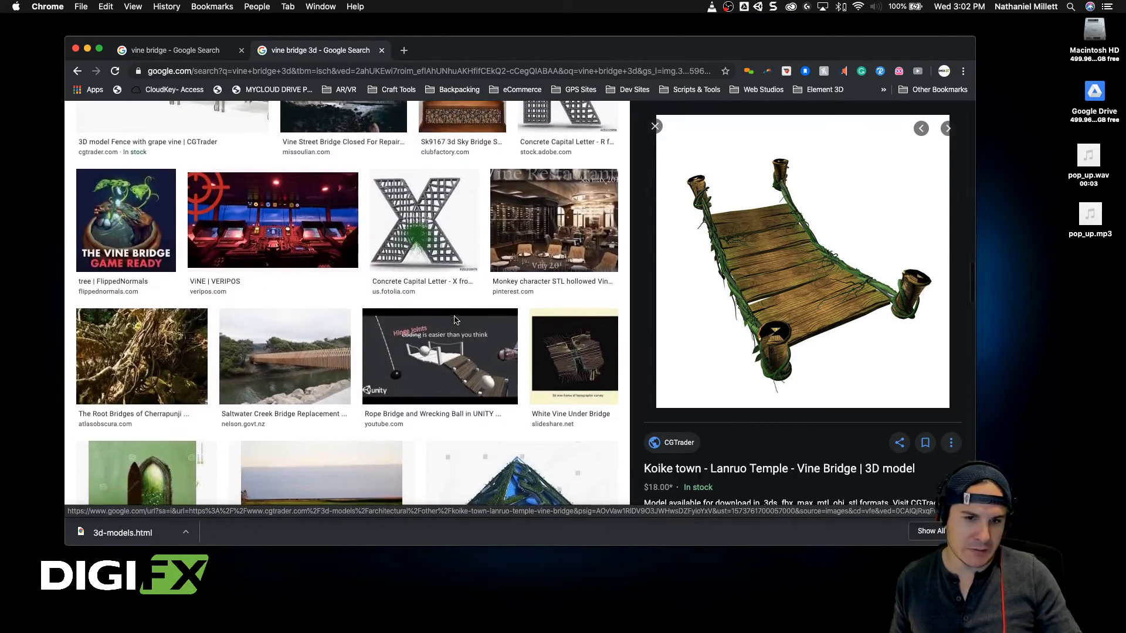
pyautogui.scroll(15, 456, 320)
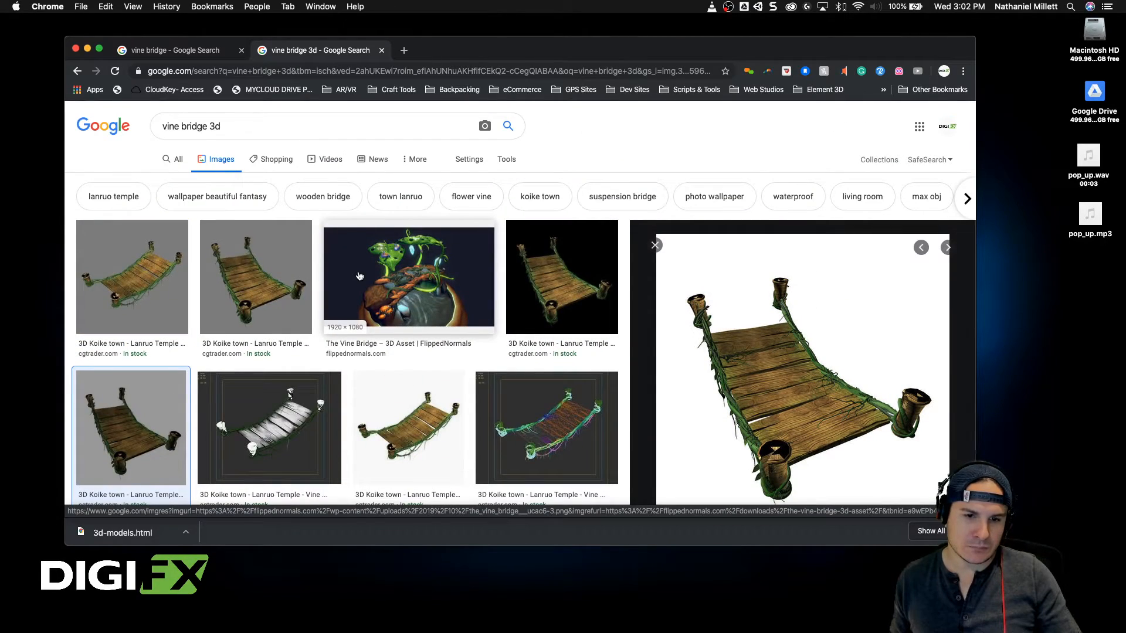
# Step: Open the FlippedNormals page of The Vine Bridge 3D asset in a new tab and review its product details
pyautogui.click(382, 345)
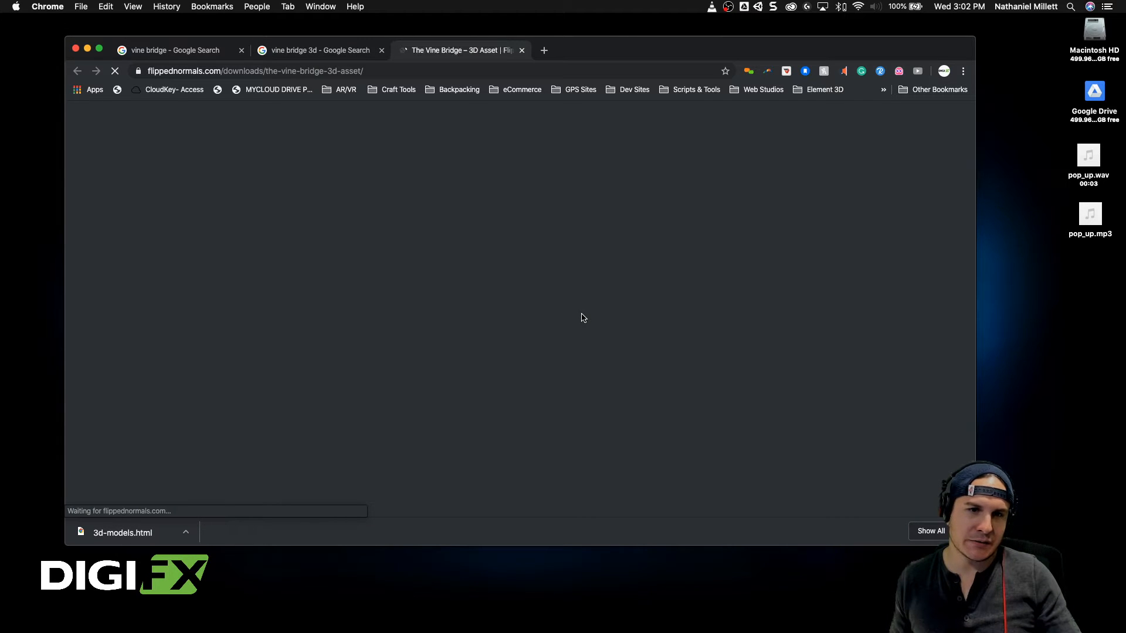
pyautogui.scroll(-2, 567, 301)
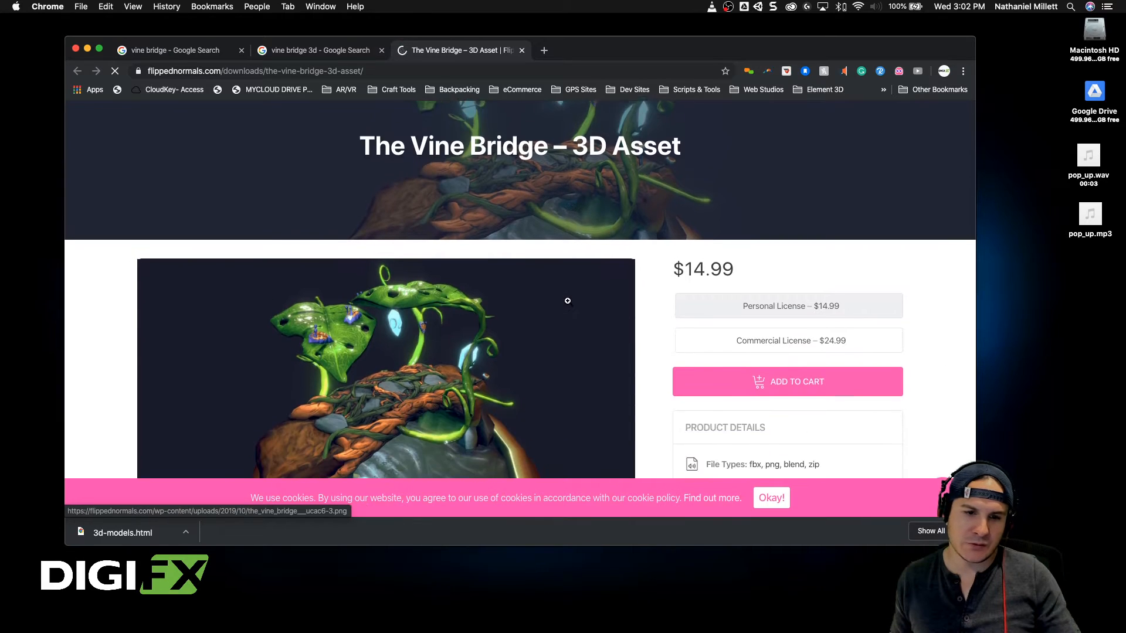
pyautogui.scroll(-3, 566, 300)
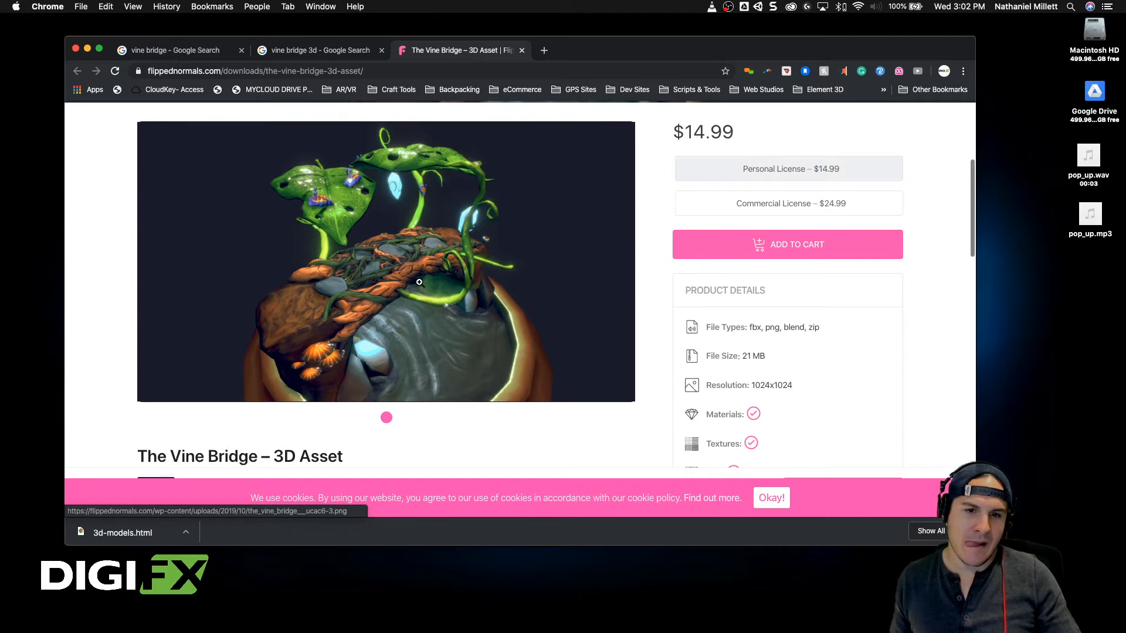
pyautogui.scroll(5, 419, 282)
pyautogui.scroll(-9, 428, 284)
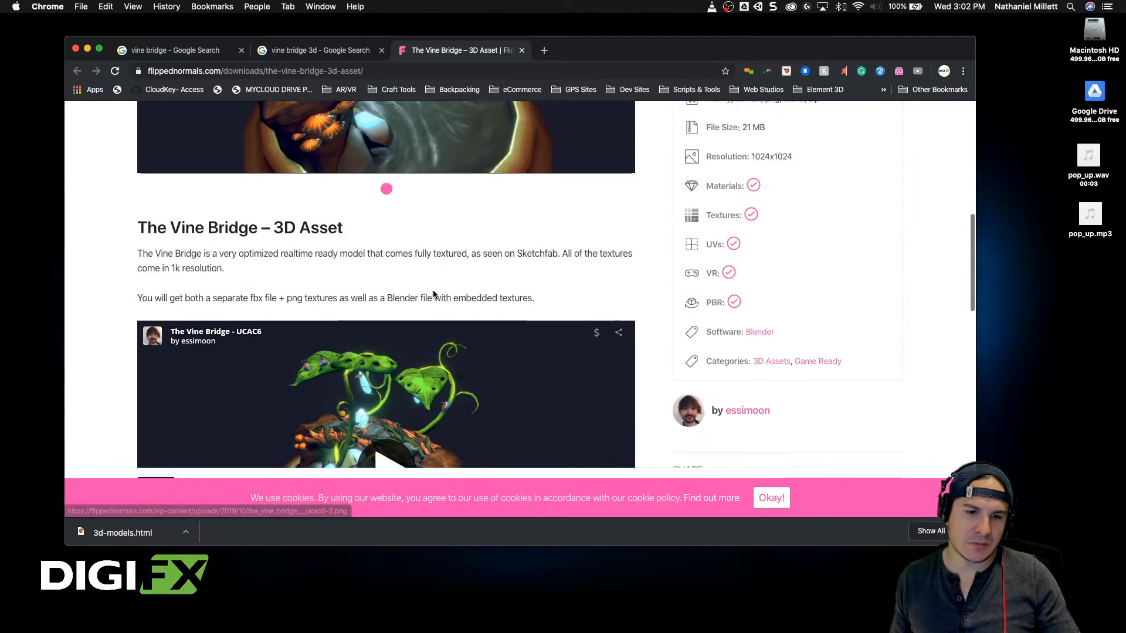
pyautogui.scroll(-3, 434, 295)
# Step: Load the embedded 3D preview of The Vine Bridge, inspect the model, and look over the rest of the product page
pyautogui.click(385, 333)
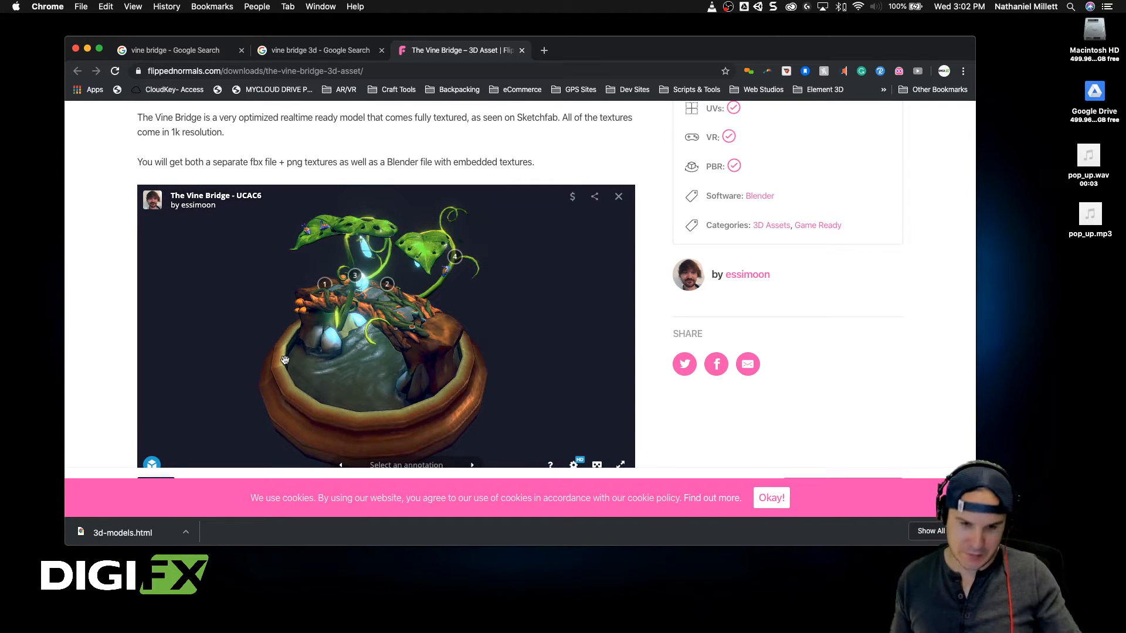
pyautogui.scroll(-3, 224, 326)
pyautogui.moveTo(224, 327)
pyautogui.mouseDown()
pyautogui.moveTo(238, 377)
pyautogui.moveTo(505, 331)
pyautogui.moveTo(188, 387)
pyautogui.mouseUp()
pyautogui.scroll(-5, 186, 387)
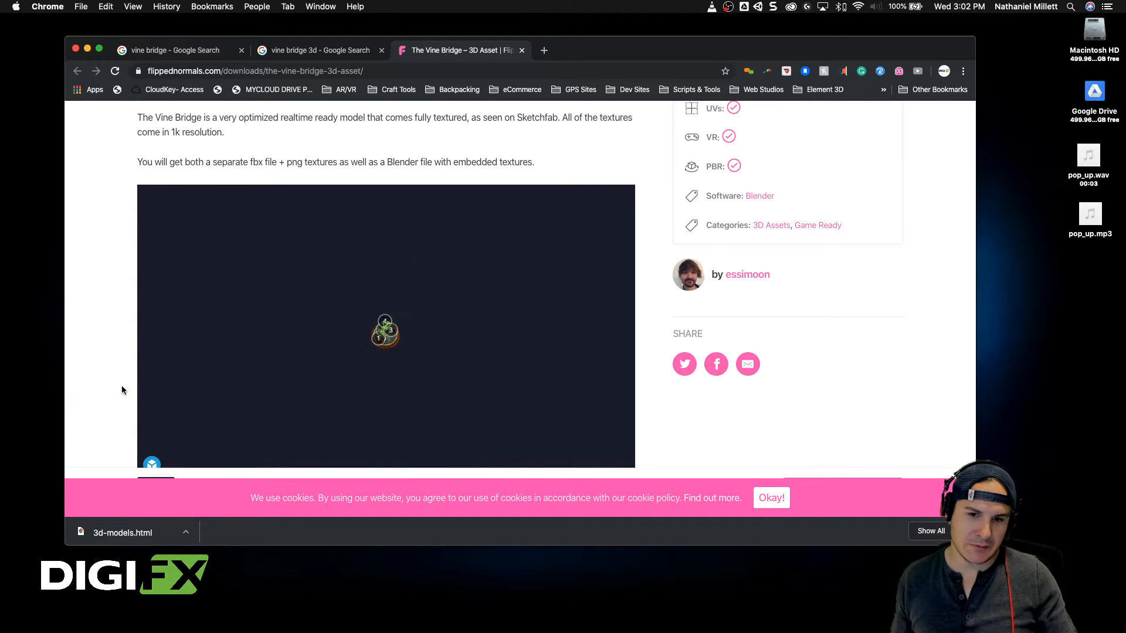
pyautogui.scroll(-15, 112, 386)
pyautogui.scroll(15, 113, 383)
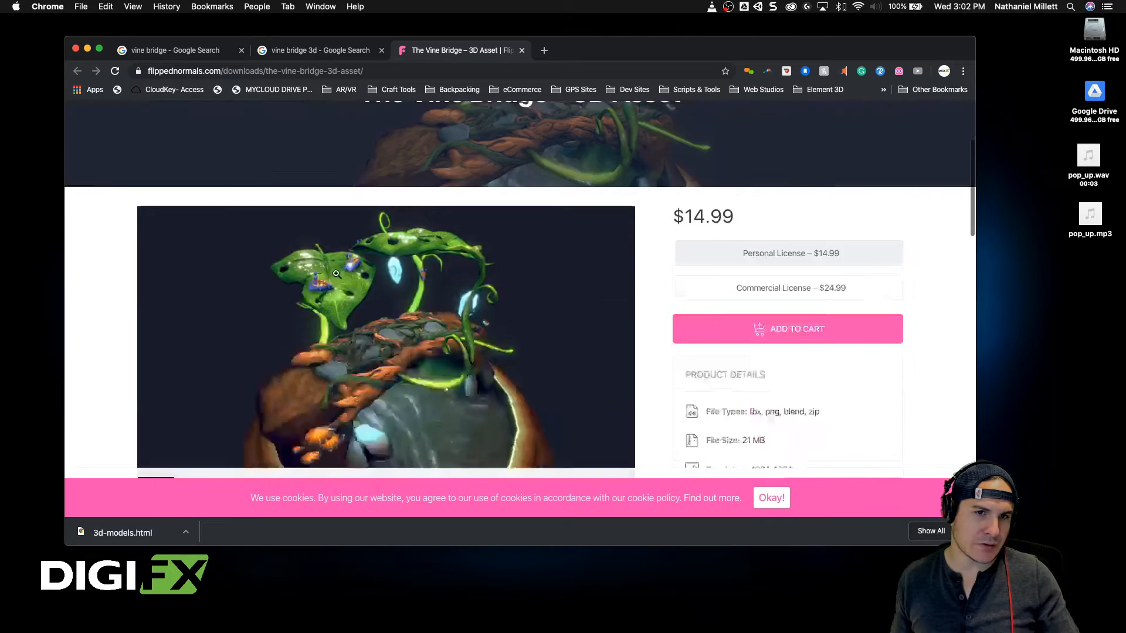
# Step: Go to the FlippedNormals home page and look over the marketplace's products on sale
pyautogui.scroll(5, 271, 289)
pyautogui.click(157, 125)
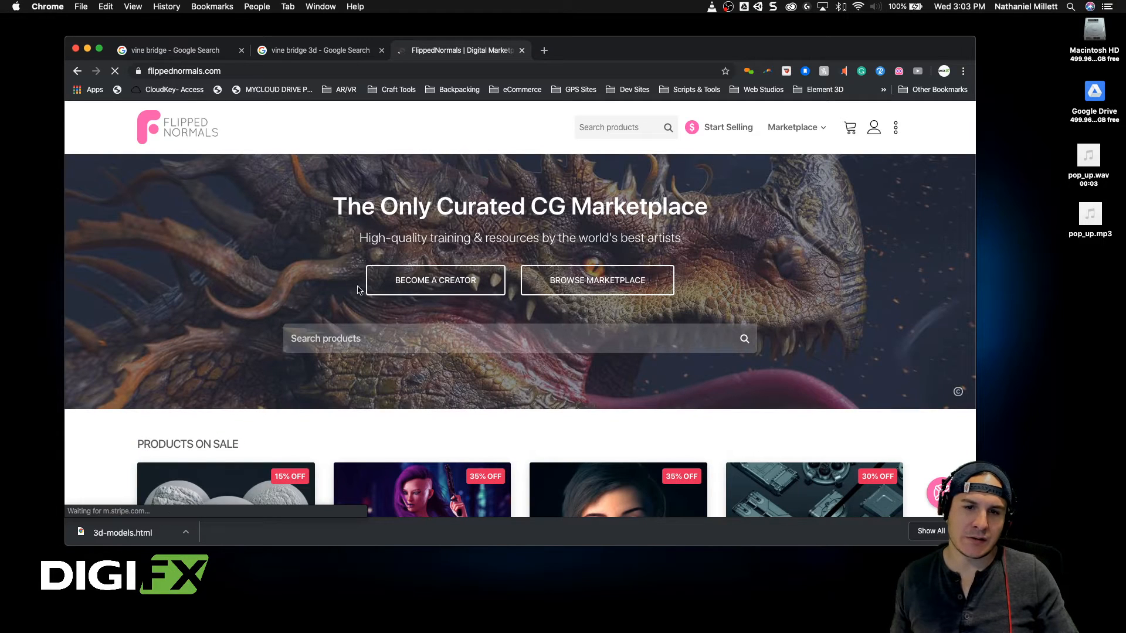
pyautogui.moveTo(529, 208); pyautogui.dragTo(668, 208)
pyautogui.scroll(-3, 647, 212)
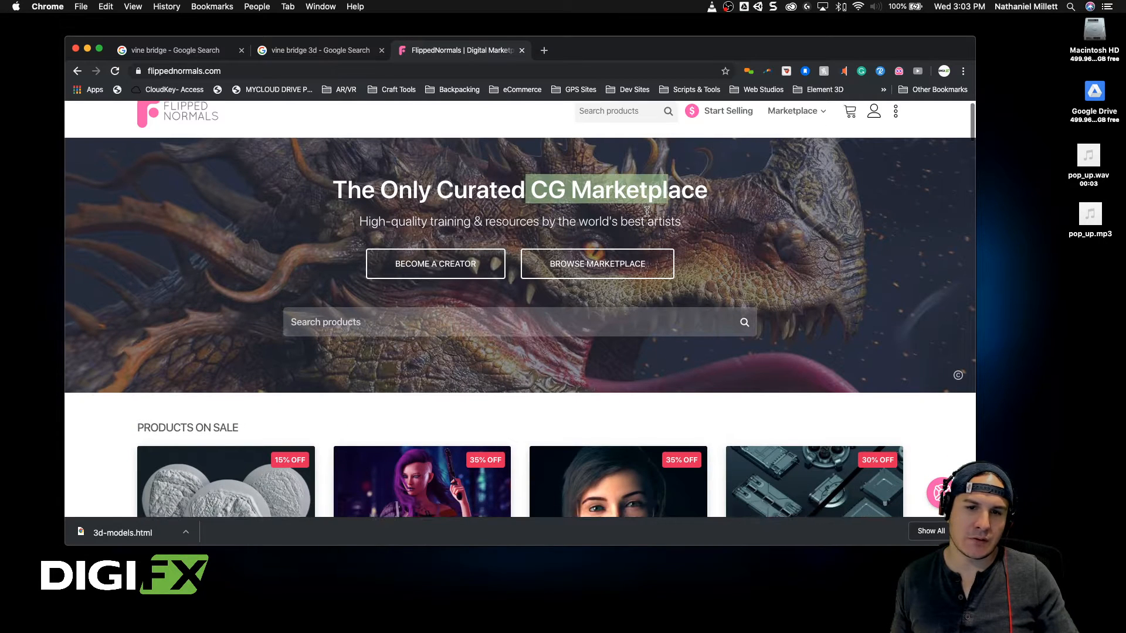
pyautogui.scroll(-3, 648, 212)
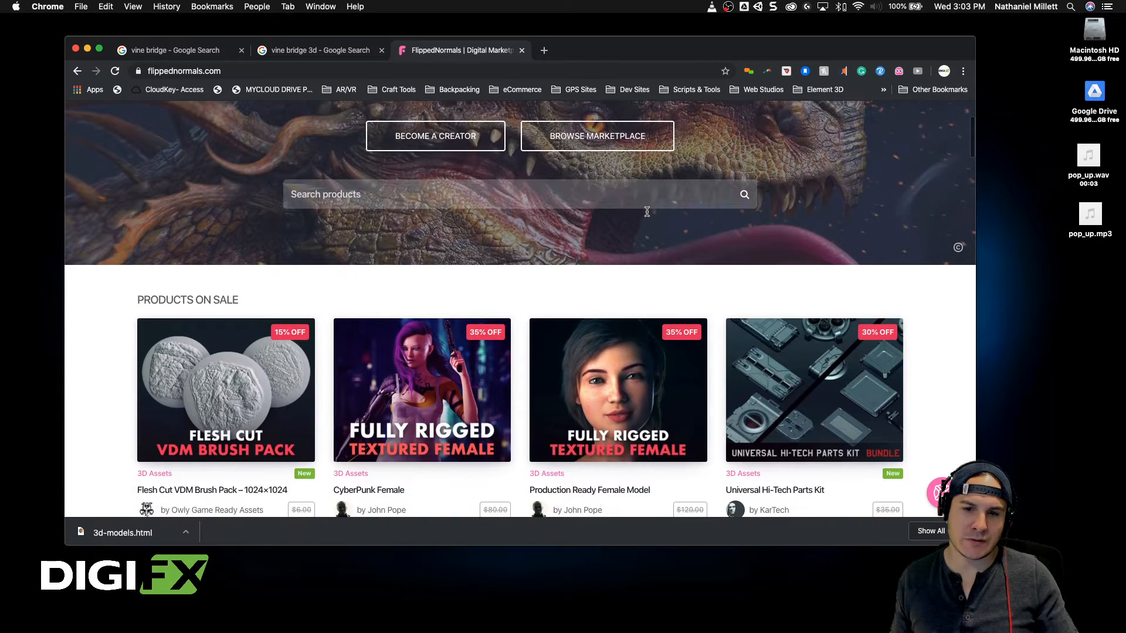
pyautogui.scroll(3, 639, 209)
pyautogui.scroll(2, 638, 209)
# Step: Bookmark the FlippedNormals home page in the Digi3D folder
pyautogui.click(725, 71)
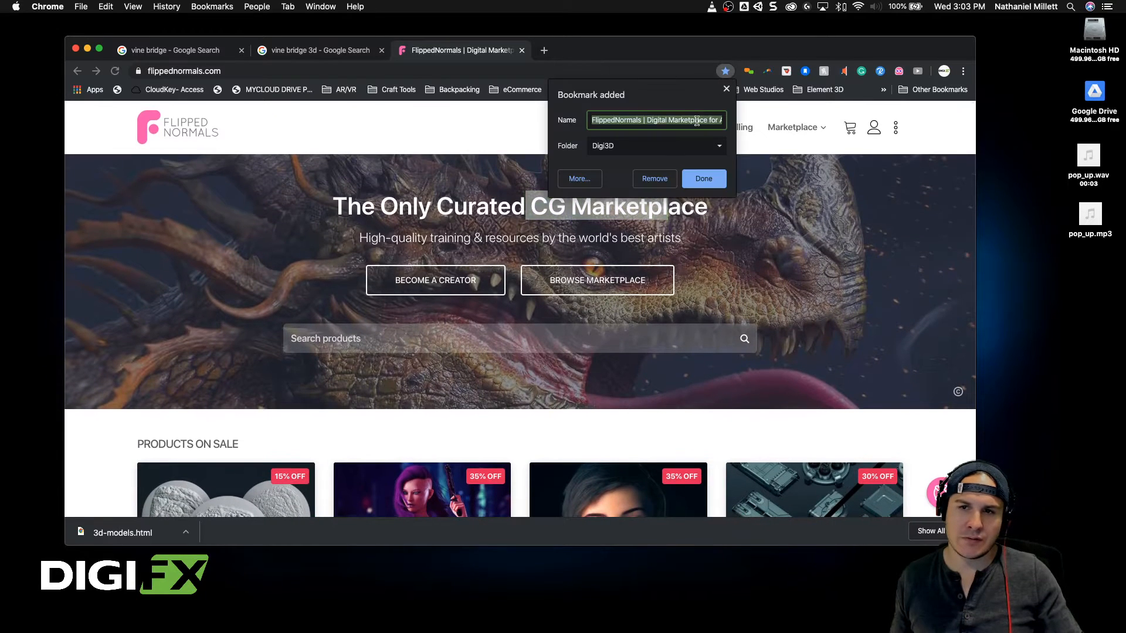
pyautogui.click(656, 149)
pyautogui.click(528, 172)
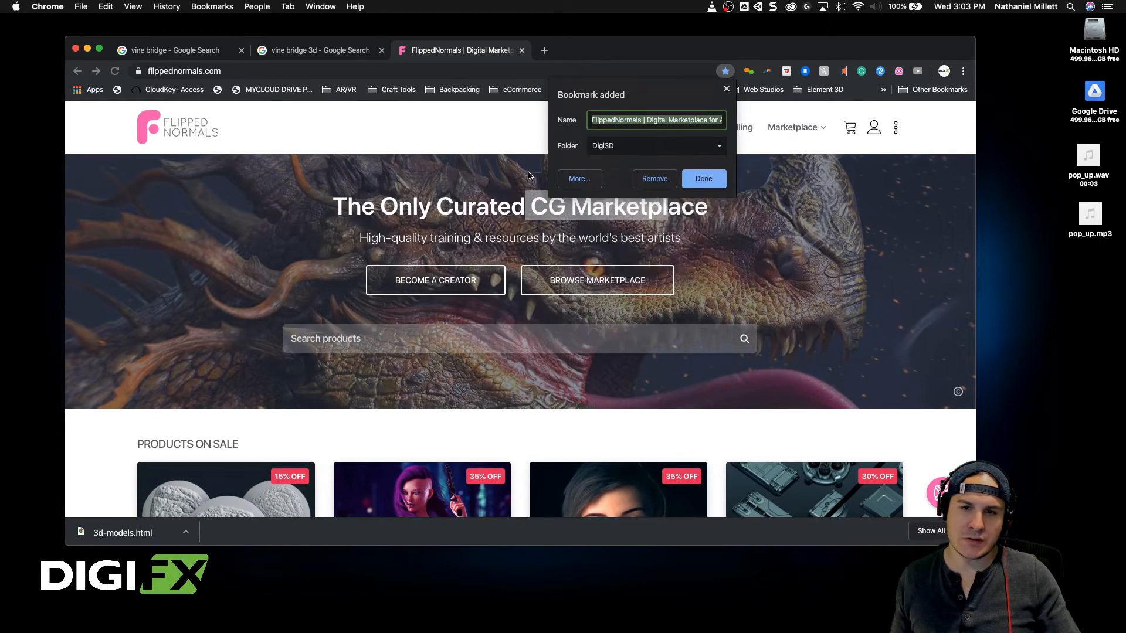
pyautogui.click(704, 181)
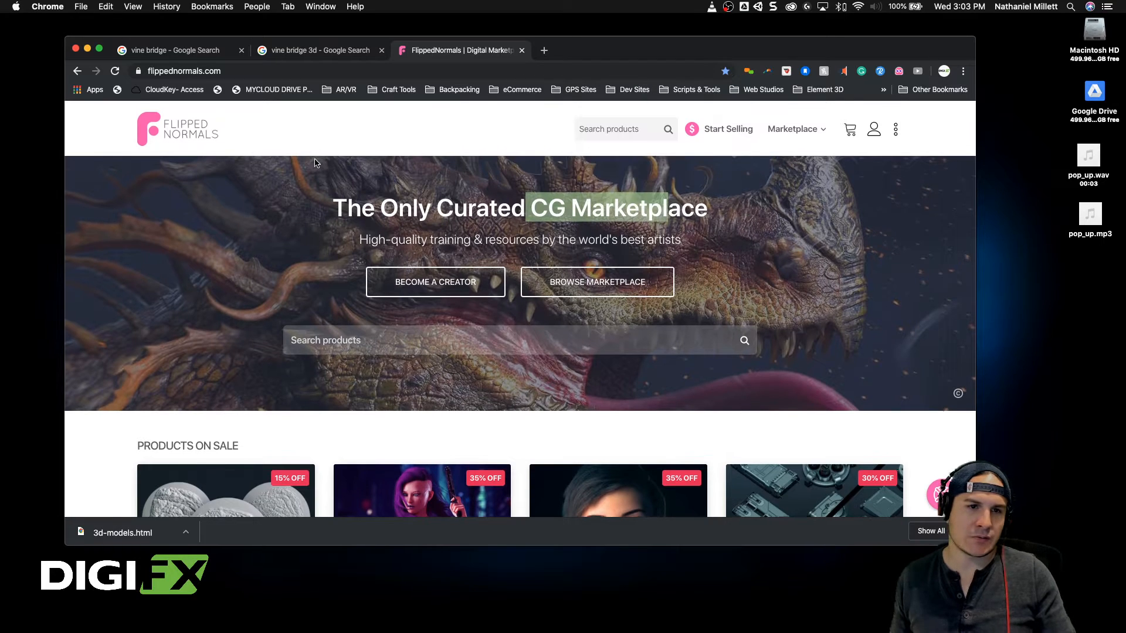
# Step: Go to sketchfab.com and search its models for "3d bridge"
pyautogui.click(276, 69)
pyautogui.write('sketch')
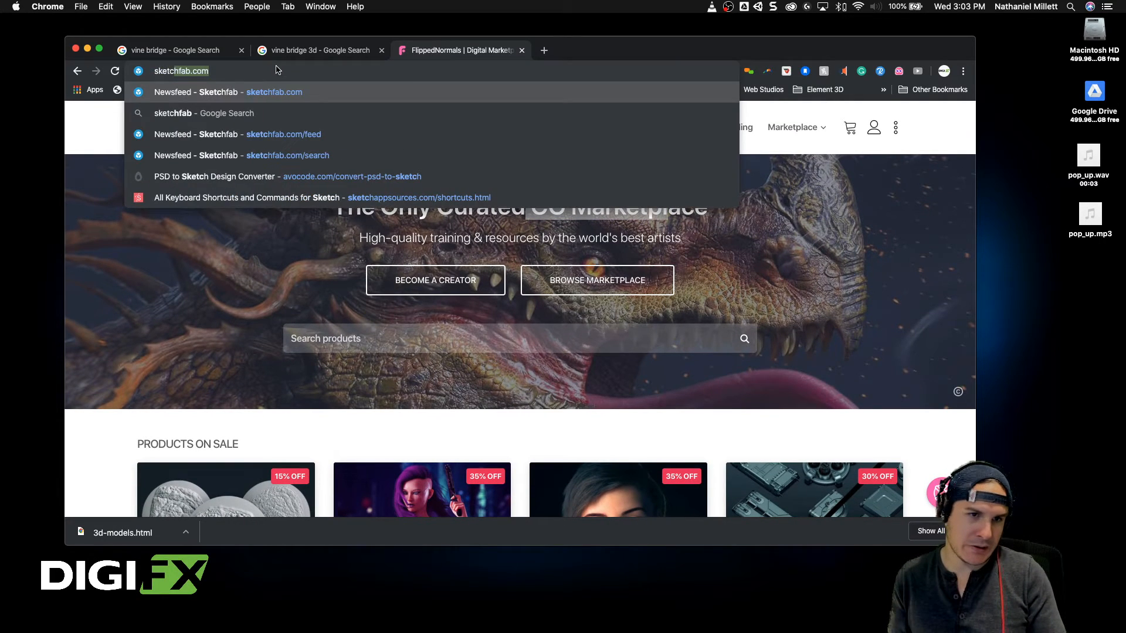
pyautogui.press('Return')
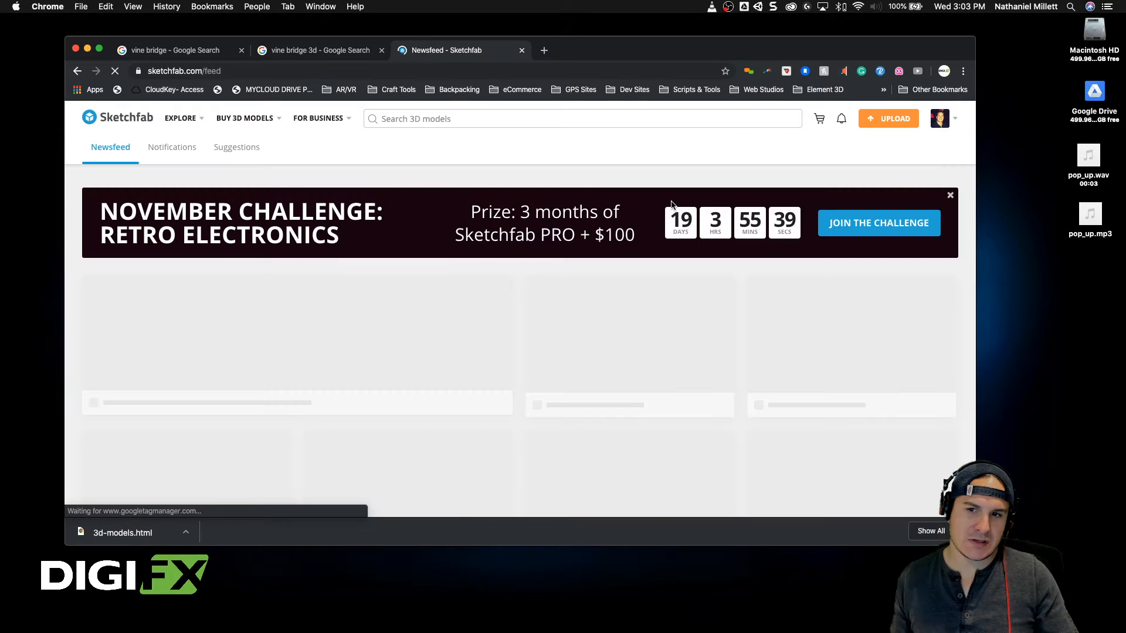
pyautogui.click(412, 120)
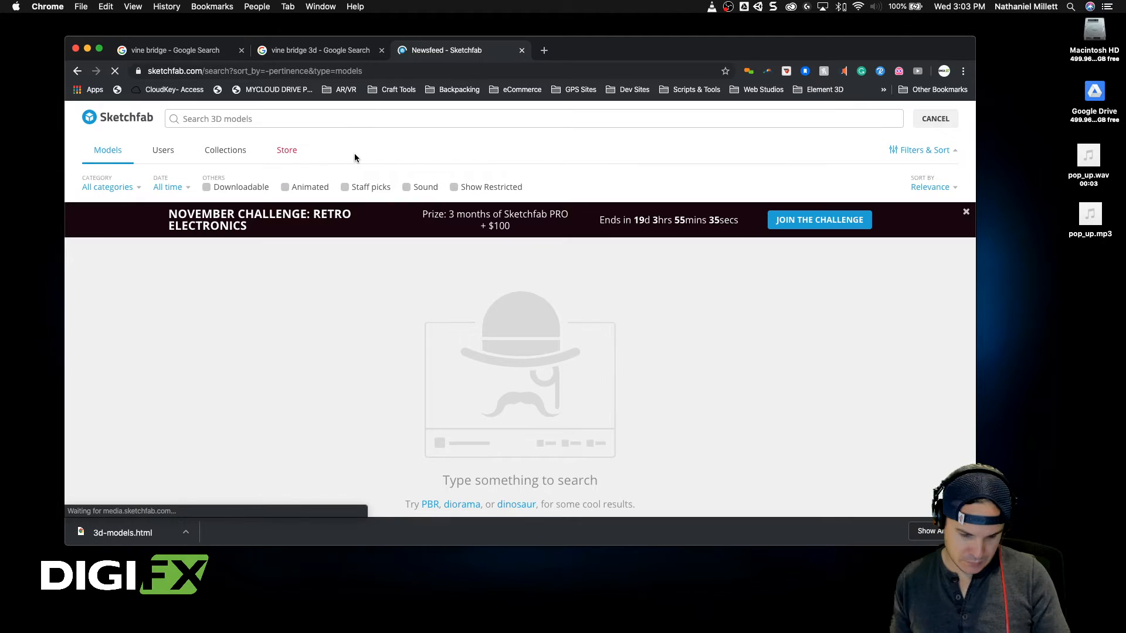
pyautogui.write('3d brifg')
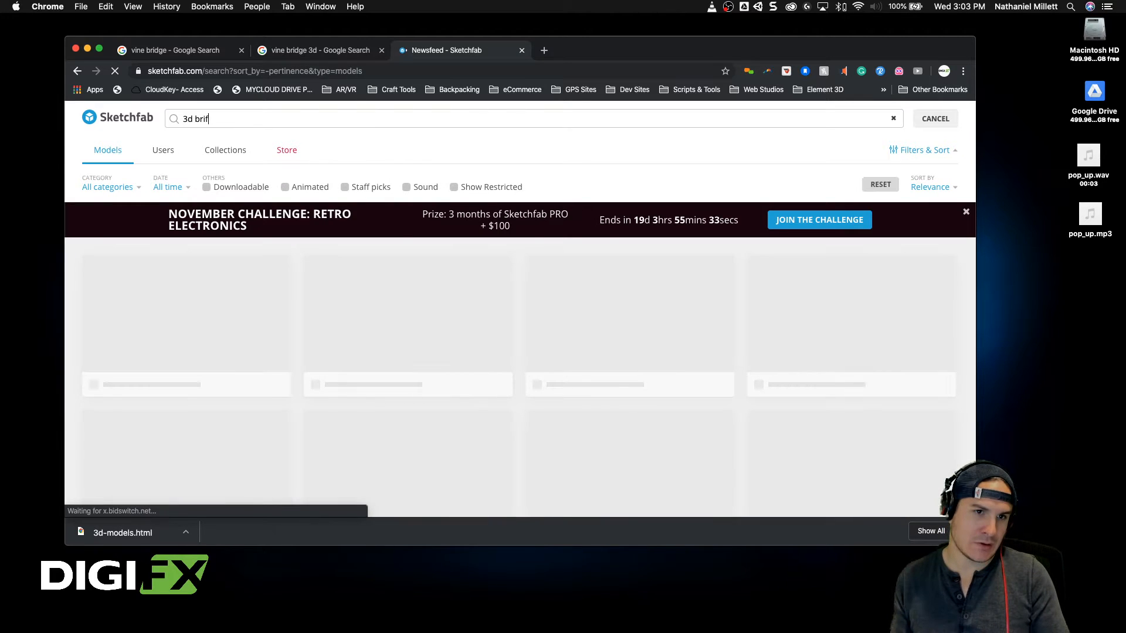
pyautogui.press('BackSpace')
pyautogui.press('BackSpace')
pyautogui.write('dge')
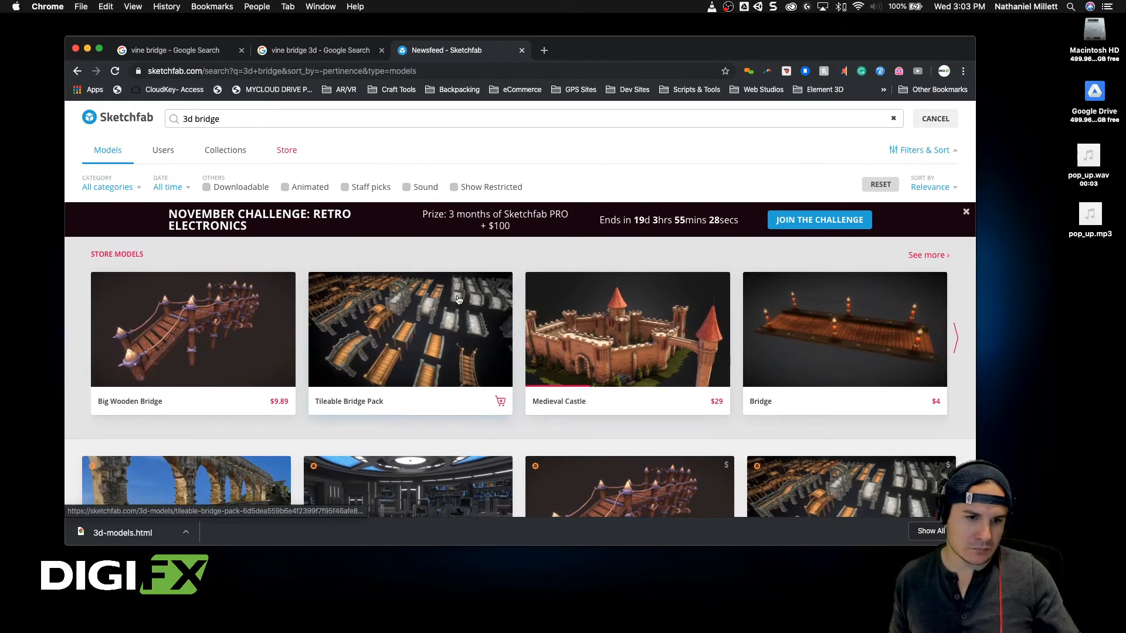
# Step: Look over the store and community bridge models in the Sketchfab results
pyautogui.scroll(-3, 457, 299)
pyautogui.scroll(-10, 457, 299)
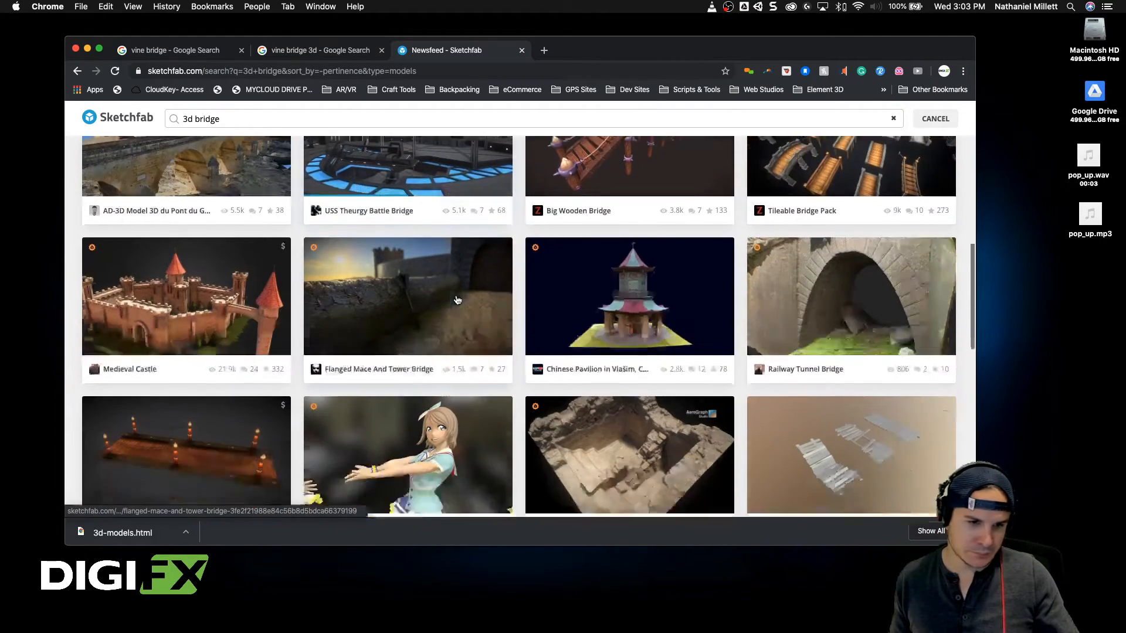
pyautogui.scroll(-5, 457, 299)
pyautogui.scroll(15, 406, 209)
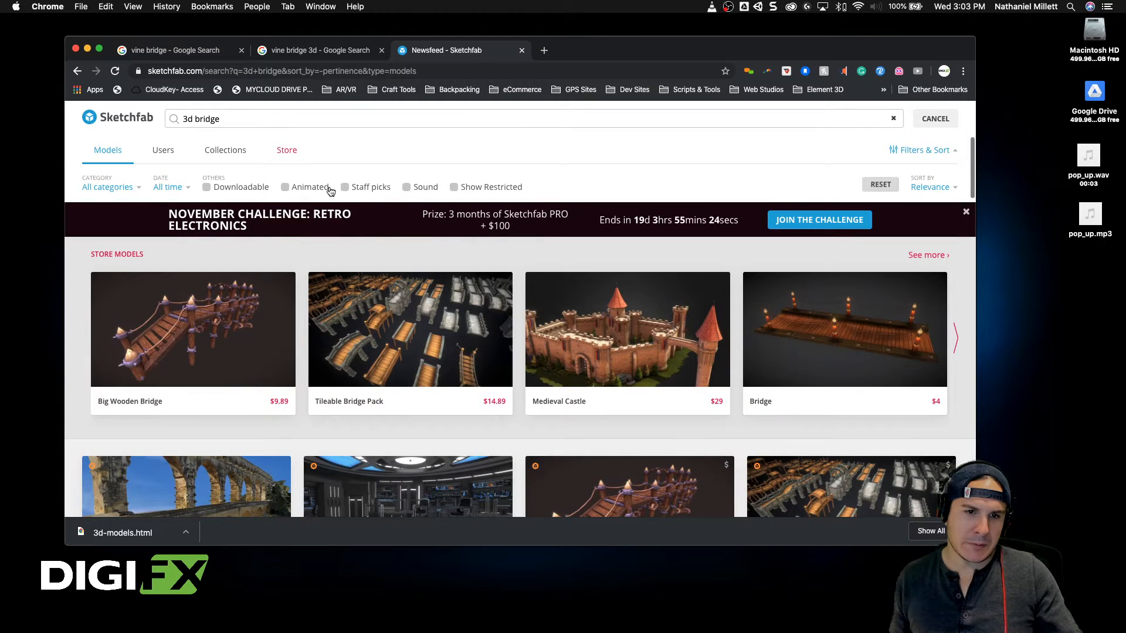
# Step: Restrict the bridge results to downloadable models and browse them for a usable bridge
pyautogui.click(234, 187)
pyautogui.scroll(-10, 559, 362)
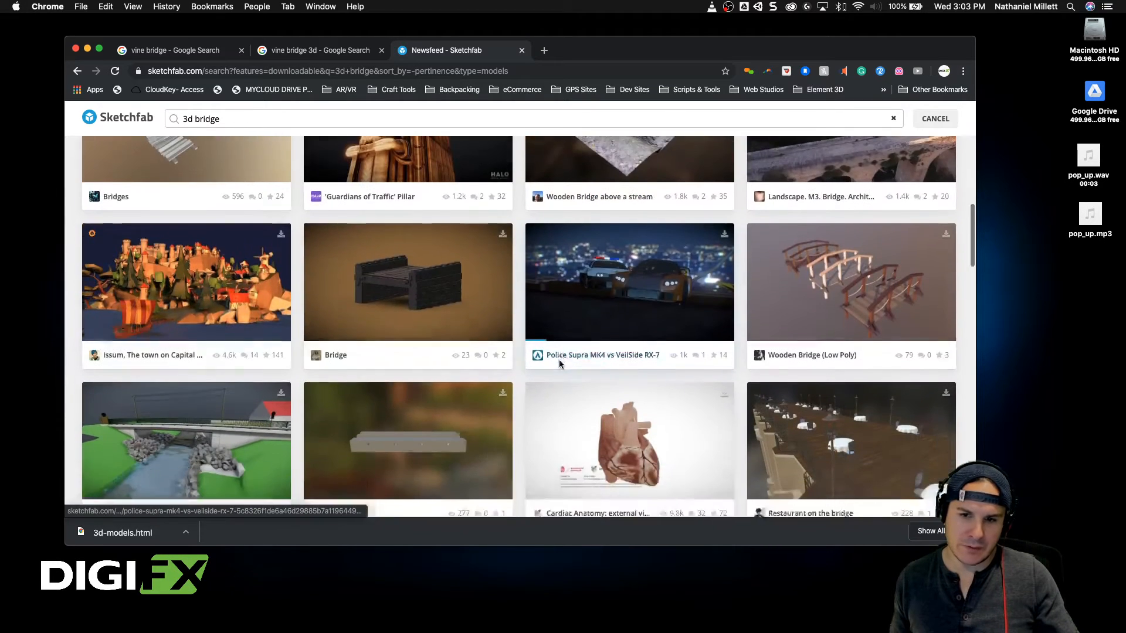
pyautogui.scroll(-3, 558, 363)
pyautogui.scroll(-15, 560, 365)
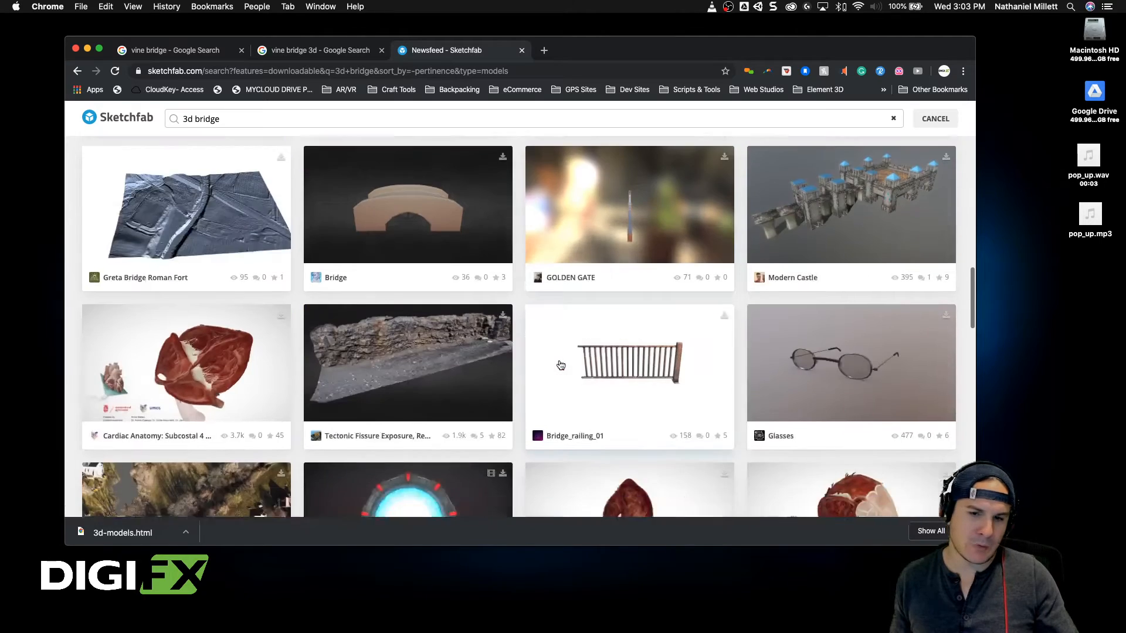
# Step: Browse the remaining downloadable bridge models and search Sketchfab for "3d bridge vine"
pyautogui.scroll(-5, 560, 365)
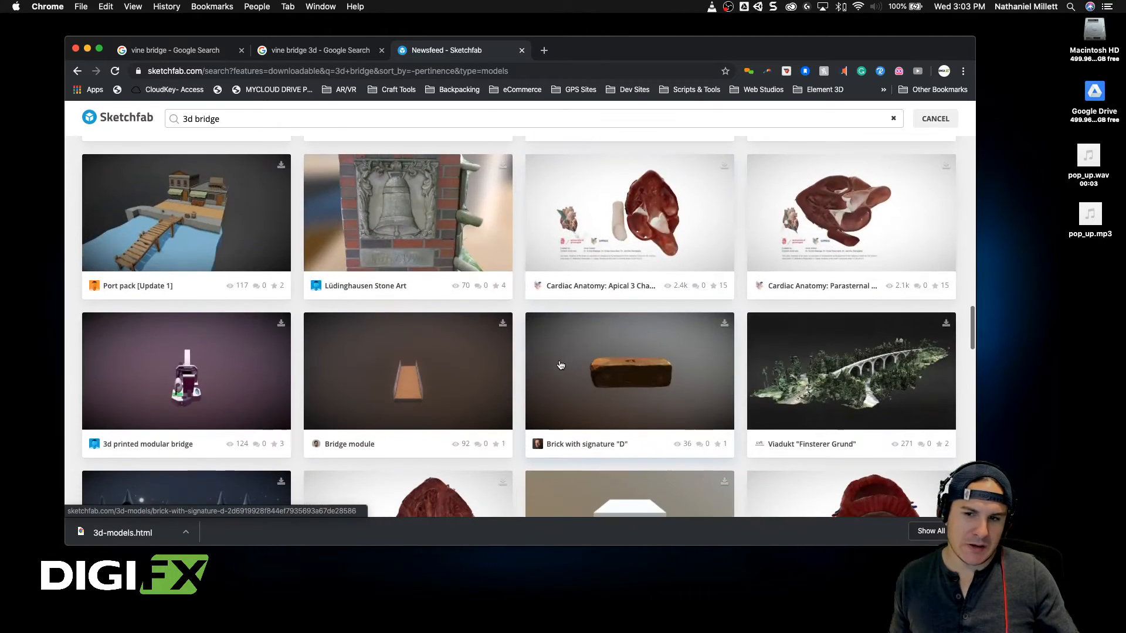
pyautogui.scroll(-12, 573, 362)
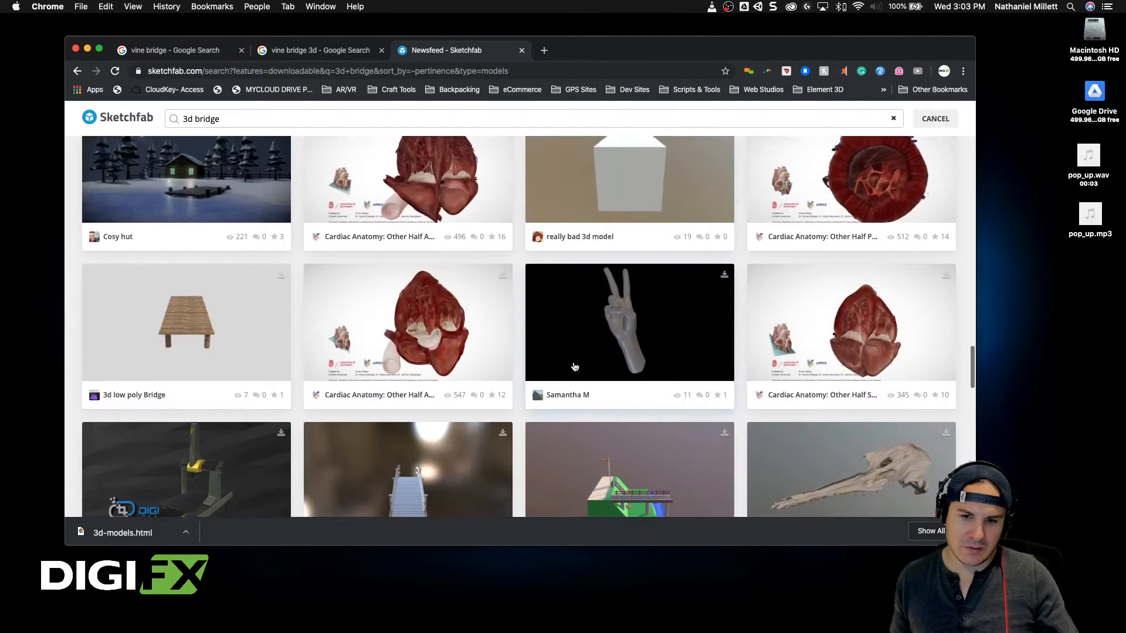
pyautogui.scroll(-4, 573, 365)
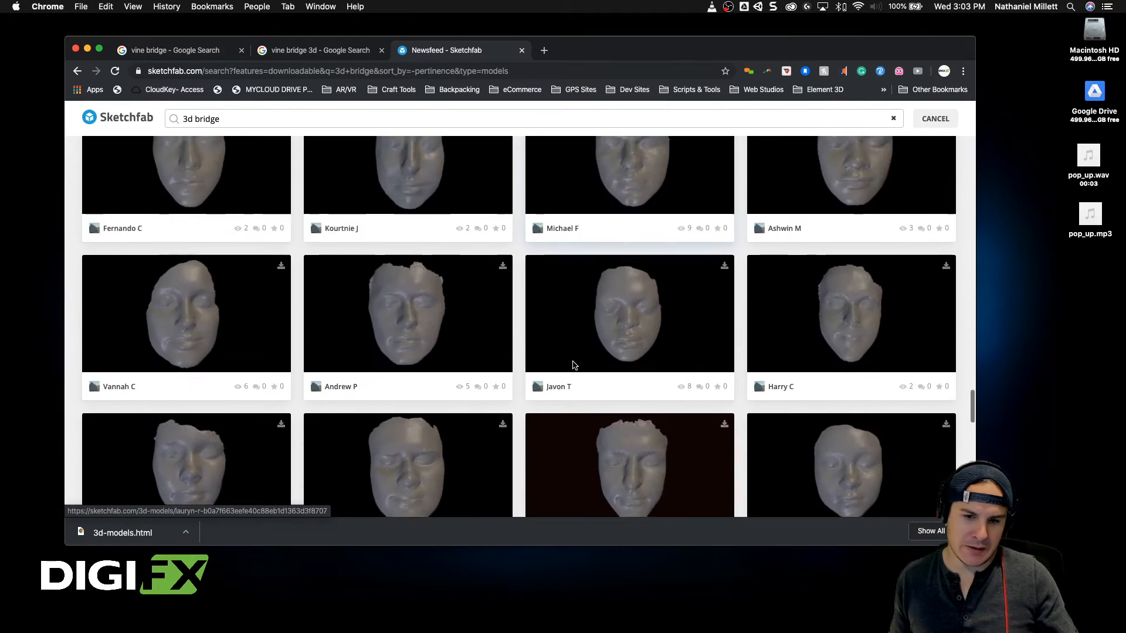
pyautogui.scroll(15, 573, 364)
pyautogui.scroll(6, 495, 338)
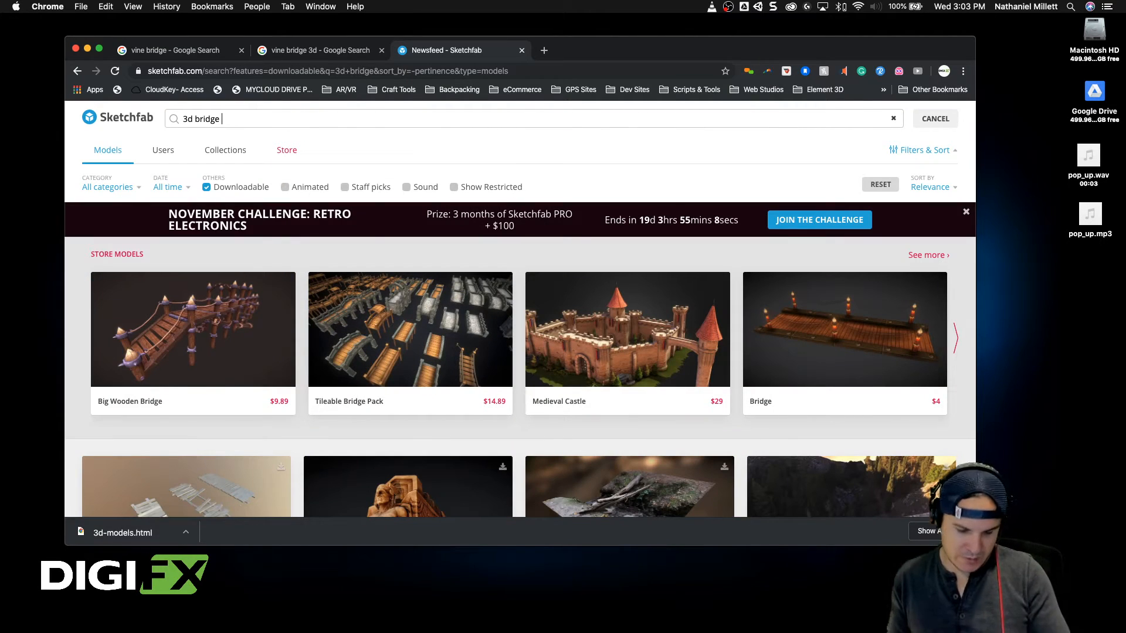
pyautogui.press('Return')
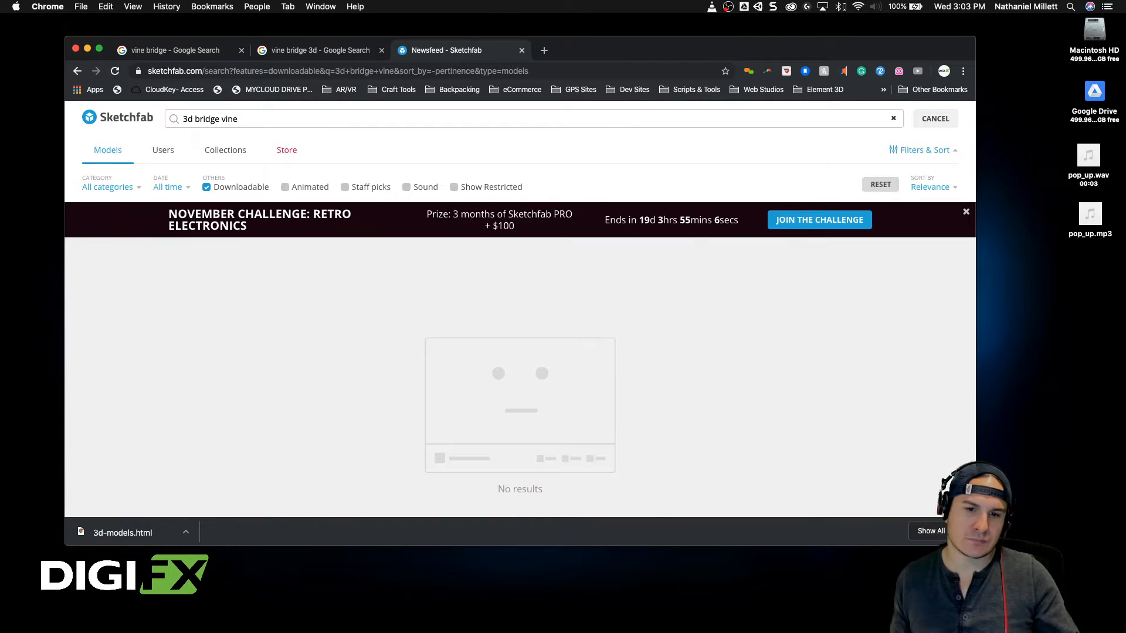
# Step: Open turbosquid.com in a new tab and search its 3D models for "3d bridge"
pyautogui.click(542, 52)
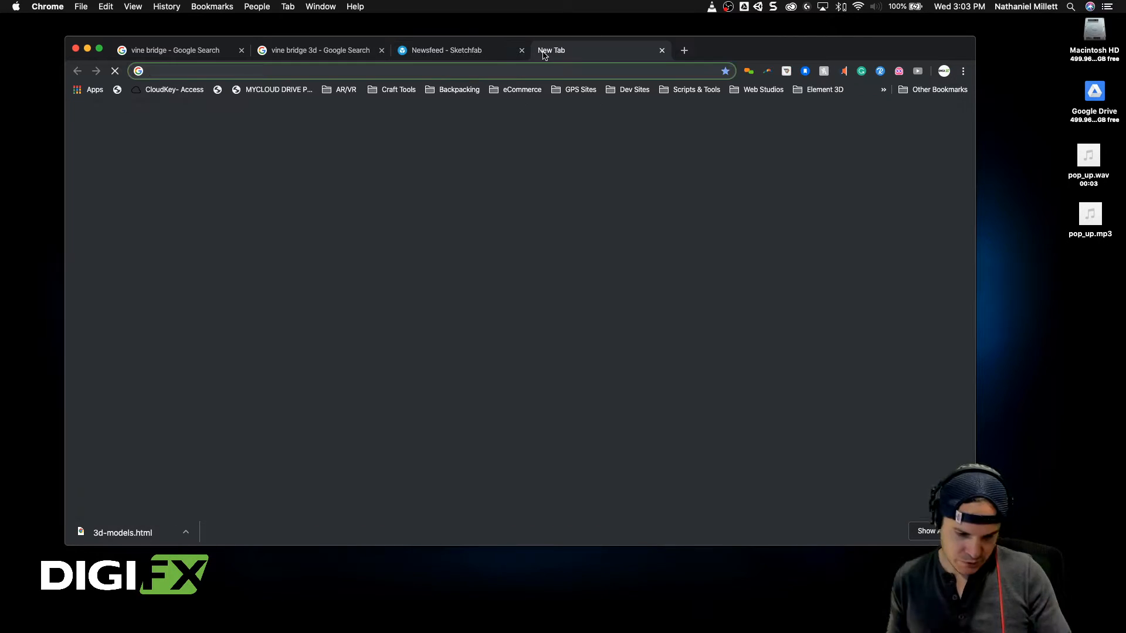
pyautogui.write('turbosquid.com')
pyautogui.press('Return')
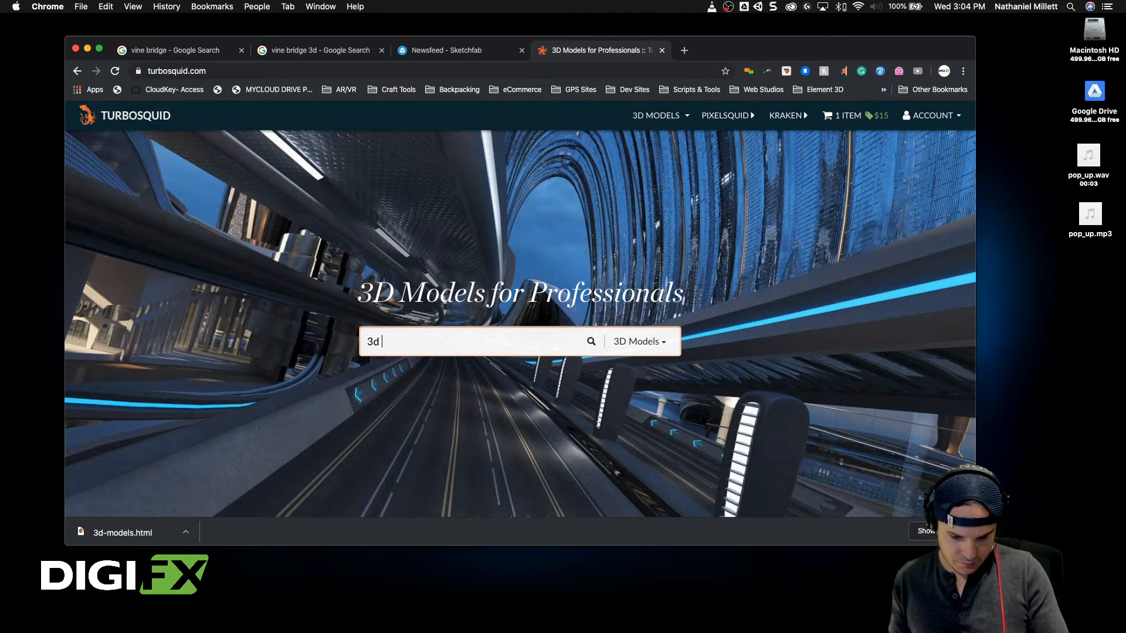
pyautogui.write('3d bridge')
pyautogui.press('Return')
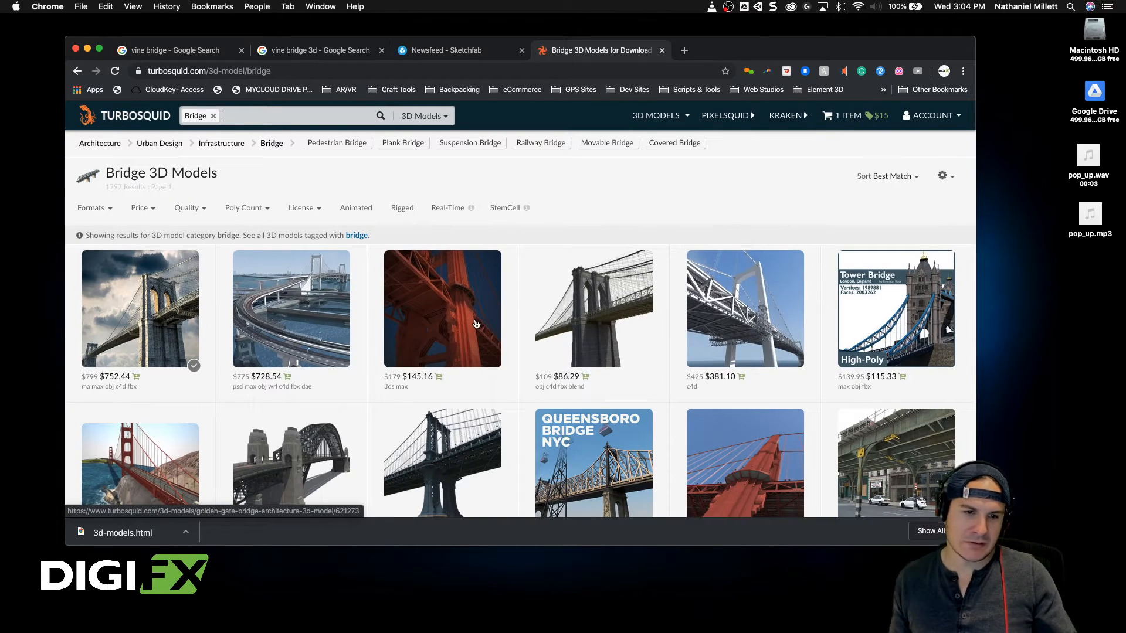
# Step: Look over the TurboSquid bridge models and refine the search with the keyword "vine"
pyautogui.moveTo(486, 323)
pyautogui.scroll(-5, 631, 226)
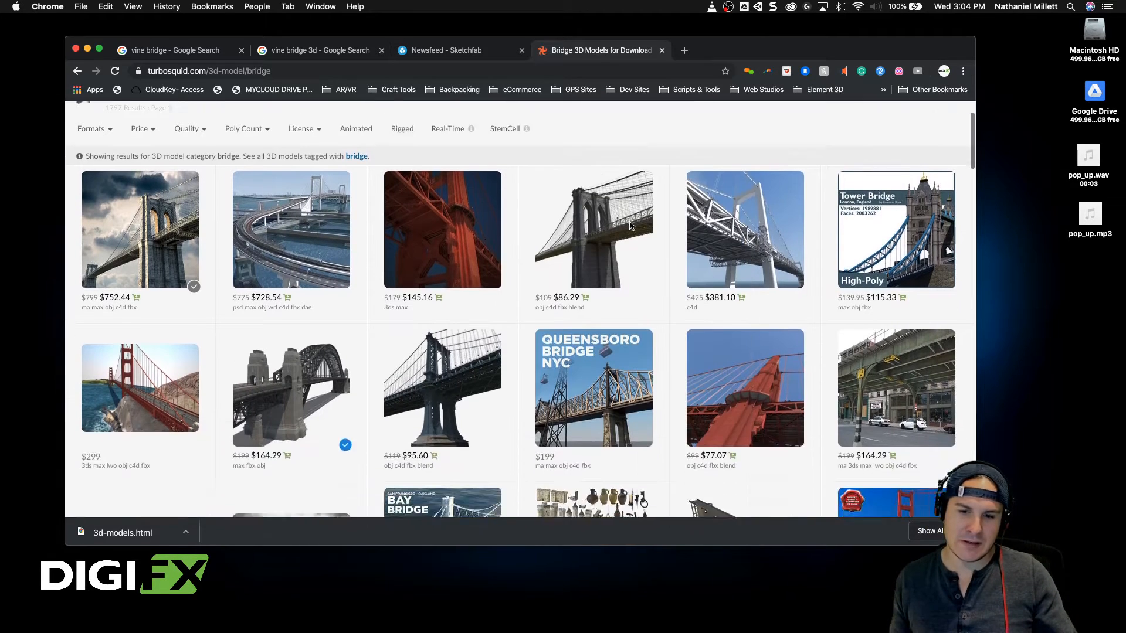
pyautogui.moveTo(630, 226)
pyautogui.scroll(-5, 630, 227)
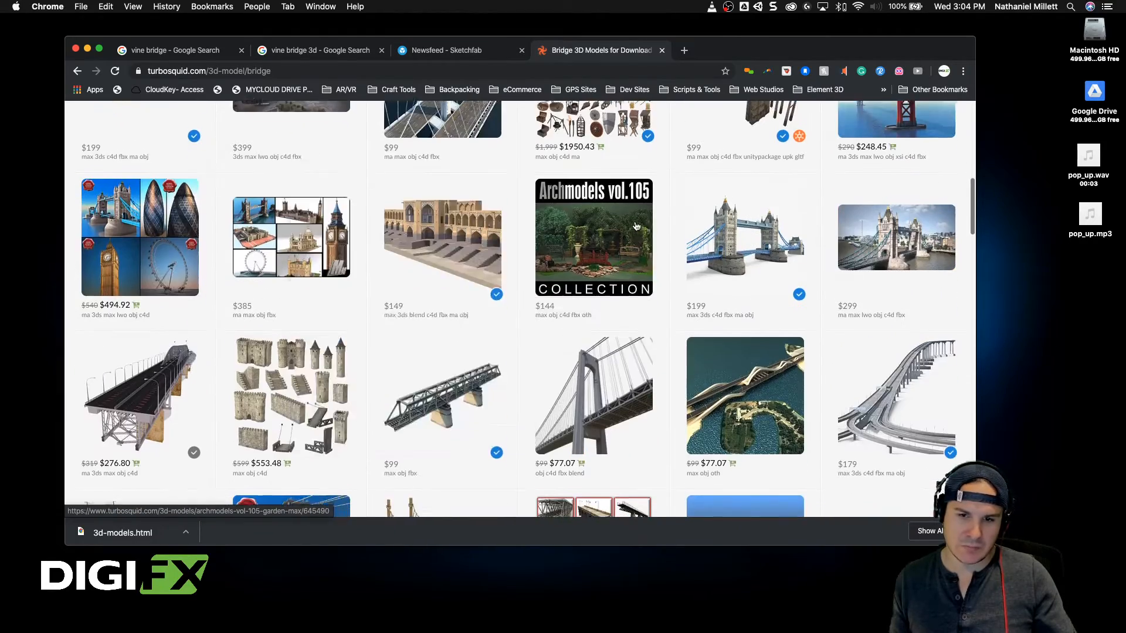
pyautogui.scroll(10, 637, 227)
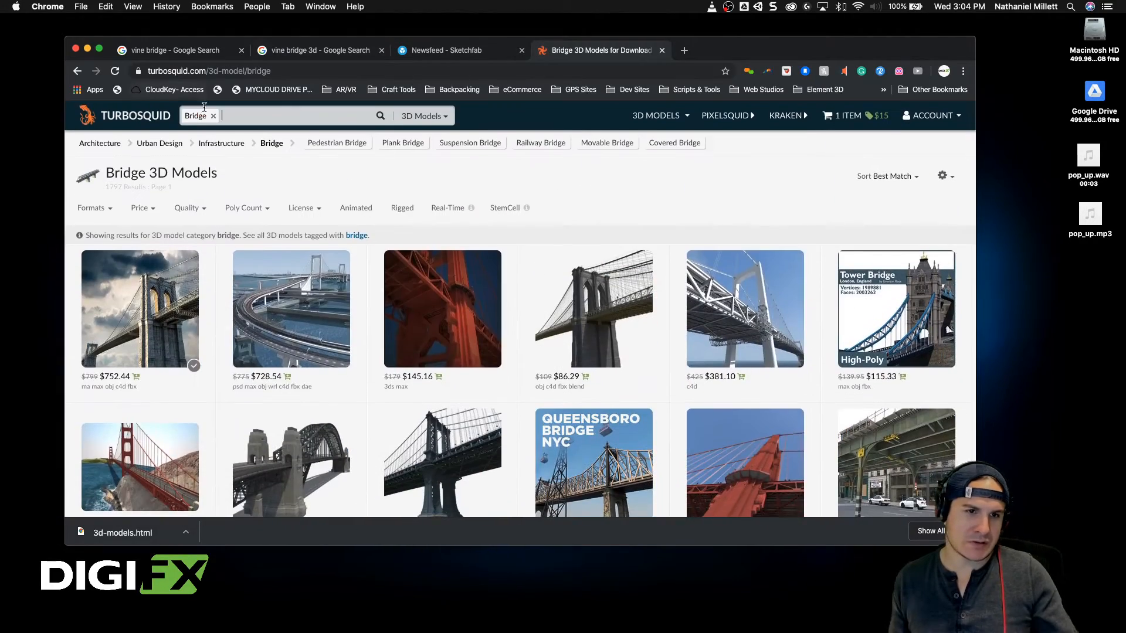
pyautogui.write('ne')
pyautogui.press('Return')
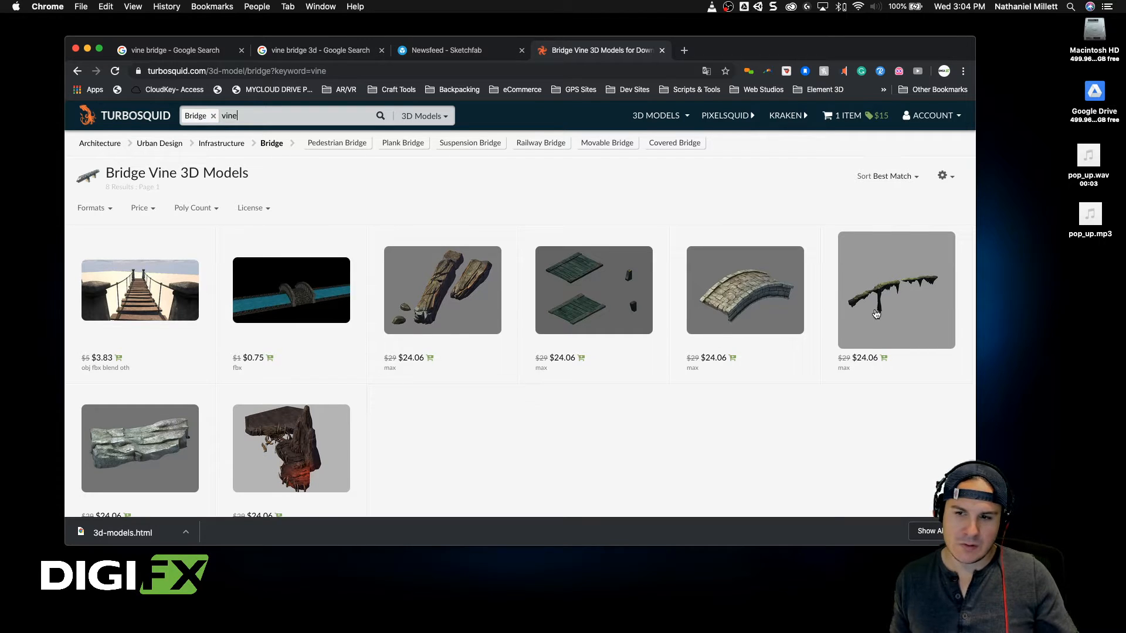
# Step: Open the Dragon Hall - Stone Bridge 01 model and look through its preview images, ending on the first one
pyautogui.moveTo(884, 301)
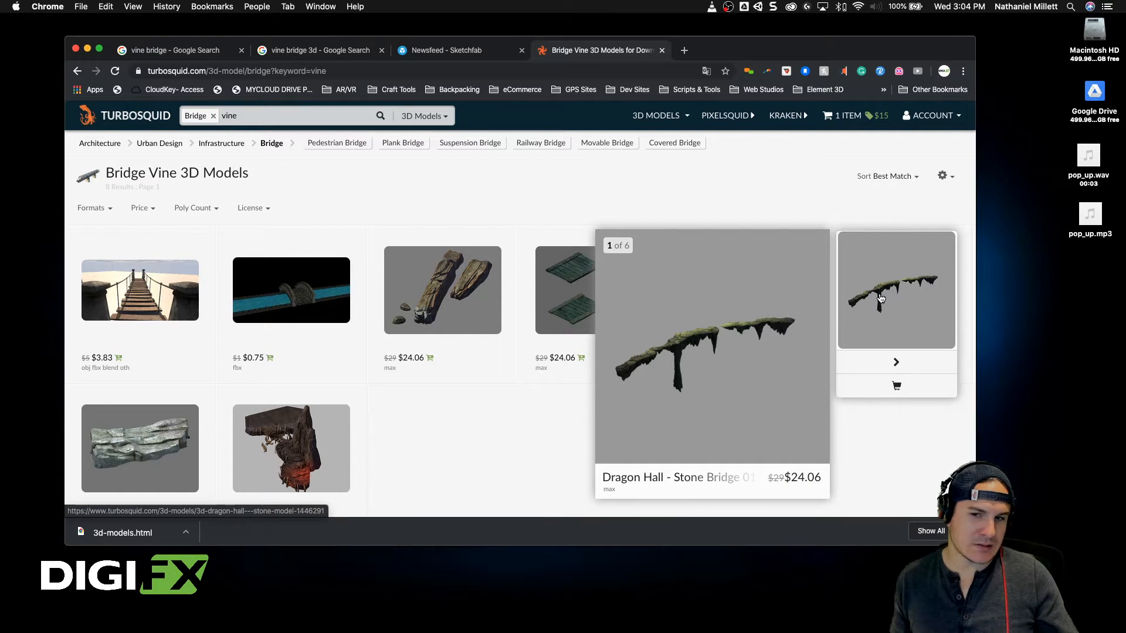
pyautogui.click(881, 299)
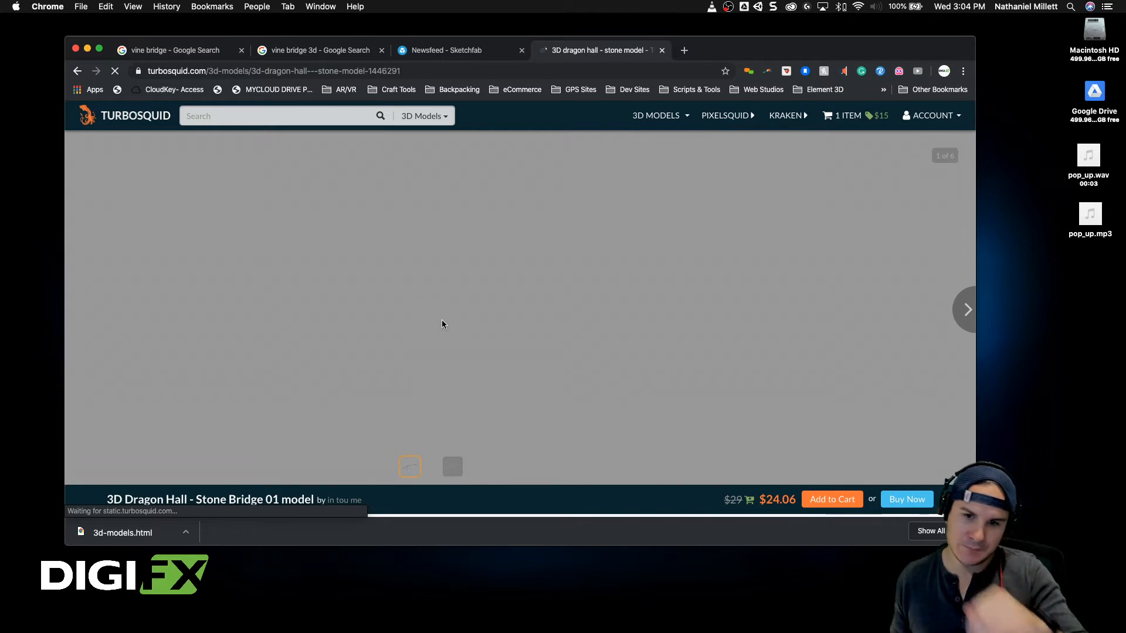
pyautogui.scroll(-5, 433, 329)
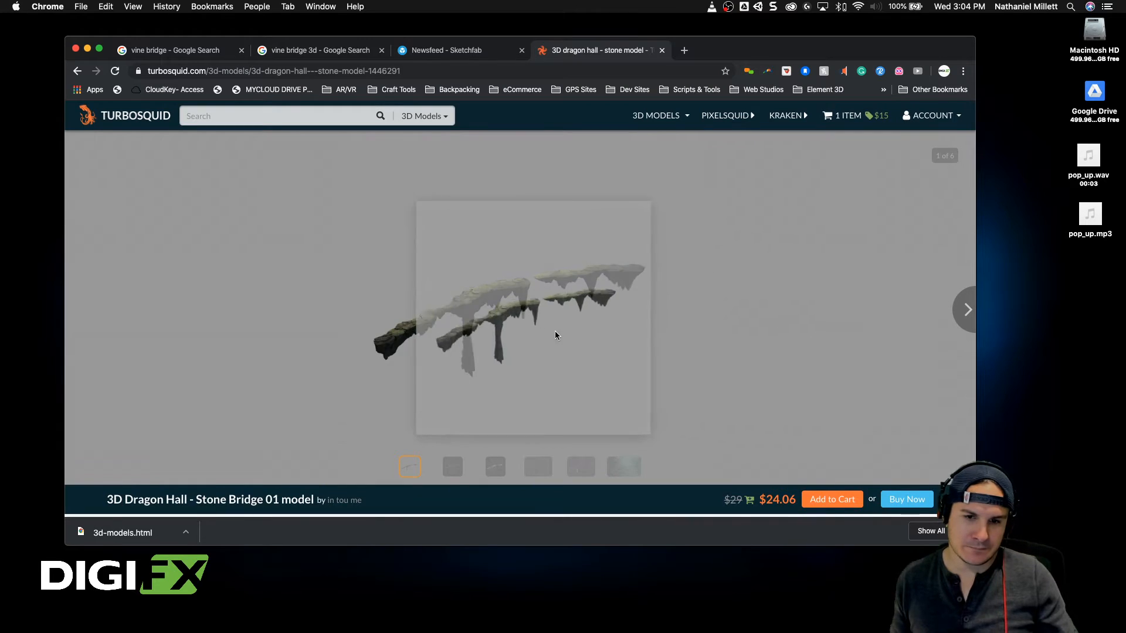
pyautogui.click(452, 469)
pyautogui.click(500, 467)
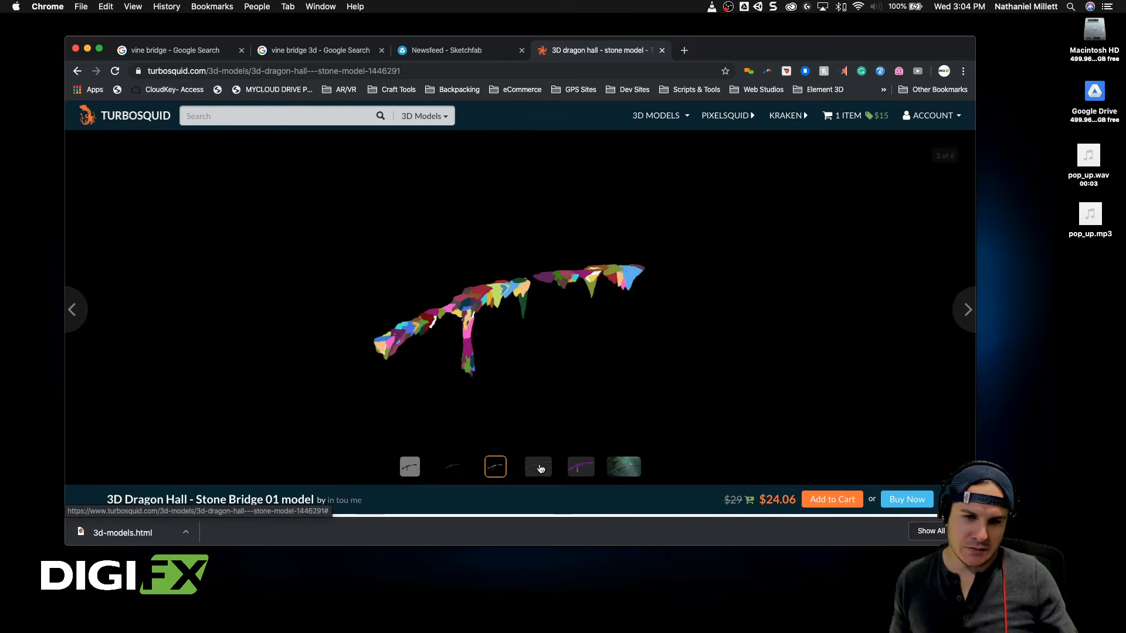
pyautogui.click(586, 467)
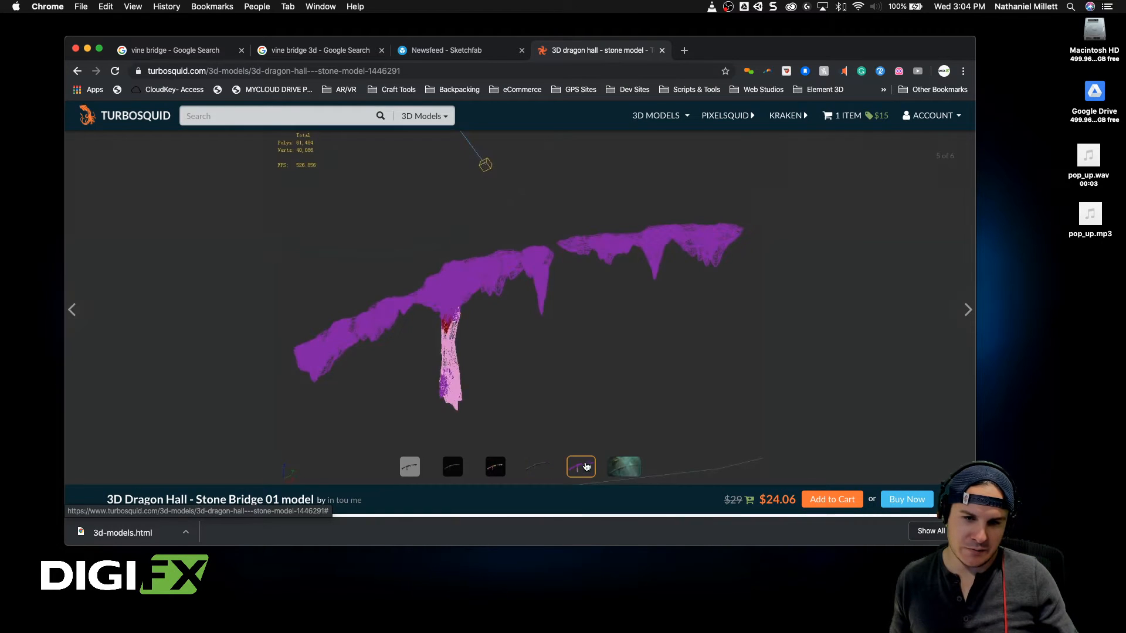
pyautogui.click(621, 471)
pyautogui.click(410, 466)
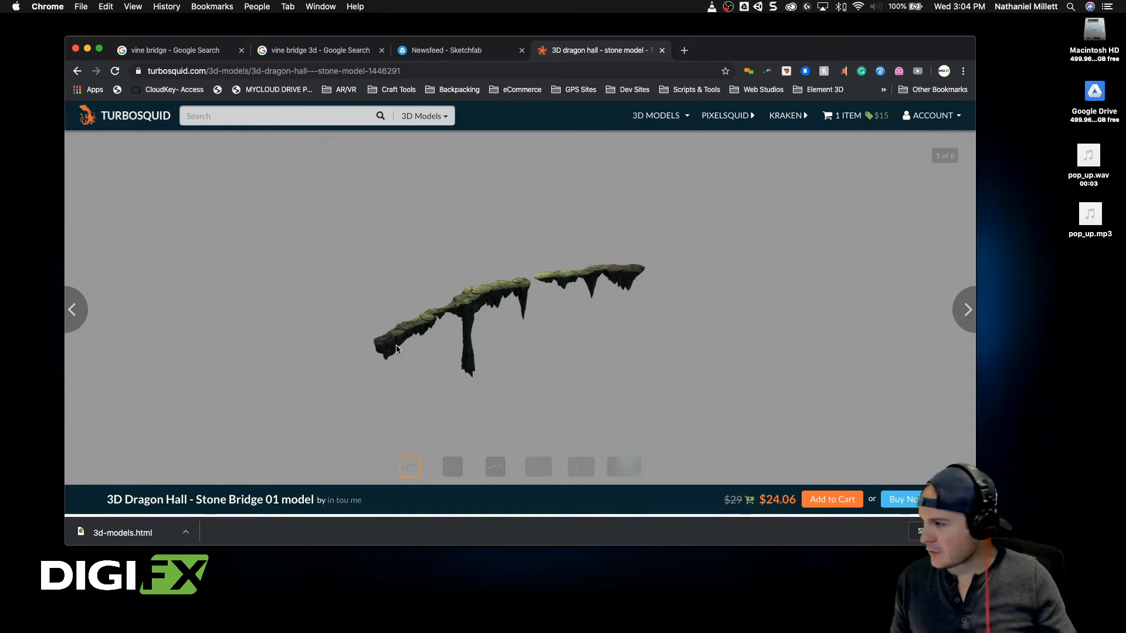
pyautogui.moveTo(455, 317); pyautogui.dragTo(502, 290)
# Step: Review the stone bridge's description, related products and the artist's other models
pyautogui.scroll(-5, 854, 460)
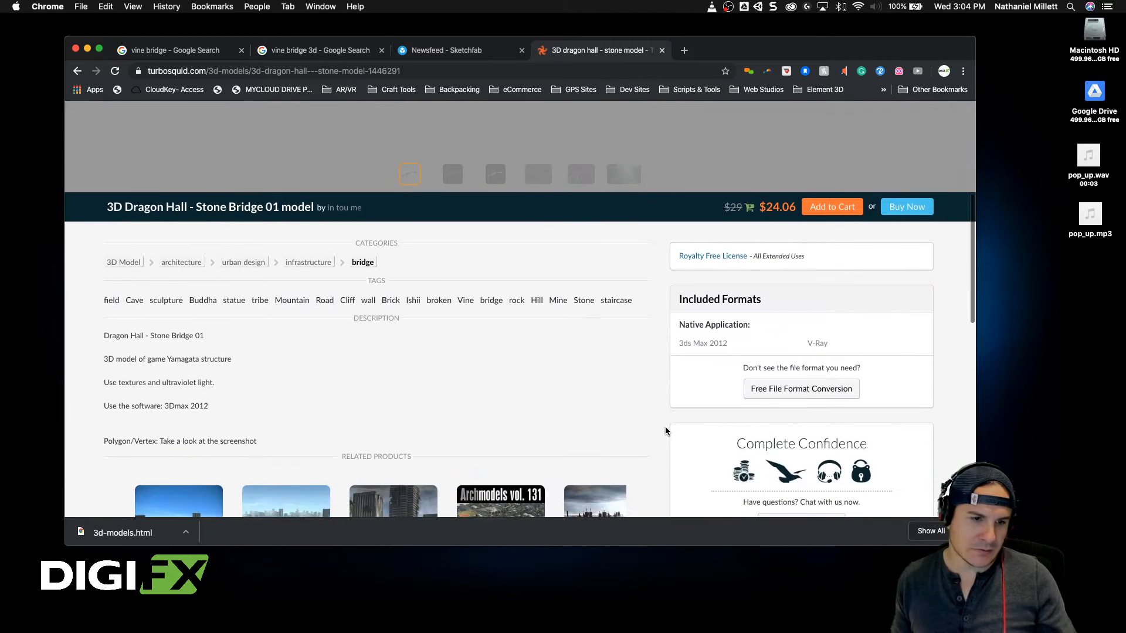
pyautogui.scroll(-5, 616, 420)
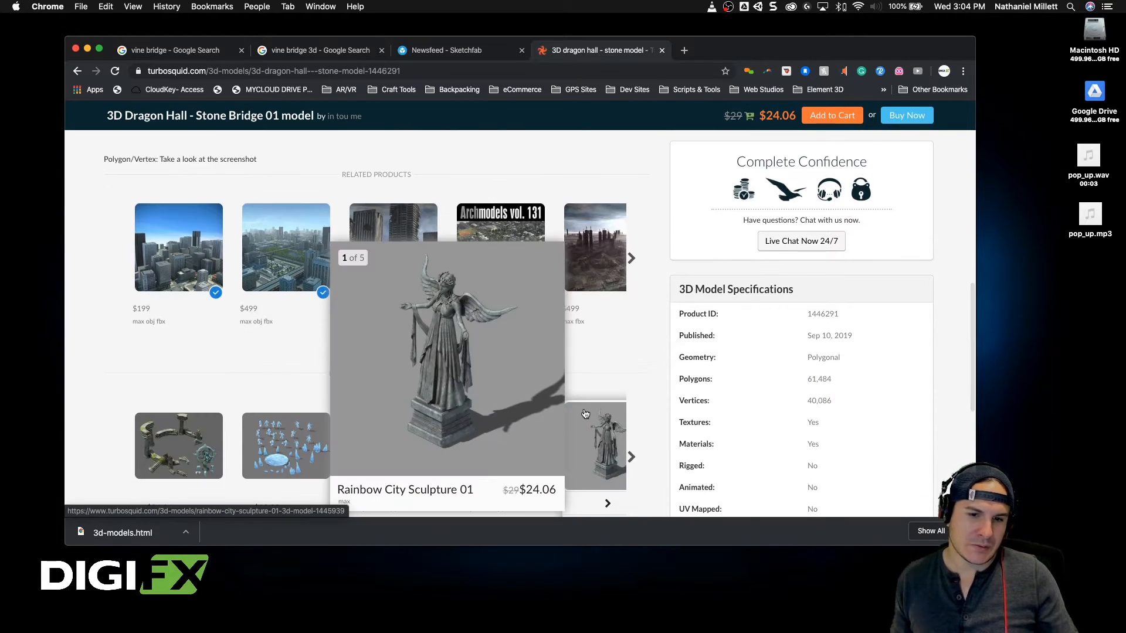
pyautogui.scroll(-6, 584, 411)
pyautogui.scroll(3, 583, 409)
pyautogui.moveTo(203, 302)
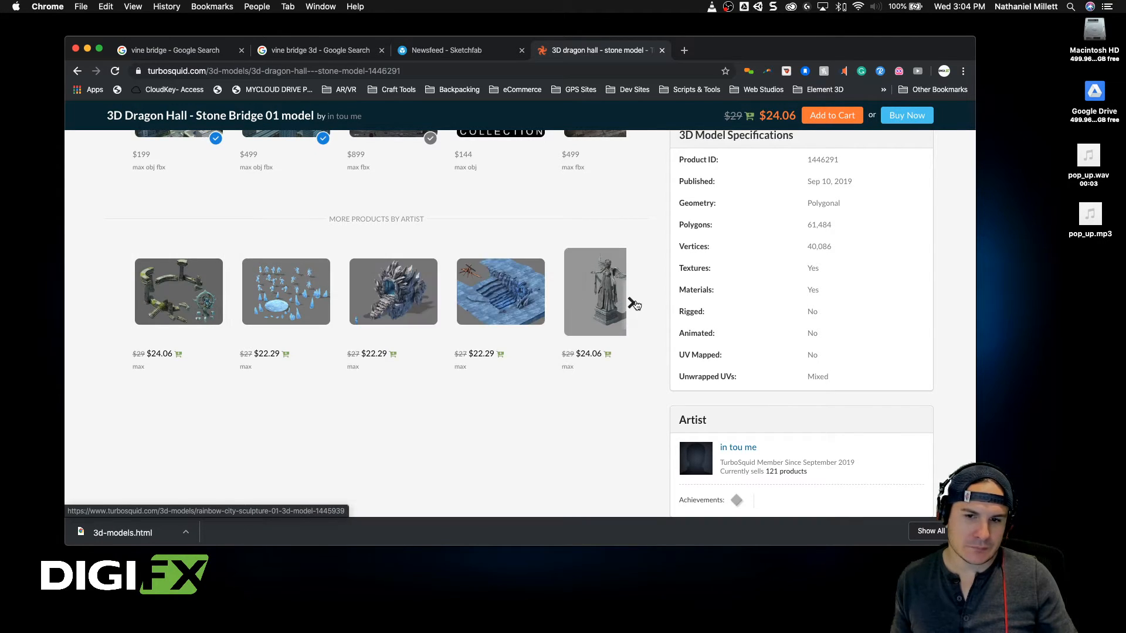
pyautogui.click(635, 305)
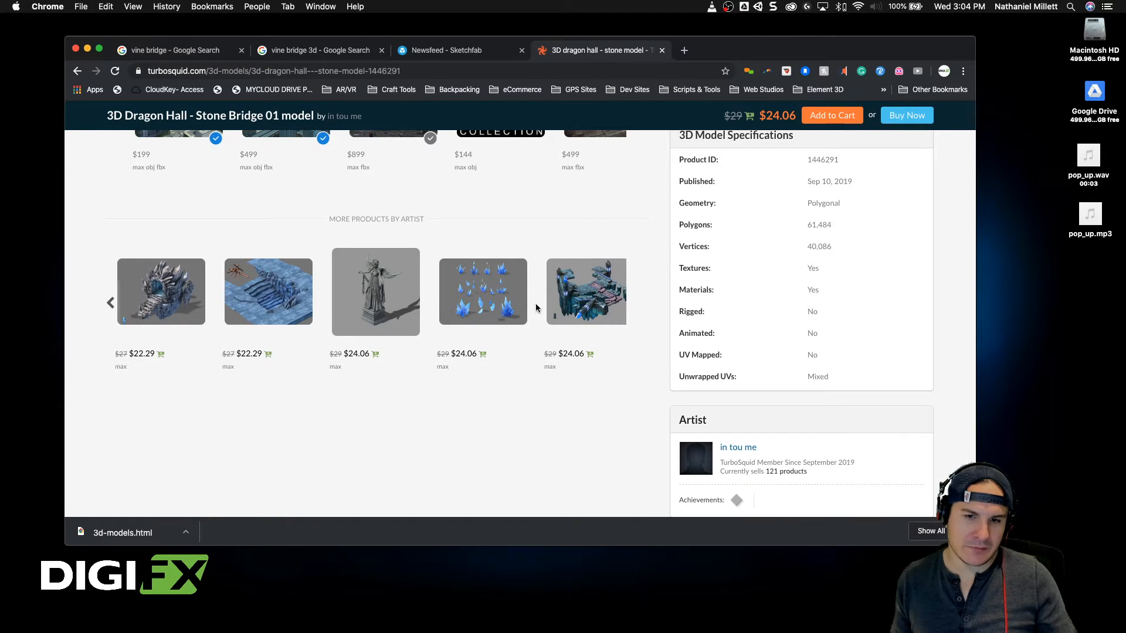
pyautogui.scroll(15, 536, 309)
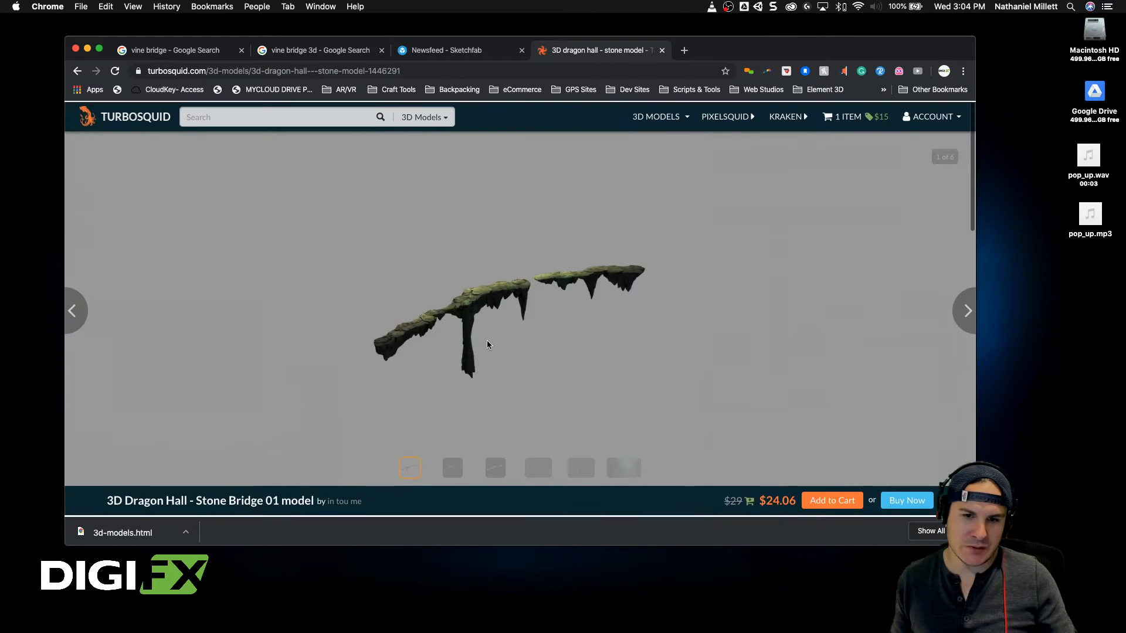
# Step: Examine the stone bridge's model specifications and its included file formats
pyautogui.scroll(-5, 481, 338)
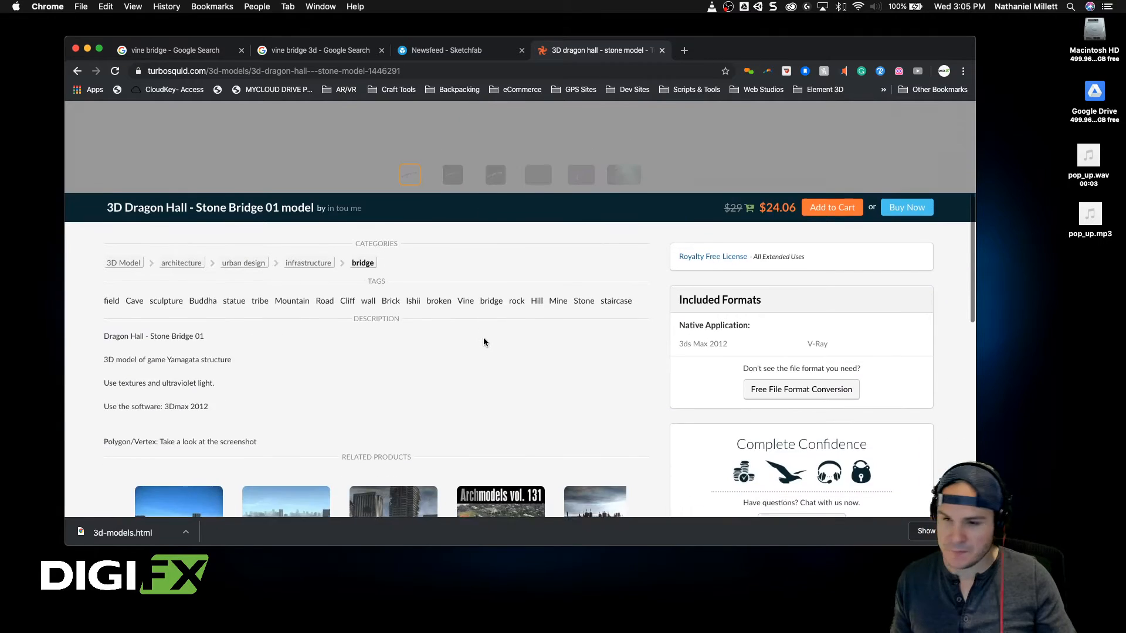
pyautogui.scroll(3, 485, 339)
pyautogui.scroll(-5, 487, 343)
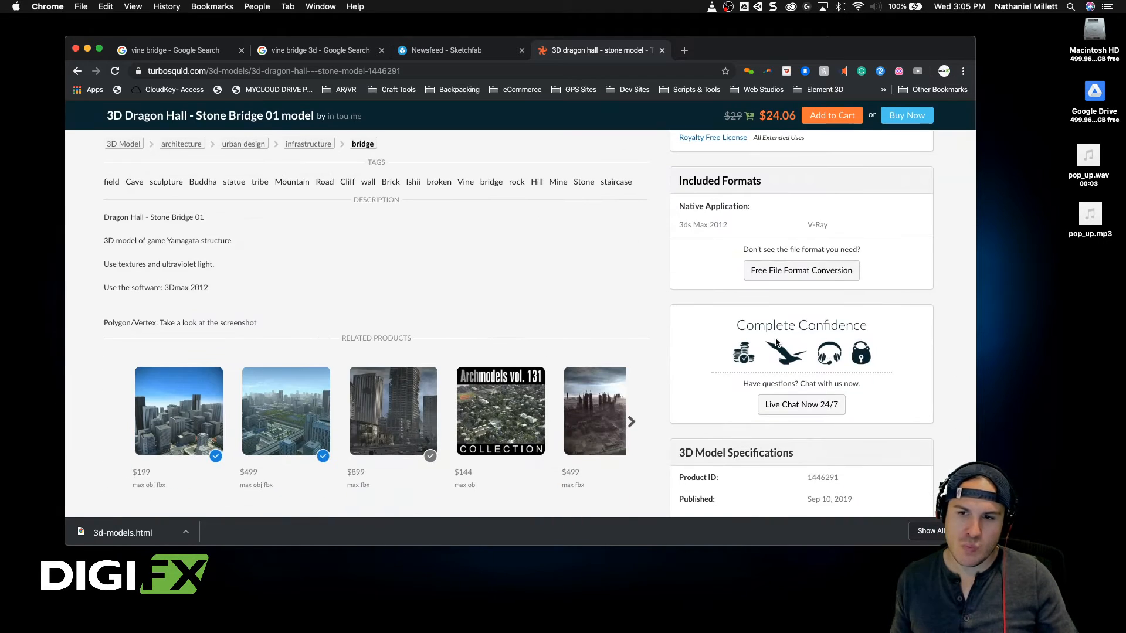
pyautogui.scroll(-6, 776, 343)
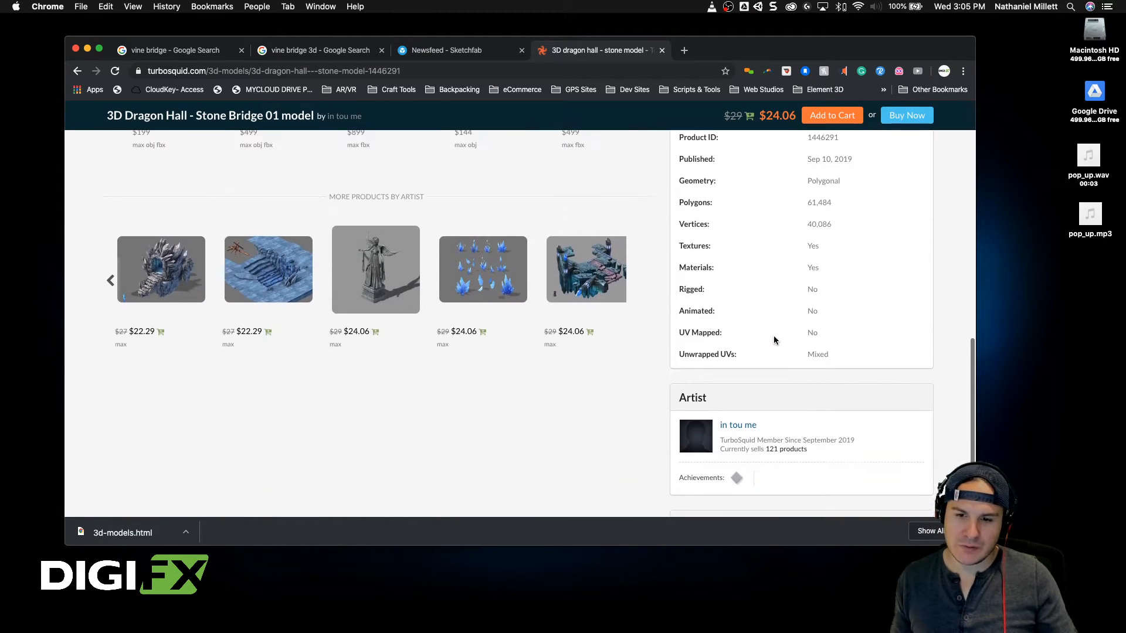
pyautogui.scroll(4, 774, 339)
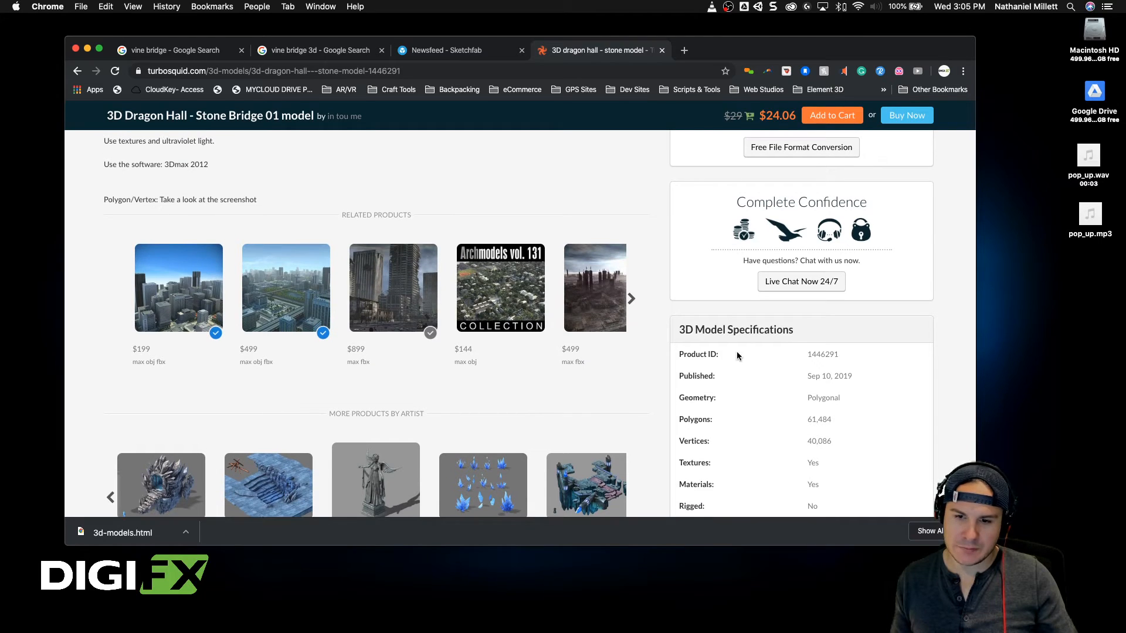
pyautogui.scroll(3, 736, 351)
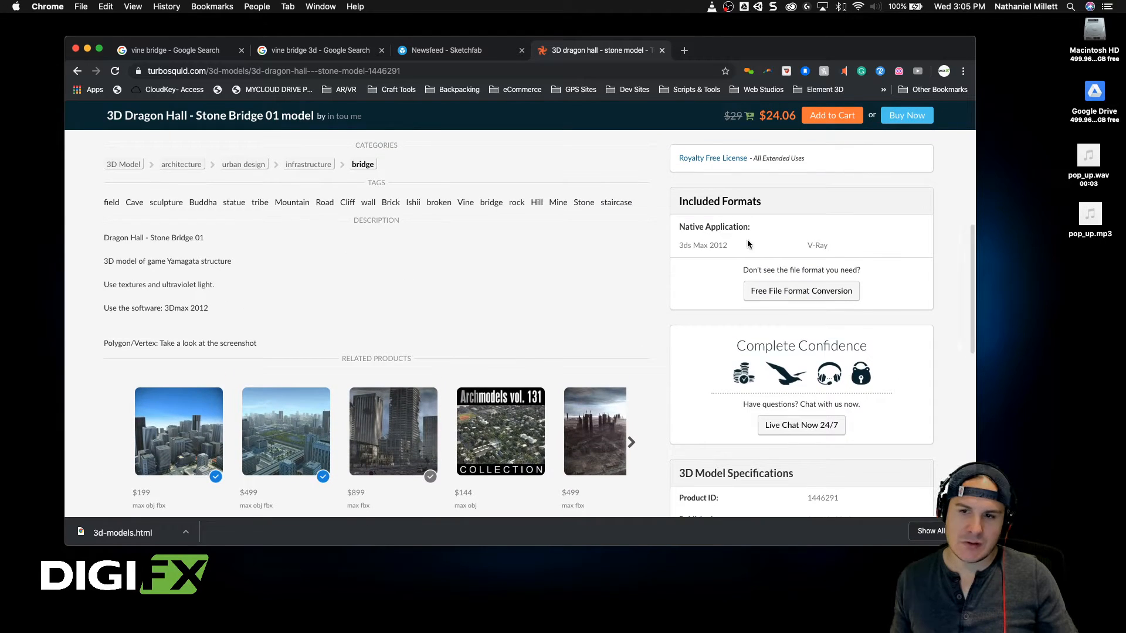
pyautogui.moveTo(727, 245); pyautogui.dragTo(681, 246)
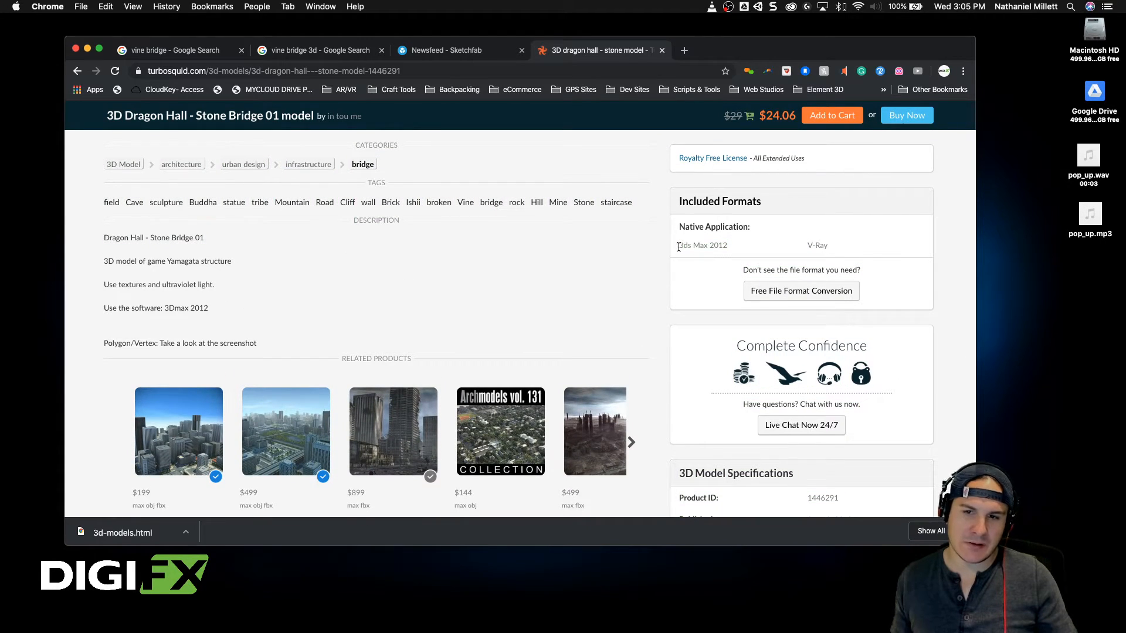
pyautogui.scroll(6, 590, 269)
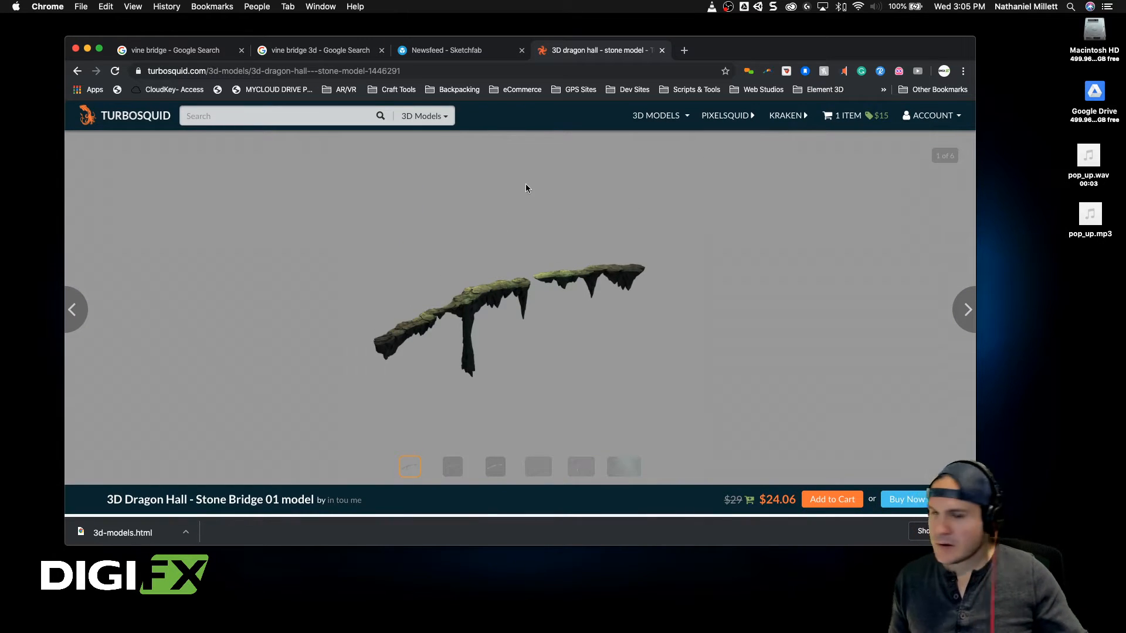
# Step: Compare the stone bridge preview with its details and highlight the 3ds Max 2012 native format
pyautogui.scroll(1, 505, 277)
pyautogui.scroll(-12, 506, 278)
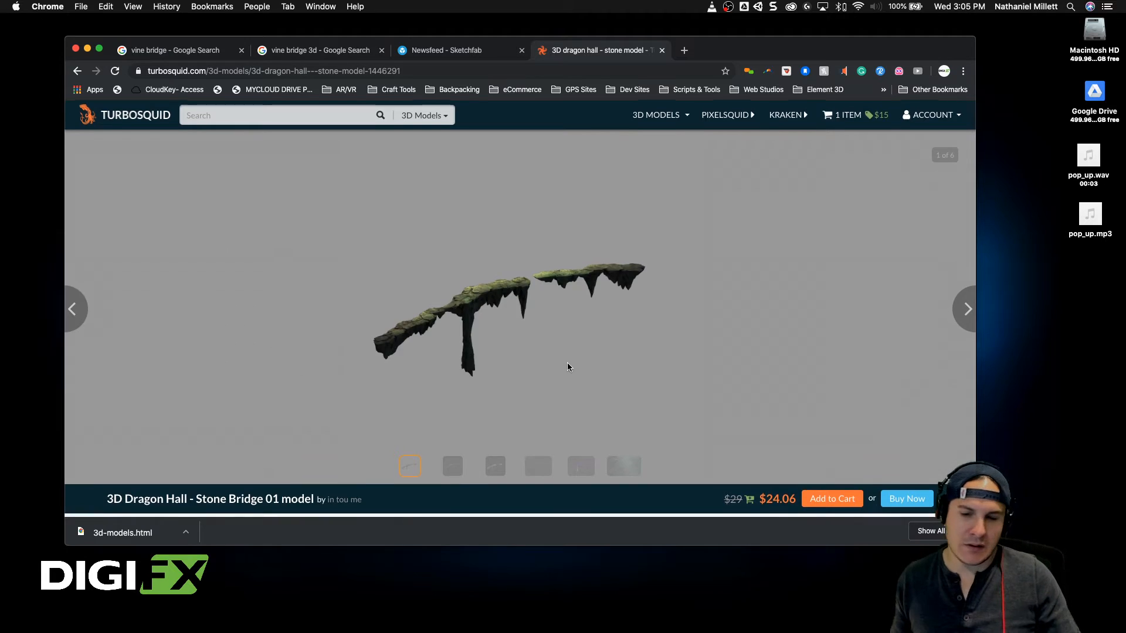
pyautogui.scroll(5, 721, 314)
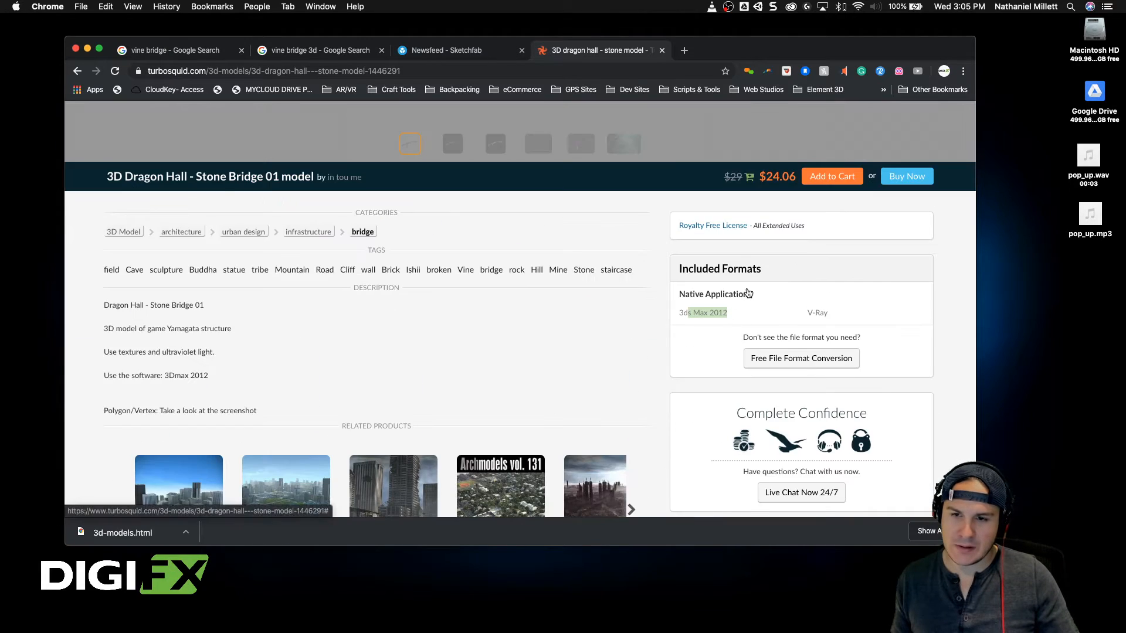
pyautogui.scroll(-3, 751, 297)
pyautogui.scroll(3, 774, 302)
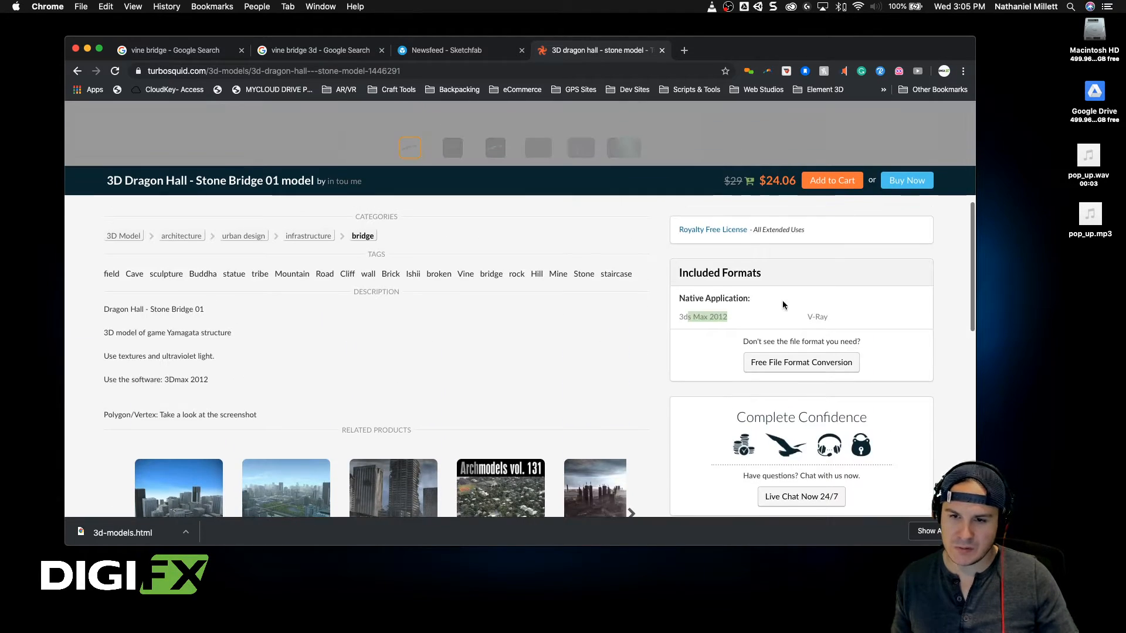
pyautogui.click(737, 322)
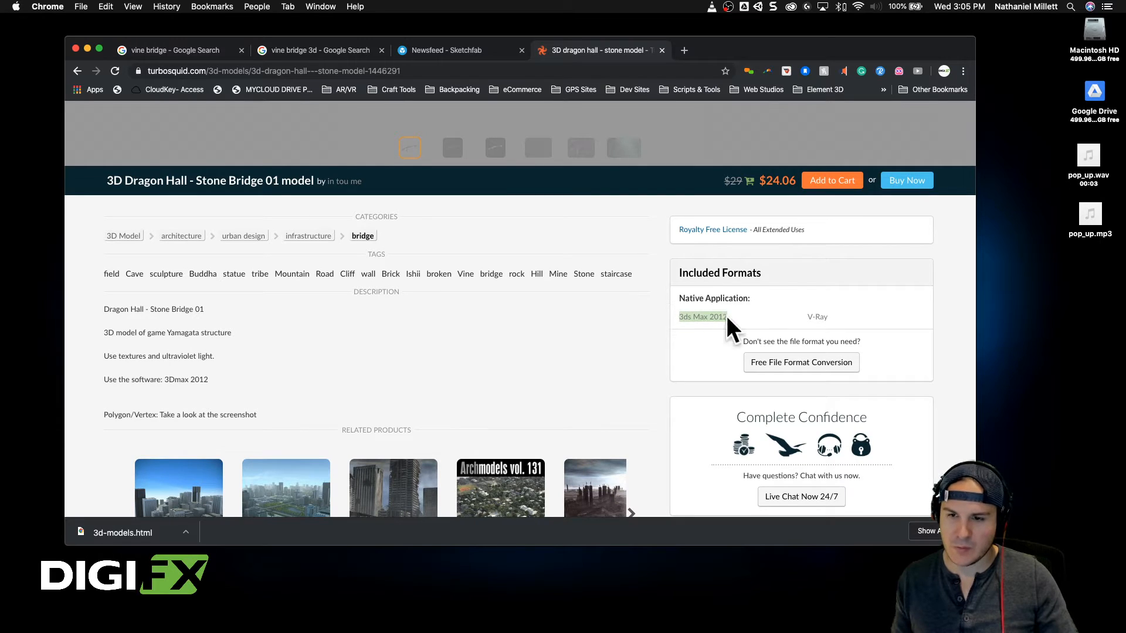
pyautogui.scroll(1, 698, 331)
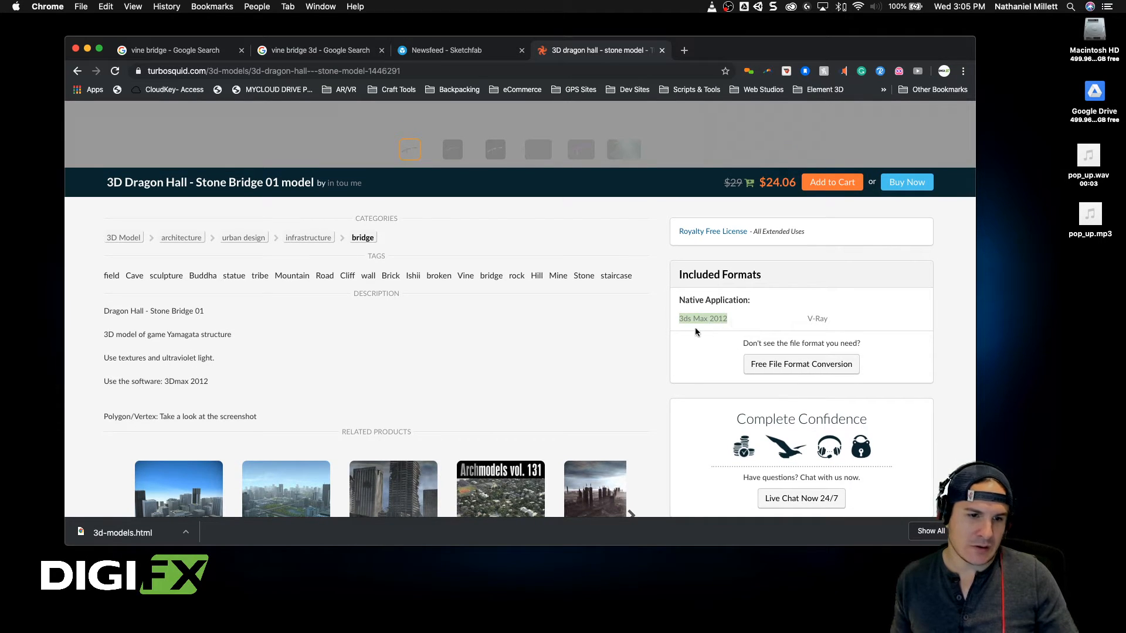
# Step: Recheck the stone bridge's included formats, related products and specifications, and return to its preview images
pyautogui.click(743, 322)
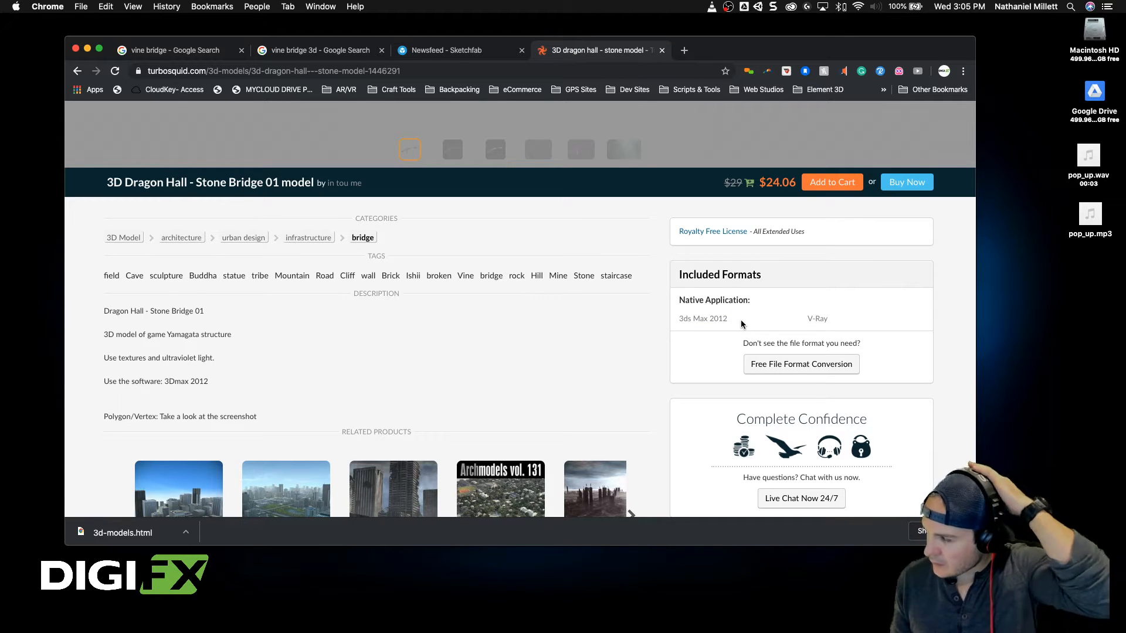
pyautogui.scroll(-3, 741, 324)
pyautogui.moveTo(375, 592)
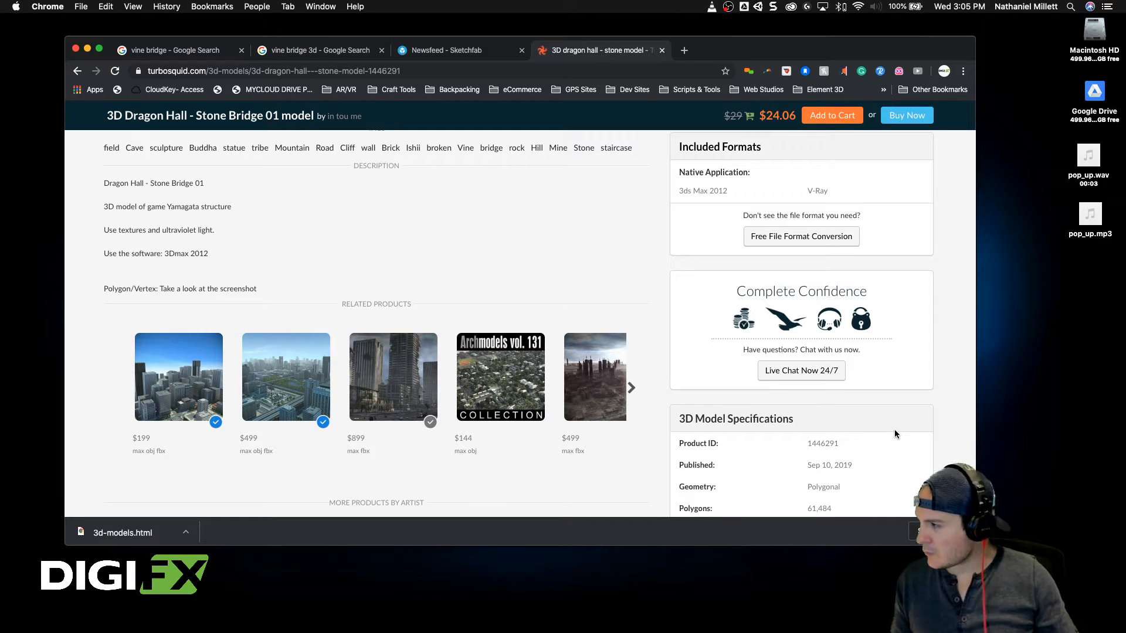
pyautogui.scroll(4, 511, 468)
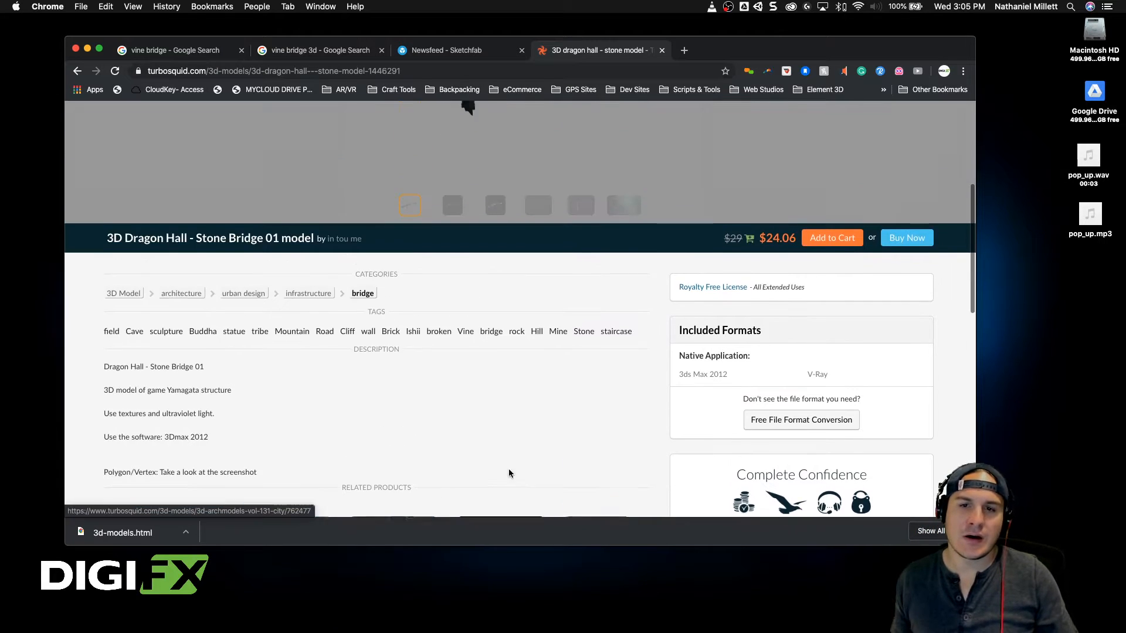
pyautogui.scroll(5, 508, 469)
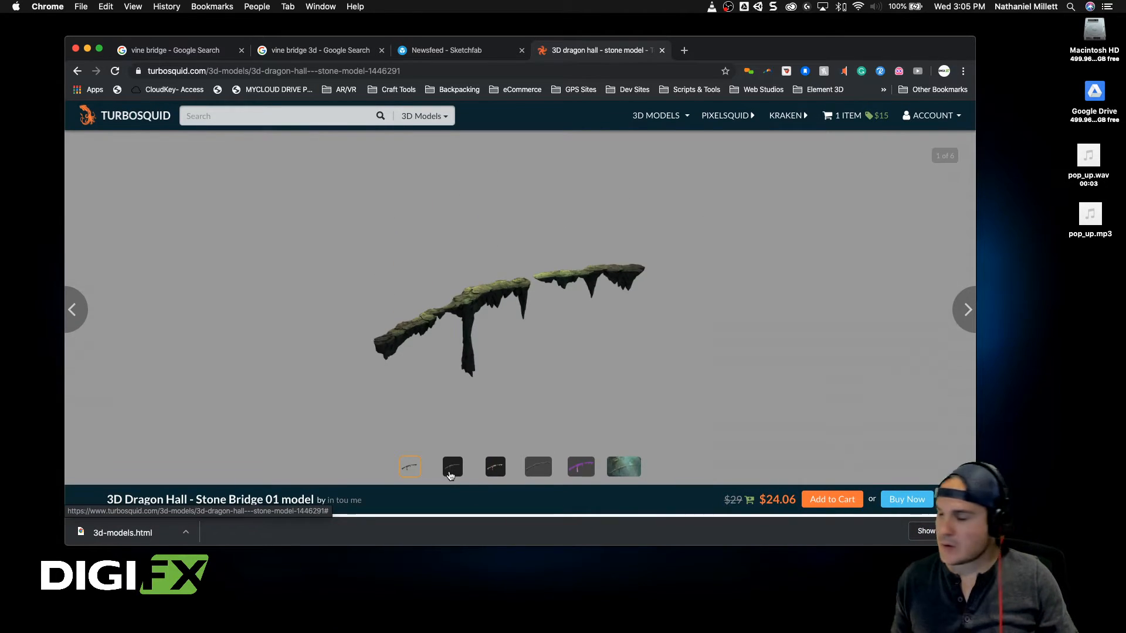
# Step: Look through the stone bridge's next preview images and highlight "Stone Bridge" in the model title
pyautogui.click(450, 469)
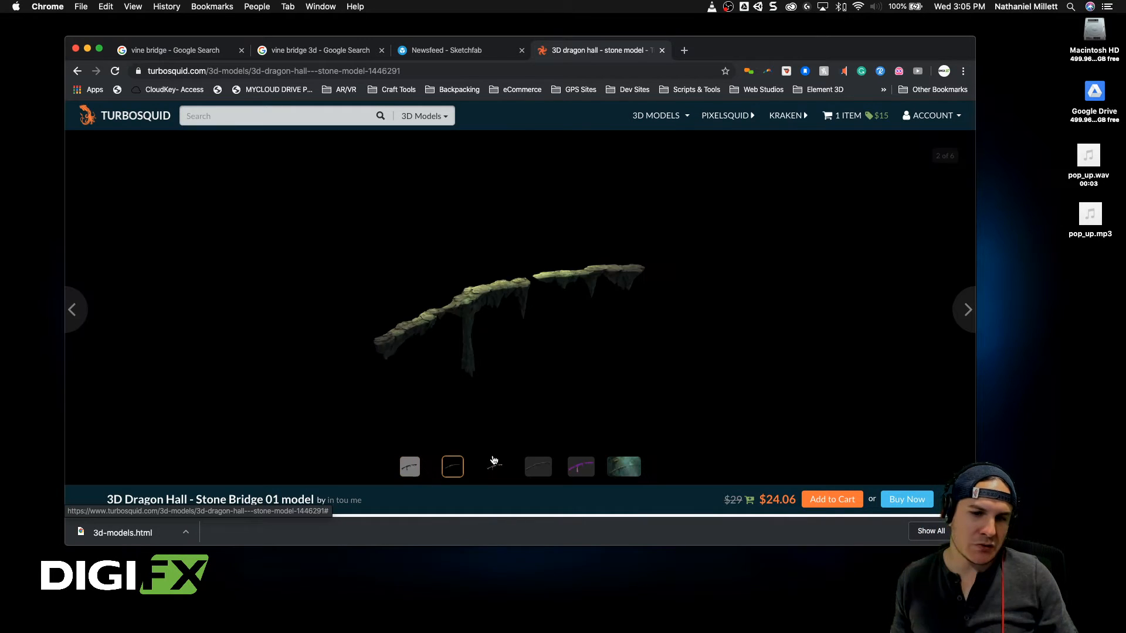
pyautogui.click(497, 468)
pyautogui.scroll(-5, 361, 394)
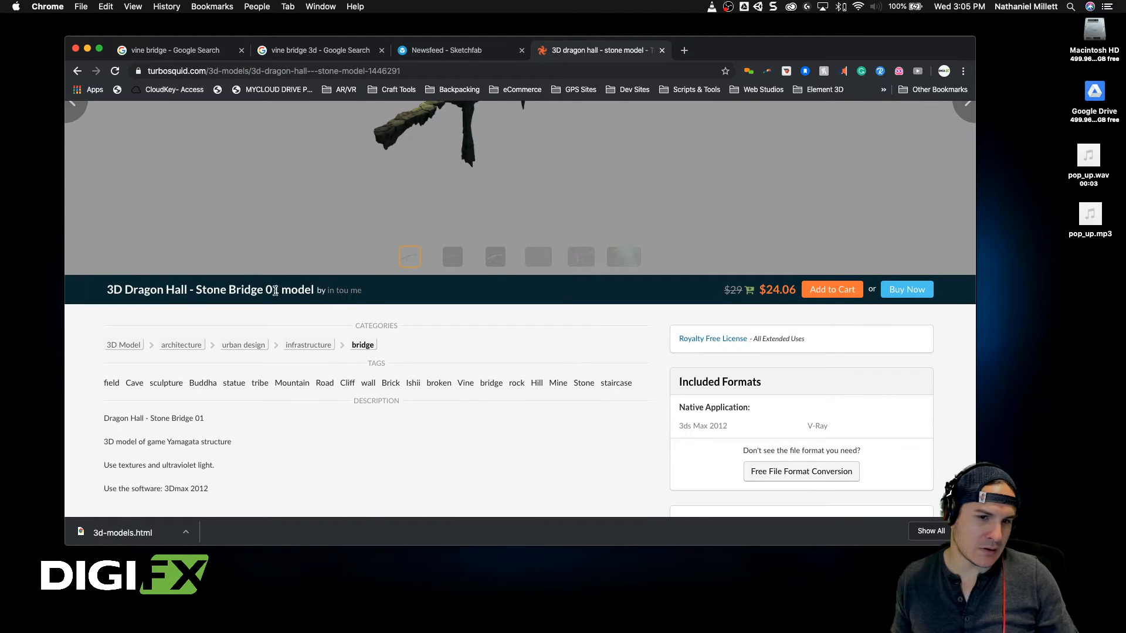
pyautogui.moveTo(266, 292); pyautogui.dragTo(219, 288)
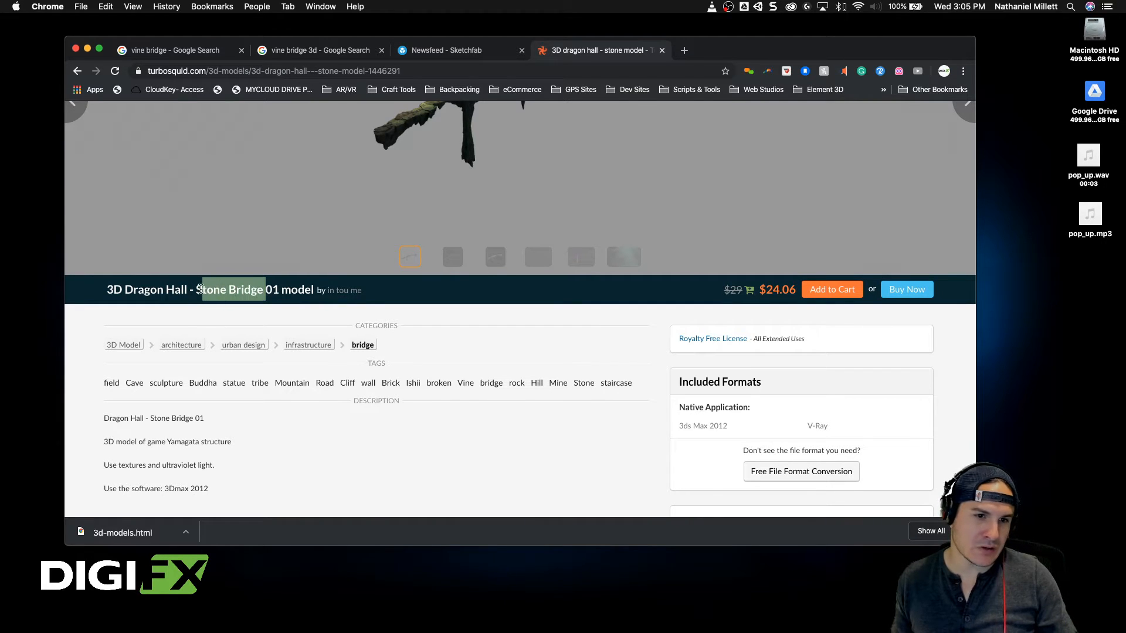
pyautogui.scroll(5, 199, 290)
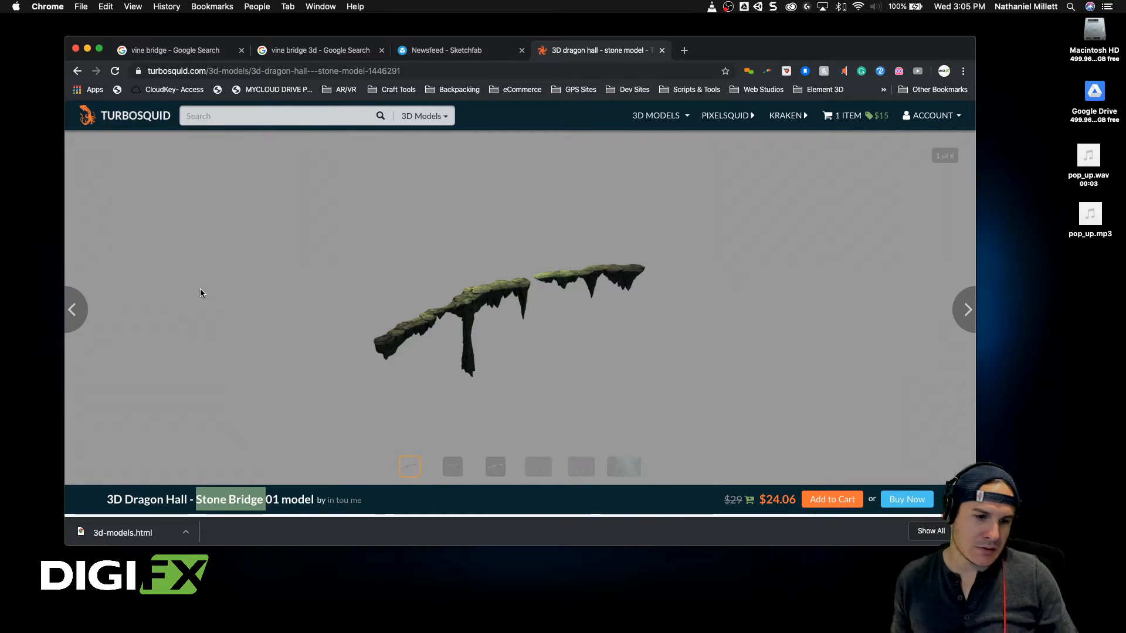
# Step: Search Google Images for "3d Stone Bridge" in a new browser tab
pyautogui.click(684, 50)
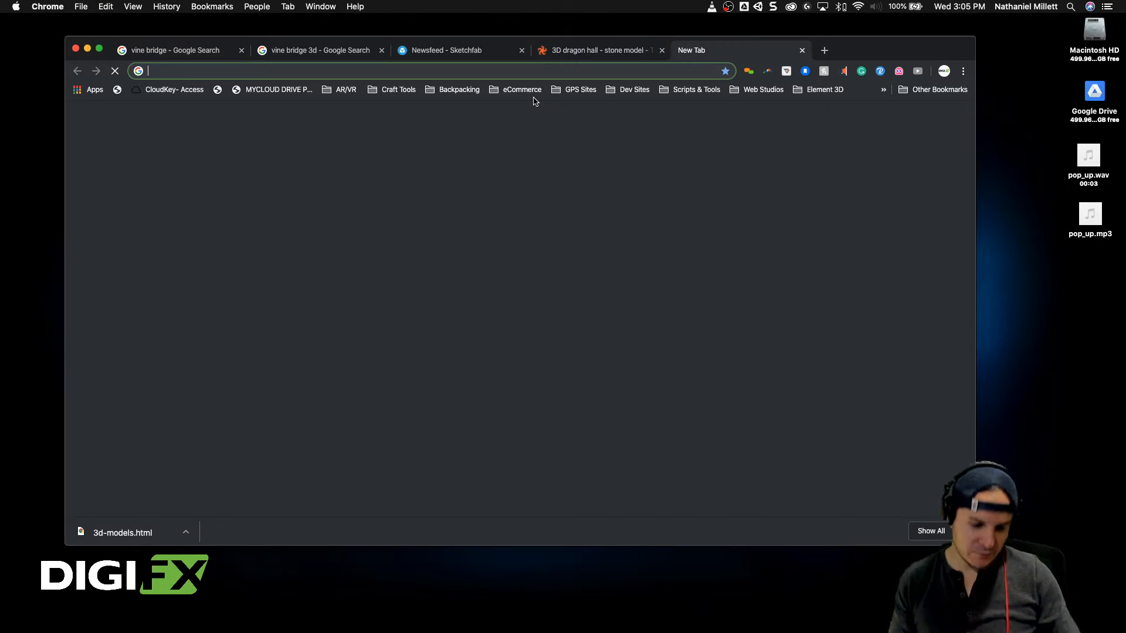
pyautogui.write('3d Stone Bridge')
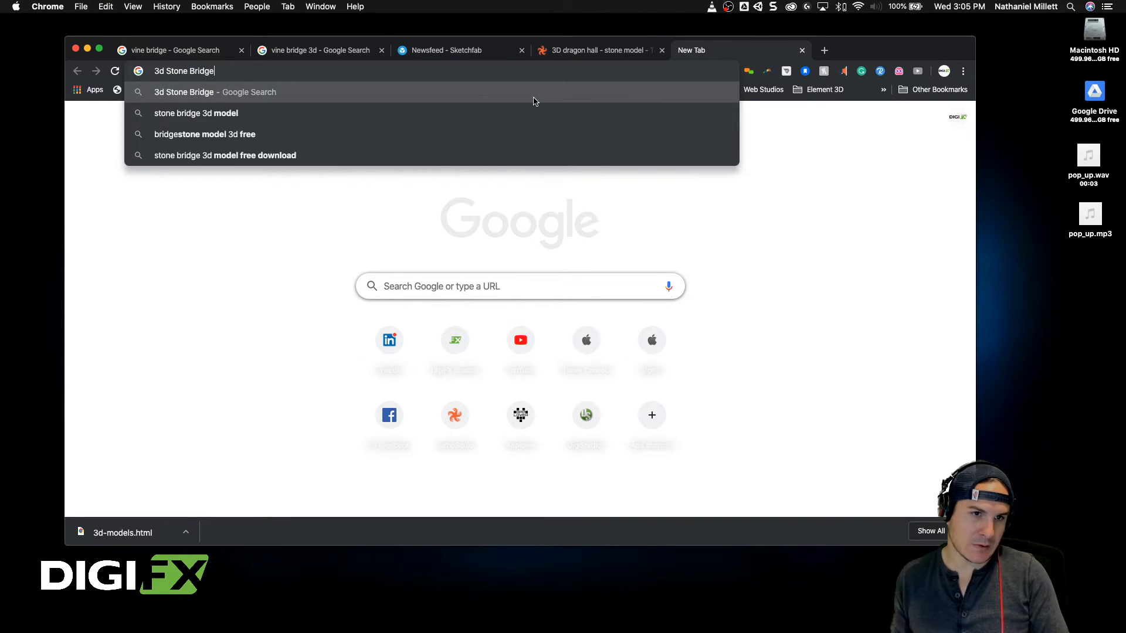
pyautogui.press('Return')
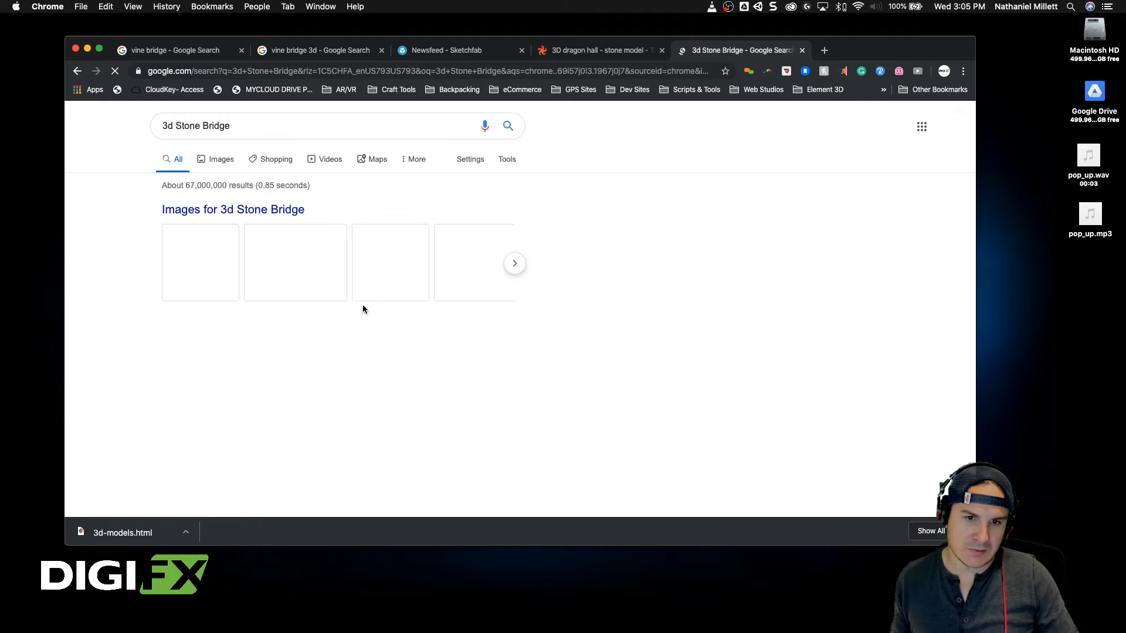
pyautogui.click(220, 161)
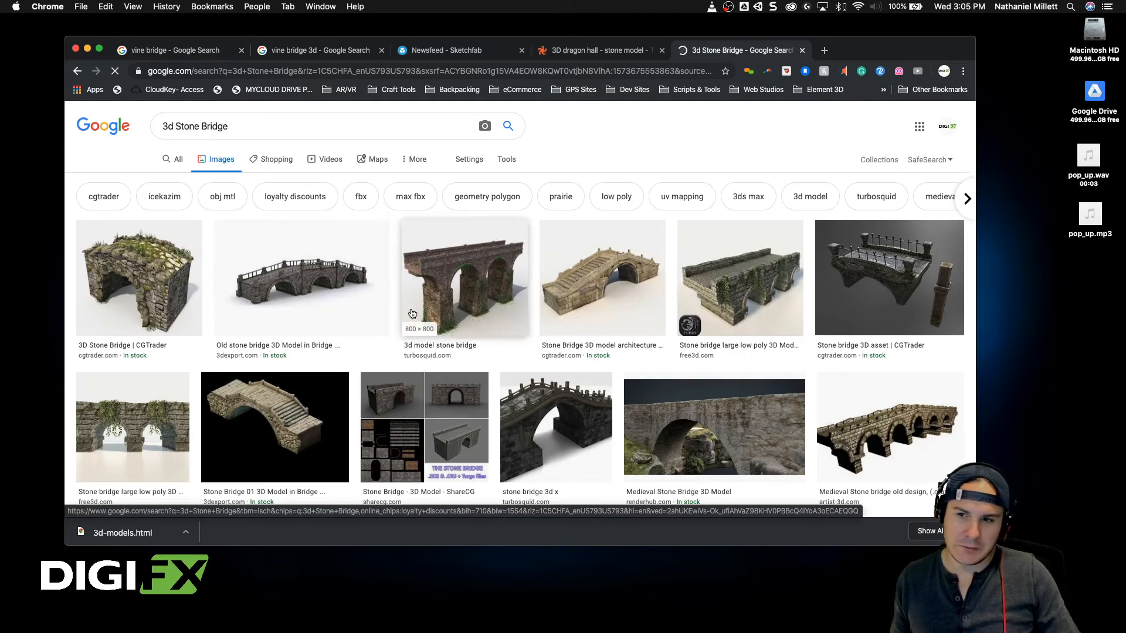
# Step: Browse the stone bridge image results for 3D models that could suit the scene
pyautogui.scroll(-10, 413, 314)
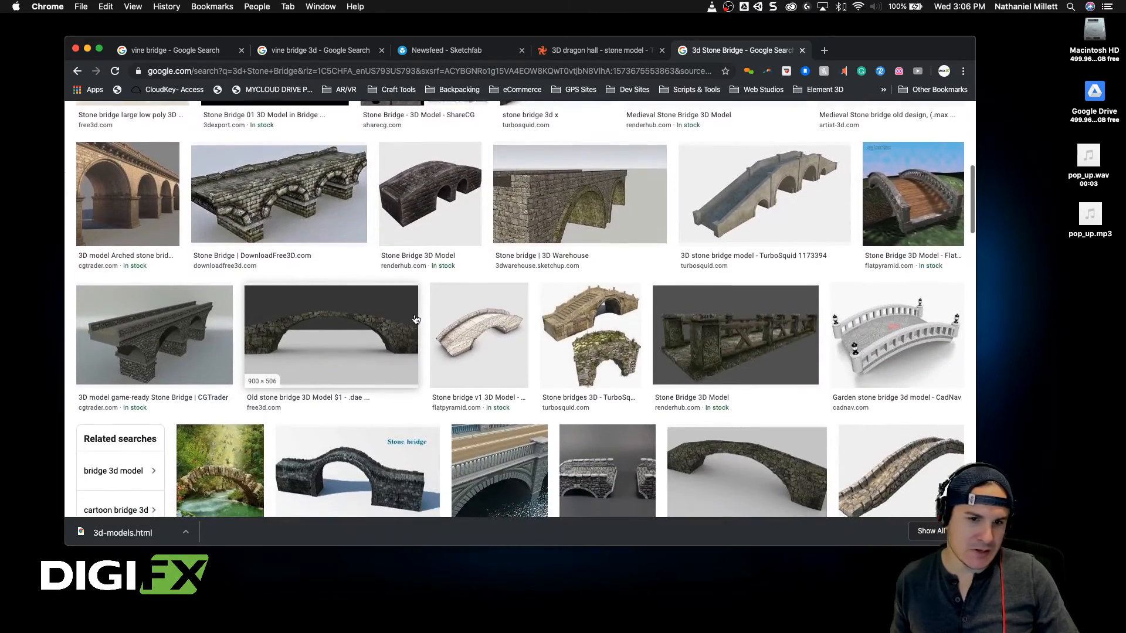
pyautogui.scroll(-10, 415, 319)
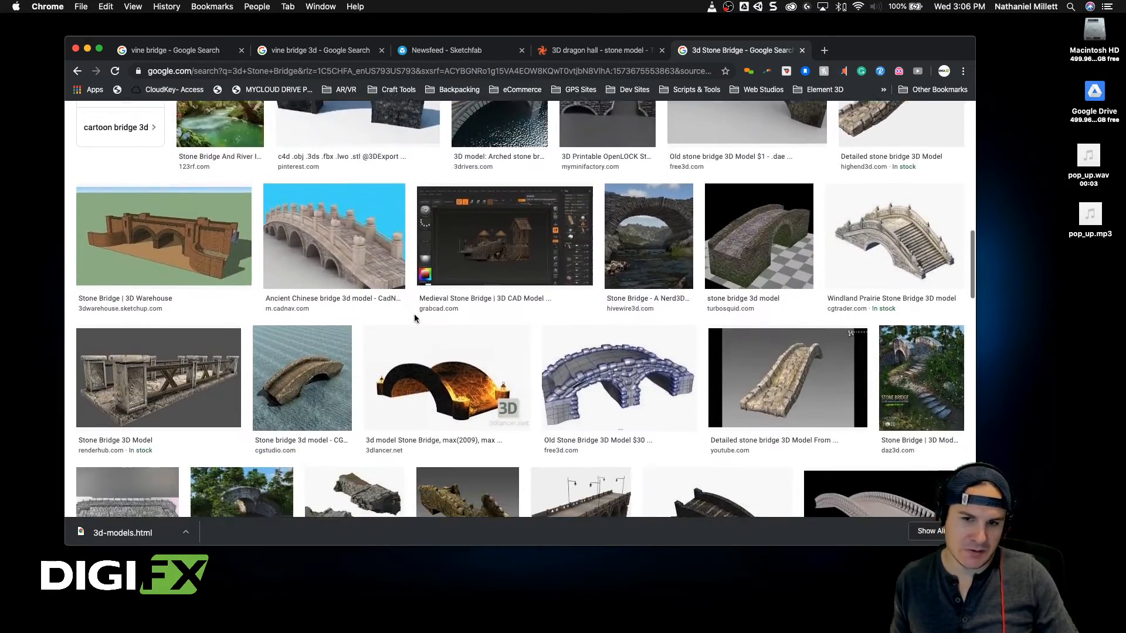
pyautogui.scroll(-7, 415, 319)
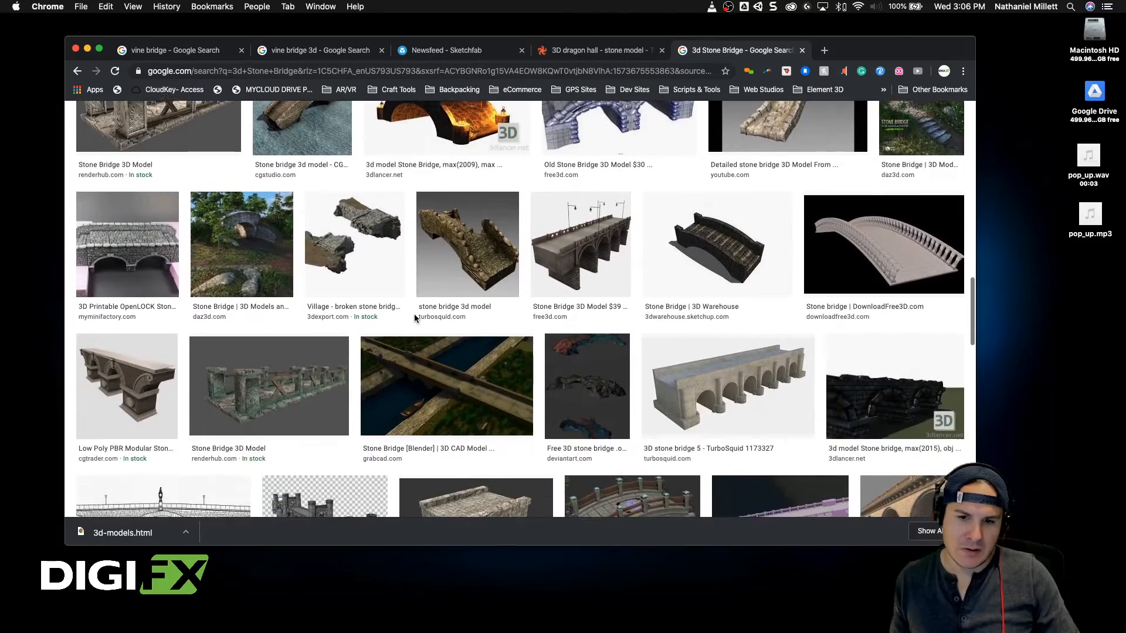
pyautogui.scroll(-9, 414, 319)
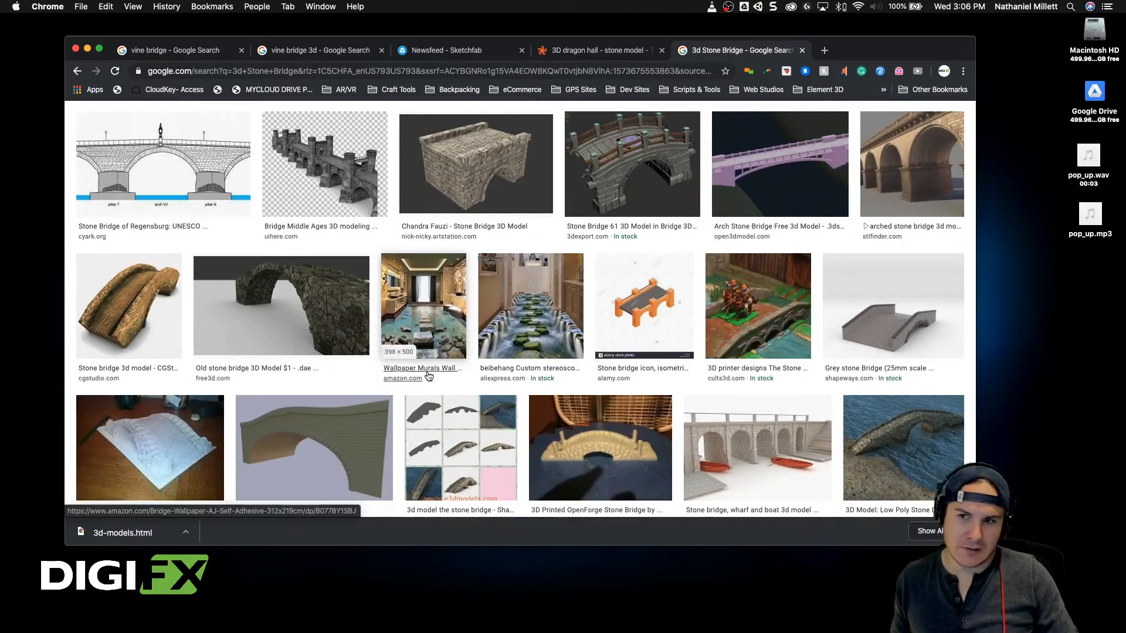
pyautogui.scroll(-10, 391, 328)
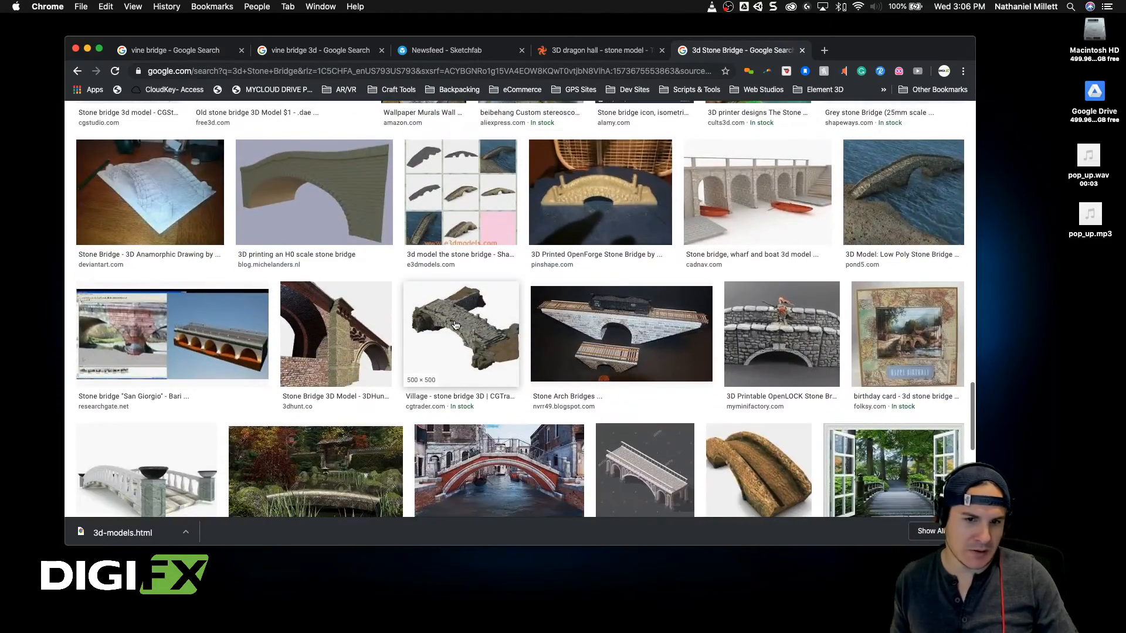
pyautogui.scroll(-10, 456, 325)
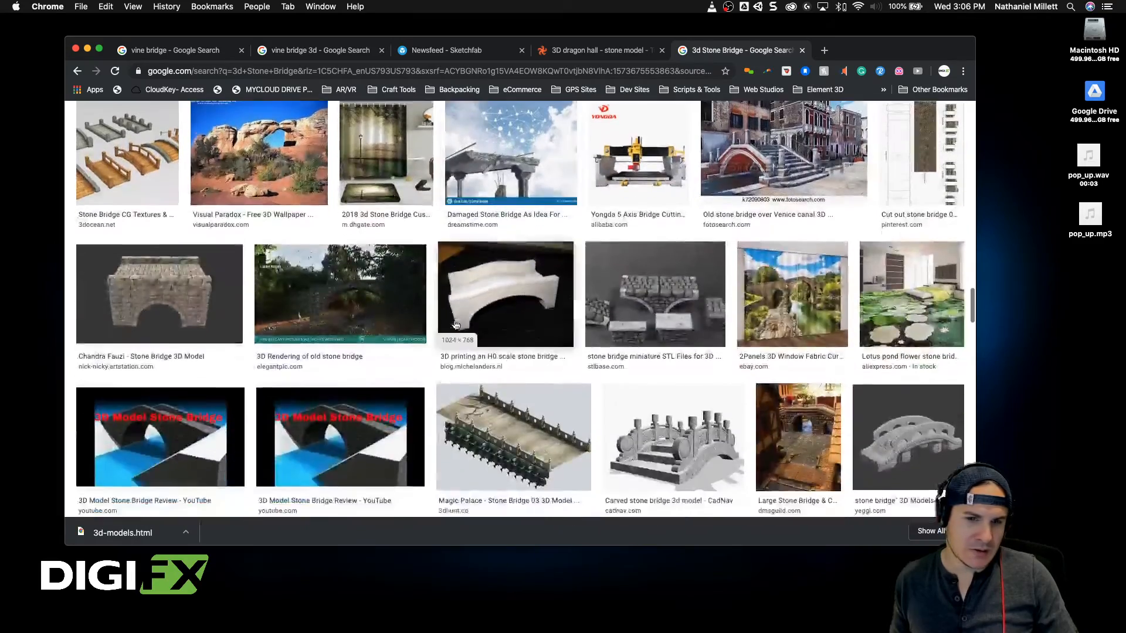
pyautogui.scroll(-10, 456, 325)
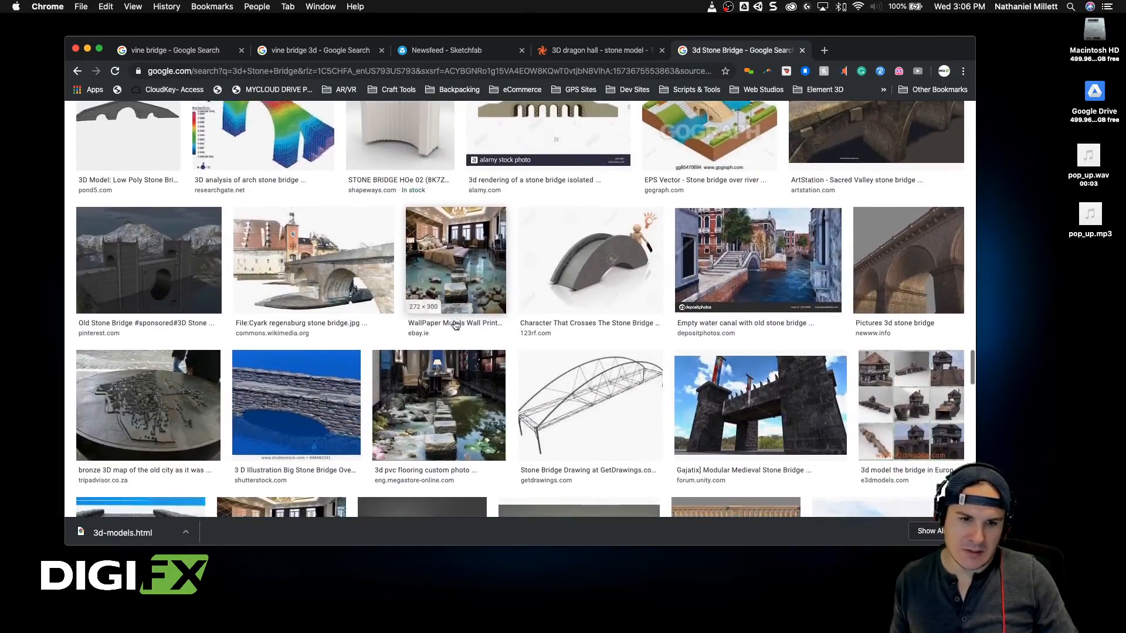
pyautogui.scroll(-8, 455, 325)
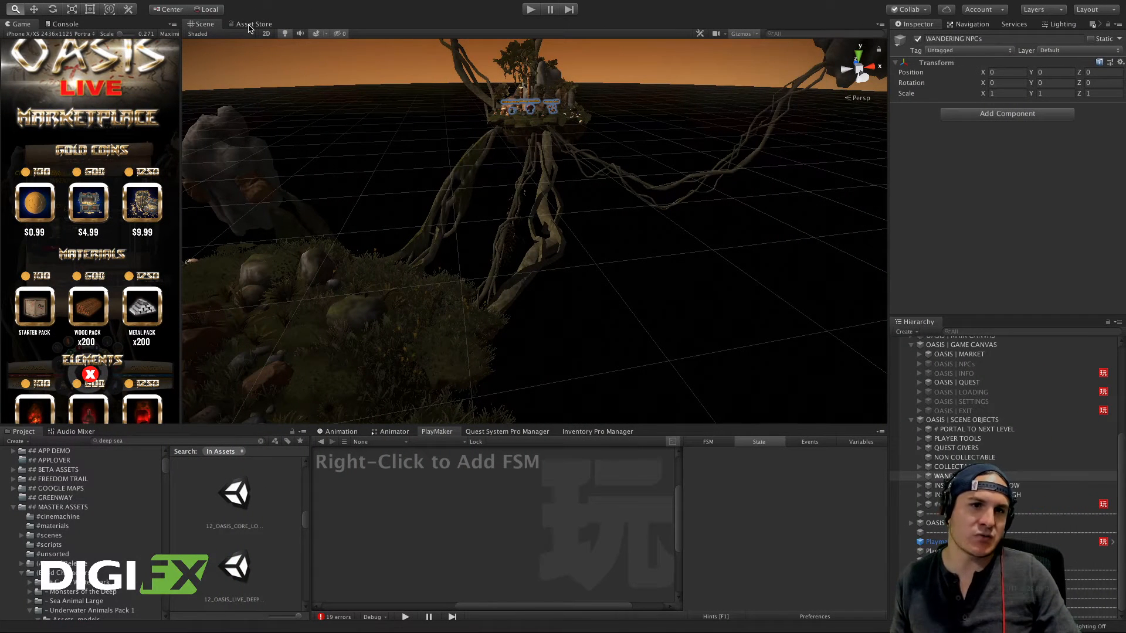
# Step: Switch to Unity and search the Asset Store for "bridge"
pyautogui.click(251, 25)
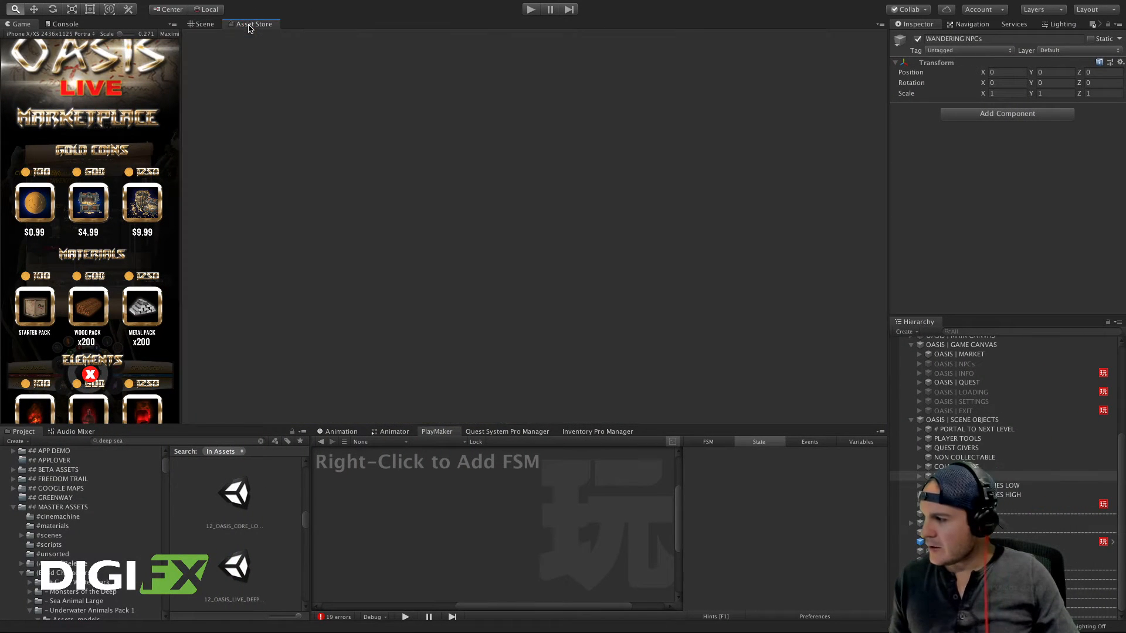
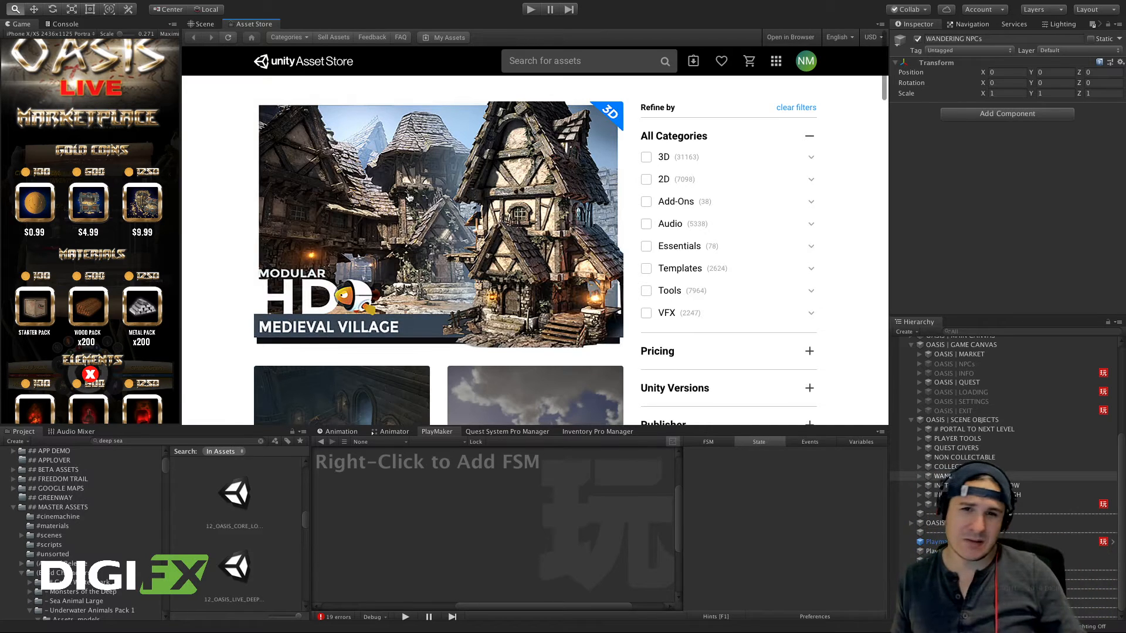
pyautogui.click(548, 66)
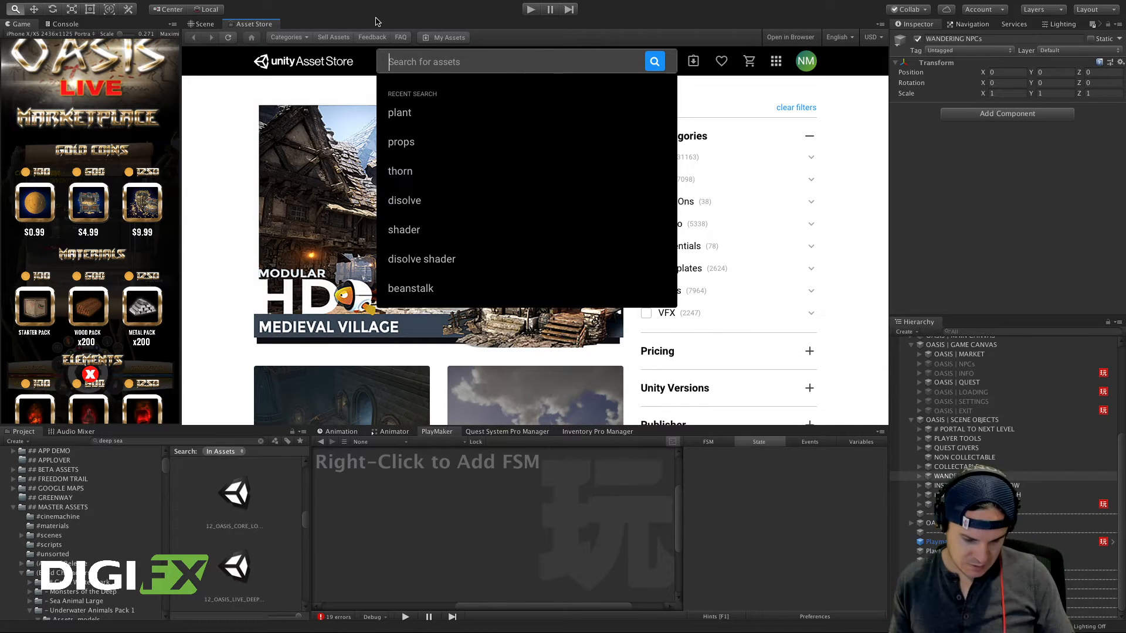
pyautogui.write('bridge')
pyautogui.press('Return')
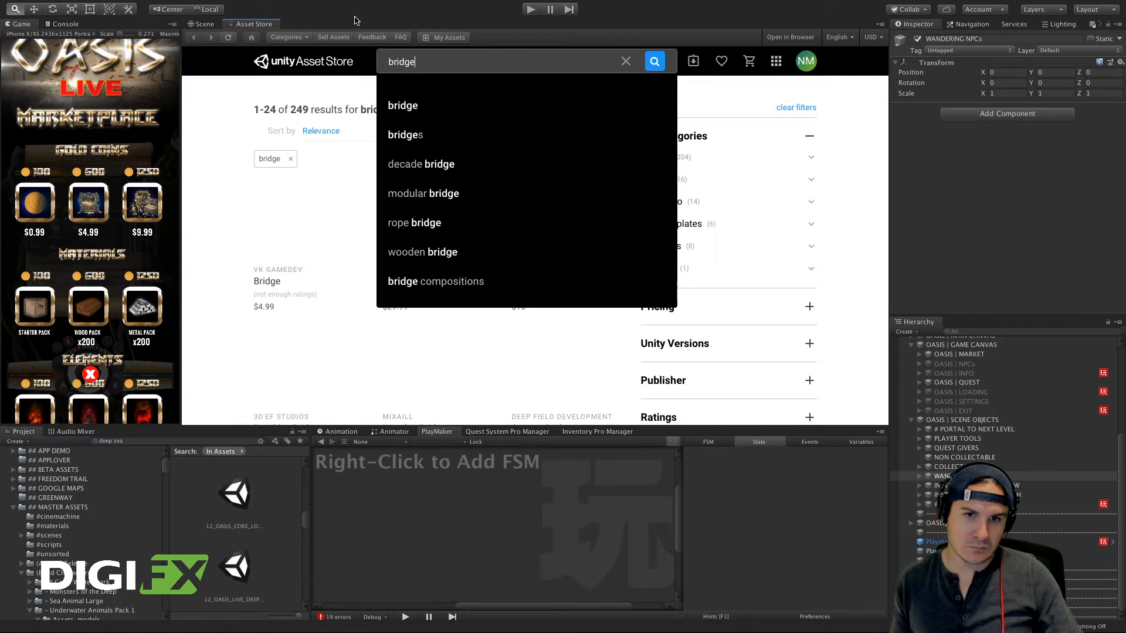
pyautogui.click(324, 121)
# Step: Browse the Asset Store bridge results and sort them by Price (Low to High)
pyautogui.scroll(-5, 374, 189)
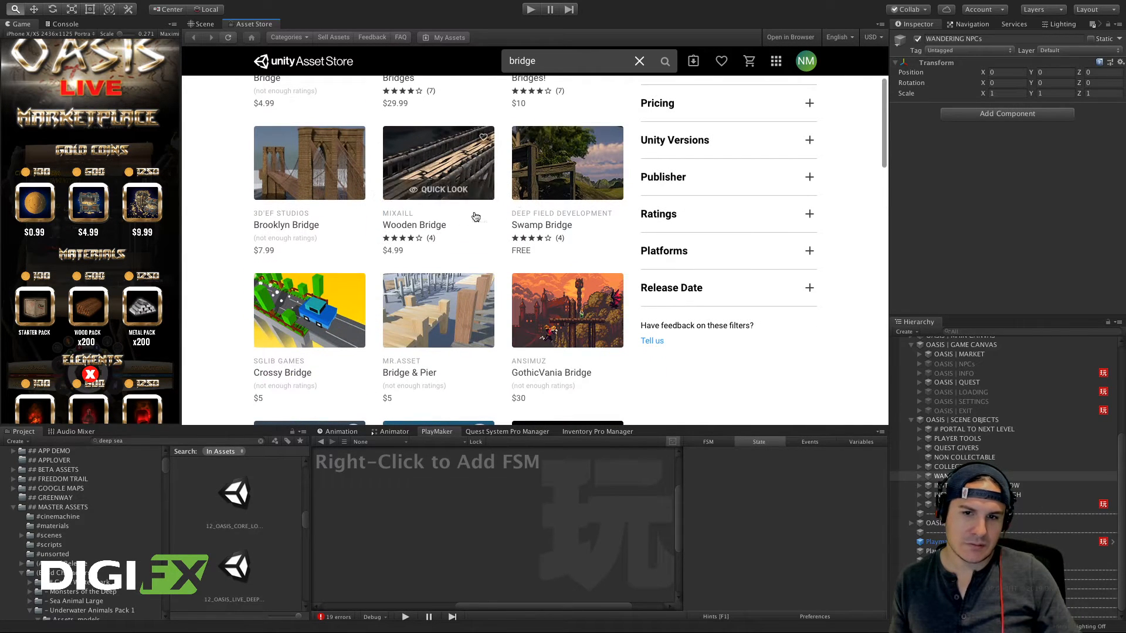
pyautogui.scroll(-4, 550, 178)
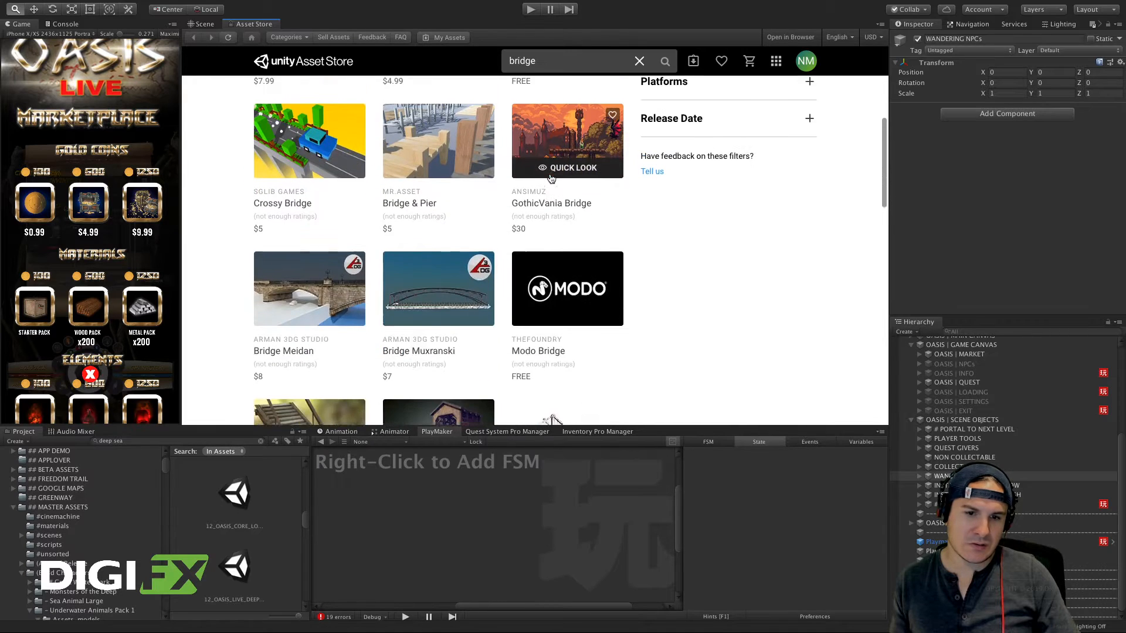
pyautogui.scroll(5, 551, 179)
pyautogui.scroll(5, 388, 141)
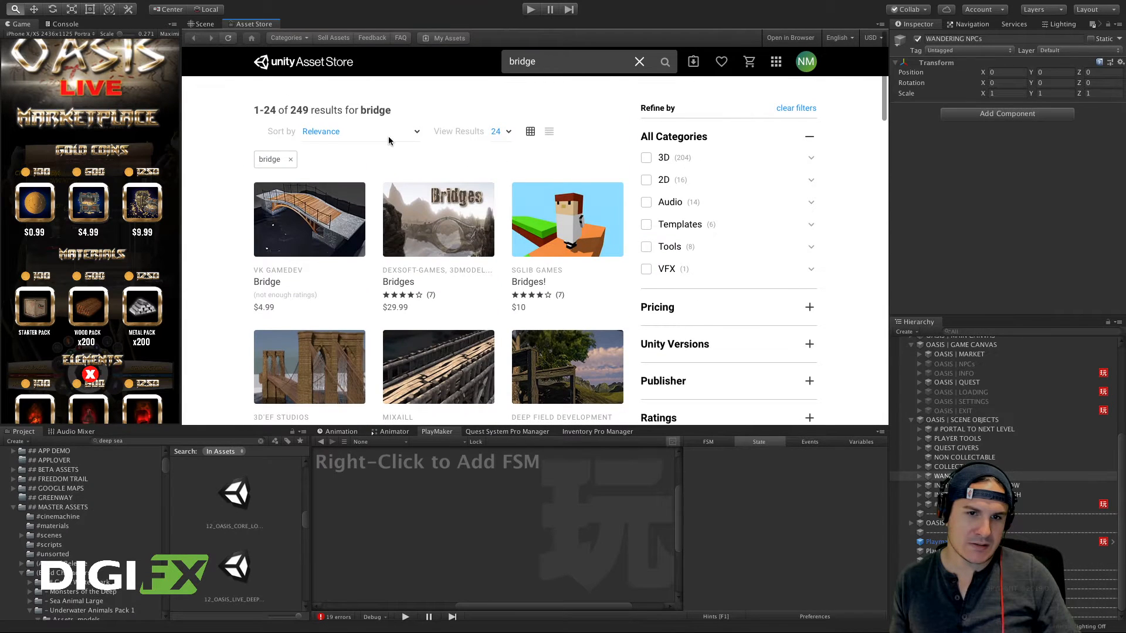
pyautogui.click(388, 133)
pyautogui.click(333, 284)
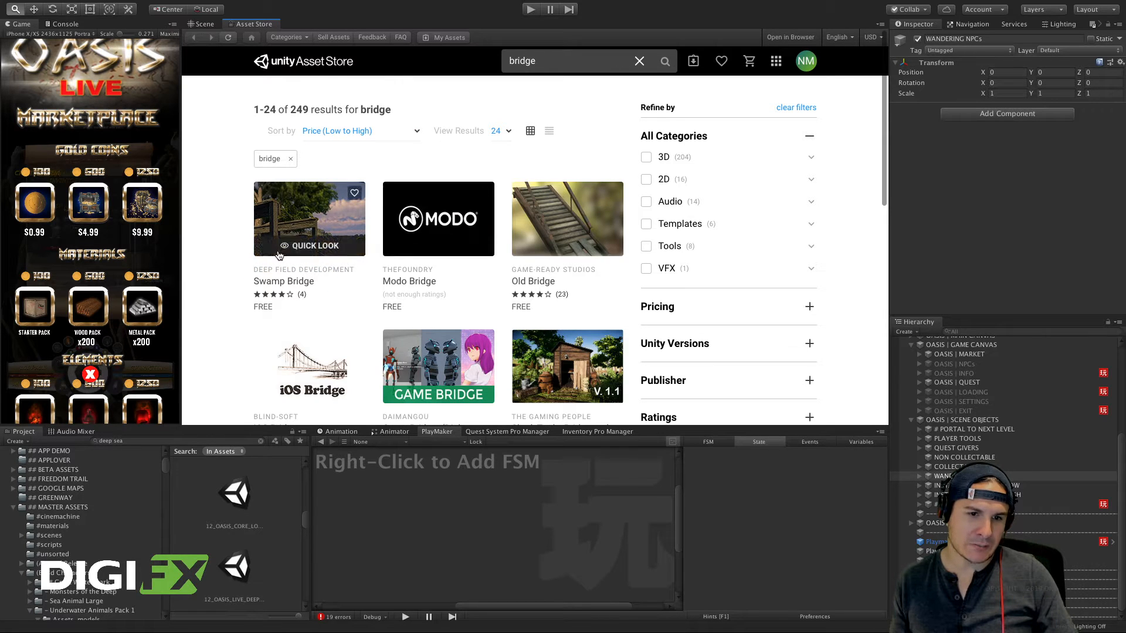
# Step: Open a quick look at the Swamp Bridge asset, view its enlarged preview images, and close it
pyautogui.click(300, 249)
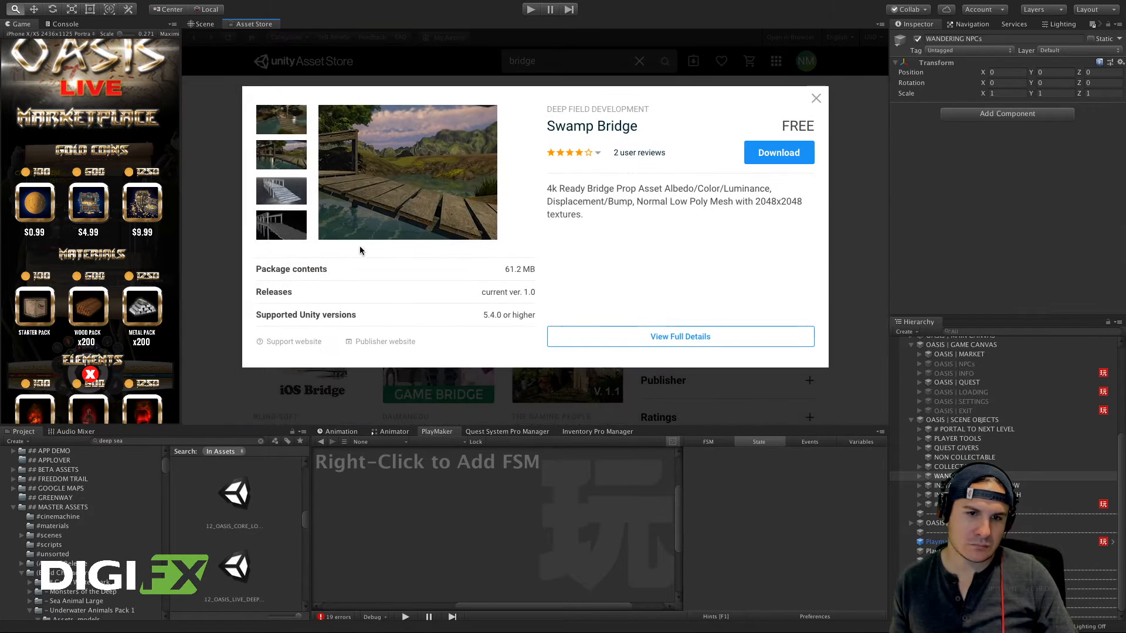
pyautogui.click(272, 180)
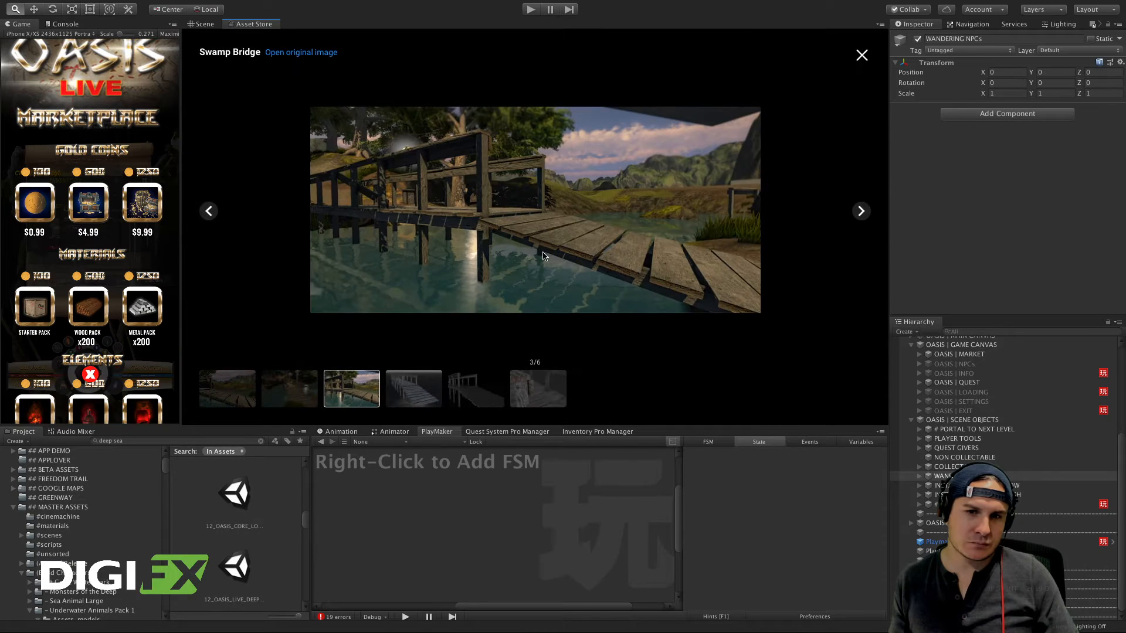
pyautogui.click(860, 214)
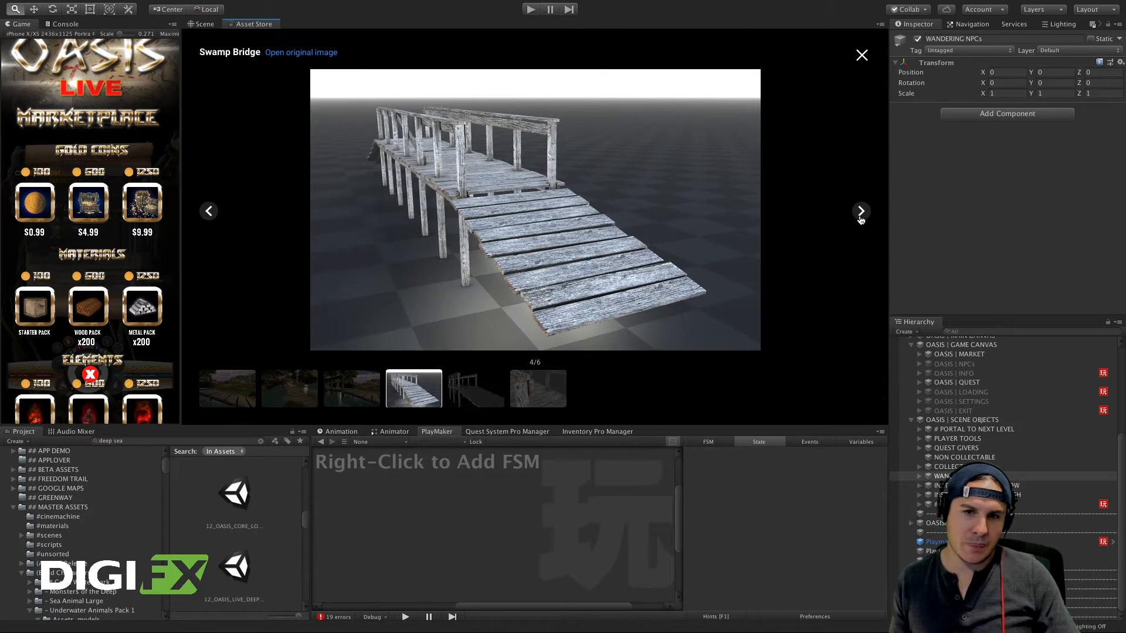
pyautogui.click(860, 214)
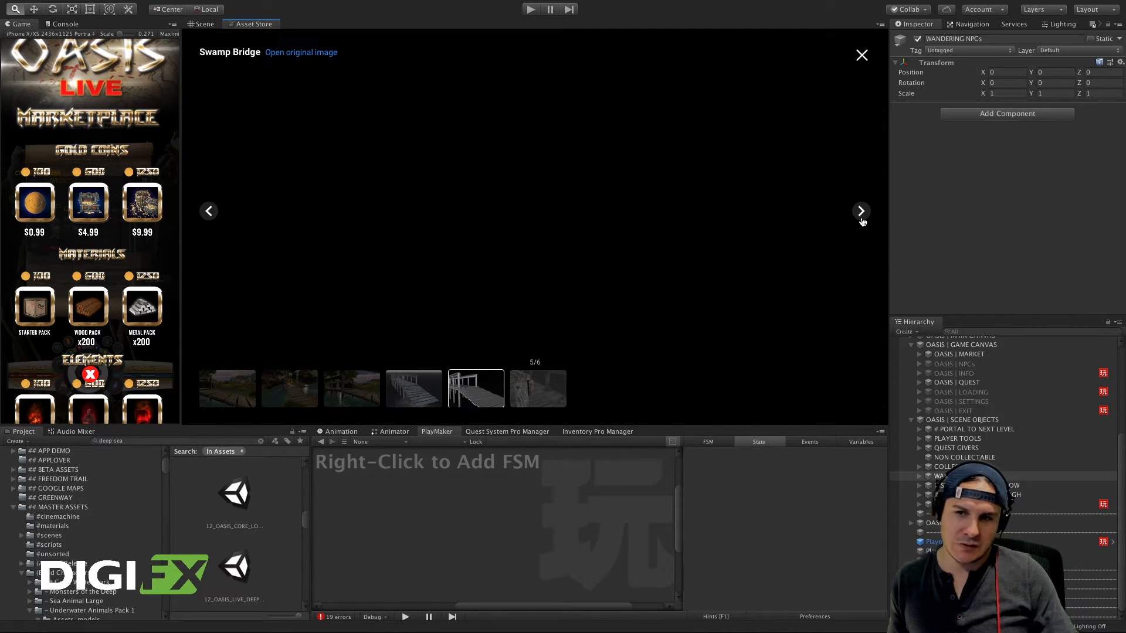
pyautogui.click(861, 212)
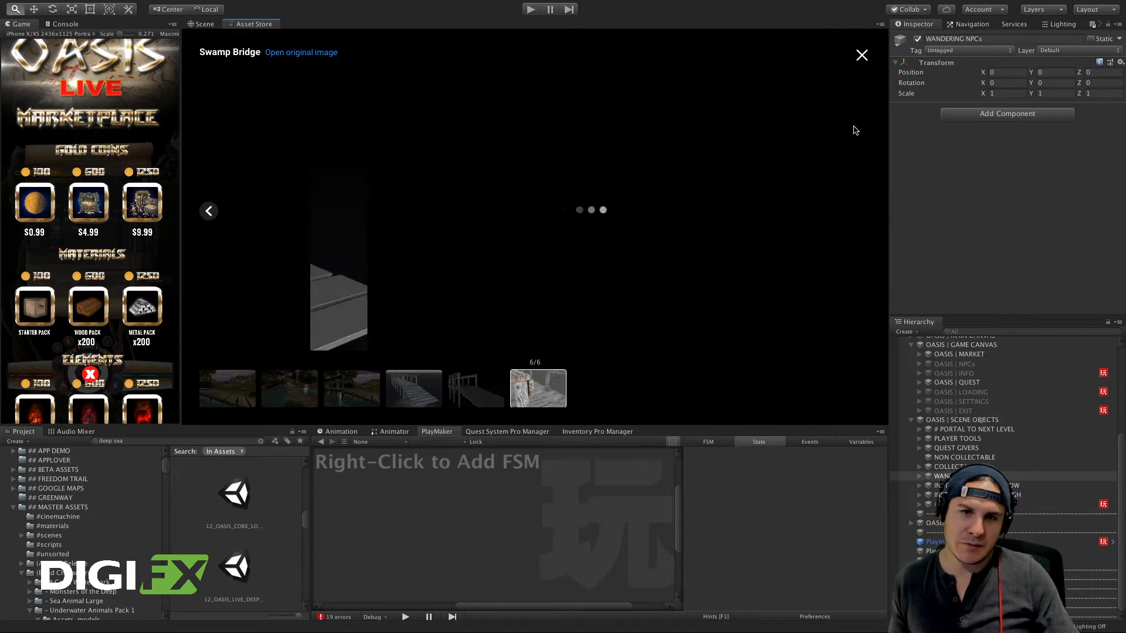
pyautogui.click(861, 56)
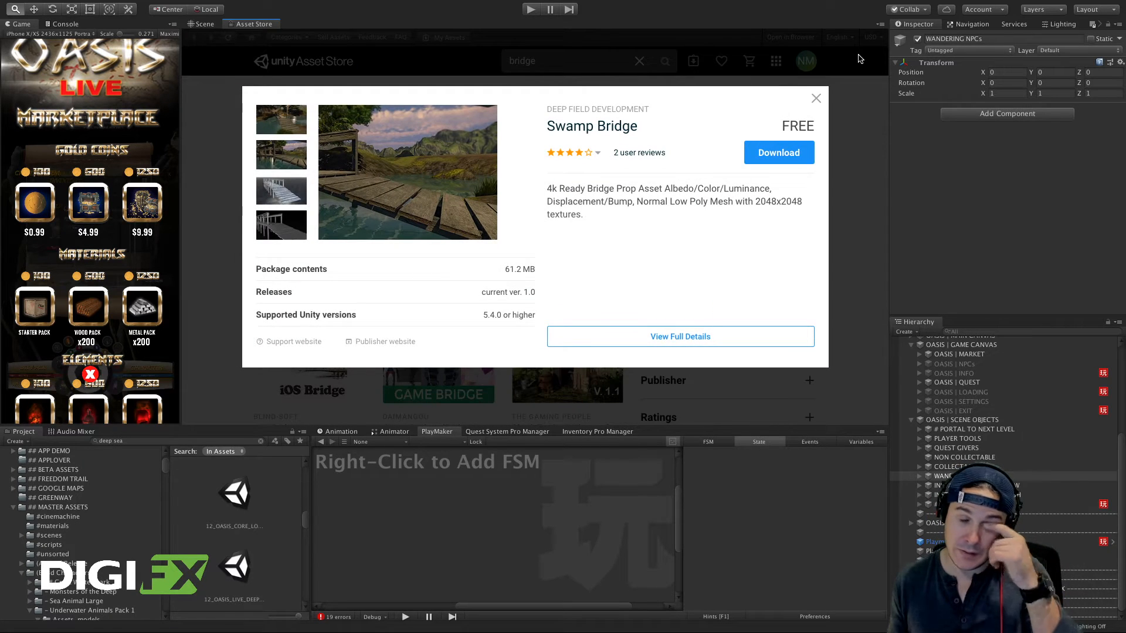
pyautogui.click(815, 99)
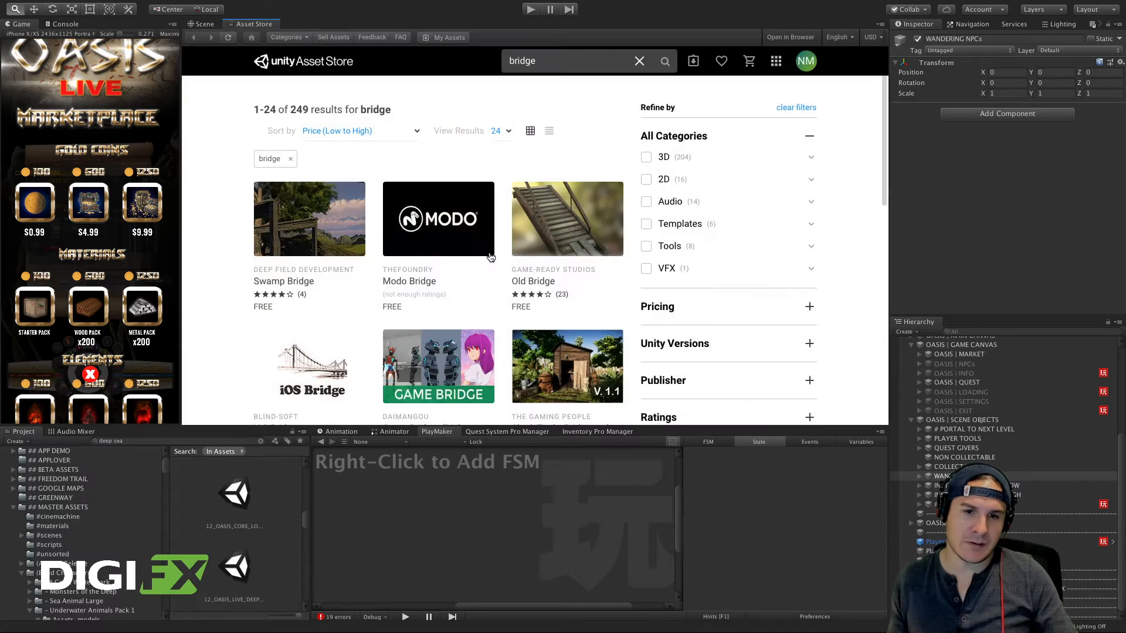
# Step: Open the Modo Bridge asset page, go through its enlarged preview images, and close the image viewer
pyautogui.click(414, 211)
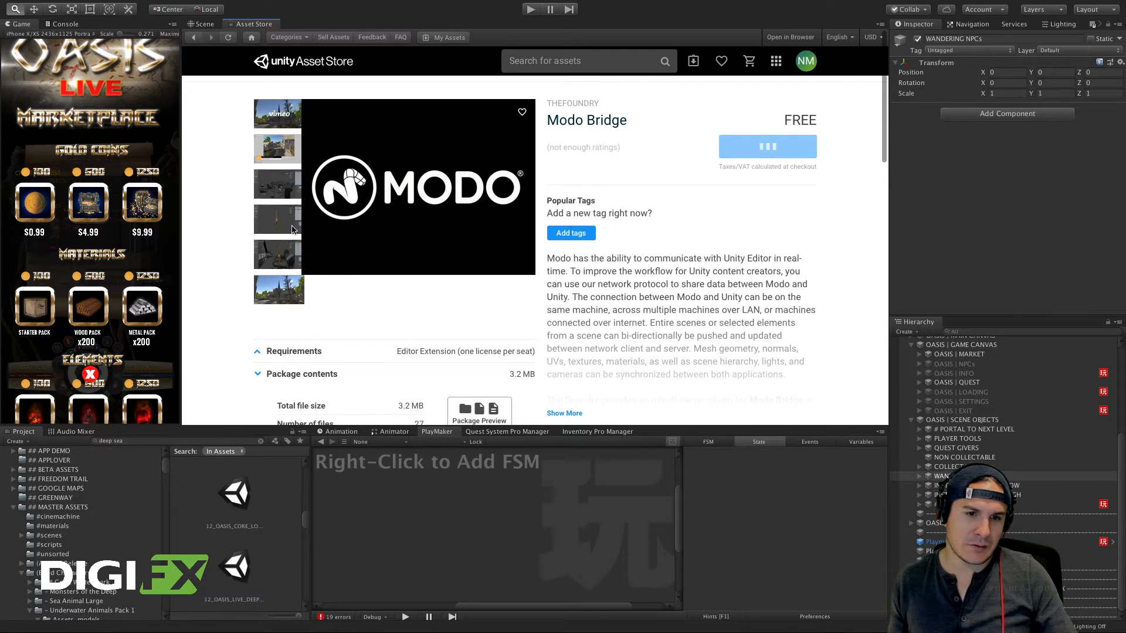
pyautogui.click(273, 149)
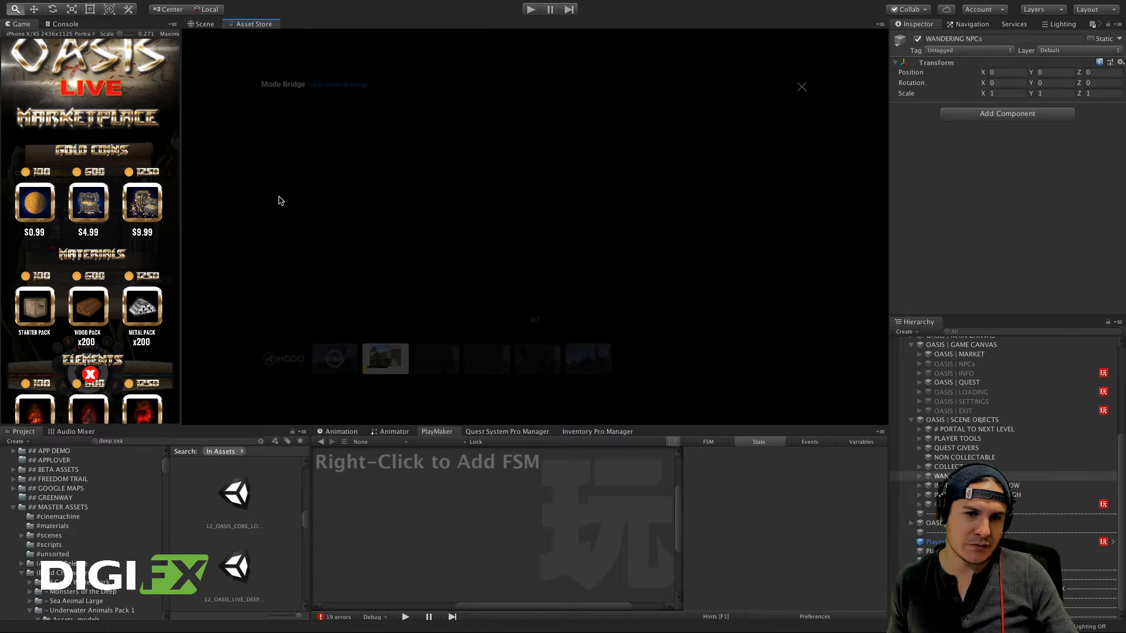
pyautogui.click(860, 212)
pyautogui.click(860, 213)
pyautogui.click(860, 212)
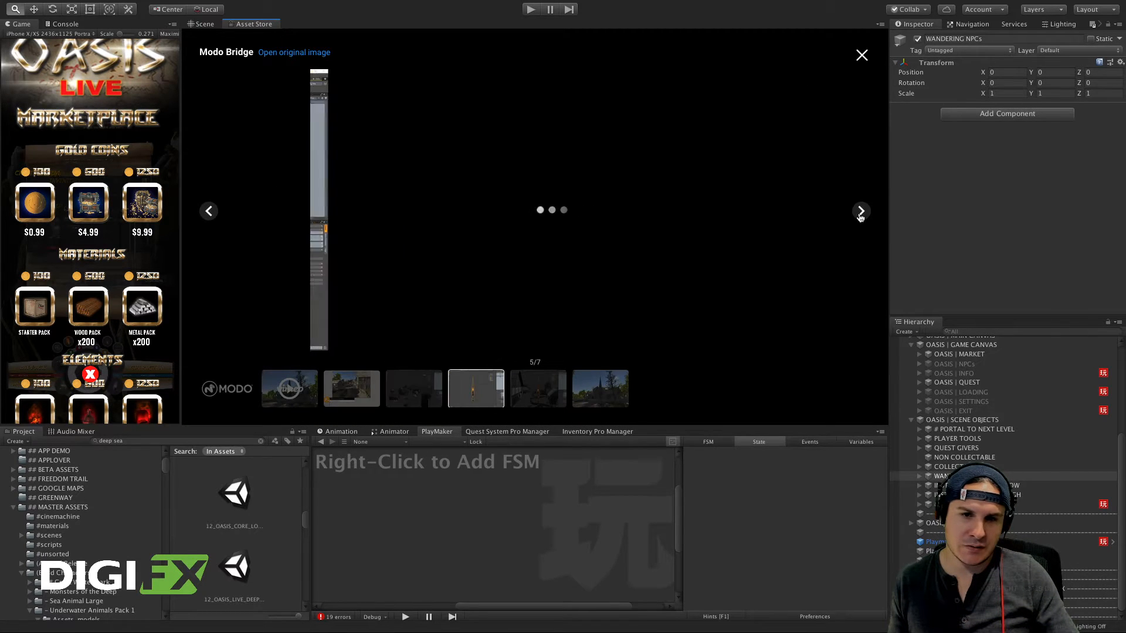
pyautogui.click(860, 213)
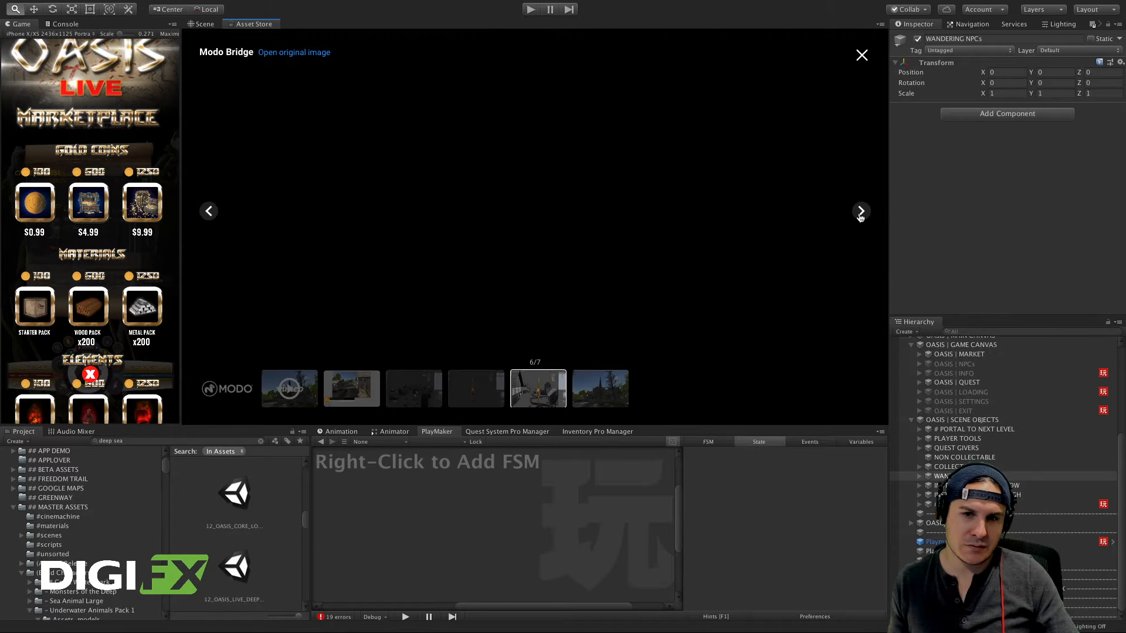
pyautogui.click(861, 216)
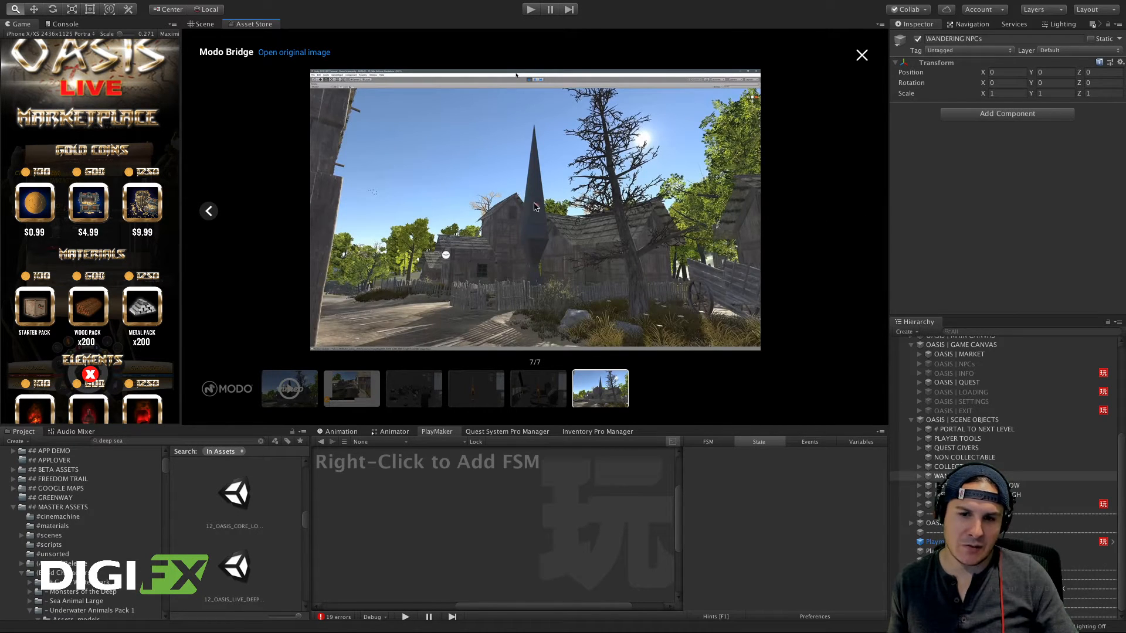
pyautogui.click(818, 77)
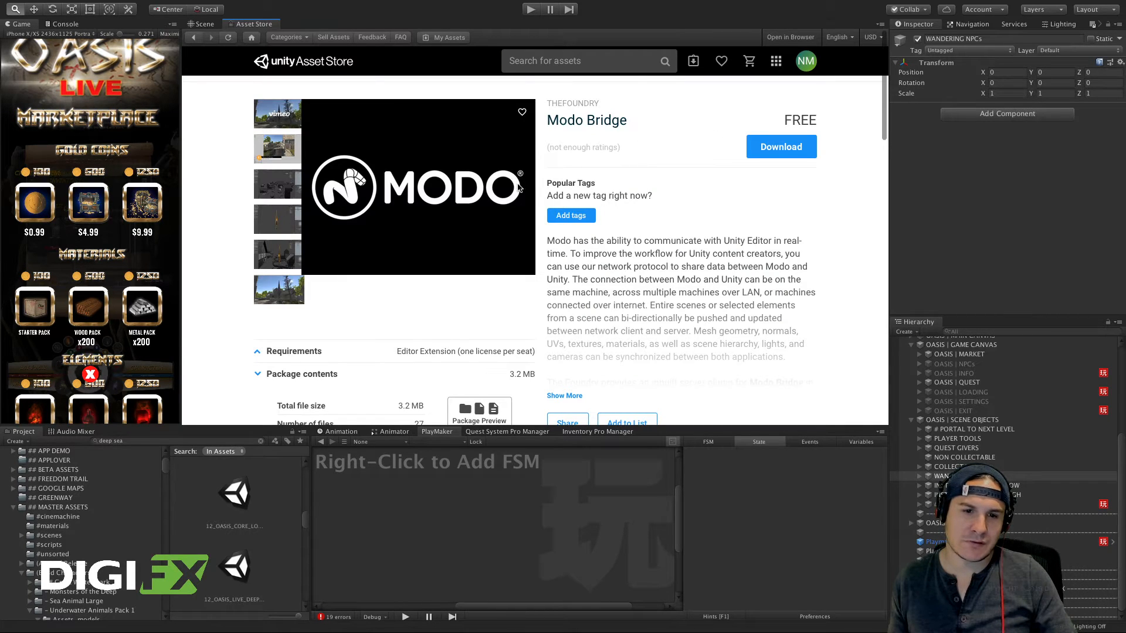
# Step: Inspect the Scripts, Libraries and Editor folders in Modo Bridge's package preview and return to the bridge results
pyautogui.moveTo(627, 121); pyautogui.dragTo(558, 123)
pyautogui.scroll(-3, 551, 123)
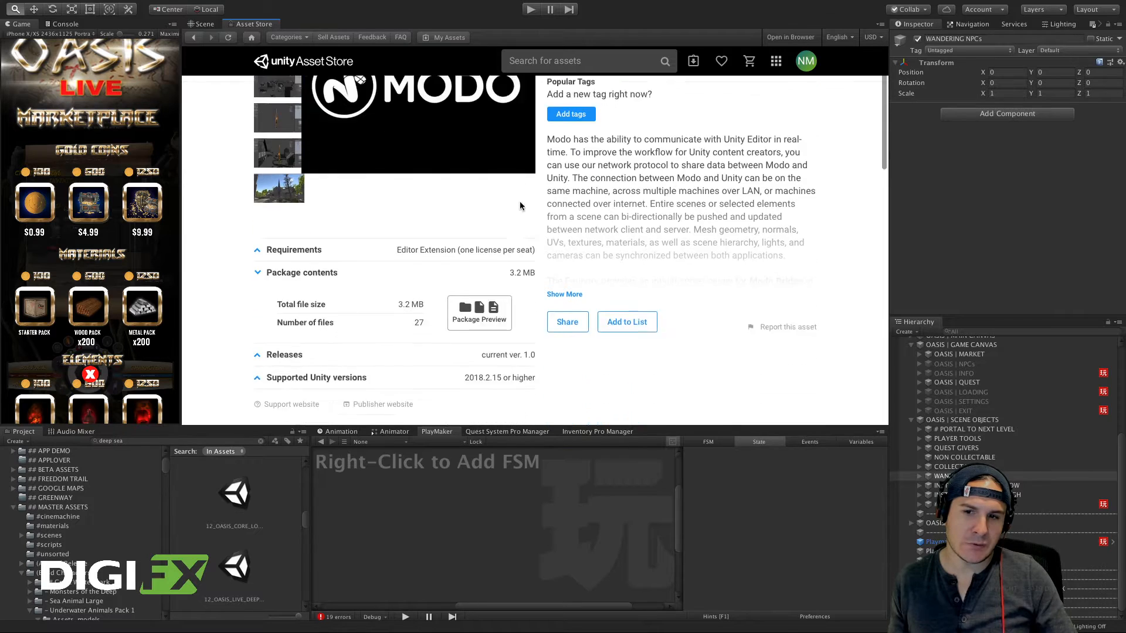
pyautogui.click(480, 215)
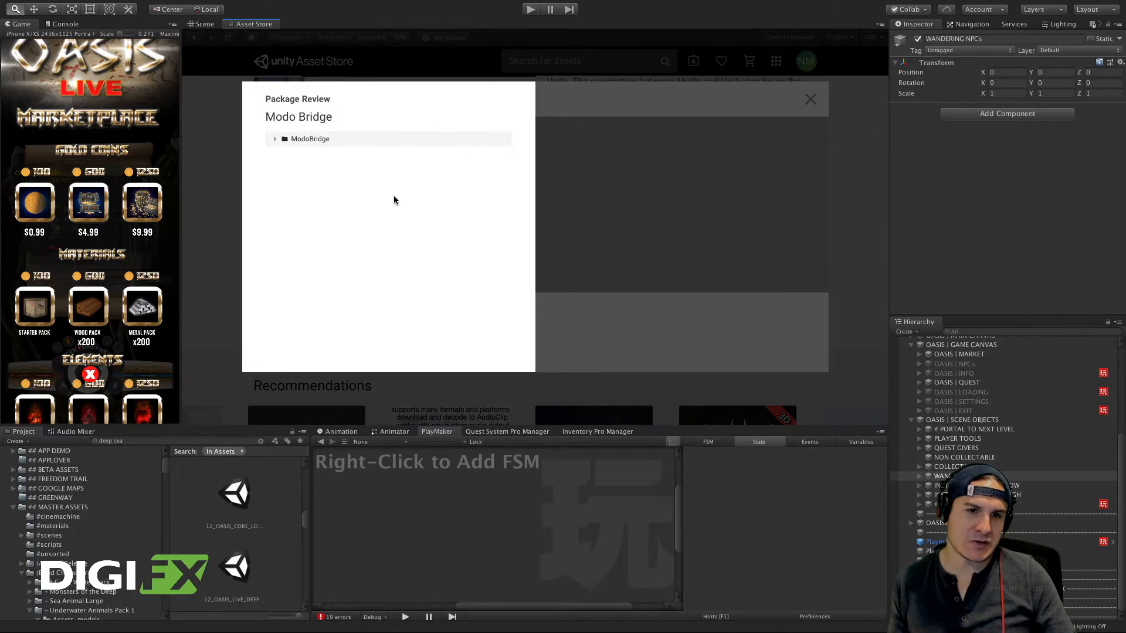
pyautogui.click(277, 139)
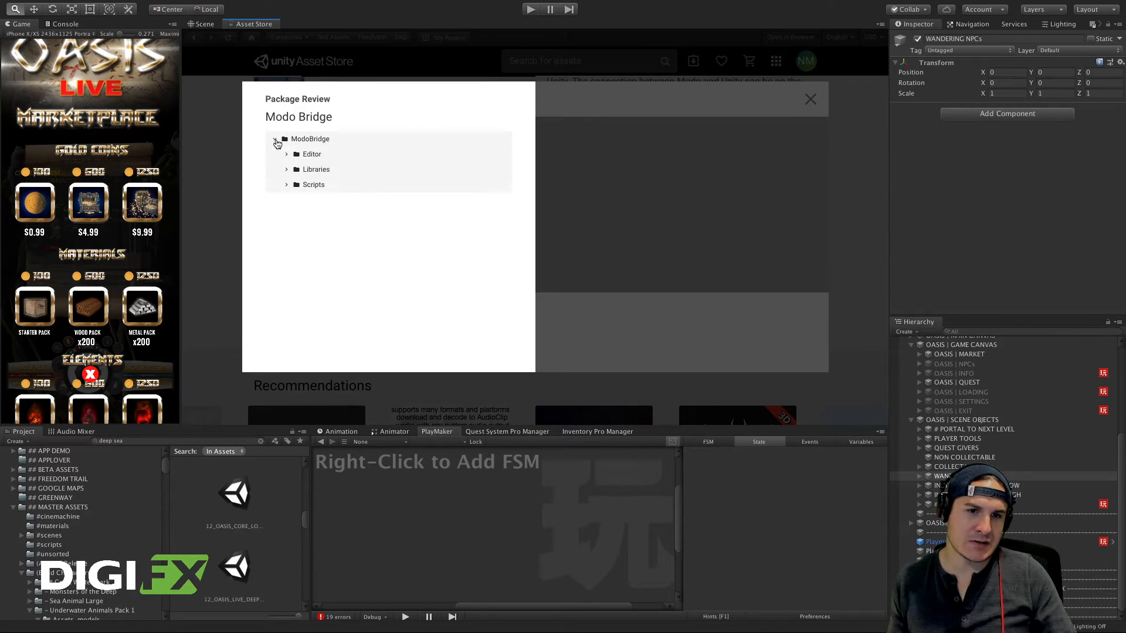
pyautogui.click(286, 186)
pyautogui.click(287, 169)
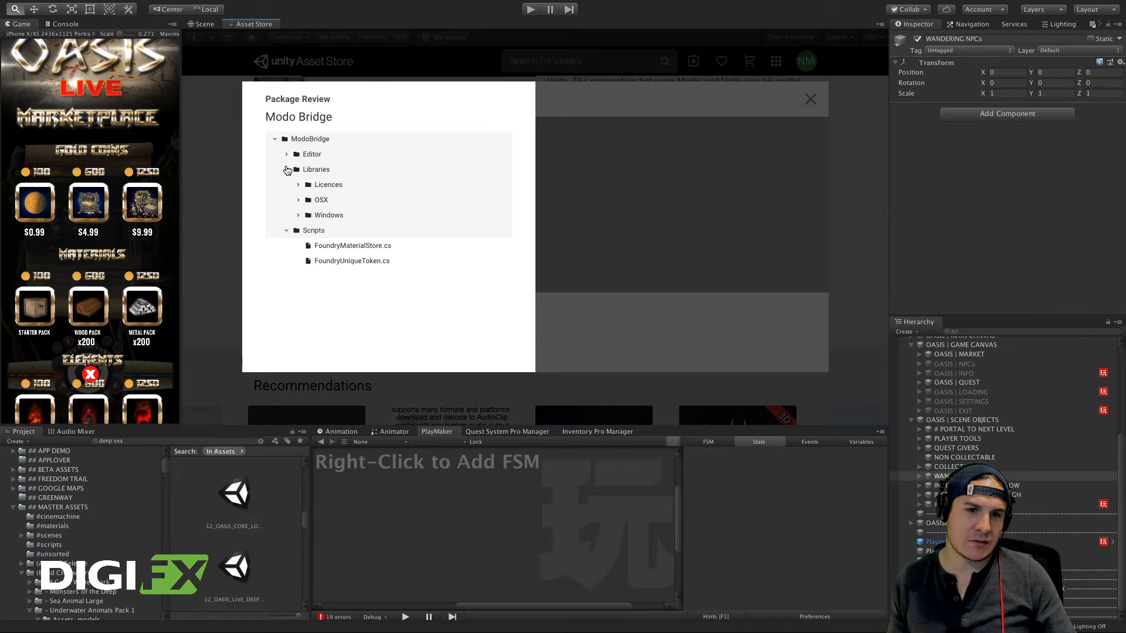
pyautogui.click(286, 155)
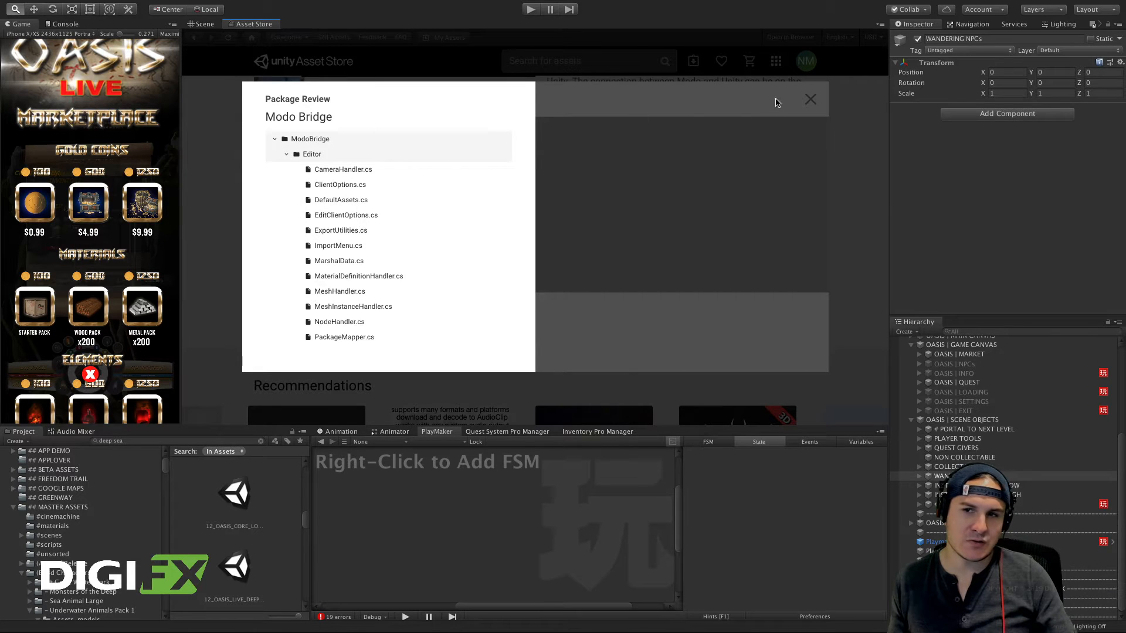
pyautogui.click(811, 100)
pyautogui.scroll(4, 289, 83)
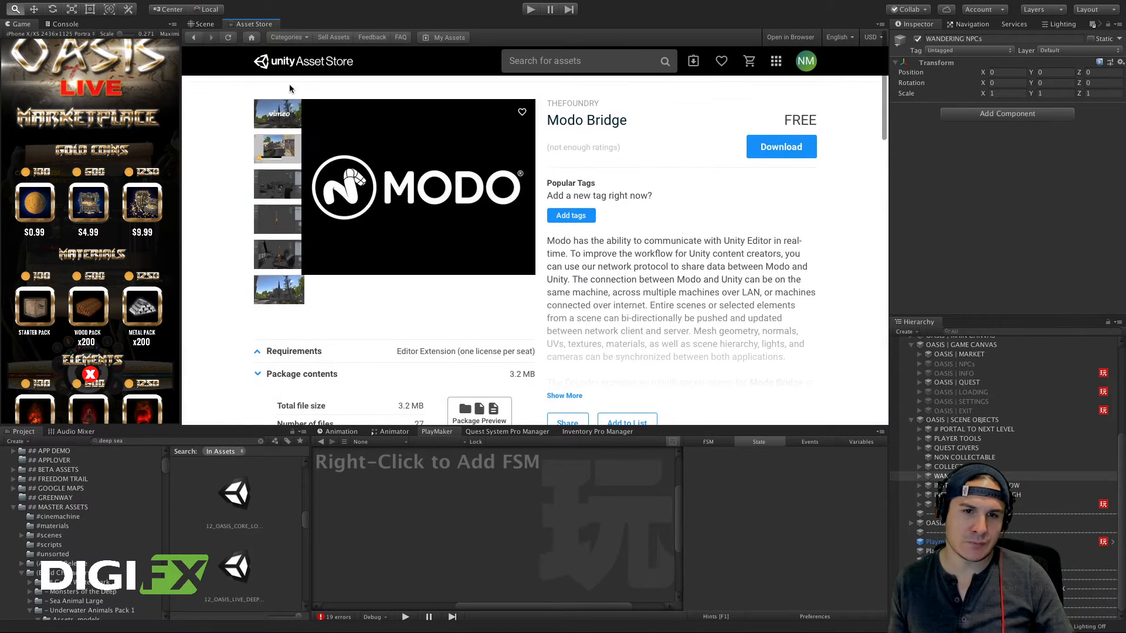
pyautogui.click(193, 38)
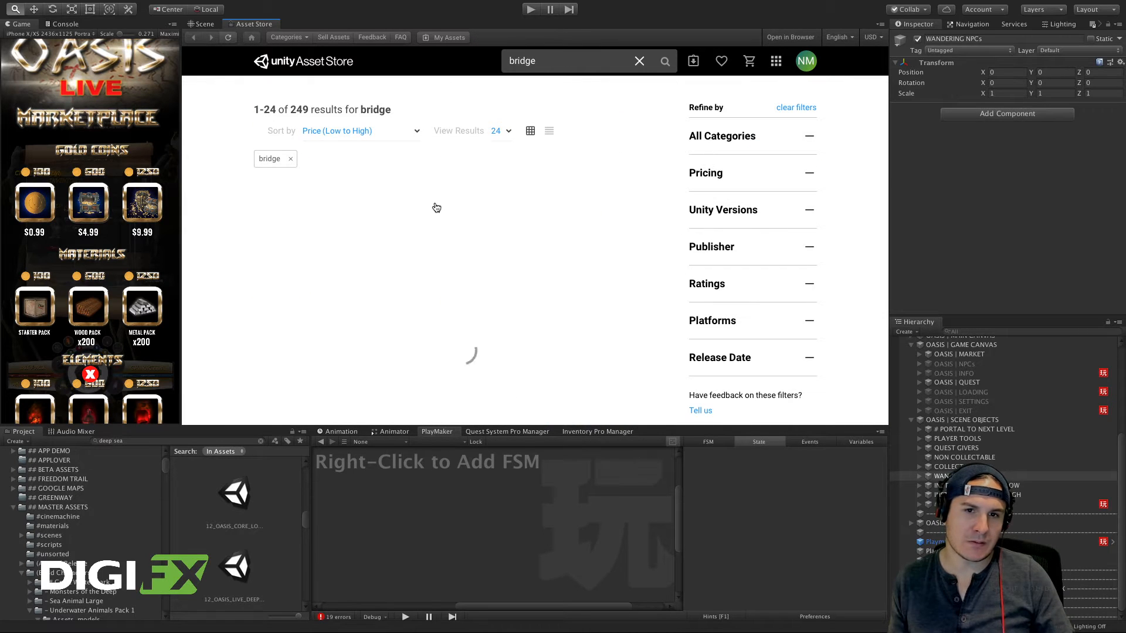
# Step: Open the Old Bridge asset page, view its enlarged preview images, and go back to the search results
pyautogui.scroll(-1, 508, 235)
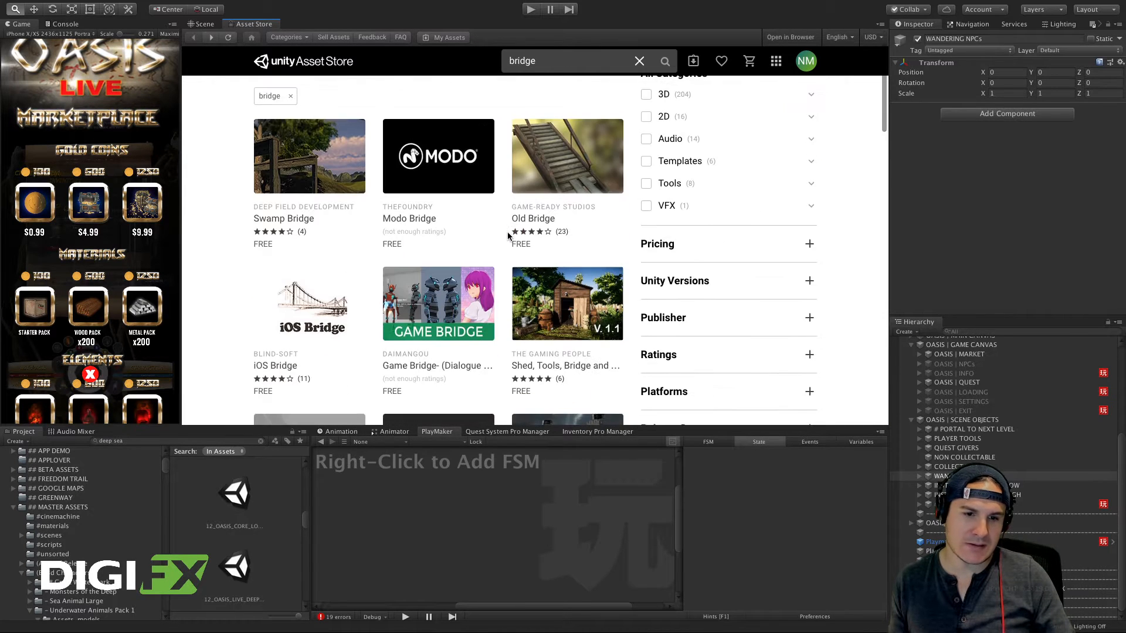
pyautogui.click(564, 156)
pyautogui.scroll(-1, 411, 170)
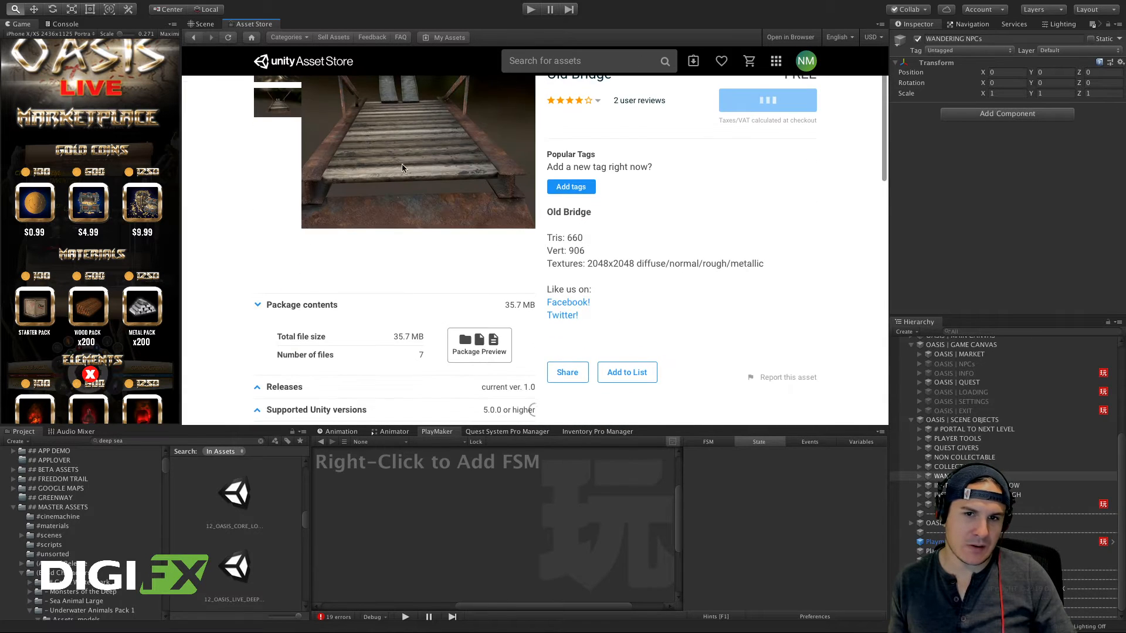
pyautogui.scroll(1, 334, 139)
pyautogui.click(279, 131)
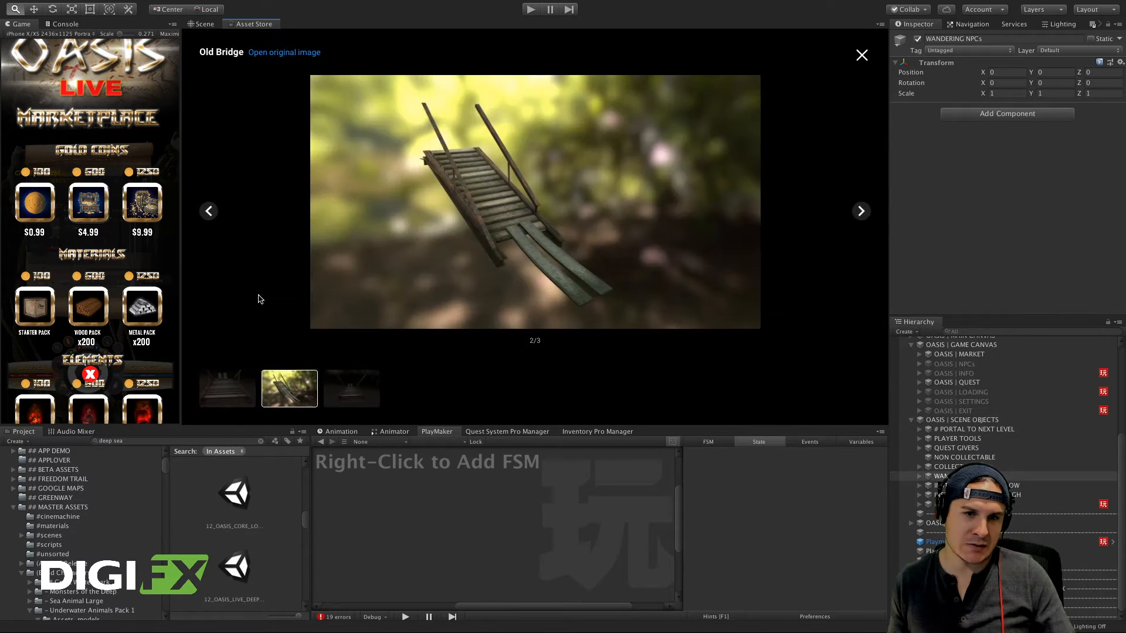
pyautogui.click(236, 393)
pyautogui.click(290, 393)
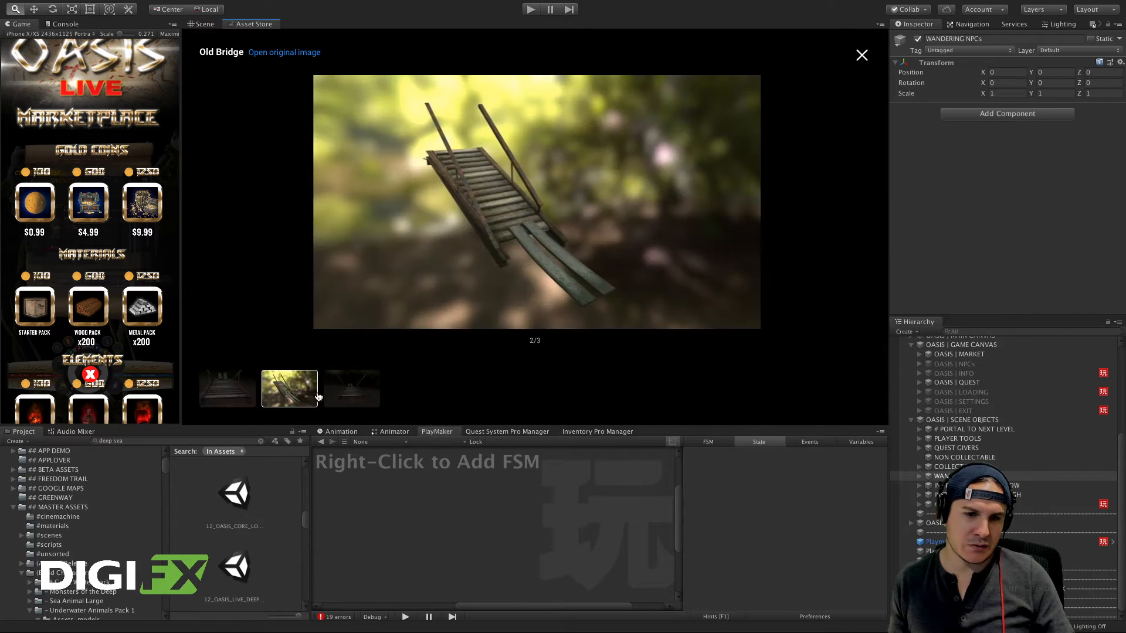
pyautogui.click(337, 396)
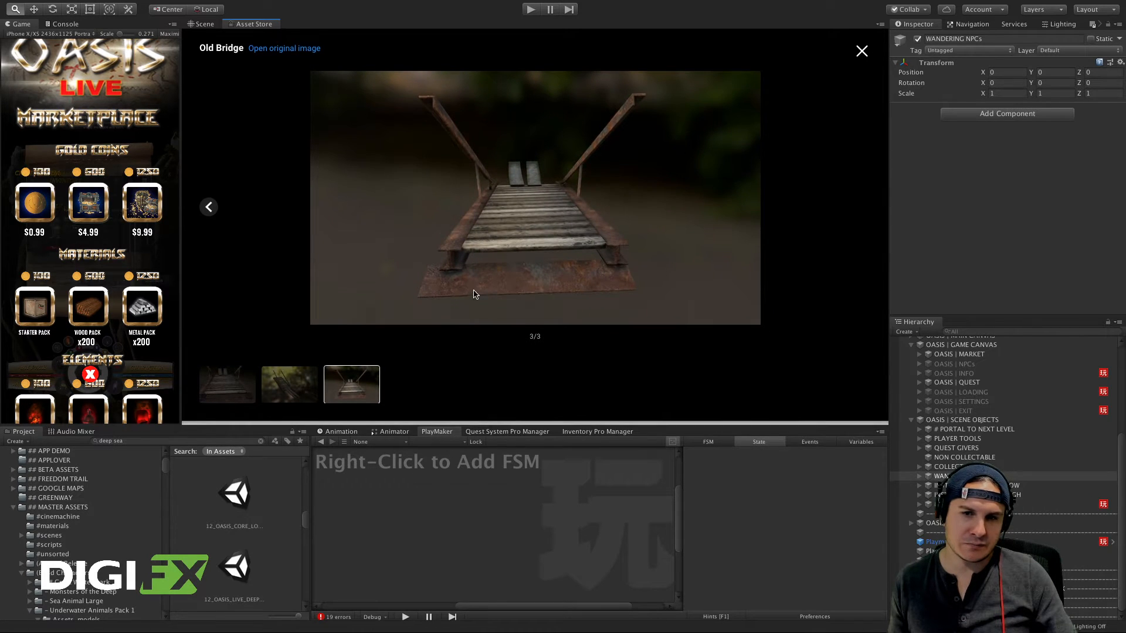
pyautogui.click(861, 54)
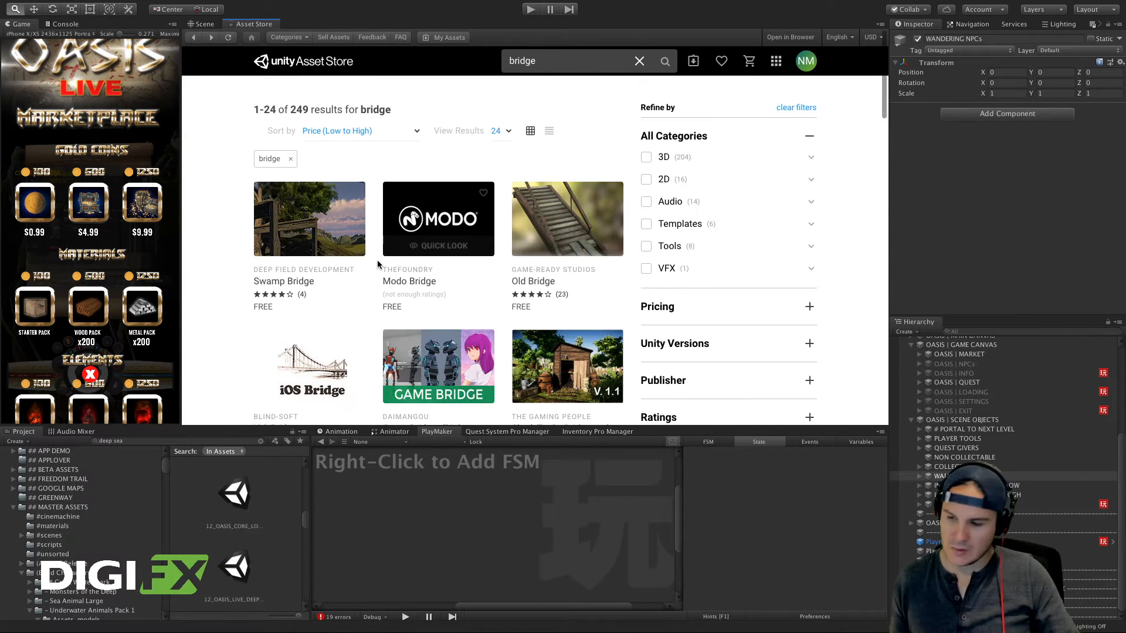
# Step: Browse the rest of the first page of bridge results and continue through page 2
pyautogui.scroll(-5, 403, 357)
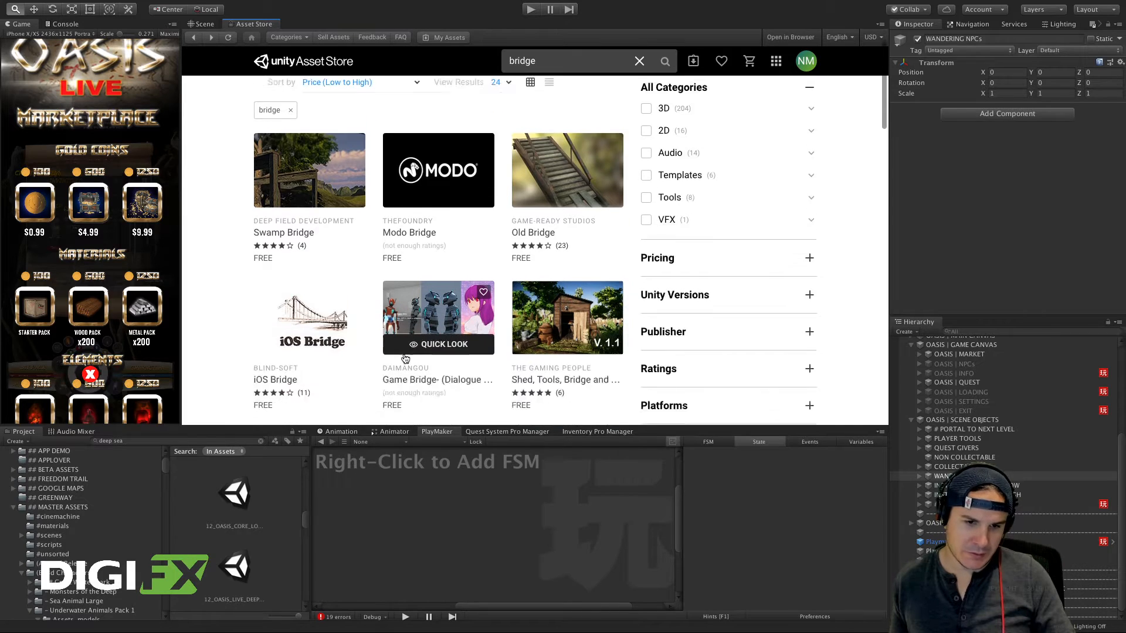
pyautogui.scroll(-5, 406, 357)
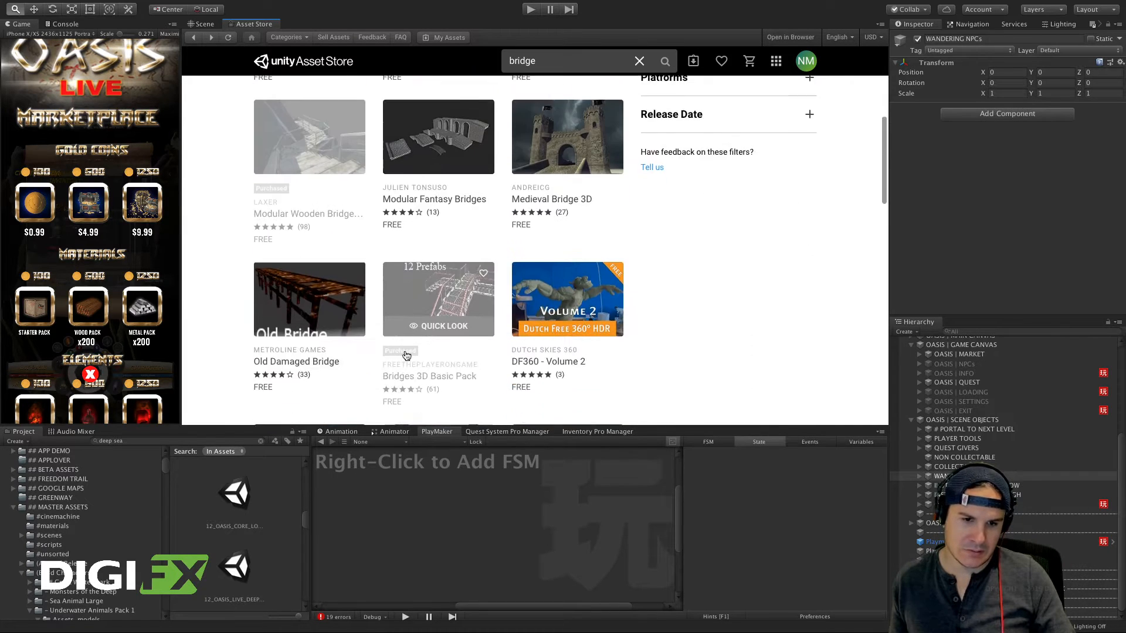
pyautogui.scroll(-9, 410, 352)
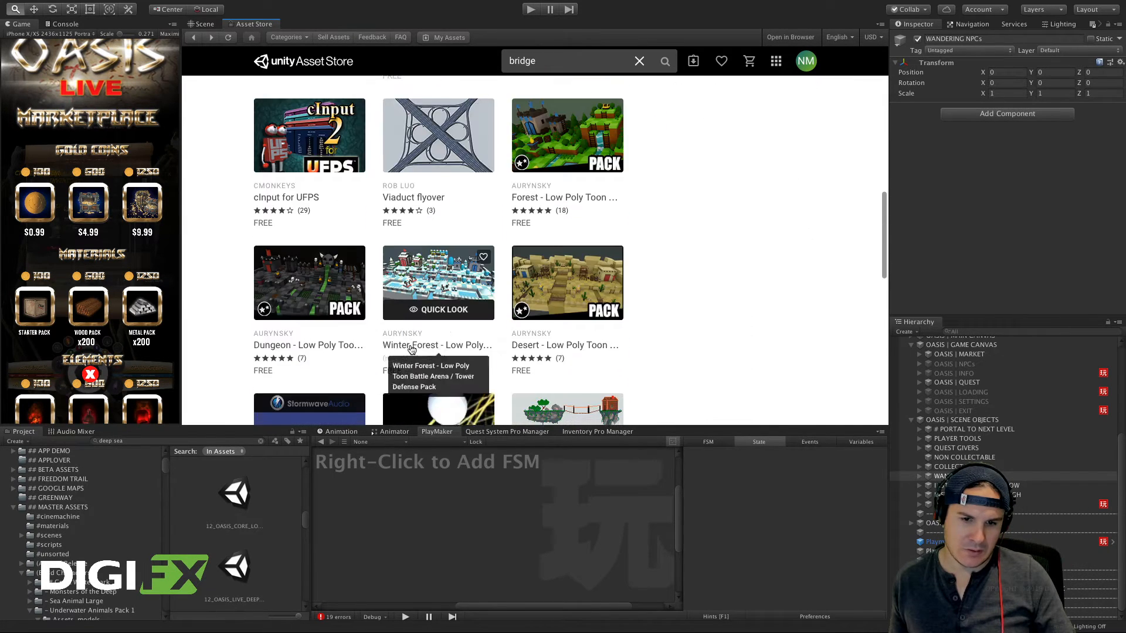
pyautogui.scroll(-5, 412, 348)
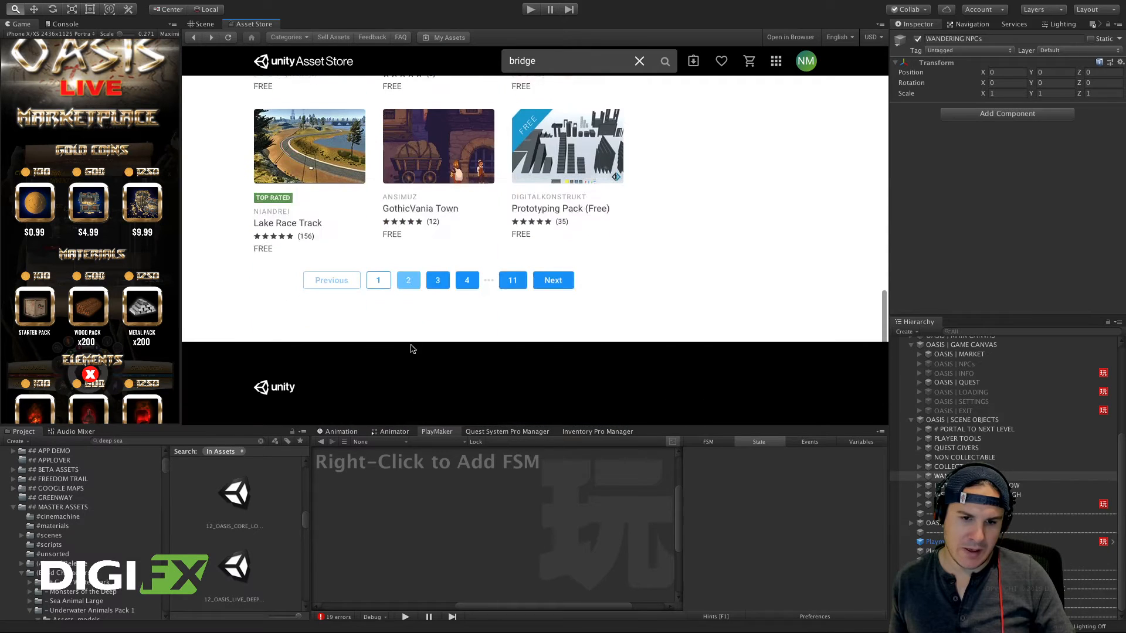
pyautogui.click(408, 261)
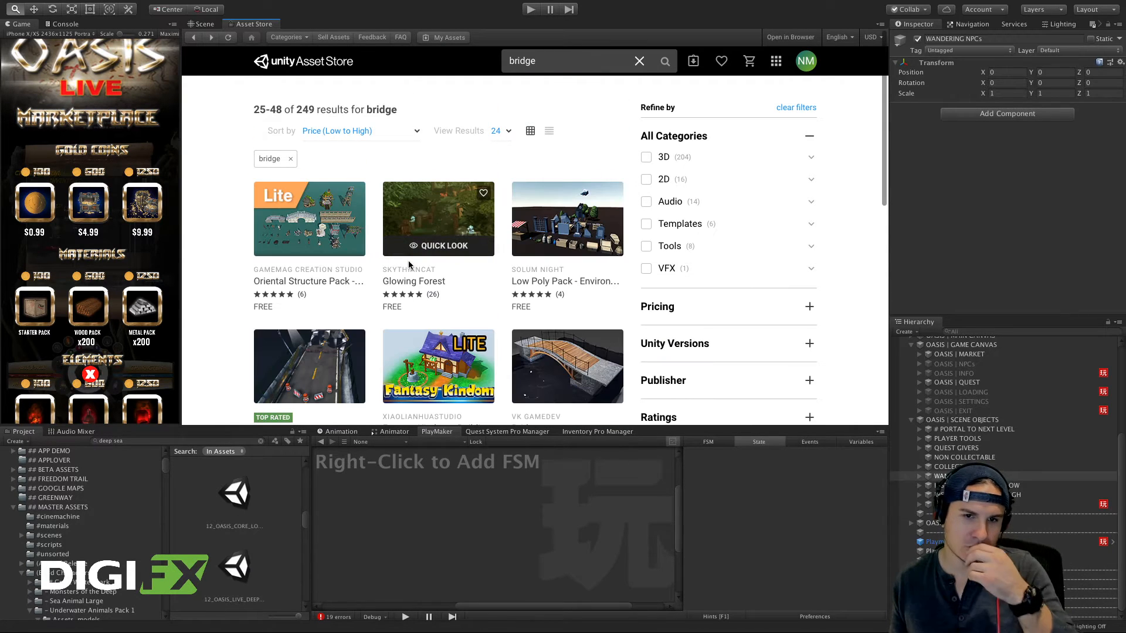
pyautogui.scroll(-1, 409, 270)
pyautogui.scroll(-6, 410, 274)
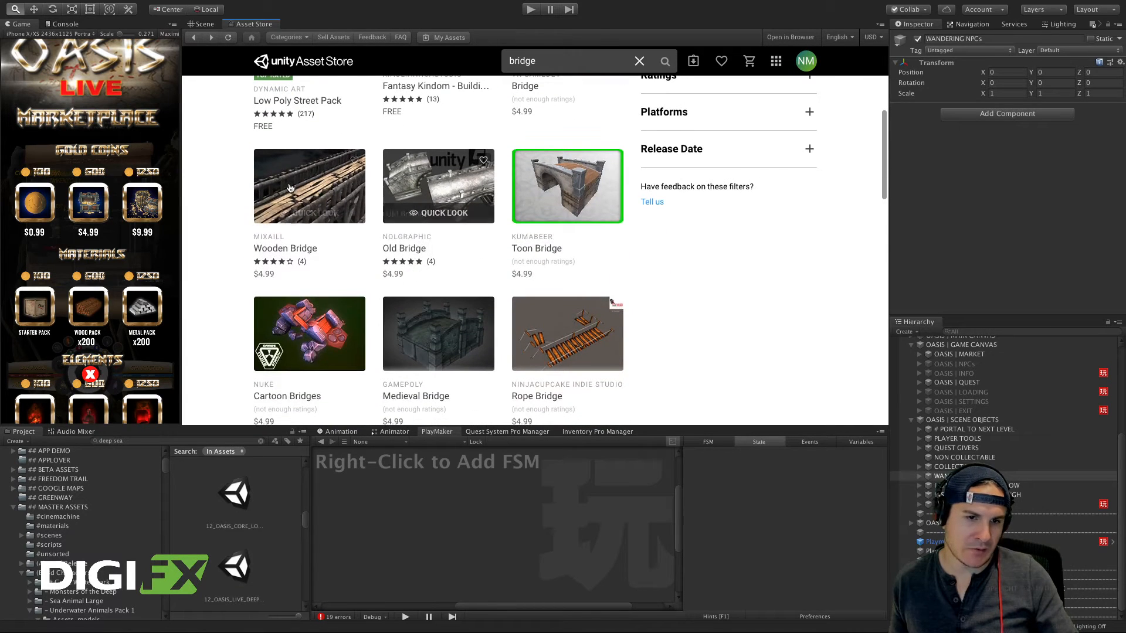
# Step: Open the Wooden Bridge asset by Mixaill, view its enlarged preview images, and return to the results
pyautogui.click(288, 184)
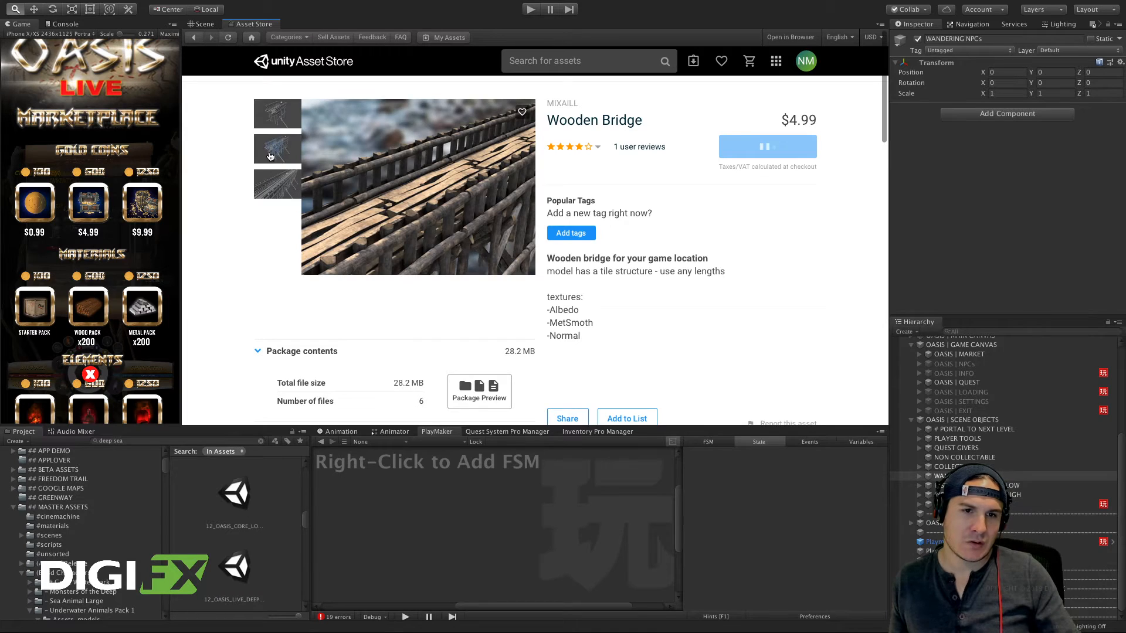
pyautogui.click(270, 156)
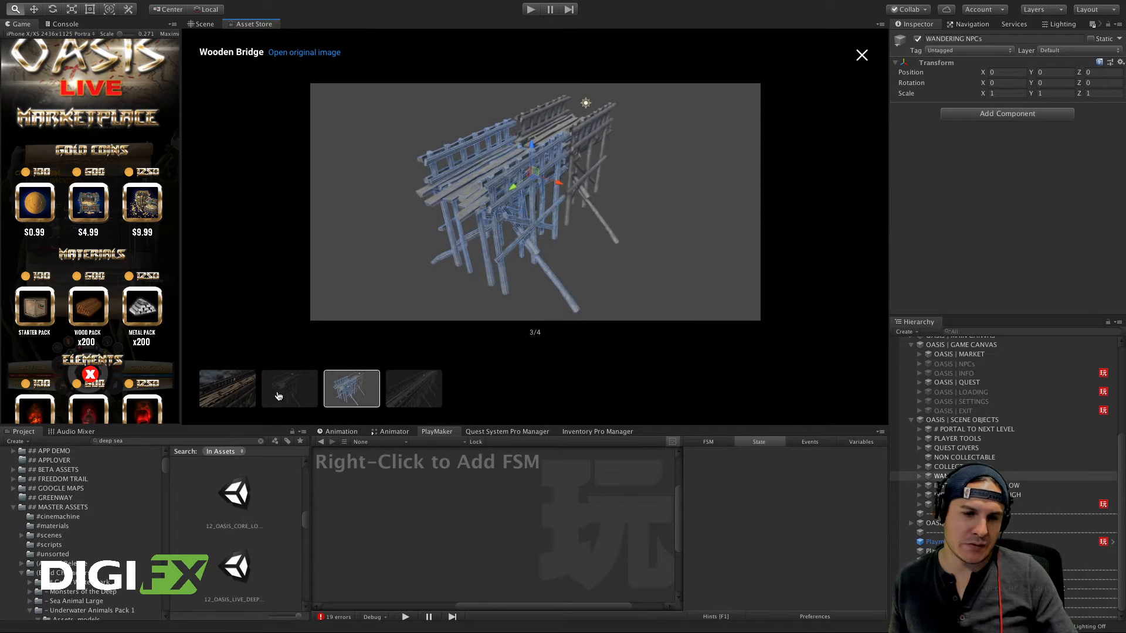
pyautogui.click(279, 396)
pyautogui.click(434, 392)
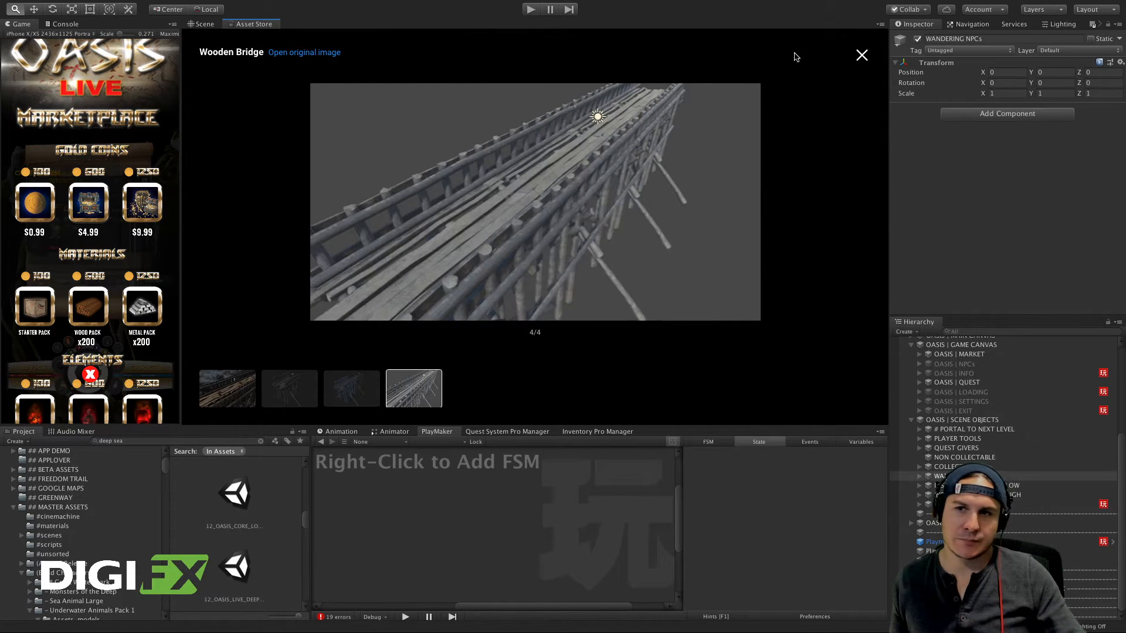
pyautogui.click(861, 55)
pyautogui.scroll(-2, 502, 298)
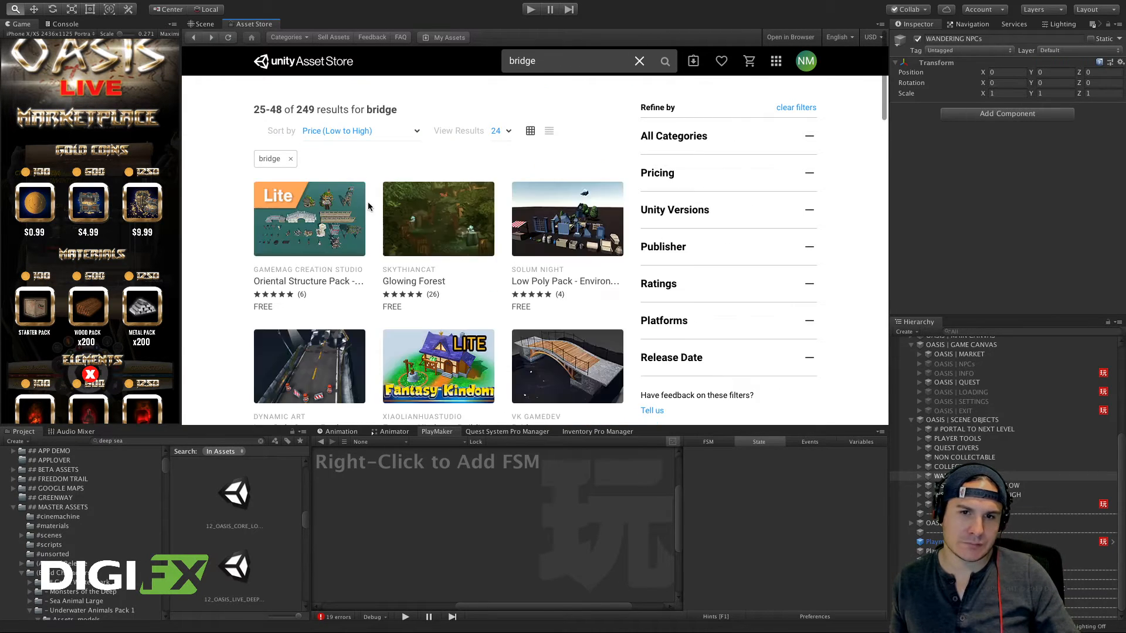
# Step: Set the number of bridge results shown per page to 96
pyautogui.click(509, 135)
pyautogui.click(499, 208)
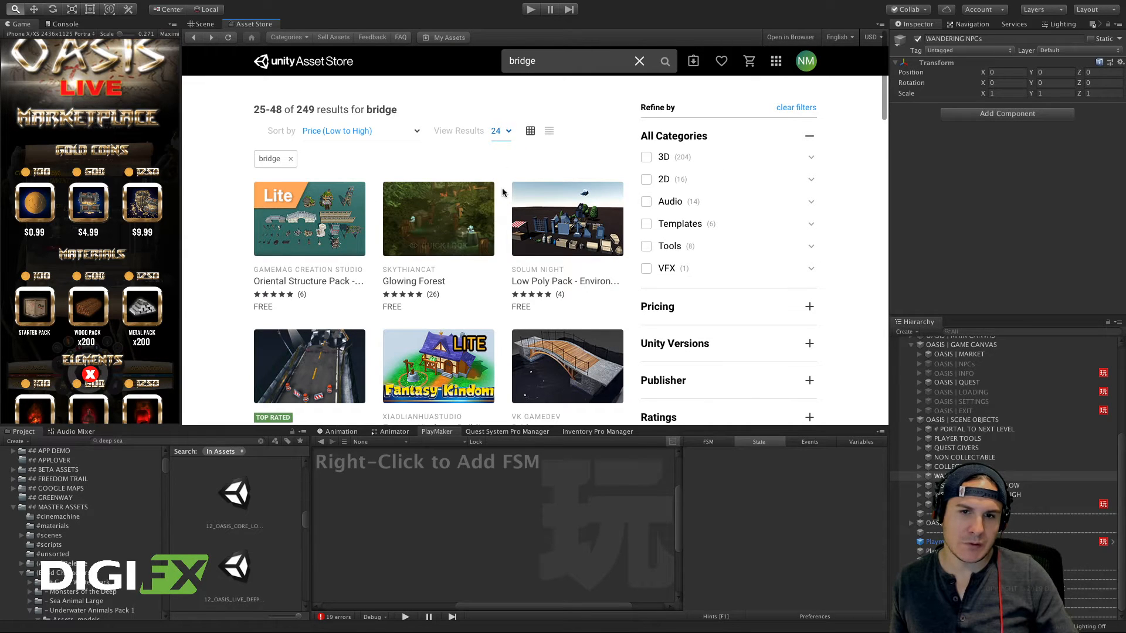
pyautogui.click(509, 134)
pyautogui.click(504, 208)
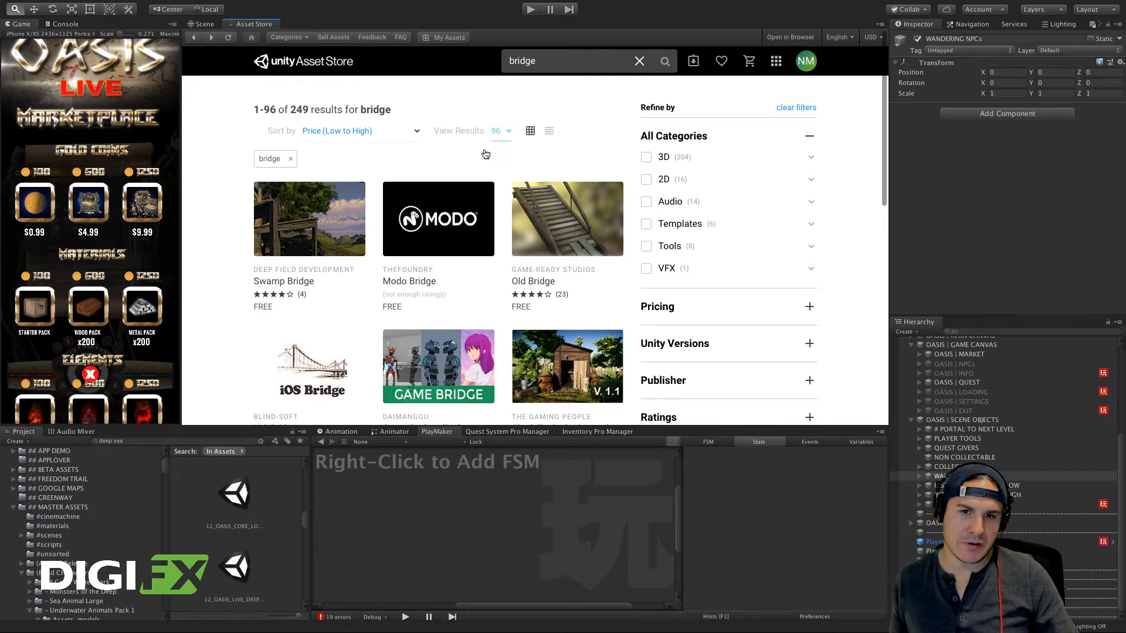
# Step: Browse the price-sorted bridge results from the free assets down to the $5 models, examining the hanging and wooden bridges
pyautogui.scroll(-2, 413, 329)
pyautogui.scroll(-6, 412, 327)
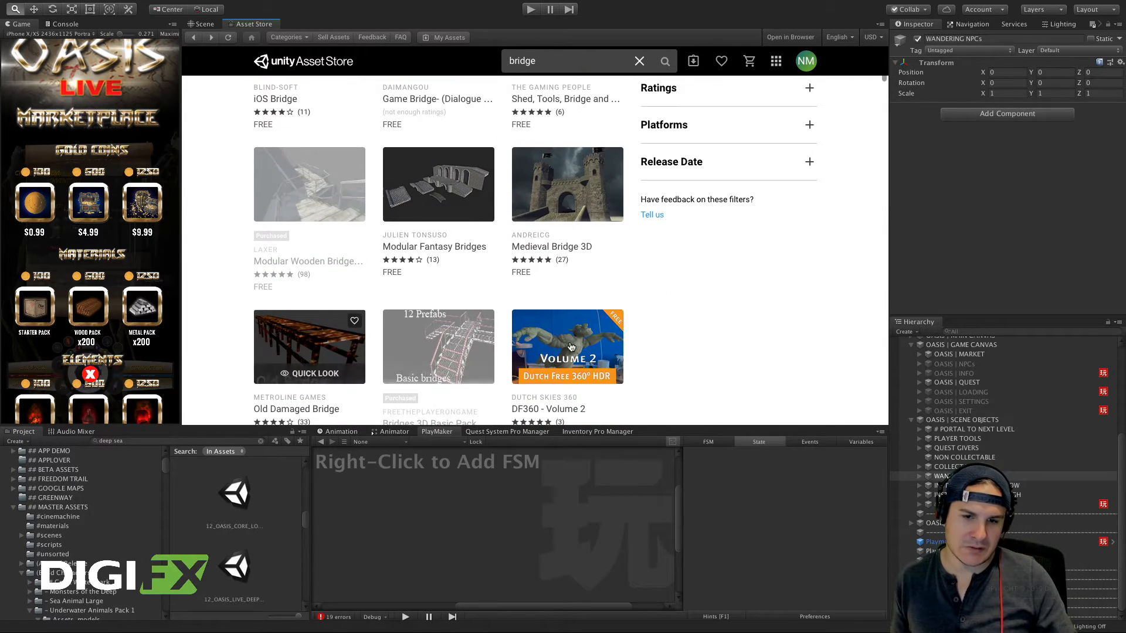
pyautogui.scroll(-13, 392, 352)
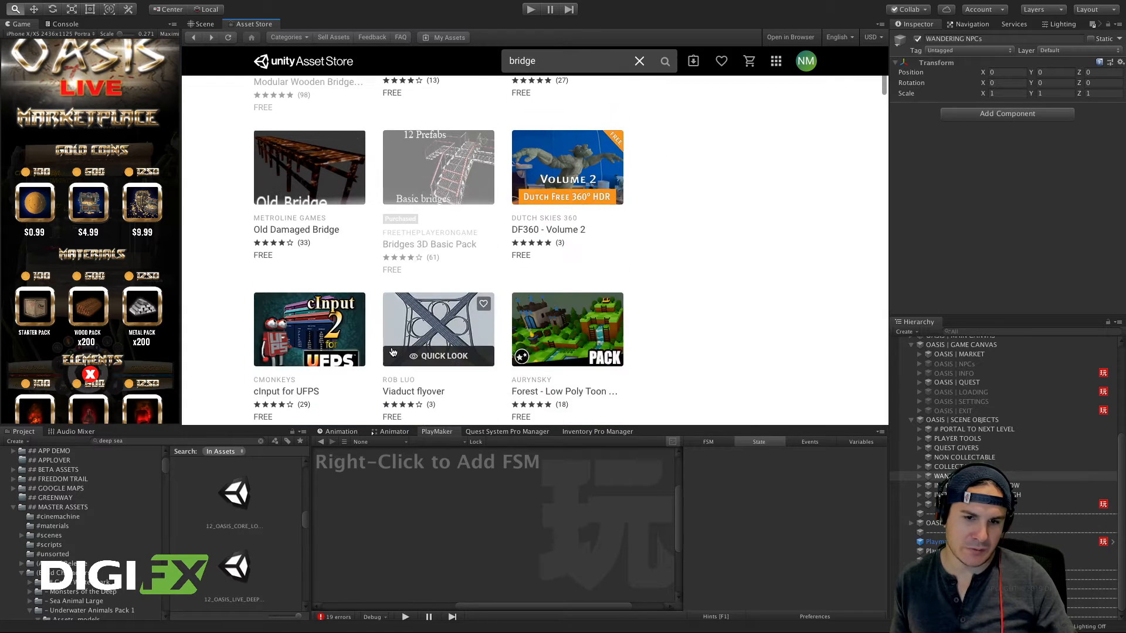
pyautogui.scroll(-7, 392, 352)
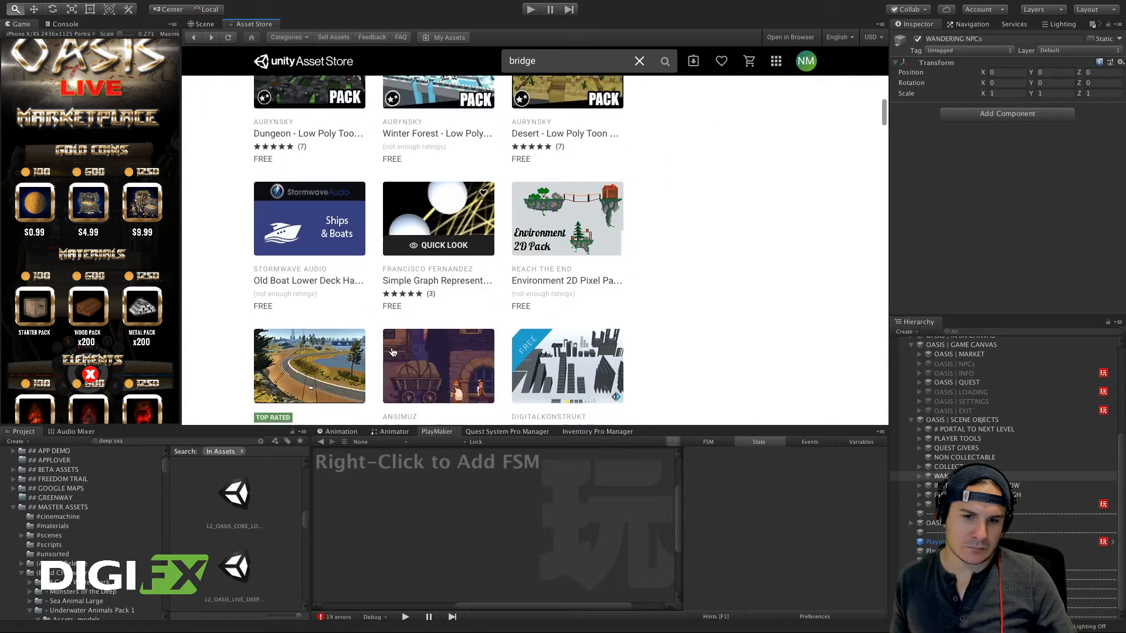
pyautogui.scroll(-6, 392, 353)
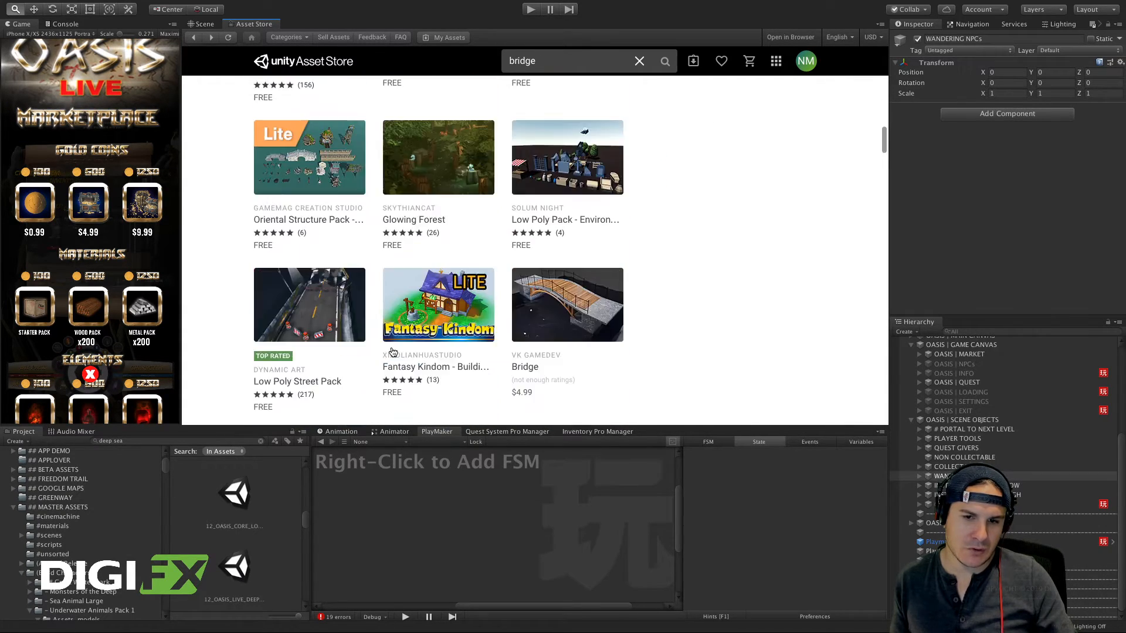
pyautogui.scroll(-5, 392, 350)
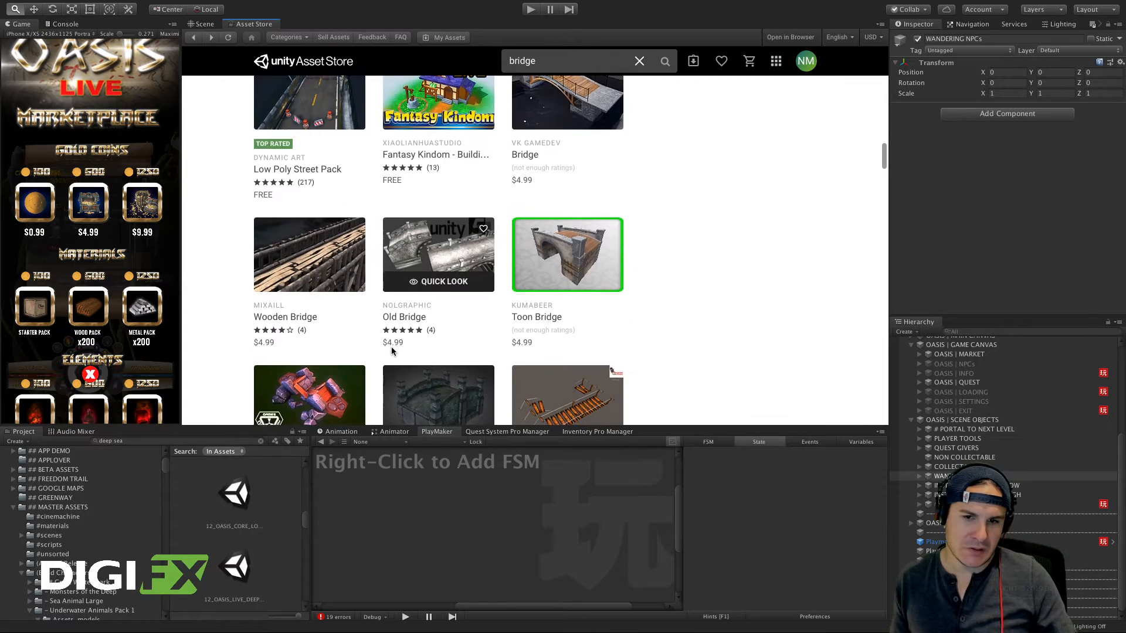
pyautogui.scroll(-6, 392, 350)
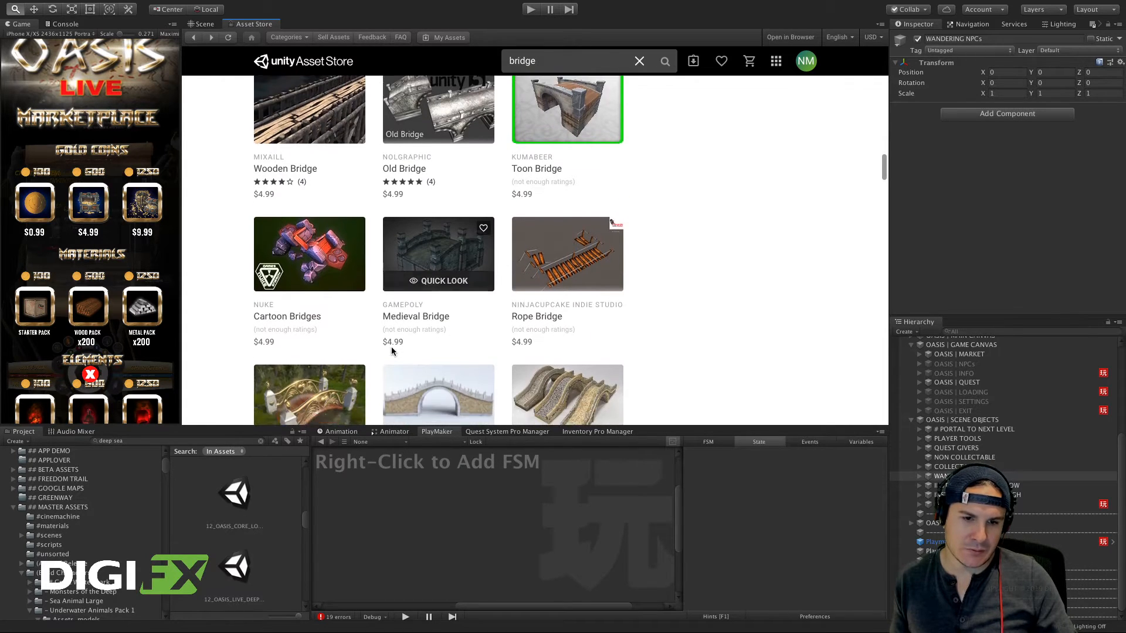
pyautogui.scroll(-1, 393, 352)
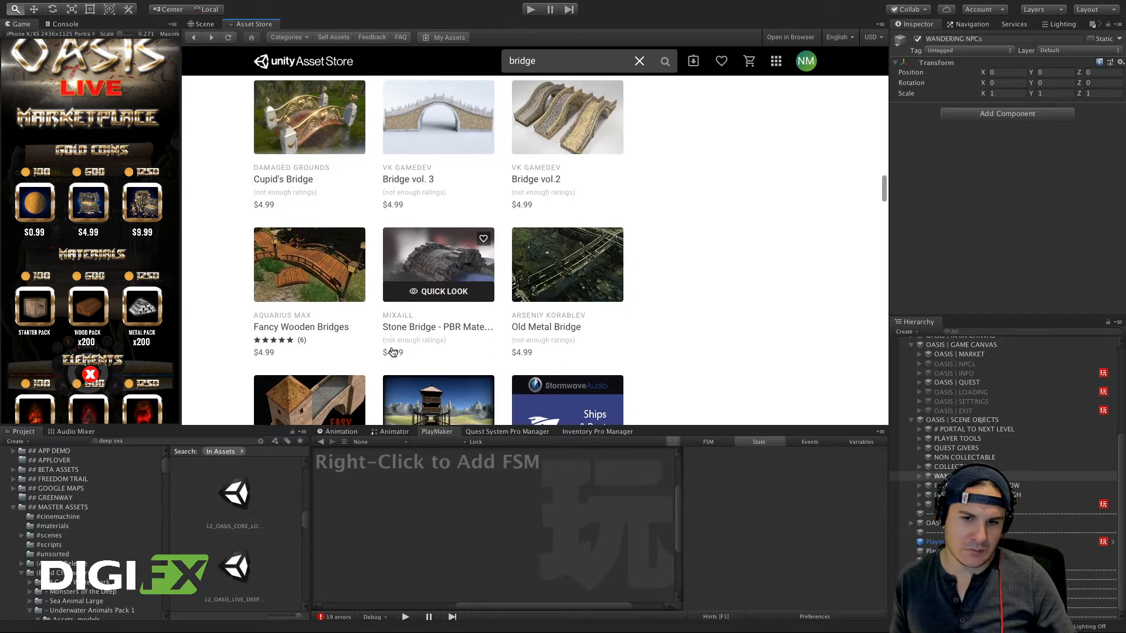
pyautogui.scroll(-4, 578, 267)
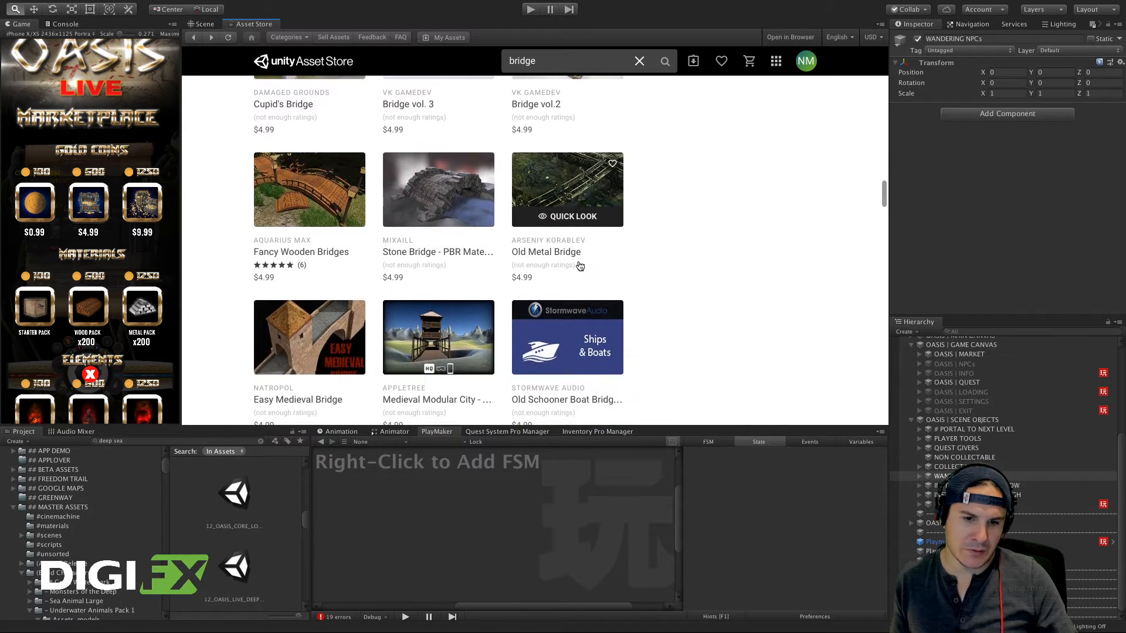
pyautogui.scroll(-4, 578, 267)
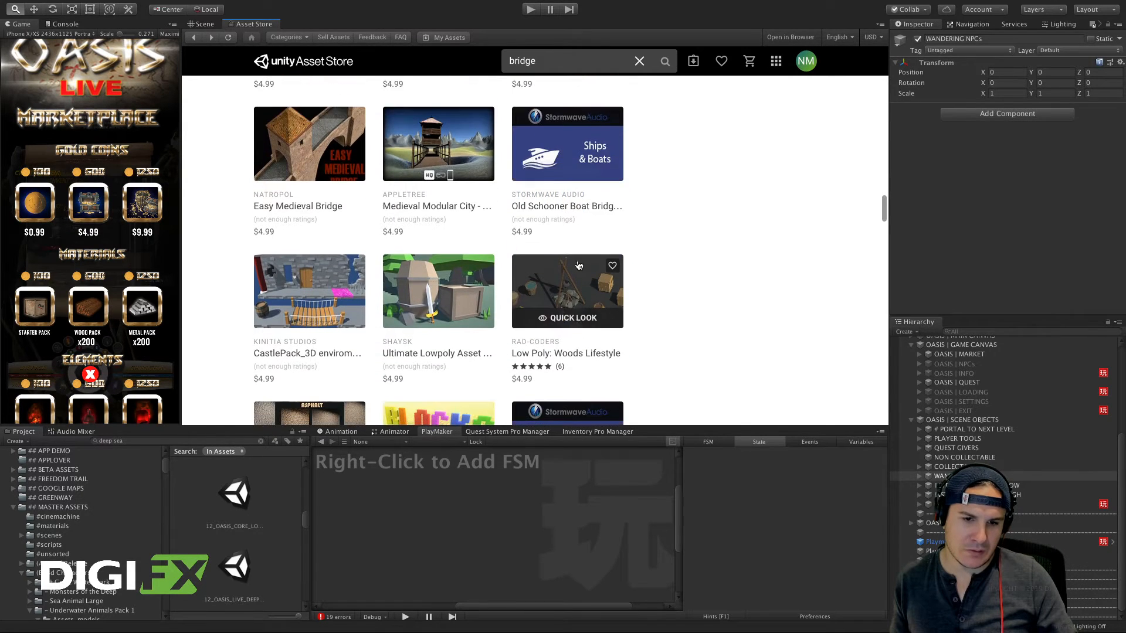
pyautogui.scroll(-6, 579, 266)
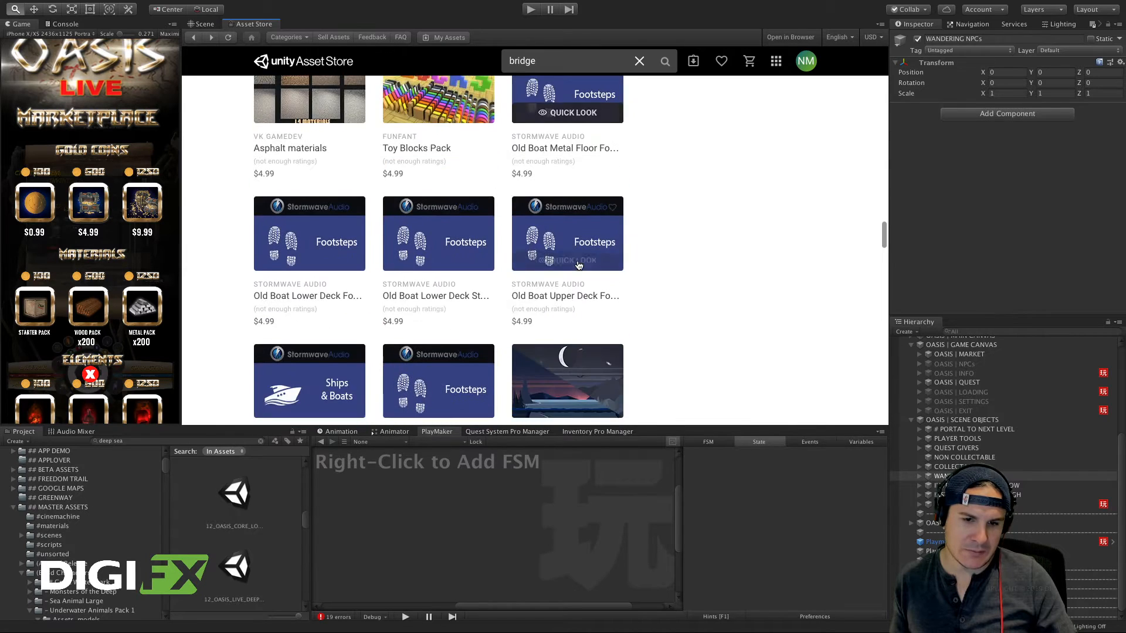
pyautogui.scroll(-8, 579, 266)
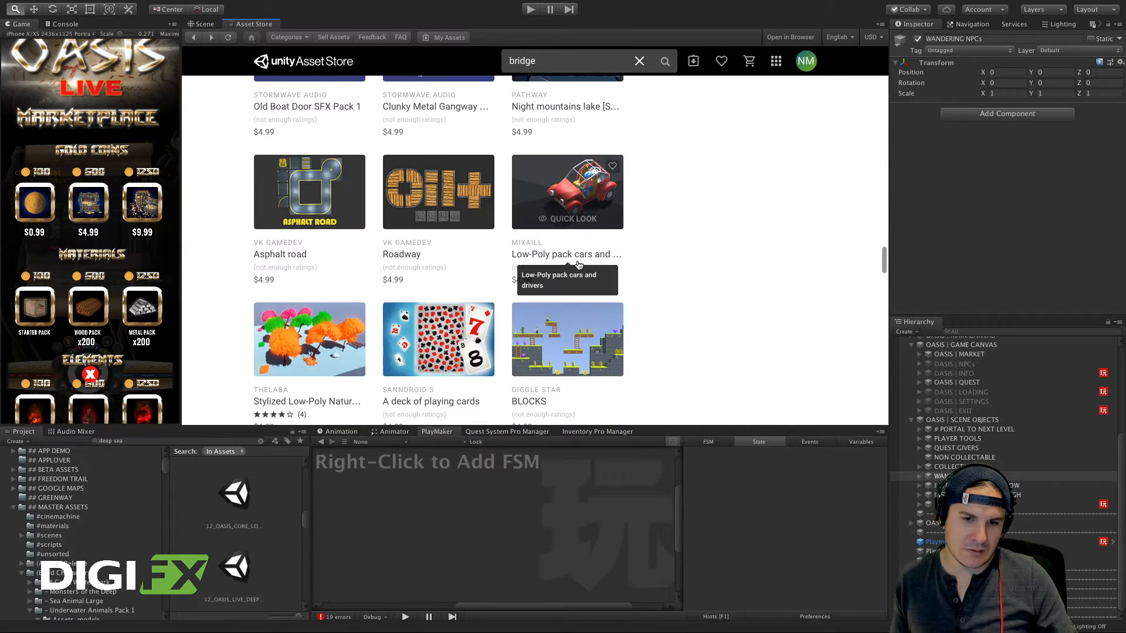
pyautogui.scroll(-5, 579, 266)
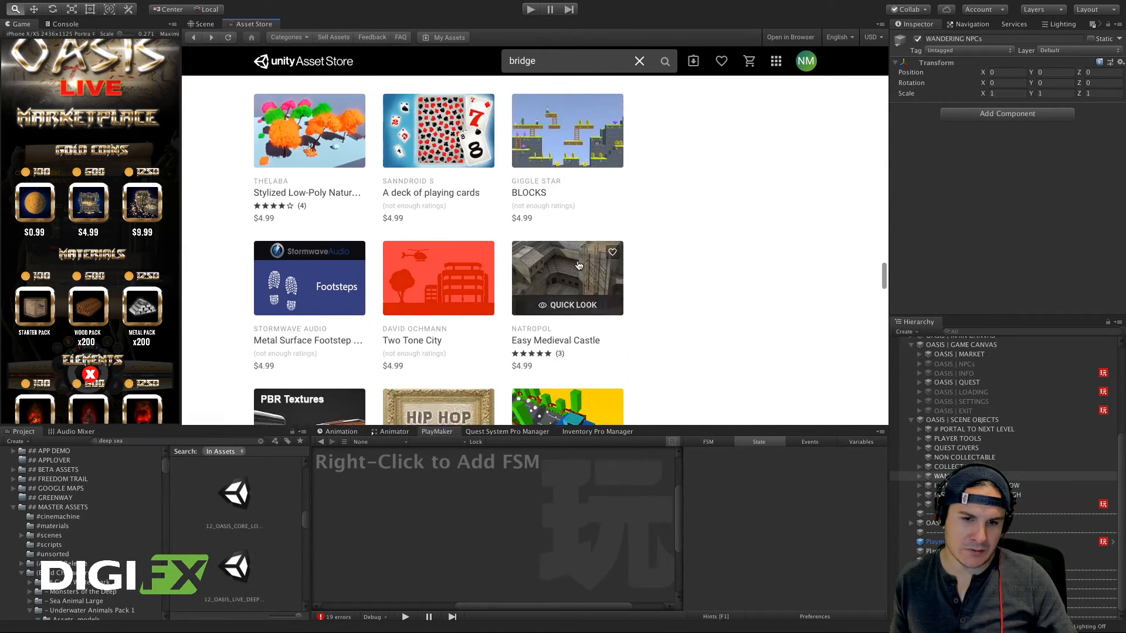
pyautogui.scroll(-8, 579, 265)
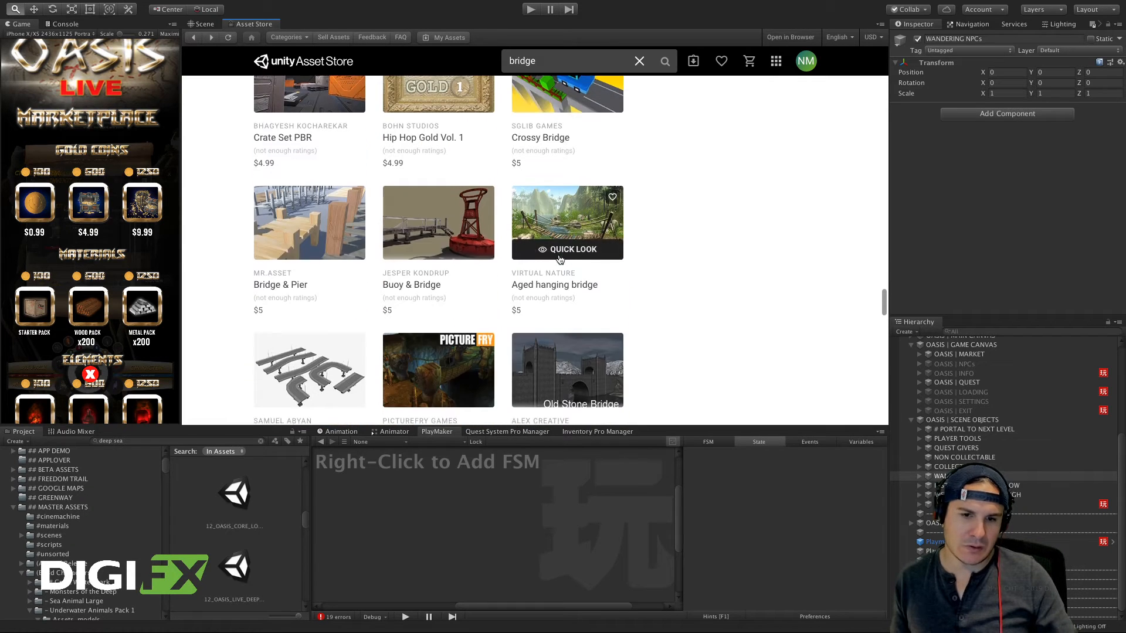
pyautogui.scroll(1, 559, 260)
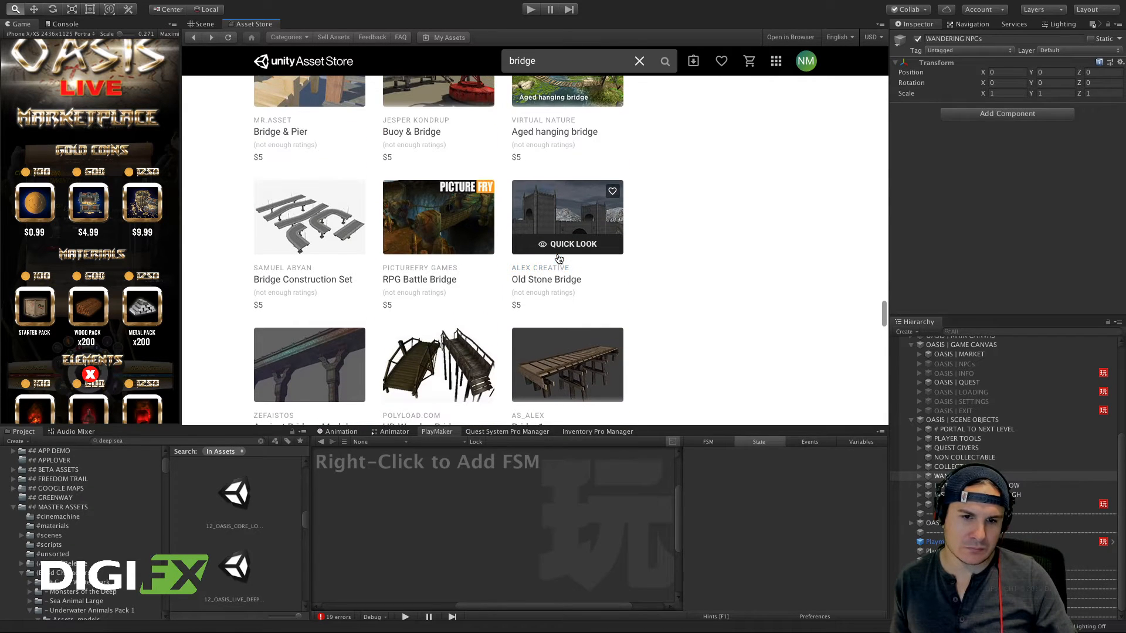
pyautogui.scroll(1, 559, 260)
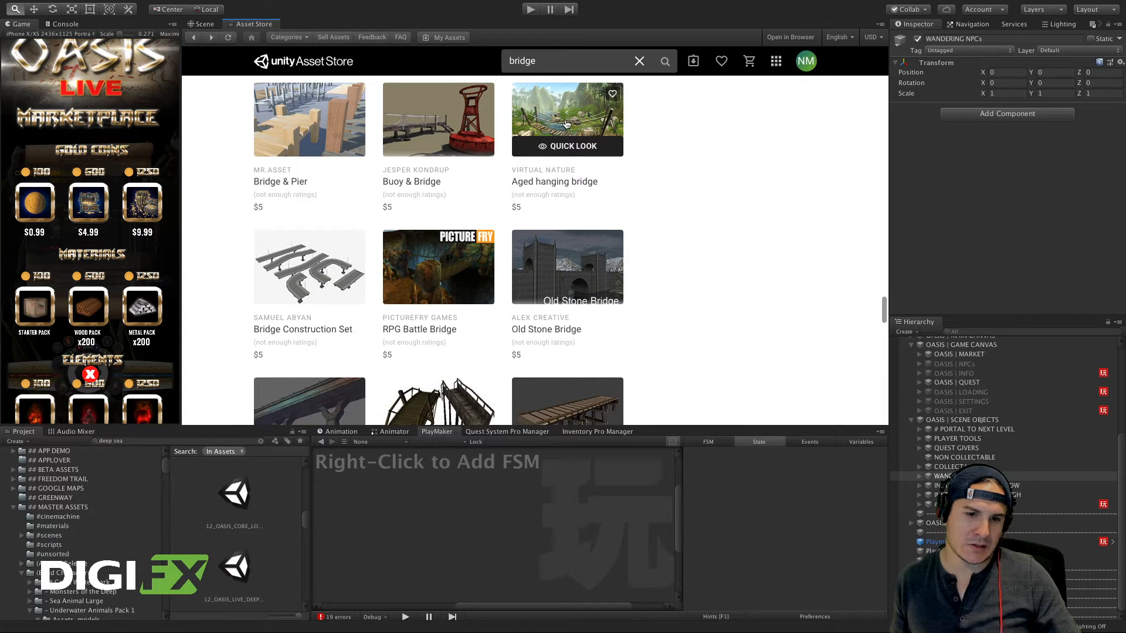
pyautogui.scroll(-3, 481, 240)
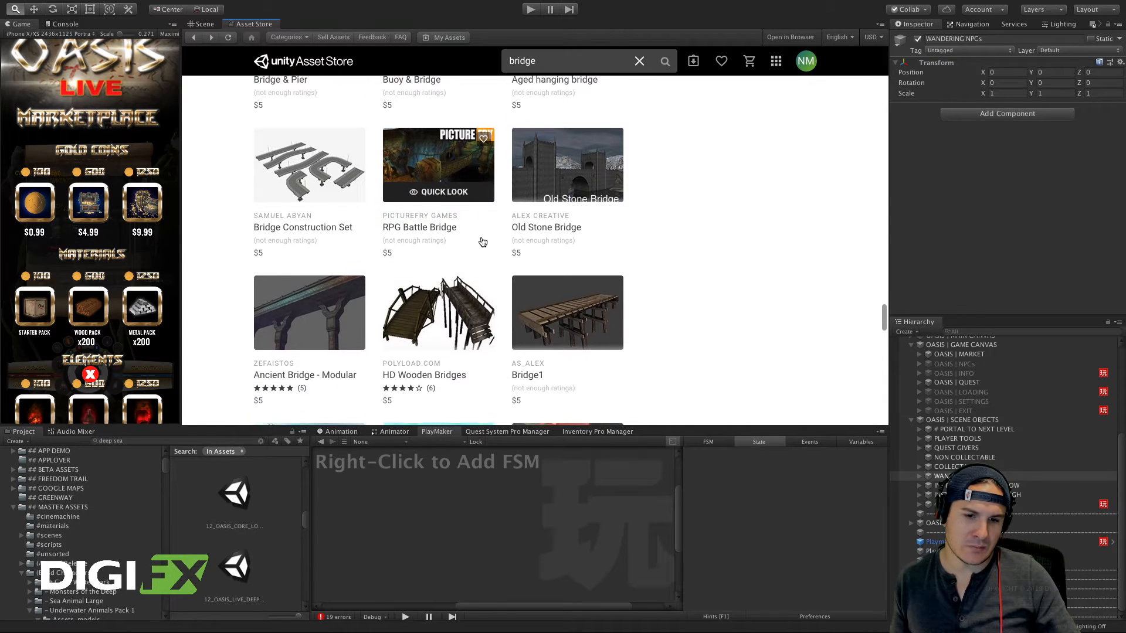
pyautogui.scroll(-6, 481, 240)
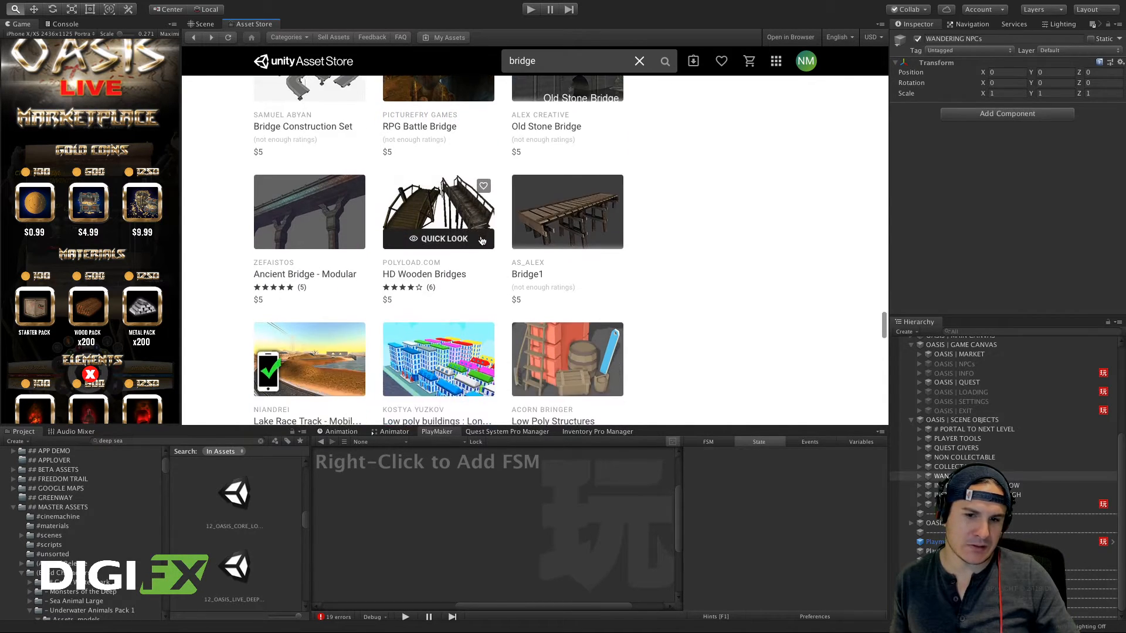
# Step: Look back through the $4.99 bridges and return to the free bridge assets at the start of the results
pyautogui.scroll(16, 481, 241)
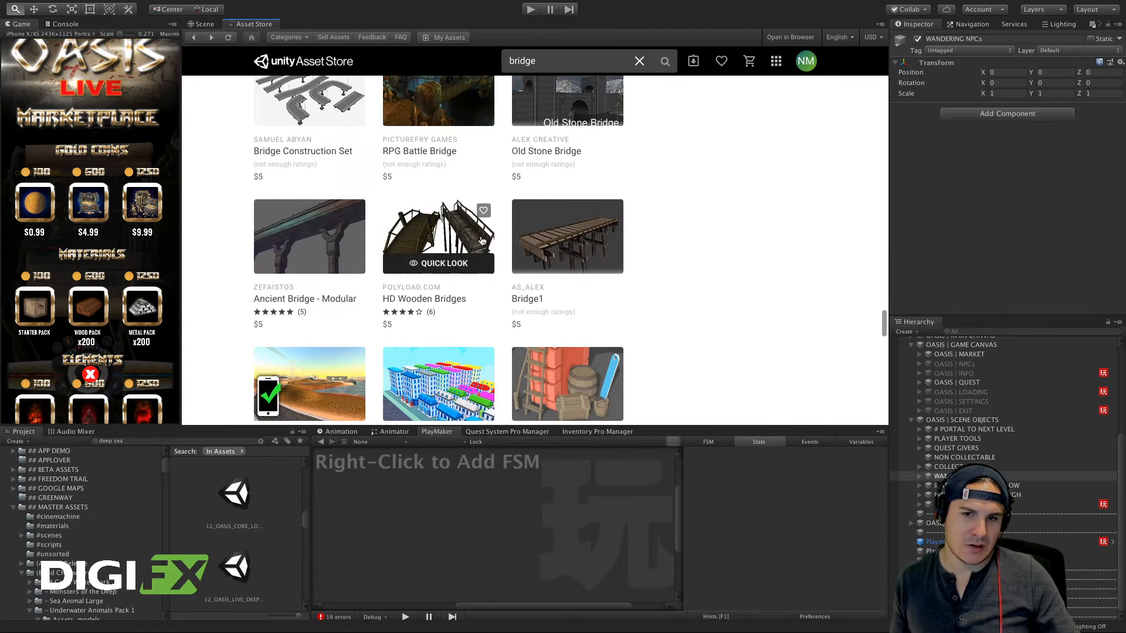
pyautogui.scroll(10, 481, 240)
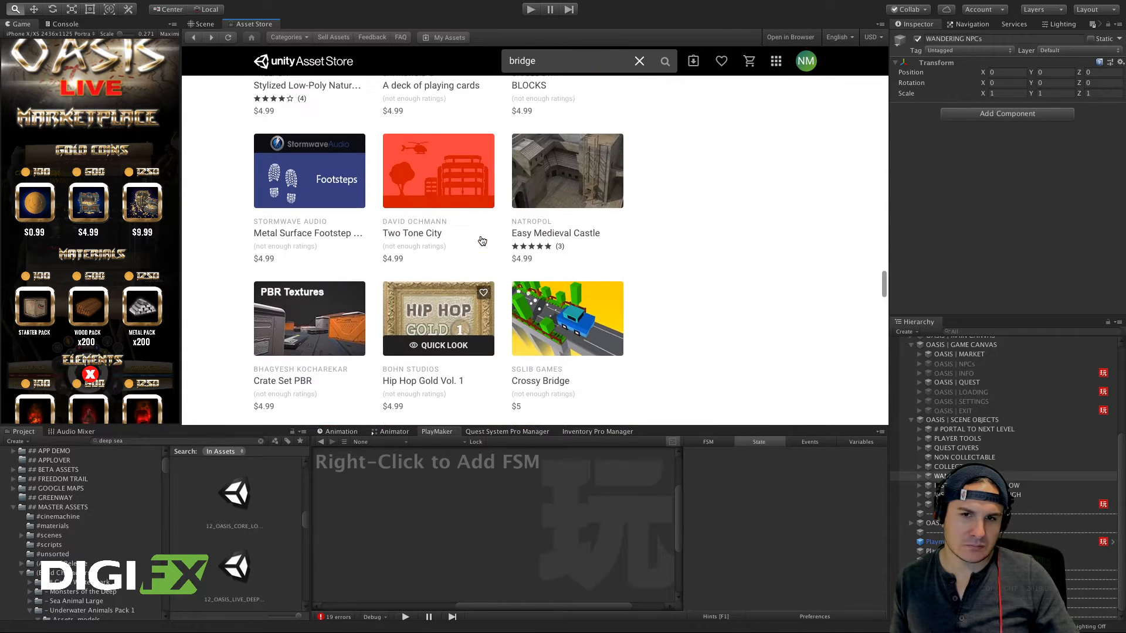
pyautogui.scroll(5, 481, 241)
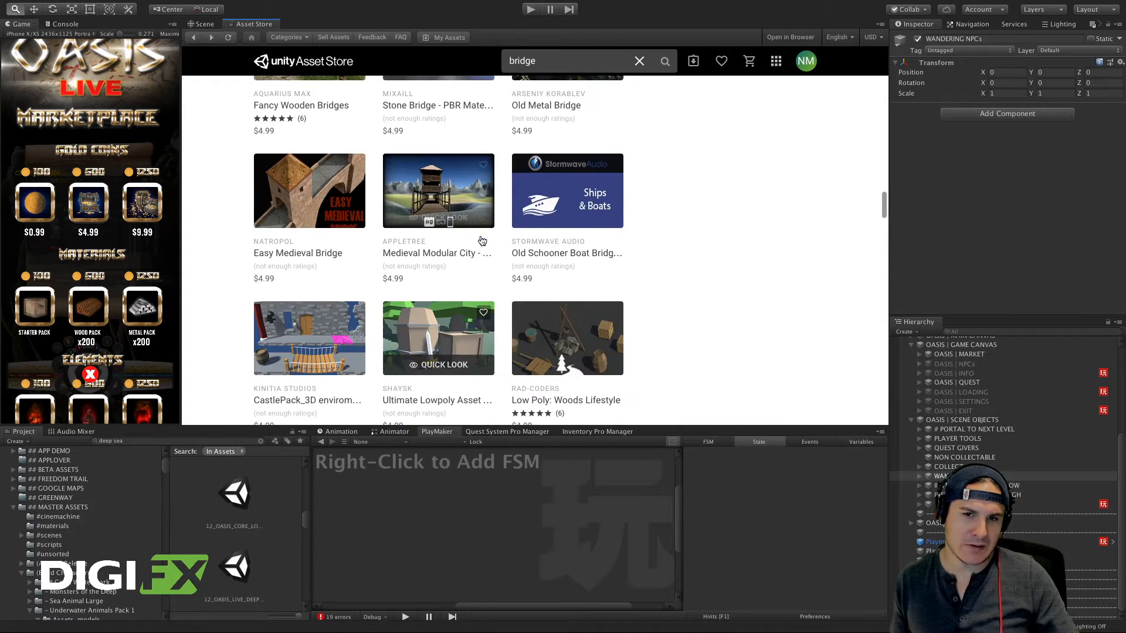
pyautogui.scroll(9, 481, 242)
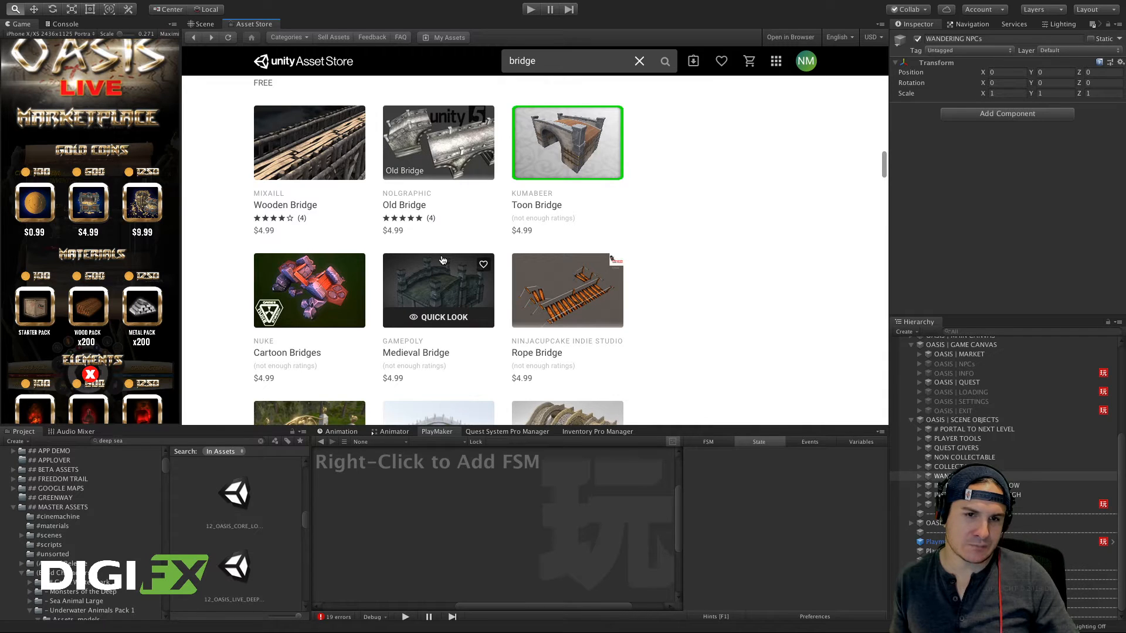
pyautogui.scroll(10, 443, 260)
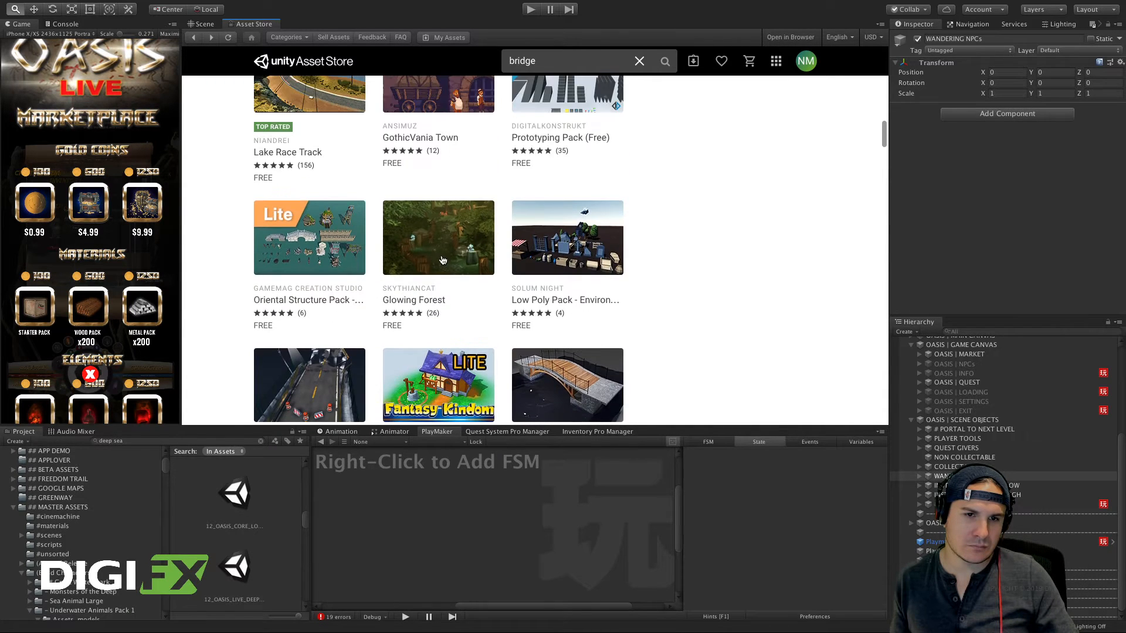
pyautogui.scroll(2, 442, 261)
pyautogui.moveTo(337, 320)
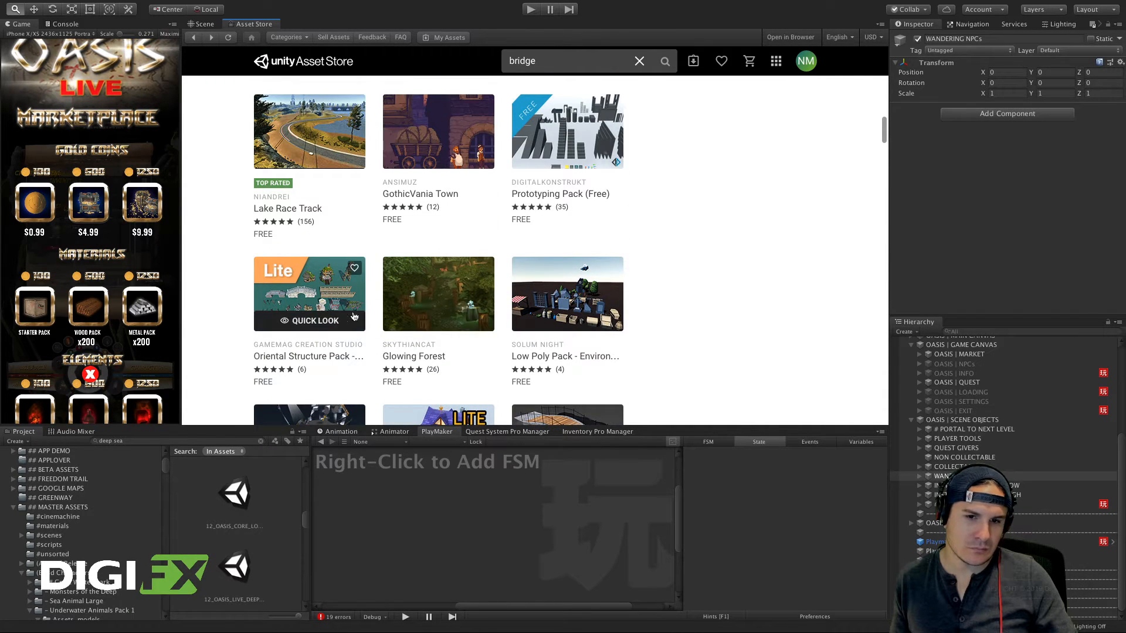
pyautogui.scroll(2, 429, 299)
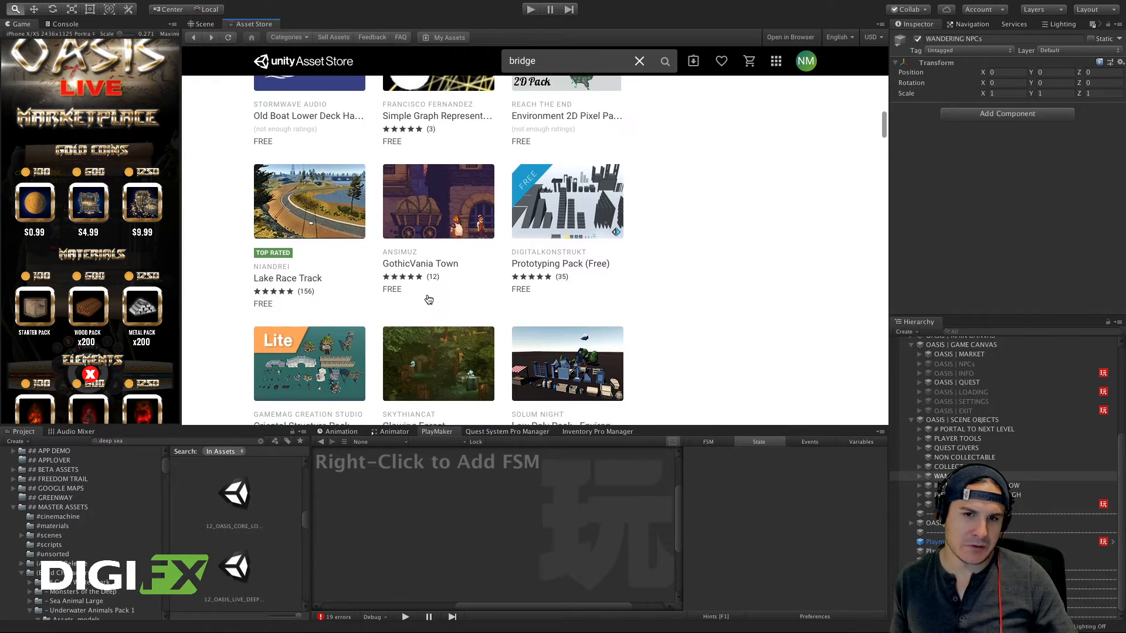
pyautogui.scroll(8, 429, 300)
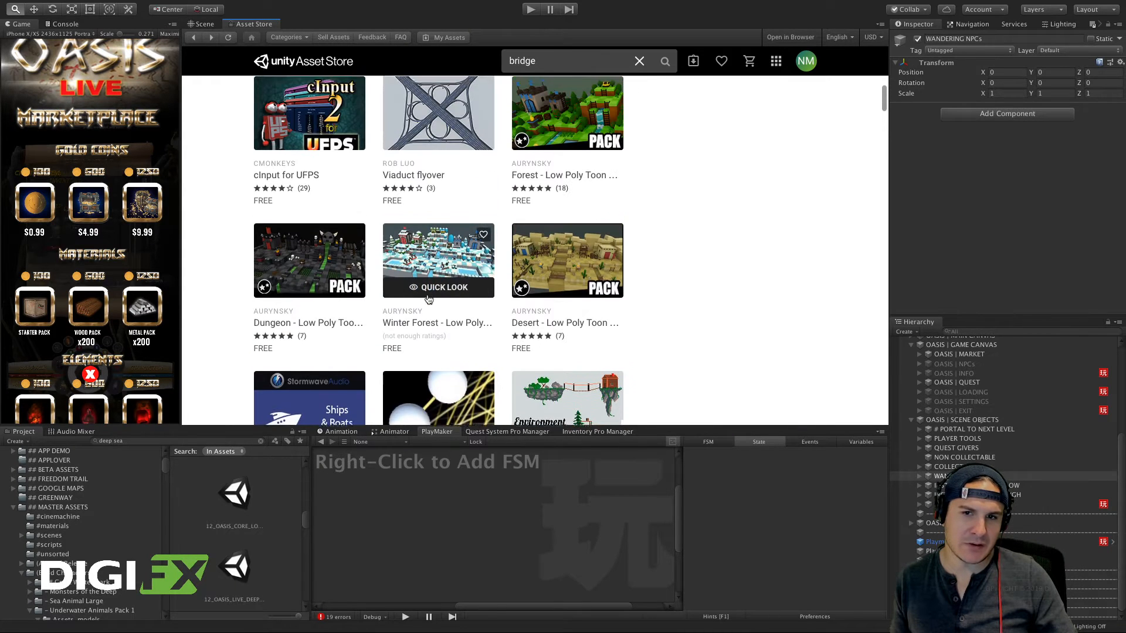
pyautogui.scroll(3, 428, 300)
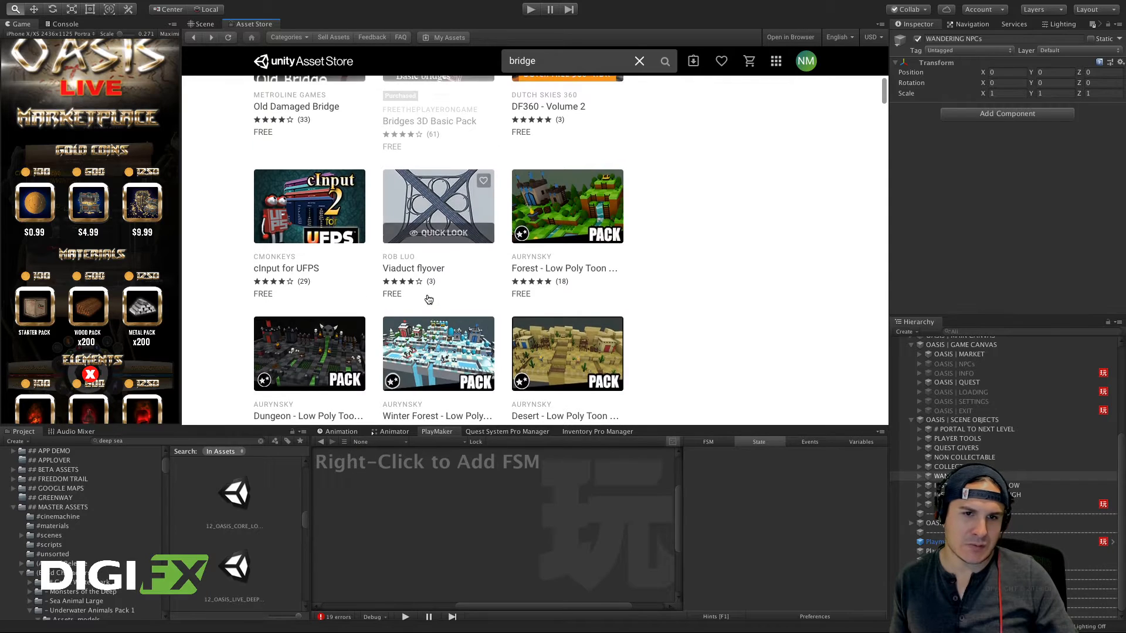
pyautogui.scroll(6, 428, 300)
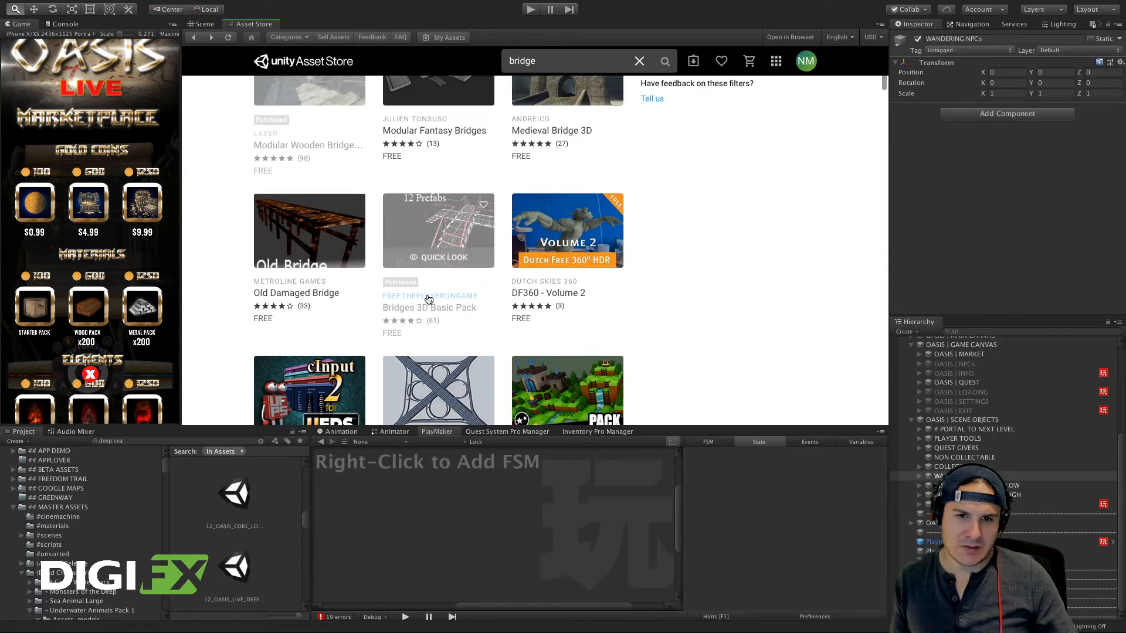
pyautogui.scroll(4, 428, 299)
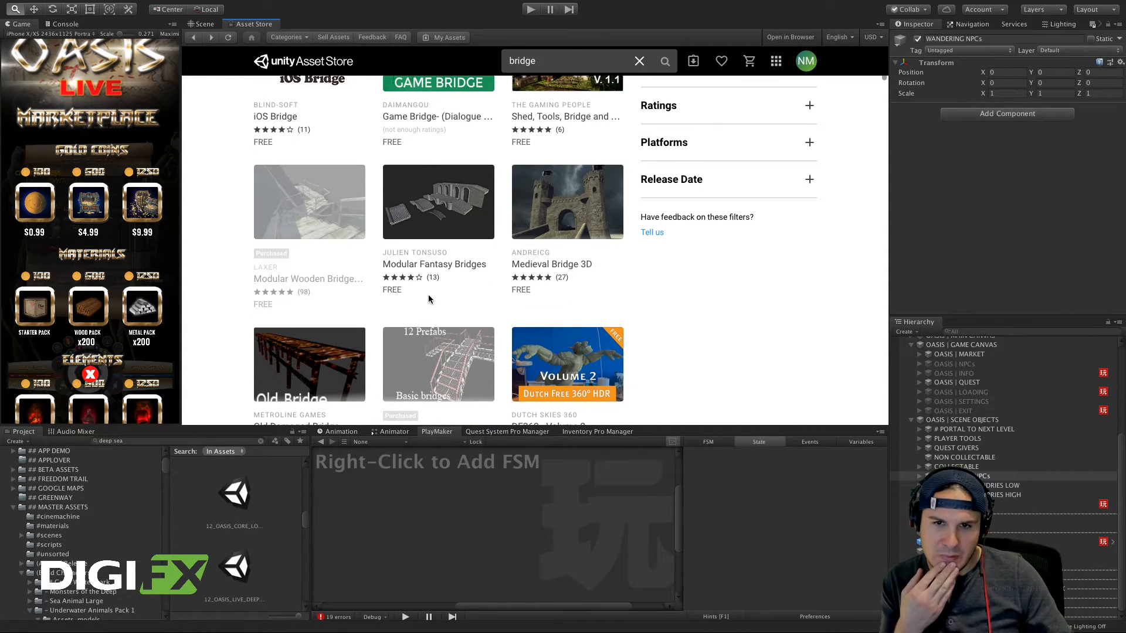
pyautogui.scroll(3, 428, 299)
pyautogui.scroll(1, 429, 299)
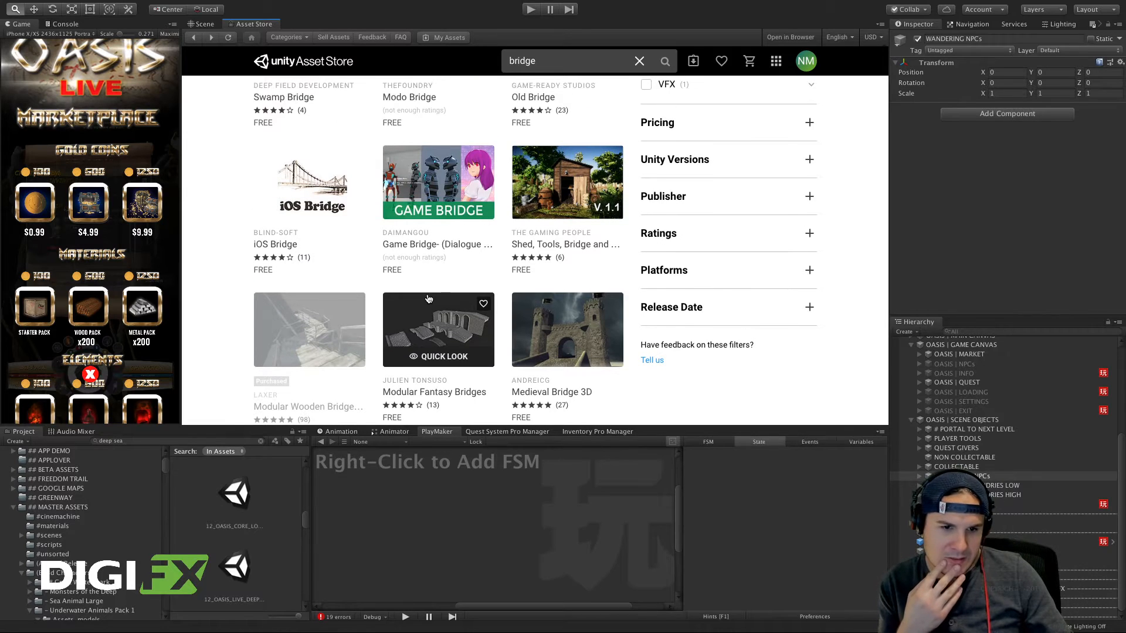
# Step: Open the purchased Modular Wooden Bridge Tiles asset page and view its enlarged preview images through to the last one
pyautogui.scroll(-3, 346, 308)
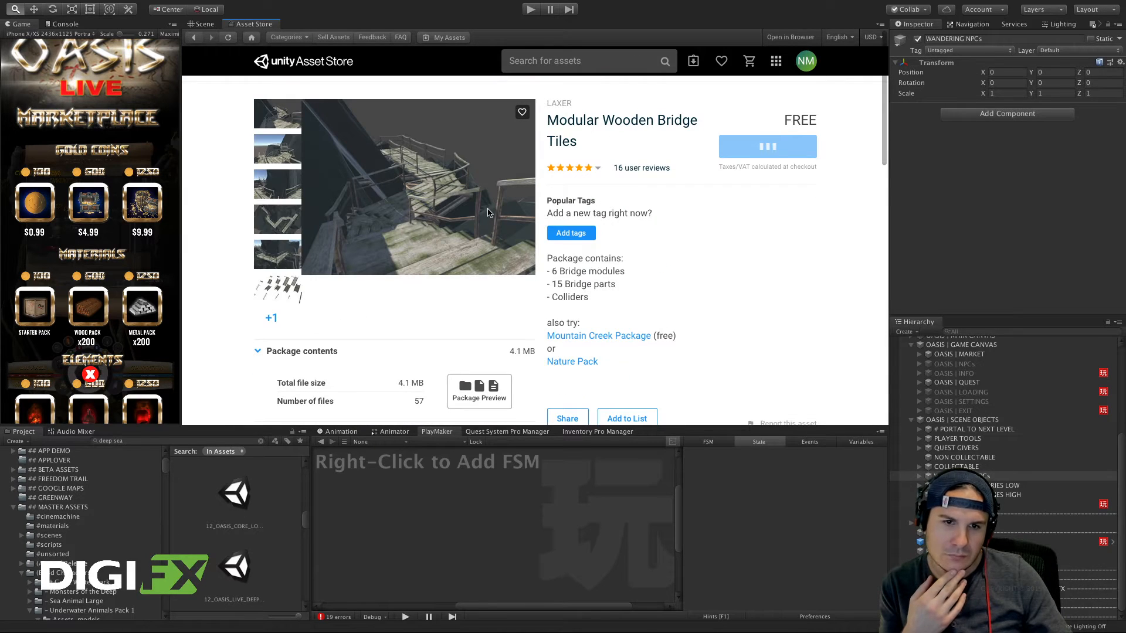
pyautogui.click(276, 154)
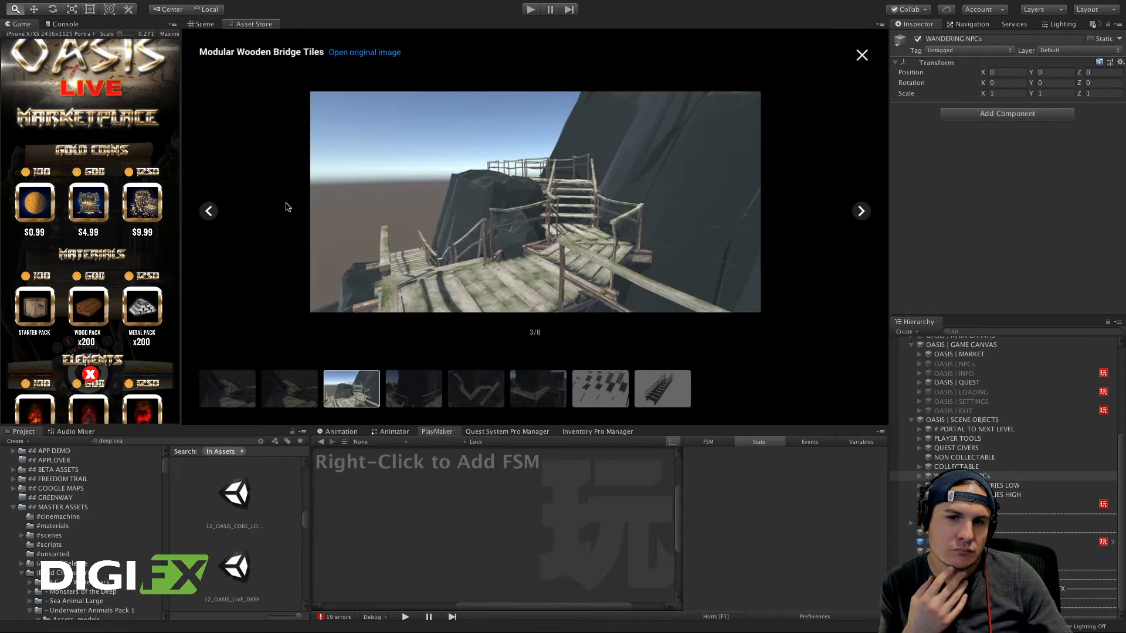
pyautogui.click(860, 212)
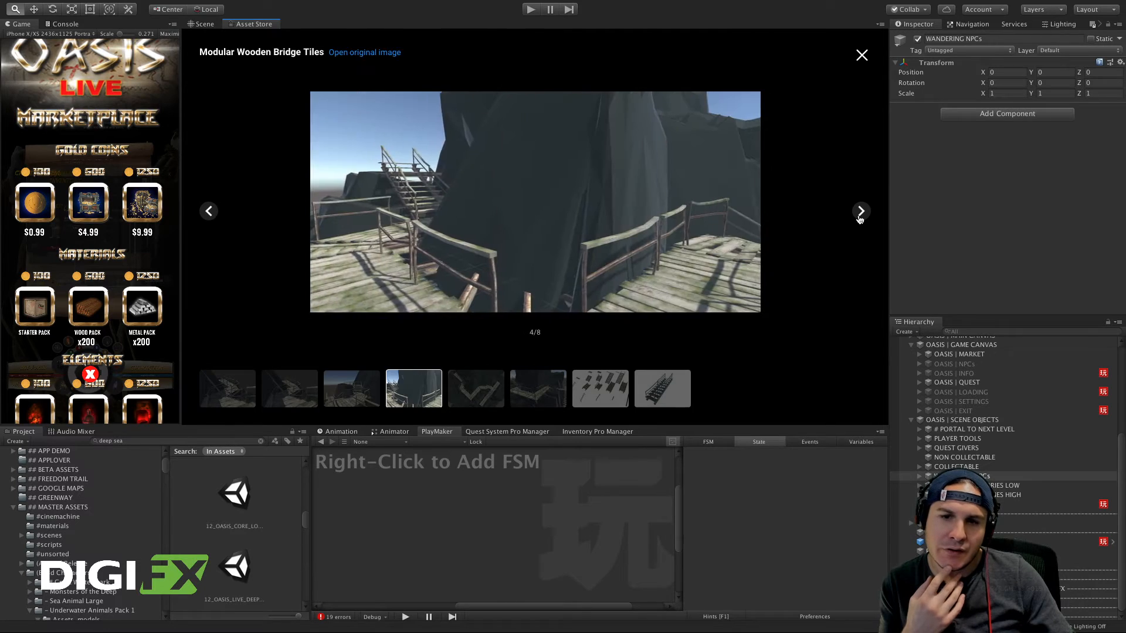
pyautogui.click(860, 212)
pyautogui.click(860, 218)
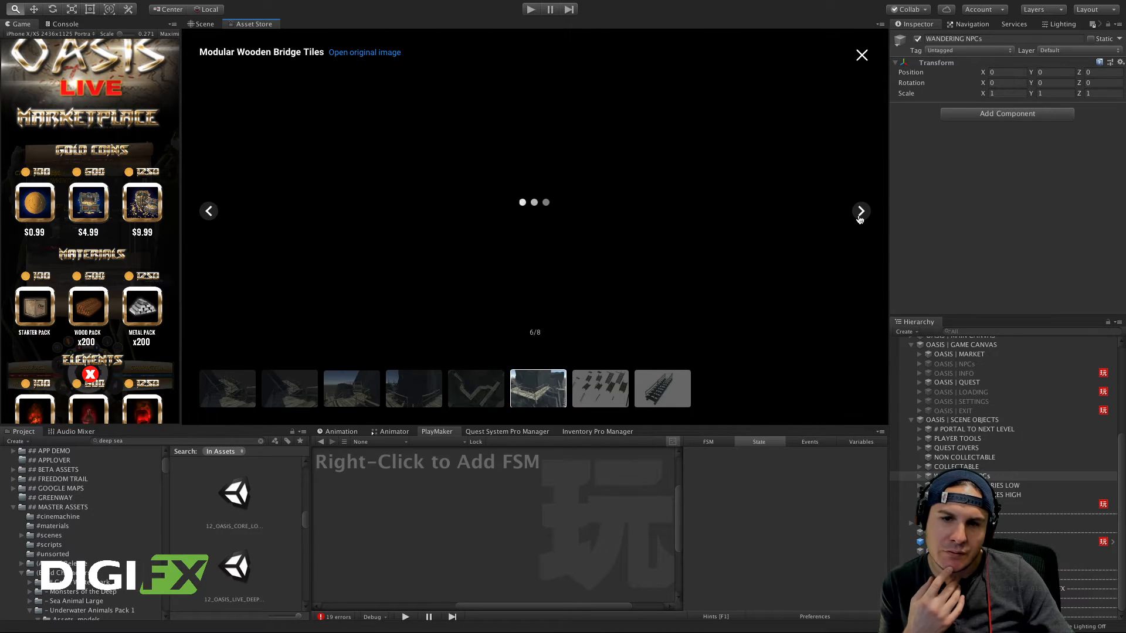
pyautogui.click(859, 213)
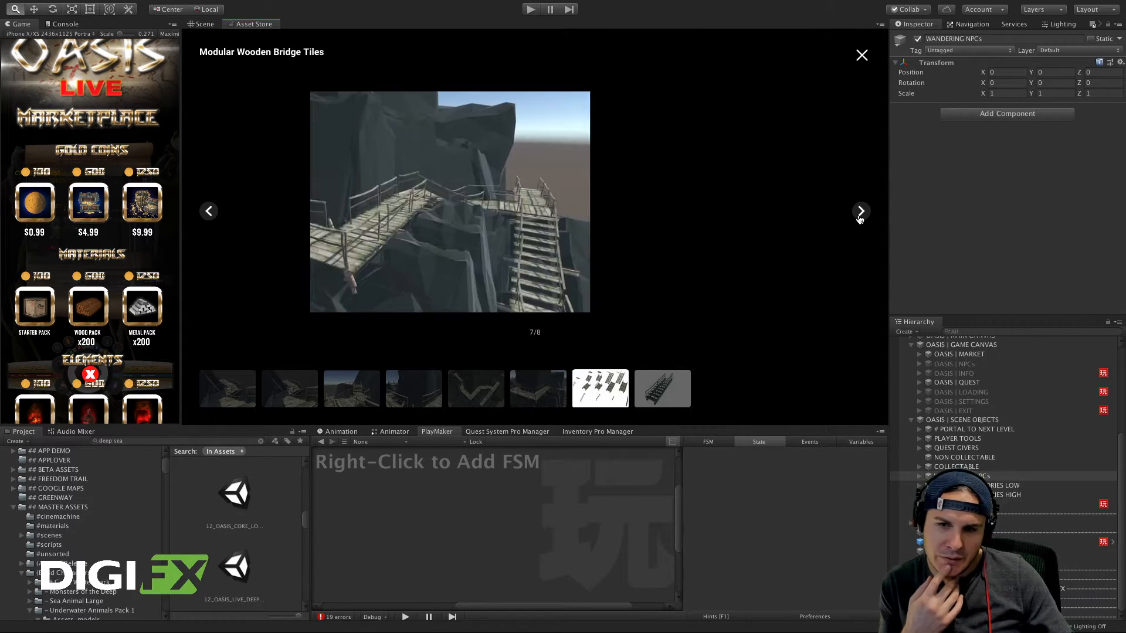
pyautogui.click(859, 212)
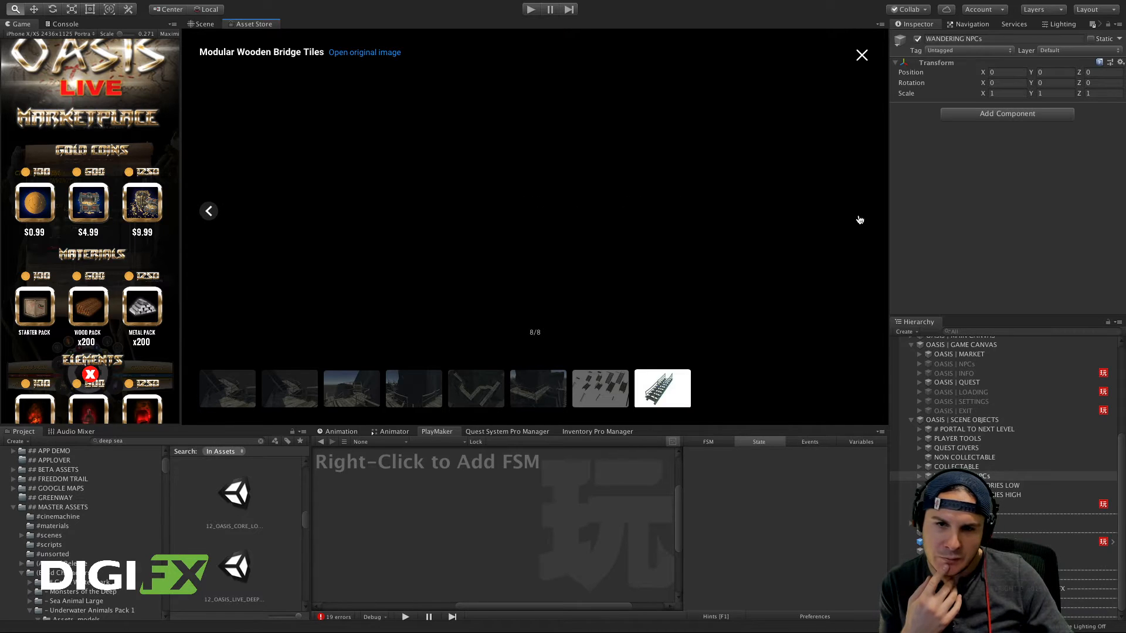
# Step: Close the enlarged preview and look over the Modular Wooden Bridge Tiles page's package details and recommendations
pyautogui.click(862, 56)
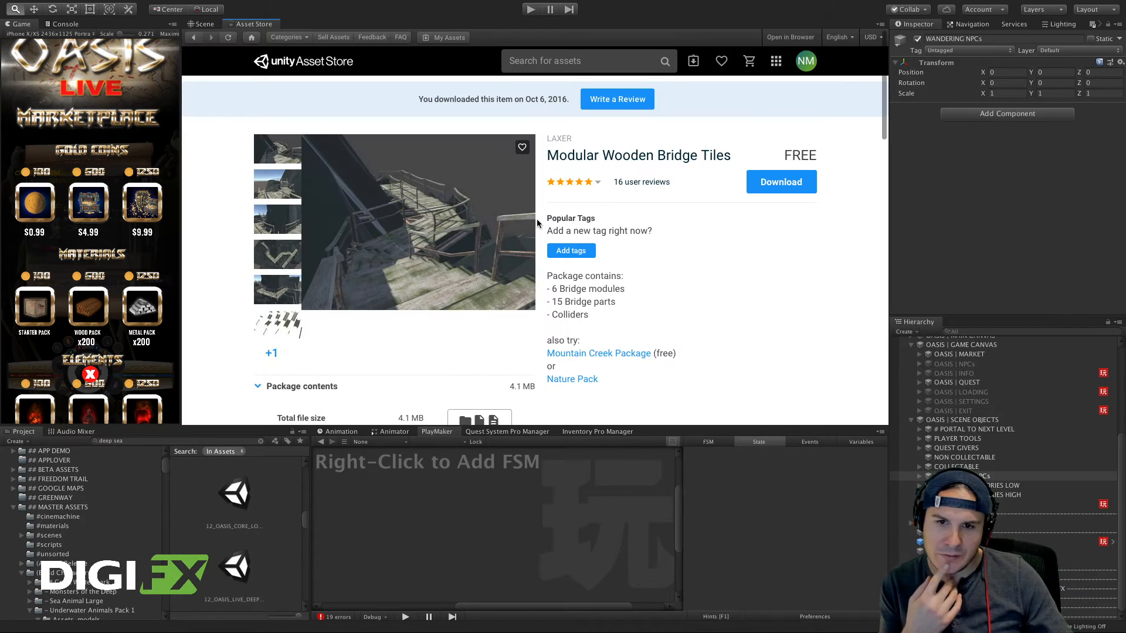
pyautogui.scroll(-5, 537, 221)
pyautogui.scroll(-5, 538, 219)
pyautogui.scroll(2, 539, 219)
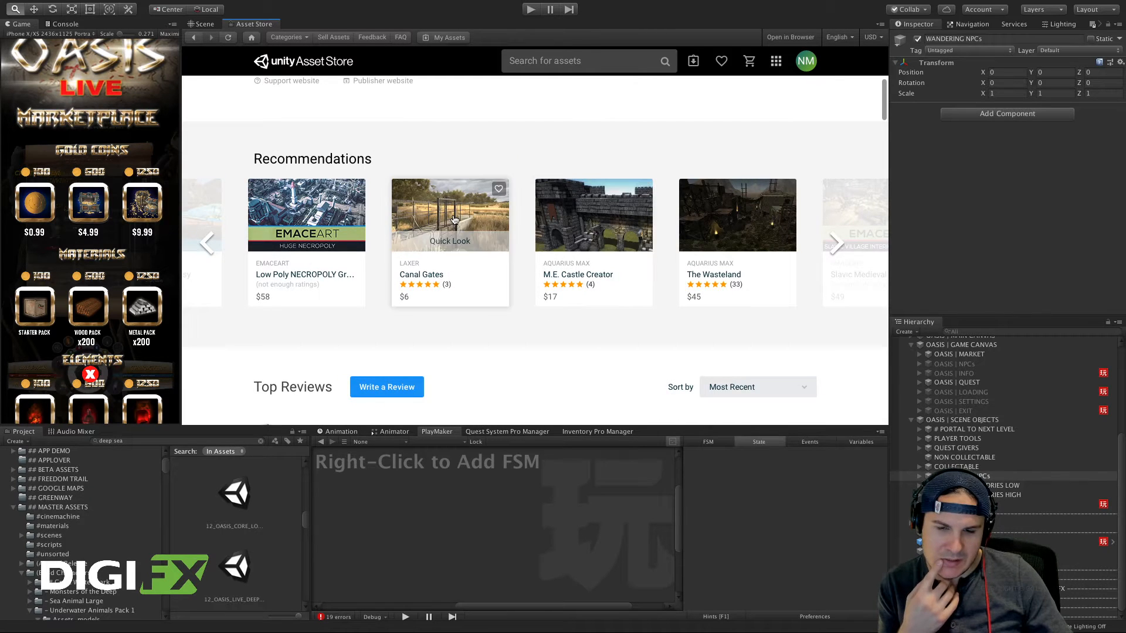
pyautogui.scroll(8, 610, 218)
pyautogui.scroll(-7, 610, 217)
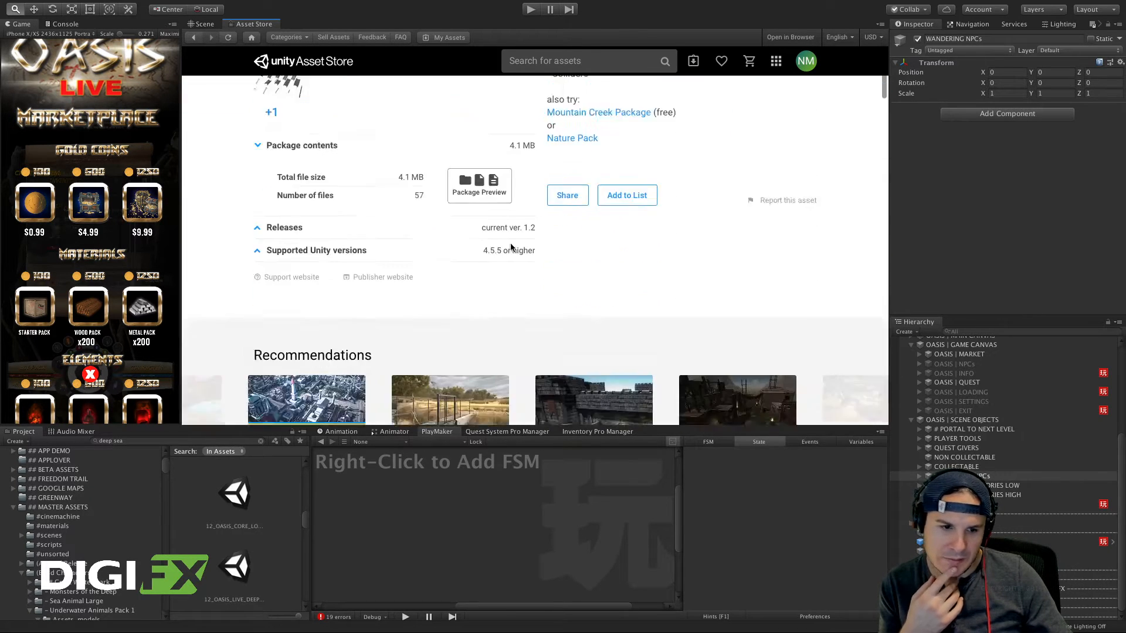
# Step: Return to the Scene view, search the project assets for "bridge", and enlarge the asset browser to show more results
pyautogui.click(203, 24)
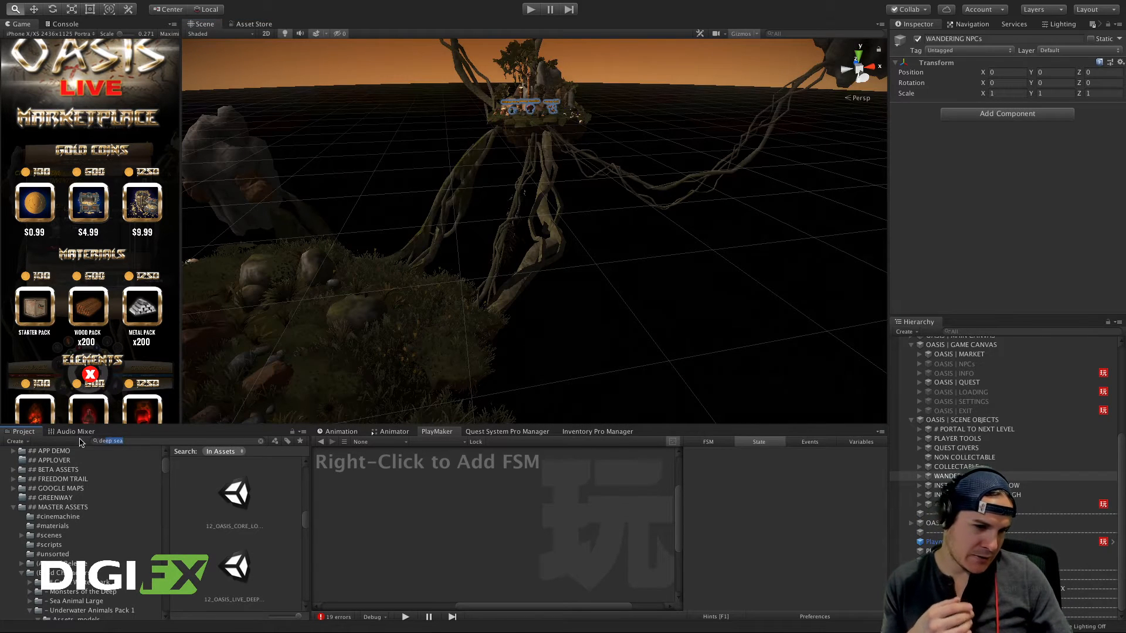
pyautogui.write('beach')
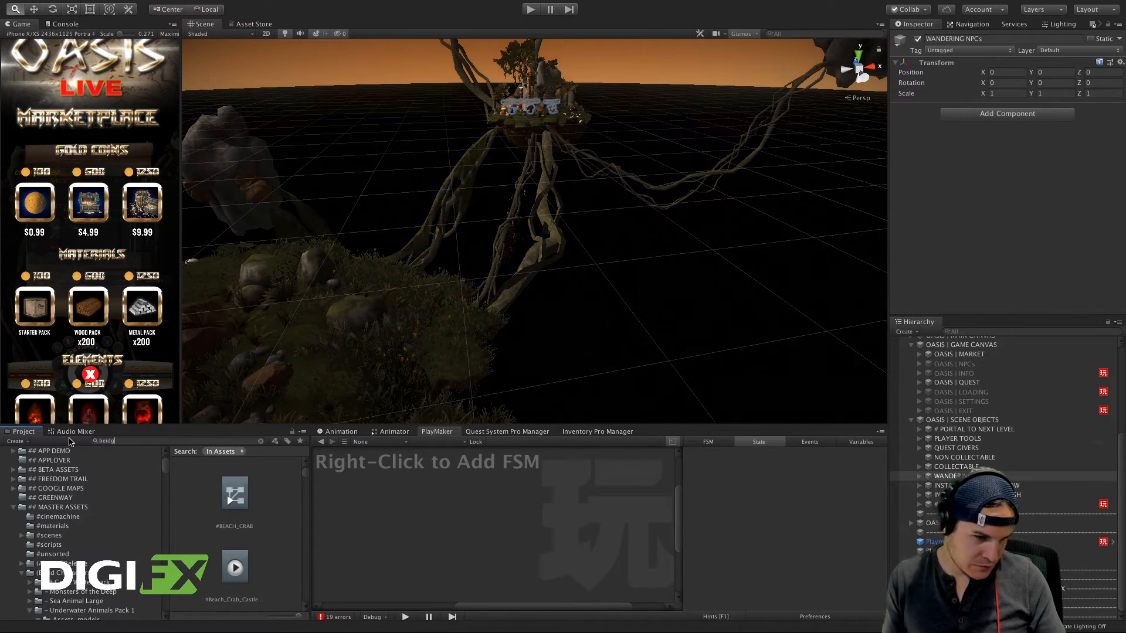
pyautogui.write('idg')
pyautogui.press('BackSpace')
pyautogui.press('BackSpace')
pyautogui.write('idg')
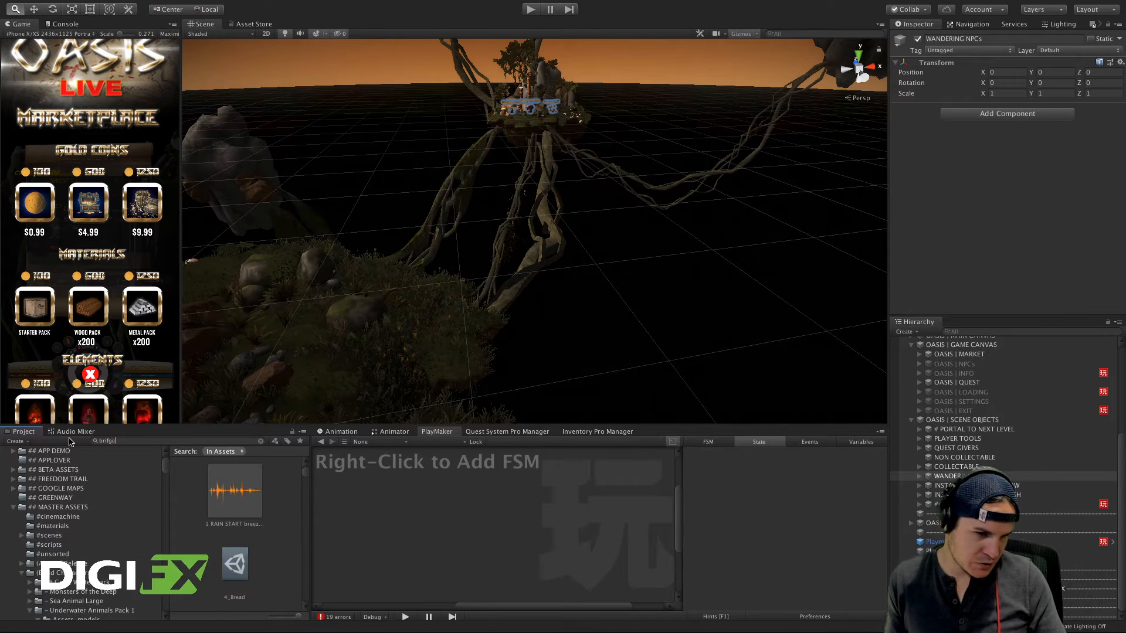
pyautogui.write('ge')
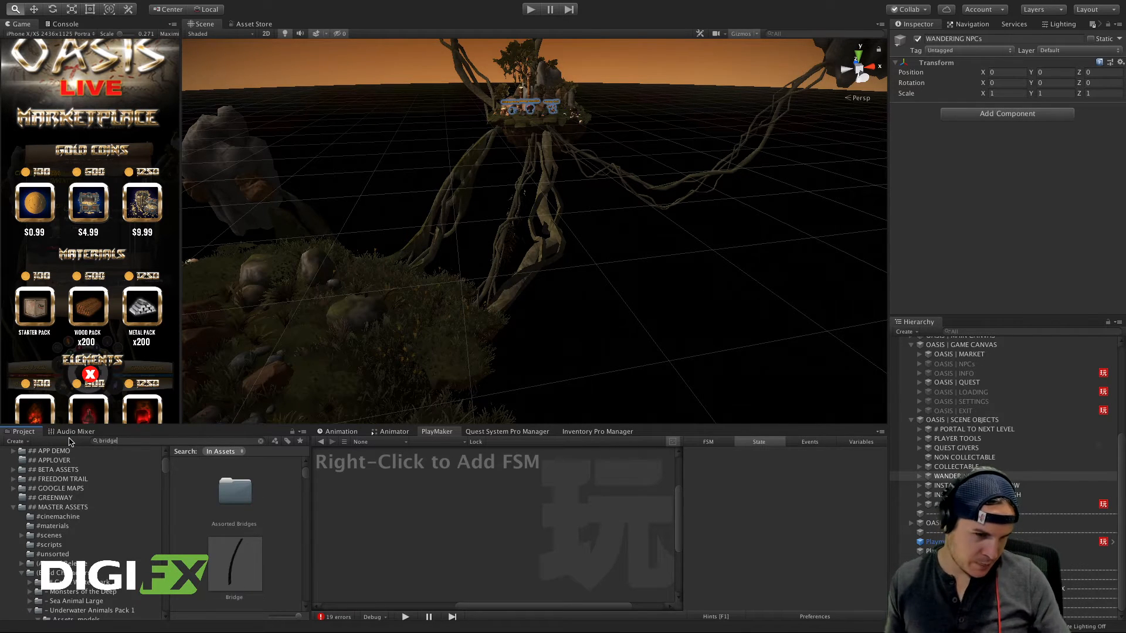
pyautogui.moveTo(309, 531); pyautogui.dragTo(417, 533)
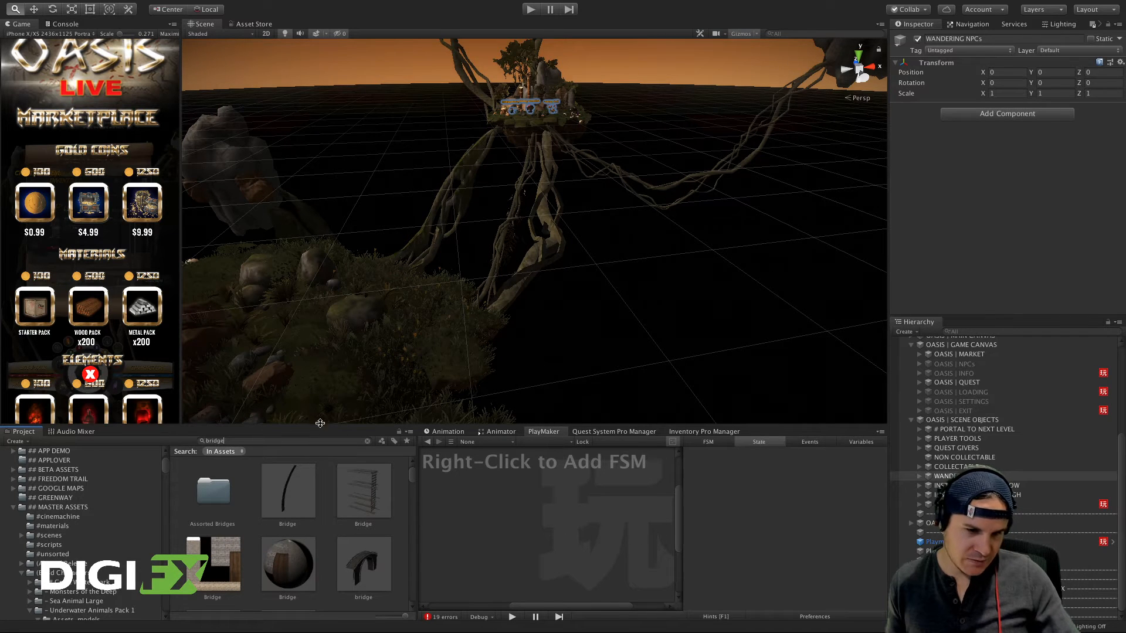
pyautogui.moveTo(328, 426); pyautogui.dragTo(328, 236)
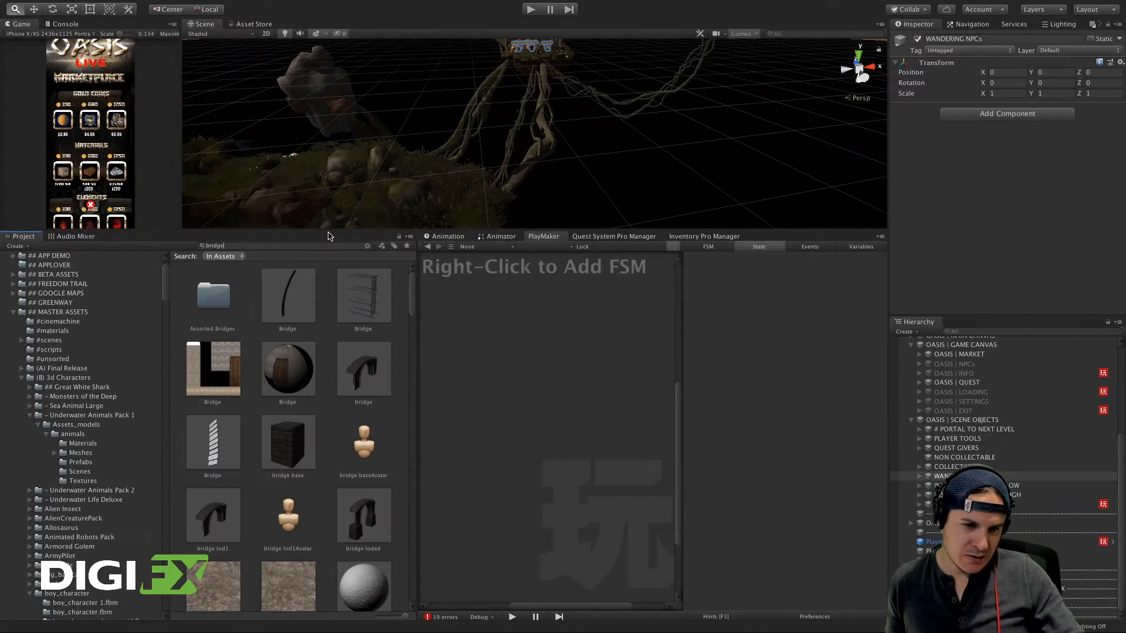
# Step: Browse the project's bridge search results through to the wood bridge pieces at the end of the list
pyautogui.scroll(-10, 252, 338)
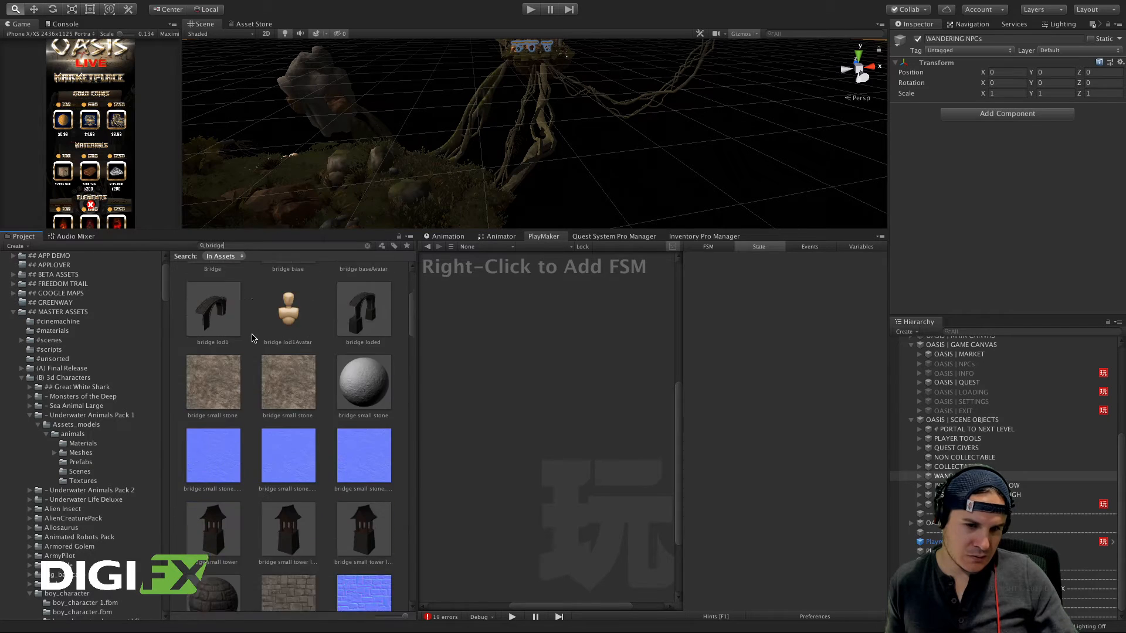
pyautogui.scroll(-15, 252, 339)
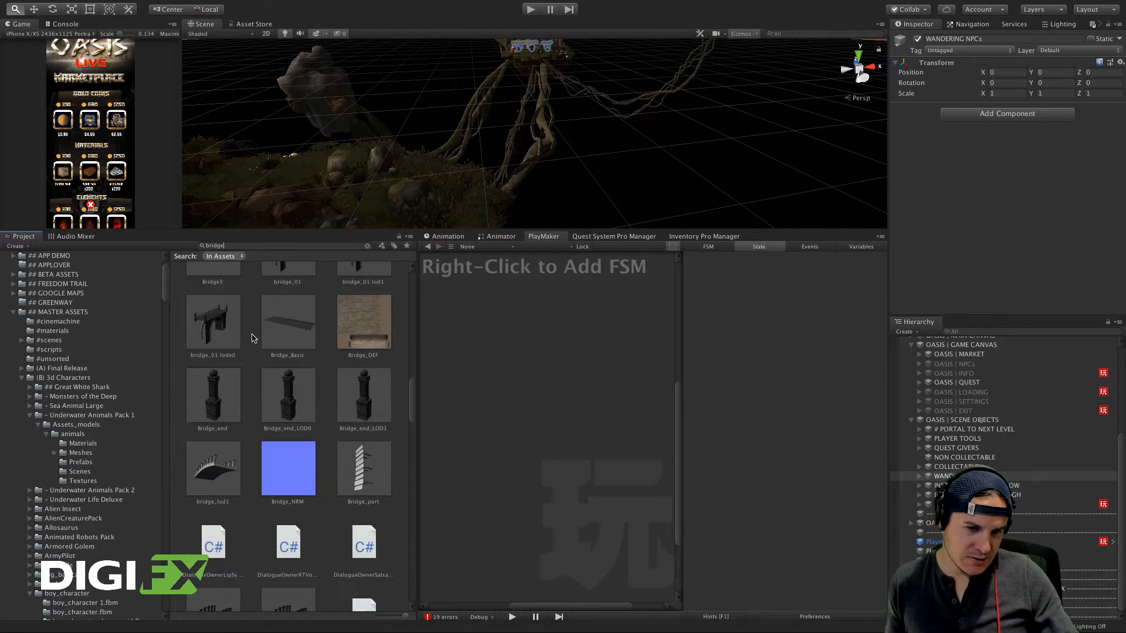
pyautogui.scroll(-15, 252, 338)
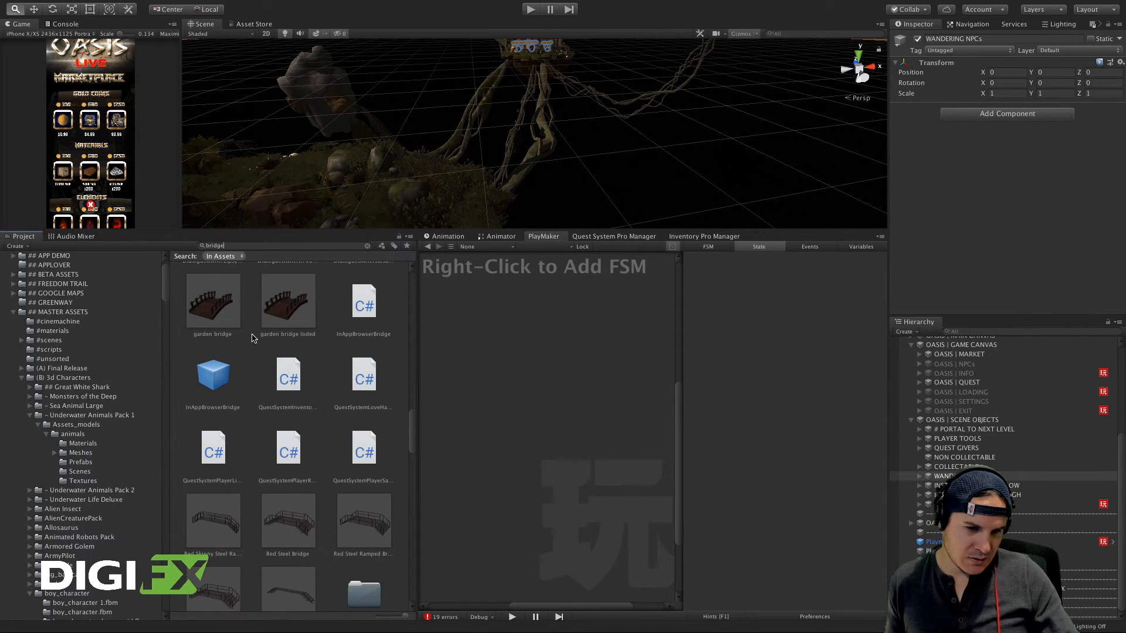
pyautogui.scroll(-10, 253, 338)
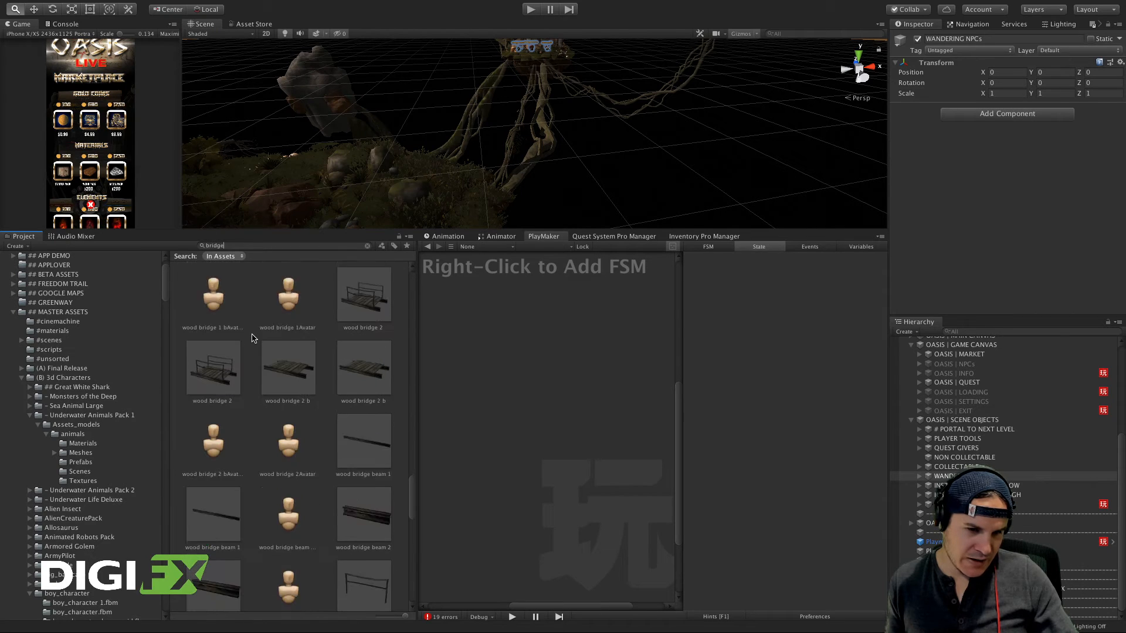
pyautogui.scroll(-12, 252, 338)
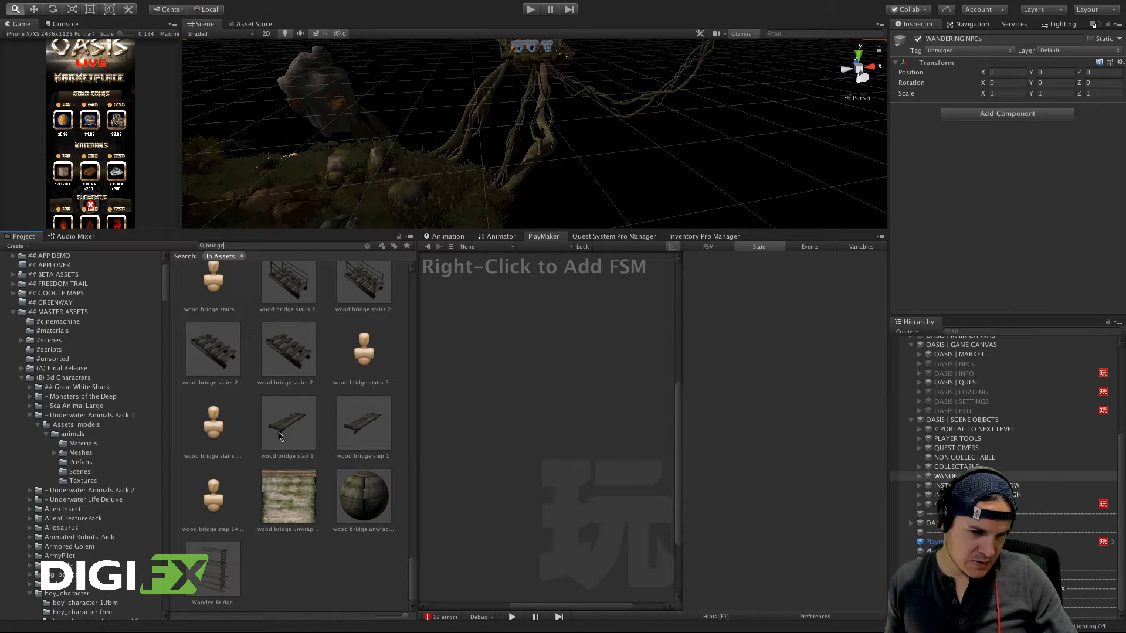
# Step: Look back through the steel, stone and garden bridge models to the first bridge search results
pyautogui.scroll(5, 272, 482)
pyautogui.scroll(3, 272, 482)
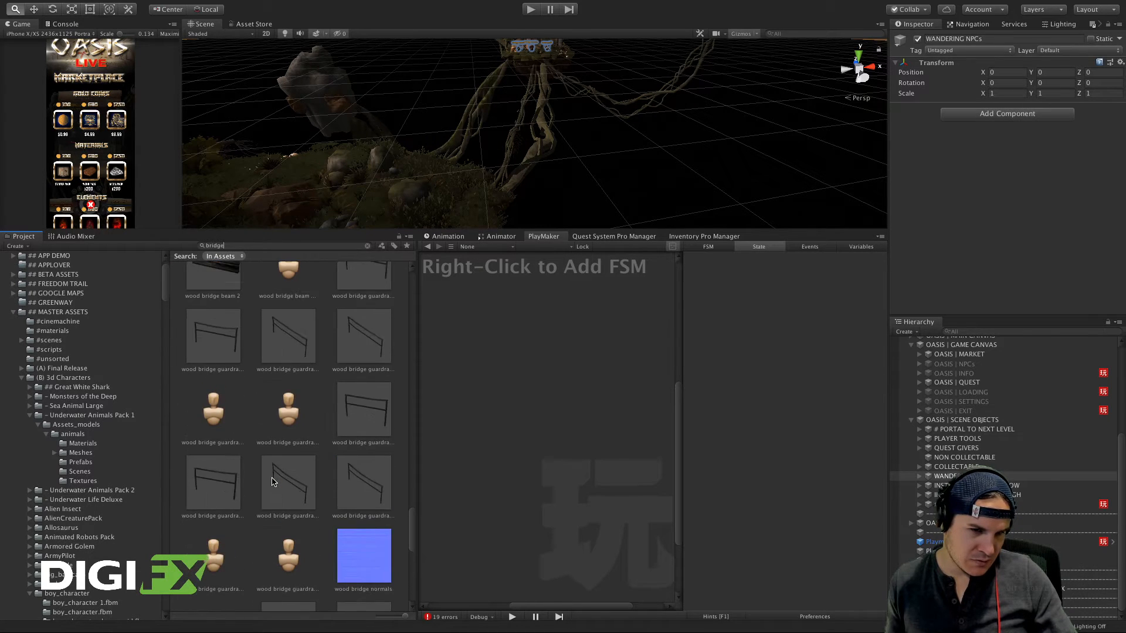
pyautogui.scroll(5, 272, 482)
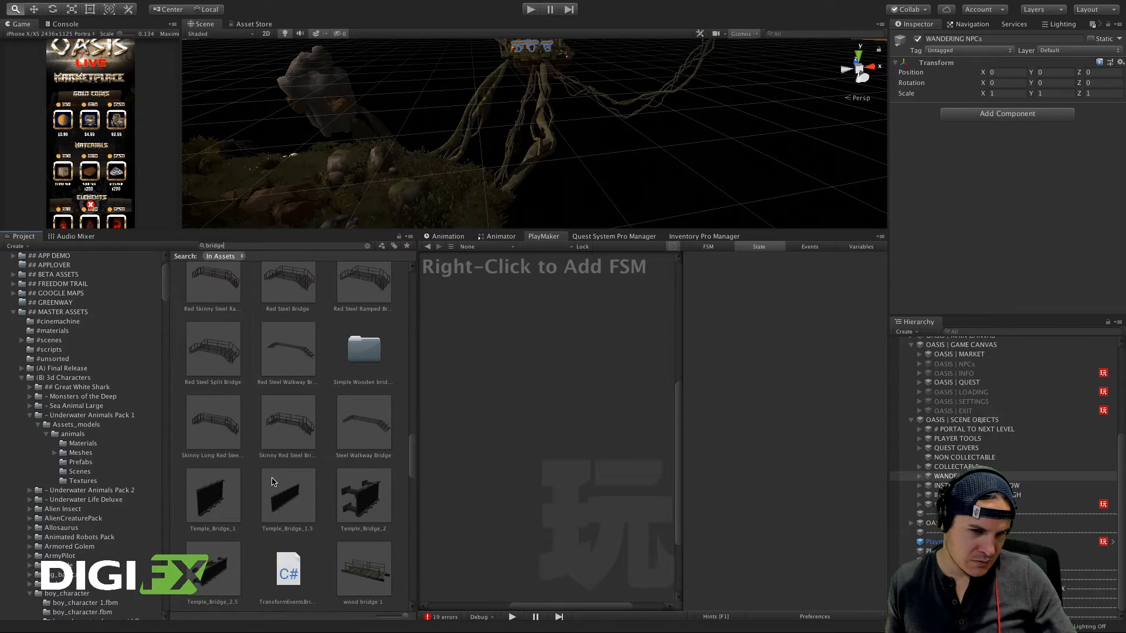
pyautogui.scroll(6, 271, 482)
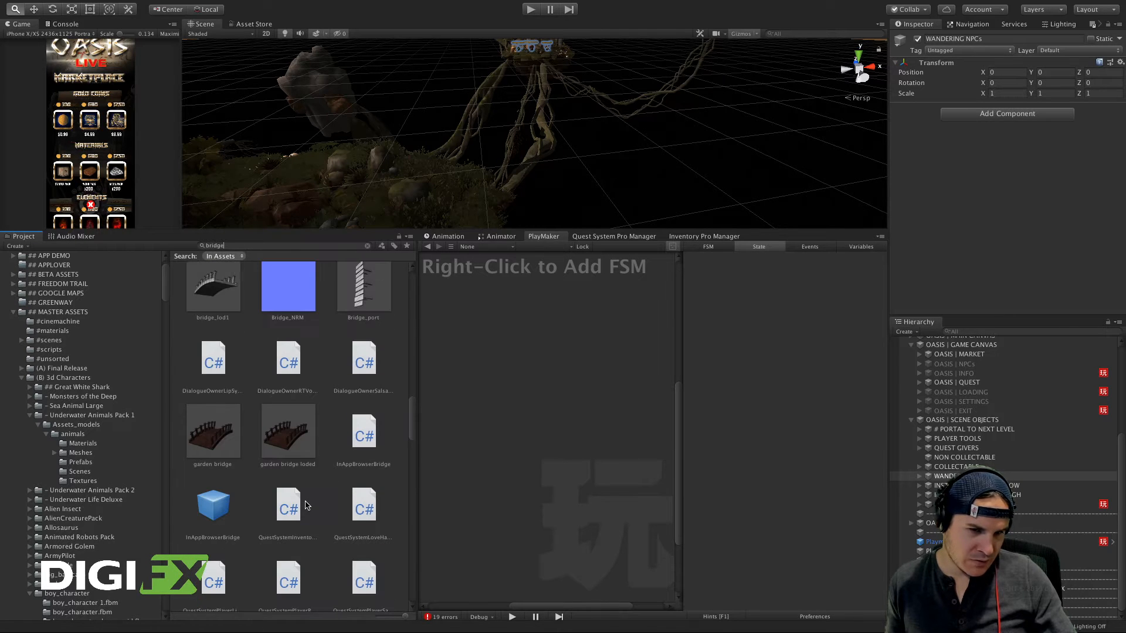
pyautogui.scroll(2, 217, 443)
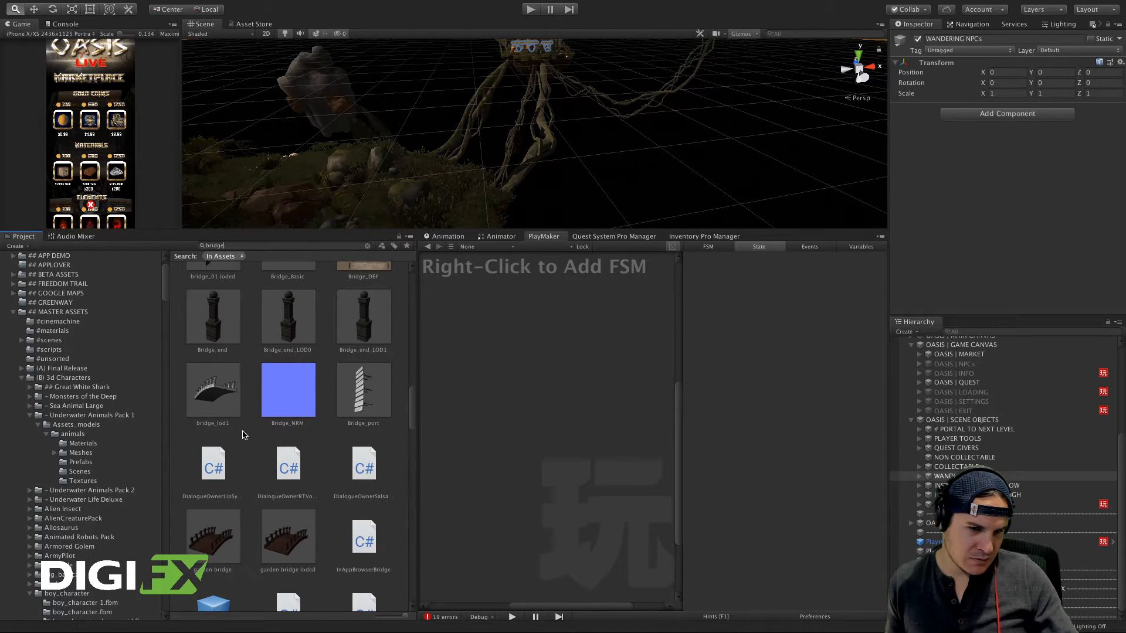
pyautogui.scroll(3, 281, 540)
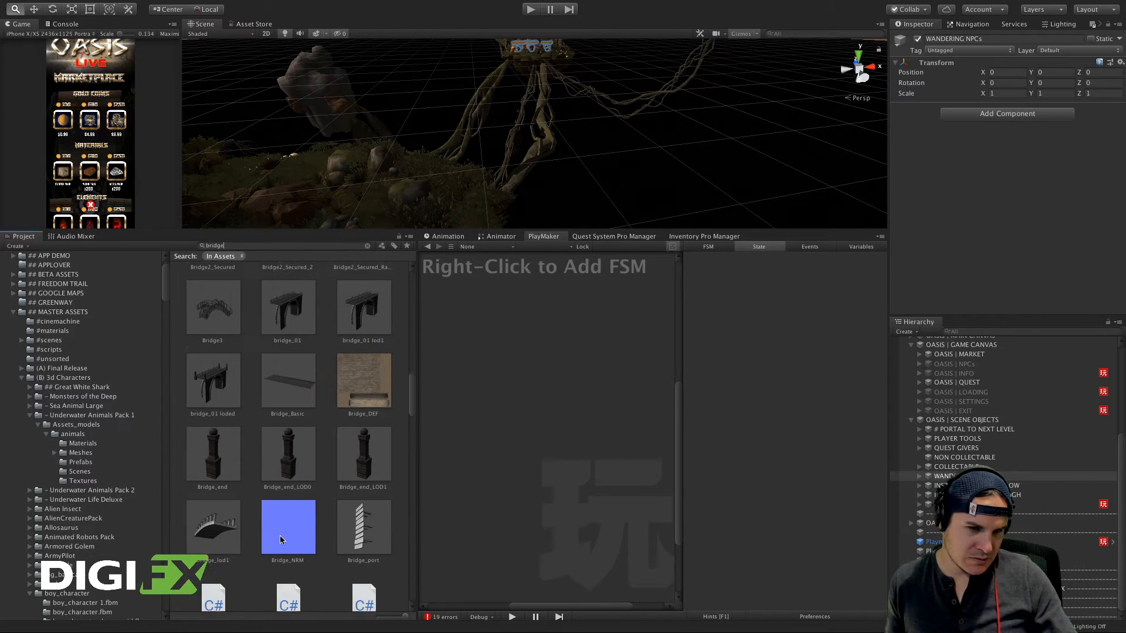
pyautogui.scroll(5, 280, 540)
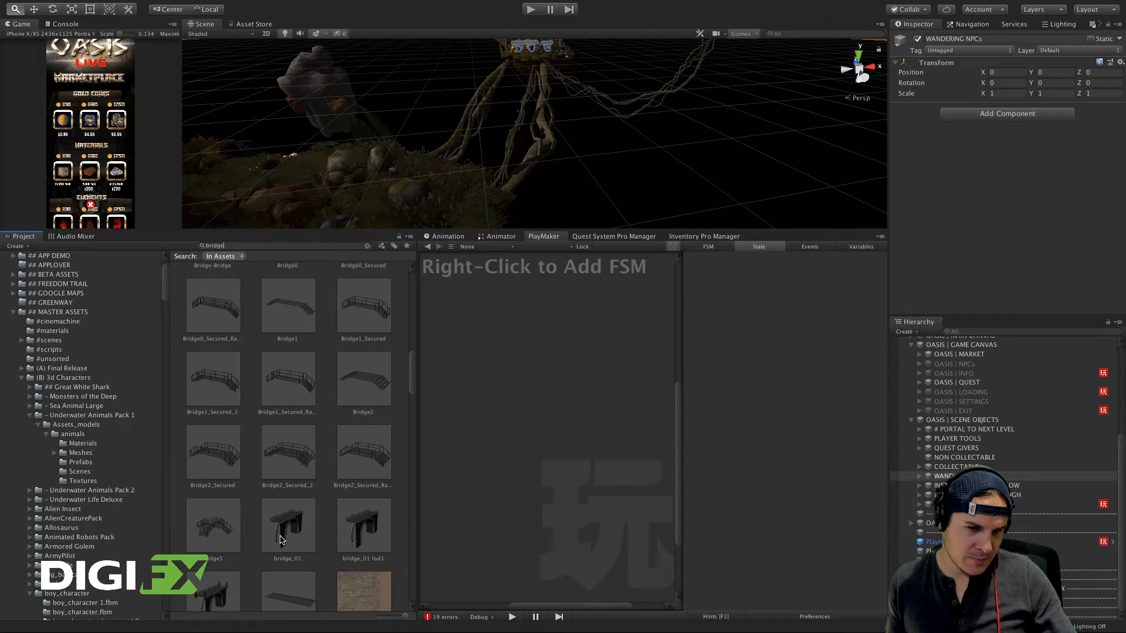
pyautogui.scroll(1, 280, 540)
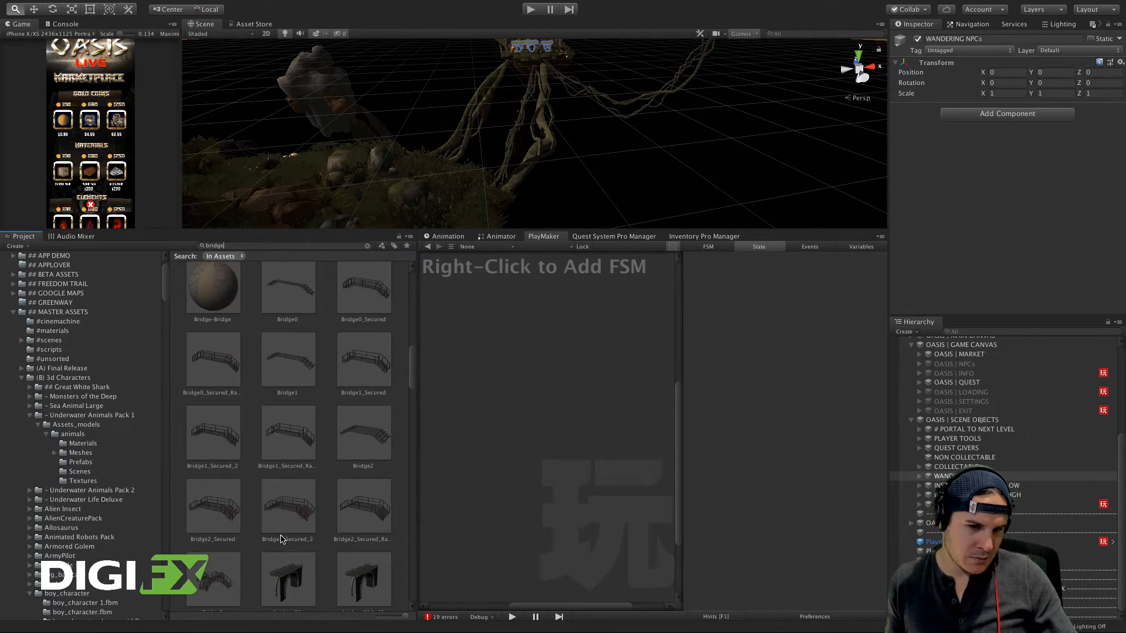
pyautogui.scroll(1, 280, 540)
pyautogui.scroll(8, 280, 540)
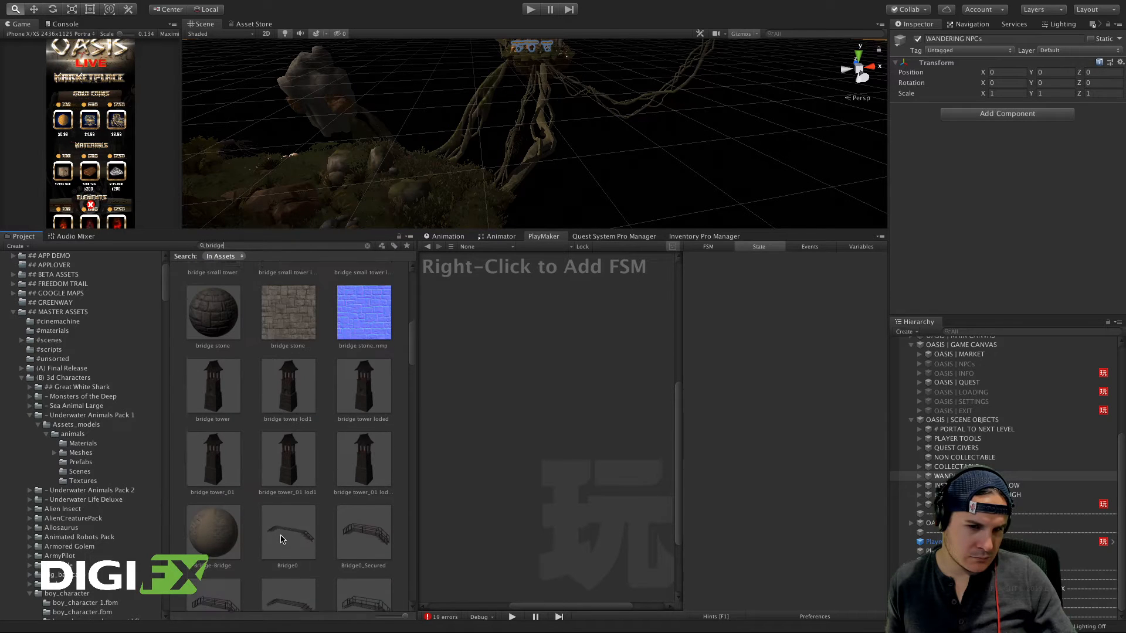
pyautogui.scroll(10, 280, 541)
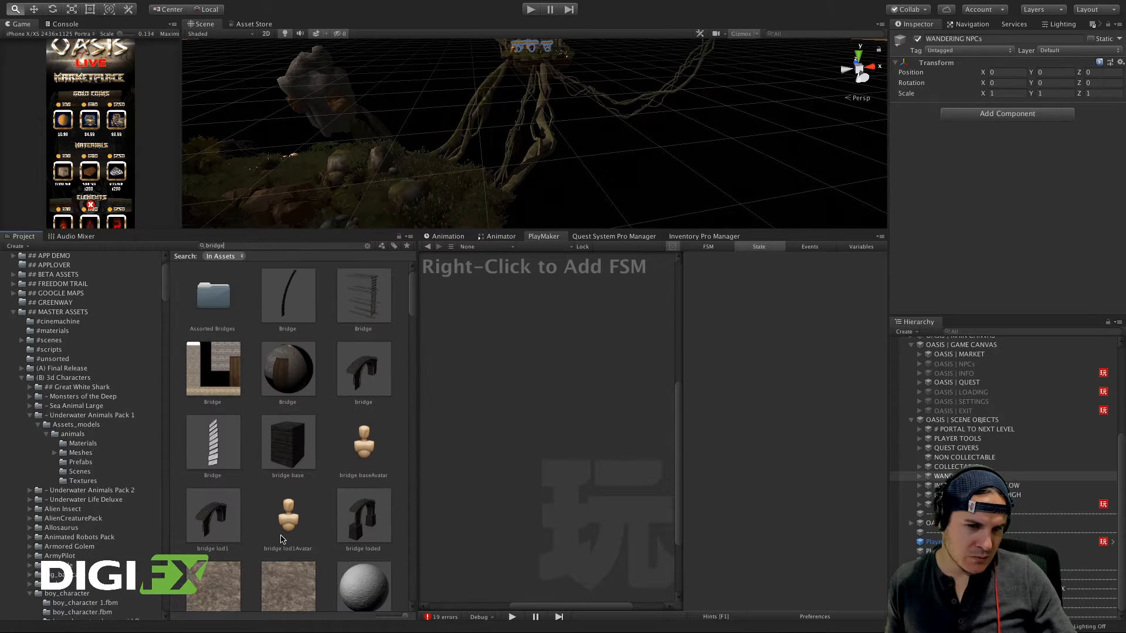
# Step: Place the thin curved Bridge prefab in the scene near the island's hanging vines and frame it for inspection
pyautogui.click(286, 301)
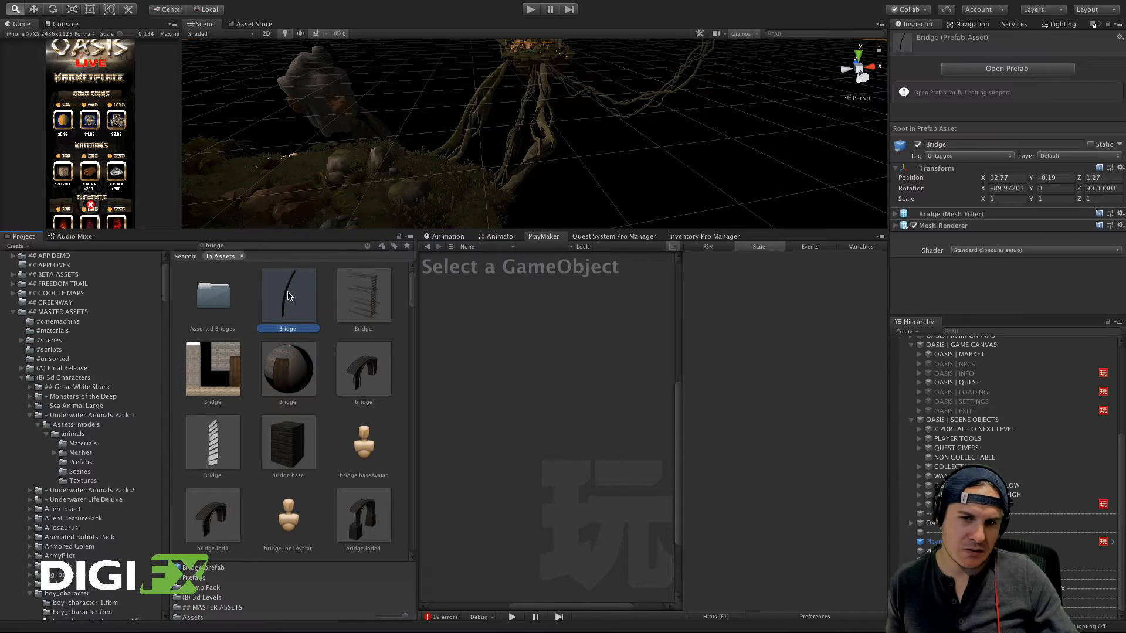
pyautogui.moveTo(606, 144); pyautogui.dragTo(620, 169)
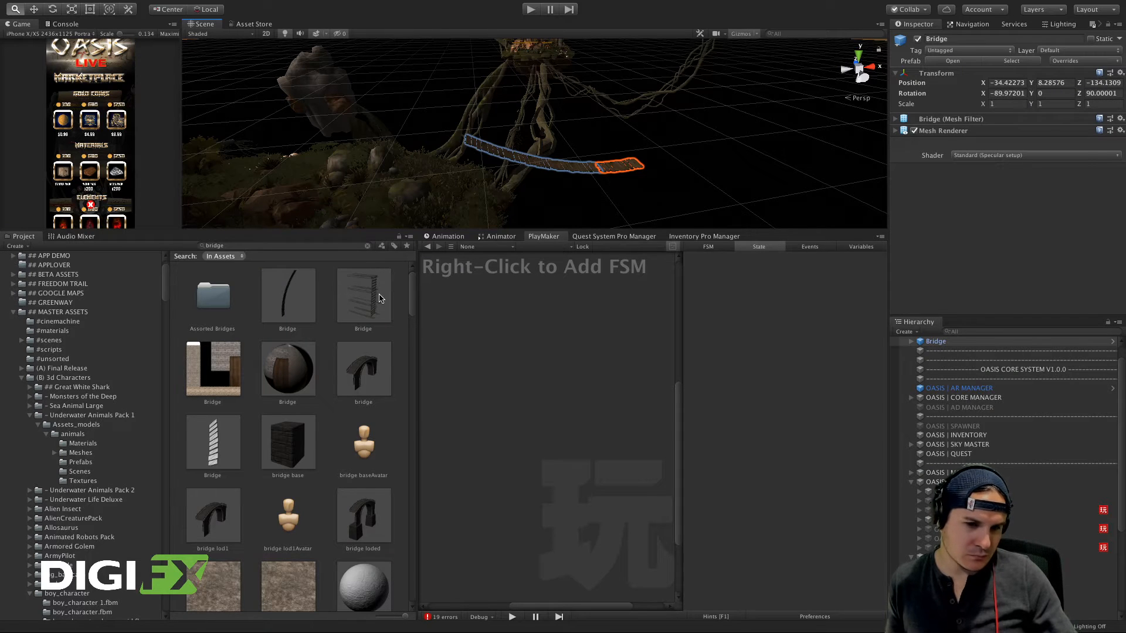
pyautogui.scroll(6, 505, 136)
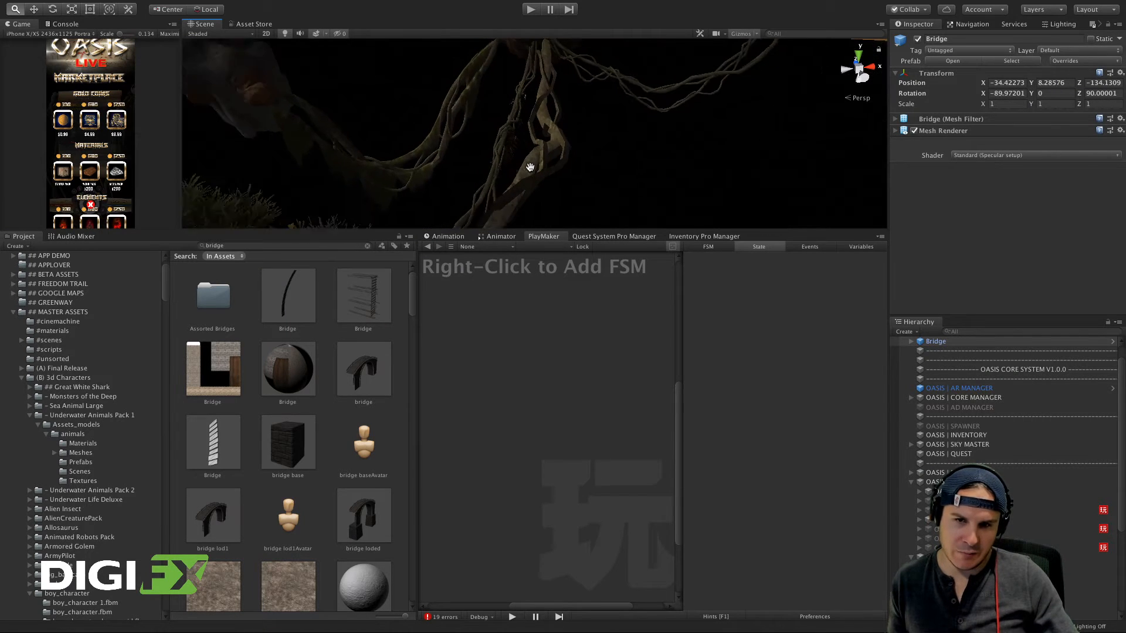
pyautogui.scroll(-6, 529, 168)
pyautogui.moveTo(531, 168)
pyautogui.keyDown('alt'); pyautogui.mouseDown()
pyautogui.moveTo(432, 156)
pyautogui.moveTo(534, 174)
pyautogui.mouseUp(); pyautogui.keyUp('alt')
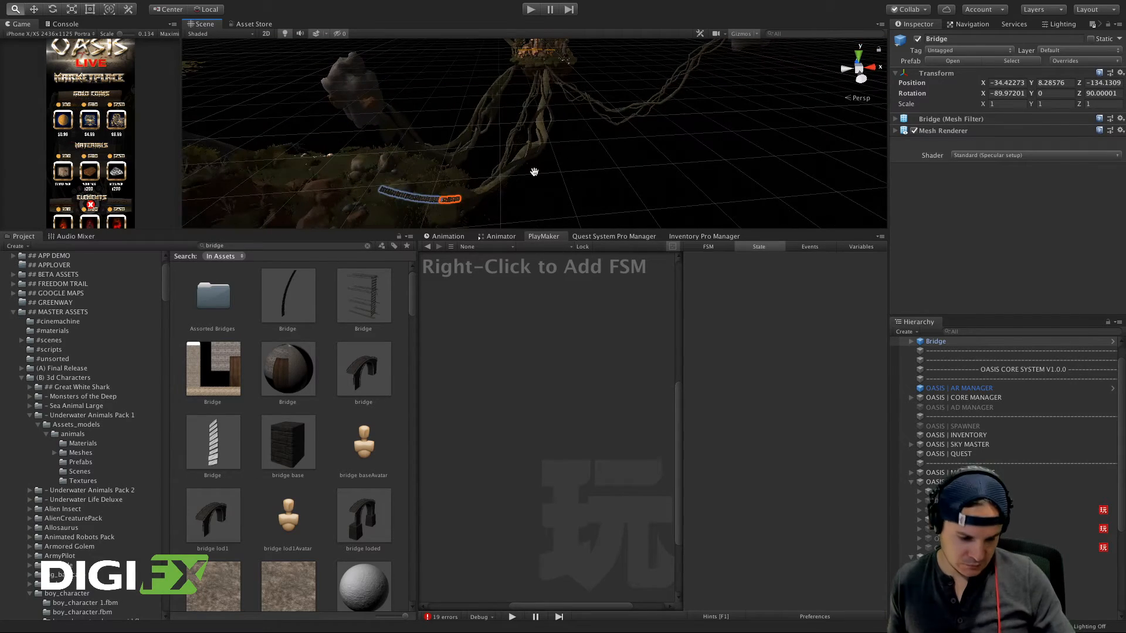
pyautogui.press('f')
pyautogui.scroll(6, 479, 179)
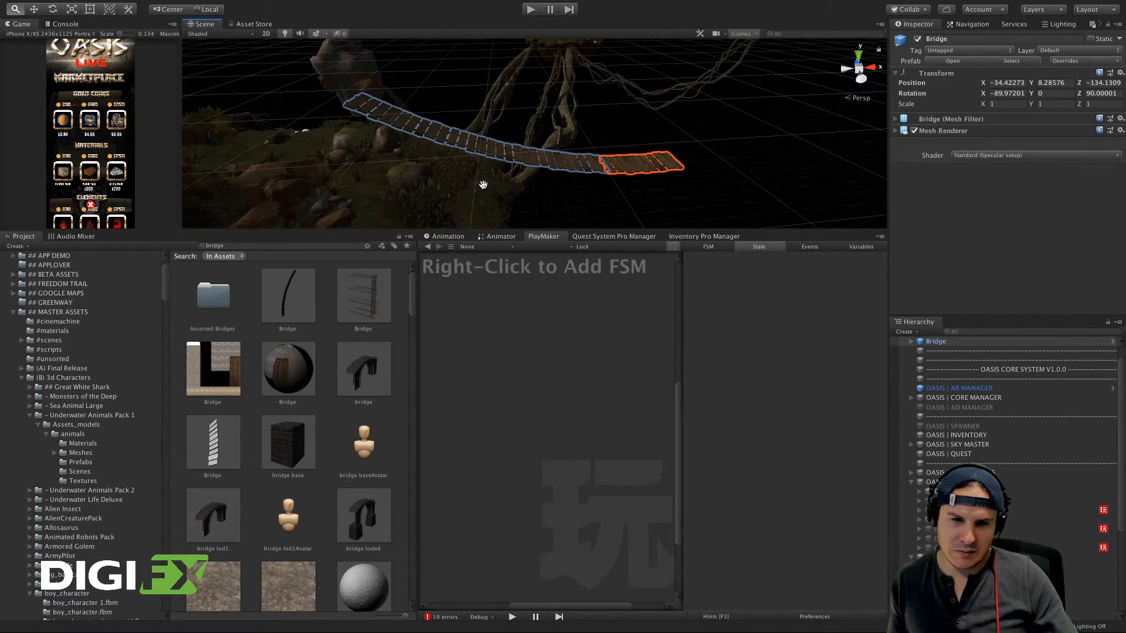
pyautogui.keyDown('alt'); pyautogui.moveTo(483, 184); pyautogui.dragTo(810, 389); pyautogui.keyUp('alt')
# Step: Expand the placed Bridge in the hierarchy and step through its child segments to examine how the bridge is assembled
pyautogui.click(913, 342)
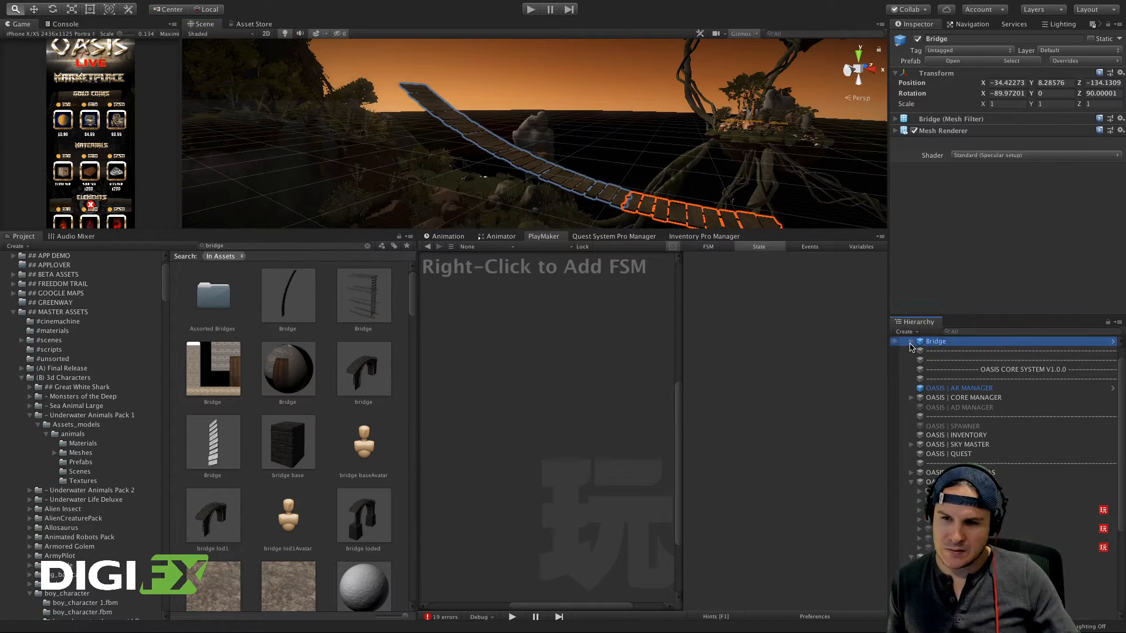
pyautogui.click(911, 342)
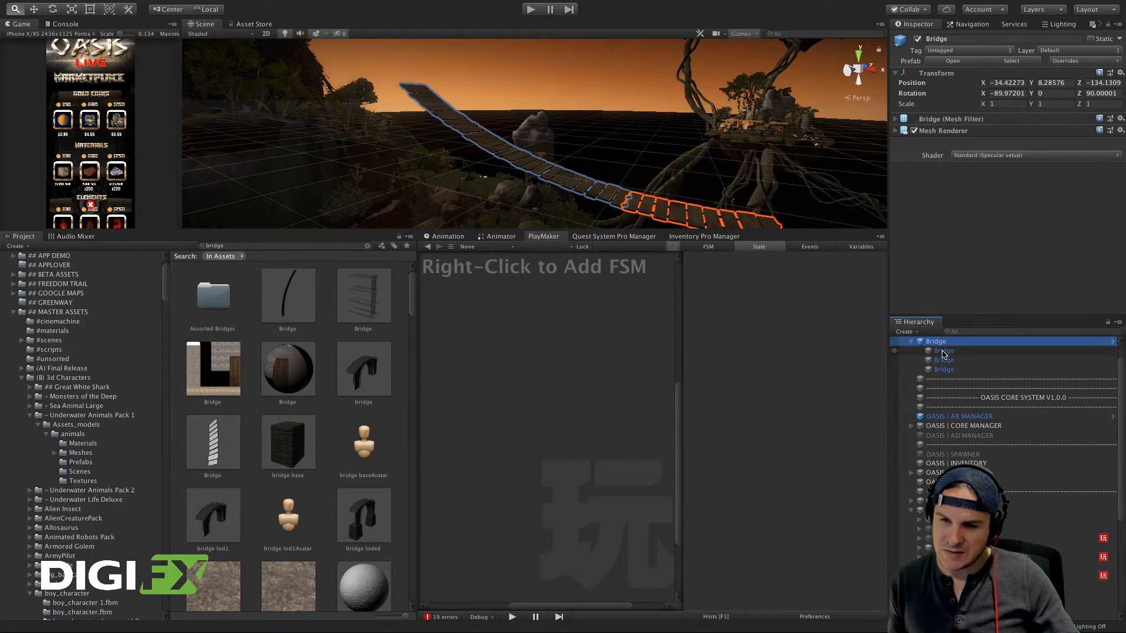
pyautogui.click(944, 352)
pyautogui.press('Down')
pyautogui.press('Down')
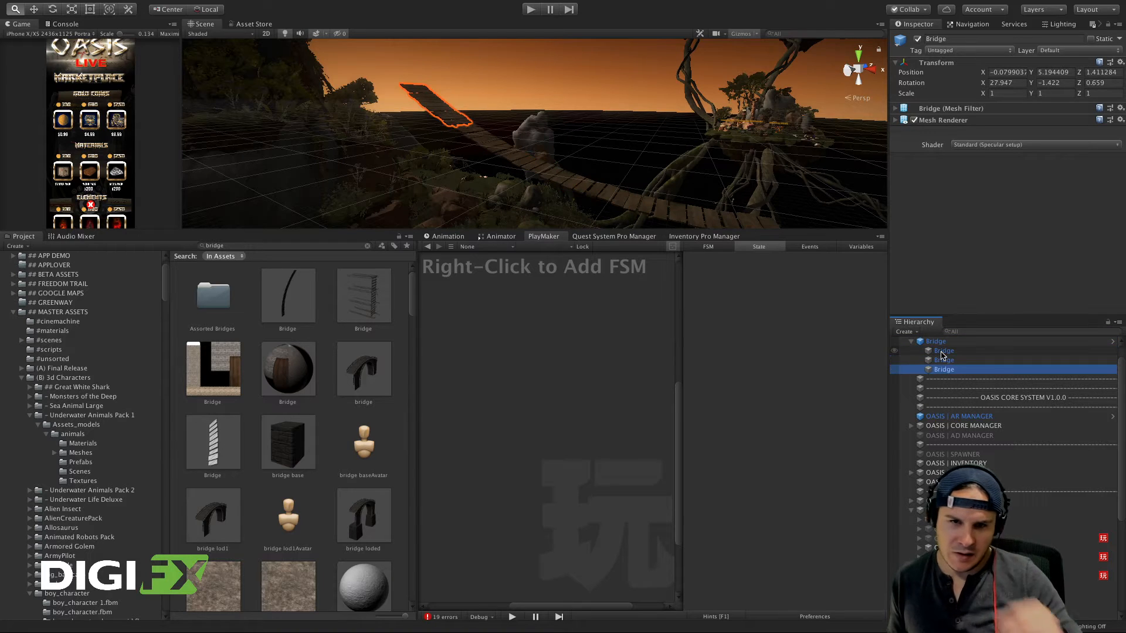
pyautogui.press('Up')
pyautogui.press('Up')
pyautogui.press('Up')
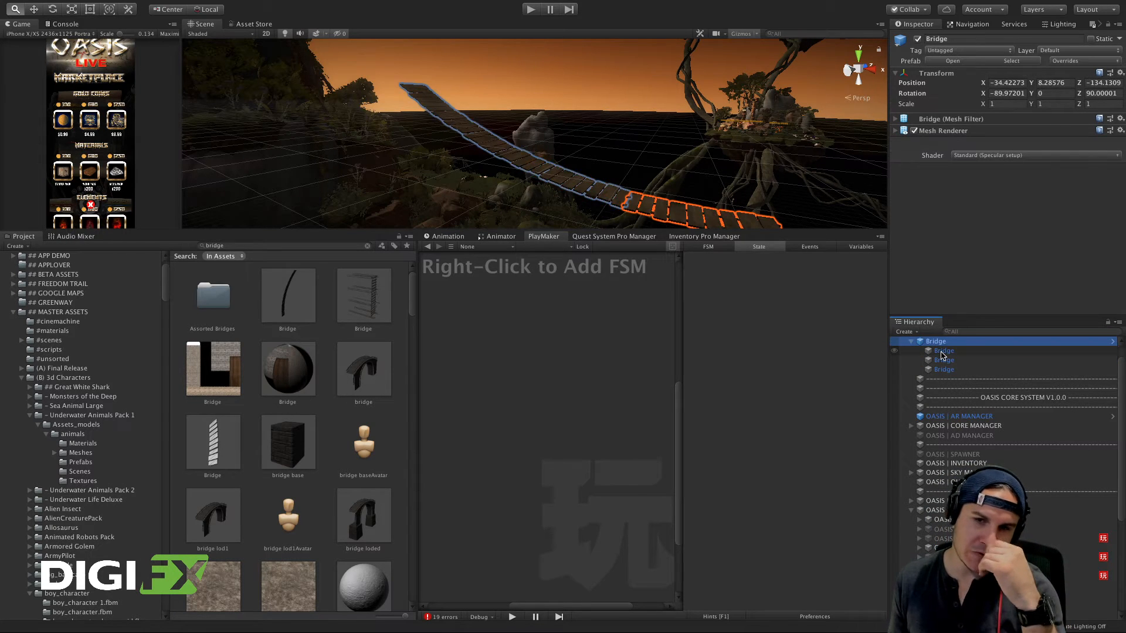
pyautogui.press('Down')
pyautogui.press('Down')
pyautogui.press('Down')
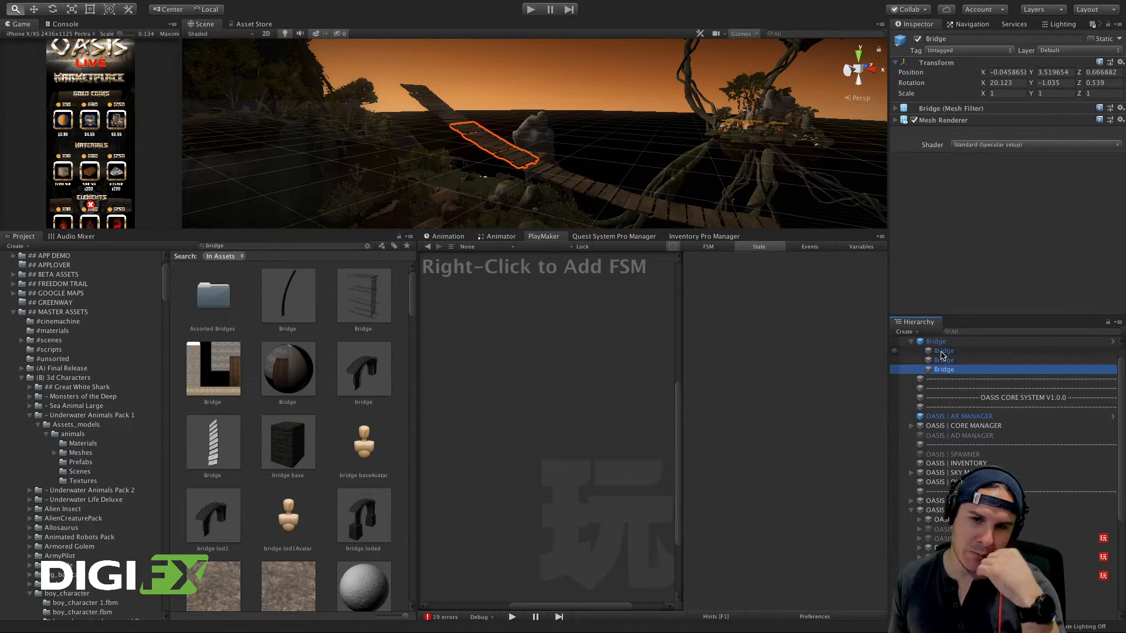
pyautogui.press('Up')
pyautogui.press('Up')
pyautogui.press('Up')
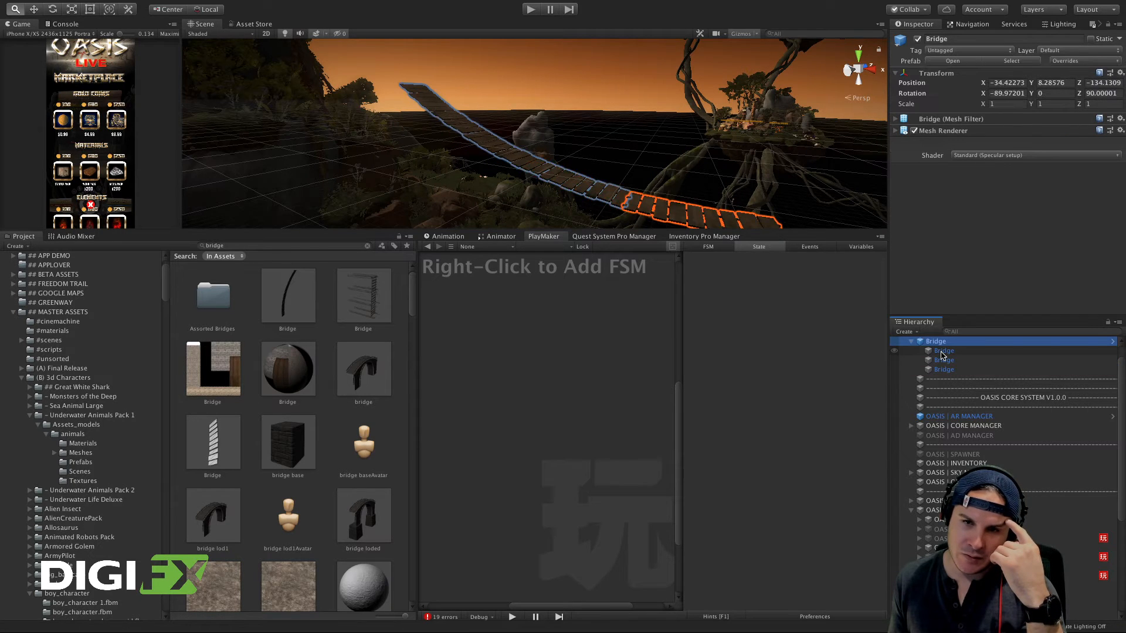
pyautogui.press('Down')
pyautogui.press('Down')
pyautogui.press('Down')
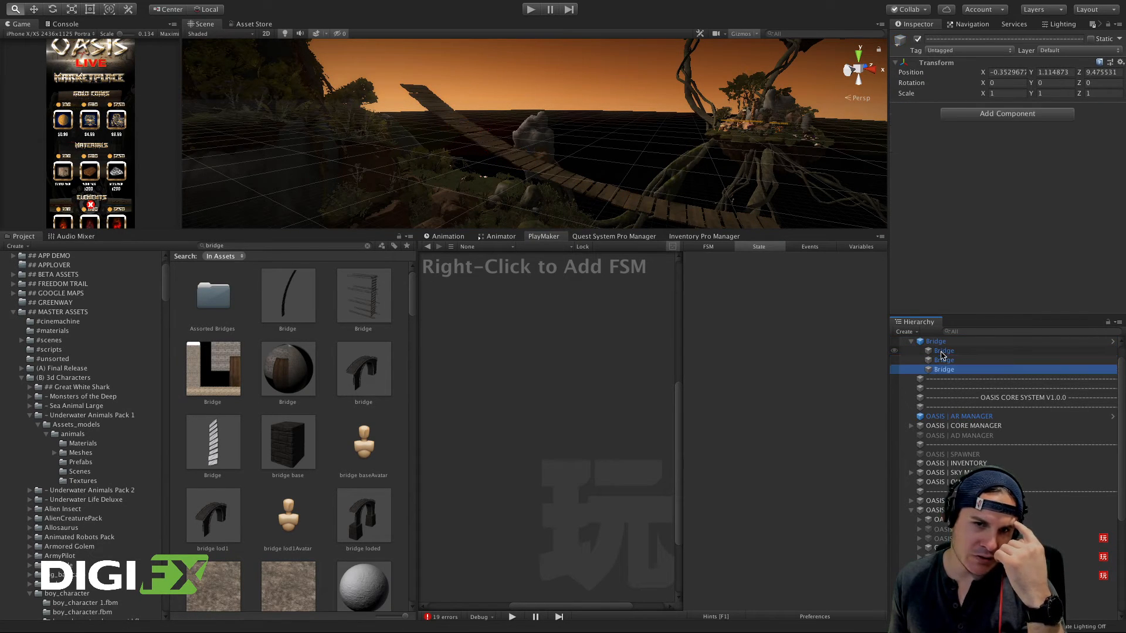
# Step: Return to the parent Bridge in the hierarchy and view its full span against the floating island
pyautogui.press('Up')
pyautogui.press('Up')
pyautogui.press('Up')
pyautogui.press('Up')
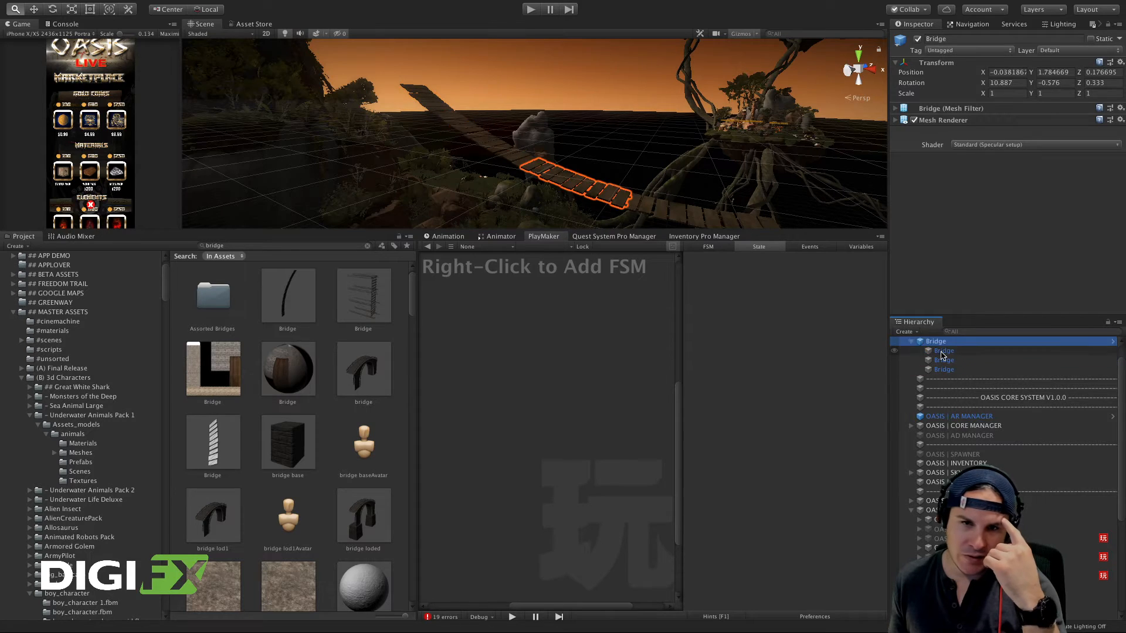
pyautogui.press('Down')
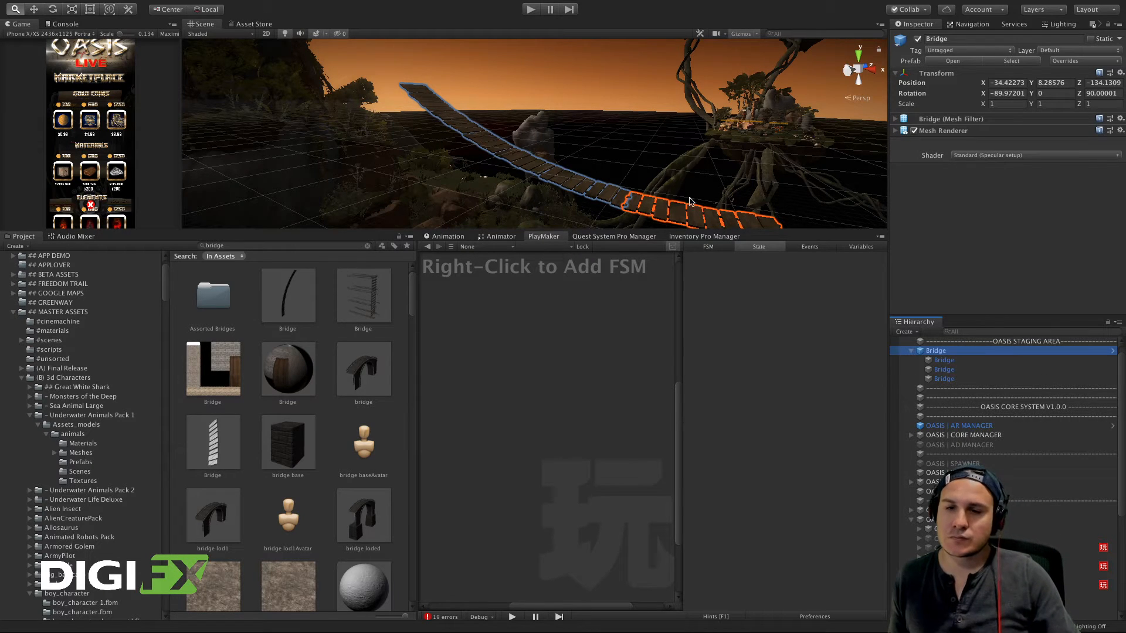
pyautogui.scroll(-10, 690, 201)
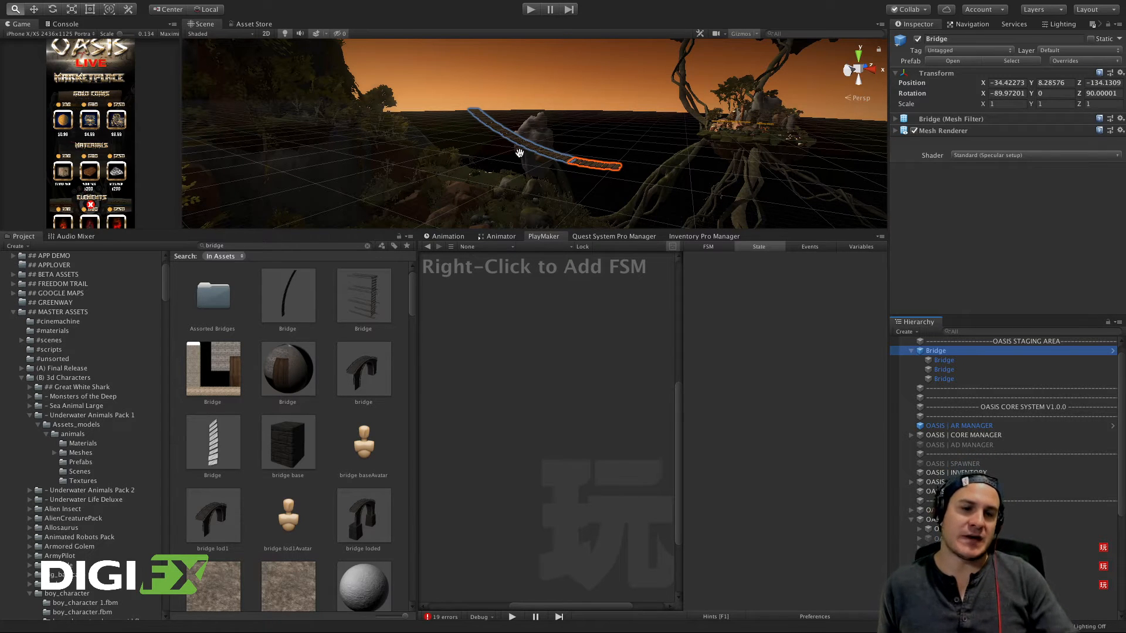
# Step: Open the Prefabs folder of Assorted Bridges and show its bridge models as thumbnails for review
pyautogui.doubleClick(217, 301)
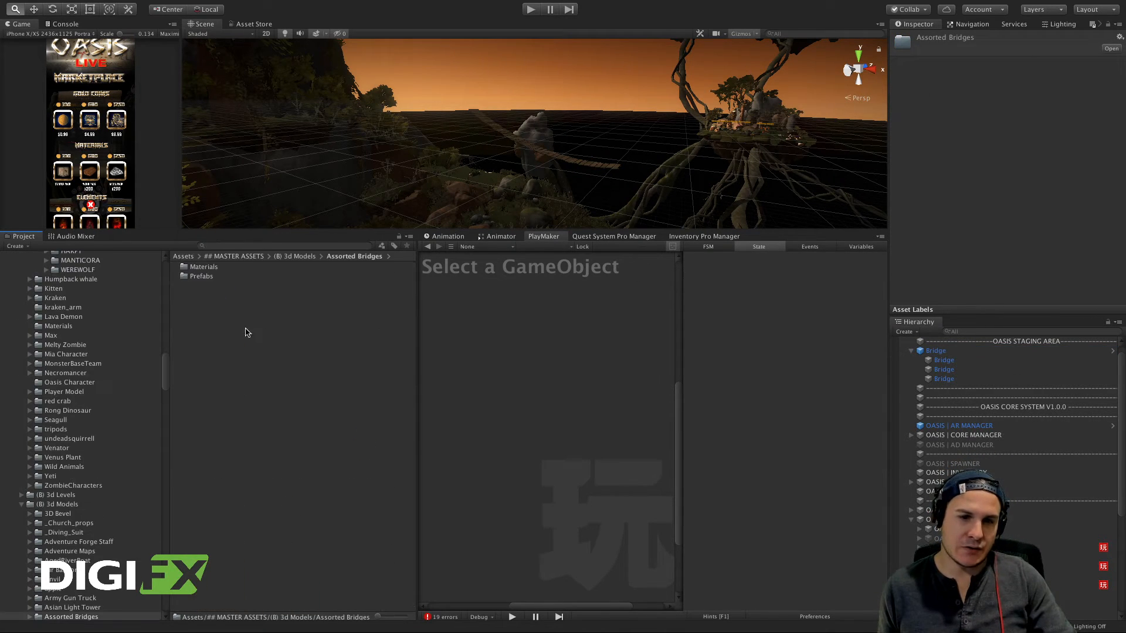
pyautogui.doubleClick(198, 277)
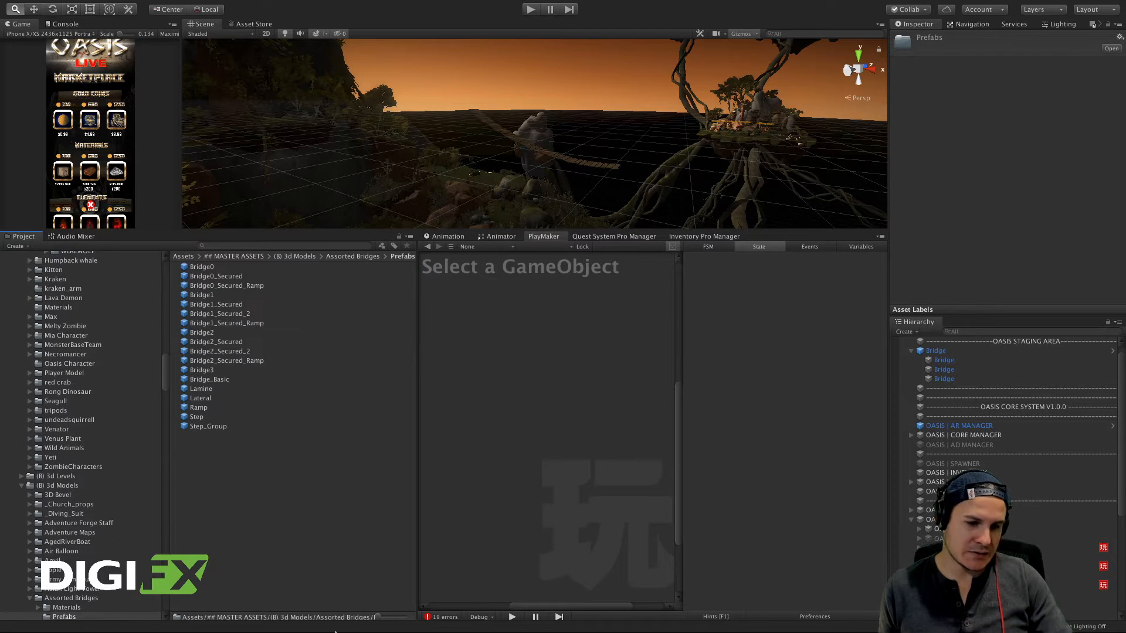
pyautogui.moveTo(390, 619); pyautogui.dragTo(397, 619)
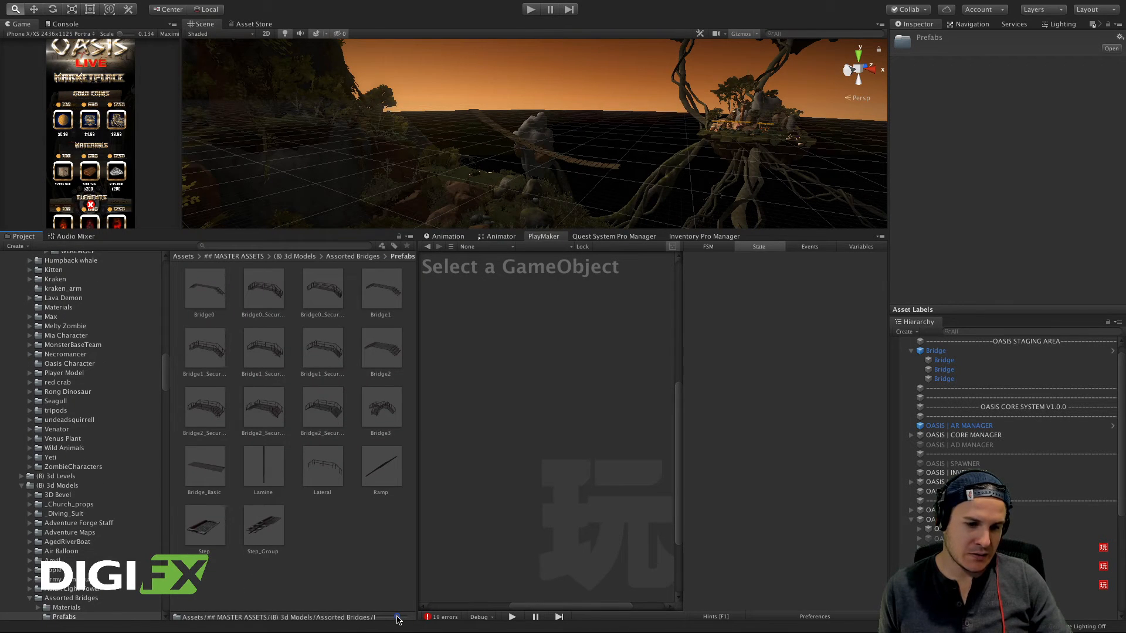
# Step: Collapse the project's folder tree and open the (B) 3d Levels folder inside ## MASTER ASSETS to review its level packs
pyautogui.scroll(15, 50, 285)
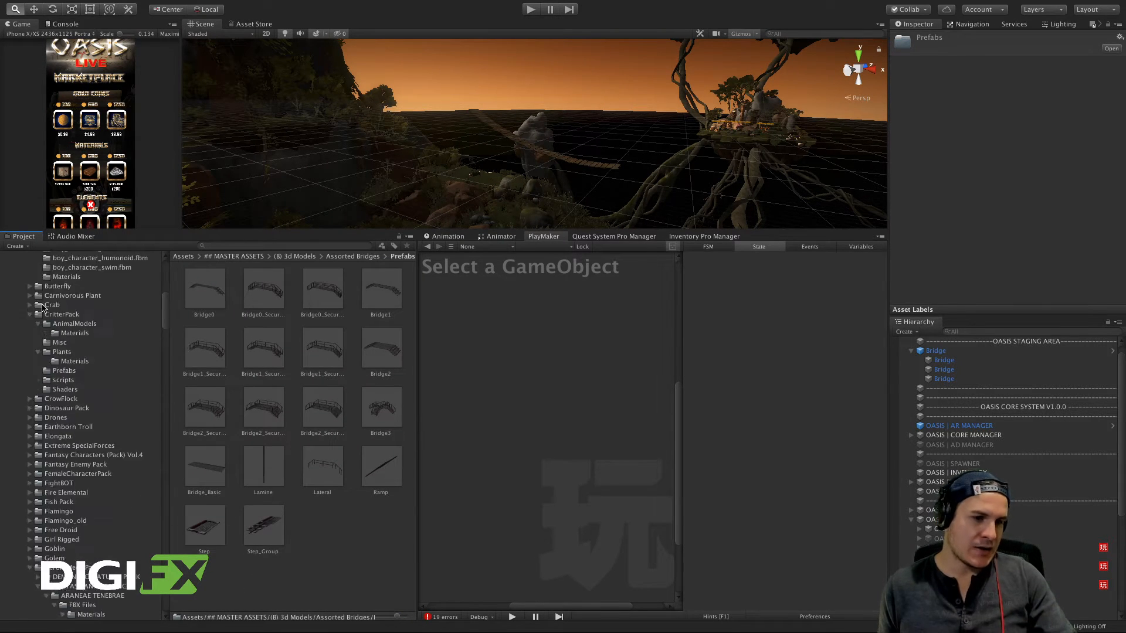
pyautogui.click(15, 340)
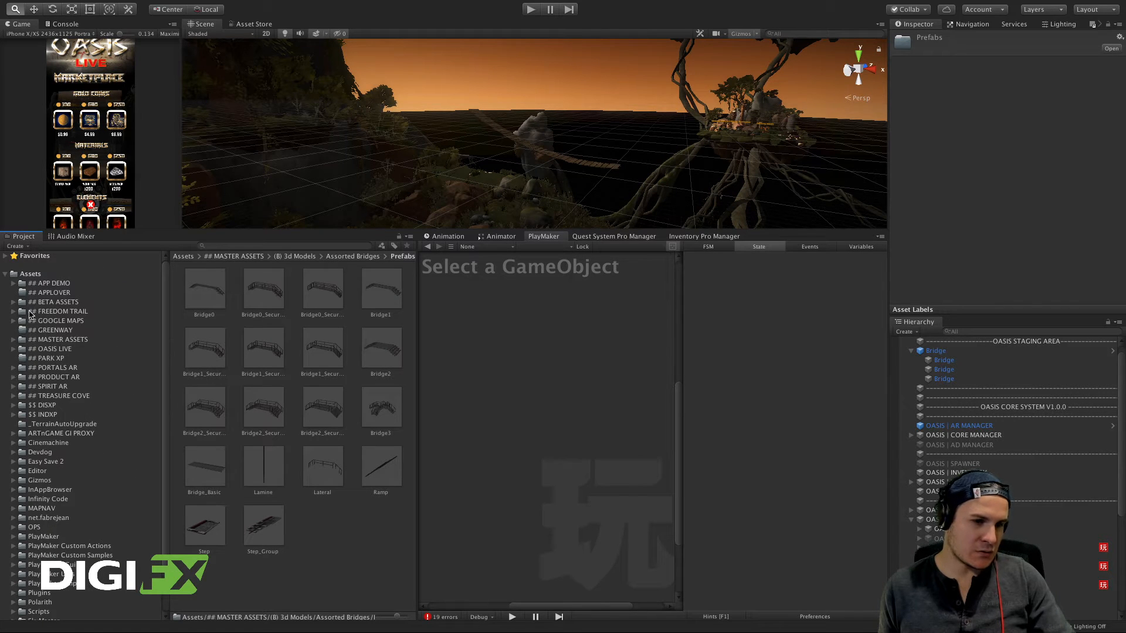
pyautogui.click(45, 340)
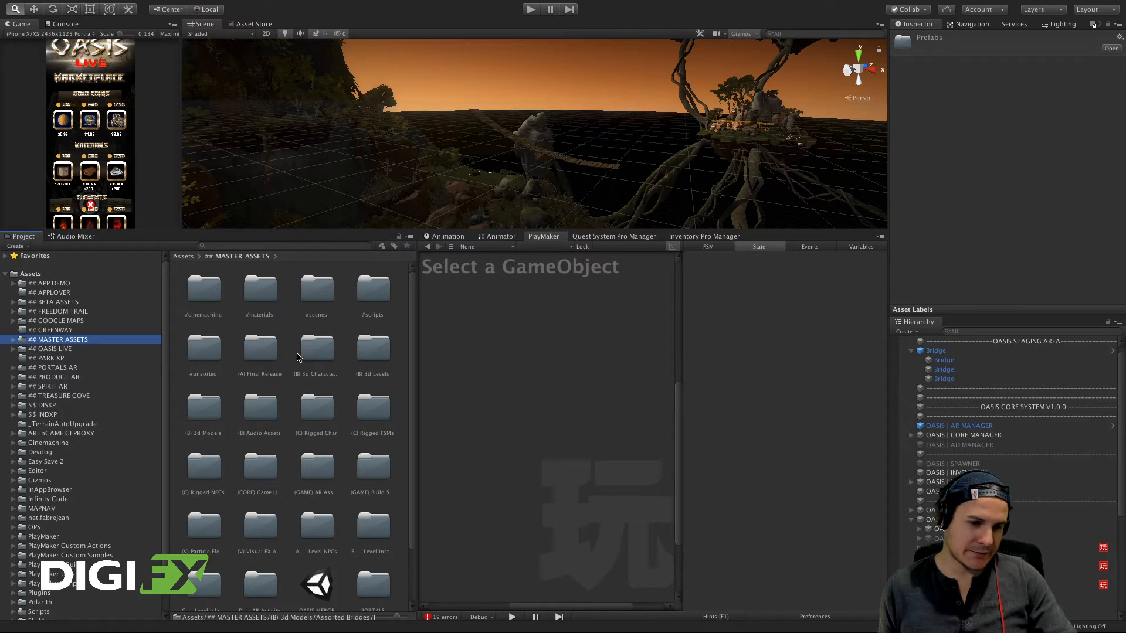
pyautogui.click(374, 355)
pyautogui.click(301, 352)
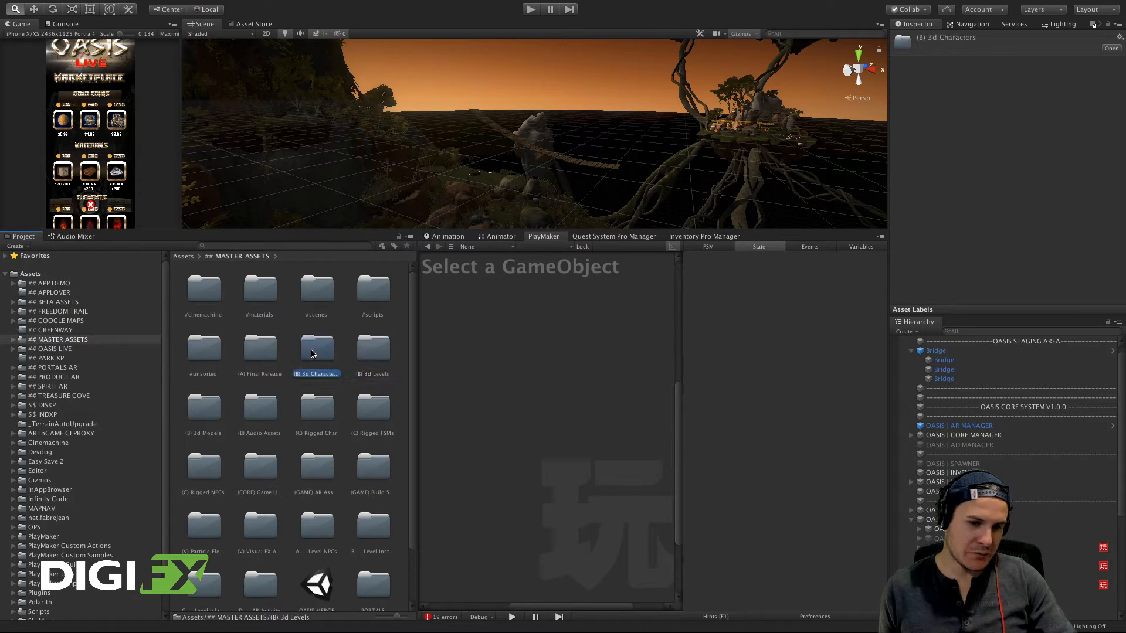
pyautogui.click(383, 352)
pyautogui.click(207, 410)
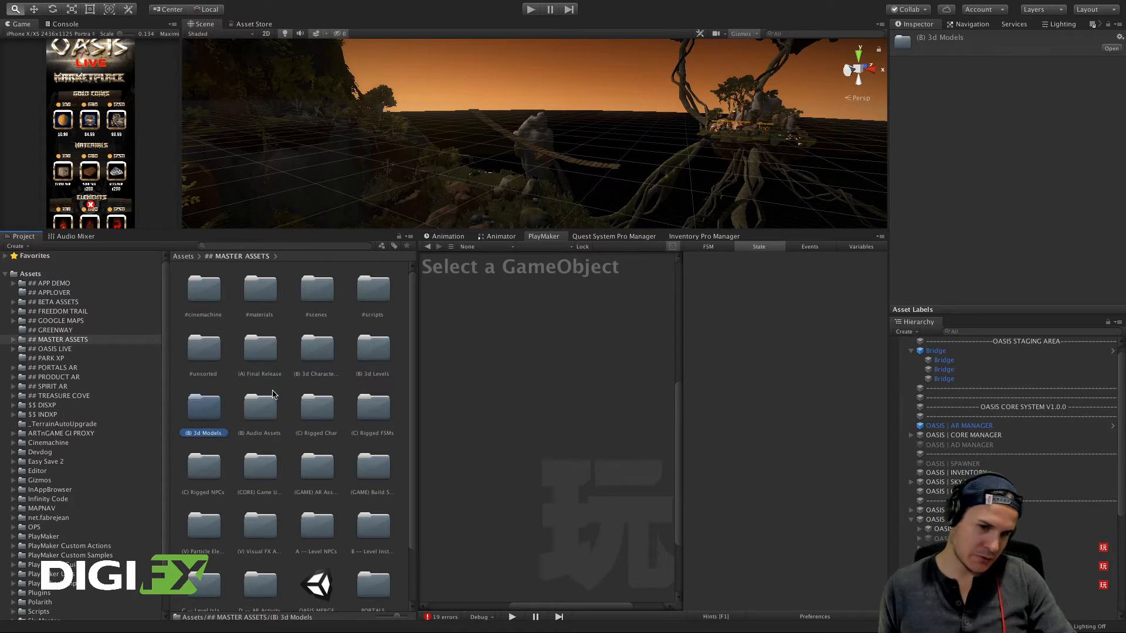
pyautogui.click(373, 342)
pyautogui.doubleClick(363, 349)
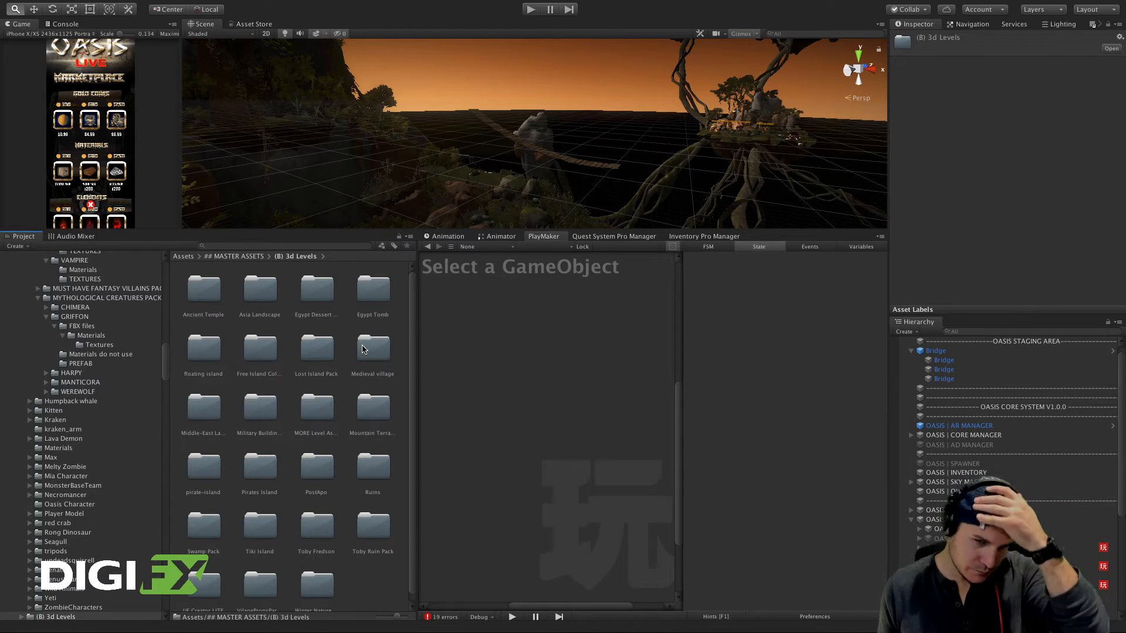
pyautogui.scroll(-1, 323, 496)
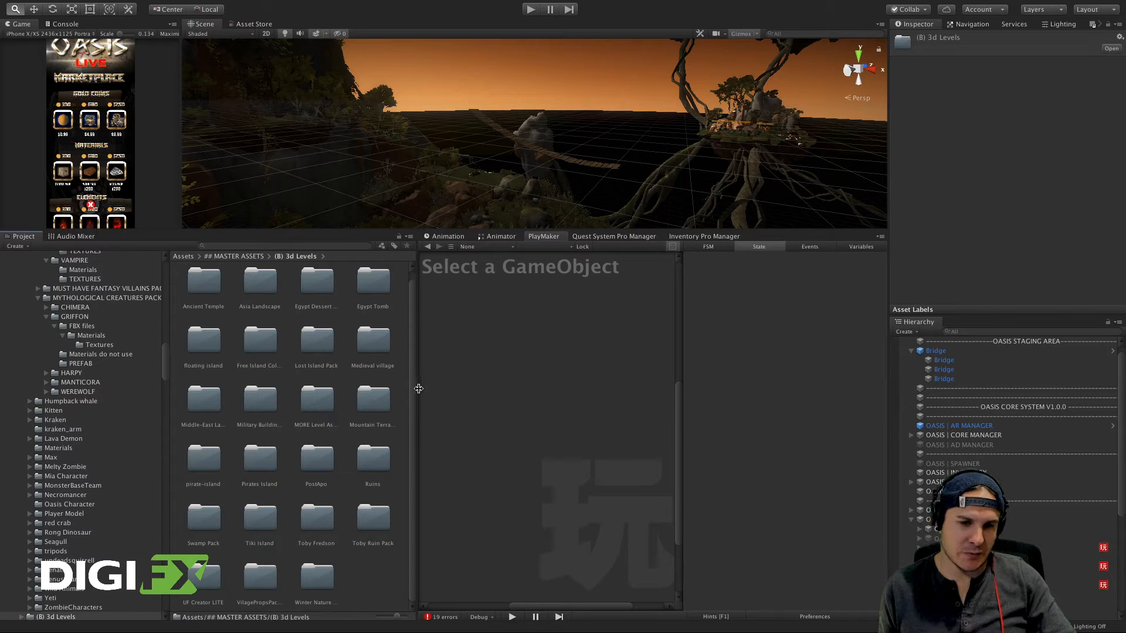
# Step: Examine the placed bridge and its surrounding terrain in the scene from several angles and distances
pyautogui.scroll(-10, 635, 114)
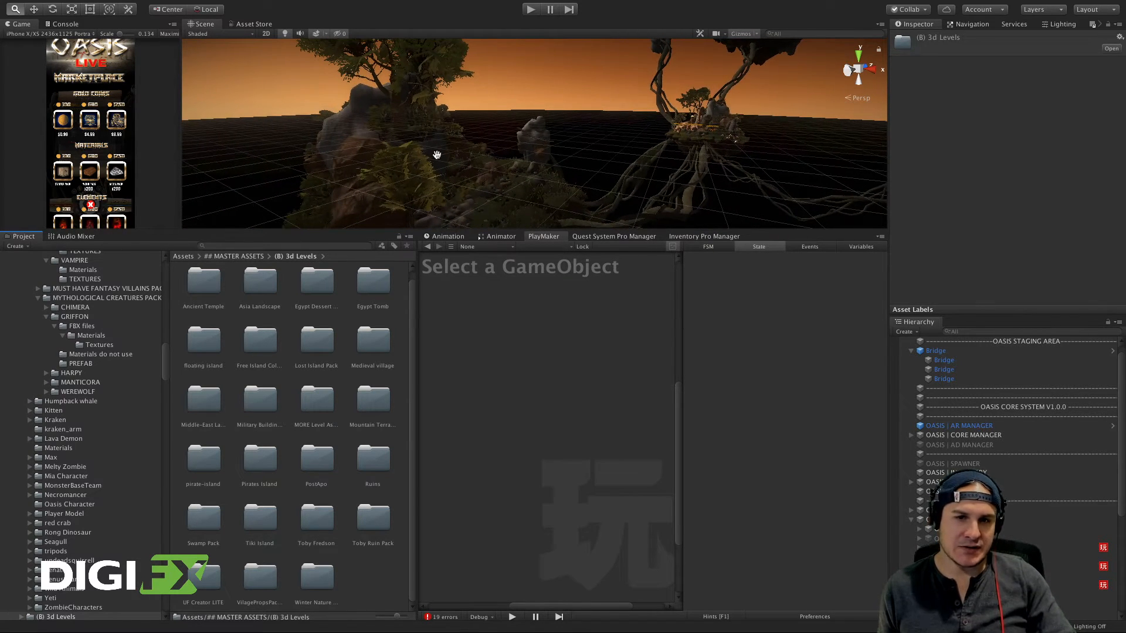
pyautogui.scroll(6, 437, 155)
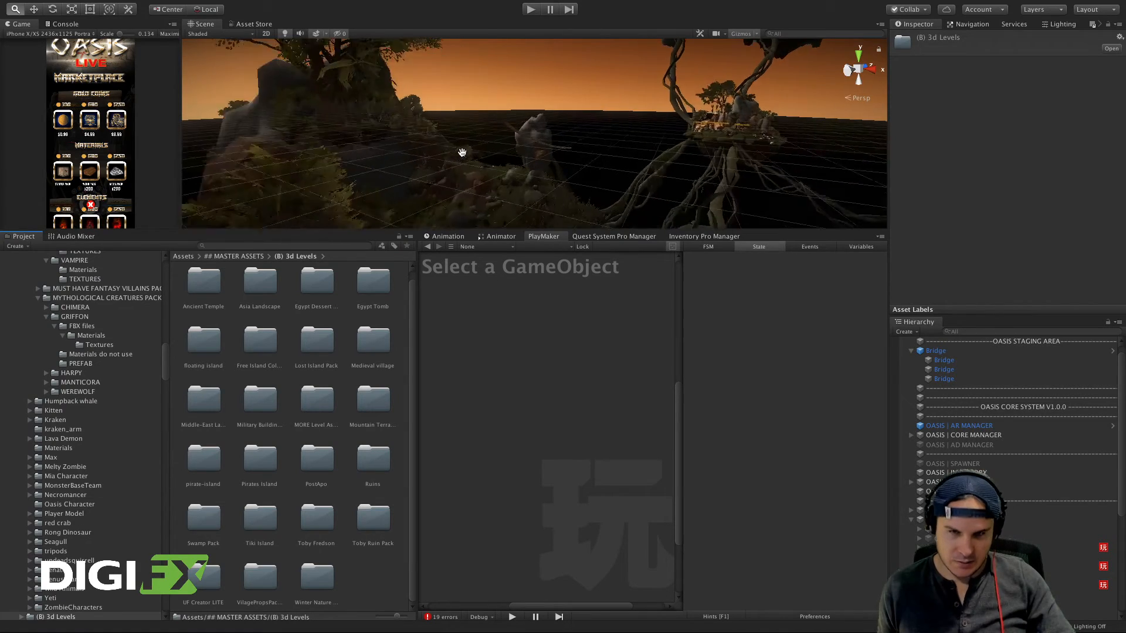
pyautogui.scroll(3, 462, 153)
pyautogui.moveTo(462, 153); pyautogui.dragTo(306, 164, button='right')
pyautogui.keyDown('alt'); pyautogui.moveTo(305, 164); pyautogui.dragTo(314, 196); pyautogui.keyUp('alt')
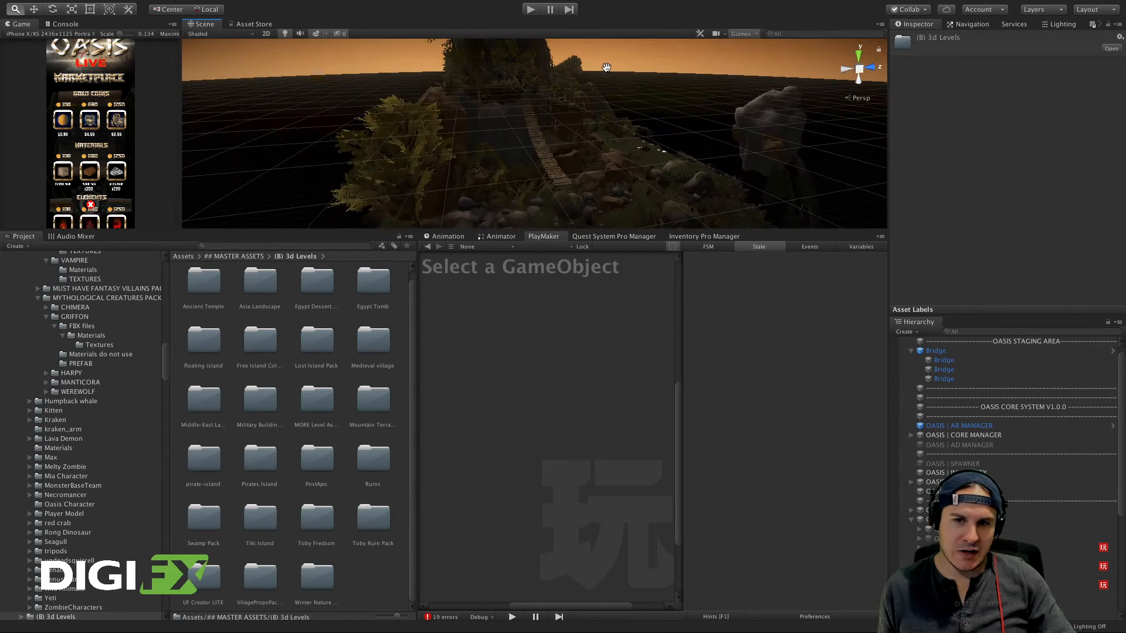
pyautogui.scroll(10, 485, 176)
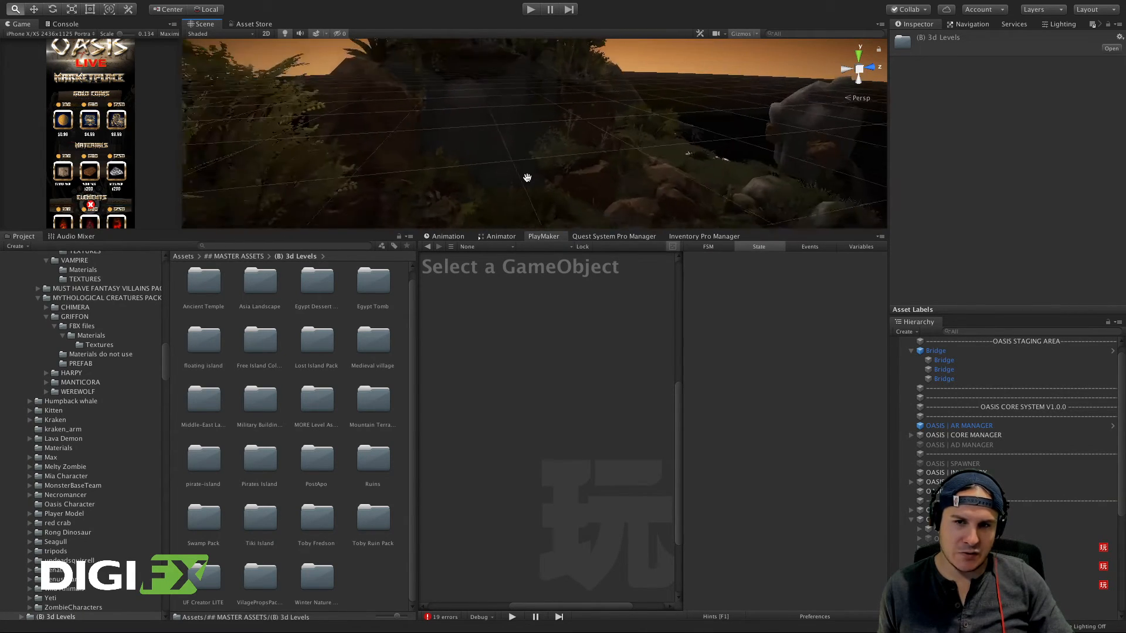
pyautogui.scroll(-10, 527, 178)
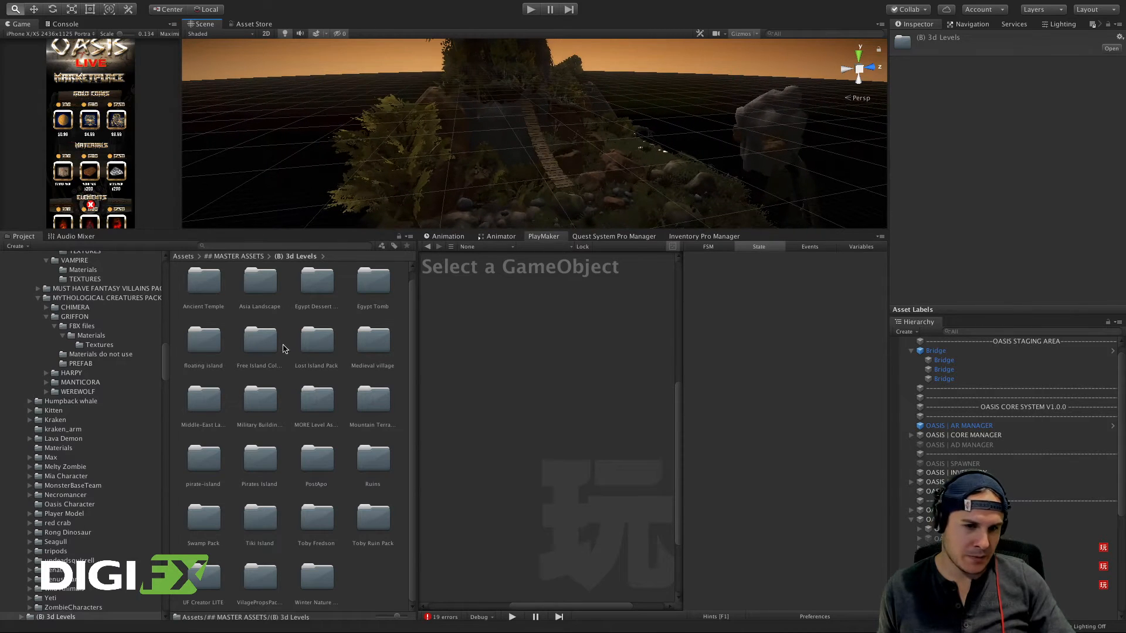
# Step: Open the Swamp Pack's Prefabs folder and display its prefabs as thumbnails
pyautogui.moveTo(397, 616); pyautogui.dragTo(377, 619)
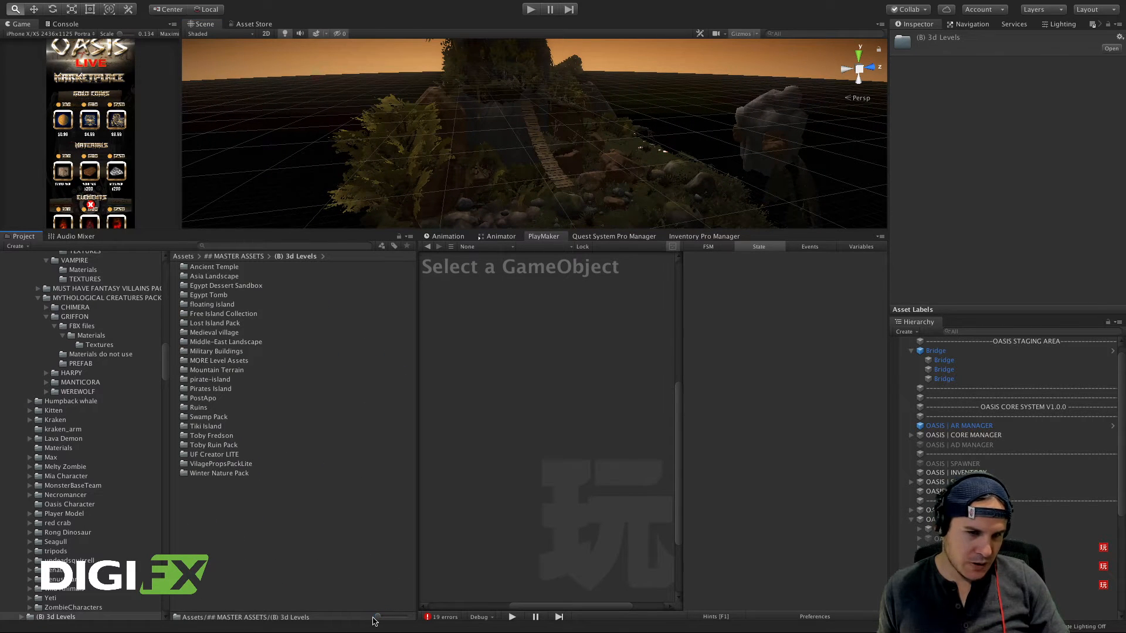
pyautogui.doubleClick(194, 417)
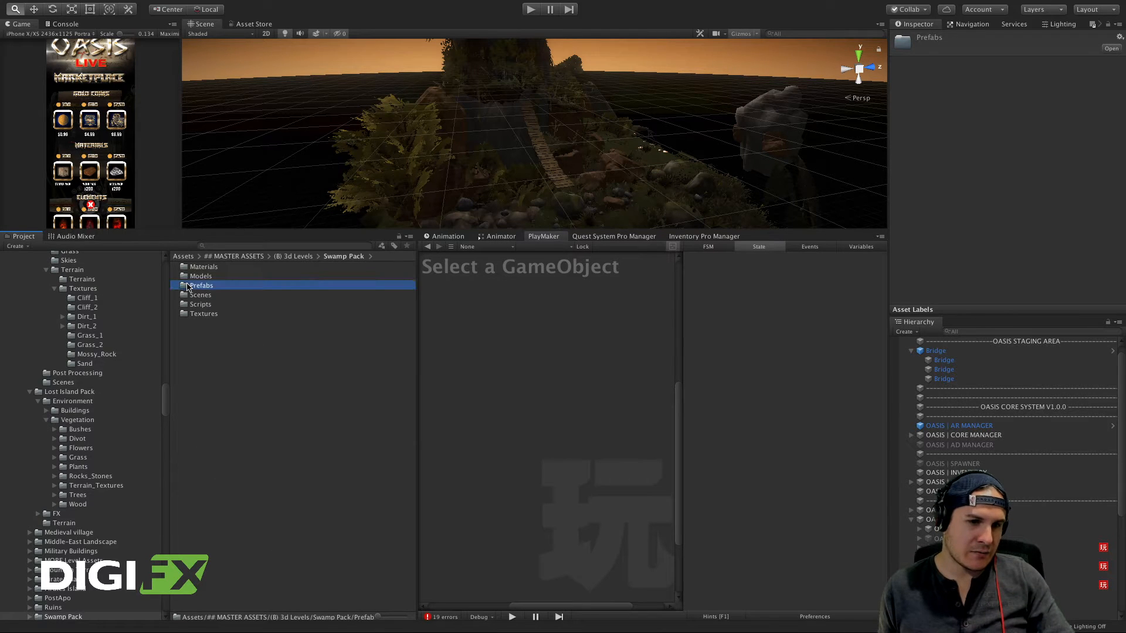
pyautogui.doubleClick(197, 286)
pyautogui.moveTo(378, 617); pyautogui.dragTo(411, 622)
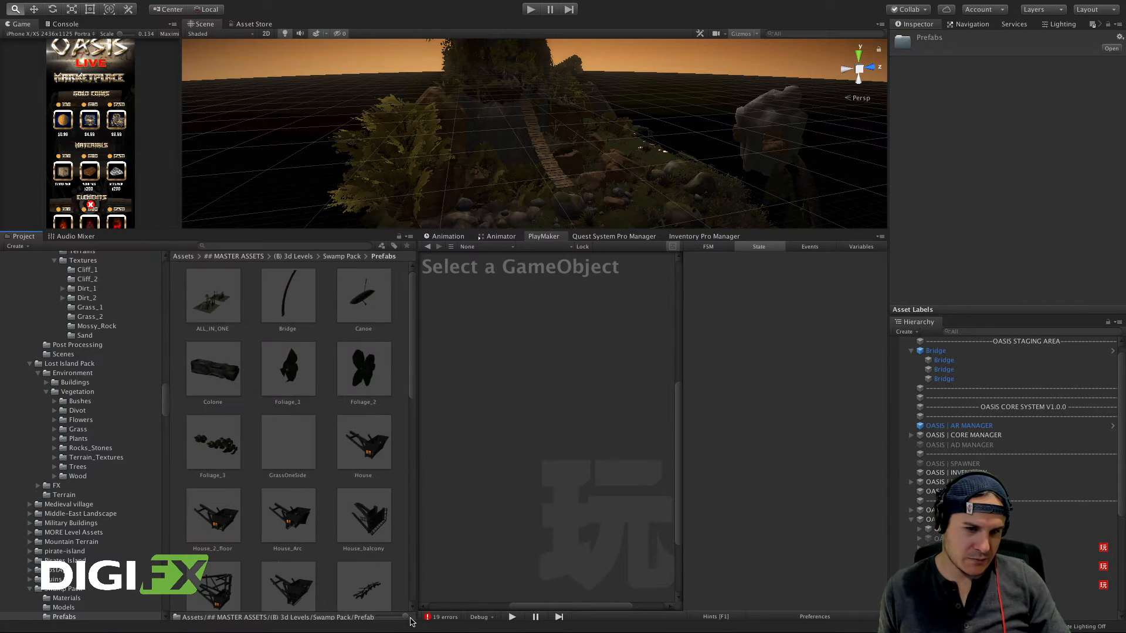
# Step: Browse the Swamp Pack prefabs, checking the Bridge and Wharf assets for usable pieces
pyautogui.click(295, 304)
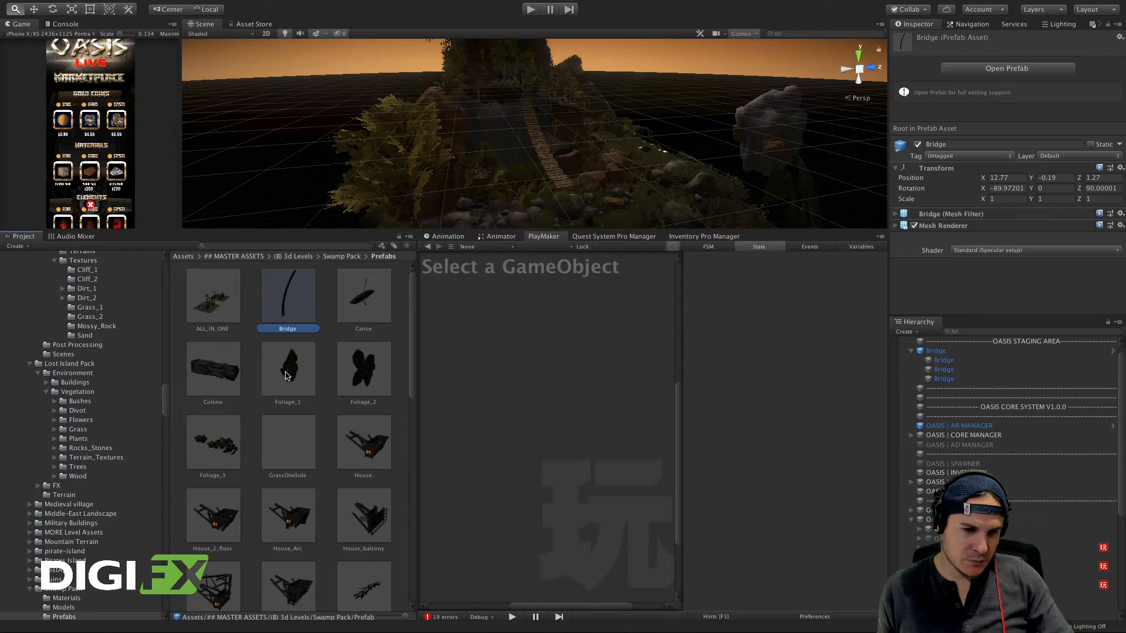
pyautogui.scroll(-5, 287, 412)
pyautogui.scroll(-2, 287, 412)
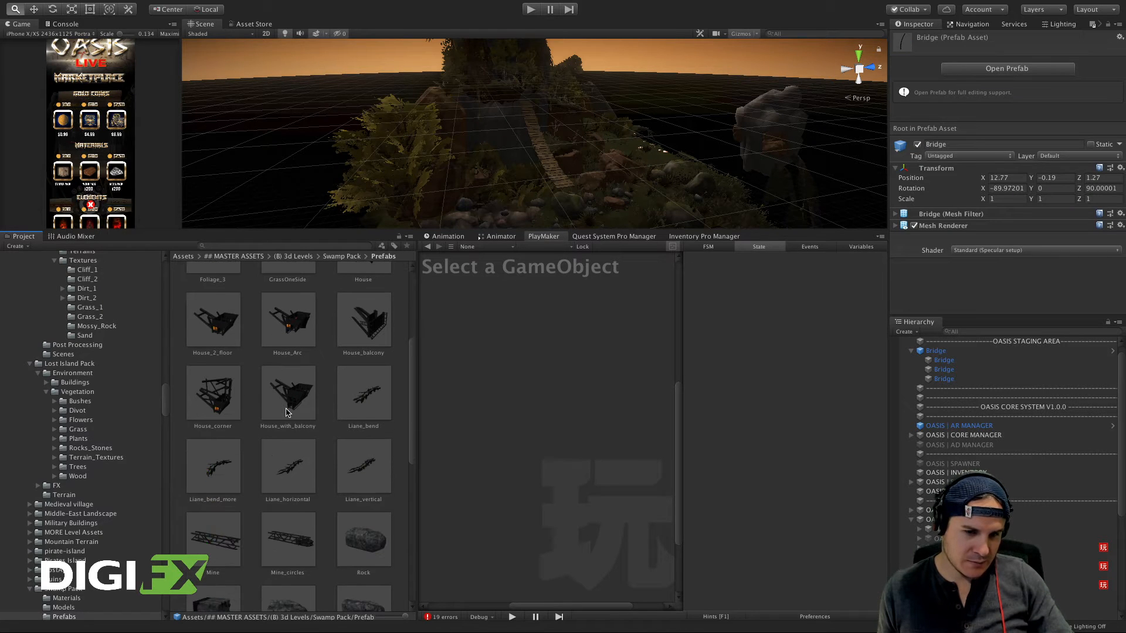
pyautogui.scroll(-10, 359, 429)
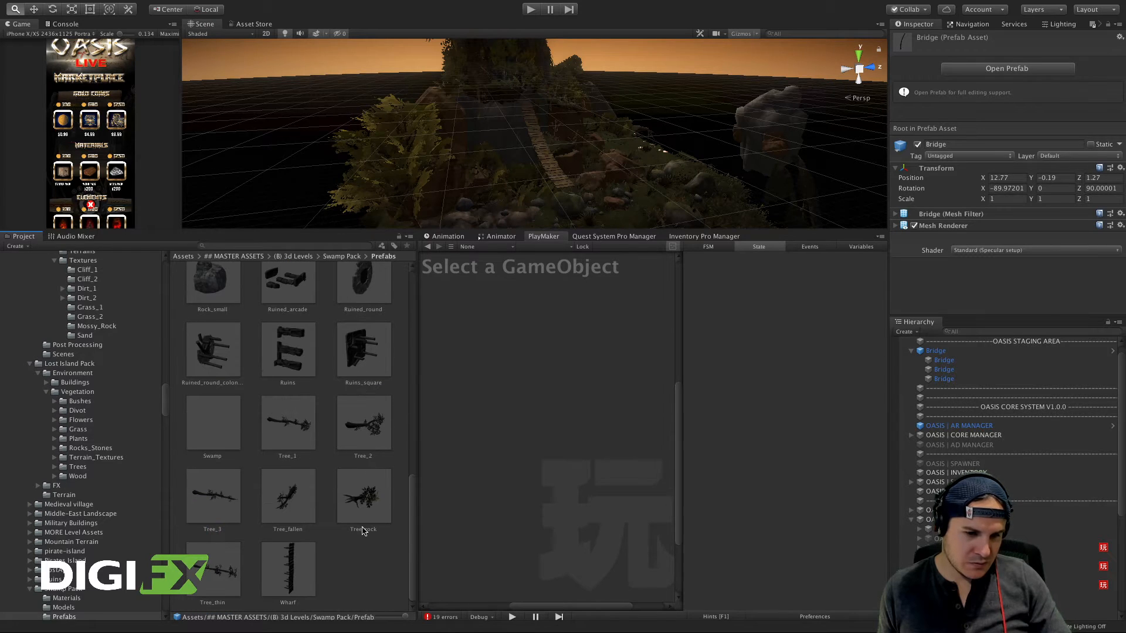
pyautogui.click(281, 570)
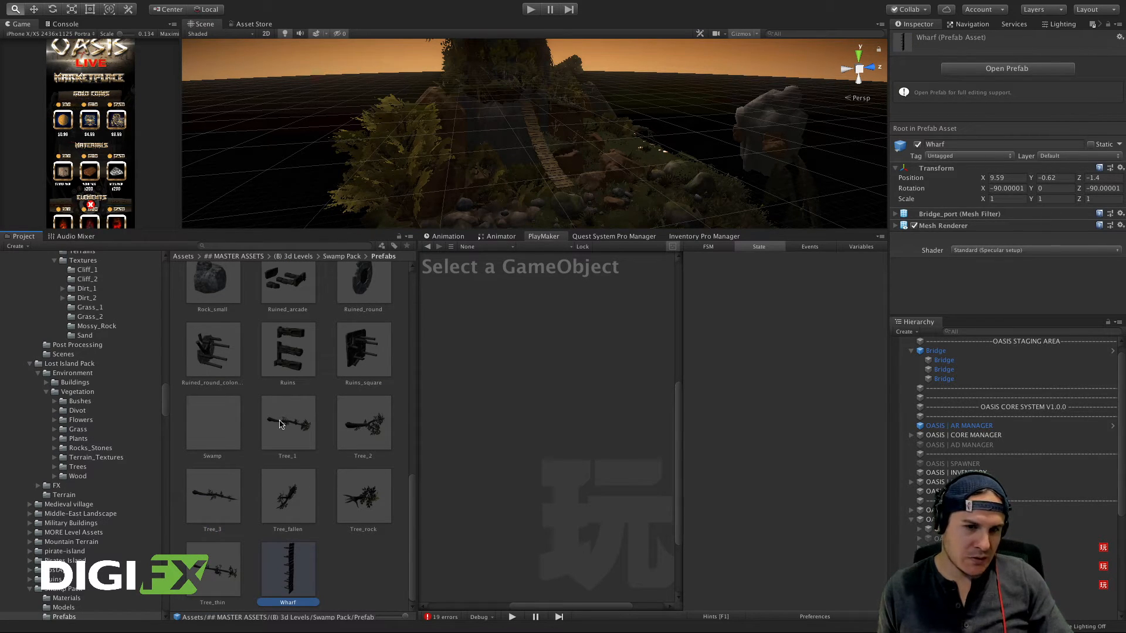
# Step: Add the Liane_vertical prefab as a child of the placed Bridge and set its position to 0, 0, 0
pyautogui.scroll(6, 286, 580)
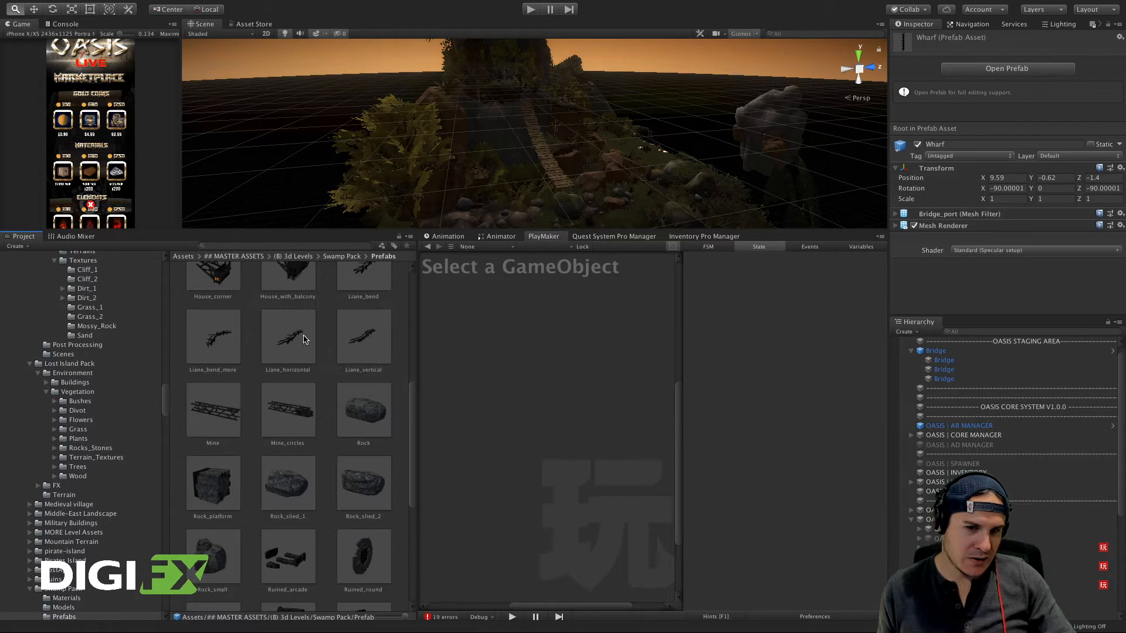
pyautogui.scroll(1, 365, 341)
pyautogui.moveTo(365, 321); pyautogui.dragTo(937, 354)
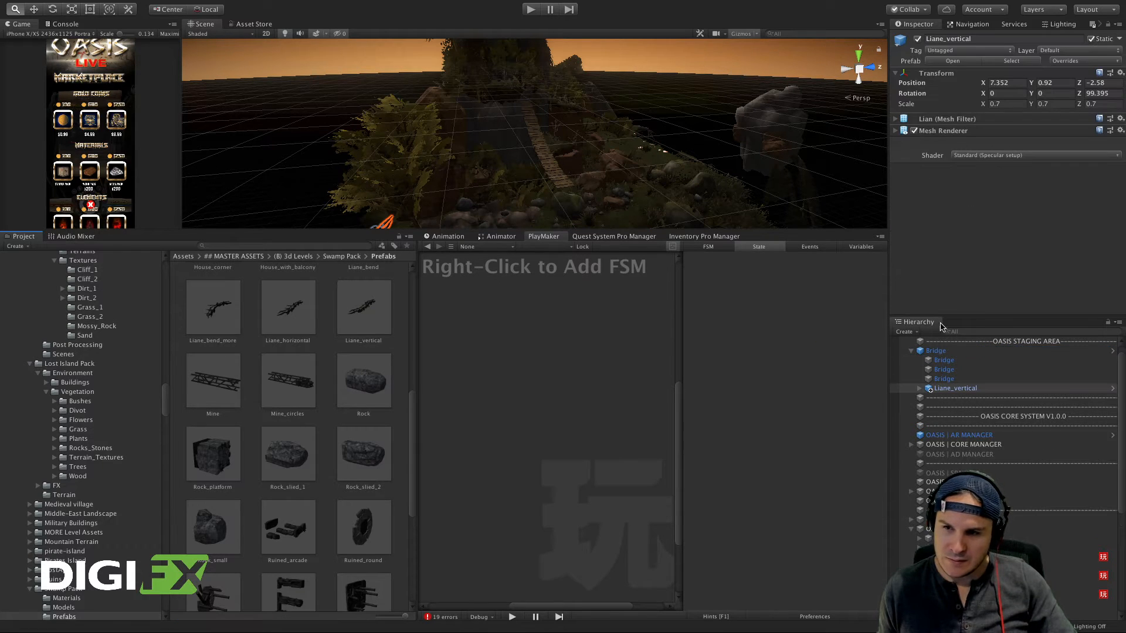
pyautogui.click(1015, 85)
pyautogui.write('0')
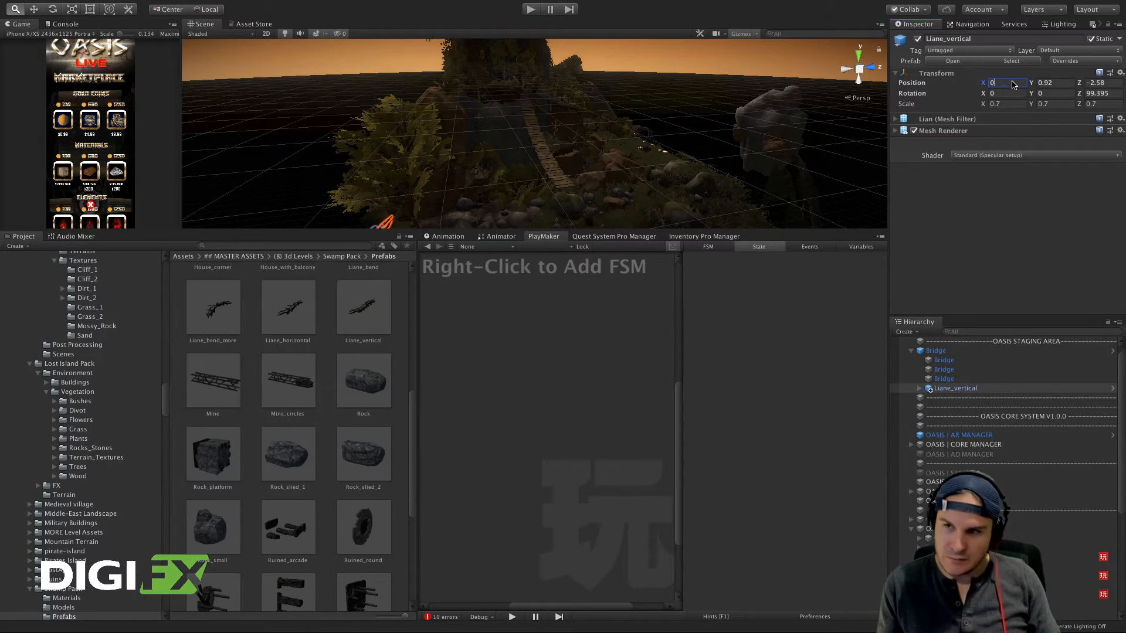
pyautogui.press('Tab')
pyautogui.write('0')
pyautogui.press('Tab')
pyautogui.write('0')
pyautogui.press('Tab')
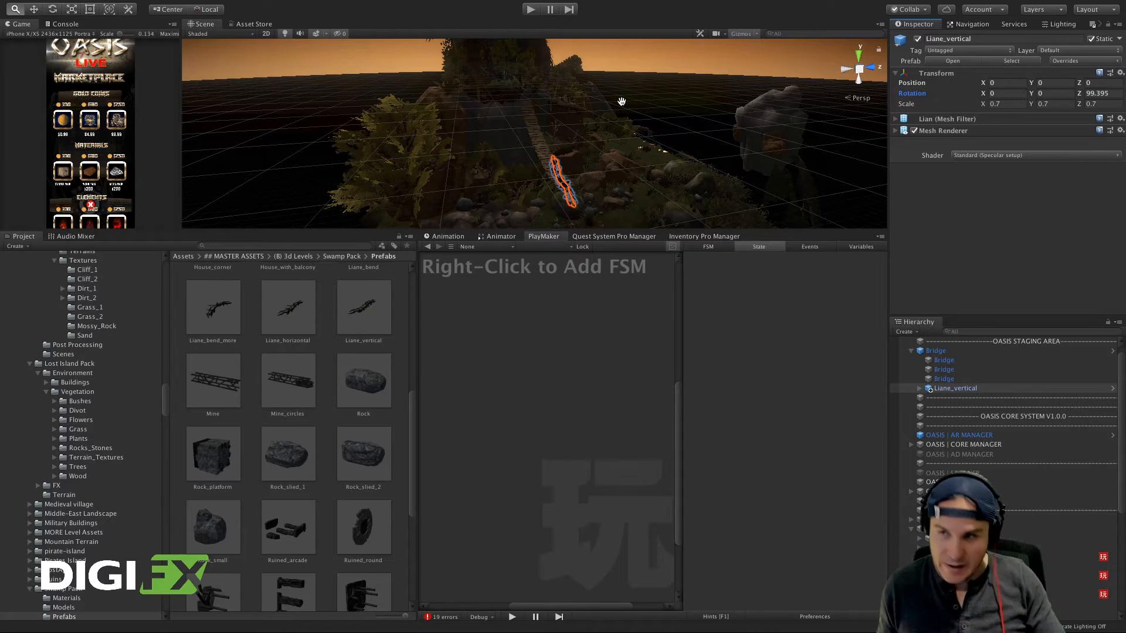
# Step: Select Liane_vertical under the Bridge, frame it and examine how it lines up with the planks
pyautogui.click(911, 350)
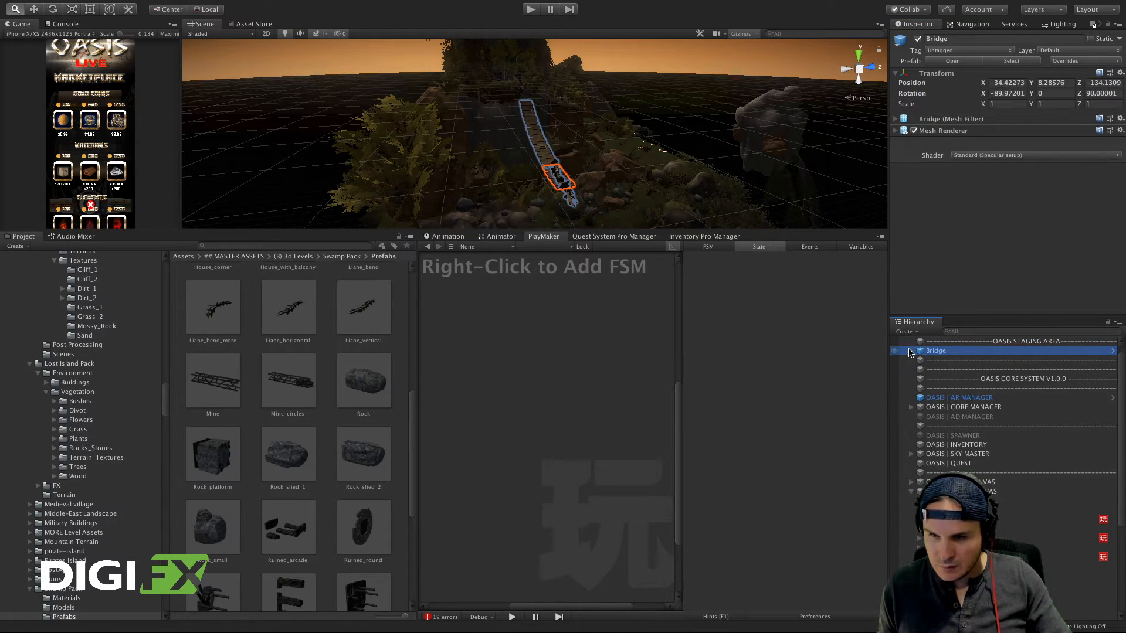
pyautogui.click(911, 350)
pyautogui.click(955, 388)
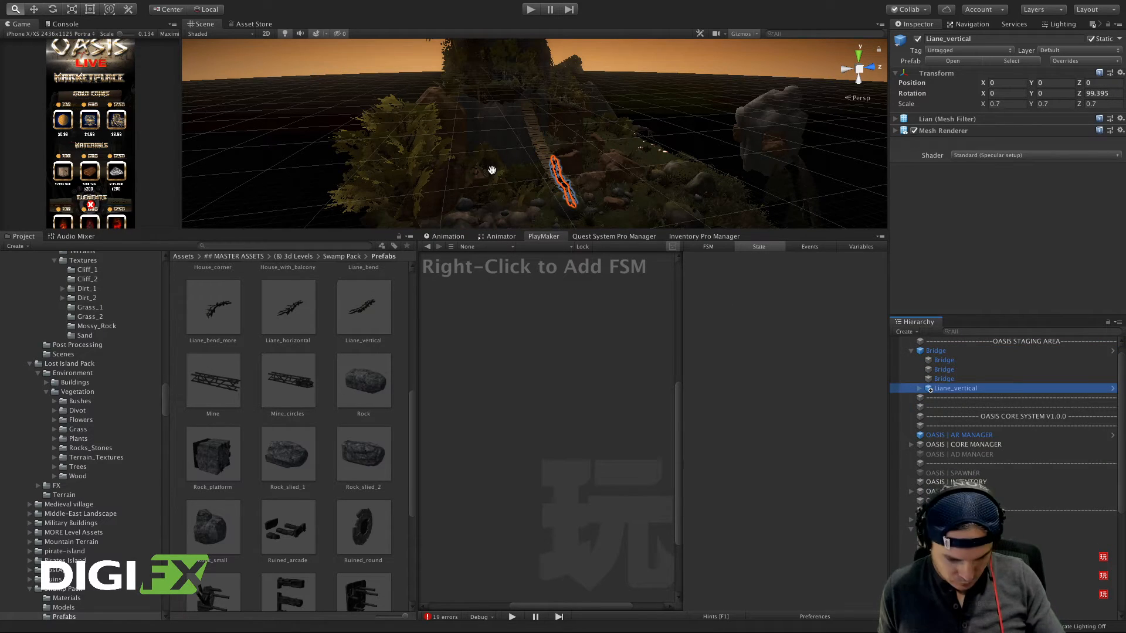
pyautogui.press('f')
pyautogui.scroll(10, 490, 170)
pyautogui.keyDown('alt'); pyautogui.moveTo(463, 164); pyautogui.dragTo(671, 173); pyautogui.keyUp('alt')
pyautogui.keyDown('alt'); pyautogui.moveTo(671, 174); pyautogui.dragTo(448, 159, button='right'); pyautogui.keyUp('alt')
pyautogui.keyDown('alt'); pyautogui.moveTo(448, 158); pyautogui.dragTo(487, 123); pyautogui.keyUp('alt')
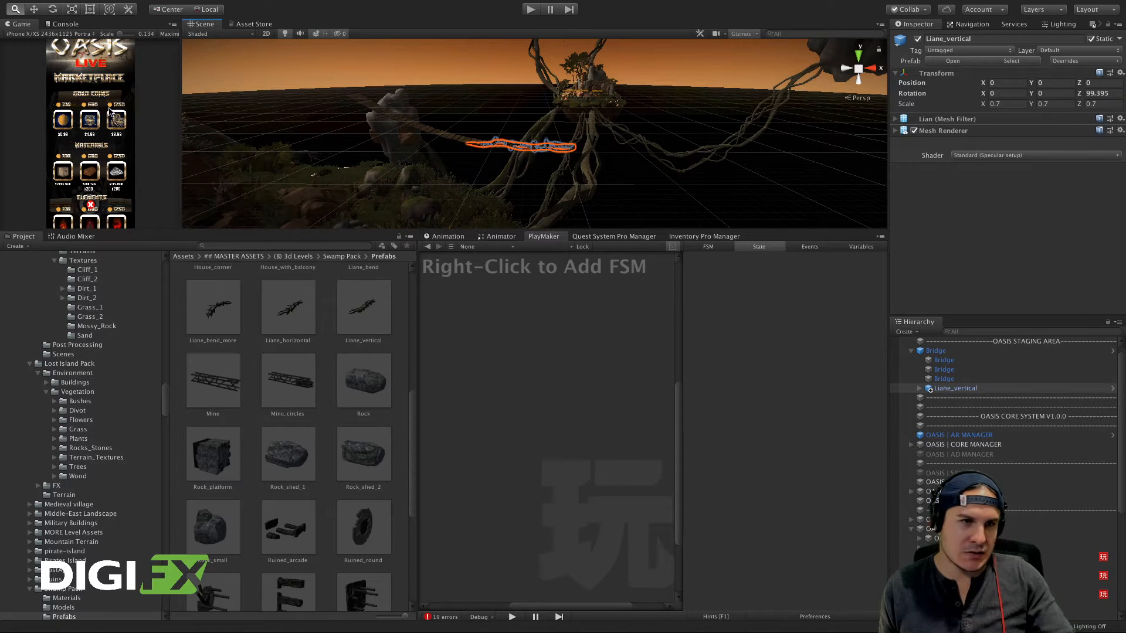
# Step: Clear the selection and inspect the bridge with its attached liane up close and from a wider view
pyautogui.click(438, 126)
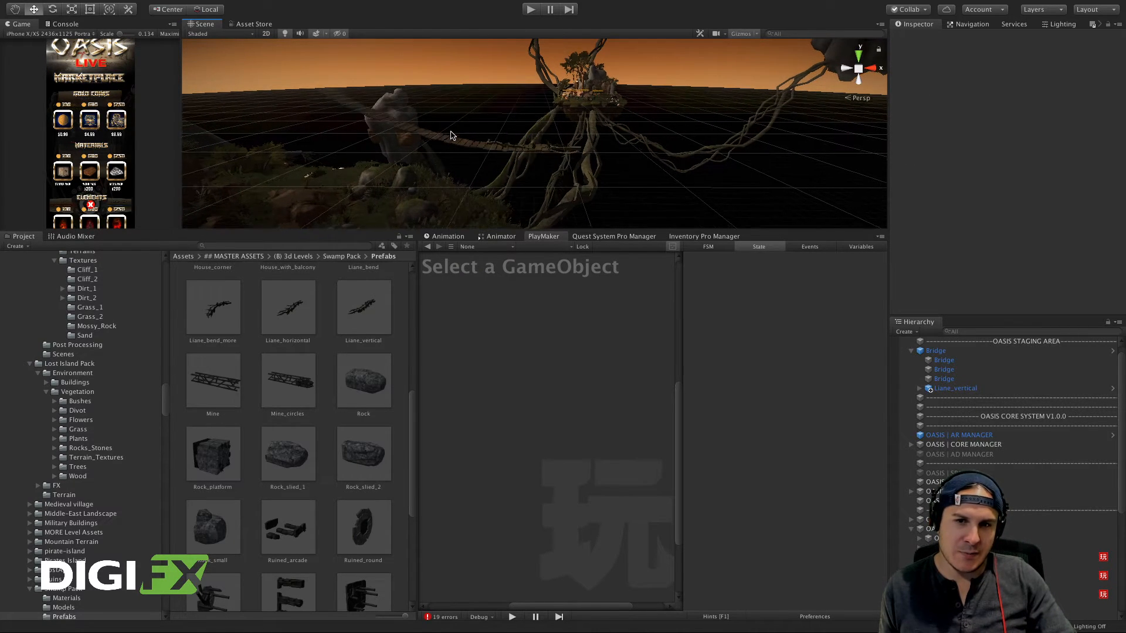
pyautogui.scroll(5, 452, 135)
pyautogui.scroll(2, 452, 136)
pyautogui.keyDown('alt'); pyautogui.moveTo(451, 134); pyautogui.dragTo(473, 126); pyautogui.keyUp('alt')
pyautogui.scroll(3, 426, 136)
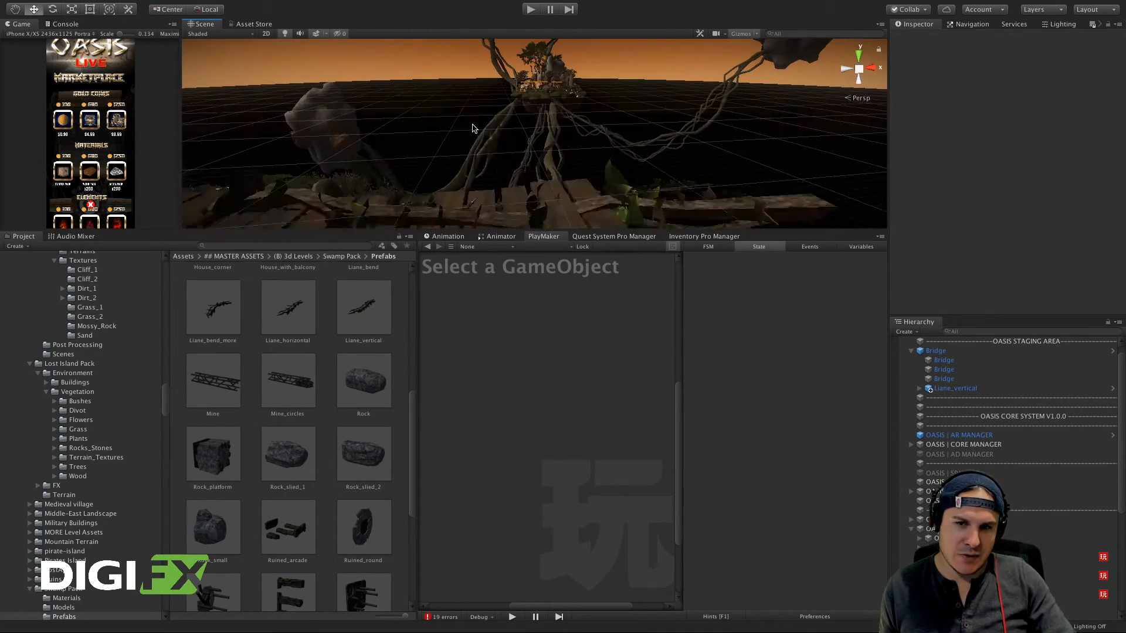
pyautogui.scroll(-5, 472, 125)
pyautogui.keyDown('alt'); pyautogui.moveTo(394, 148); pyautogui.dragTo(263, 191); pyautogui.keyUp('alt')
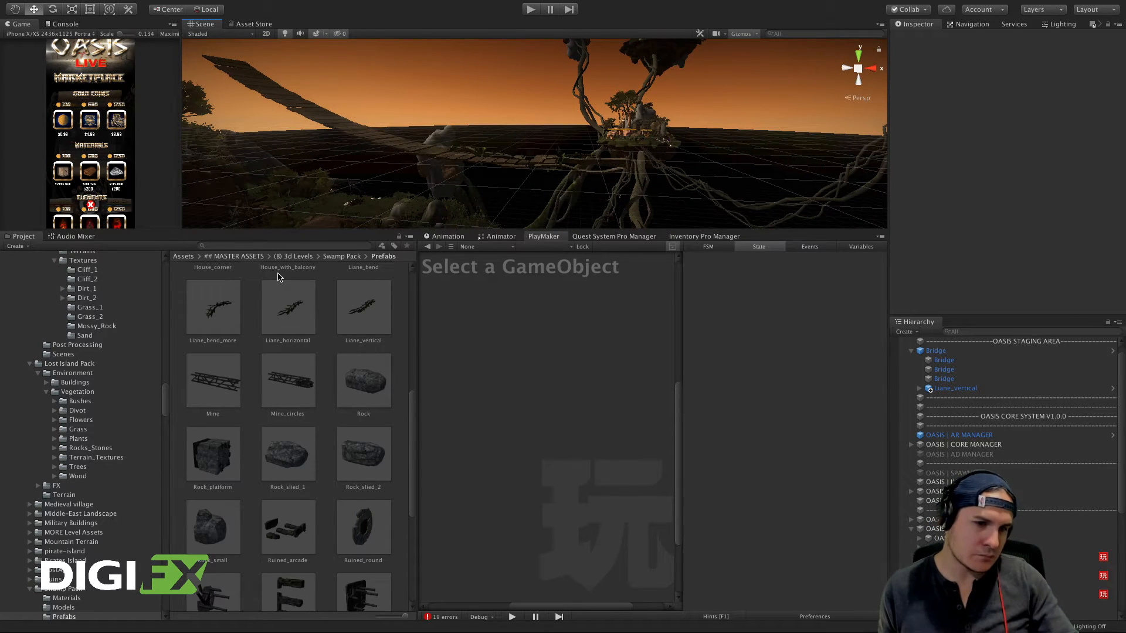
# Step: Browse the rest of the Swamp Pack prefabs for more bridge pieces and compare the placed bridge with the floating islands
pyautogui.scroll(-3, 305, 361)
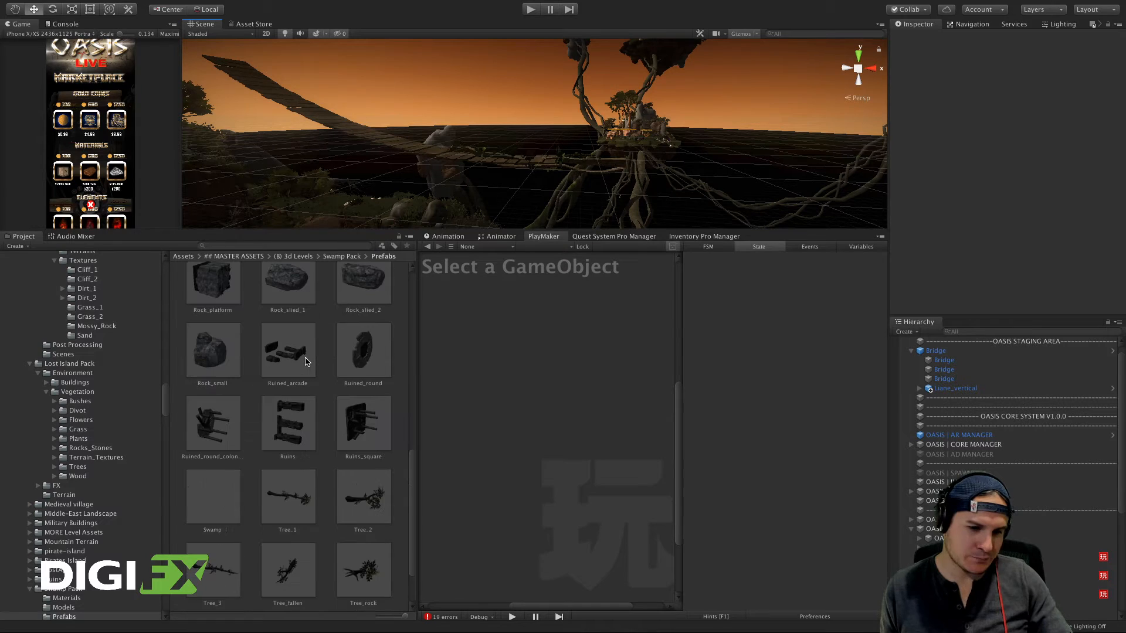
pyautogui.scroll(1, 306, 362)
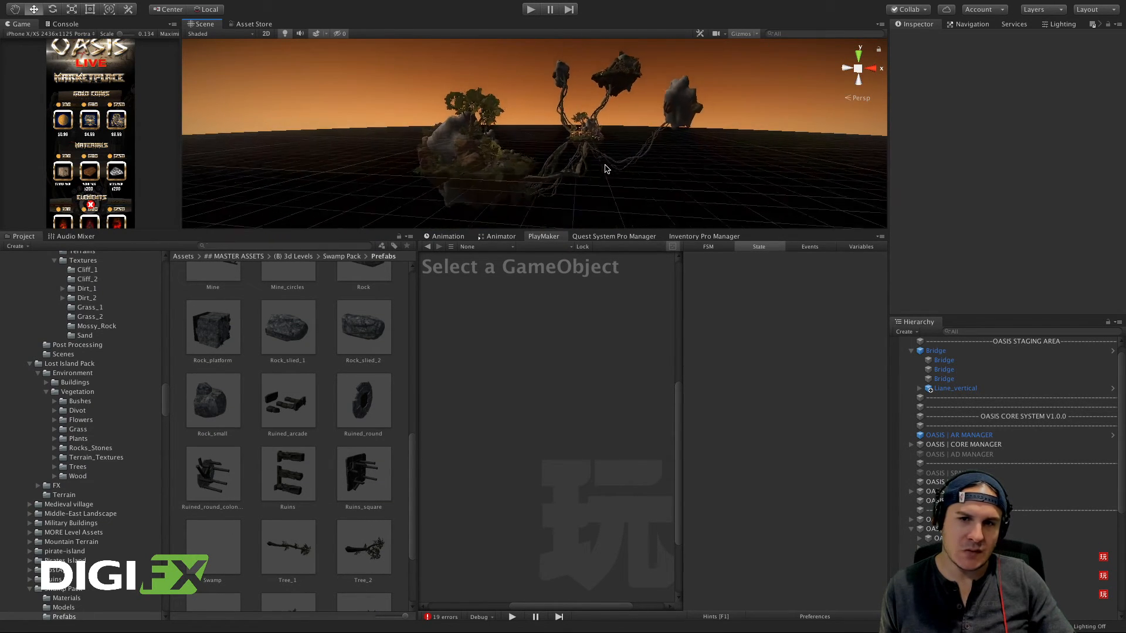
pyautogui.scroll(3, 591, 168)
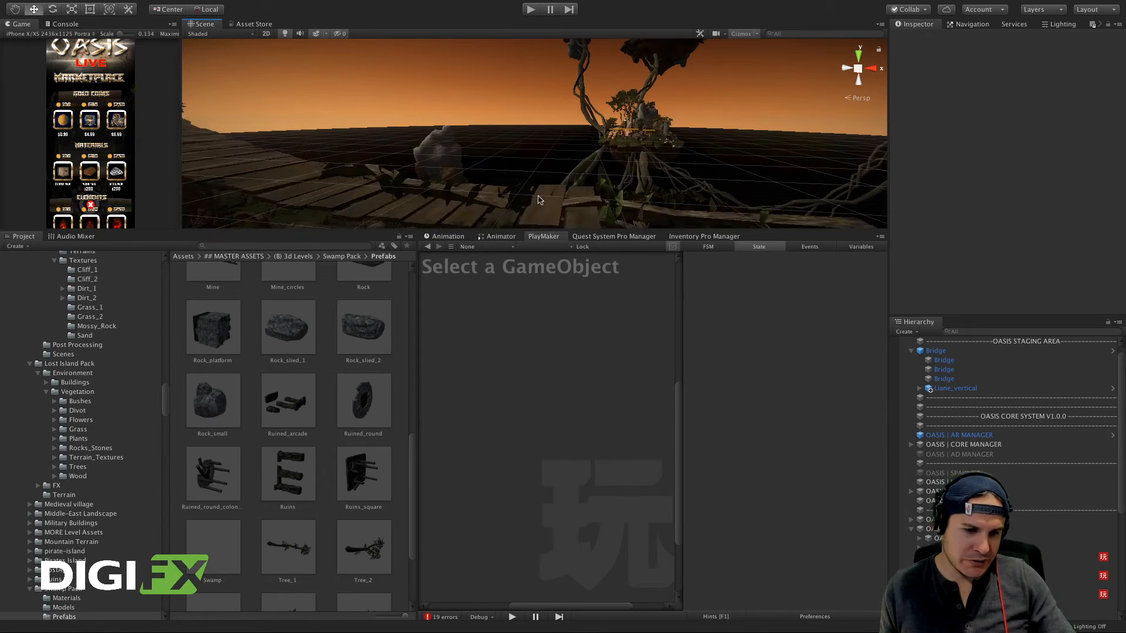
pyautogui.scroll(-3, 290, 450)
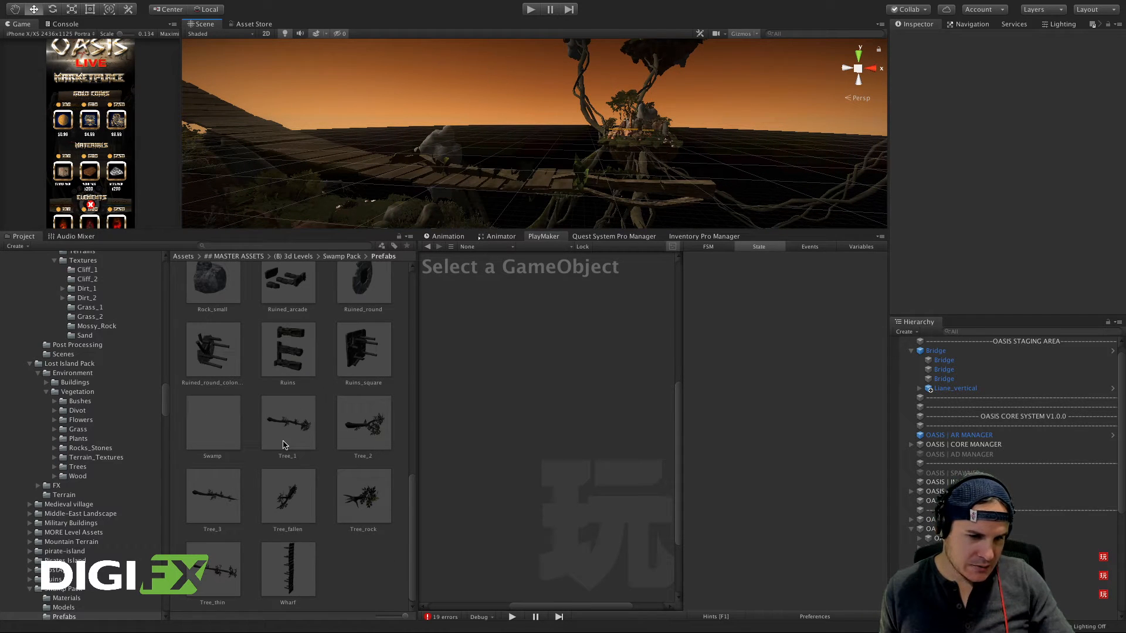
pyautogui.scroll(15, 283, 445)
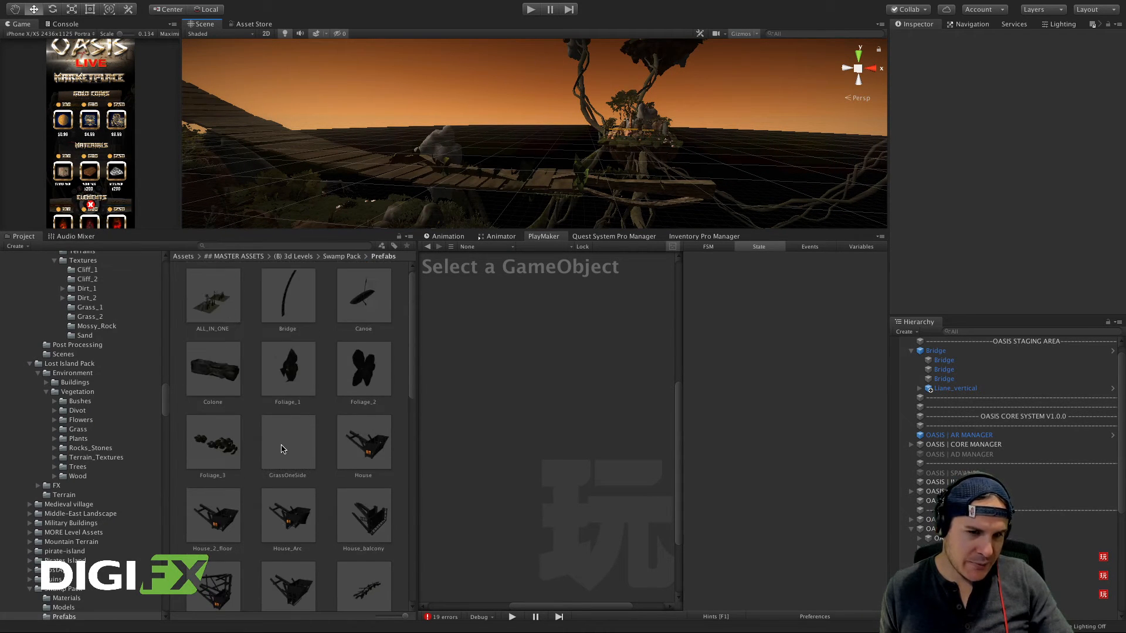
# Step: Place the Swamp Pack's ALL_IN_ONE prefab in the scene near the bridge, inspect its models and clear the selection
pyautogui.click(212, 296)
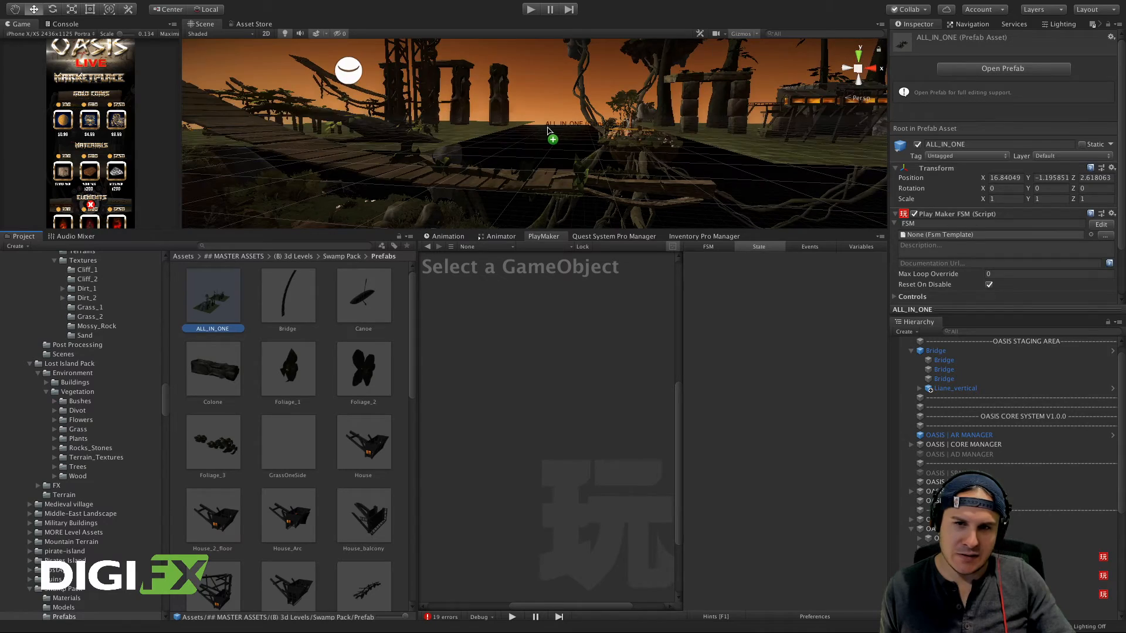
pyautogui.moveTo(533, 130); pyautogui.dragTo(525, 157)
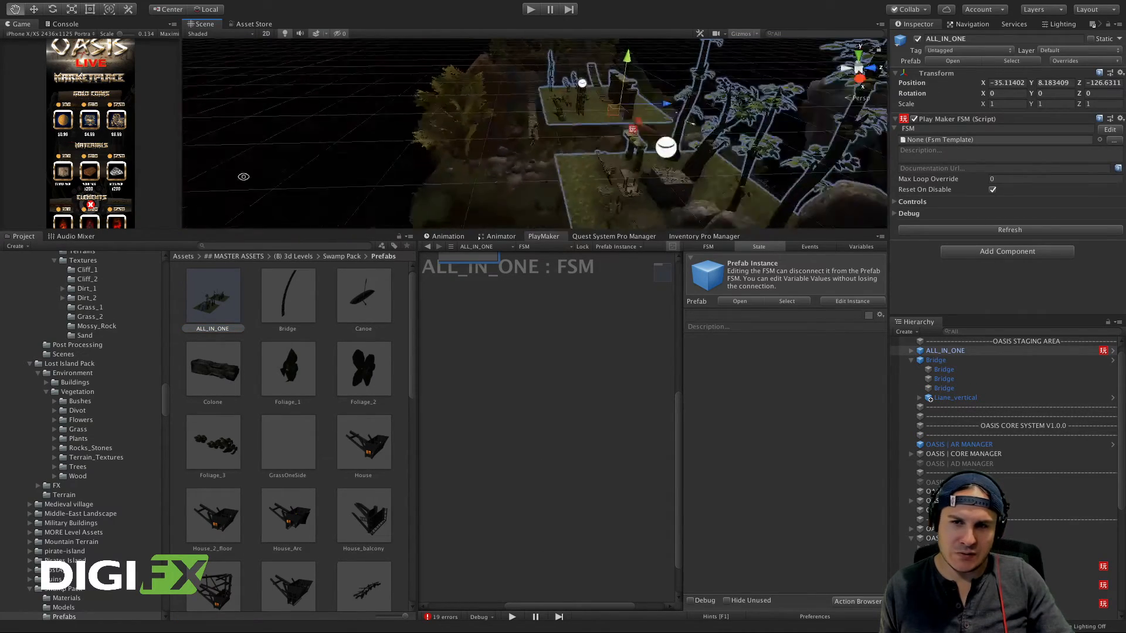
pyautogui.keyDown('alt'); pyautogui.moveTo(243, 177); pyautogui.dragTo(258, 183); pyautogui.keyUp('alt')
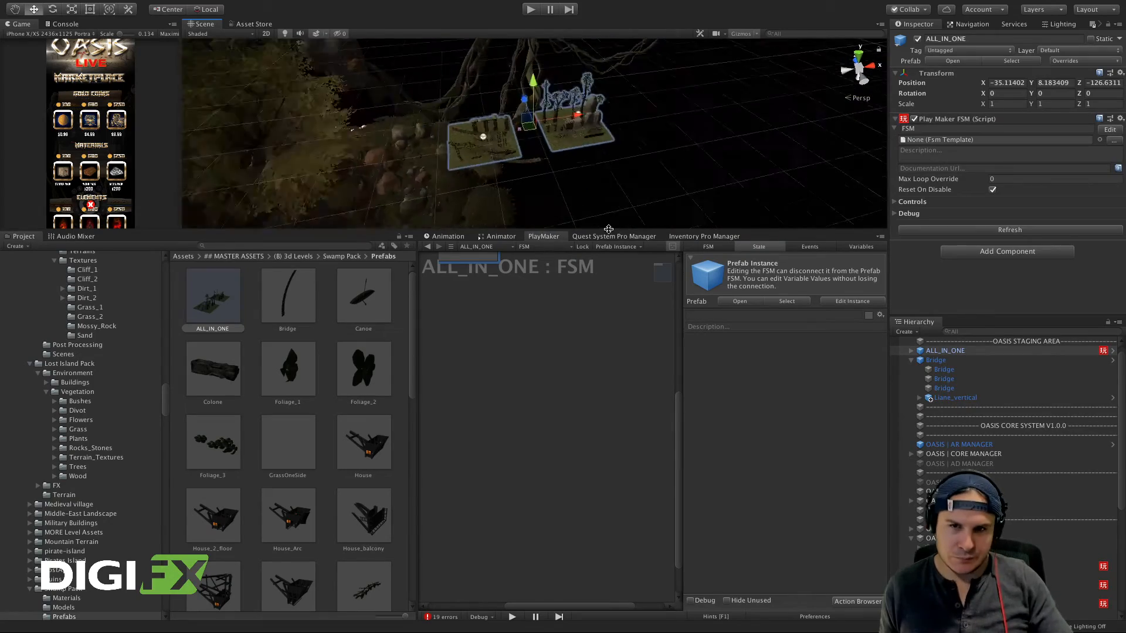
pyautogui.scroll(10, 462, 149)
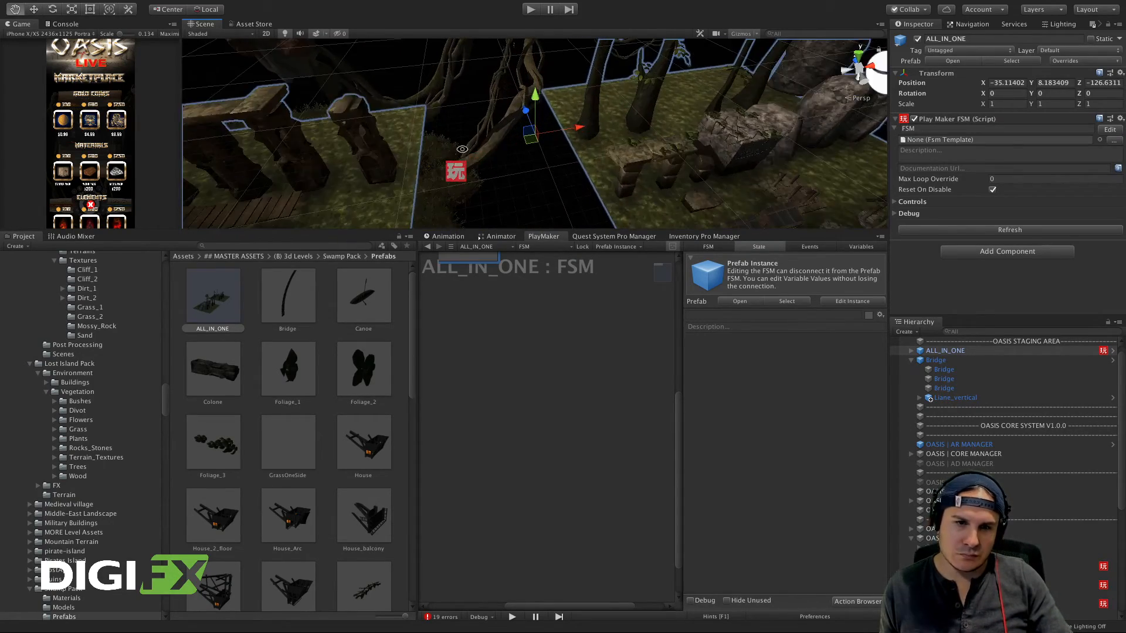
pyautogui.keyDown('alt'); pyautogui.moveTo(462, 149); pyautogui.dragTo(655, 67); pyautogui.keyUp('alt')
pyautogui.scroll(-10, 521, 86)
pyautogui.click(659, 136)
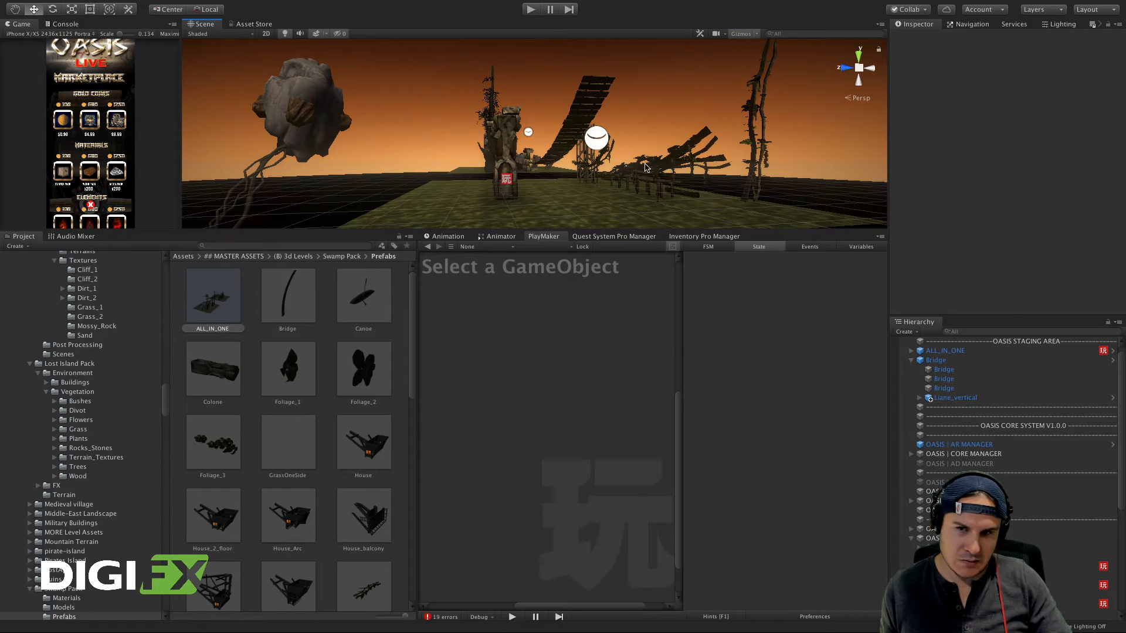
# Step: Expand ALL_IN_ONE and go through its child objects one by one, starting from Reflection Probe (1), to identify each piece
pyautogui.click(911, 351)
pyautogui.click(944, 360)
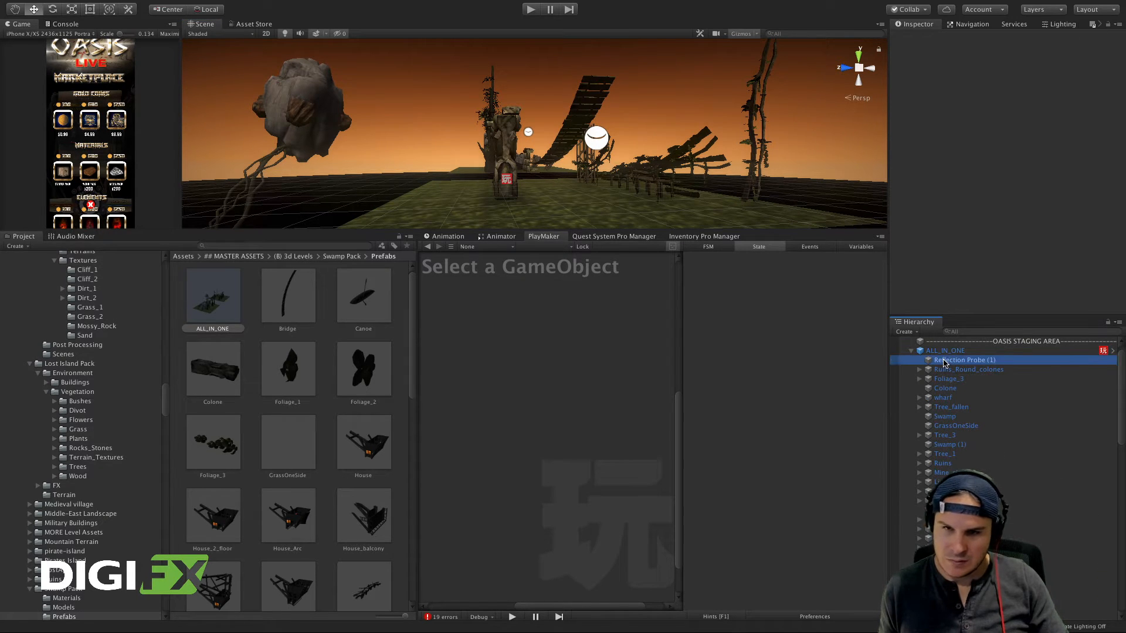
pyautogui.press('Down')
pyautogui.press('Down')
pyautogui.press('Down')
pyautogui.press('Down')
pyautogui.press('Down')
pyautogui.press('Down')
pyautogui.press('Down')
pyautogui.press('Down')
pyautogui.press('Down')
pyautogui.press('Down')
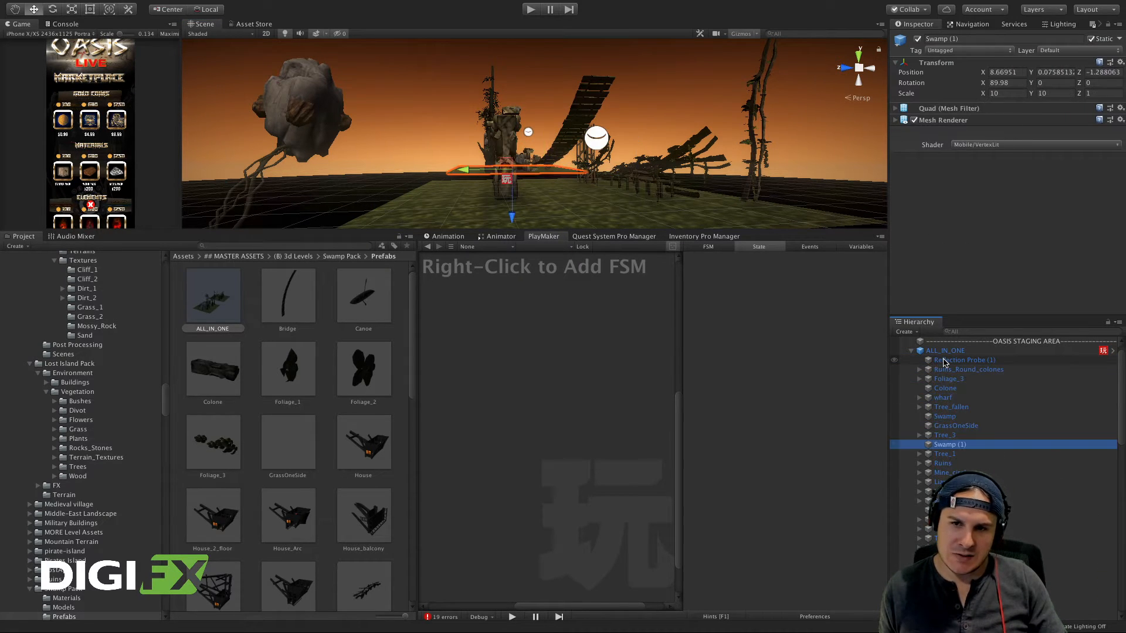
# Step: Examine the child objects of the ALL_IN_ONE prefab one after another to identify the vine pieces in the scene
pyautogui.press('Down')
pyautogui.press('Down')
pyautogui.press('Down')
pyautogui.press('Down')
pyautogui.press('Down')
pyautogui.press('Down')
pyautogui.press('Down')
pyautogui.press('Down')
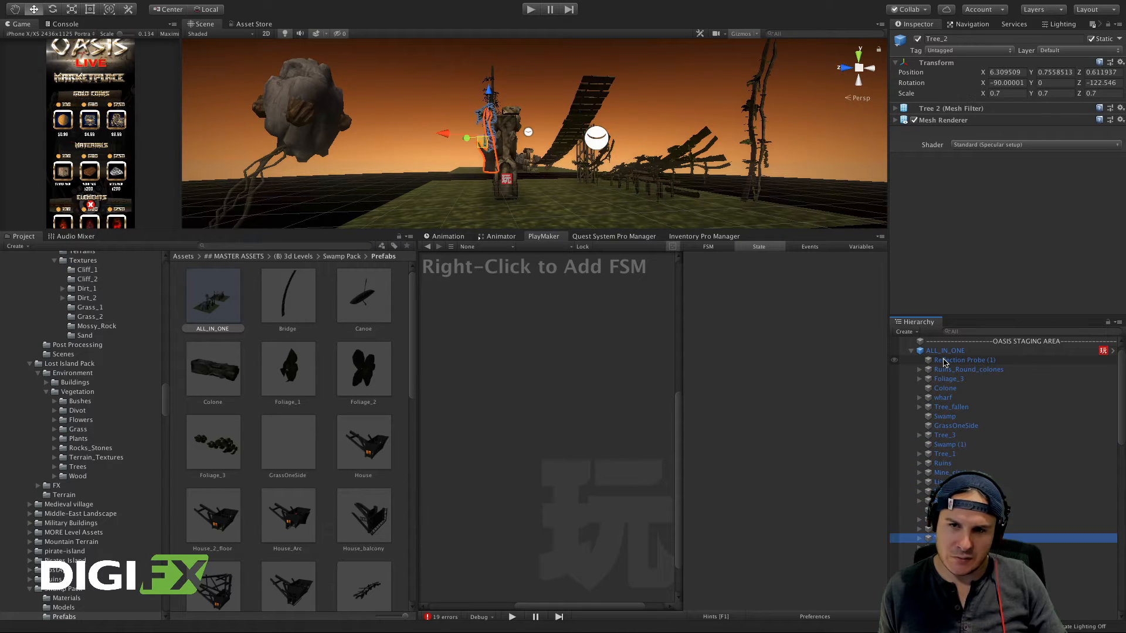
pyautogui.press('Up')
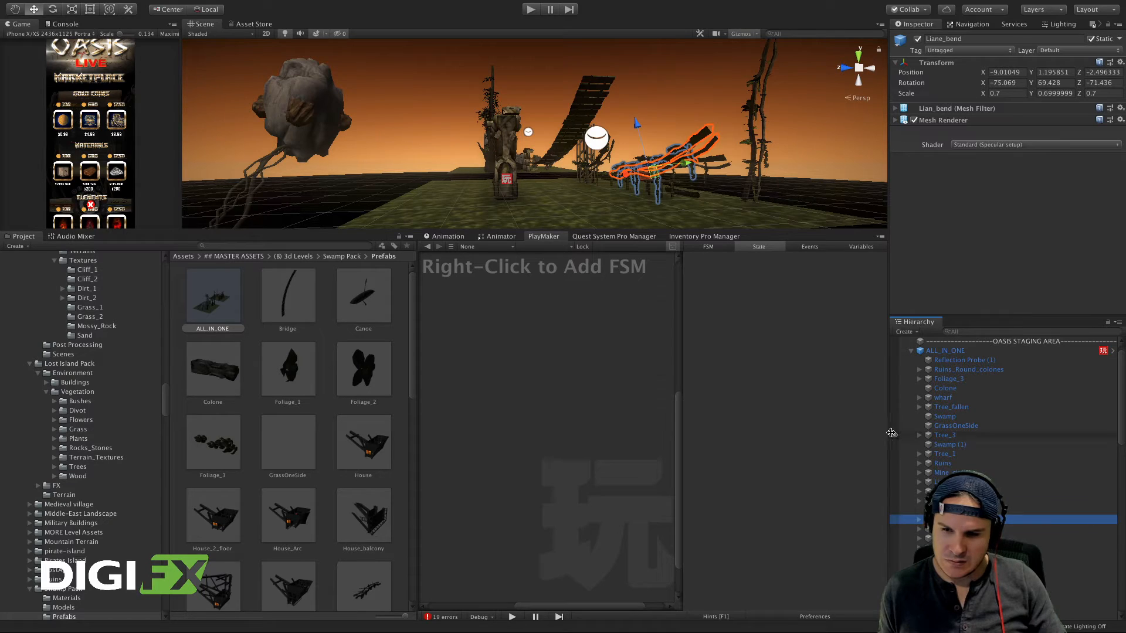
pyautogui.press('Up')
pyautogui.press('Up')
pyautogui.press('Up')
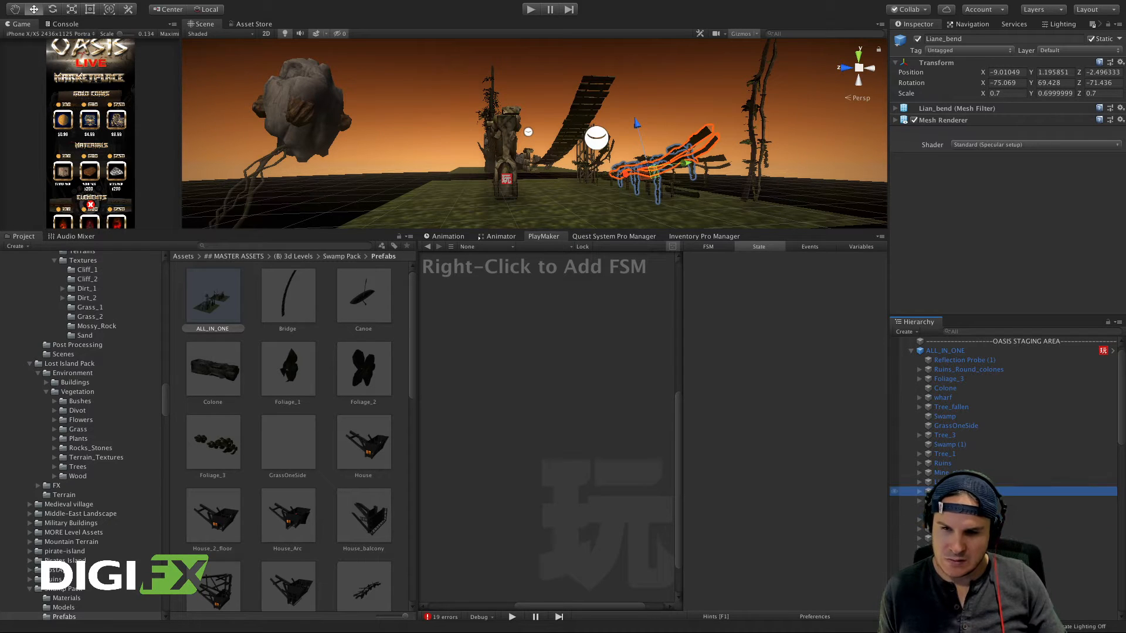
pyautogui.press('Up')
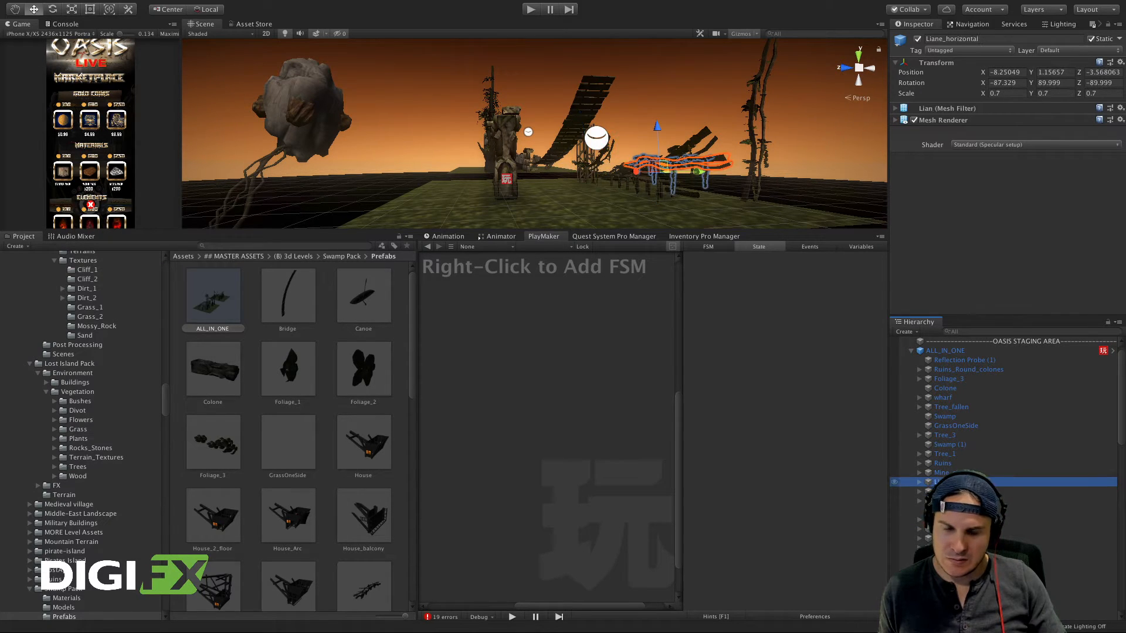
# Step: Frame the Liane_bend vine and try to move it out of the ALL_IN_ONE prefab instance in the hierarchy
pyautogui.click(962, 520)
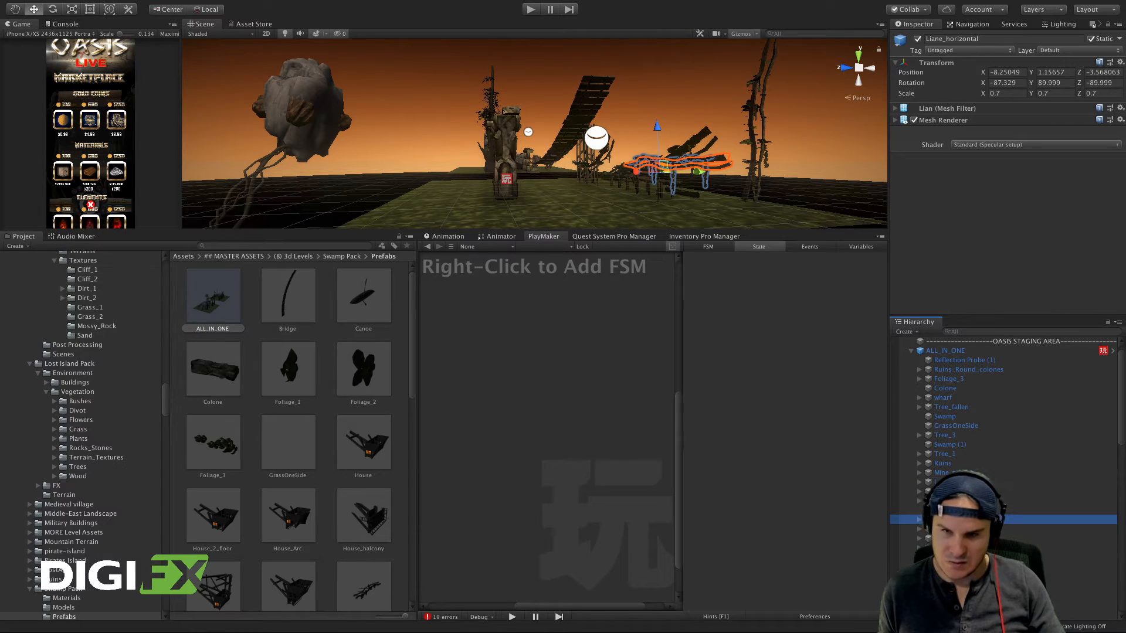
pyautogui.press('f')
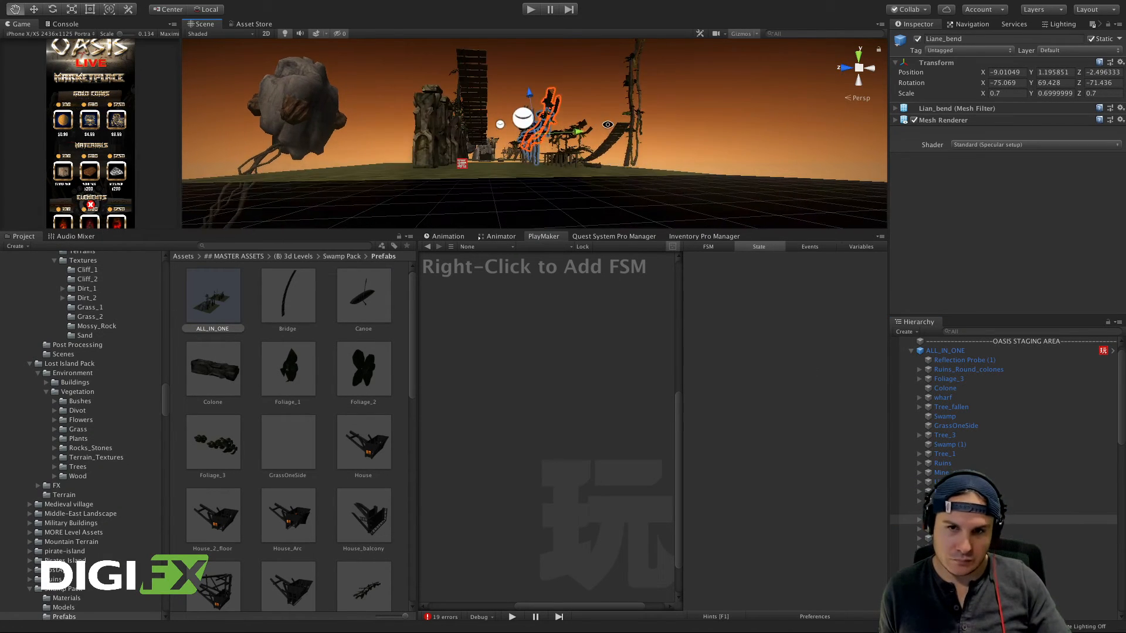
pyautogui.keyDown('alt'); pyautogui.moveTo(658, 179); pyautogui.dragTo(282, 238); pyautogui.keyUp('alt')
pyautogui.keyDown('alt'); pyautogui.moveTo(577, 171); pyautogui.dragTo(547, 129); pyautogui.keyUp('alt')
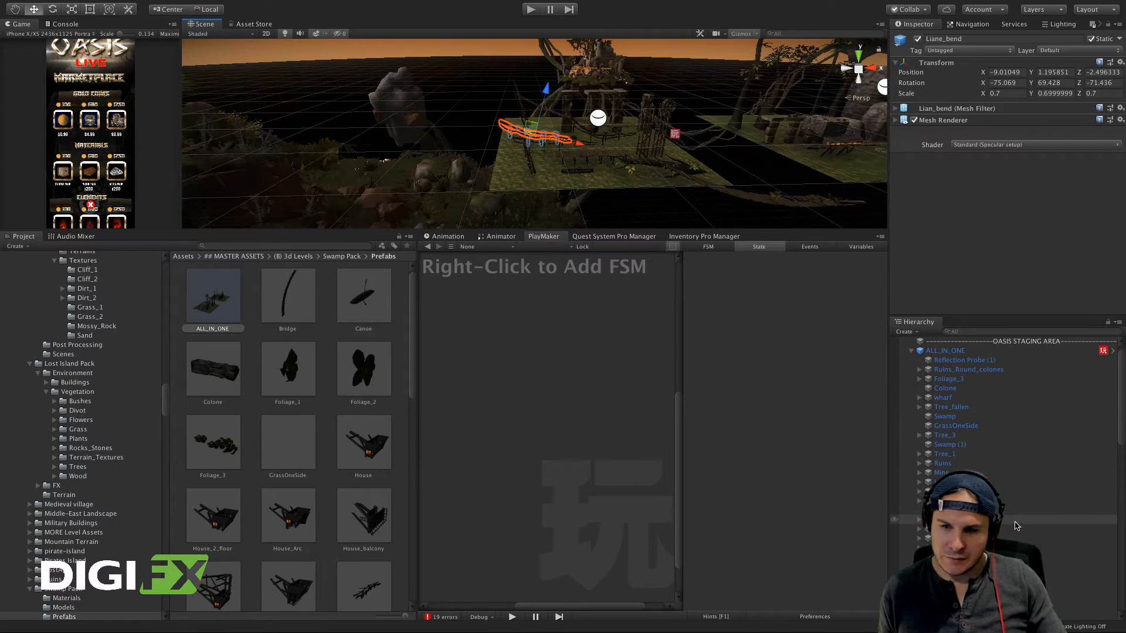
pyautogui.moveTo(962, 520); pyautogui.dragTo(948, 355)
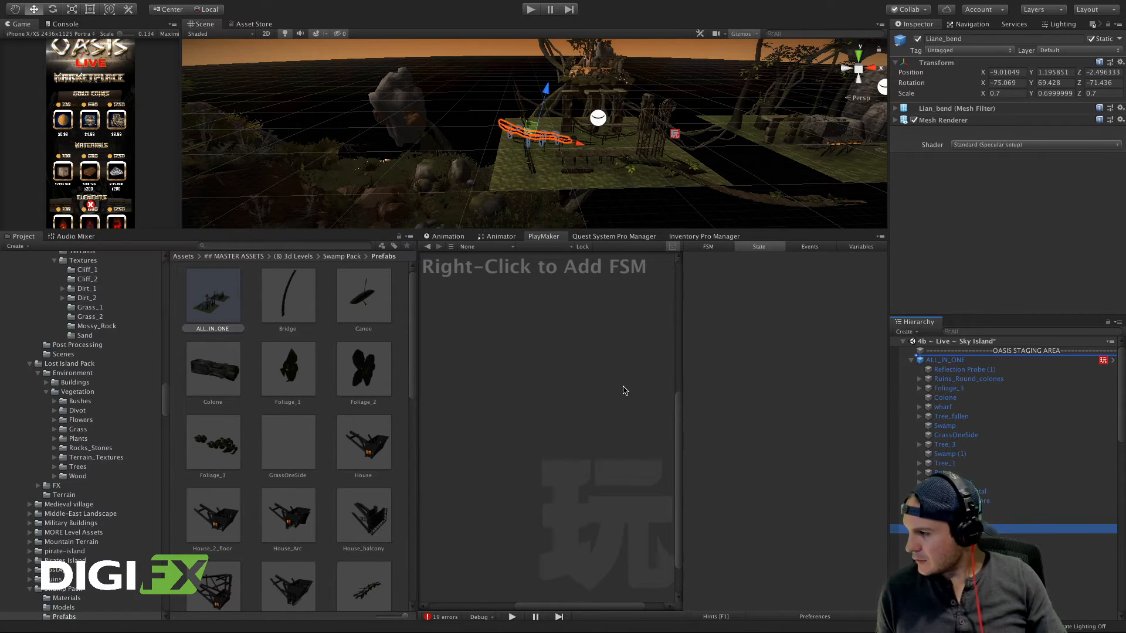
pyautogui.moveTo(324, 11)
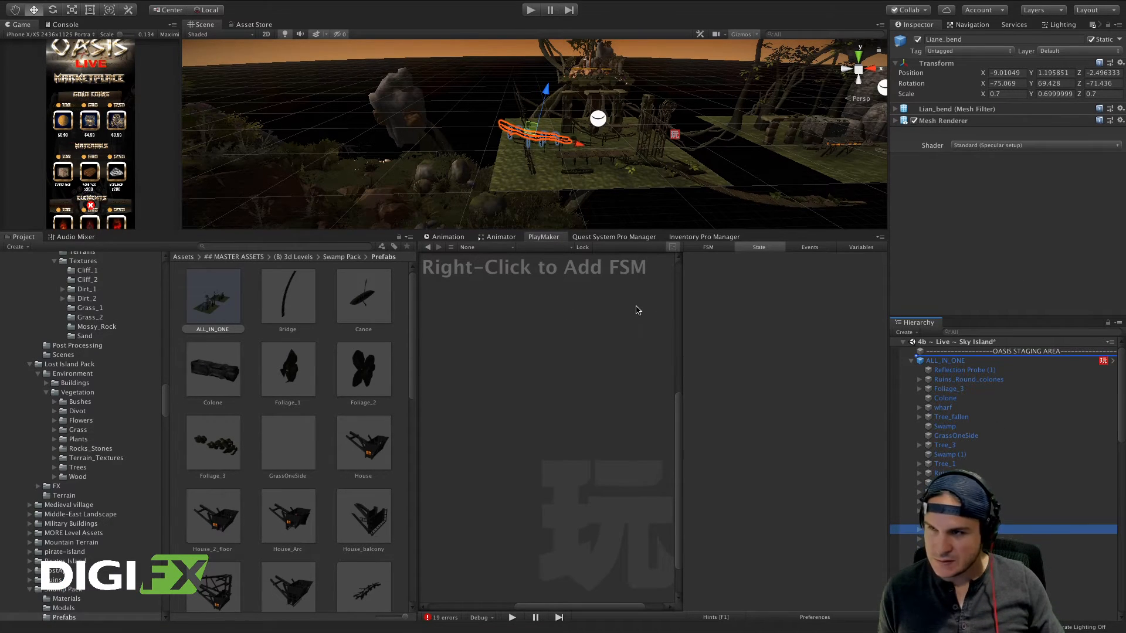
pyautogui.moveTo(522, 5)
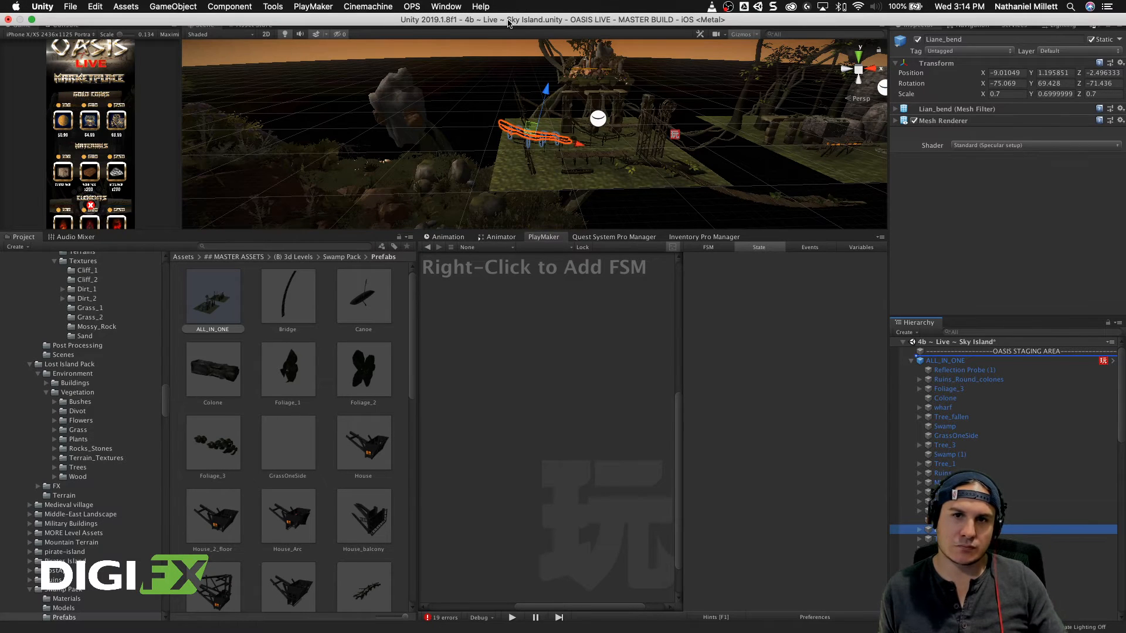
pyautogui.press('super+Tab')
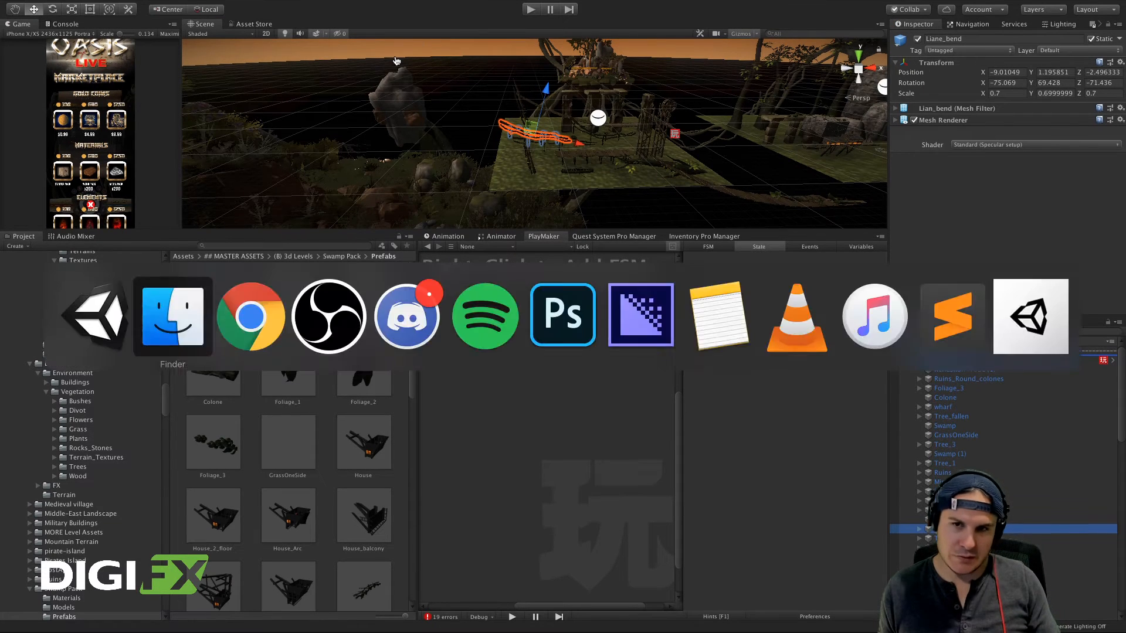
pyautogui.press('super+Tab')
pyautogui.press('Tab')
pyautogui.press('Tab')
pyautogui.press('super+Tab')
pyautogui.press('Tab')
pyautogui.press('Tab')
pyautogui.press('Tab')
pyautogui.press('Tab')
pyautogui.press('Tab')
pyautogui.press('Tab')
pyautogui.press('Tab')
pyautogui.press('Tab')
pyautogui.press('Tab')
pyautogui.press('Tab')
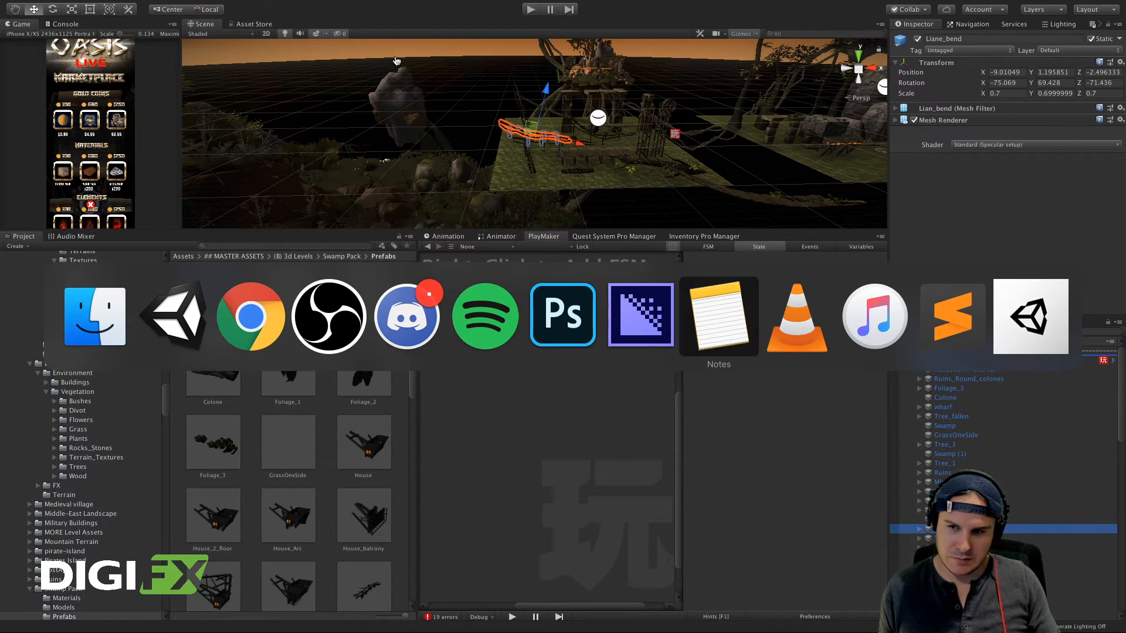
pyautogui.press('super+Tab')
pyautogui.press('Tab')
pyautogui.press('Tab')
pyautogui.press('Tab')
pyautogui.press('Tab')
pyautogui.press('Tab')
pyautogui.press('Tab')
pyautogui.press('Tab')
pyautogui.press('Tab')
pyautogui.press('Tab')
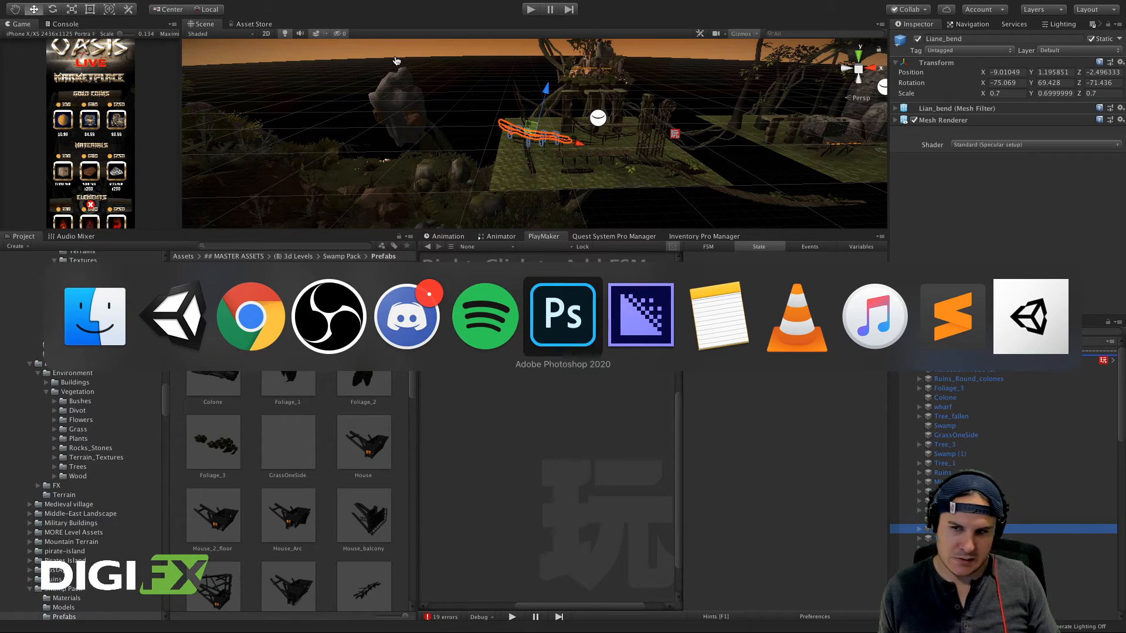
pyautogui.press('super+Tab')
pyautogui.press('Tab')
pyautogui.press('Tab')
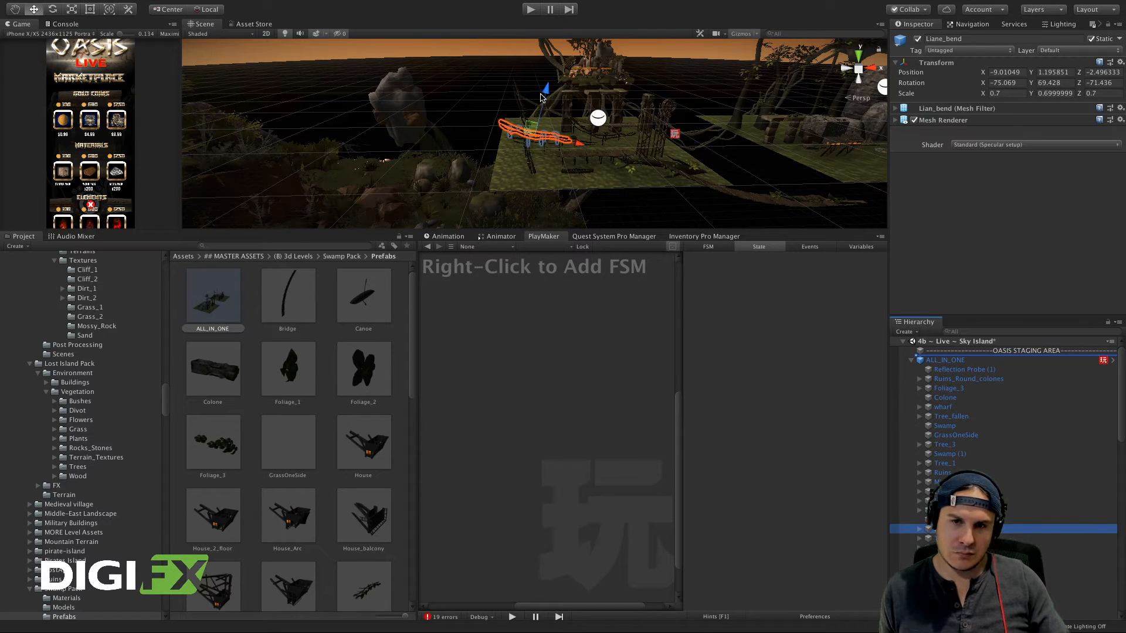
# Step: Bring the hidden prefab restructuring dialog into view and cancel it
pyautogui.moveTo(500, 631)
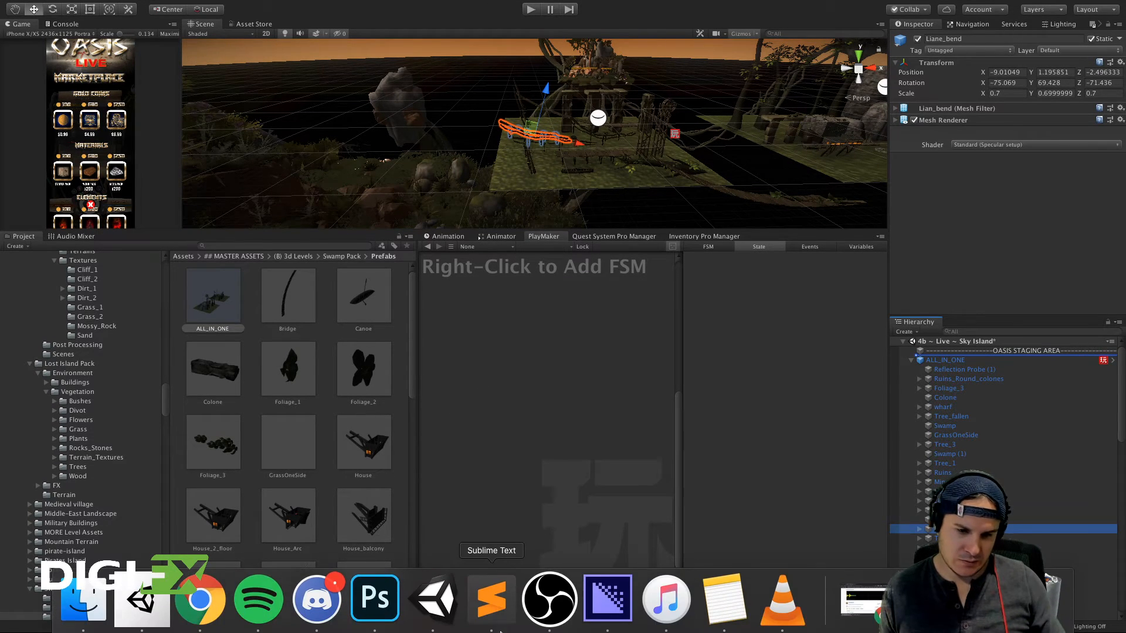
pyautogui.click(870, 603)
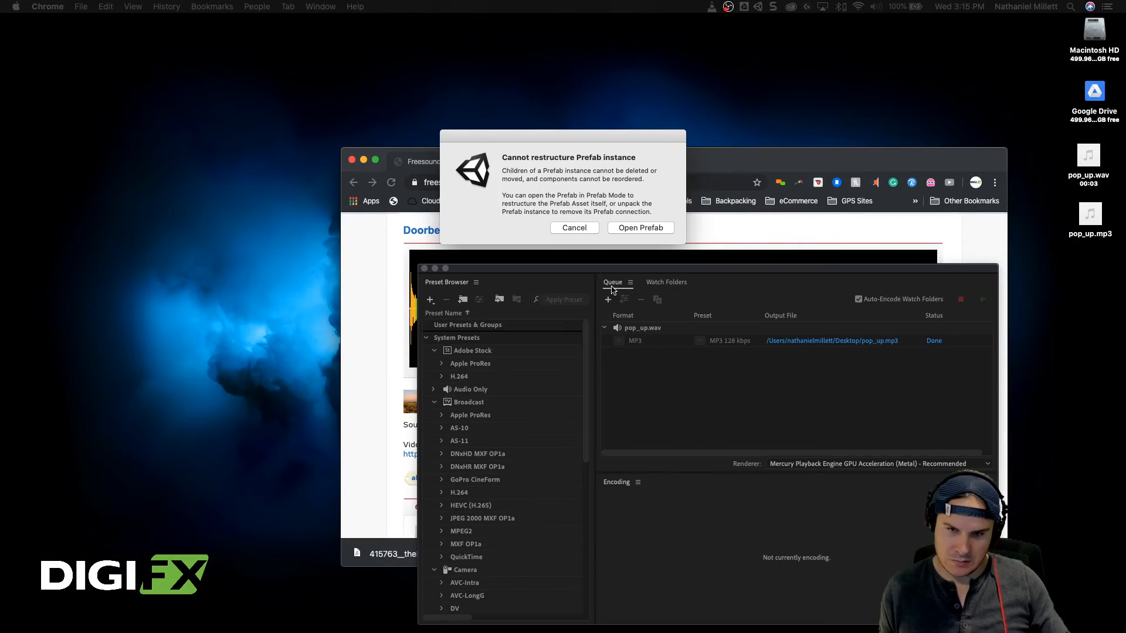
pyautogui.click(569, 228)
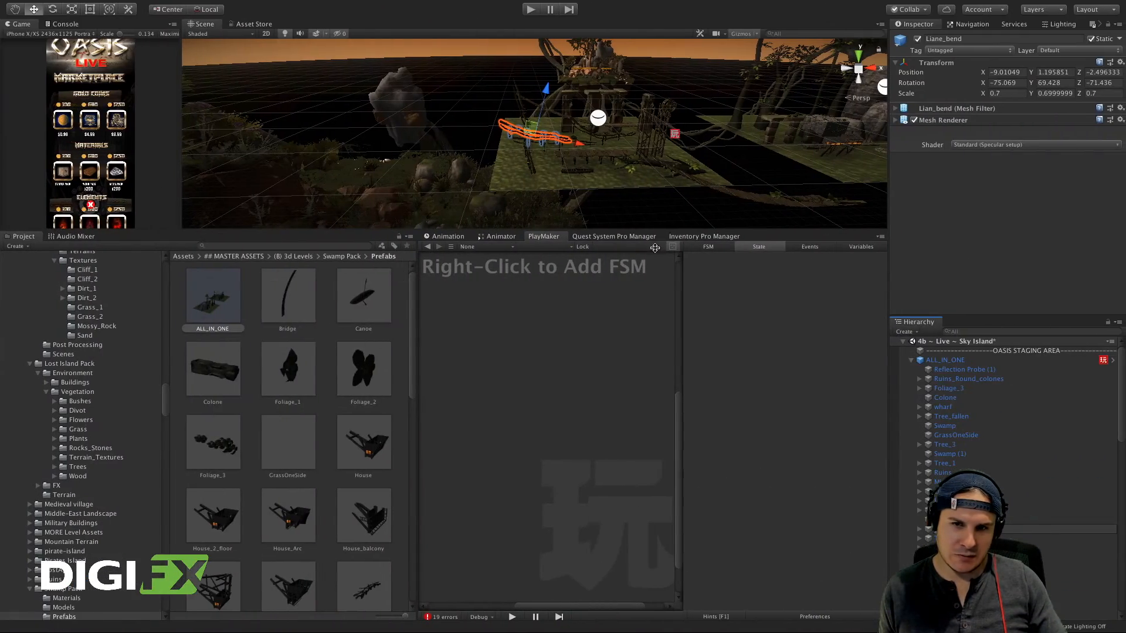
# Step: Enlarge the Scene view vertically and delete the ALL_IN_ONE prefab instance from the hierarchy
pyautogui.moveTo(588, 228); pyautogui.dragTo(588, 368)
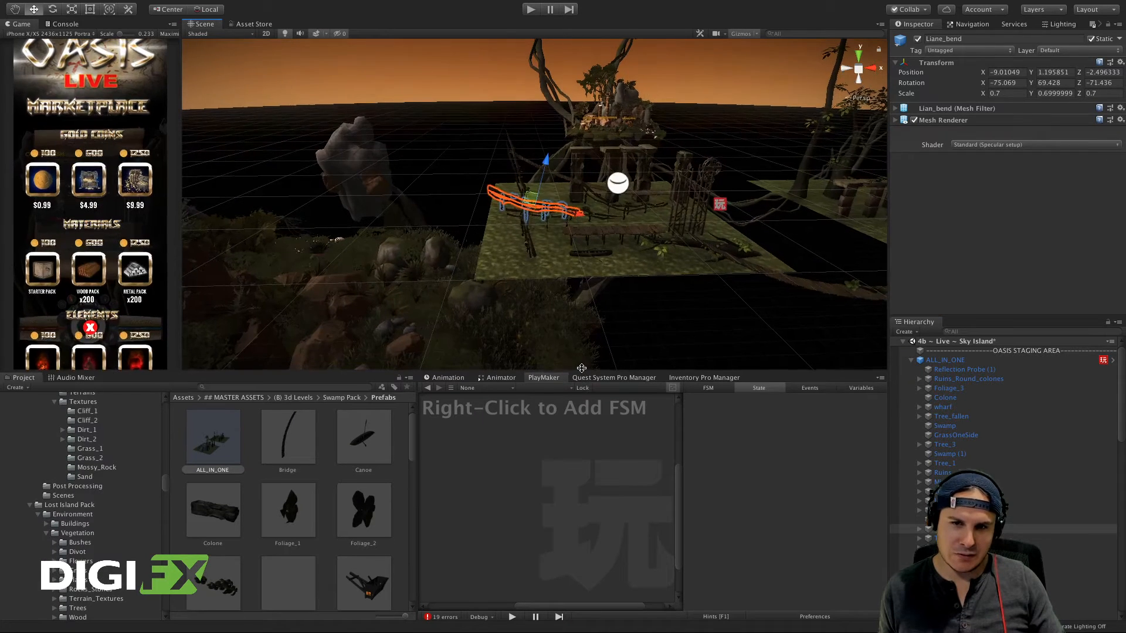
pyautogui.click(944, 360)
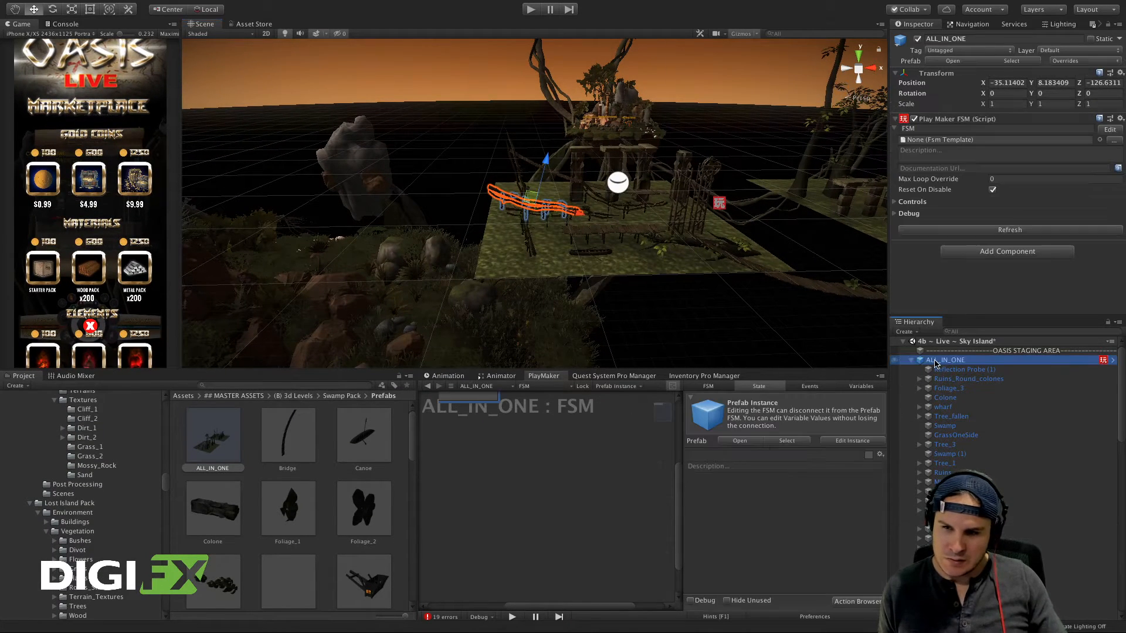
pyautogui.rightClick(938, 359)
pyautogui.click(962, 407)
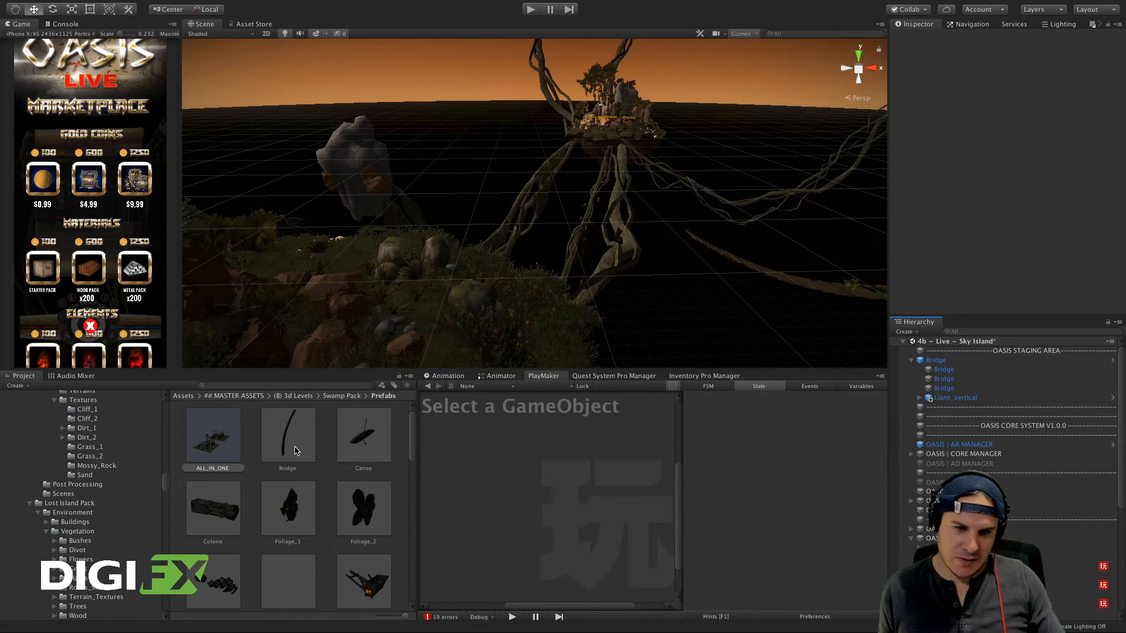
# Step: Add the Liane_bend_more, Liane_bend and Liane_horizontal prefabs from the Swamp Pack beneath Liane_vertical in the Bridge object
pyautogui.scroll(-3, 296, 463)
pyautogui.scroll(-5, 296, 468)
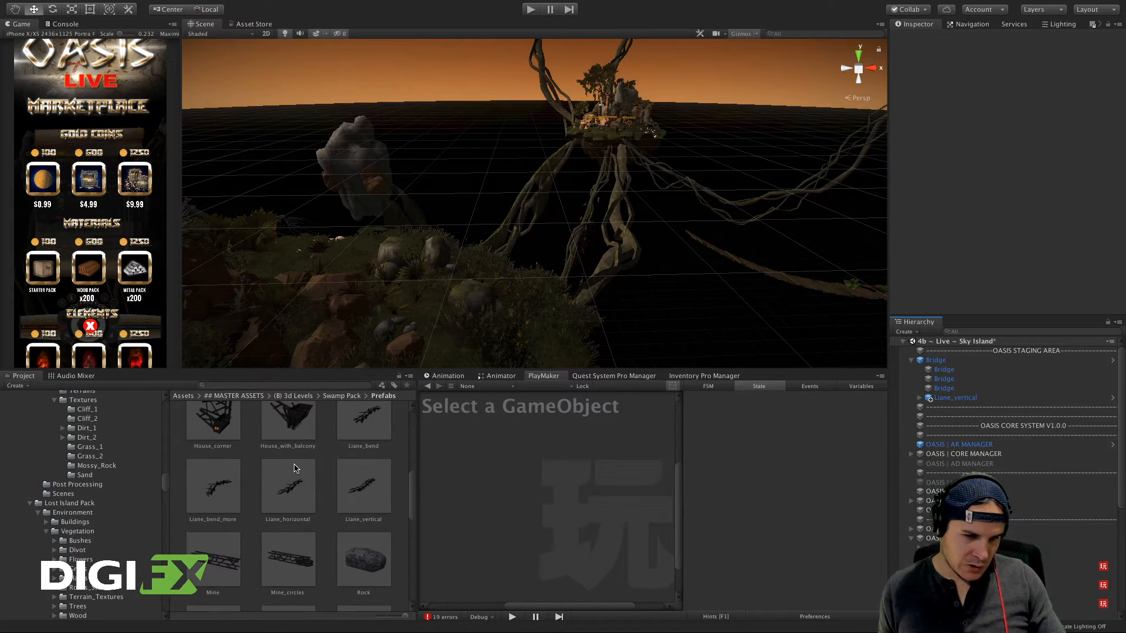
pyautogui.click(217, 486)
pyautogui.scroll(2, 360, 464)
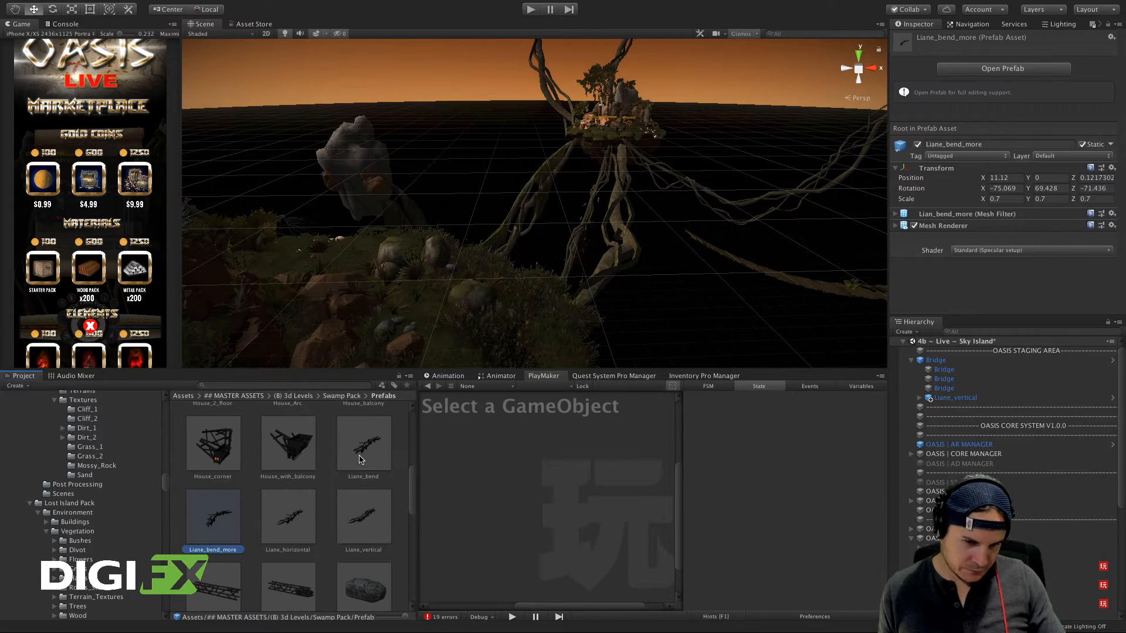
pyautogui.keyDown('shift'); pyautogui.click(363, 455); pyautogui.keyUp('shift')
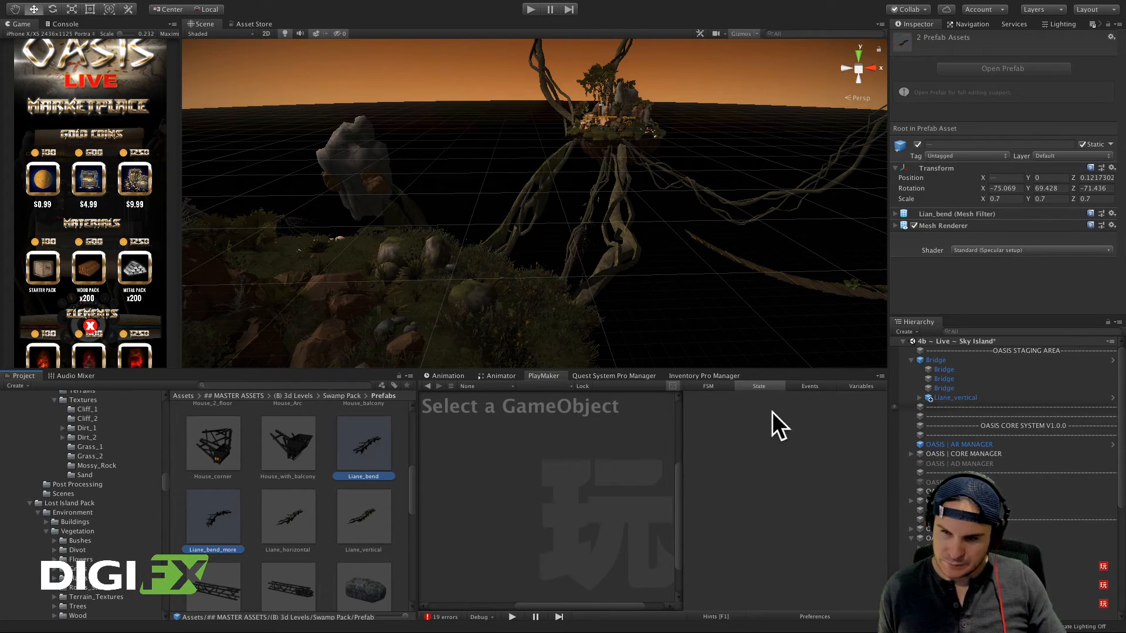
pyautogui.moveTo(511, 458); pyautogui.dragTo(525, 517)
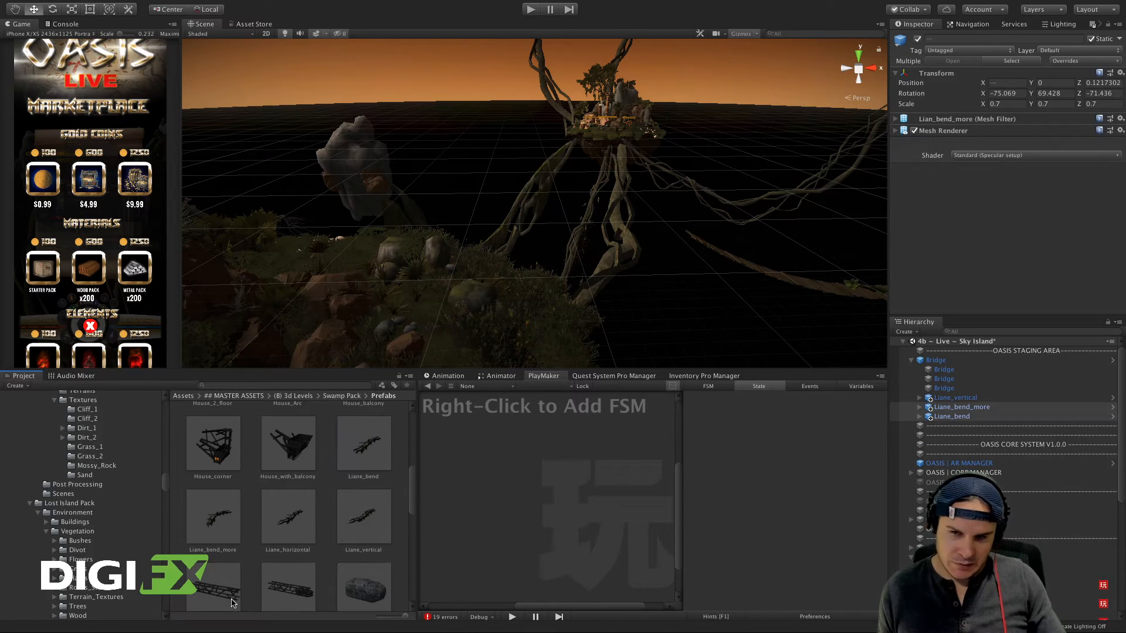
pyautogui.click(293, 524)
pyautogui.moveTo(311, 524); pyautogui.dragTo(962, 422)
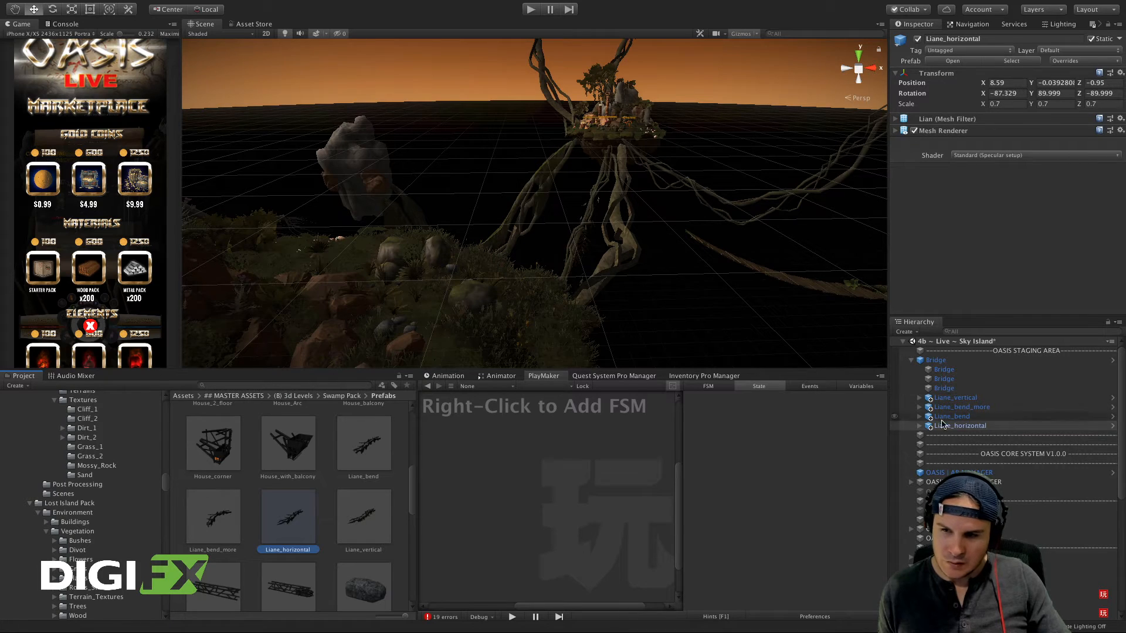
# Step: Move Liane_vertical, Liane_bend_more, Liane_bend and Liane_horizontal out of Bridge to the top level directly above it
pyautogui.click(959, 446)
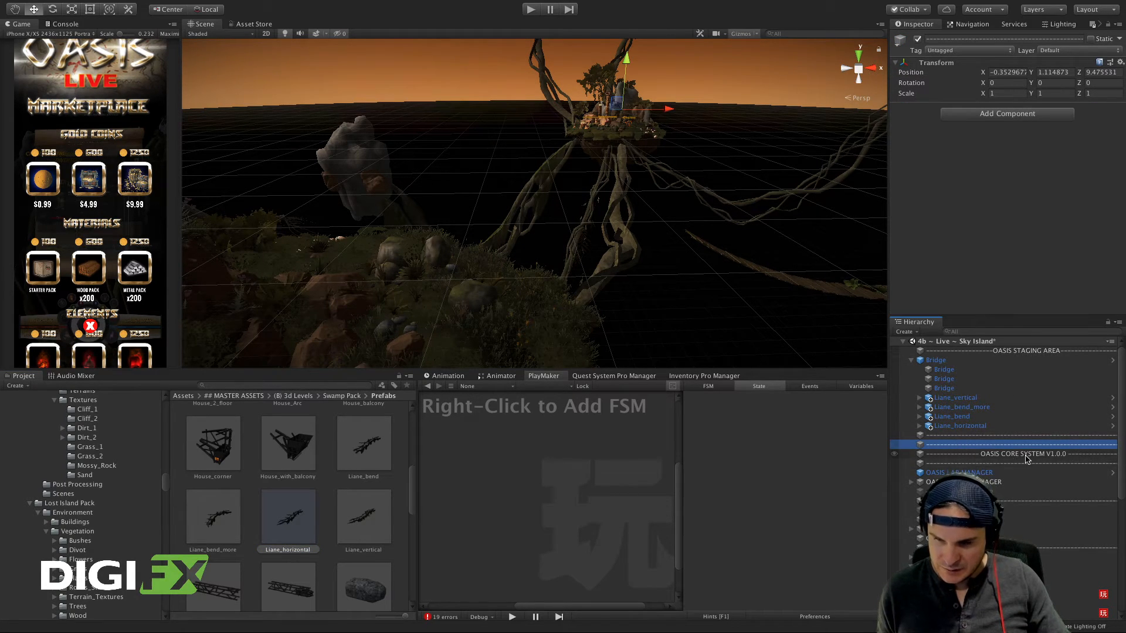
pyautogui.click(912, 360)
pyautogui.click(985, 417)
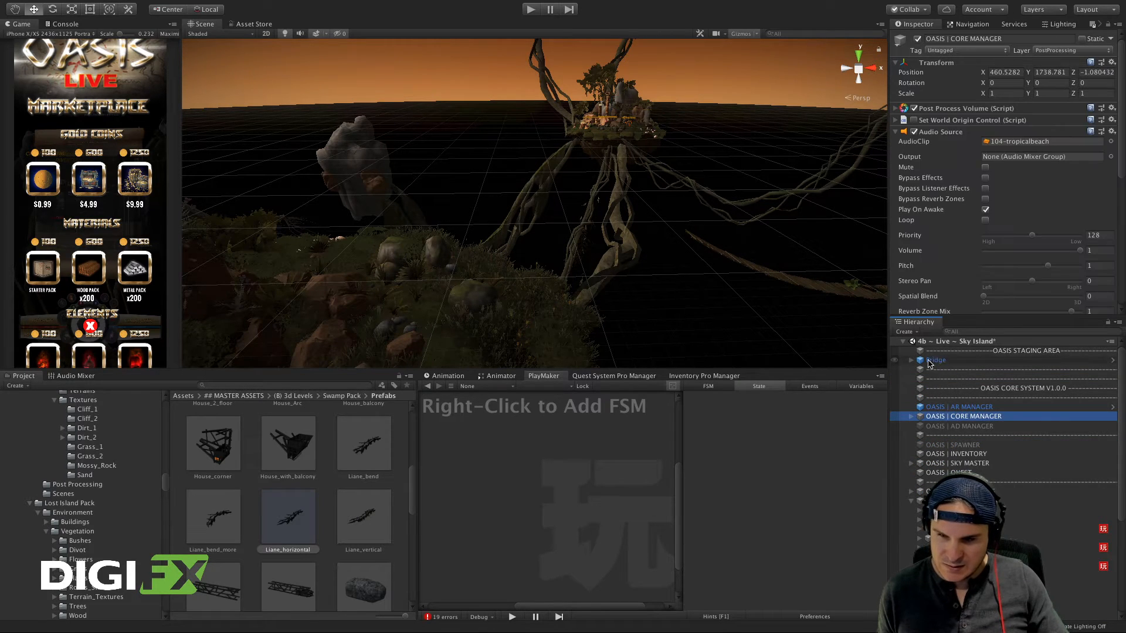
pyautogui.click(938, 361)
pyautogui.click(912, 361)
pyautogui.click(951, 399)
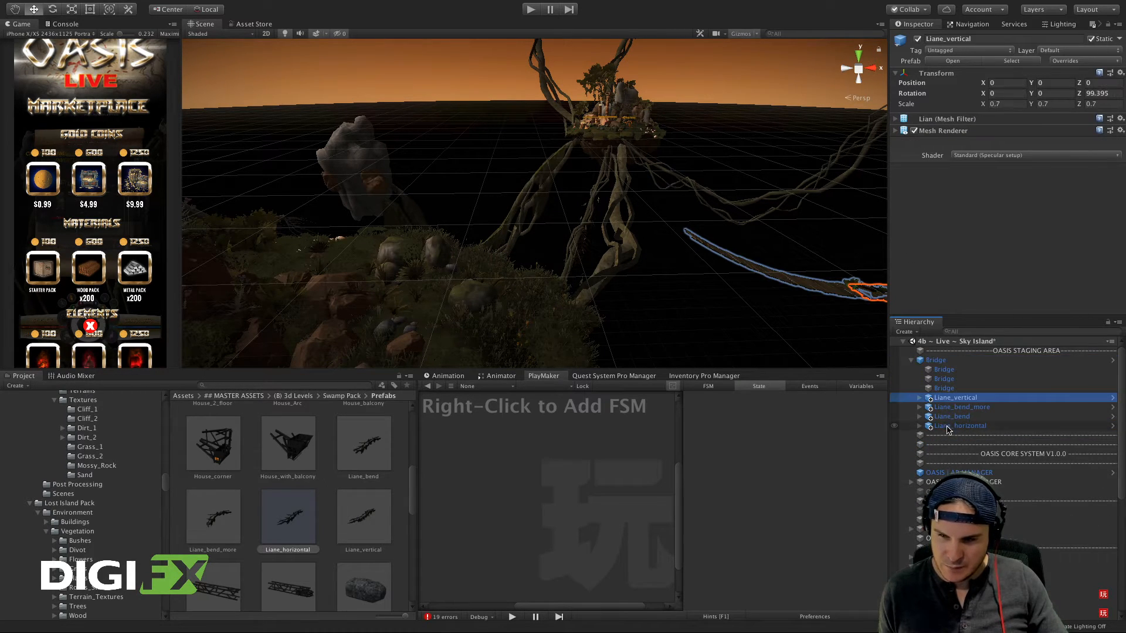
pyautogui.keyDown('shift'); pyautogui.click(960, 425); pyautogui.keyUp('shift')
pyautogui.moveTo(944, 406); pyautogui.dragTo(931, 360)
# Step: Collapse the OASIS | GAME CANVAS and OASIS | SCENE OBJECTS groups and widen the Hierarchy and Inspector column
pyautogui.scroll(-4, 911, 500)
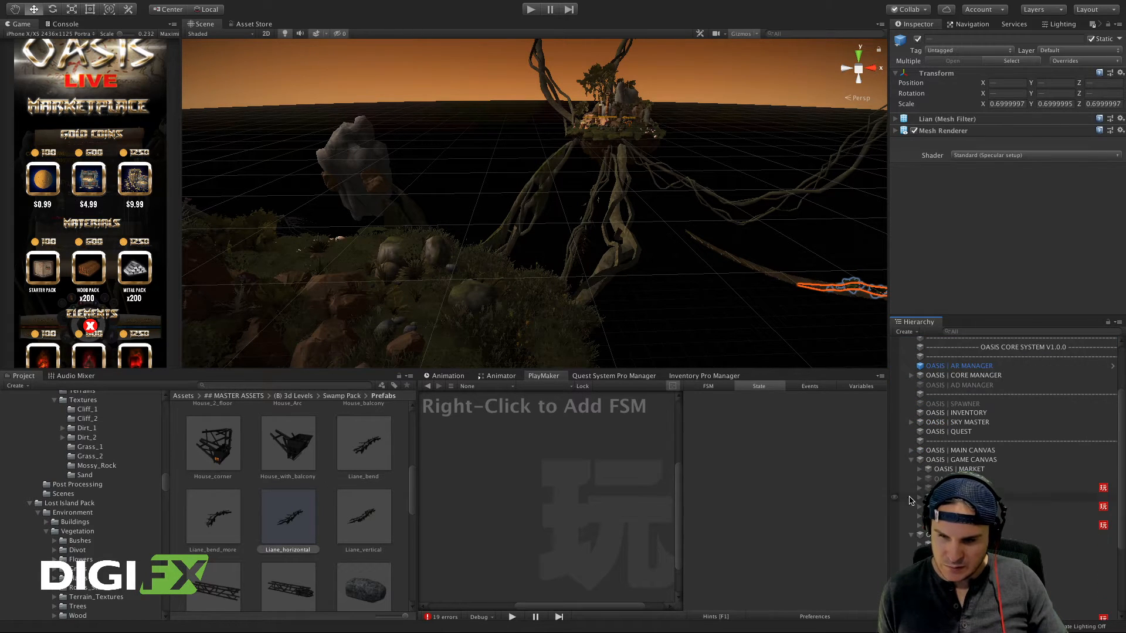
pyautogui.click(911, 461)
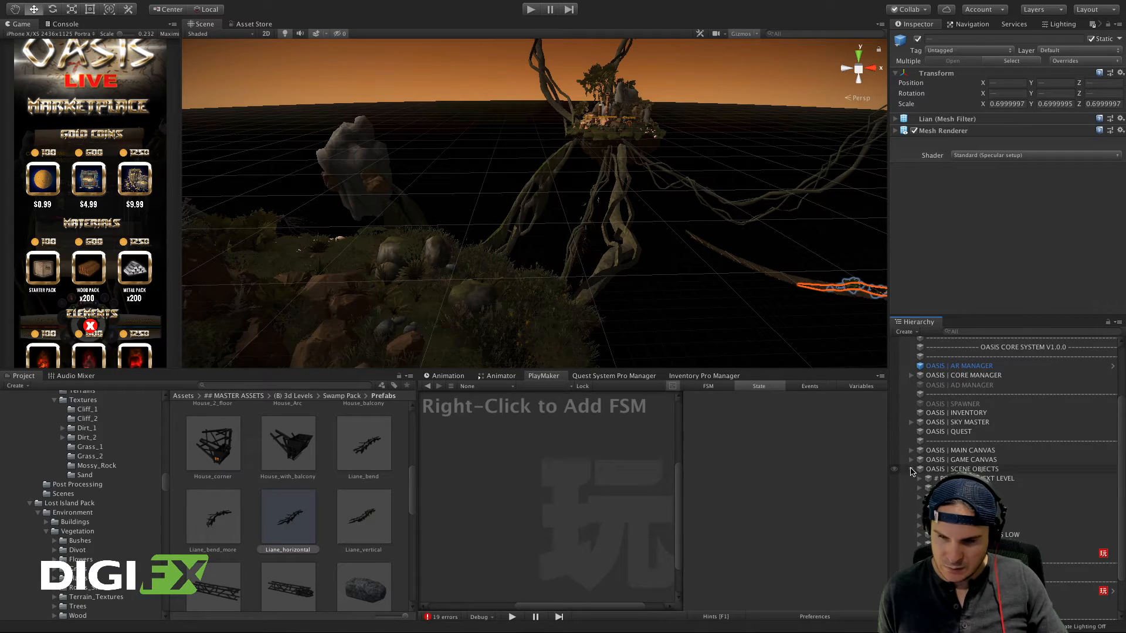
pyautogui.scroll(1, 908, 526)
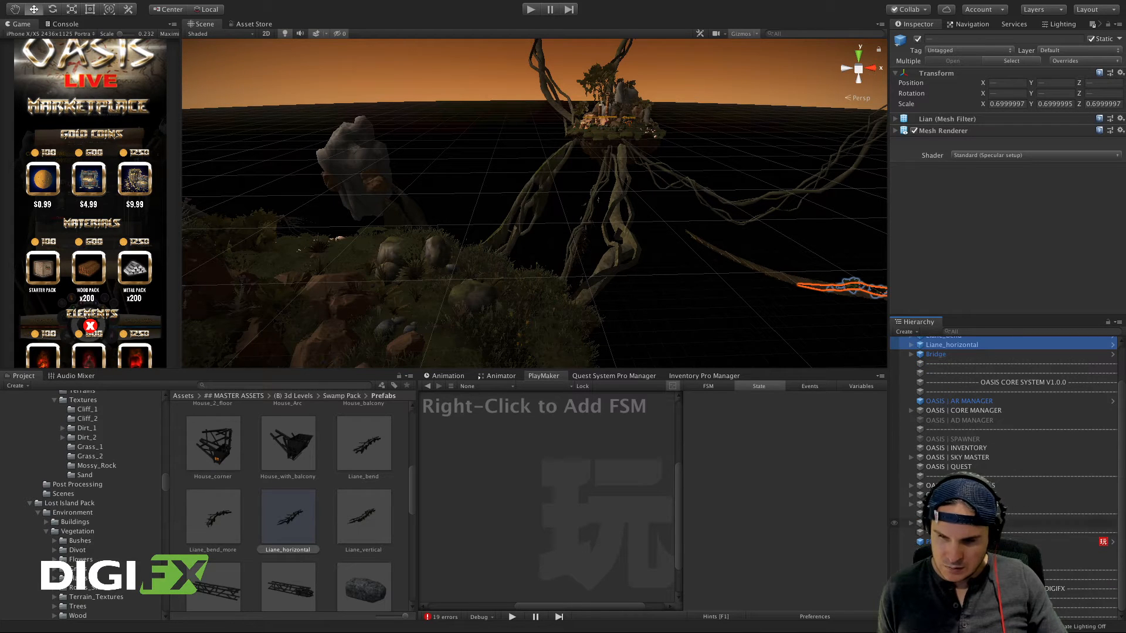
pyautogui.scroll(2, 923, 501)
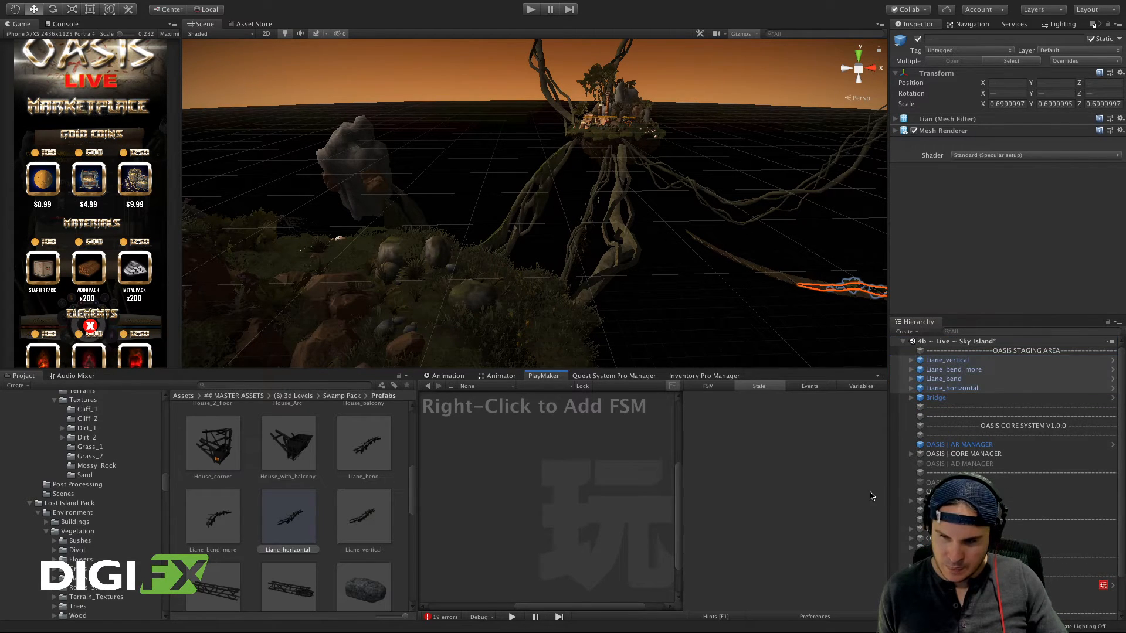
pyautogui.moveTo(887, 492); pyautogui.dragTo(827, 492)
pyautogui.moveTo(521, 7)
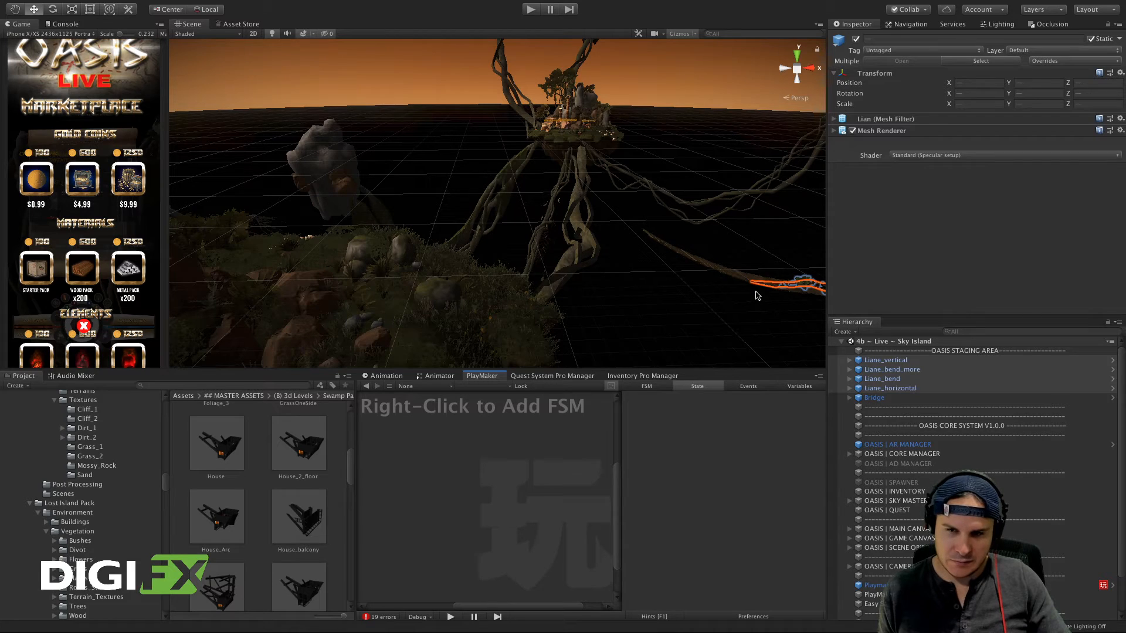
pyautogui.click(731, 276)
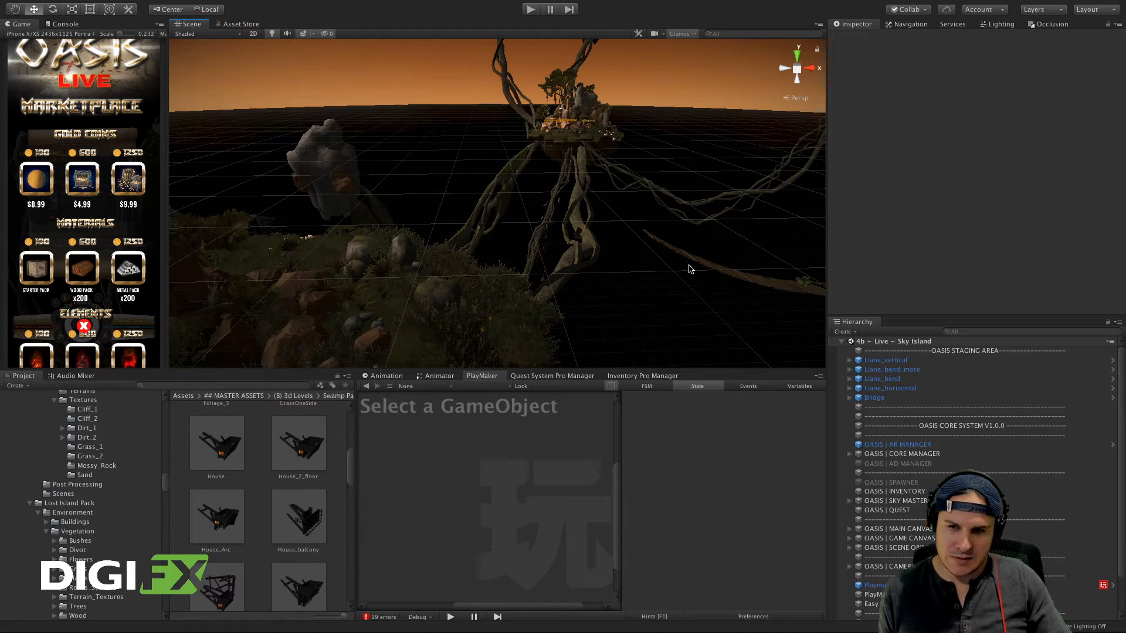
pyautogui.moveTo(741, 288); pyautogui.dragTo(622, 253)
pyautogui.moveTo(569, 101); pyautogui.dragTo(683, 167)
pyautogui.moveTo(407, 69); pyautogui.dragTo(693, 276)
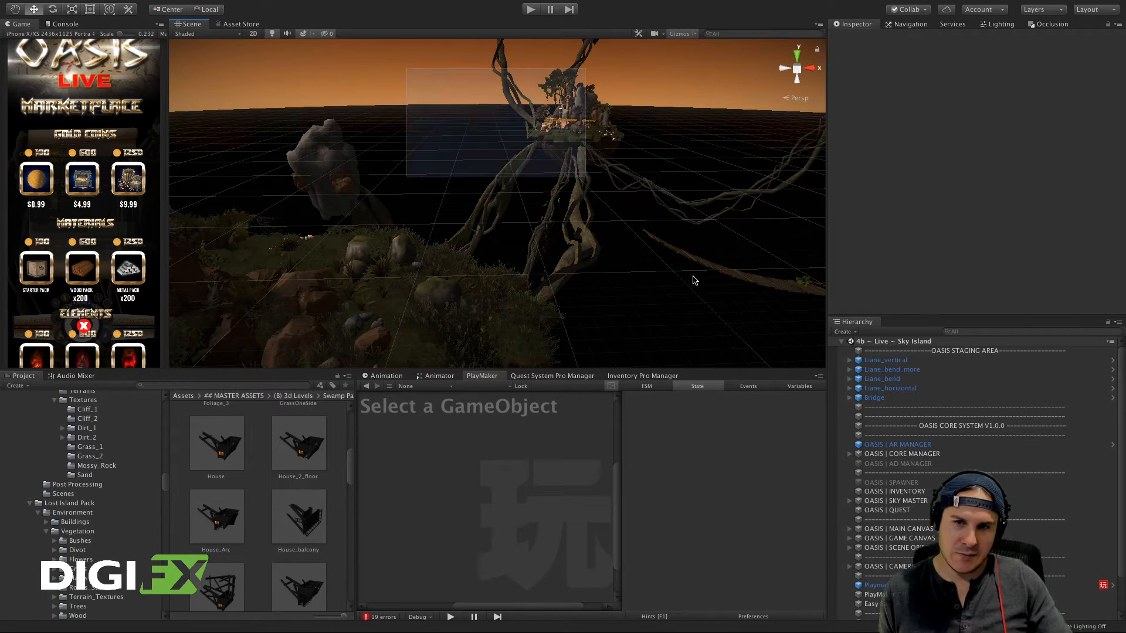
pyautogui.moveTo(258, 146); pyautogui.dragTo(655, 351)
pyautogui.moveTo(323, 147); pyautogui.dragTo(662, 342)
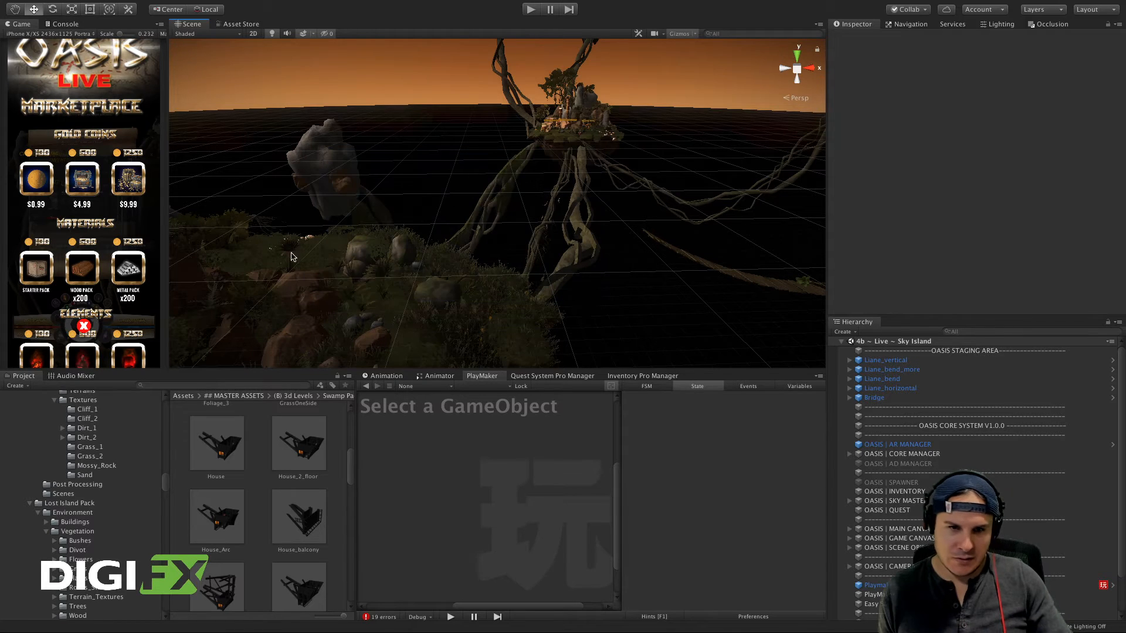
# Step: Return the Project browser to the (B) 3d Levels folder, switch it to the compact list display and enlarge the panel vertically
pyautogui.moveTo(208, 369); pyautogui.dragTo(216, 423)
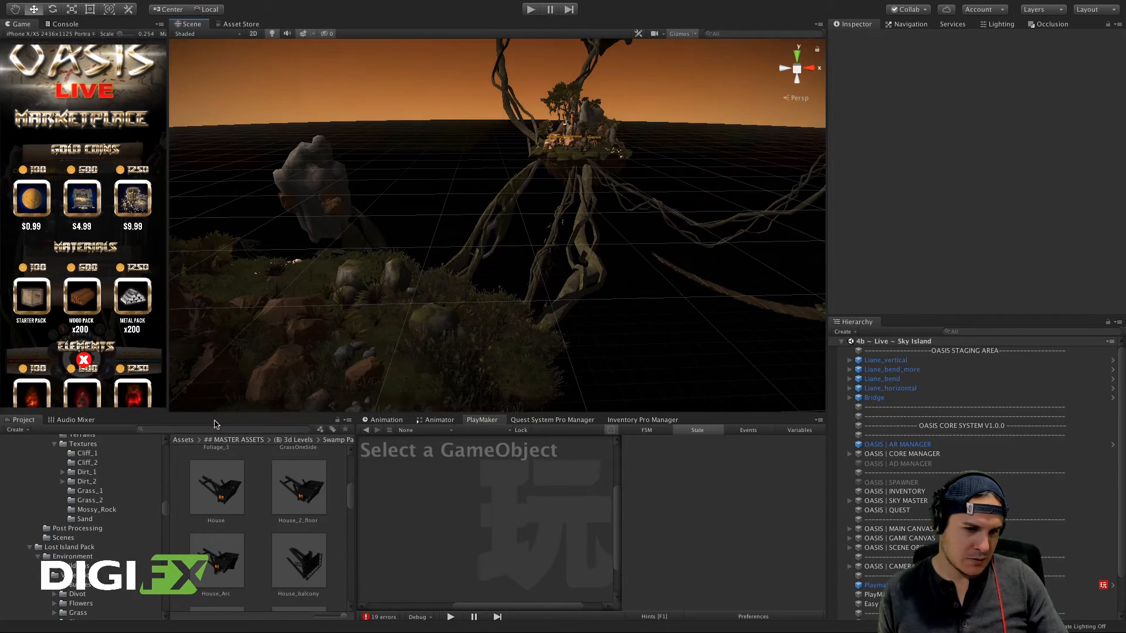
pyautogui.scroll(5, 217, 492)
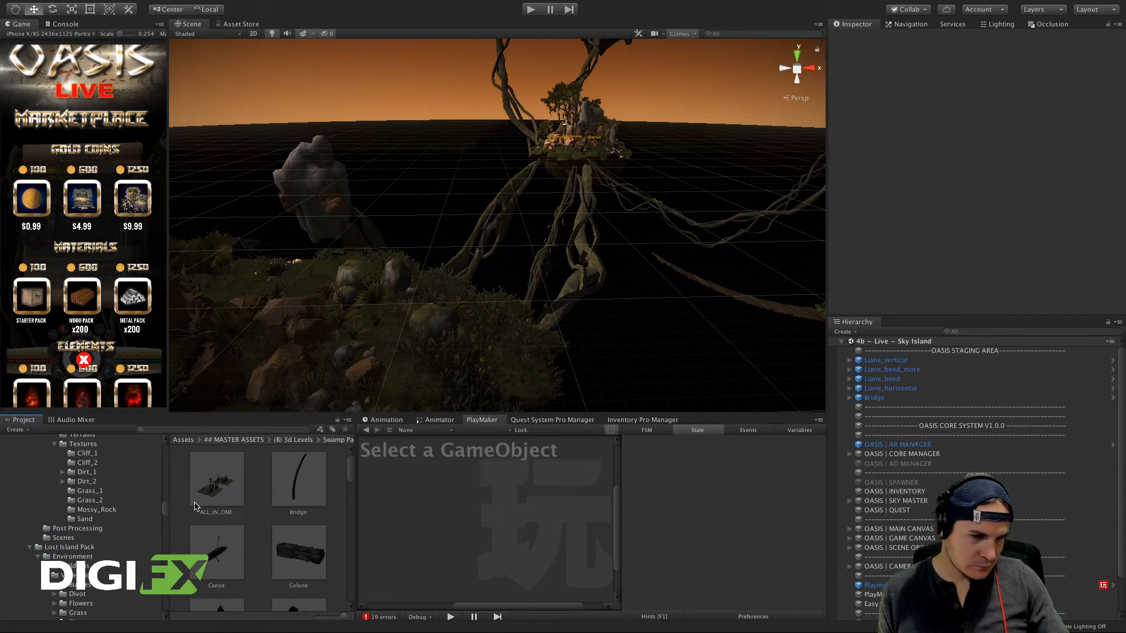
pyautogui.click(289, 443)
pyautogui.moveTo(343, 617); pyautogui.dragTo(303, 617)
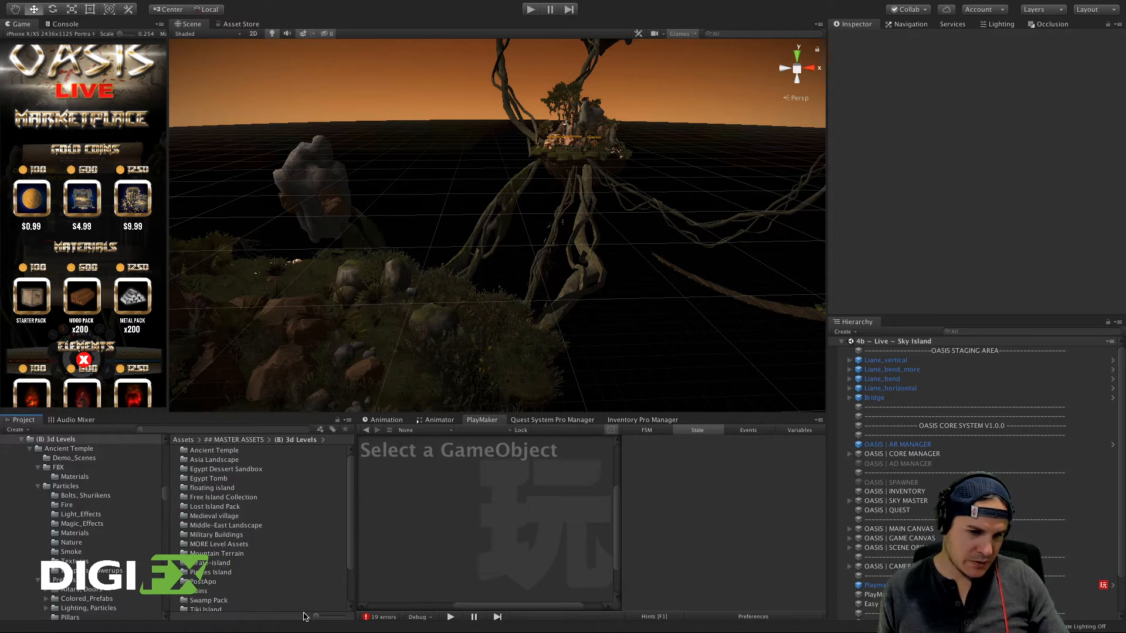
pyautogui.moveTo(226, 414); pyautogui.dragTo(223, 247)
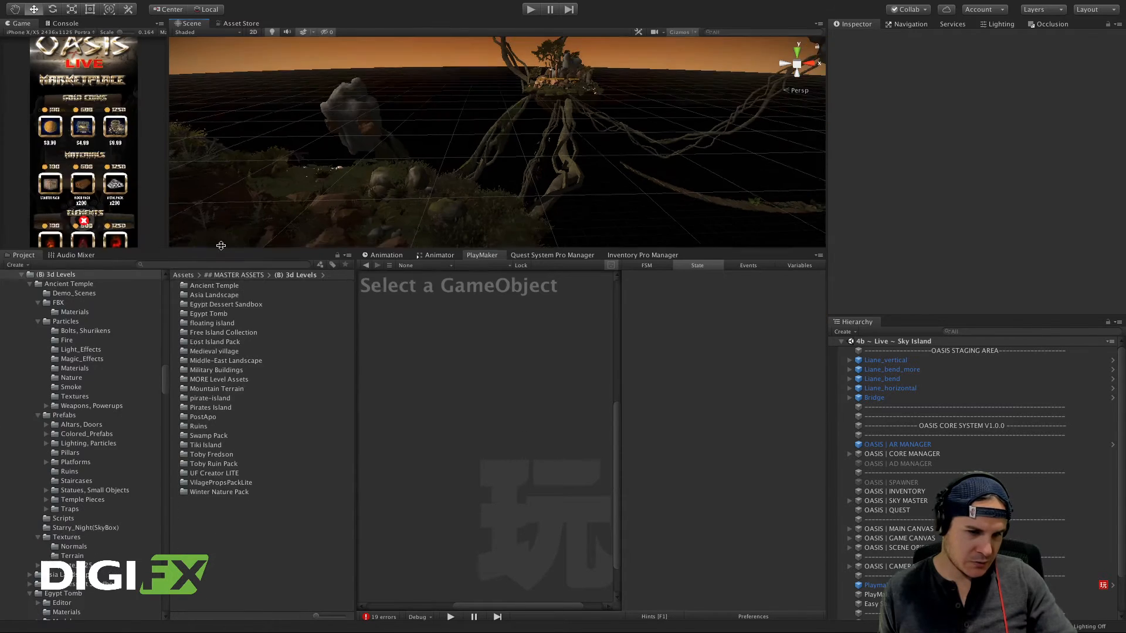
# Step: Place the floating island model from the floating island folder in the Sky Island scene and frame it in the view
pyautogui.click(199, 284)
pyautogui.press('Down')
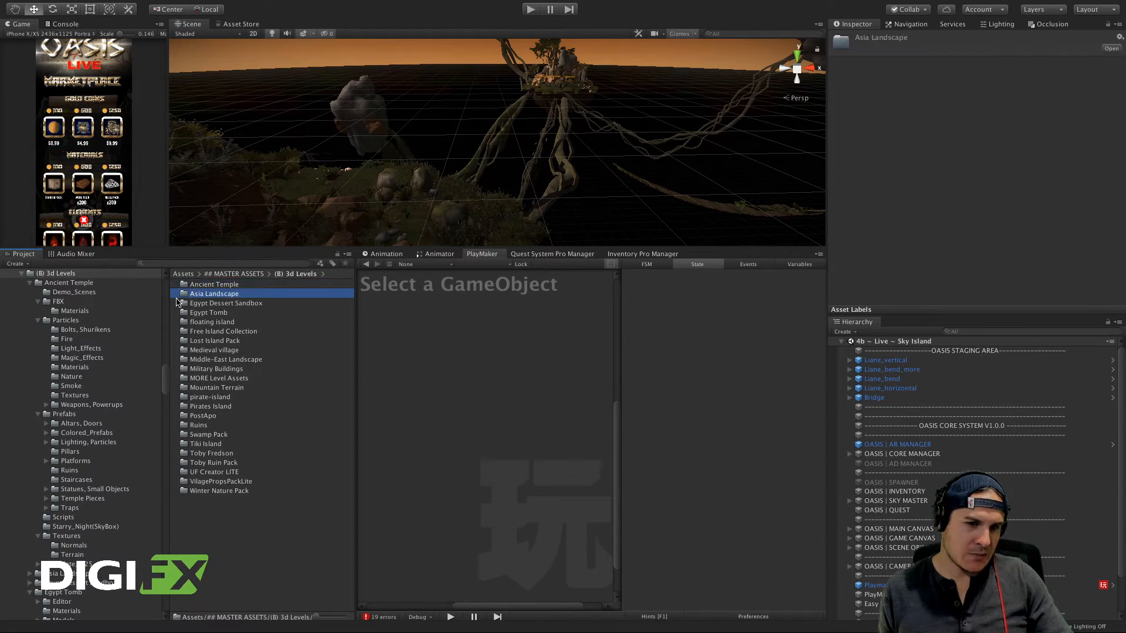
pyautogui.click(189, 322)
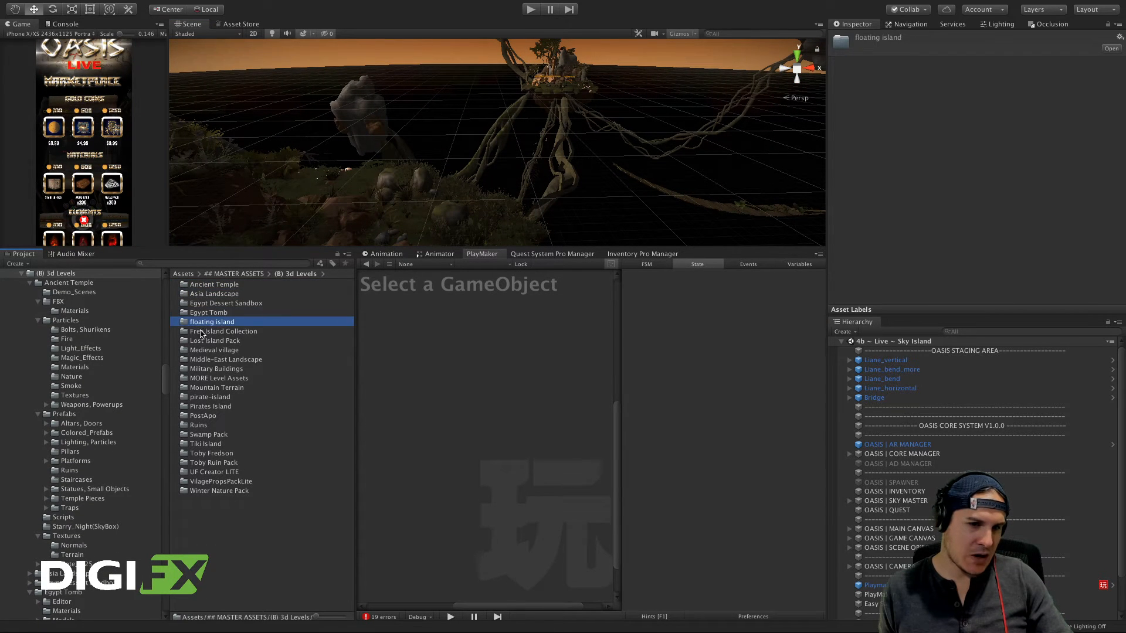
pyautogui.doubleClick(186, 324)
pyautogui.click(189, 285)
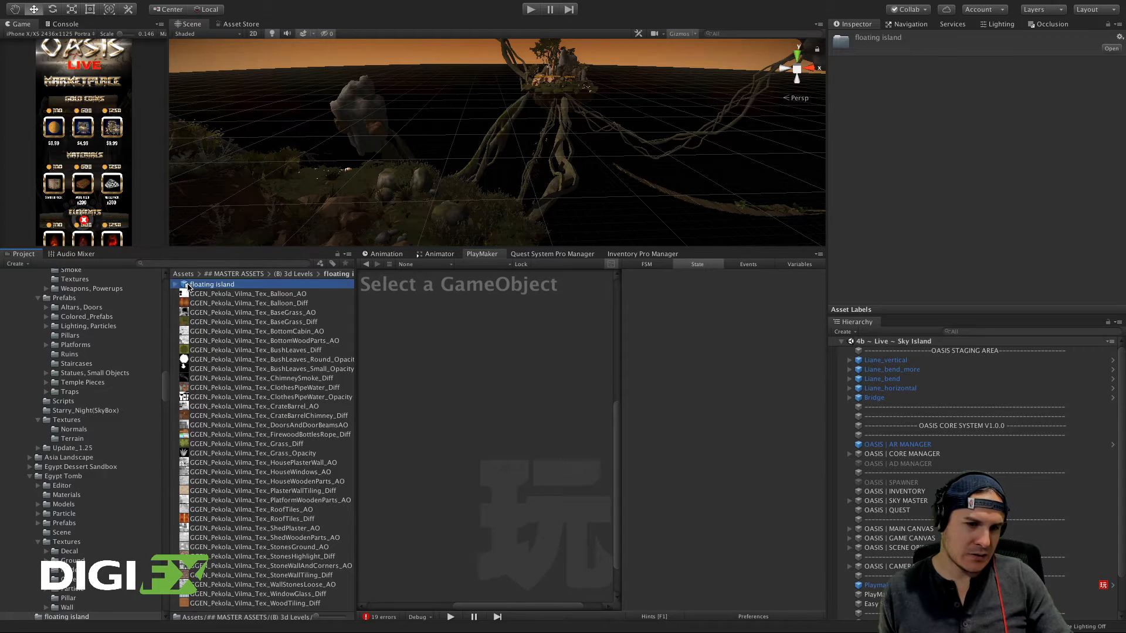
pyautogui.moveTo(185, 295); pyautogui.dragTo(475, 118)
pyautogui.press('f')
pyautogui.scroll(-10, 475, 118)
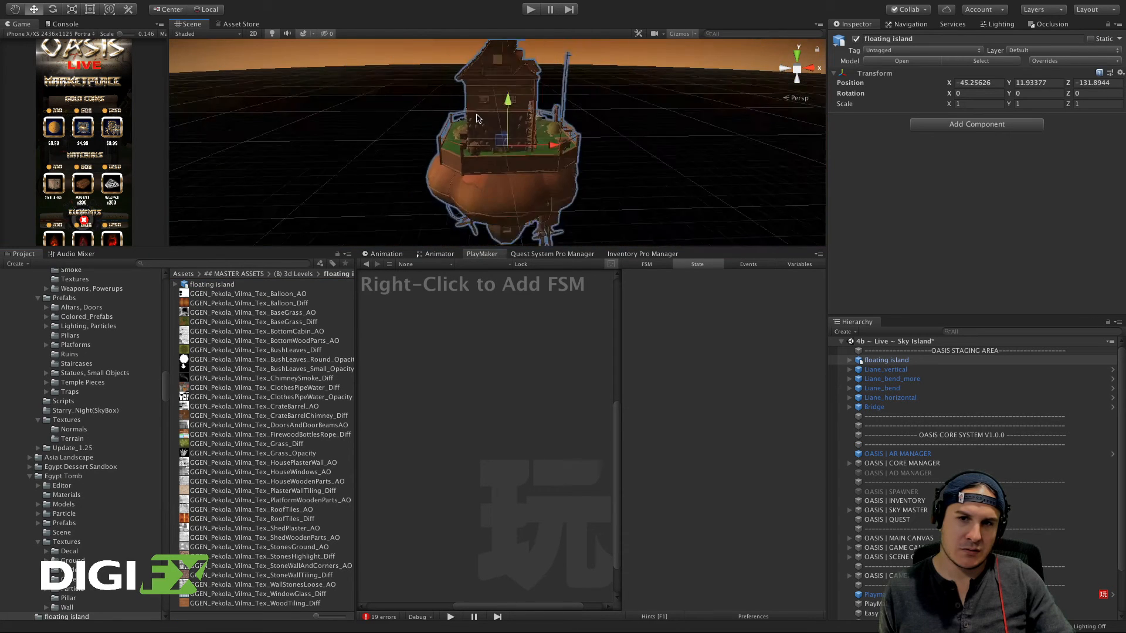
# Step: Move the floating island model away to X -3317, Y 670 and examine it from the sides and from below
pyautogui.moveTo(502, 100); pyautogui.dragTo(323, 122)
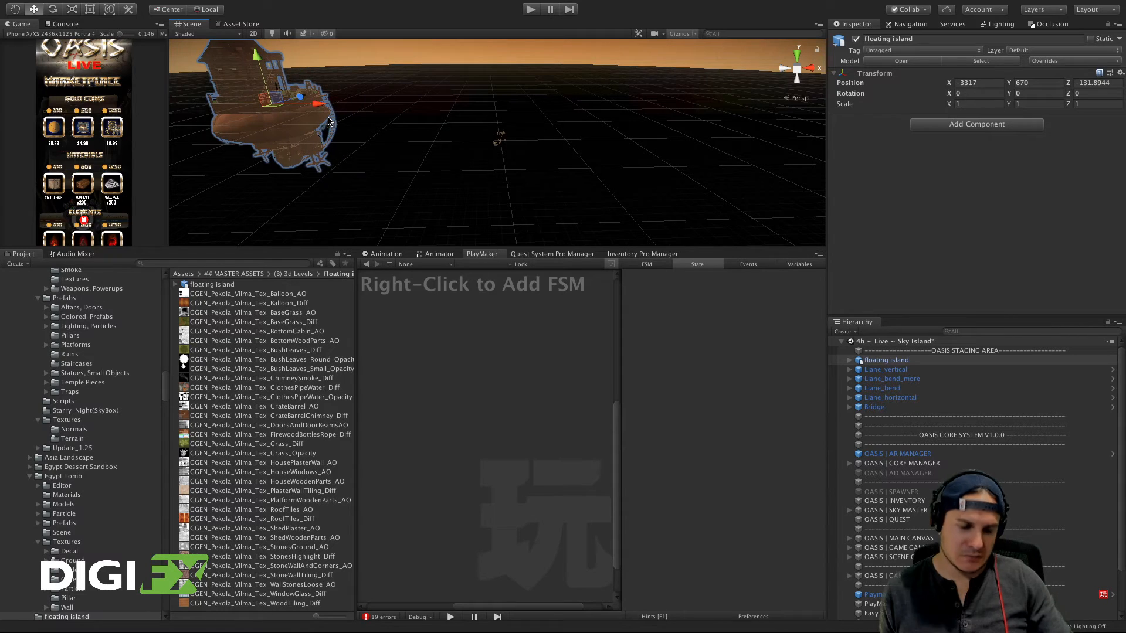
pyautogui.press('f')
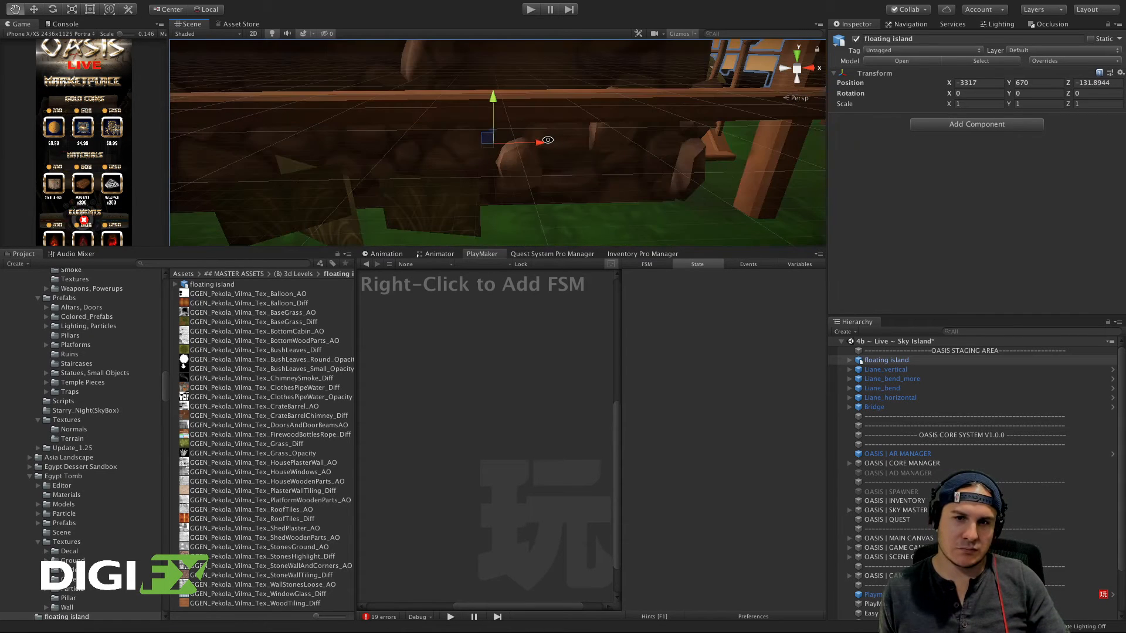
pyautogui.scroll(-10, 629, 122)
pyautogui.keyDown('alt'); pyautogui.moveTo(548, 139); pyautogui.dragTo(467, 38); pyautogui.keyUp('alt')
pyautogui.click(625, 122)
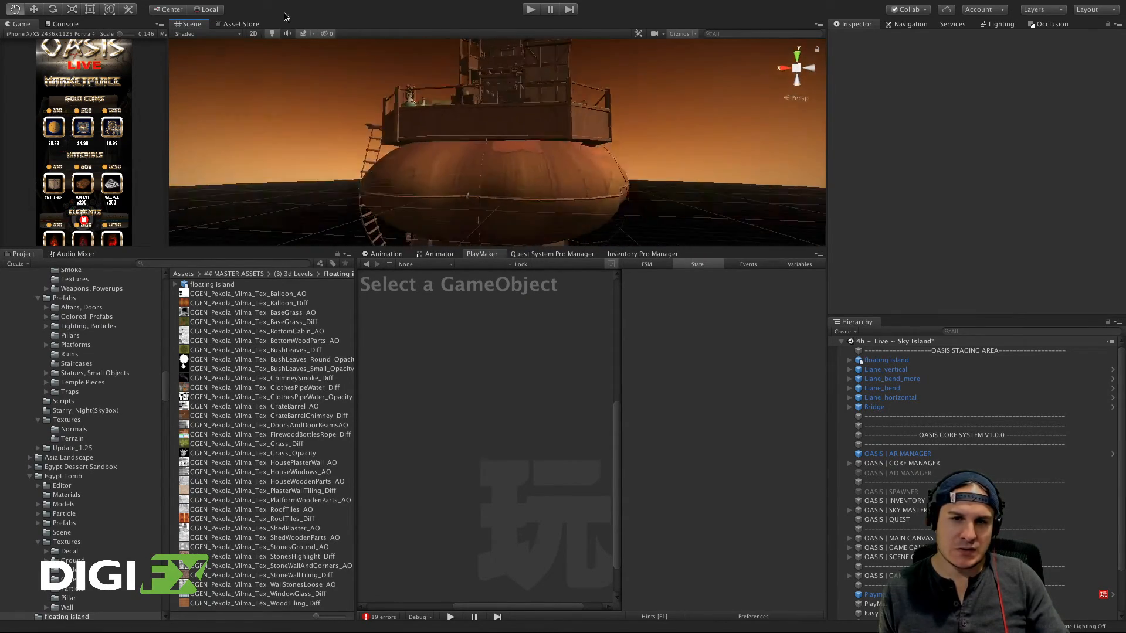
pyautogui.scroll(-10, 504, 140)
pyautogui.keyDown('alt'); pyautogui.moveTo(433, 195); pyautogui.dragTo(133, 158); pyautogui.keyUp('alt')
pyautogui.scroll(10, 375, 149)
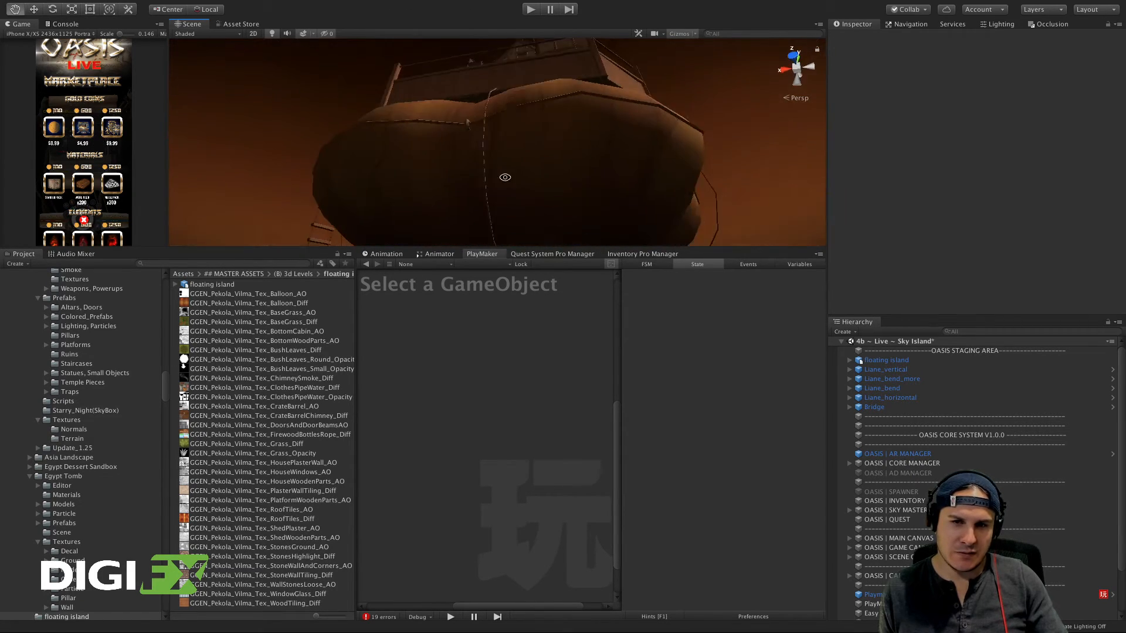
pyautogui.keyDown('alt'); pyautogui.moveTo(351, 154); pyautogui.dragTo(374, 150); pyautogui.keyUp('alt')
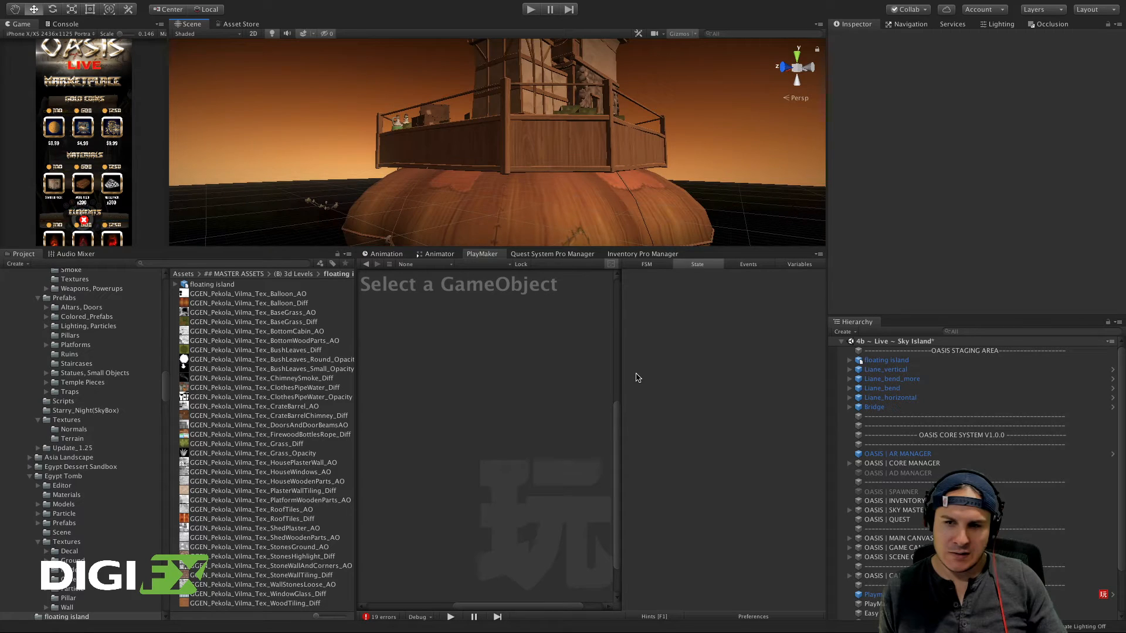
# Step: Delete the floating island model from the hierarchy
pyautogui.click(887, 360)
pyautogui.rightClick(874, 360)
pyautogui.click(892, 410)
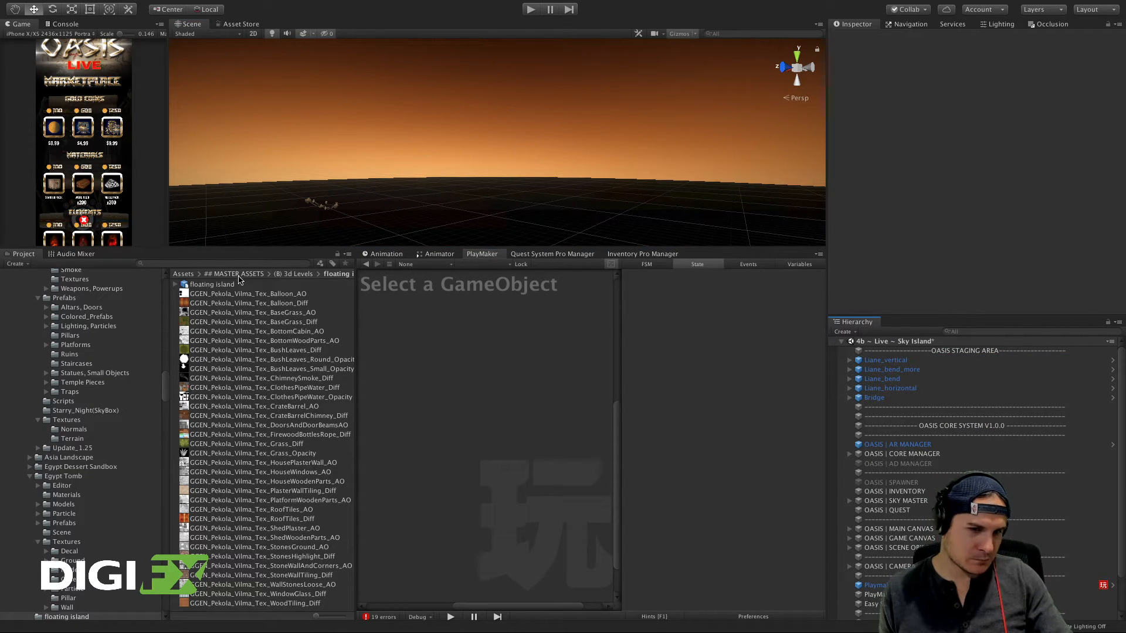
# Step: Go back to the (B) 3d Levels folder and look through its asset packs for further usable scenery
pyautogui.click(298, 274)
pyautogui.click(209, 303)
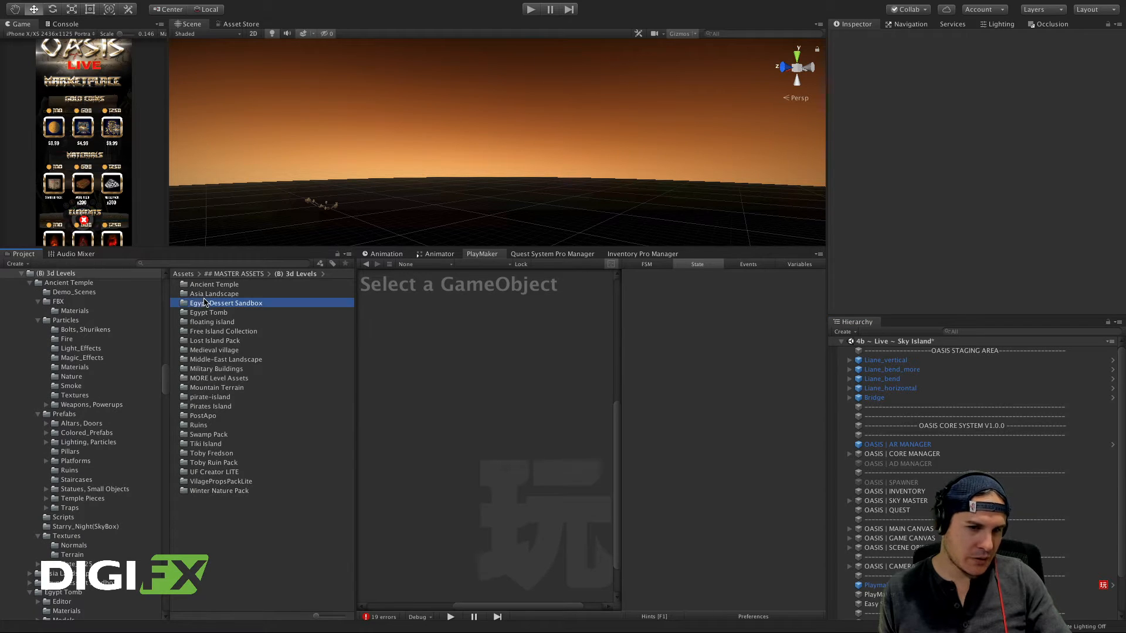
pyautogui.click(211, 322)
pyautogui.click(205, 331)
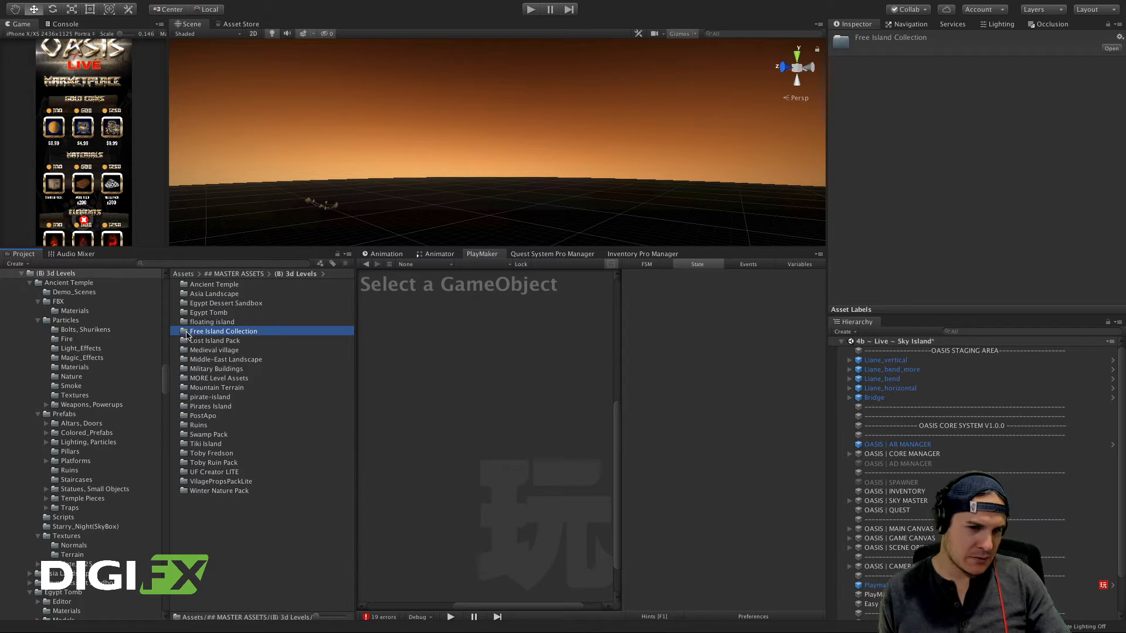
pyautogui.press('Down')
pyautogui.press('Down')
pyautogui.press('Down')
pyautogui.press('Down')
pyautogui.press('Down')
pyautogui.press('Down')
pyautogui.press('Down')
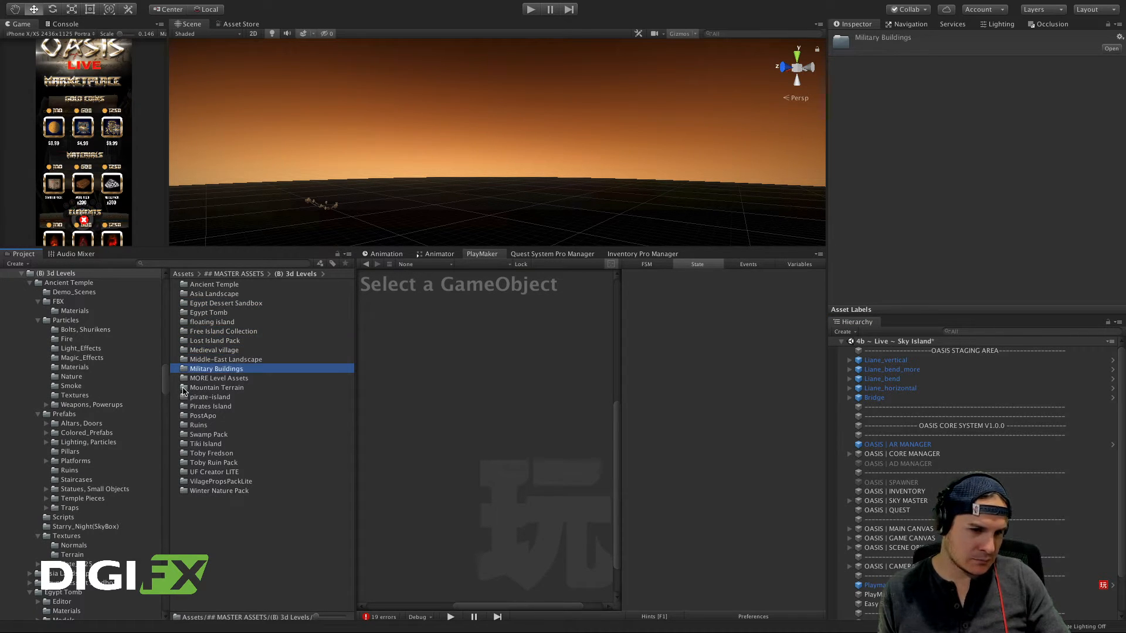
pyautogui.press('Down')
pyautogui.press('Down')
pyautogui.press('Down')
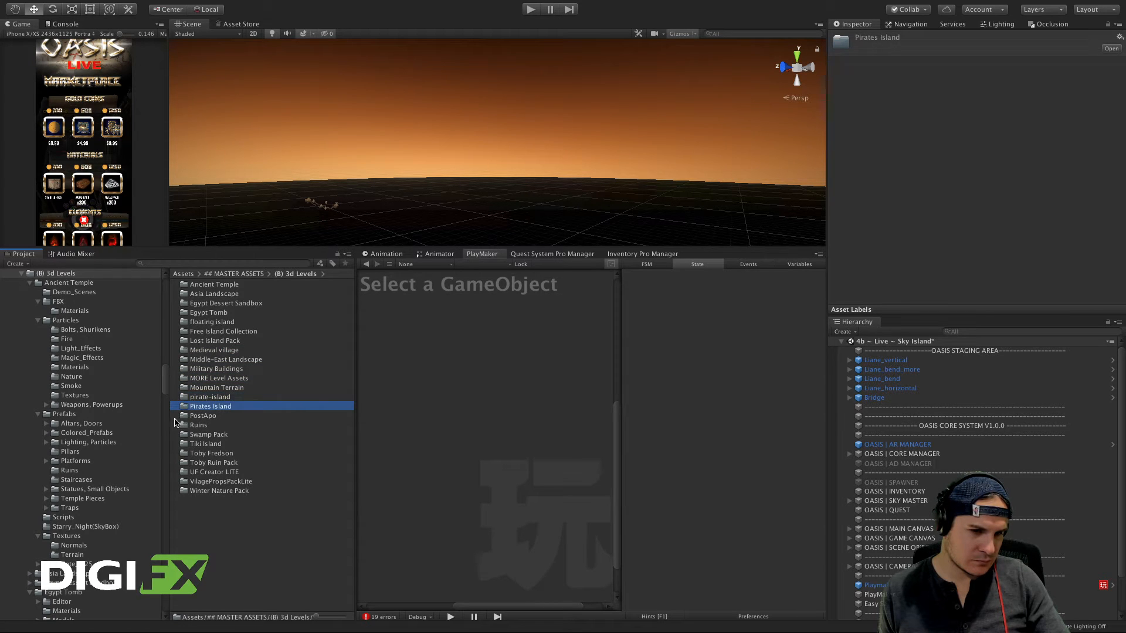
# Step: Check the Trees folder inside the Ruins pack and return to the (B) 3d Levels folder
pyautogui.doubleClick(182, 427)
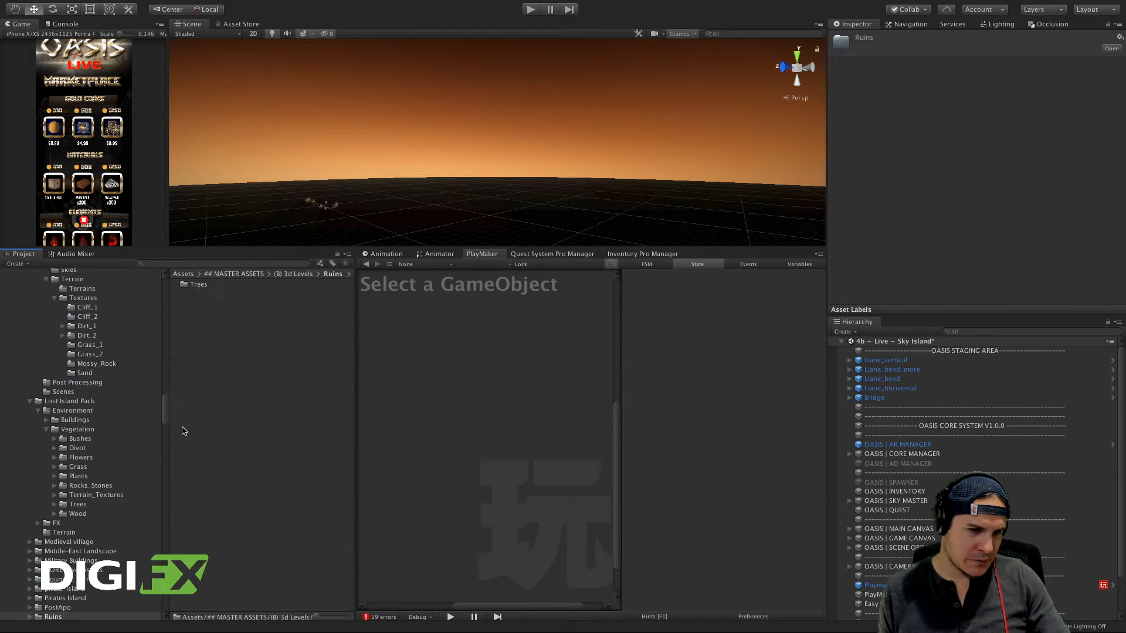
pyautogui.doubleClick(186, 286)
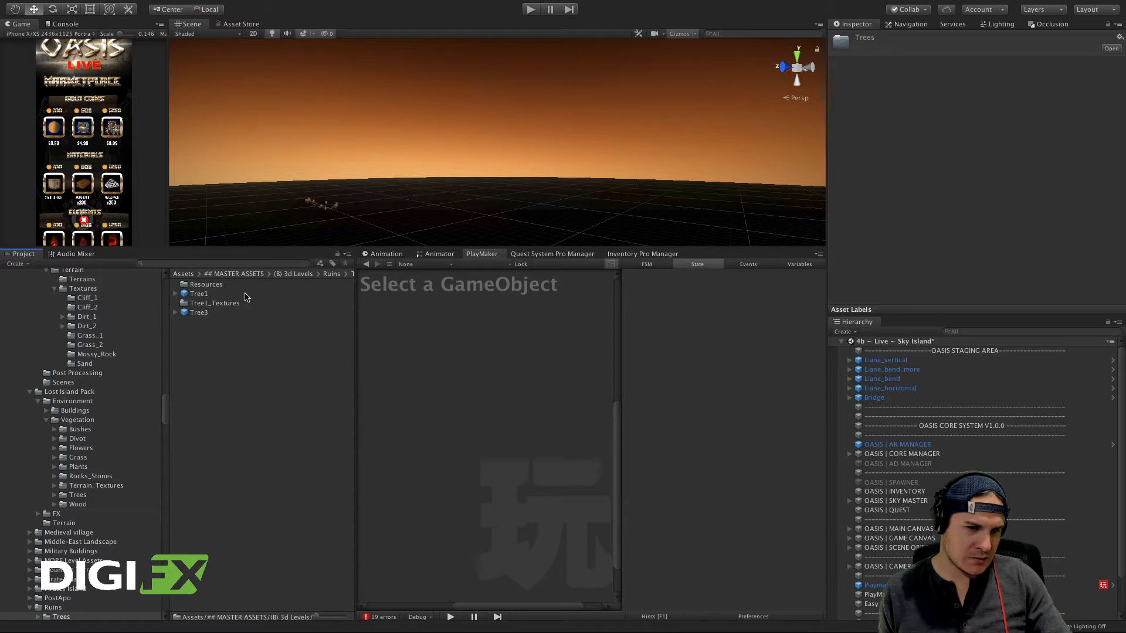
pyautogui.click(291, 276)
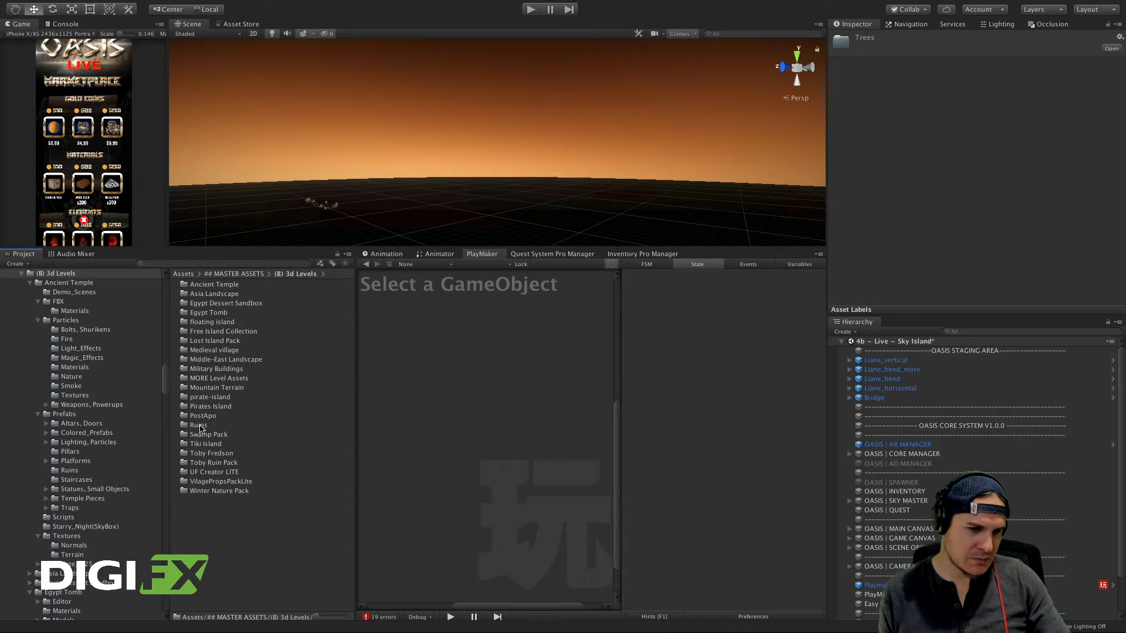
# Step: Examine the Prefabs folder of the Rocky Hills Environment - Light Pack with enlarged thumbnails
pyautogui.click(197, 436)
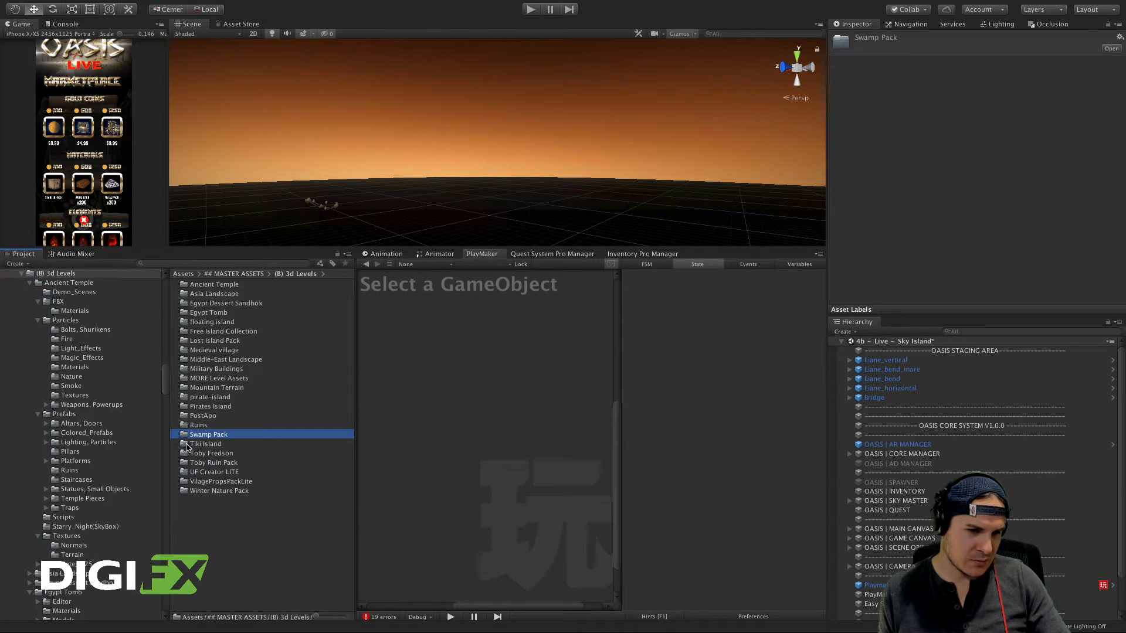
pyautogui.click(185, 455)
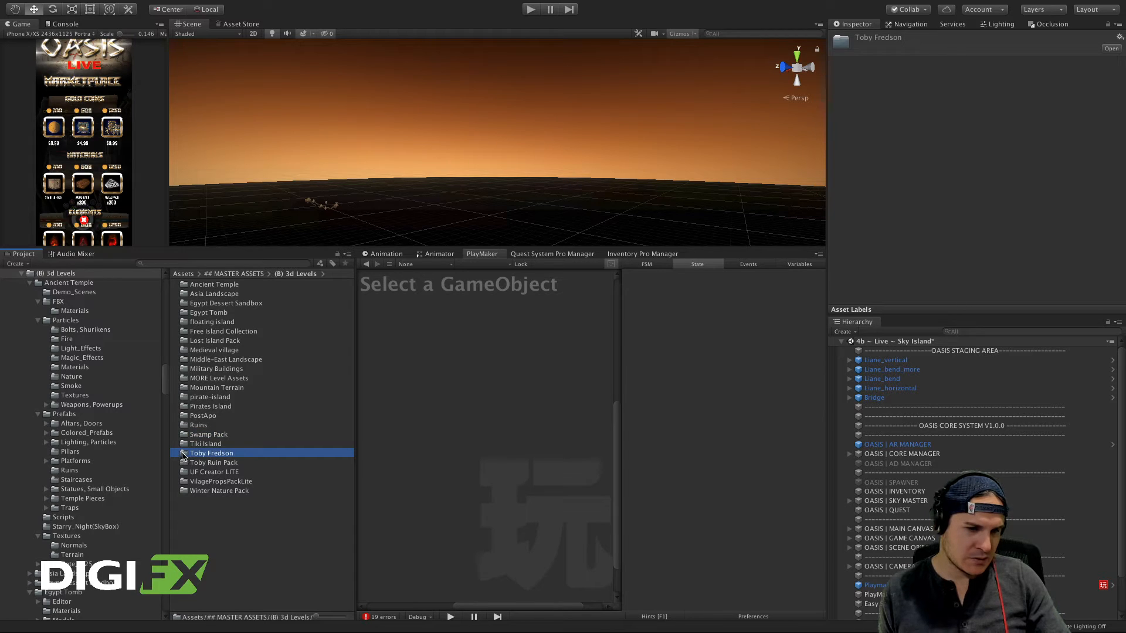
pyautogui.doubleClick(184, 455)
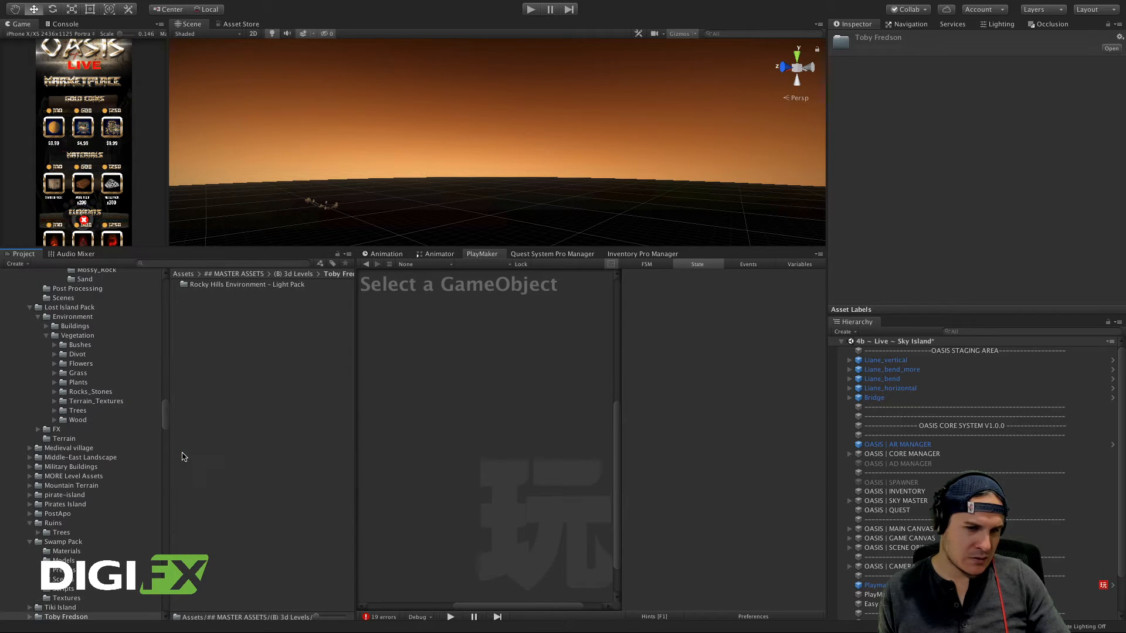
pyautogui.click(212, 290)
pyautogui.doubleClick(198, 290)
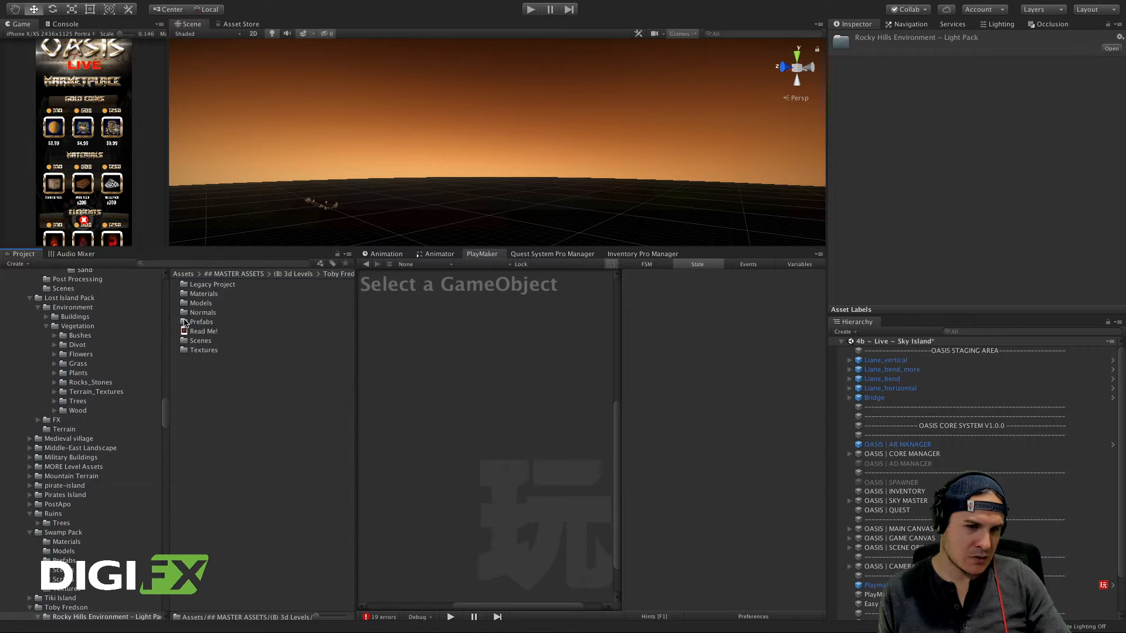
pyautogui.click(203, 322)
pyautogui.doubleClick(202, 322)
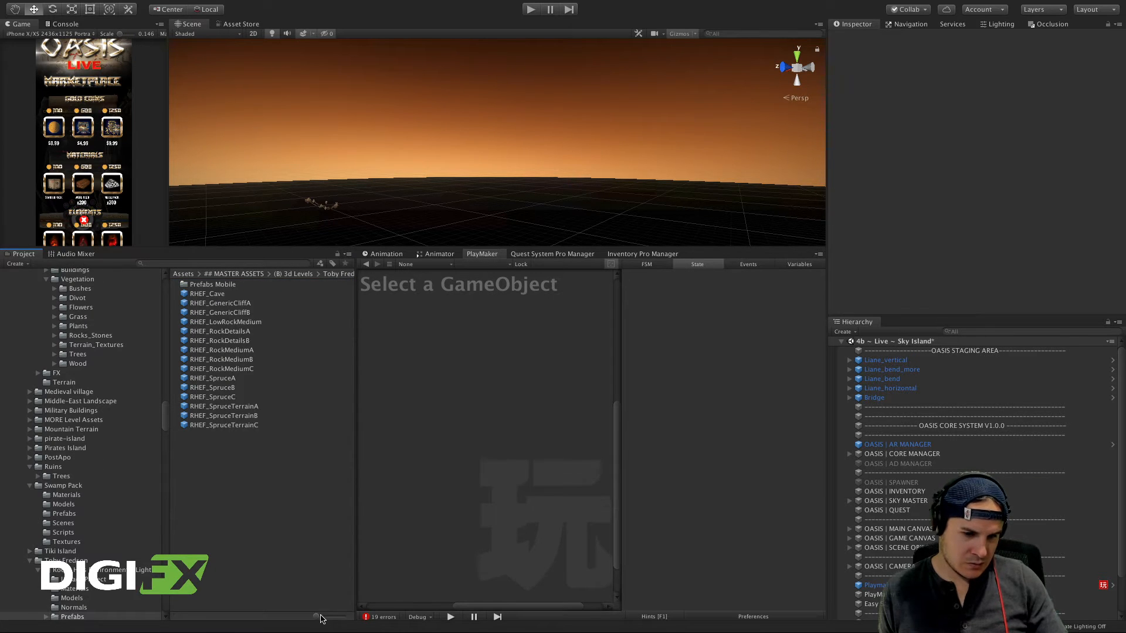
pyautogui.moveTo(317, 617); pyautogui.dragTo(339, 617)
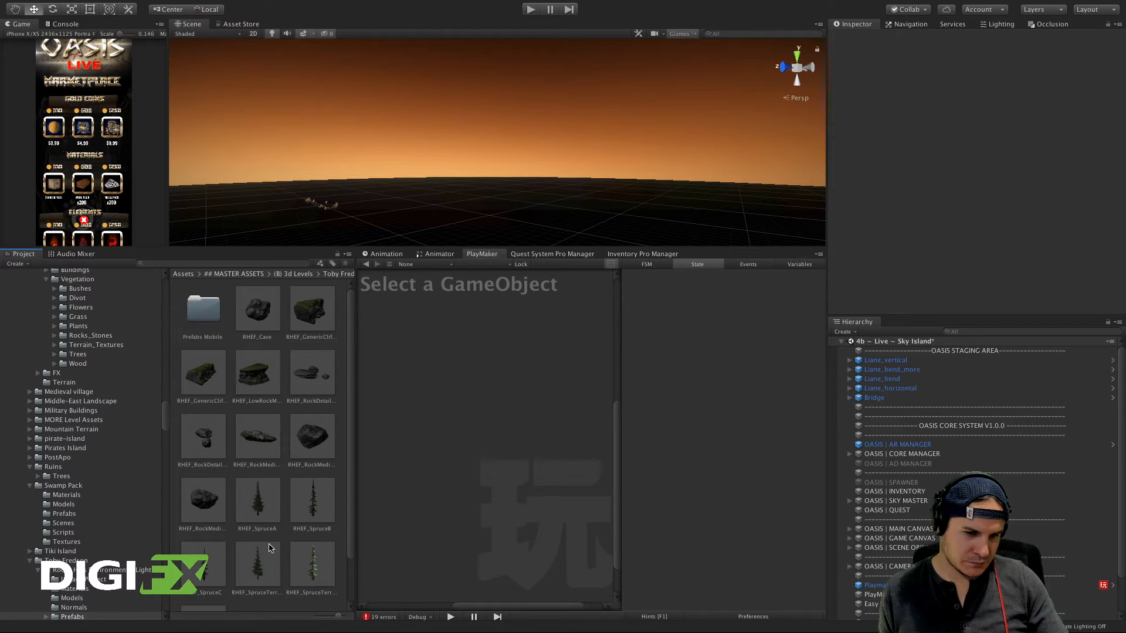
# Step: Return to the (B) 3d Levels folder and inspect the contents of the Toby Ruin Pack
pyautogui.click(290, 274)
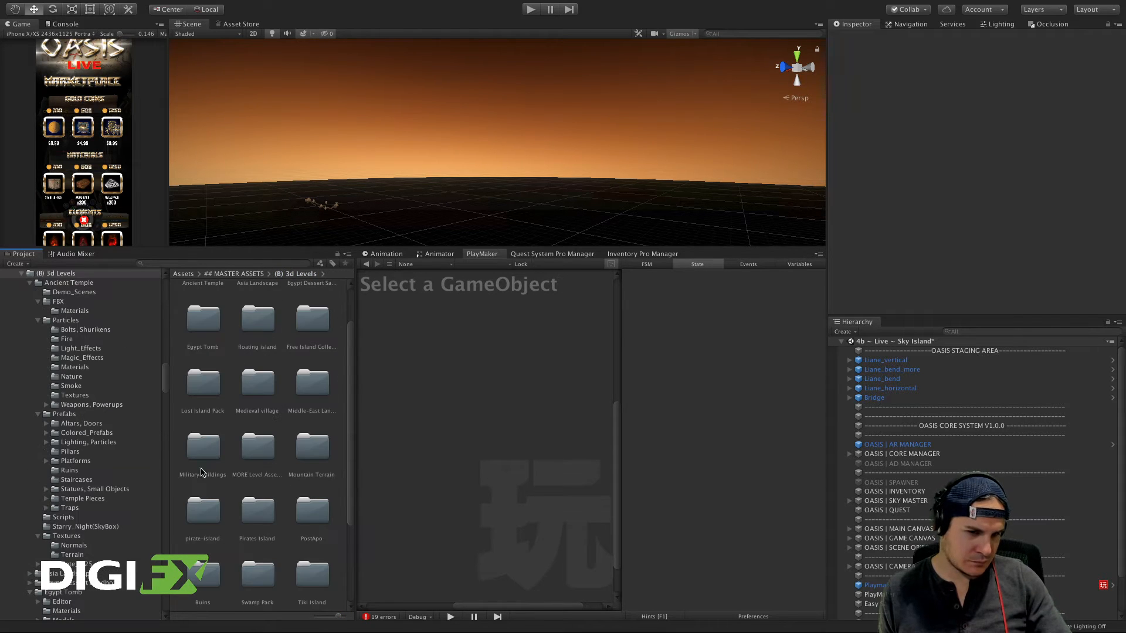
pyautogui.scroll(-5, 236, 511)
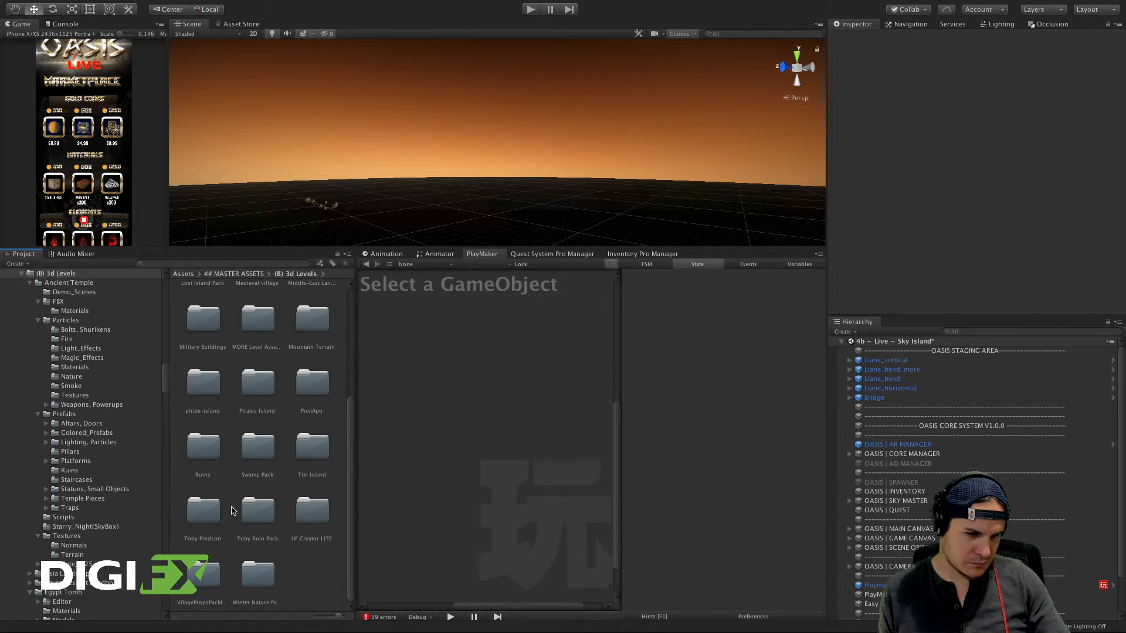
pyautogui.doubleClick(257, 509)
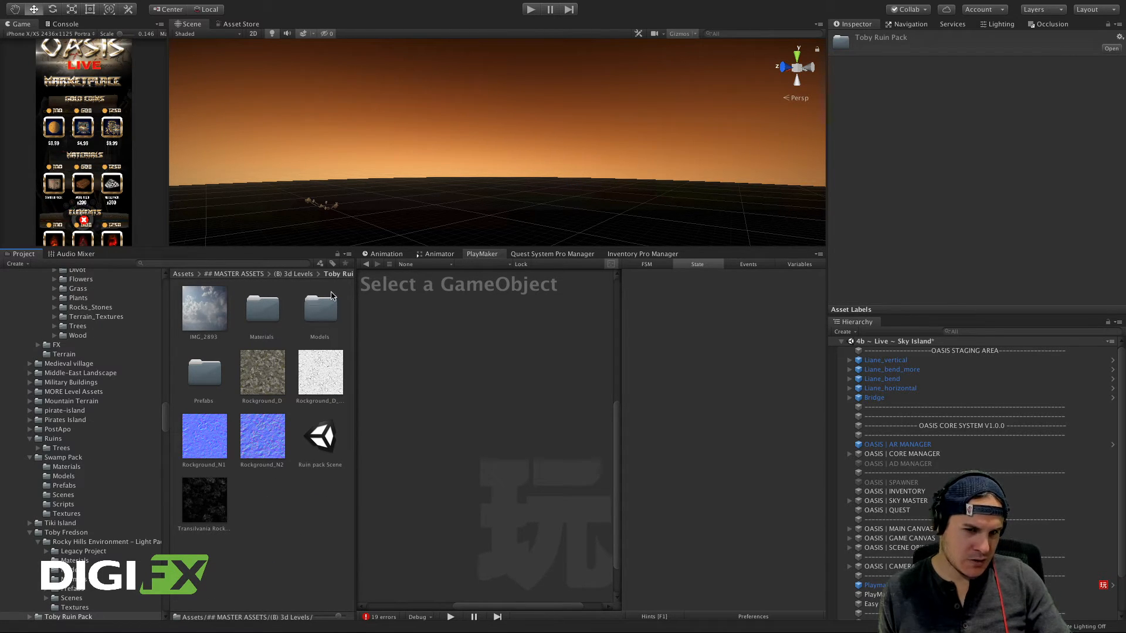
# Step: Return to the (B) 3d Levels folder and open the Bandits, Camps prefabs folder of the UF Creator LITE pack
pyautogui.click(297, 274)
pyautogui.scroll(-3, 258, 551)
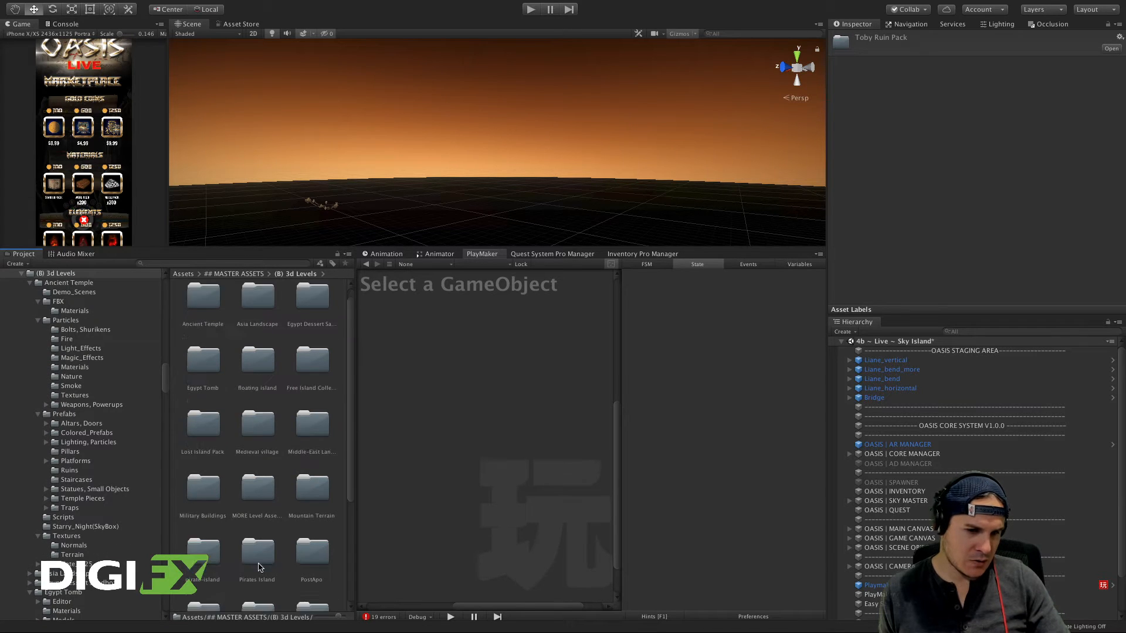
pyautogui.doubleClick(317, 512)
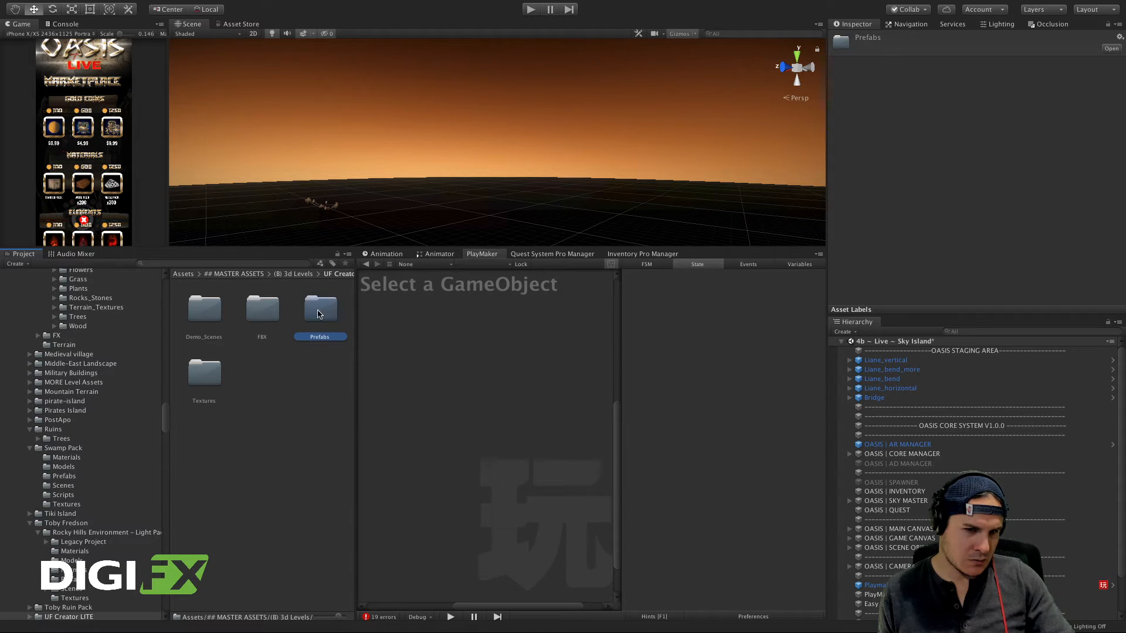
pyautogui.doubleClick(320, 311)
pyautogui.doubleClick(205, 309)
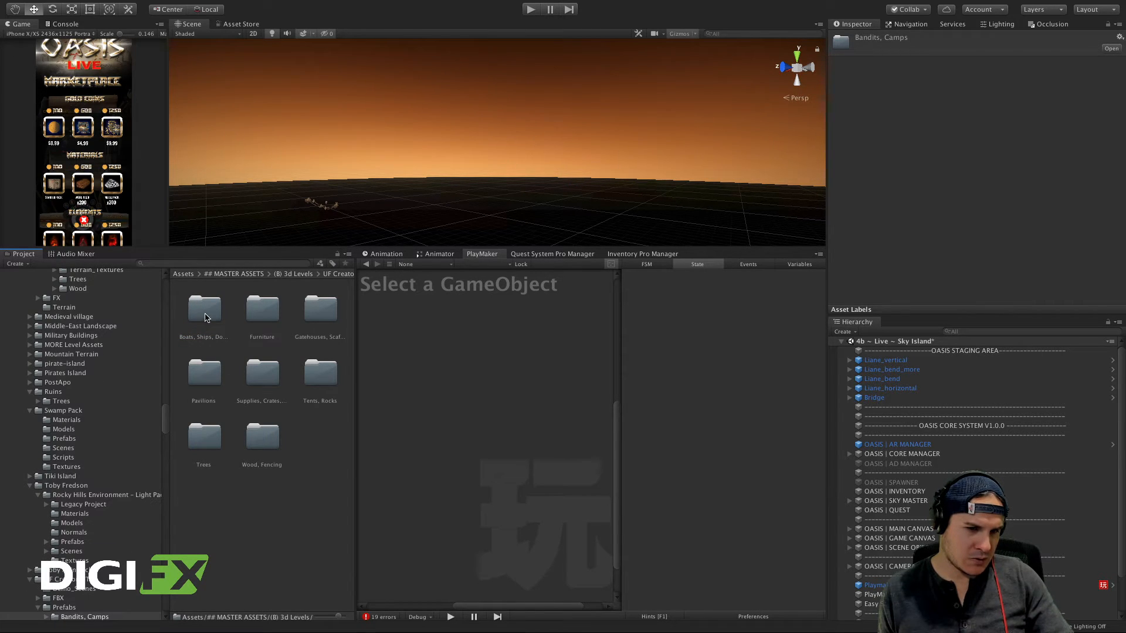
# Step: Look over the Bandits, Camps categories and inspect the contents of the Supplies, Crates, Barrels folder
pyautogui.click(265, 323)
pyautogui.click(327, 316)
pyautogui.click(332, 376)
pyautogui.click(251, 369)
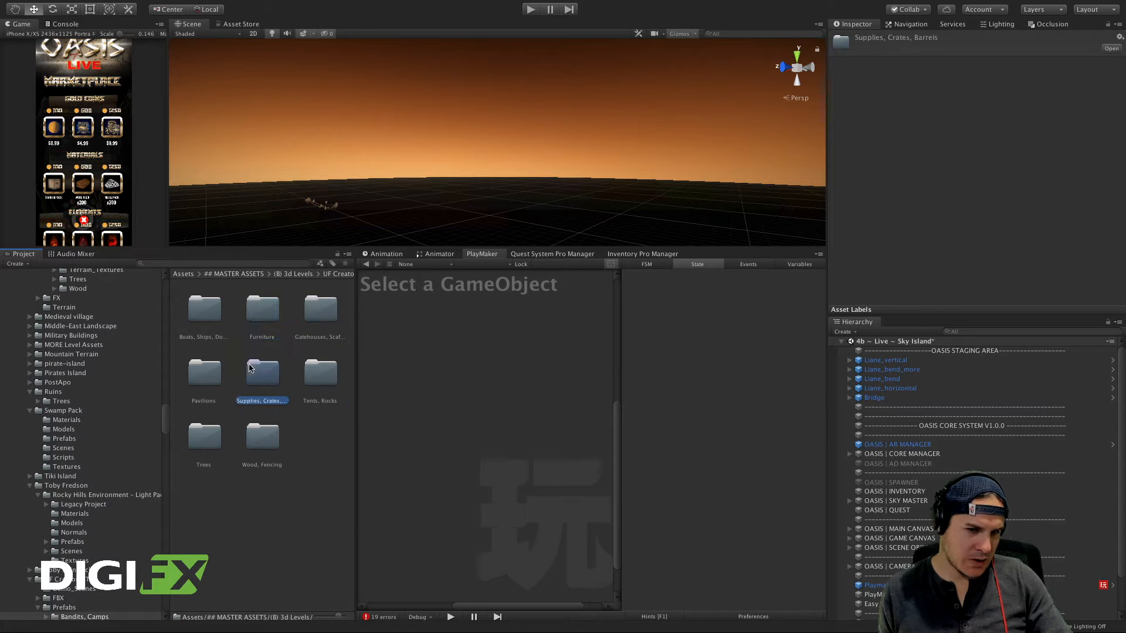
pyautogui.click(205, 367)
pyautogui.click(204, 437)
pyautogui.click(264, 438)
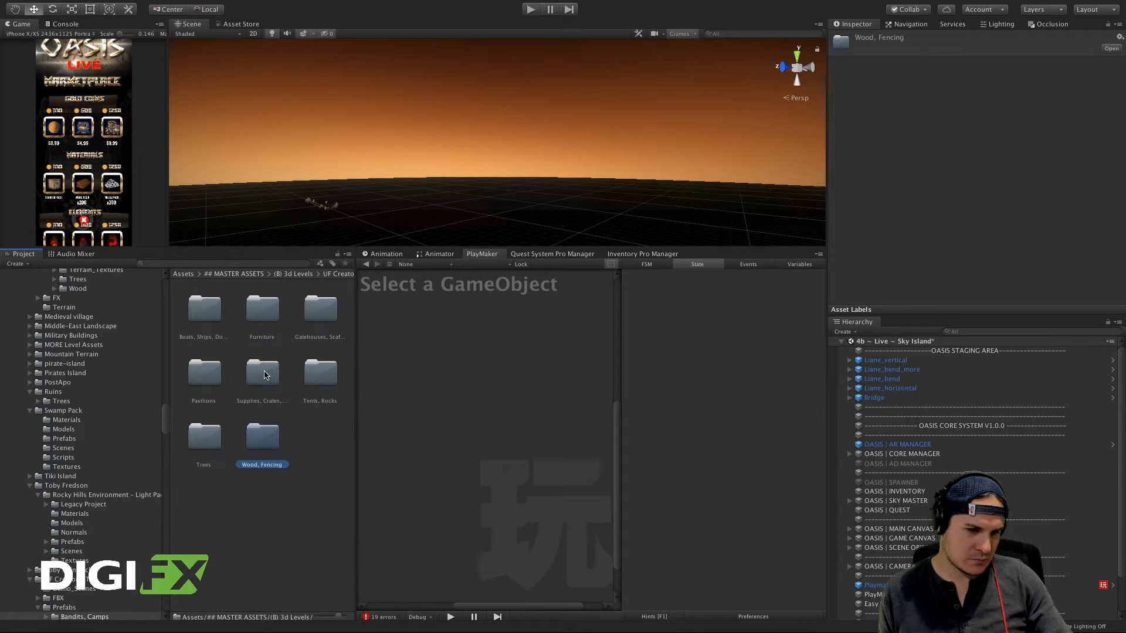
pyautogui.click(264, 373)
pyautogui.doubleClick(265, 373)
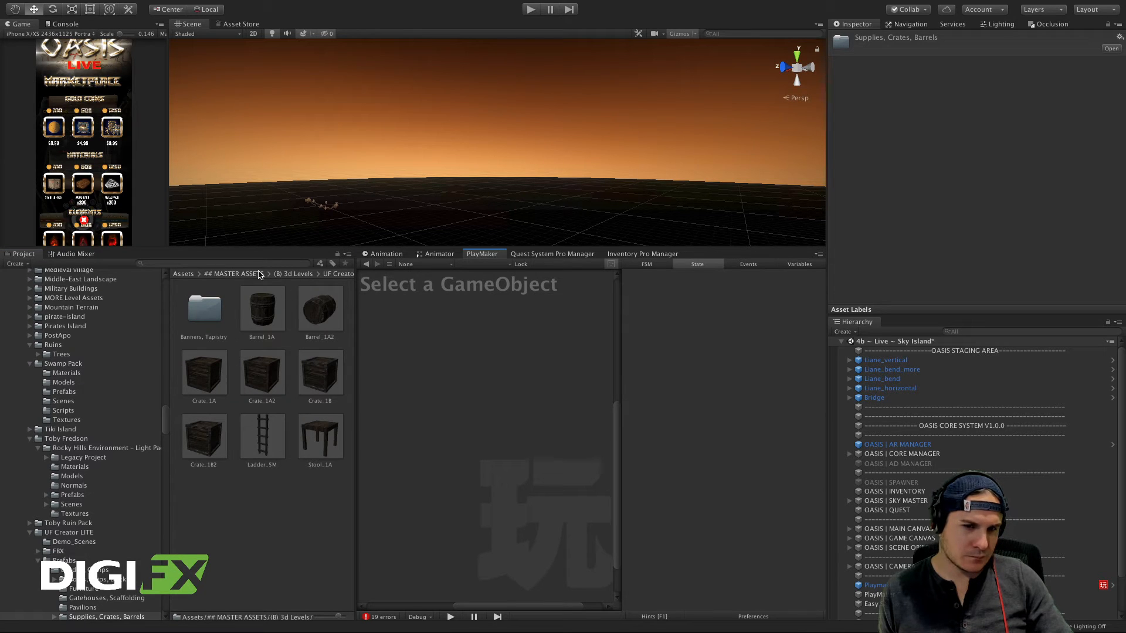
# Step: Go back through (B) 3d Levels and UF Creator LITE to the Bandits, Camps prefabs folder
pyautogui.click(276, 274)
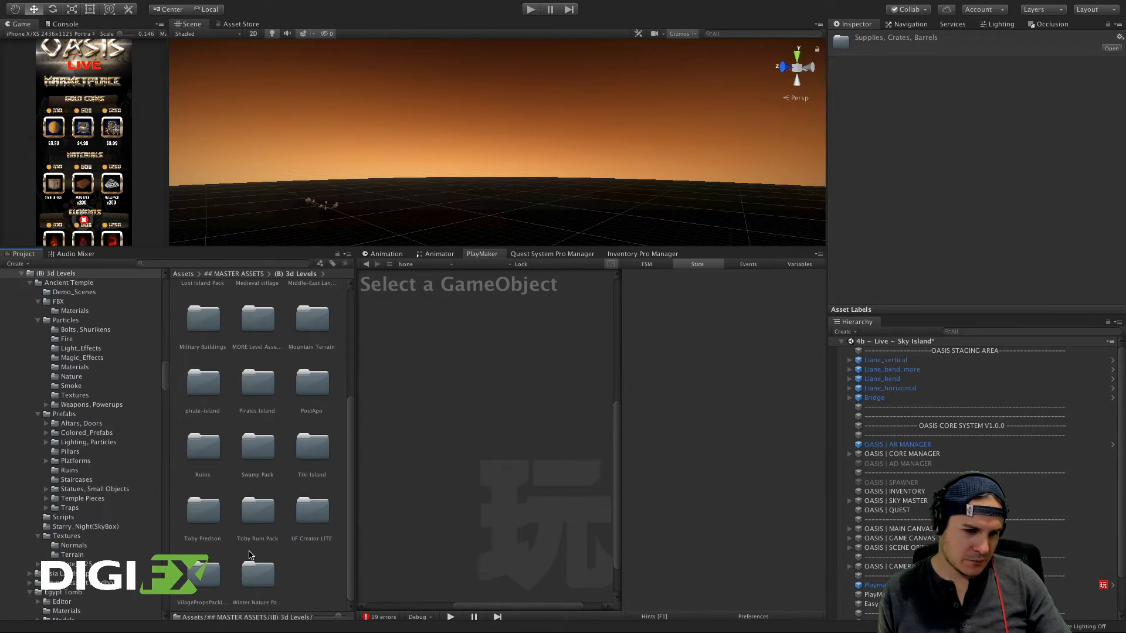
pyautogui.doubleClick(322, 518)
pyautogui.click(332, 311)
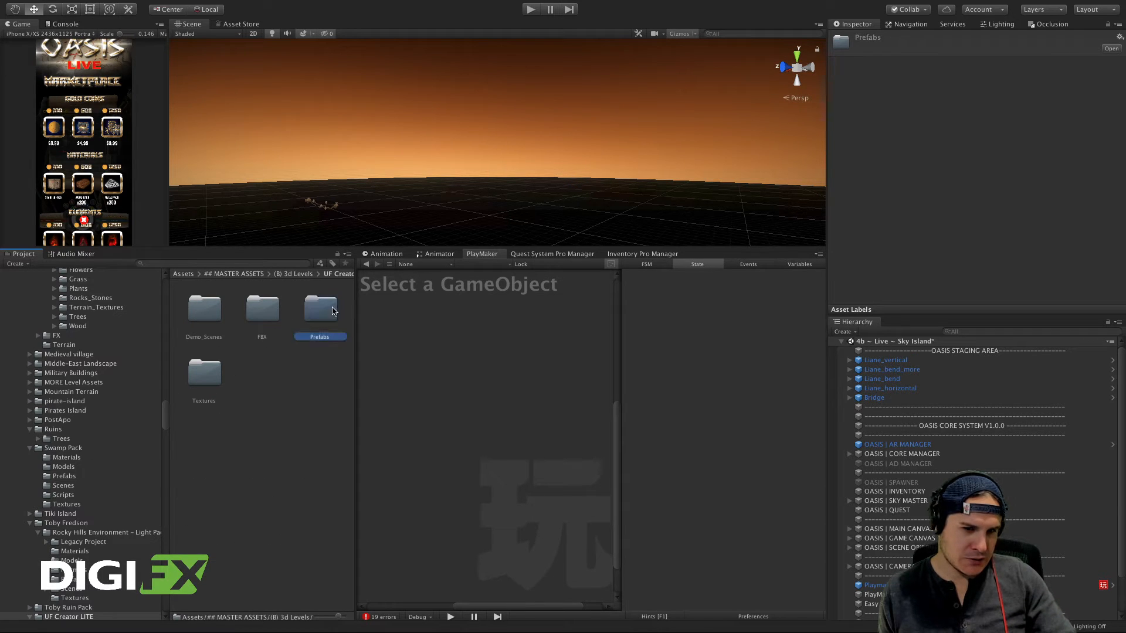
pyautogui.doubleClick(332, 311)
pyautogui.click(202, 311)
pyautogui.doubleClick(202, 312)
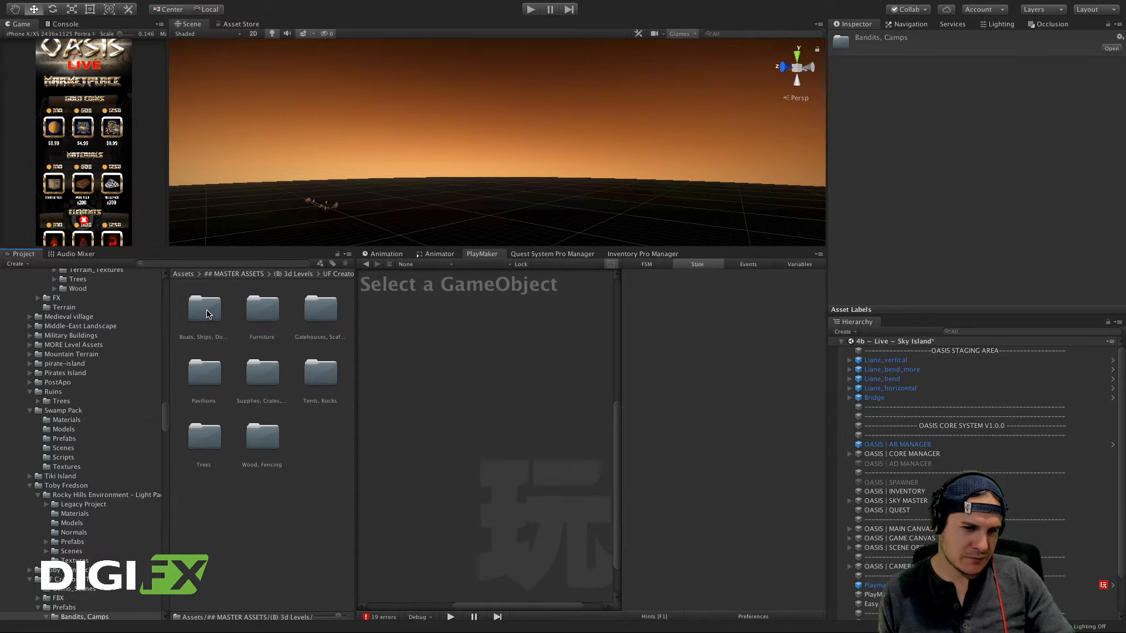
# Step: Examine the dock prefabs in the Quays, Docks folder within Boats, Ships, Docks
pyautogui.click(206, 314)
pyautogui.doubleClick(206, 314)
pyautogui.click(212, 309)
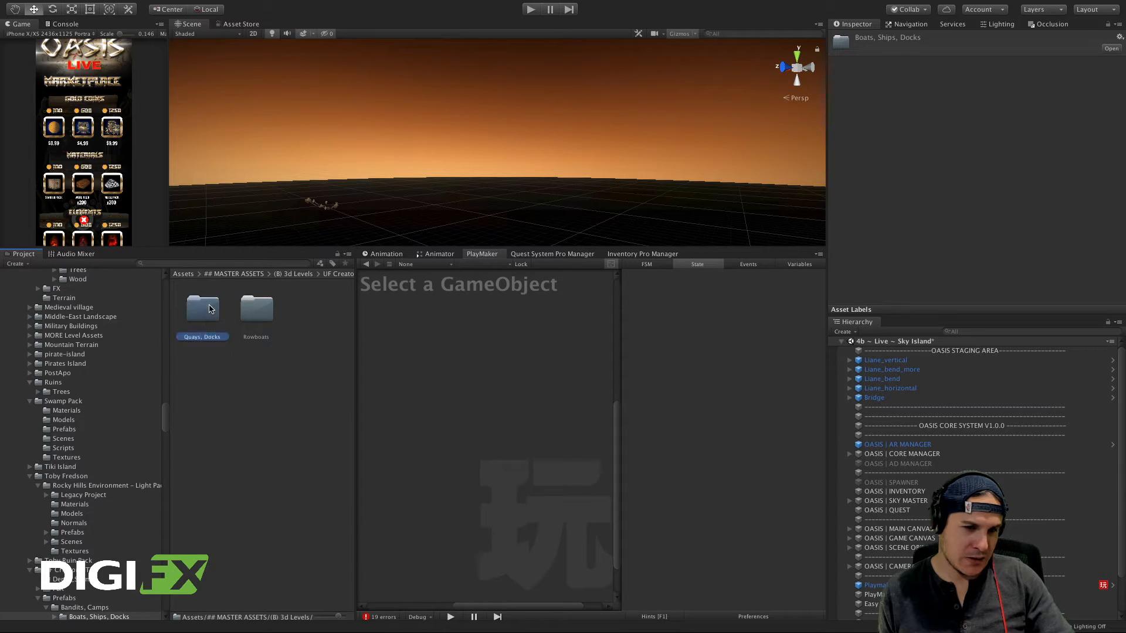
pyautogui.doubleClick(213, 310)
pyautogui.scroll(-2, 243, 364)
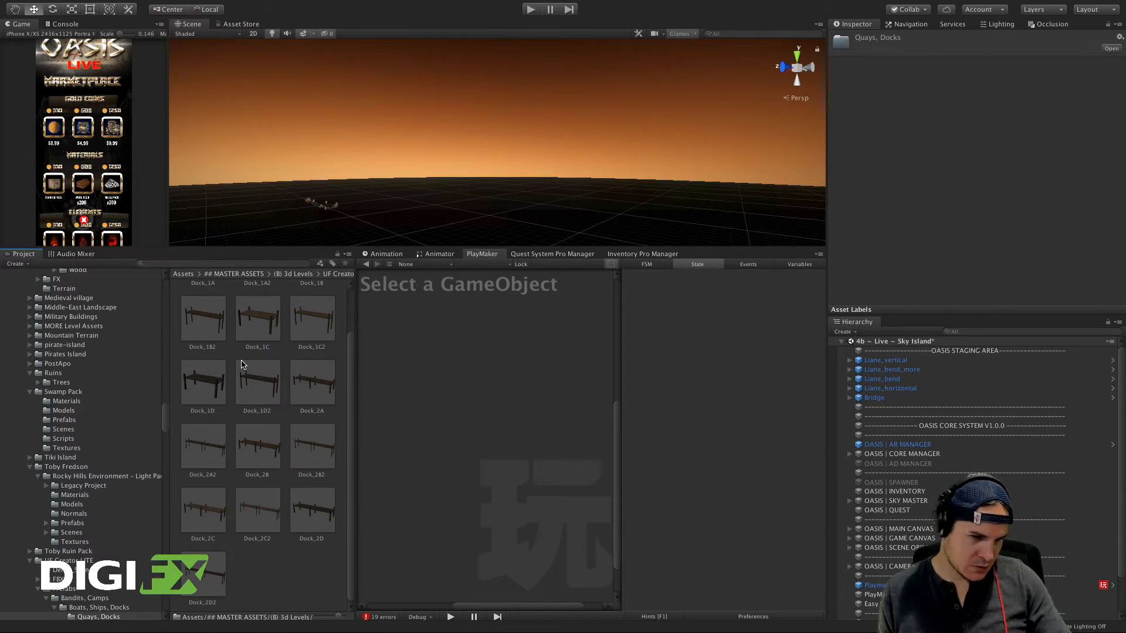
pyautogui.scroll(2, 311, 320)
# Step: Return to UF Creator LITE's Bandits, Camps folder and examine all prefabs in Gatehouses, Scaffolding
pyautogui.click(332, 275)
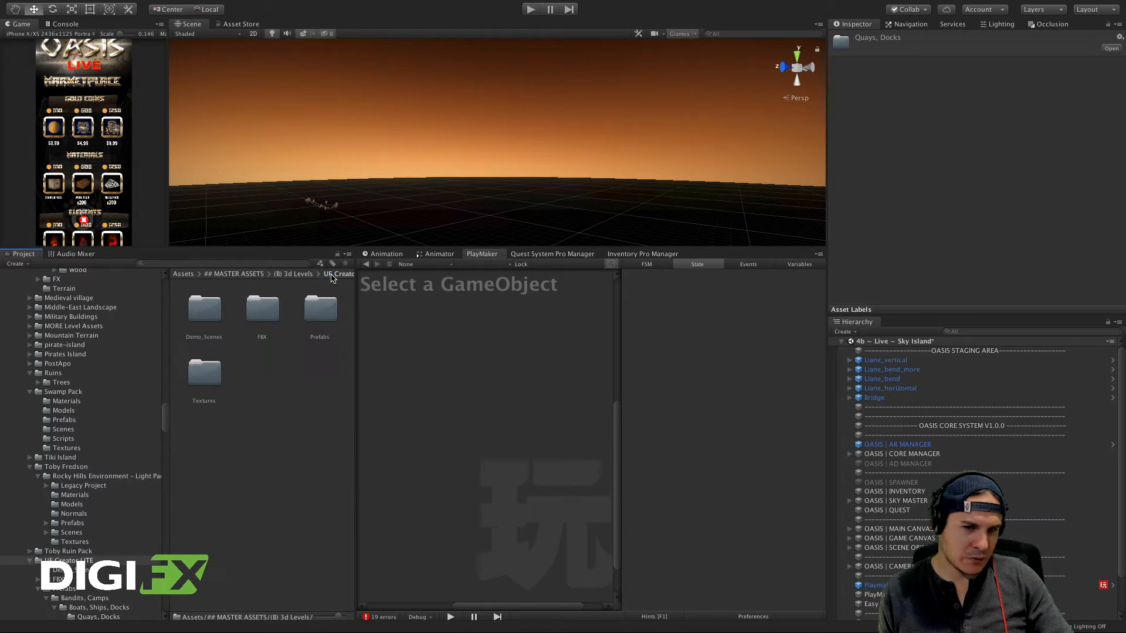
pyautogui.doubleClick(320, 309)
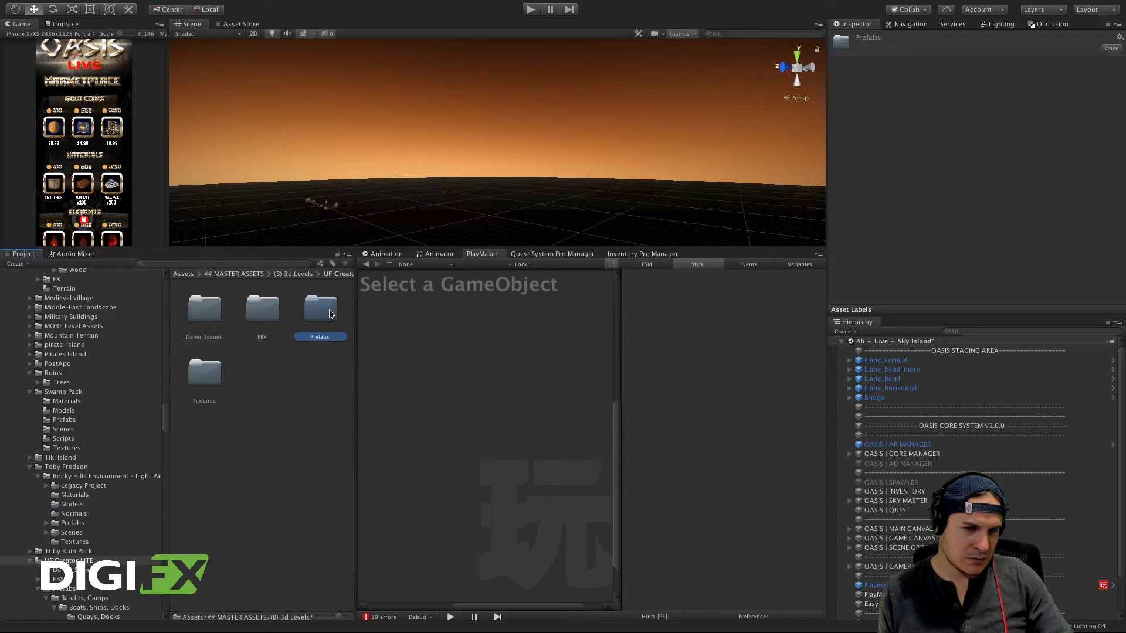
pyautogui.click(204, 309)
pyautogui.doubleClick(204, 309)
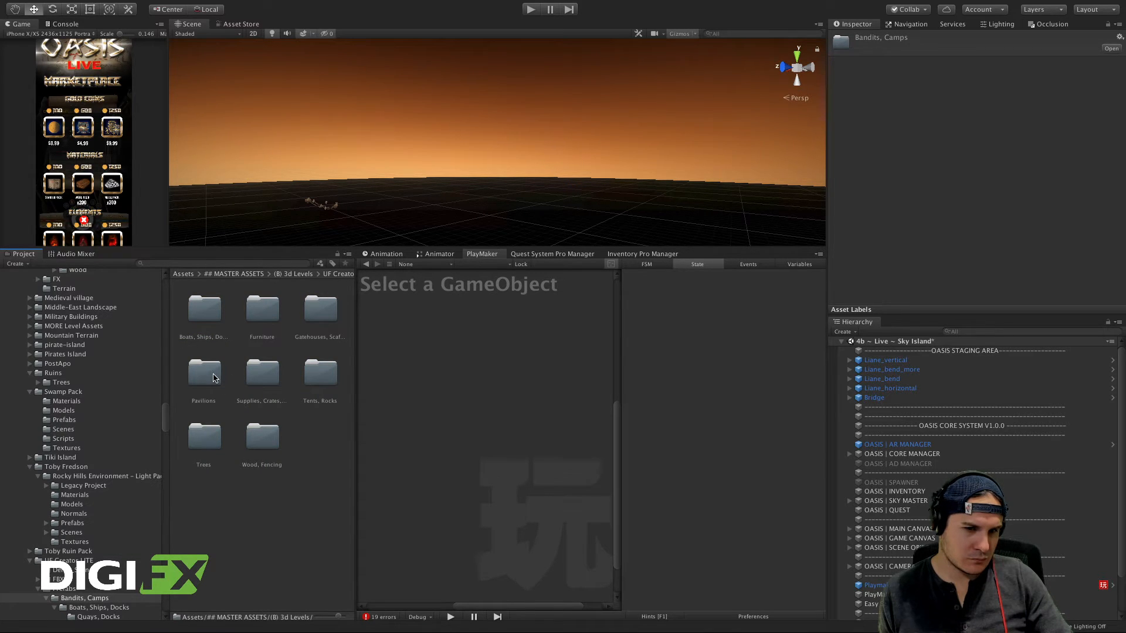
pyautogui.doubleClick(321, 309)
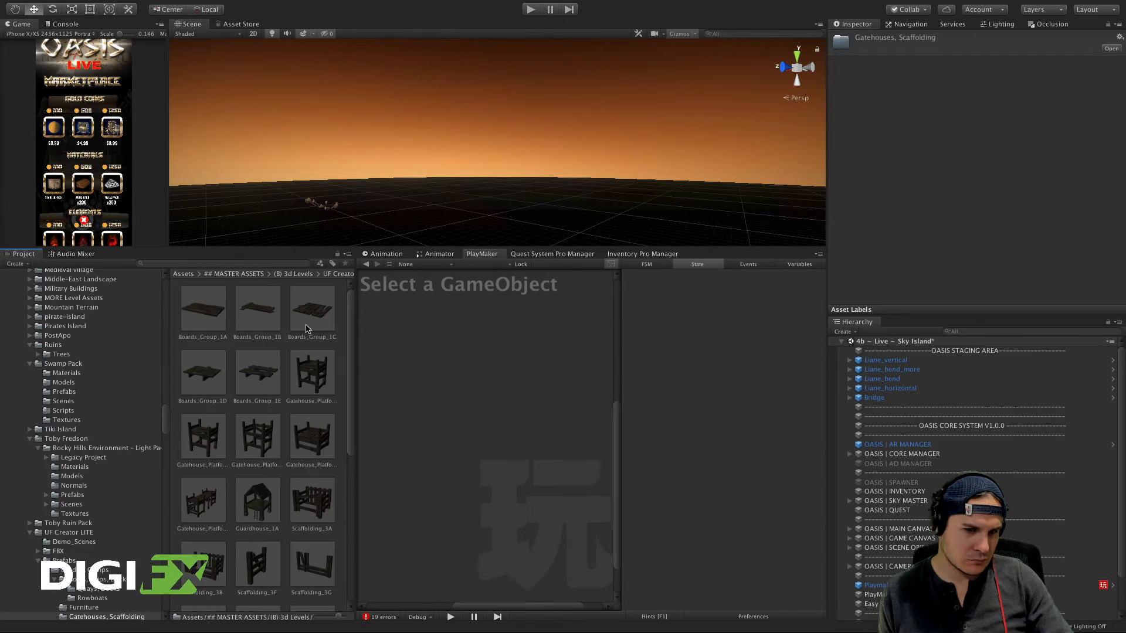
pyautogui.scroll(-8, 273, 369)
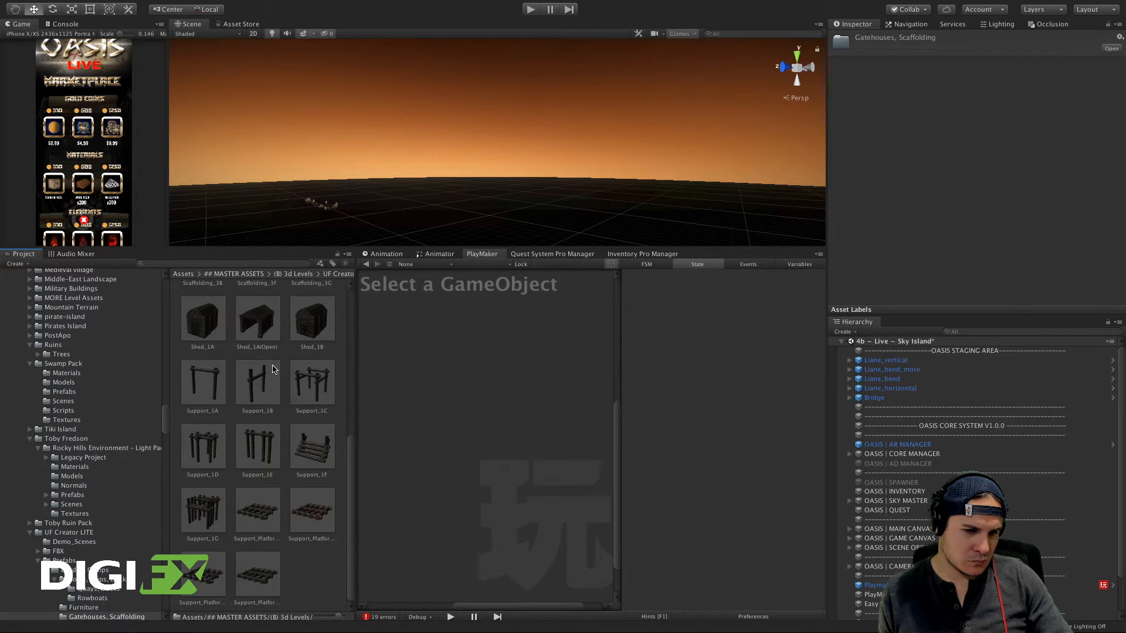
pyautogui.scroll(8, 273, 368)
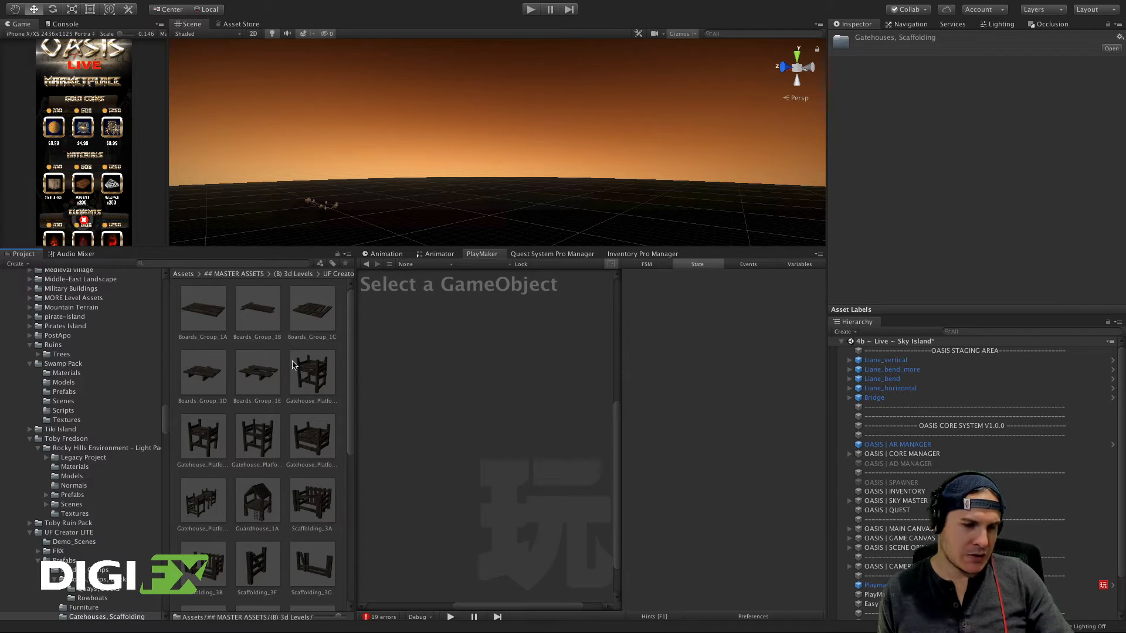
# Step: Select the Boards_Group_1C prefab and widen the Project browser to fit four thumbnails per row
pyautogui.click(315, 313)
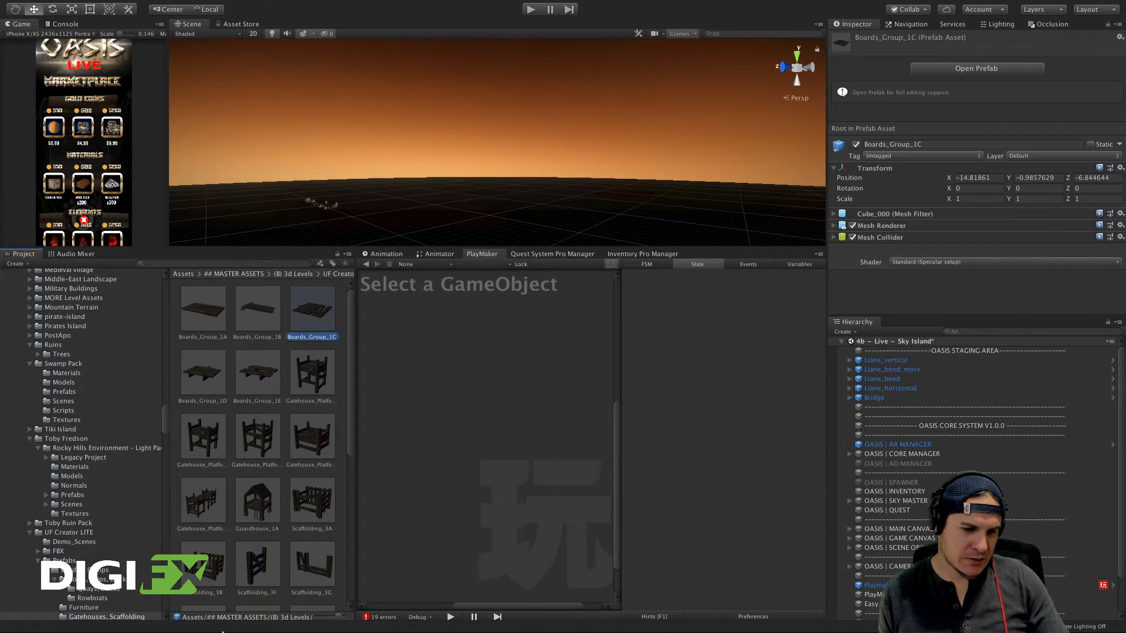
pyautogui.scroll(-1, 244, 604)
pyautogui.scroll(-1, 244, 604)
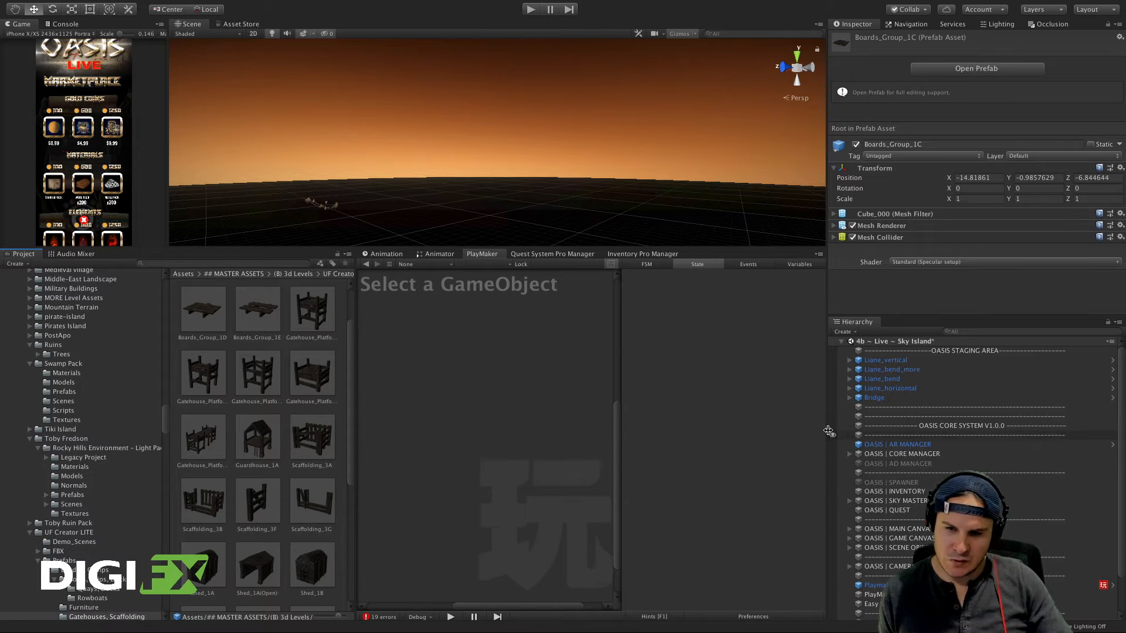
pyautogui.moveTo(828, 437); pyautogui.dragTo(895, 443)
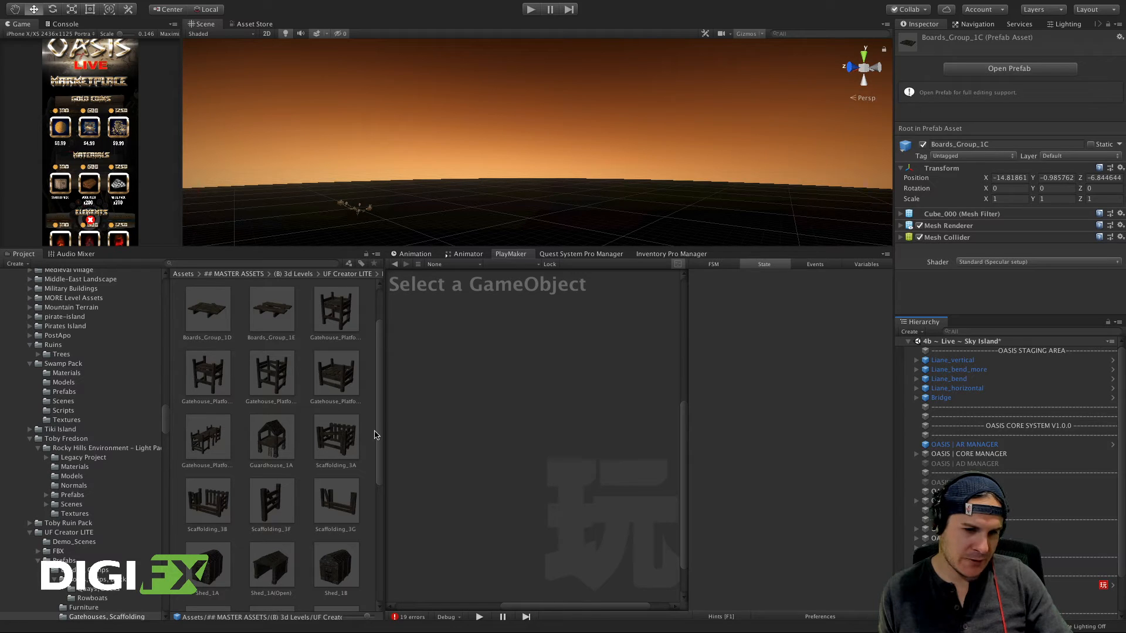
pyautogui.moveTo(376, 436); pyautogui.dragTo(421, 439)
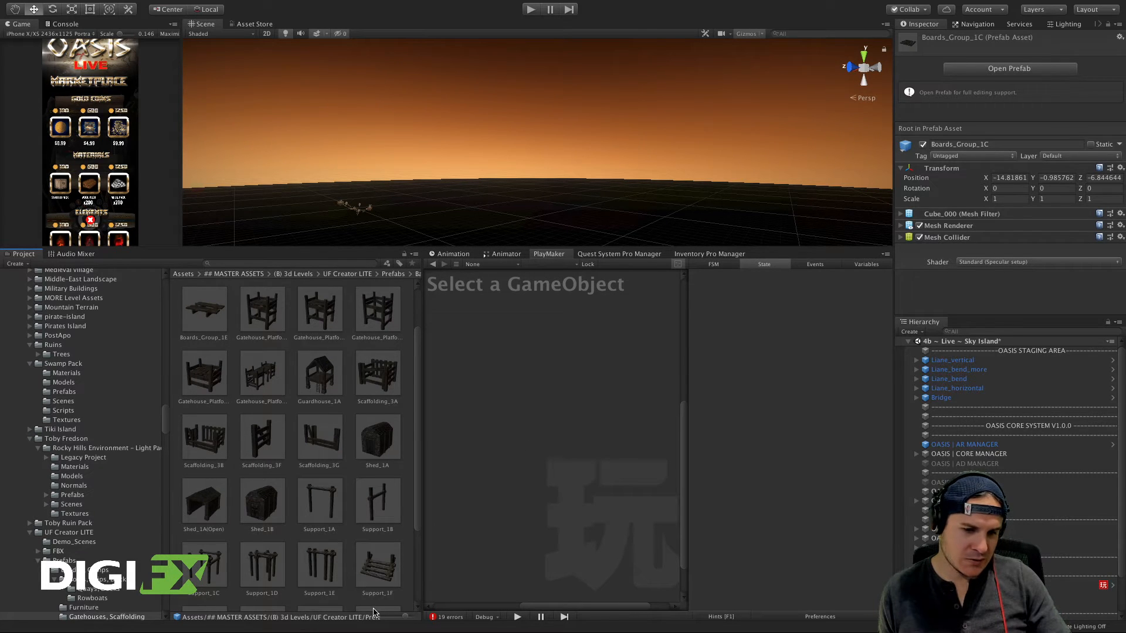
# Step: Collapse the ## MASTER ASSETS folder, expand Favorites and view All Prefabs with enlarged thumbnails
pyautogui.scroll(20, 50, 334)
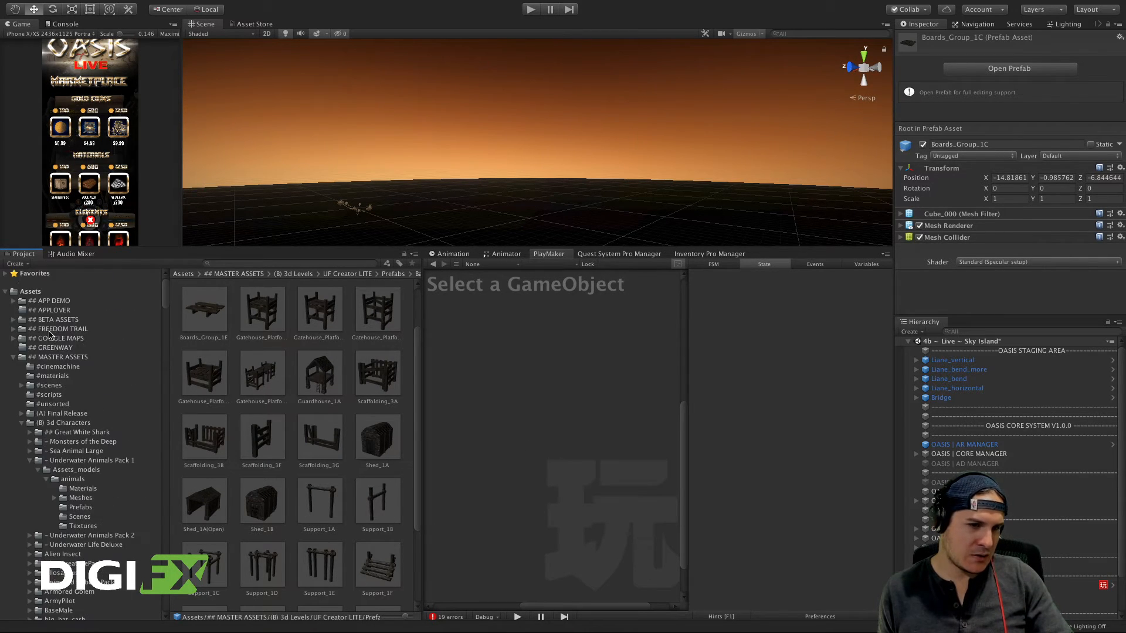
pyautogui.click(13, 357)
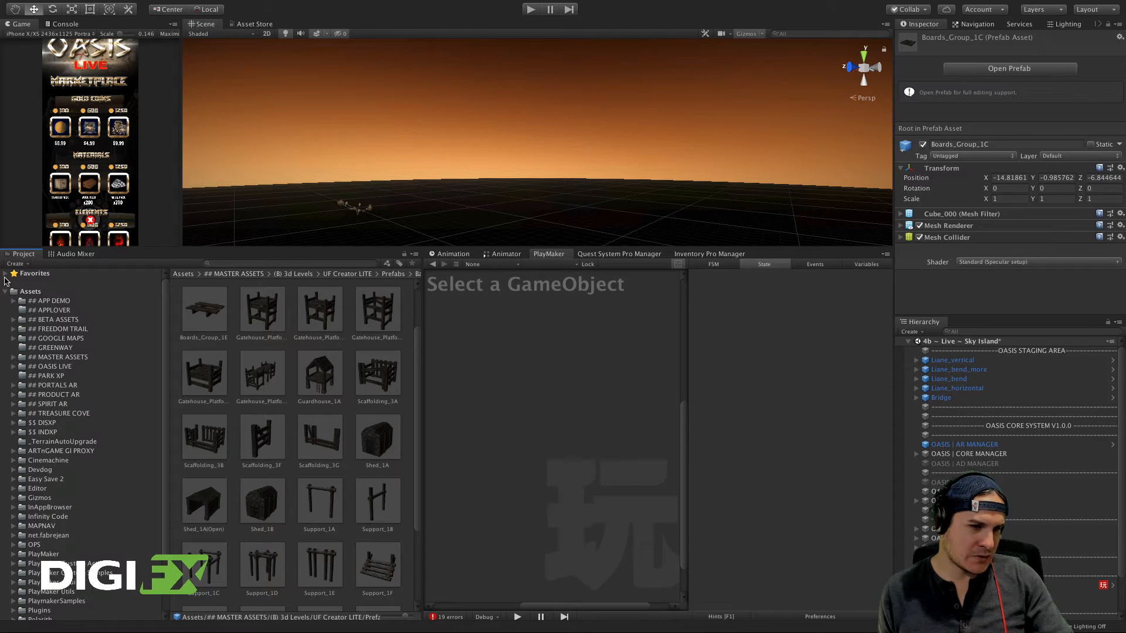
pyautogui.click(6, 274)
pyautogui.click(25, 313)
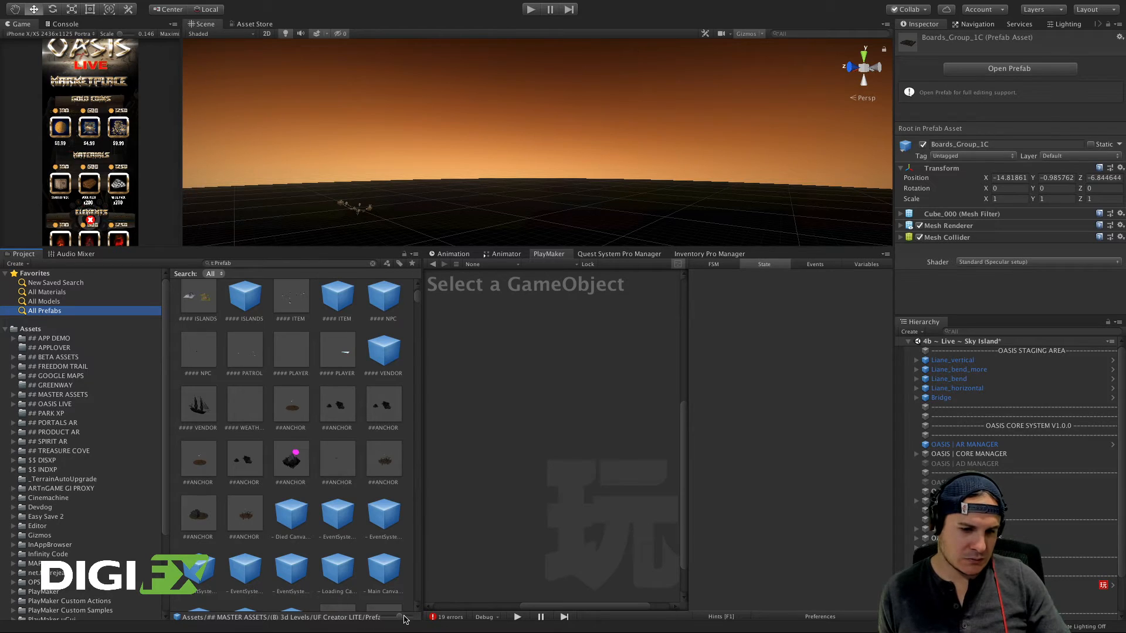
pyautogui.moveTo(403, 616); pyautogui.dragTo(429, 616)
pyautogui.scroll(2, 292, 465)
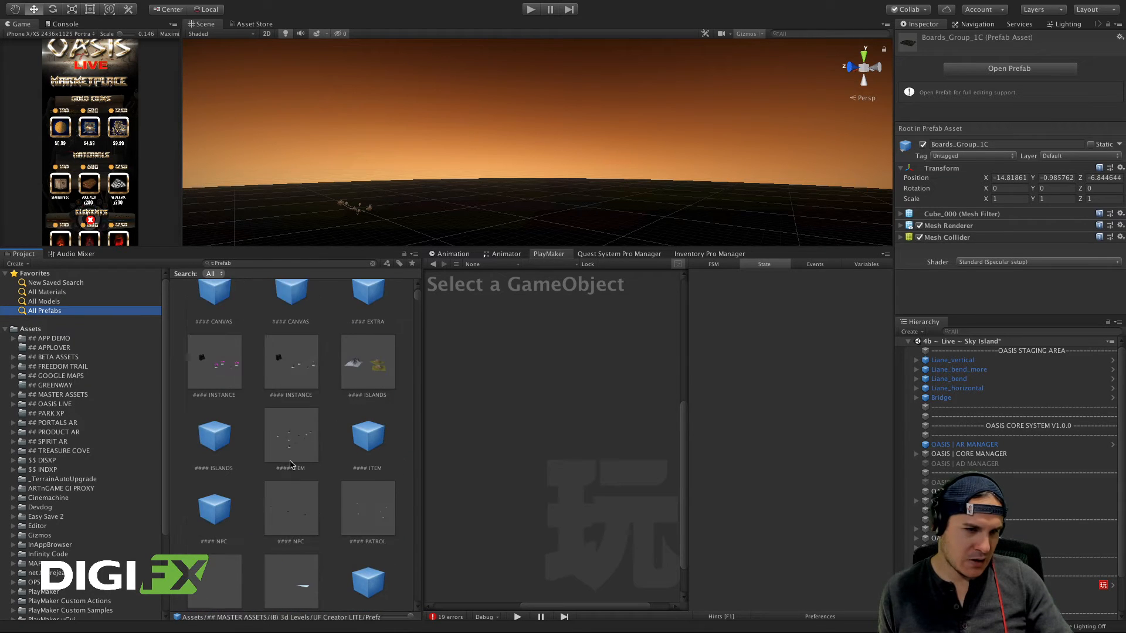
# Step: Browse the All Models favorite with enlarged thumbnails for usable scenery models
pyautogui.click(32, 302)
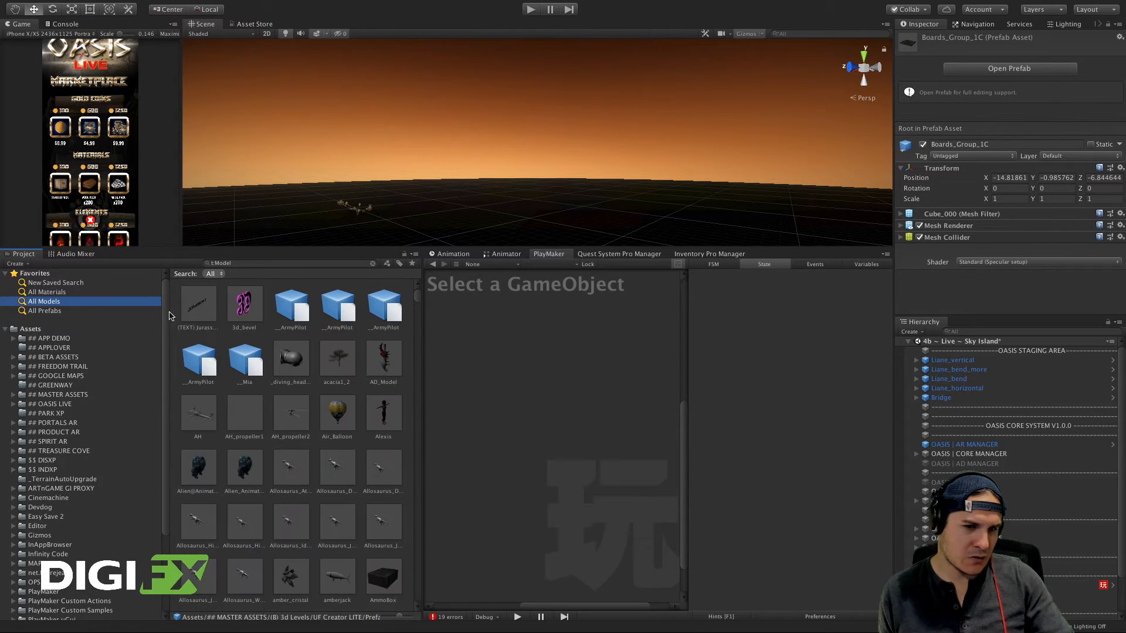
pyautogui.scroll(-2, 303, 411)
pyautogui.scroll(-10, 303, 411)
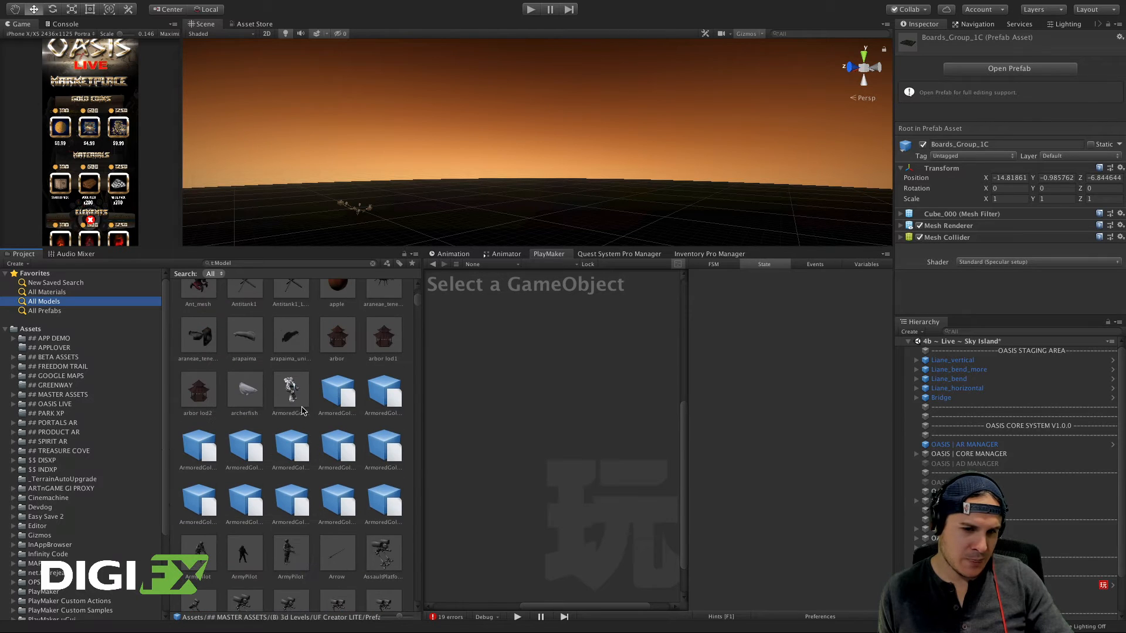
pyautogui.scroll(-8, 291, 414)
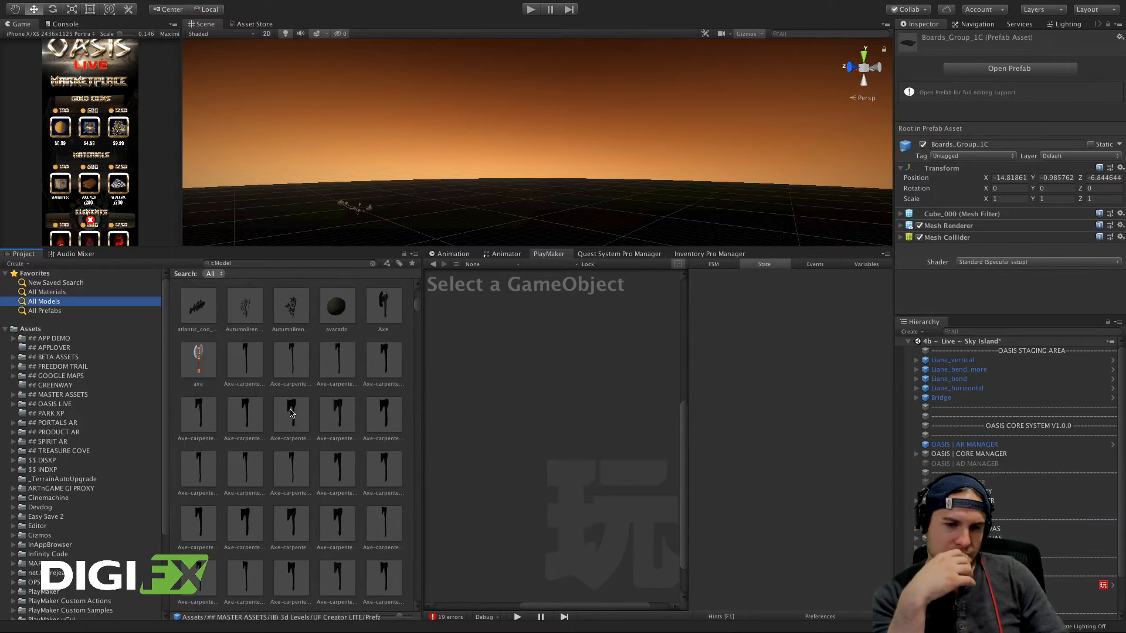
pyautogui.scroll(-5, 291, 414)
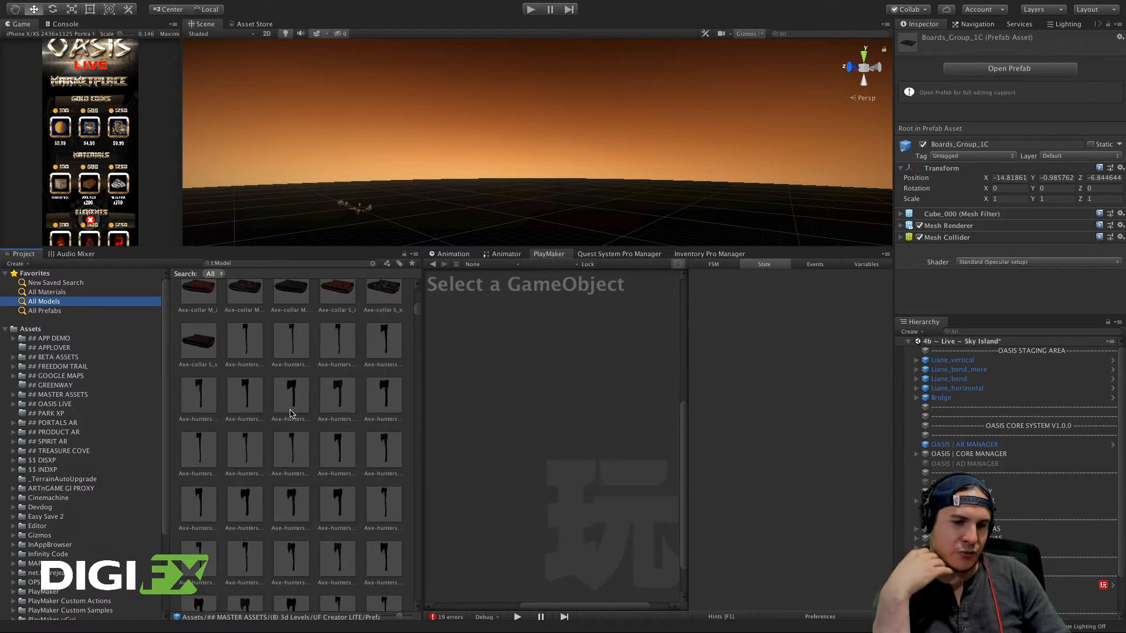
pyautogui.scroll(4, 291, 414)
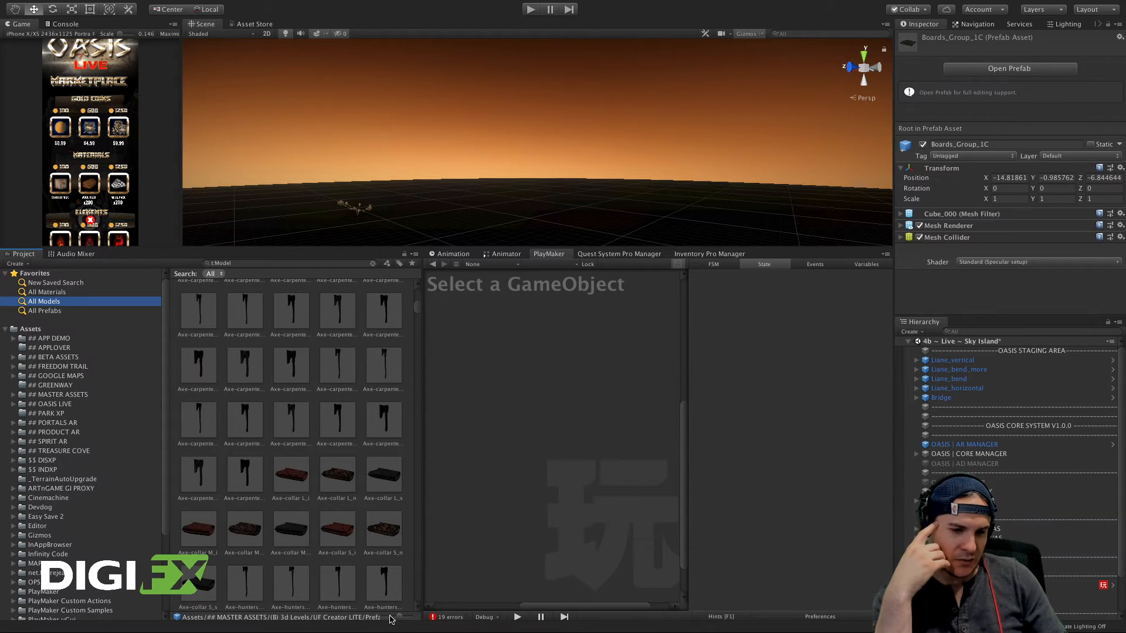
pyautogui.moveTo(399, 616); pyautogui.dragTo(419, 608)
pyautogui.scroll(5, 367, 374)
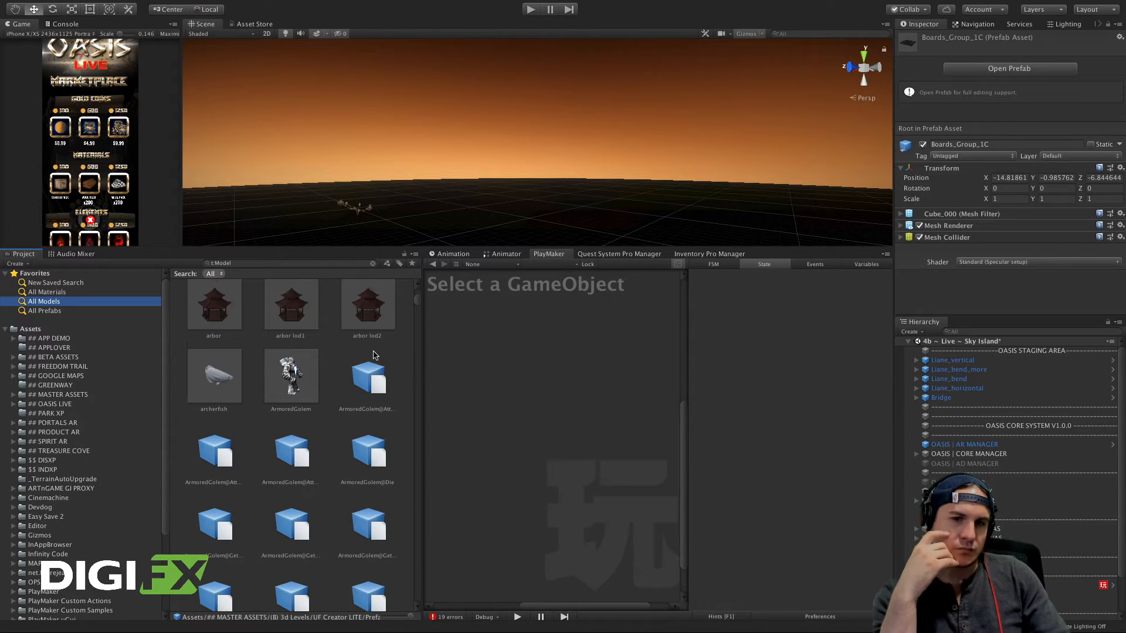
pyautogui.scroll(4, 328, 370)
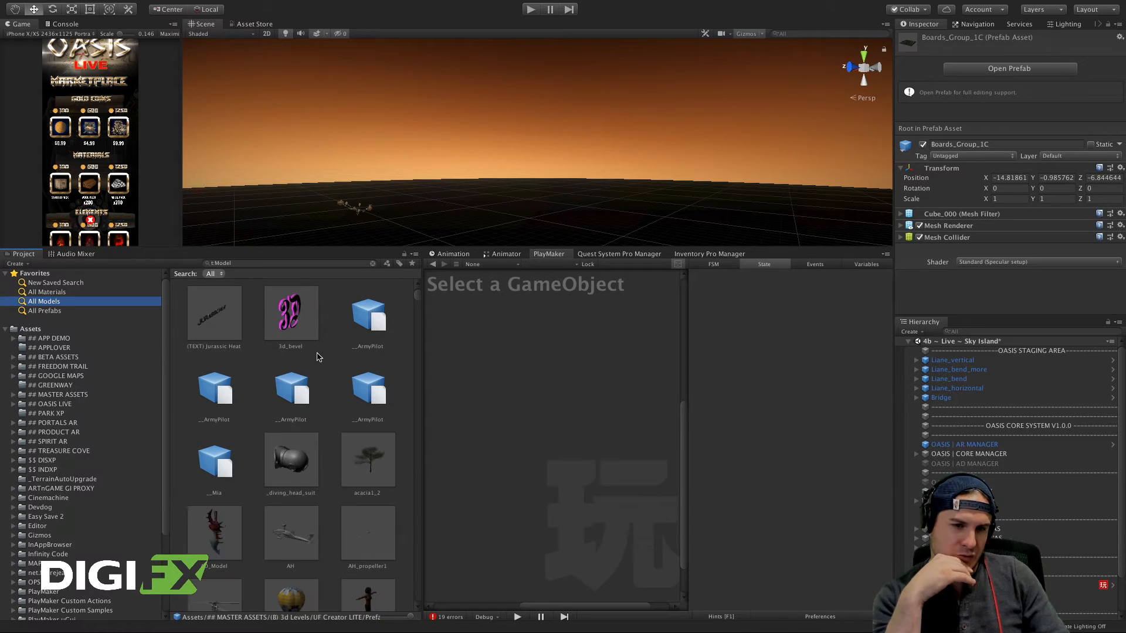
pyautogui.scroll(-3, 317, 369)
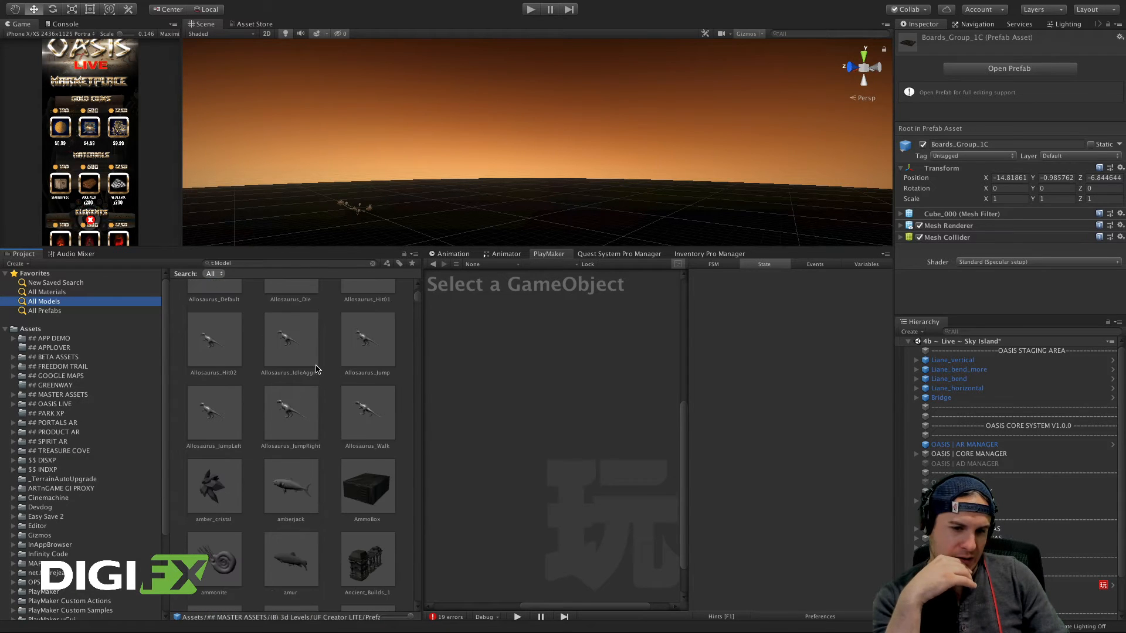
pyautogui.scroll(-10, 315, 368)
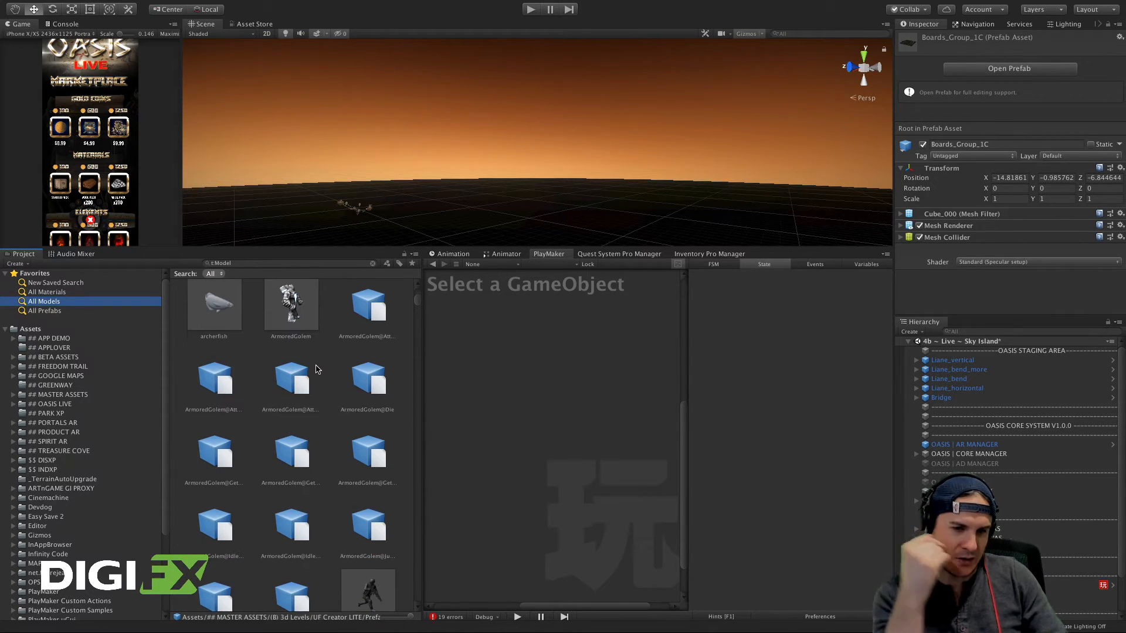
pyautogui.scroll(-10, 316, 369)
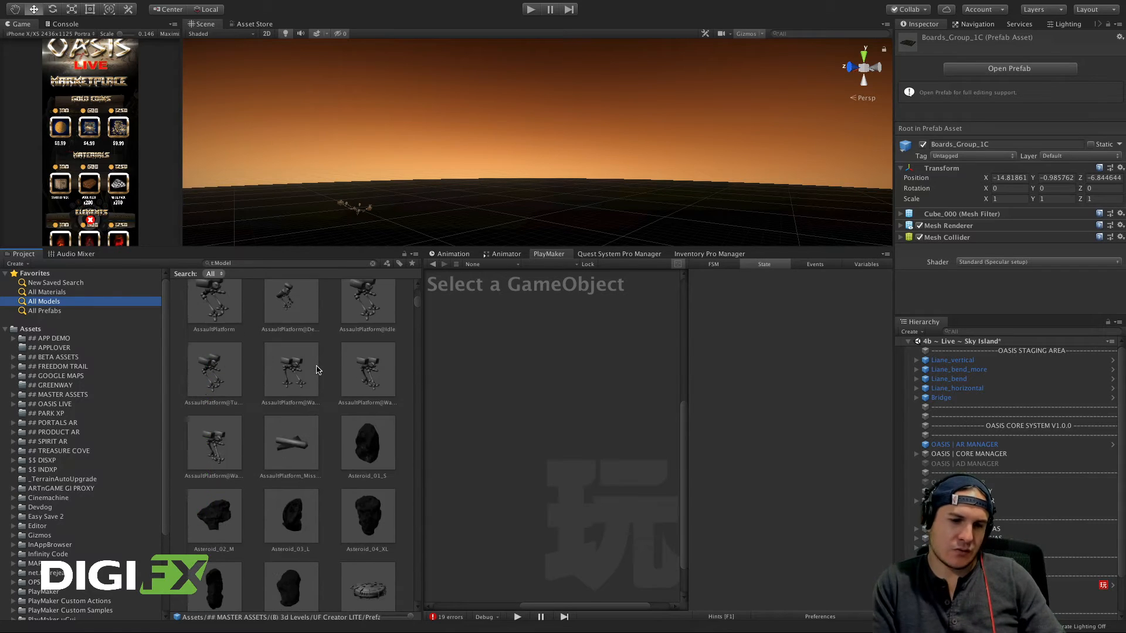
# Step: Examine the All Models results from the asteroid models through the axe, bandit supply, barrel, creature and boat models for usable props
pyautogui.scroll(-8, 316, 369)
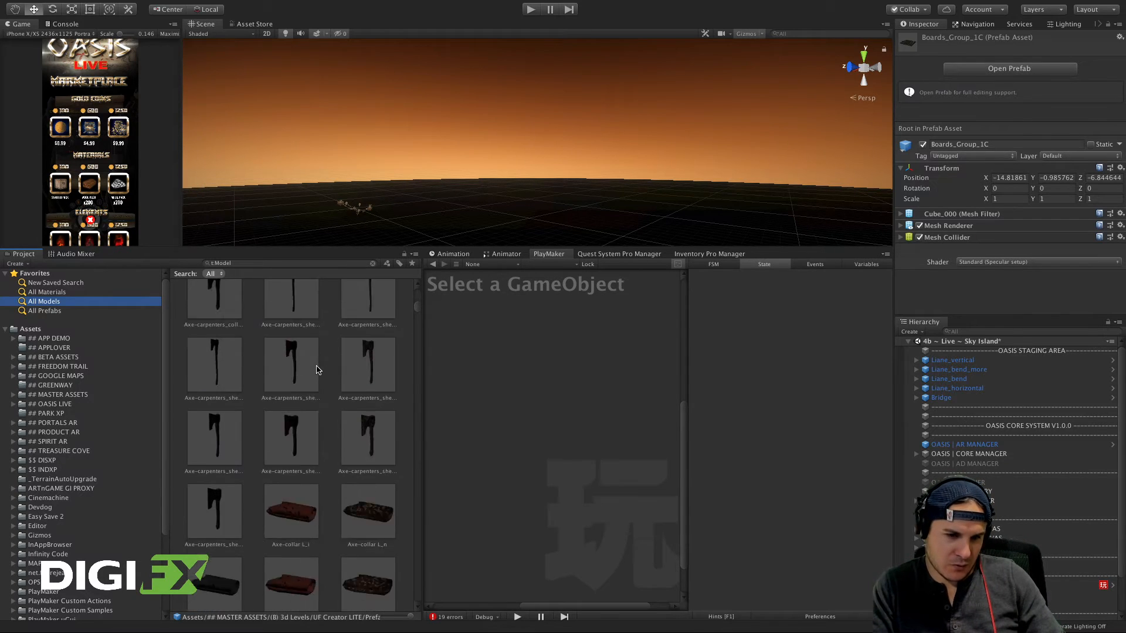
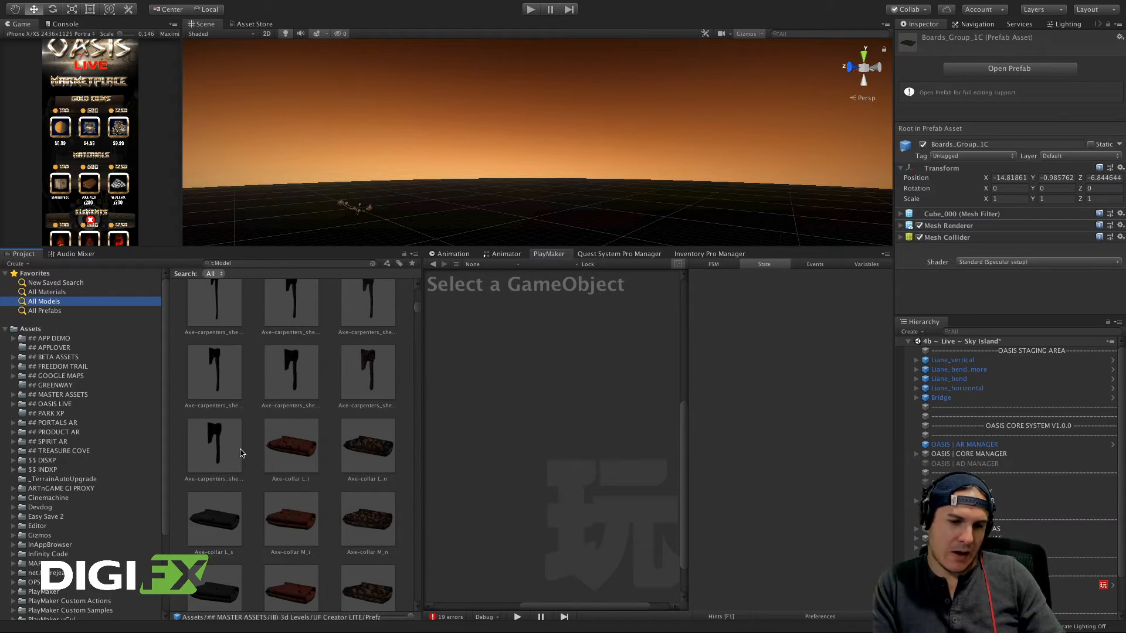
pyautogui.scroll(-5, 264, 454)
pyautogui.scroll(-10, 289, 457)
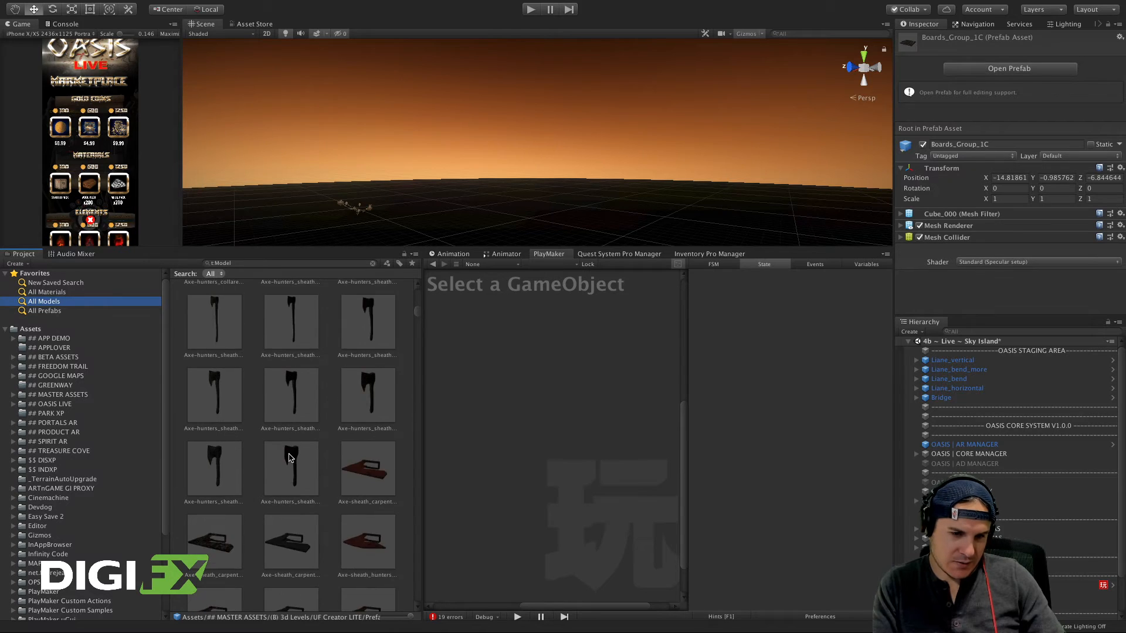
pyautogui.scroll(-8, 289, 457)
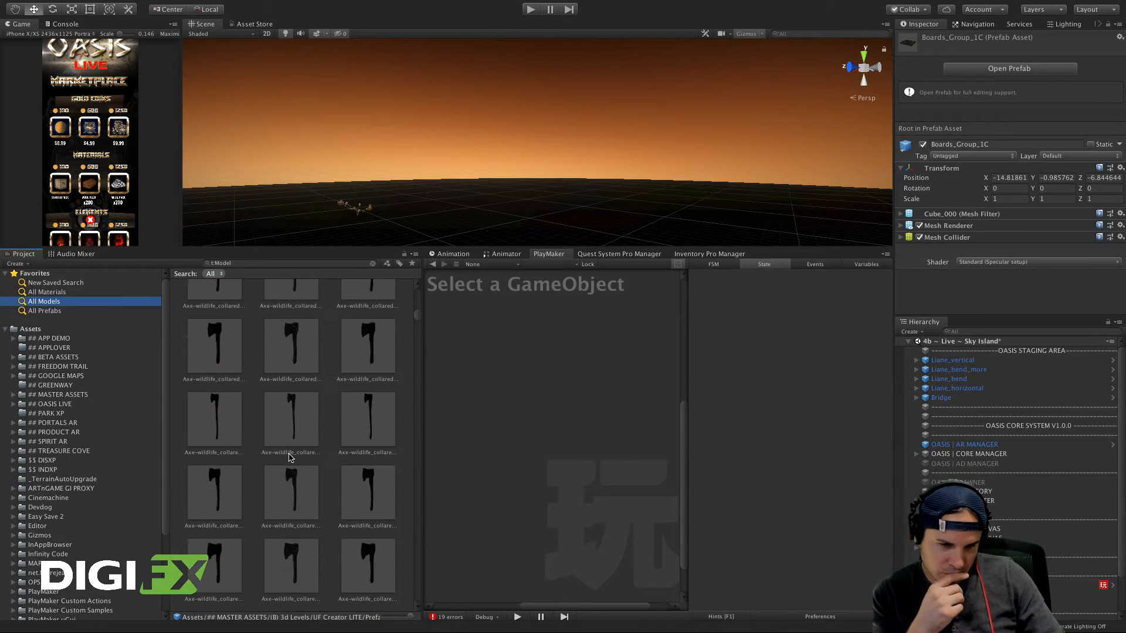
pyautogui.scroll(-3, 289, 457)
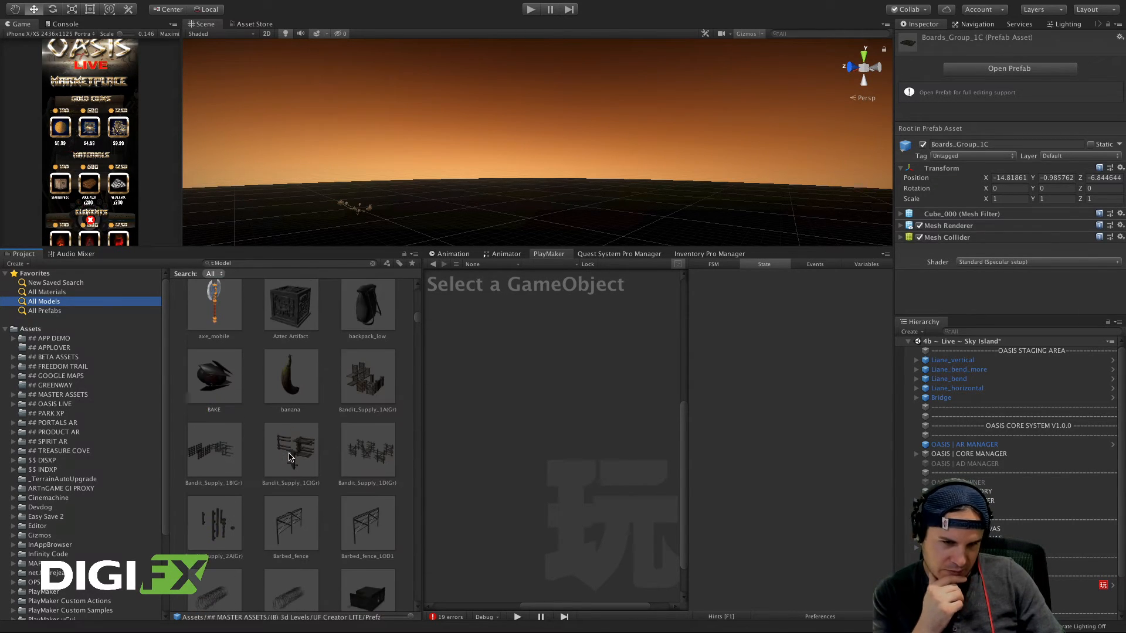
pyautogui.scroll(-1, 289, 457)
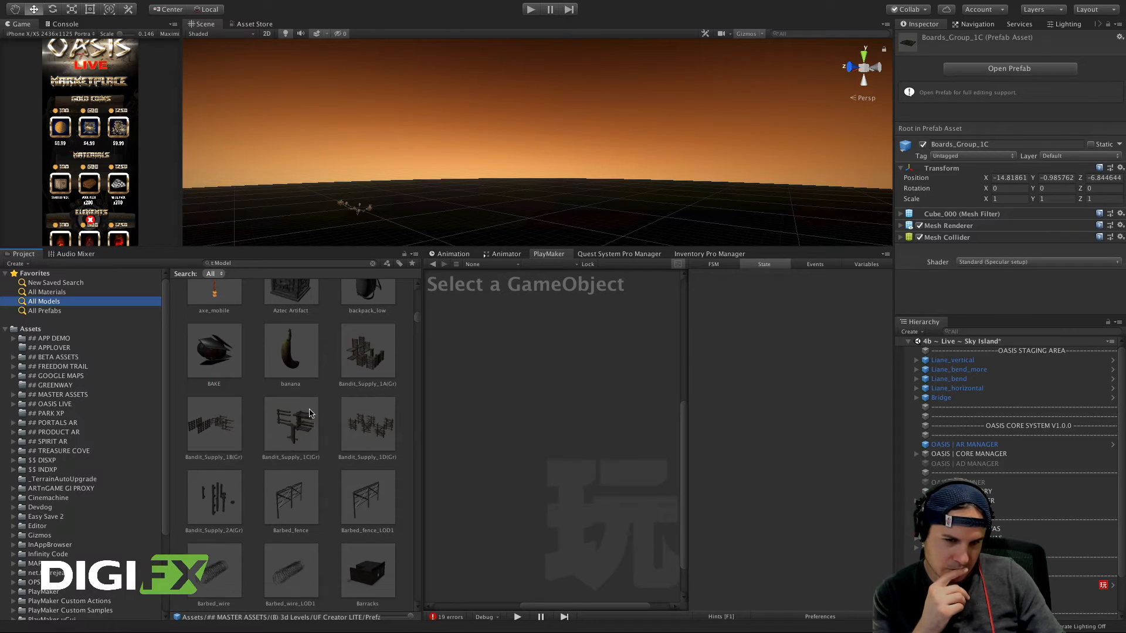
pyautogui.scroll(-5, 378, 431)
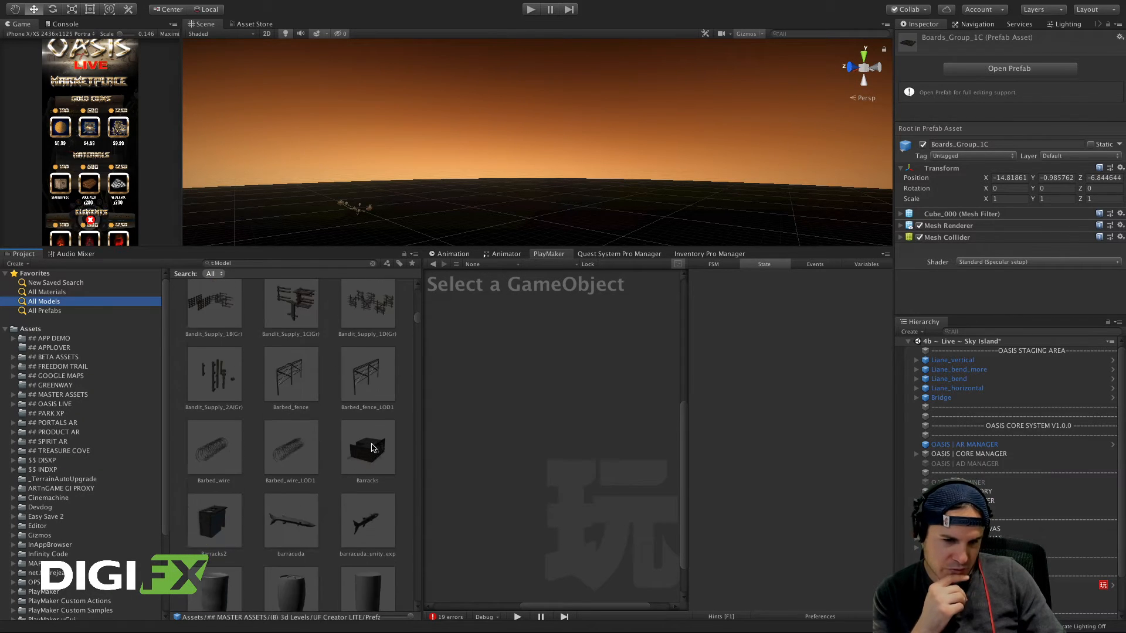
pyautogui.scroll(-7, 373, 448)
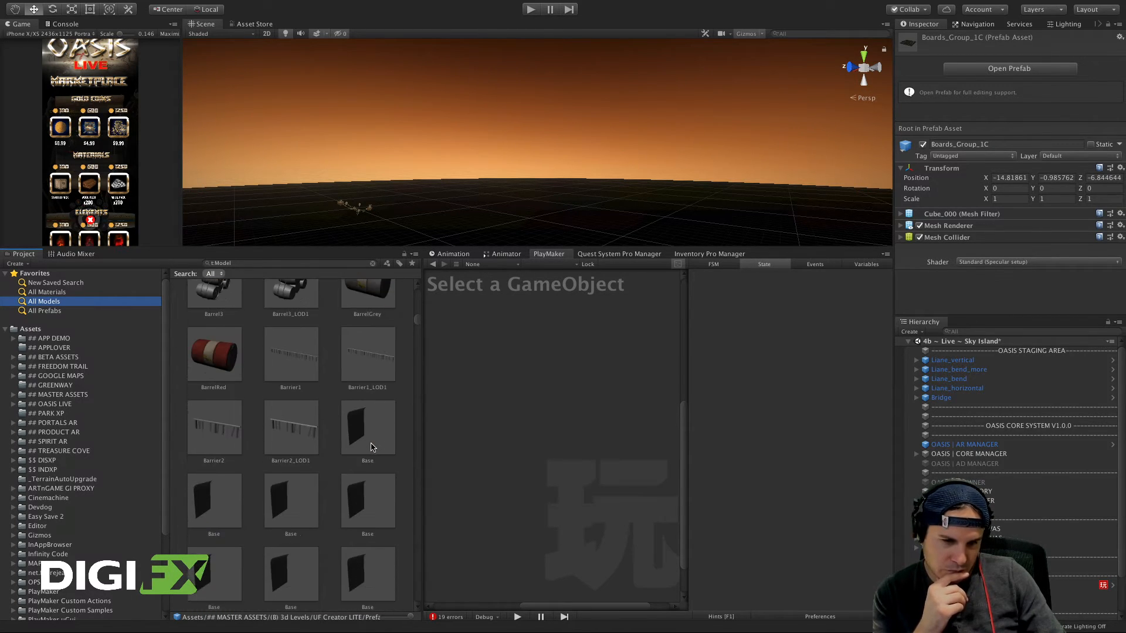
pyautogui.scroll(-10, 370, 448)
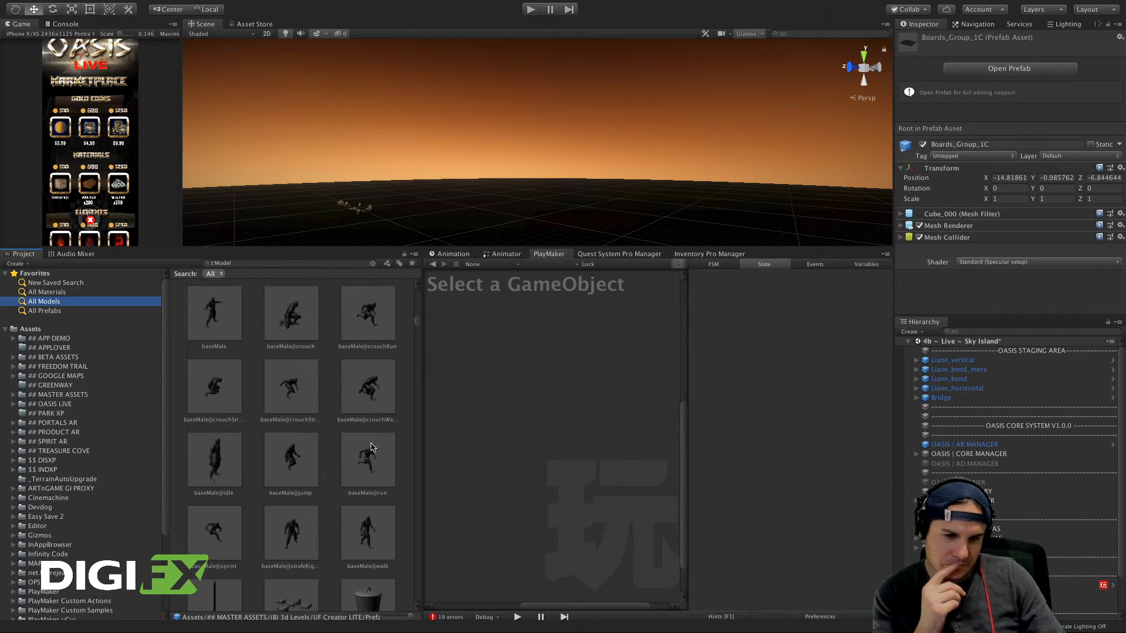
pyautogui.scroll(-10, 371, 447)
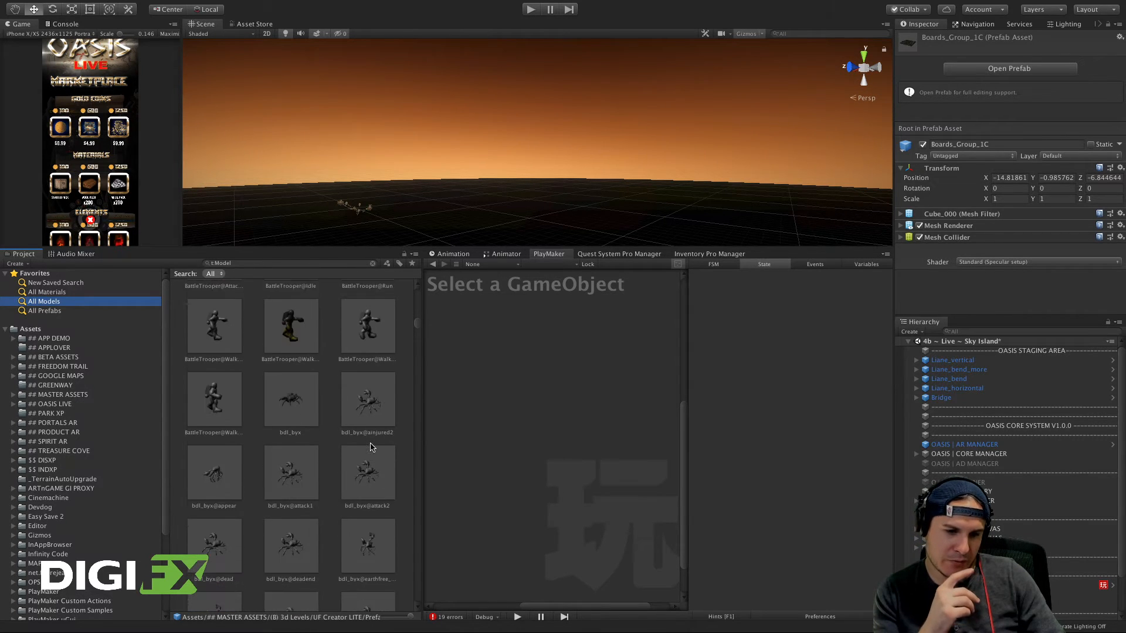
pyautogui.scroll(-8, 370, 448)
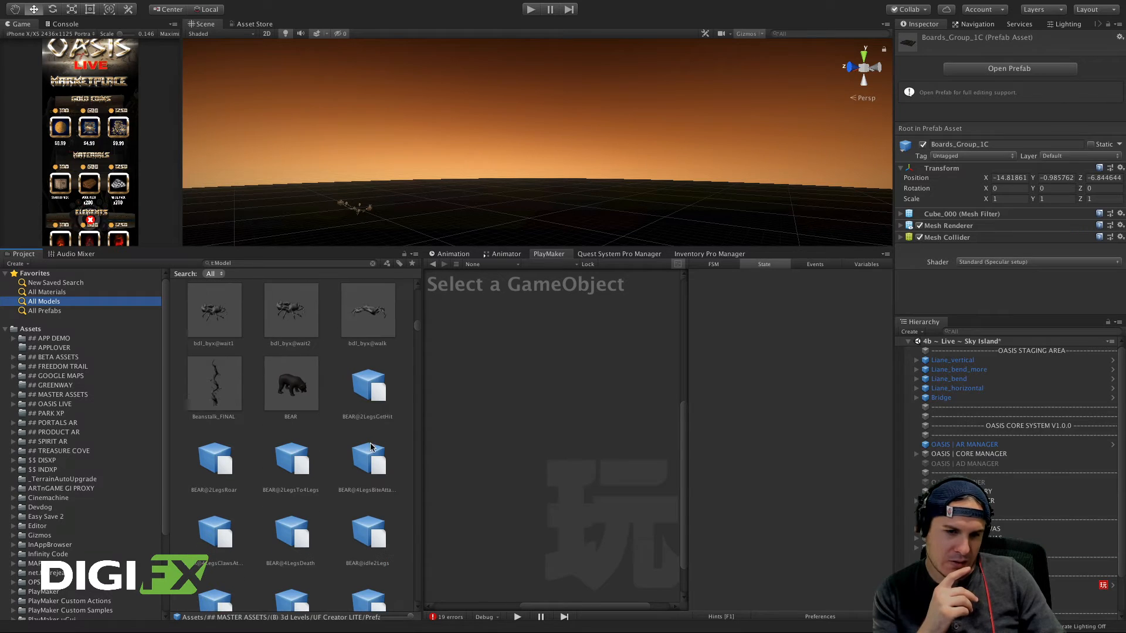
pyautogui.scroll(-3, 381, 329)
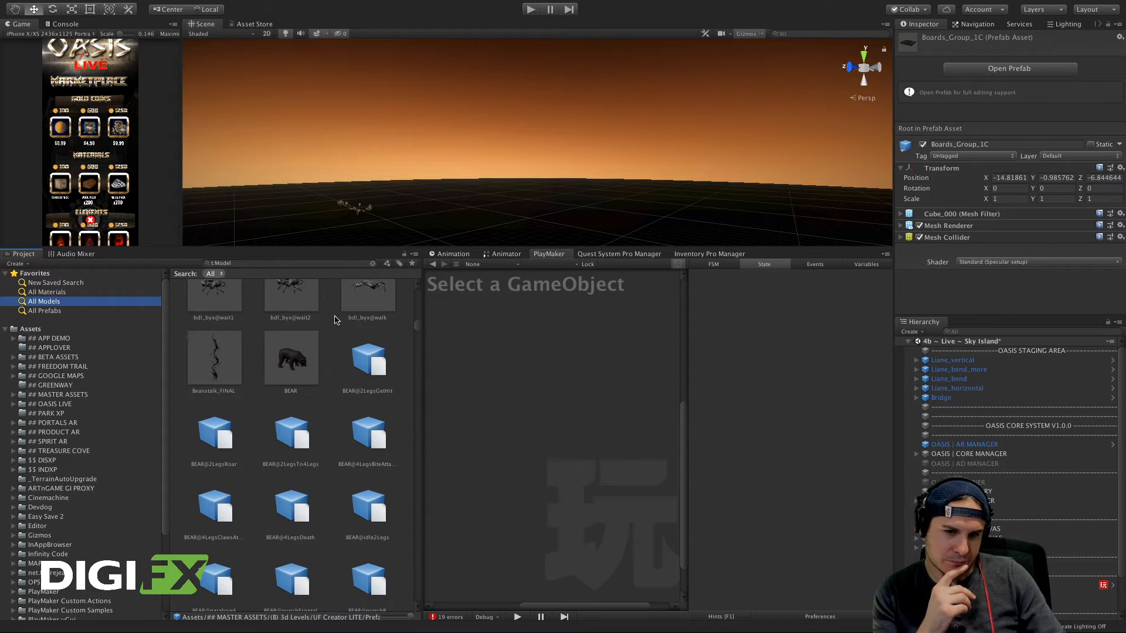
pyautogui.scroll(4, 358, 346)
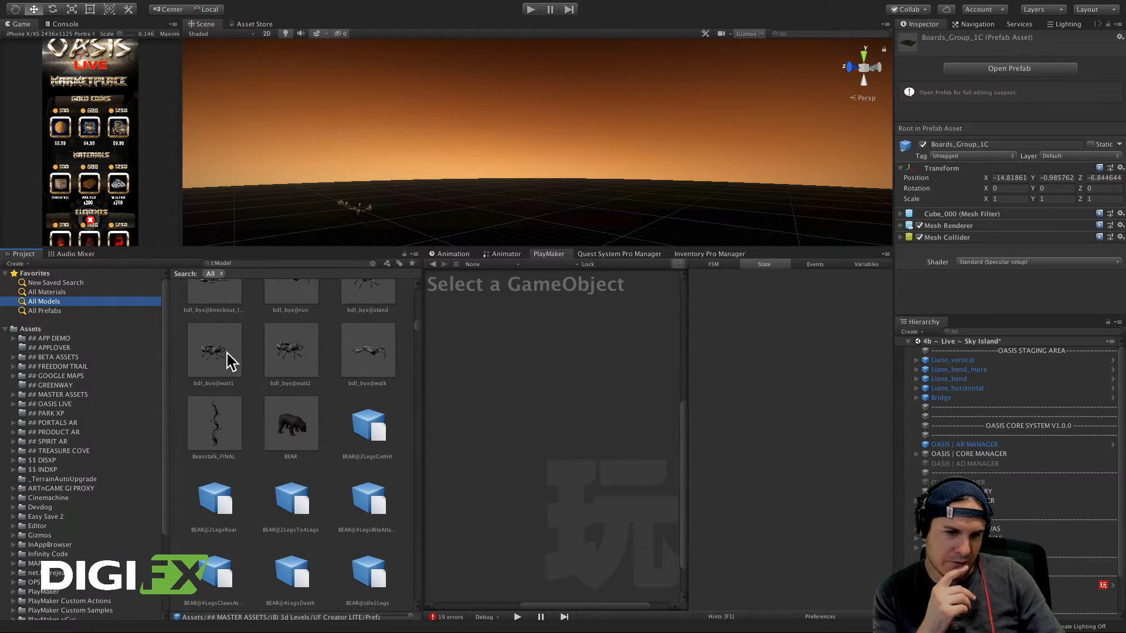
pyautogui.scroll(-10, 235, 363)
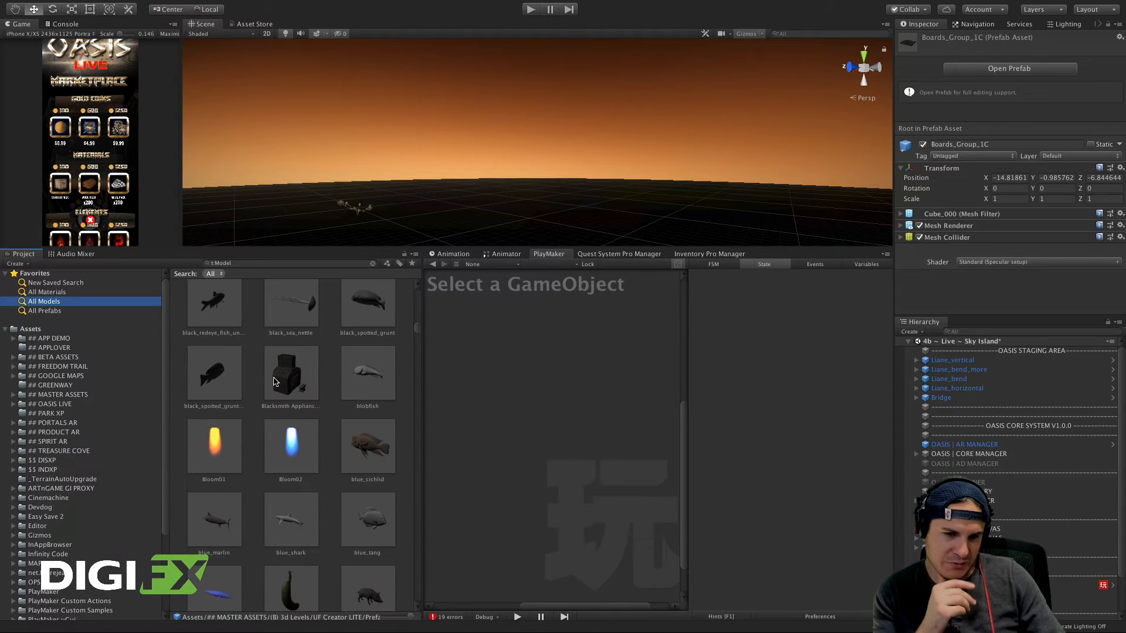
pyautogui.scroll(-3, 274, 382)
pyautogui.scroll(-10, 278, 380)
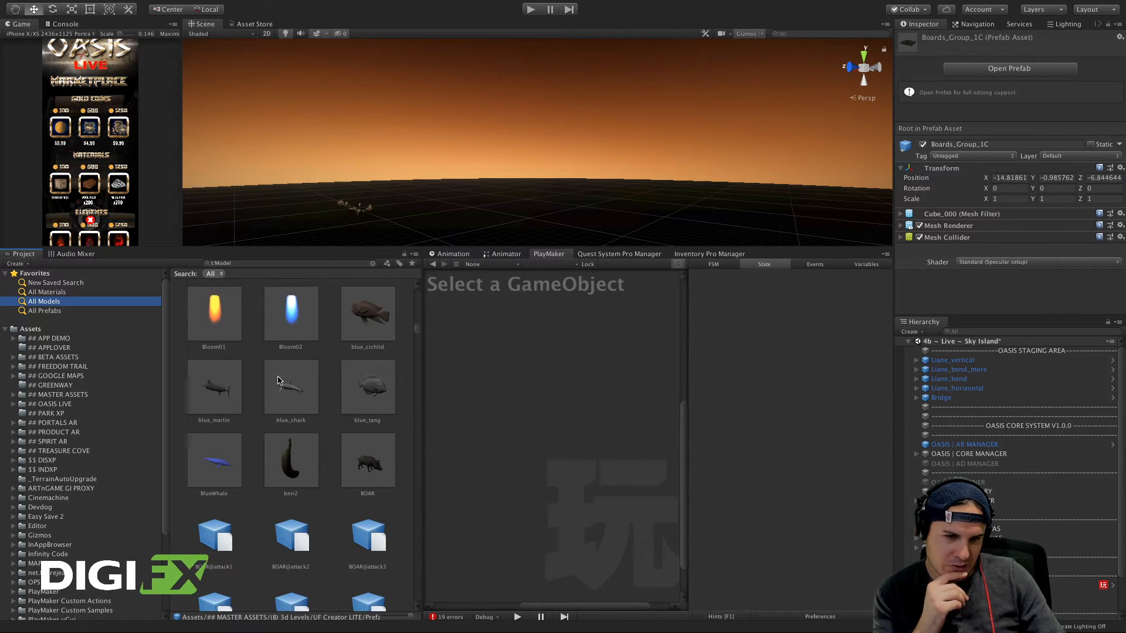
pyautogui.scroll(-2, 282, 380)
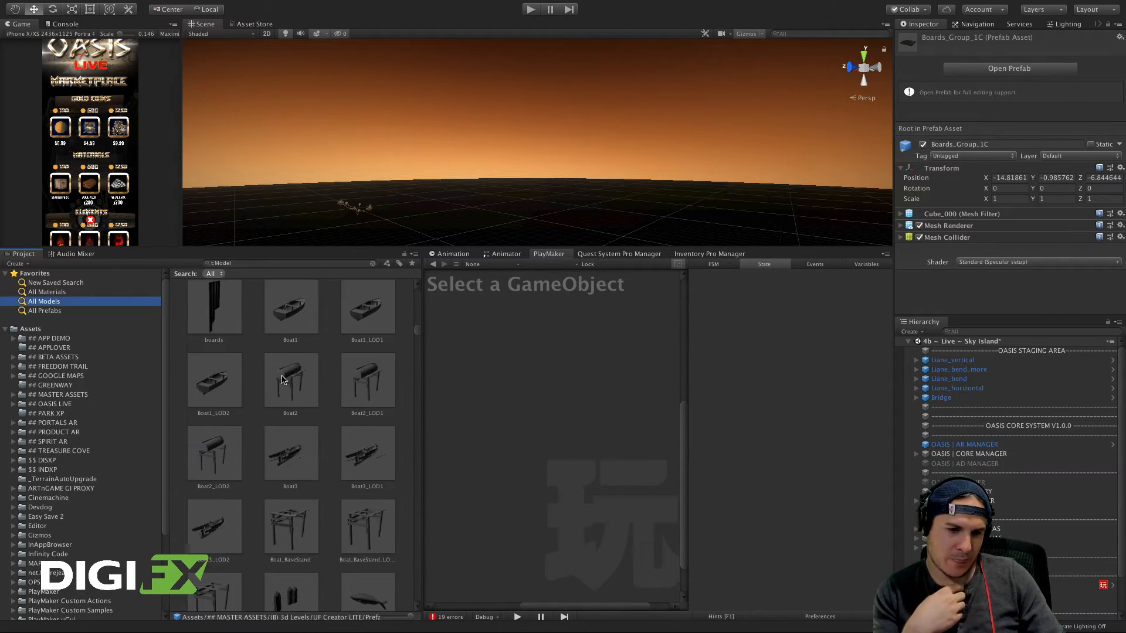
pyautogui.scroll(-10, 283, 380)
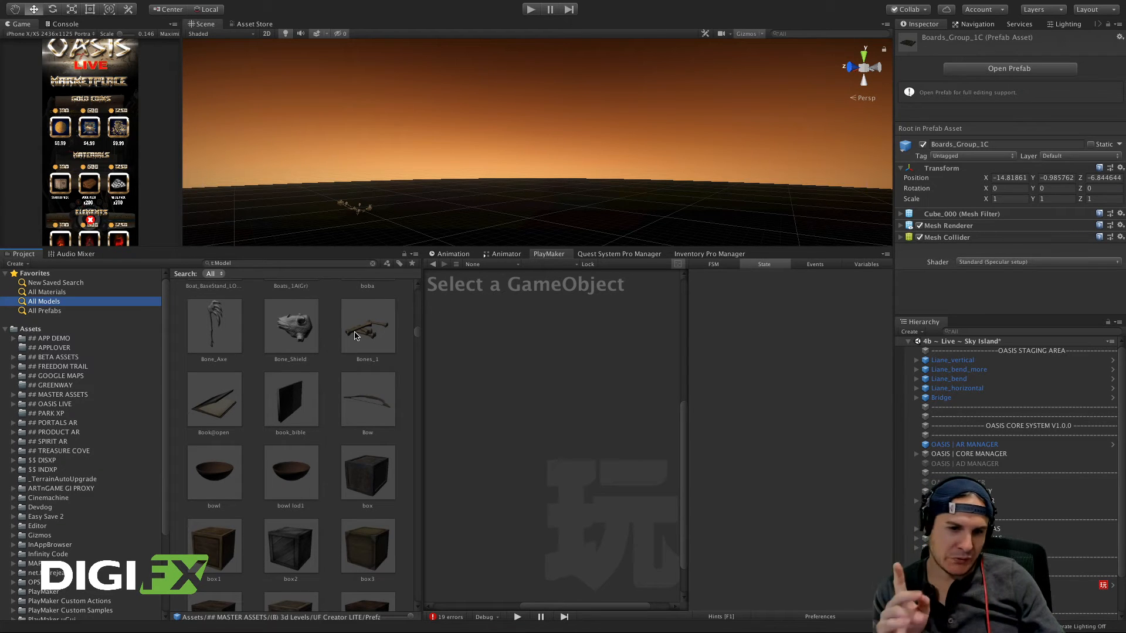
# Step: Try out the Bones_1 model in the scene and delete it from the OASIS STAGING AREA
pyautogui.moveTo(354, 336); pyautogui.dragTo(533, 167)
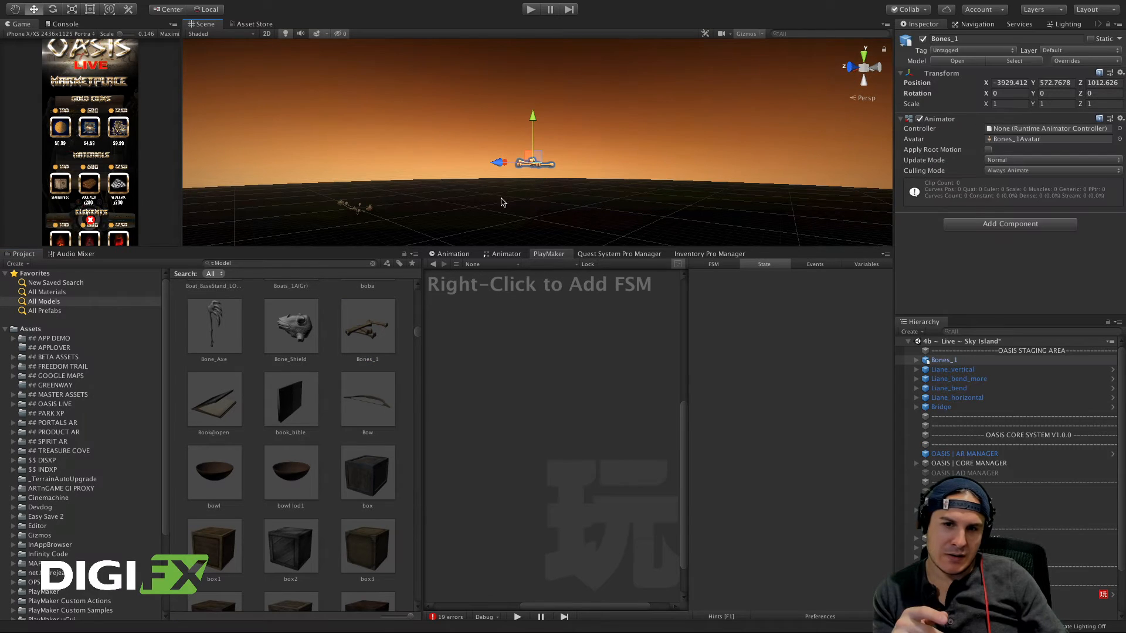
pyautogui.click(235, 262)
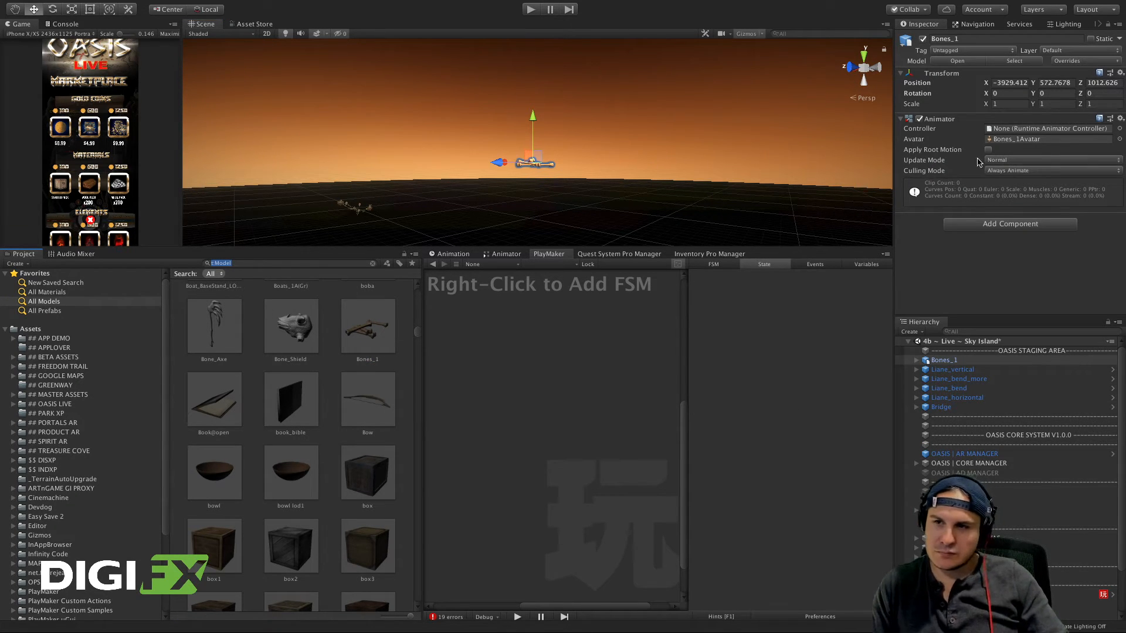
pyautogui.scroll(5, 484, 160)
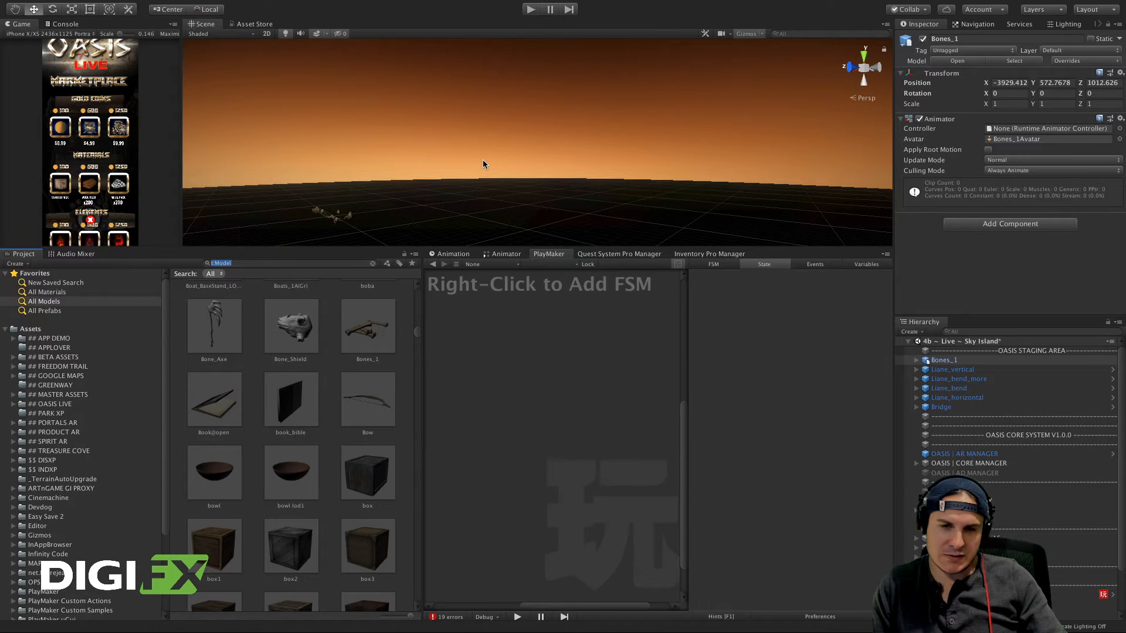
pyautogui.scroll(-8, 484, 162)
pyautogui.write('t')
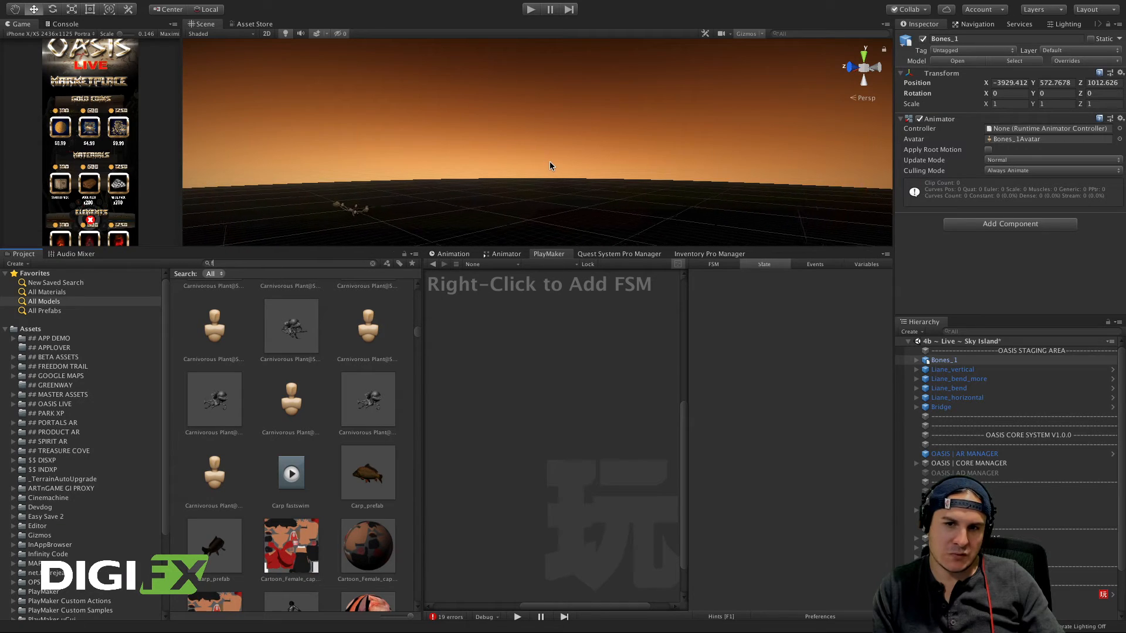
pyautogui.rightClick(939, 361)
pyautogui.click(964, 407)
# Step: Look through the project assets matching the search text "f" for usable props
pyautogui.scroll(-2, 404, 488)
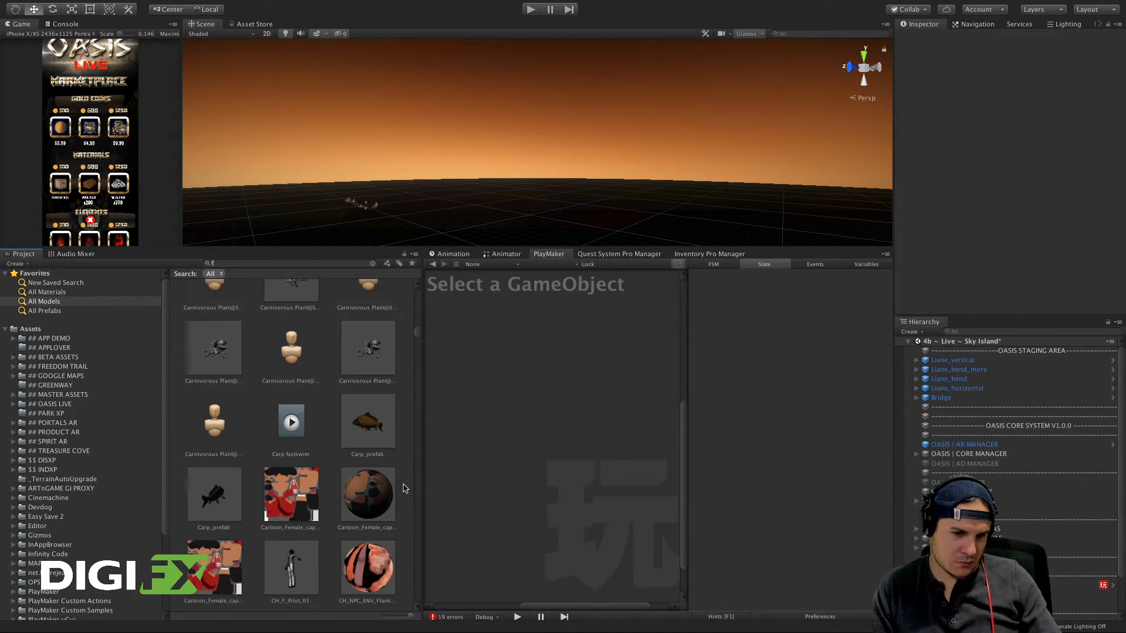
pyautogui.scroll(-10, 403, 488)
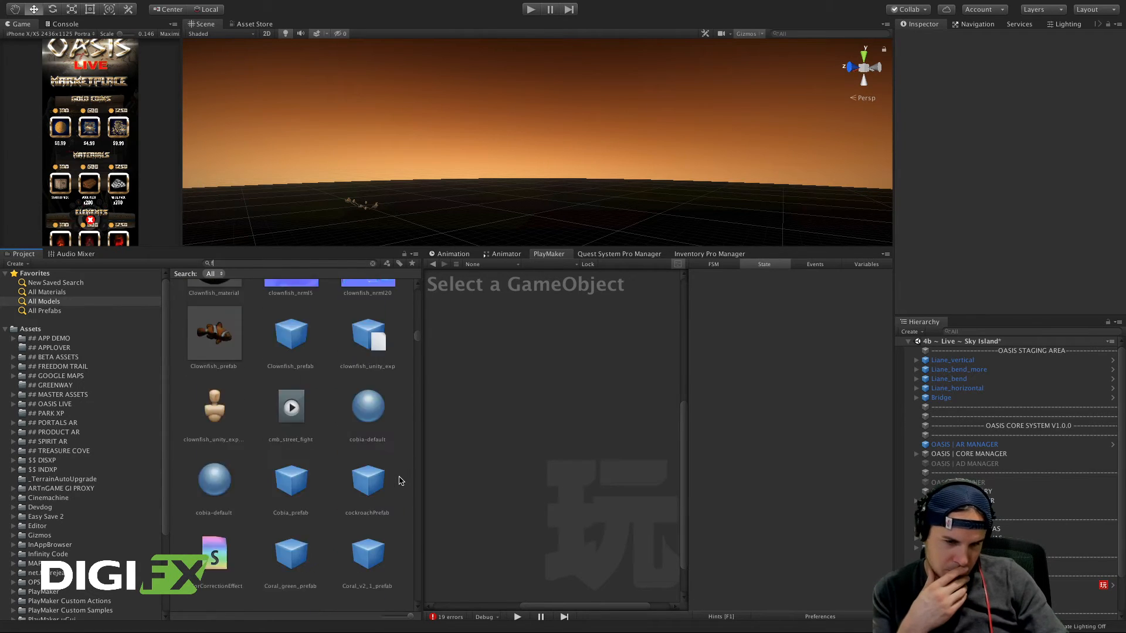
pyautogui.scroll(-5, 399, 480)
pyautogui.scroll(-5, 398, 482)
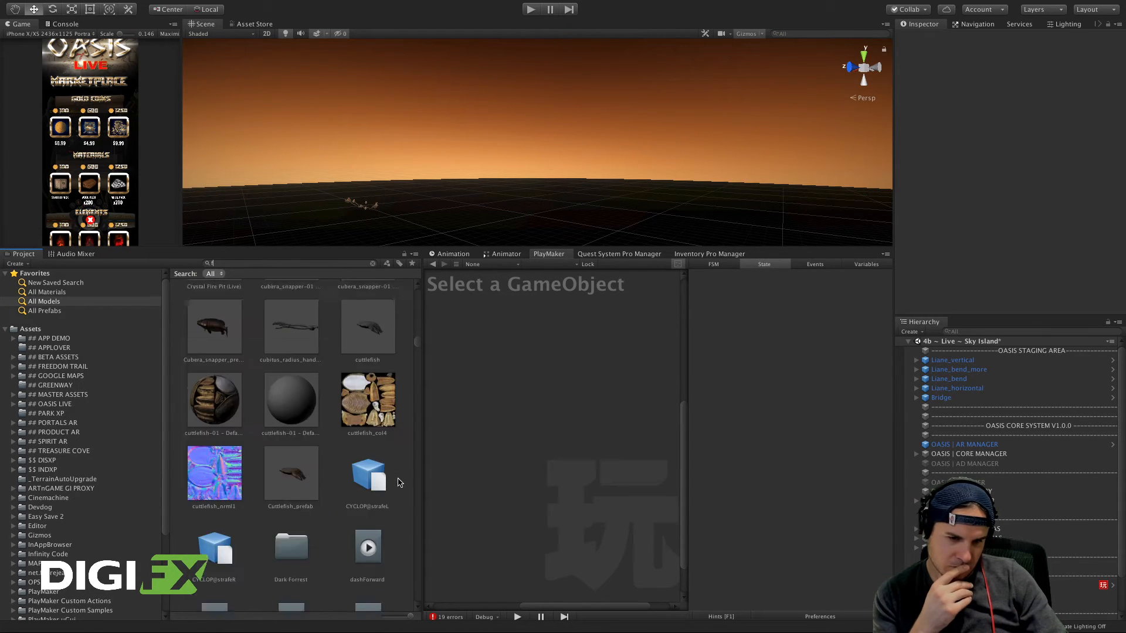
pyautogui.scroll(-5, 398, 482)
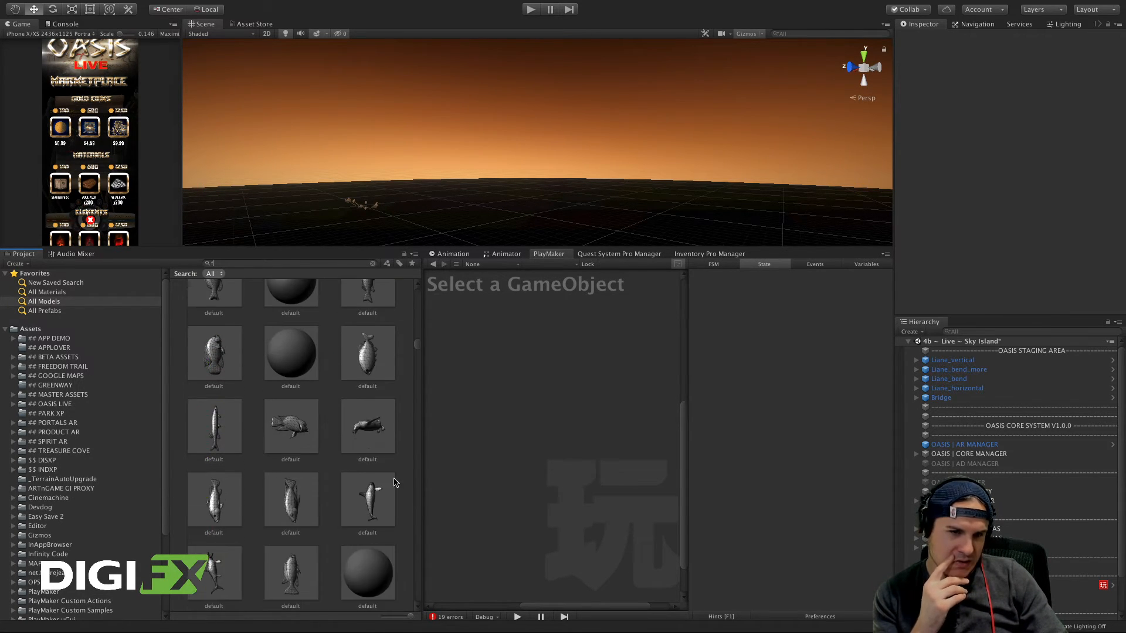
pyautogui.scroll(-2, 278, 485)
# Step: Return to the All Models favorite, look through its models from the end of the list backward, and select the Vertical_Vine model
pyautogui.click(27, 304)
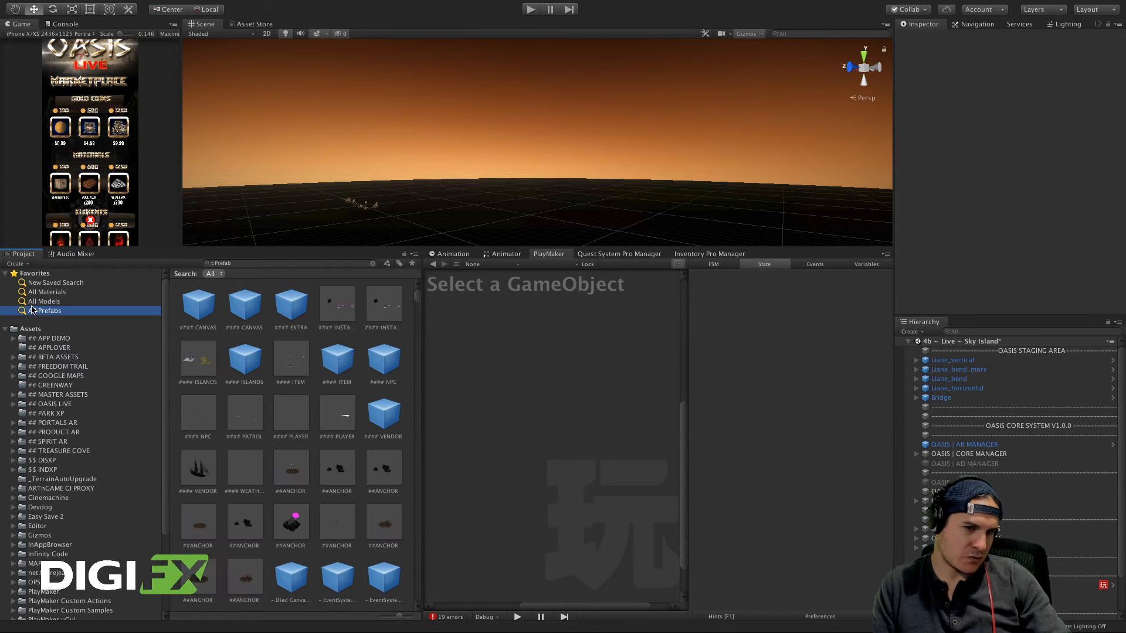
pyautogui.moveTo(417, 298); pyautogui.dragTo(417, 630)
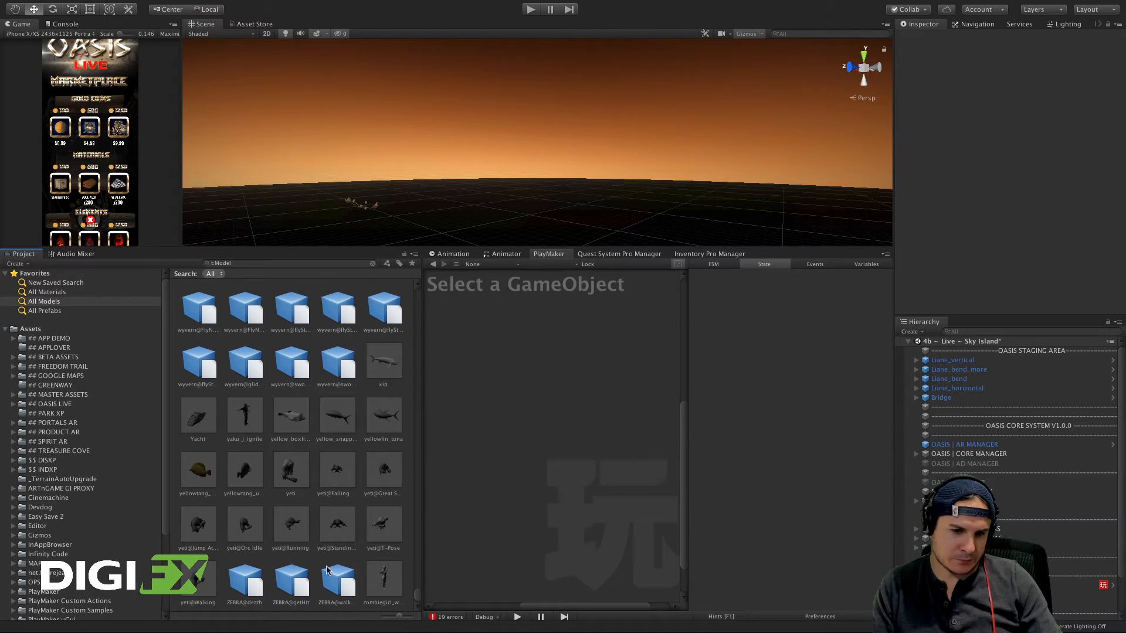
pyautogui.scroll(10, 327, 570)
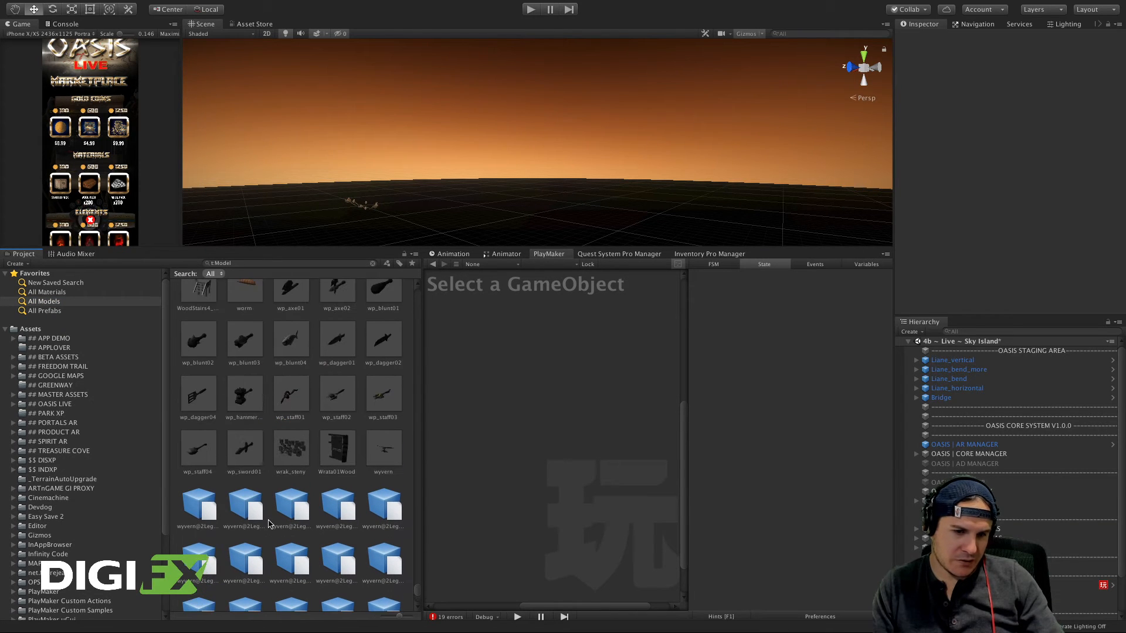
pyautogui.scroll(10, 309, 523)
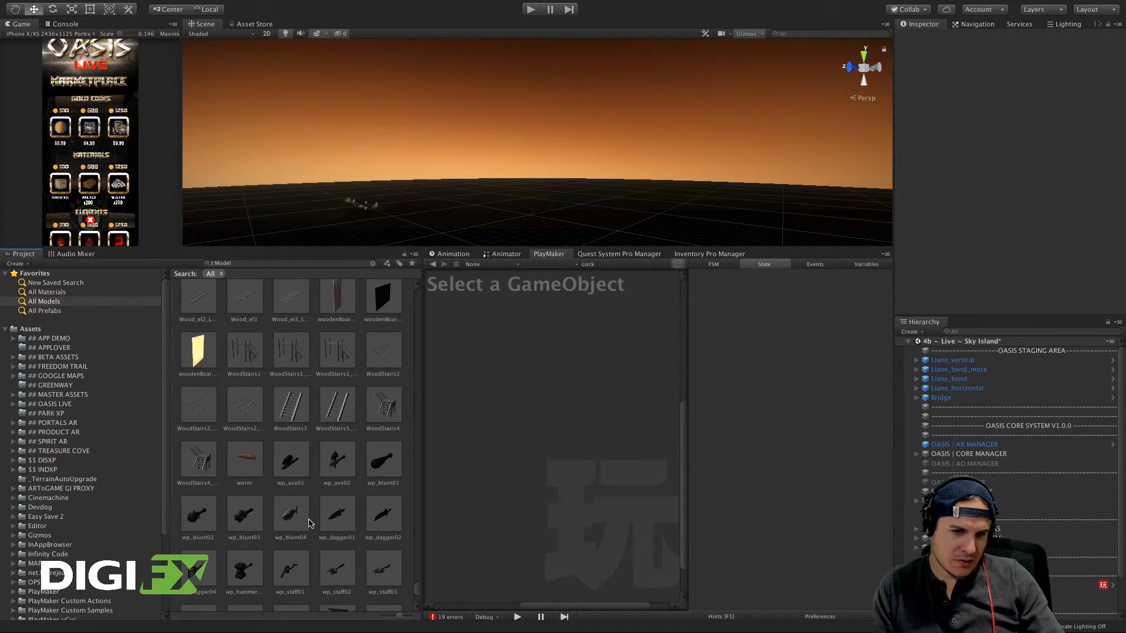
pyautogui.scroll(6, 308, 524)
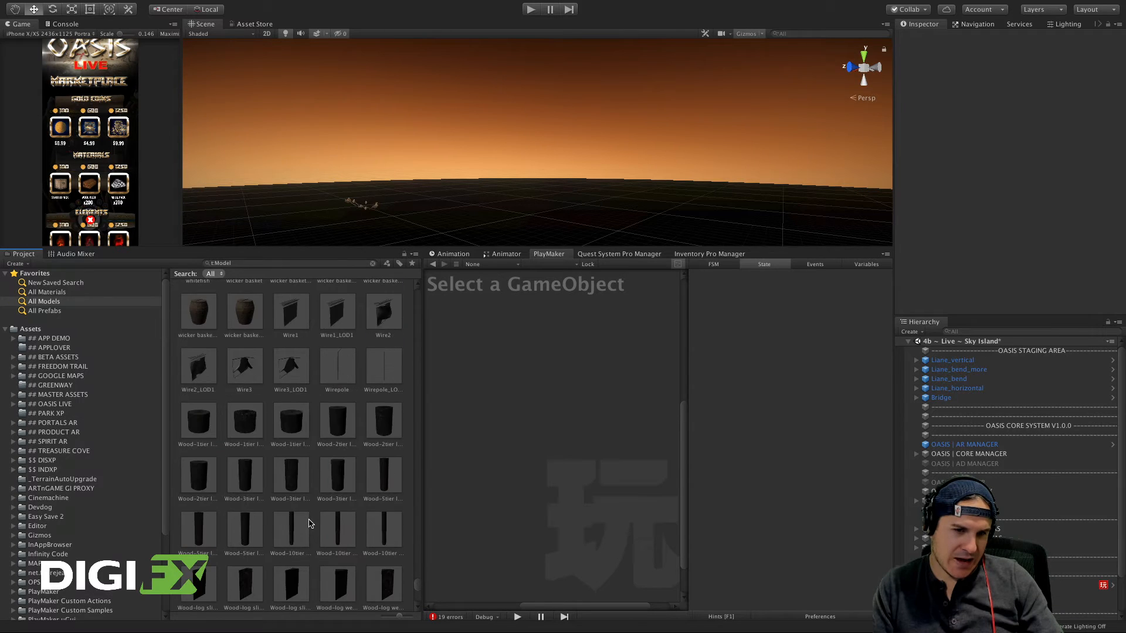
pyautogui.scroll(5, 269, 447)
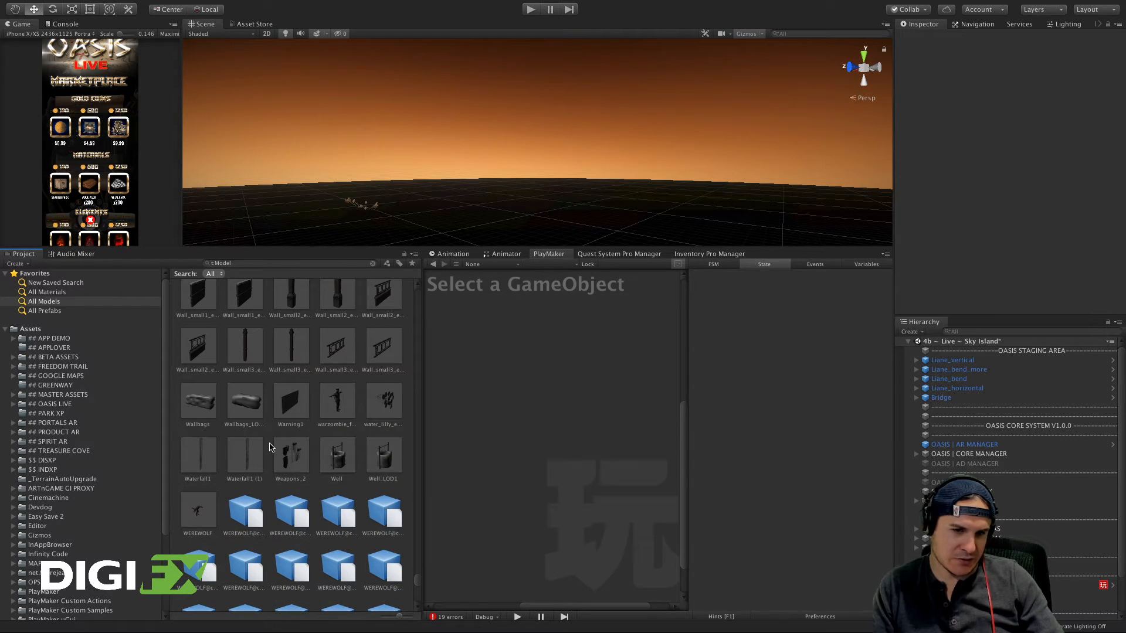
pyautogui.scroll(5, 269, 447)
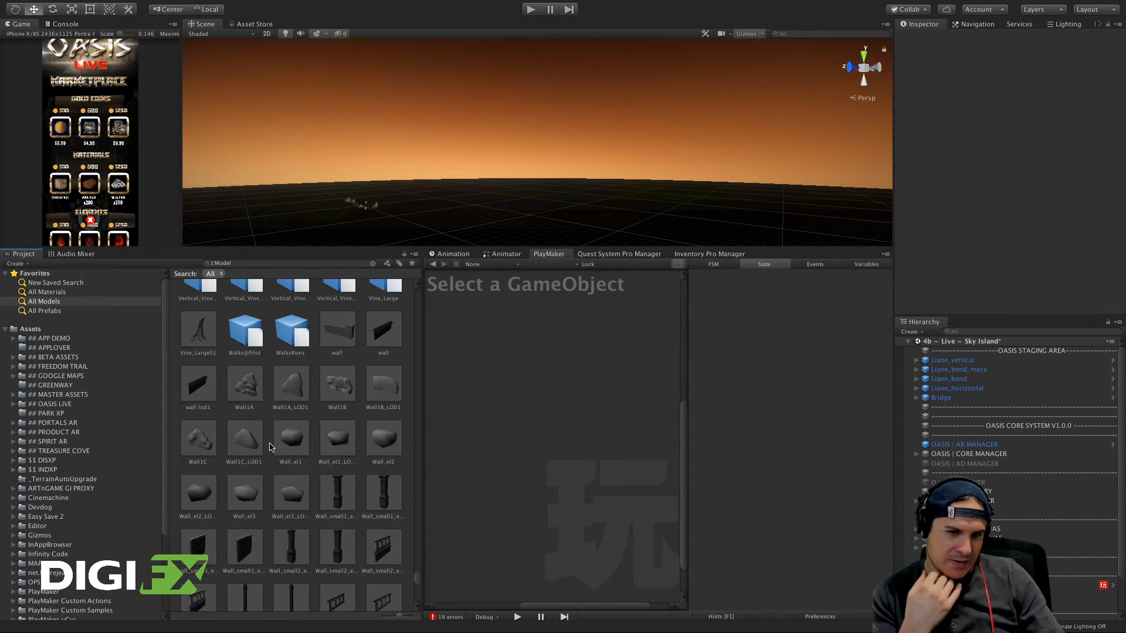
pyautogui.scroll(3, 269, 447)
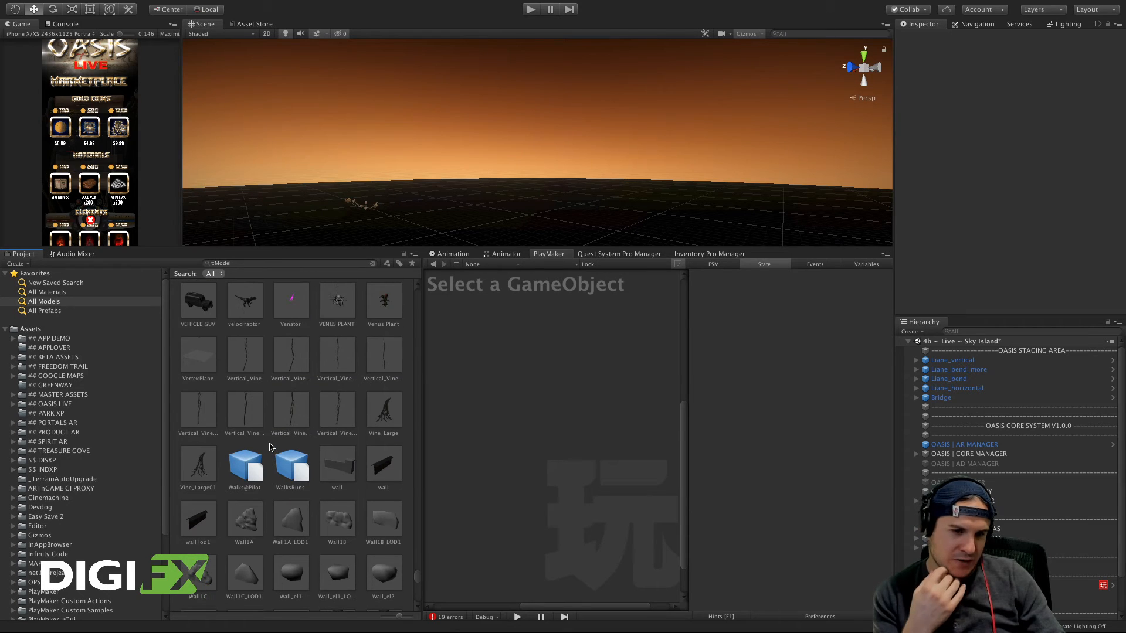
pyautogui.click(248, 363)
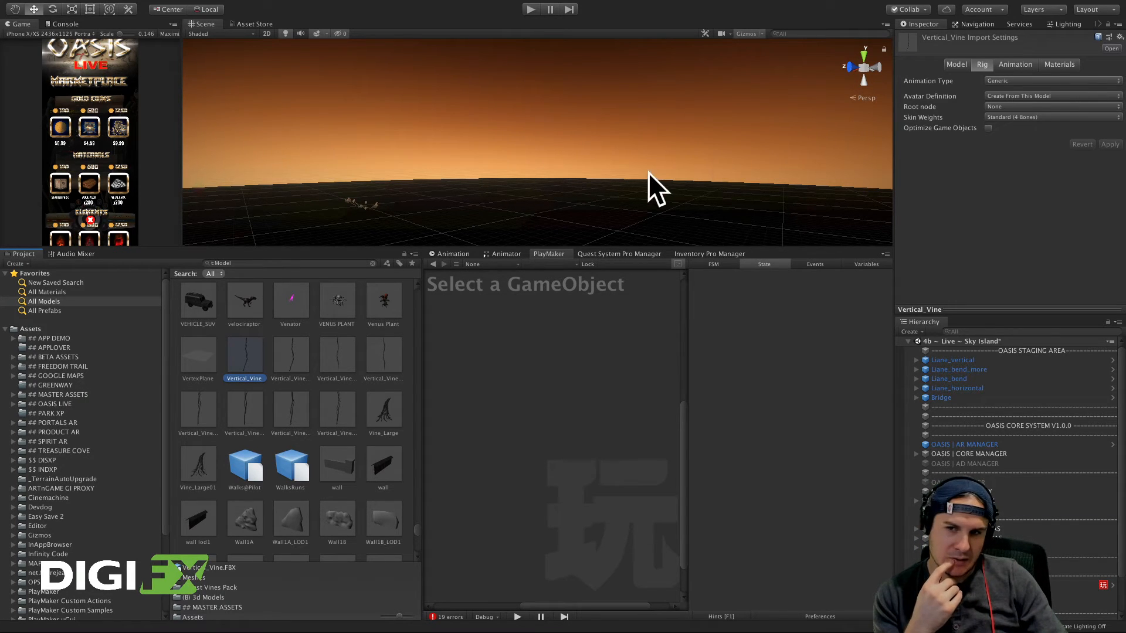
pyautogui.scroll(-5, 648, 172)
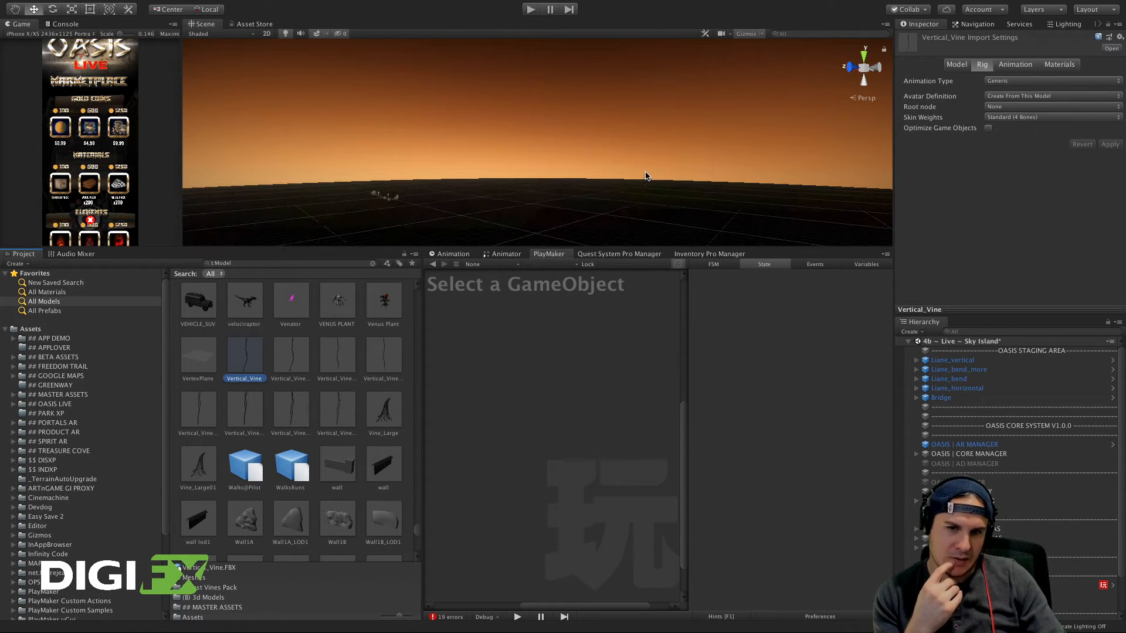
# Step: Frame the staged Bridge in the scene and deactivate the OASIS | SCENE OBJECTS object
pyautogui.click(941, 397)
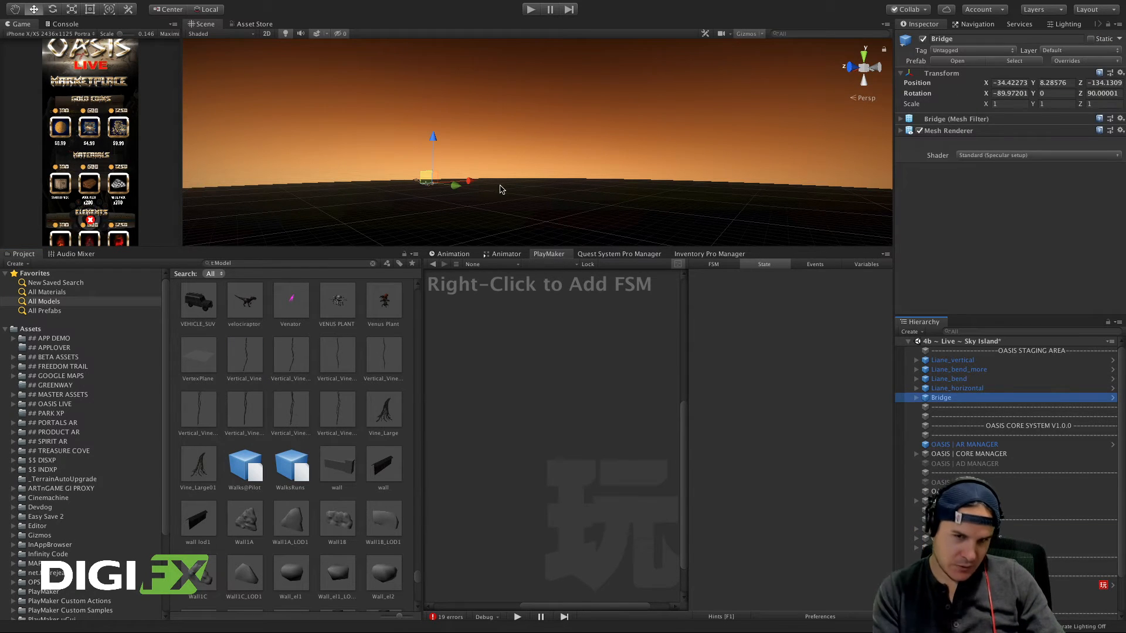
pyautogui.press('f')
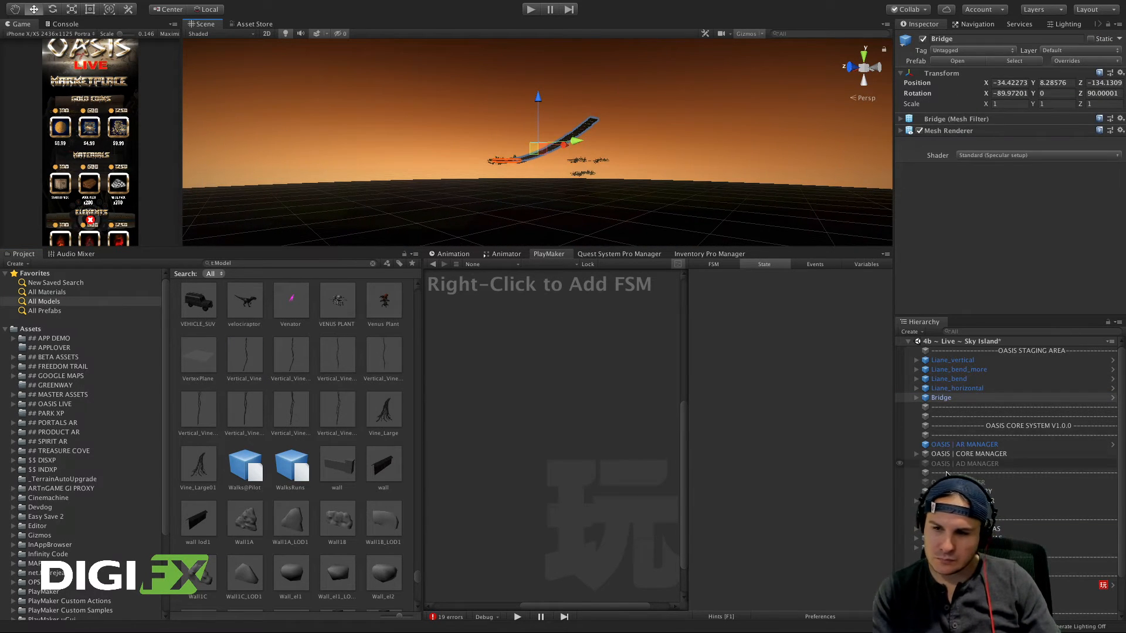
pyautogui.scroll(-3, 946, 474)
pyautogui.click(965, 504)
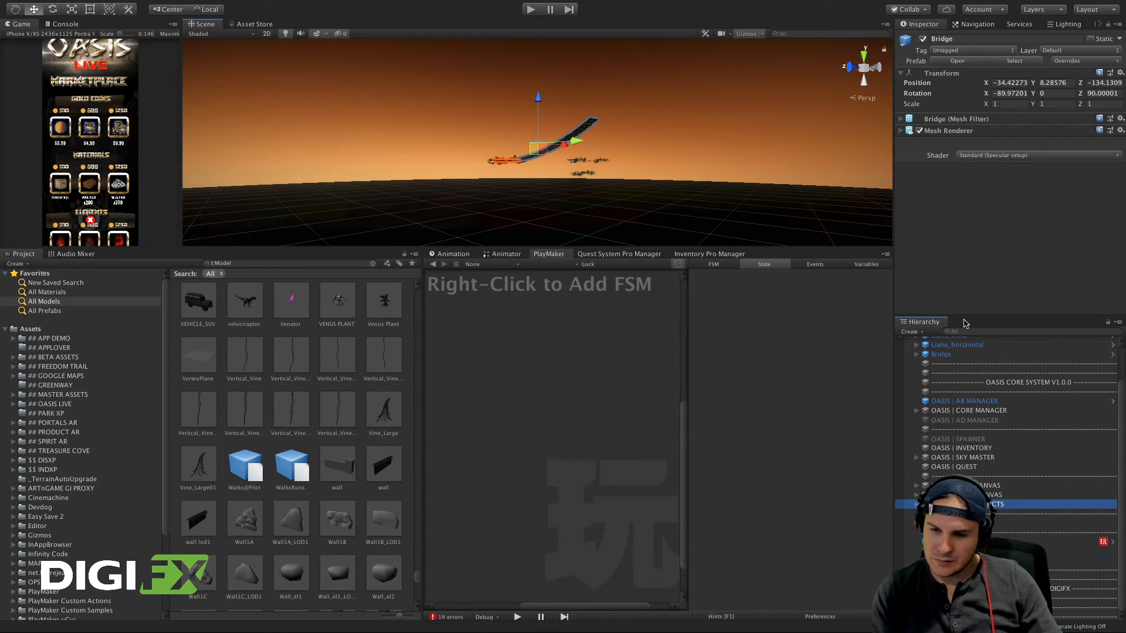
pyautogui.click(922, 39)
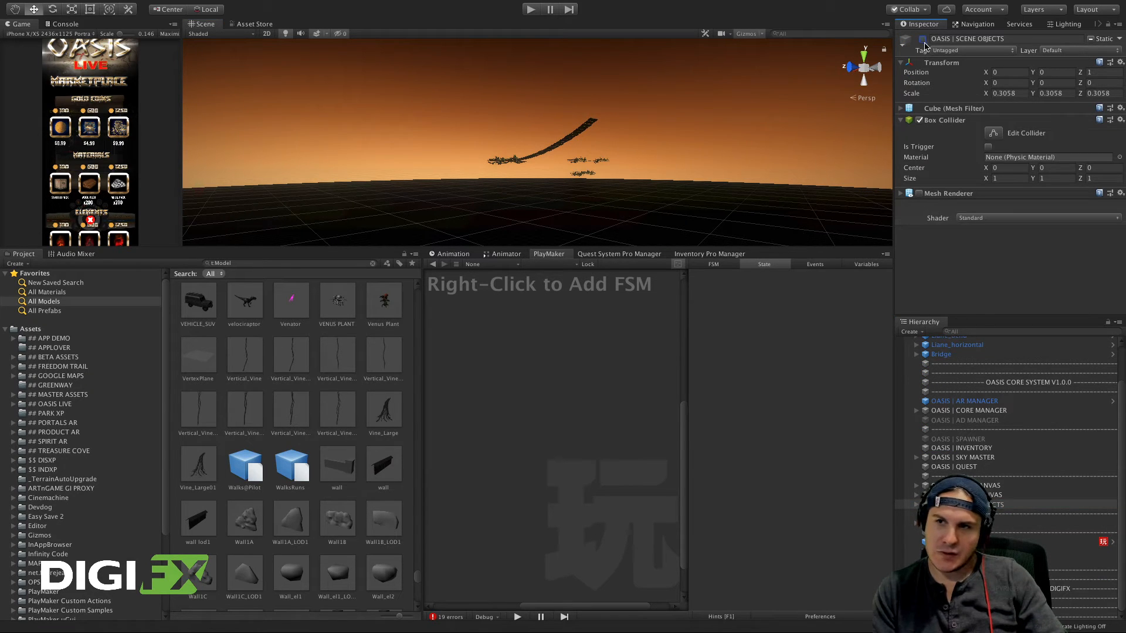
# Step: Enlarge the Scene view and inspect the staged vines and bridge from several angles
pyautogui.scroll(5, 524, 186)
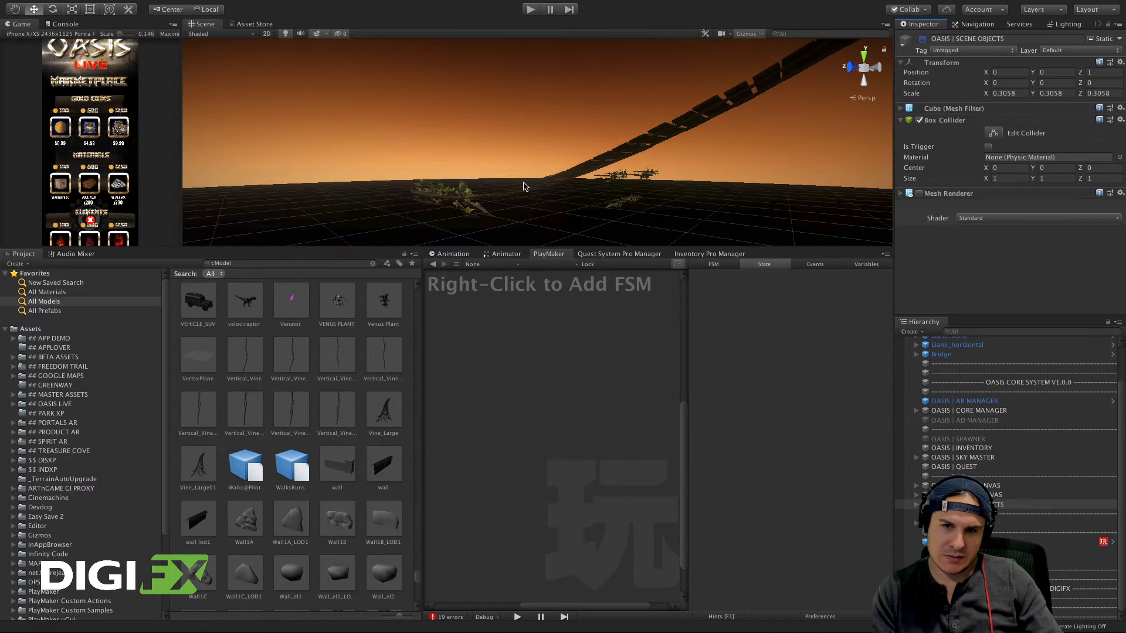
pyautogui.scroll(-4, 524, 187)
pyautogui.keyDown('alt'); pyautogui.moveTo(523, 186); pyautogui.dragTo(401, 96); pyautogui.keyUp('alt')
pyautogui.keyDown('alt'); pyautogui.moveTo(494, 152); pyautogui.dragTo(412, 416); pyautogui.keyUp('alt')
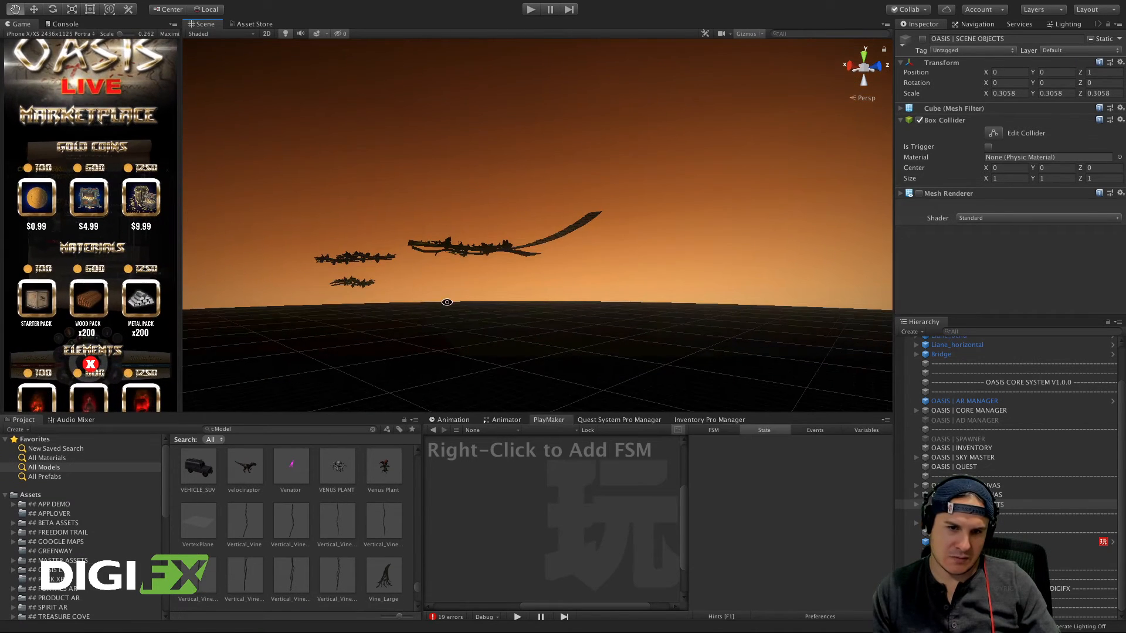
pyautogui.keyDown('alt'); pyautogui.moveTo(447, 304); pyautogui.dragTo(657, 293); pyautogui.keyUp('alt')
pyautogui.keyDown('alt'); pyautogui.moveTo(527, 250); pyautogui.dragTo(623, 286); pyautogui.keyUp('alt')
pyautogui.scroll(3, 537, 331)
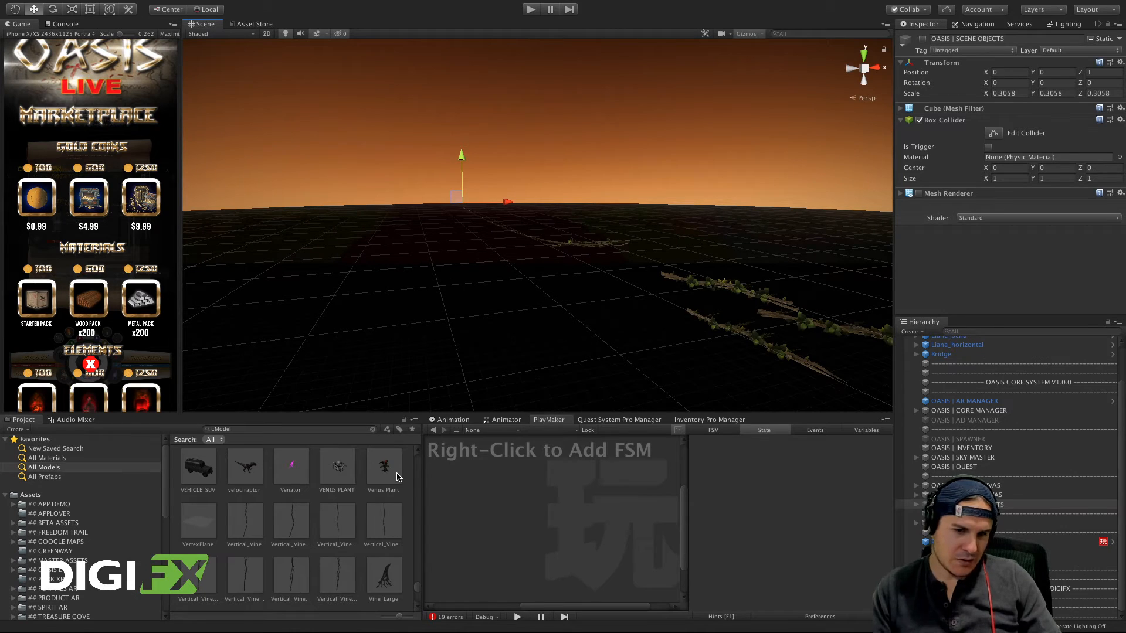
# Step: Place the Venus Plant model in the scene and frame it
pyautogui.scroll(1, 387, 475)
pyautogui.moveTo(474, 232); pyautogui.dragTo(719, 249)
pyautogui.press('f')
pyautogui.click(624, 146)
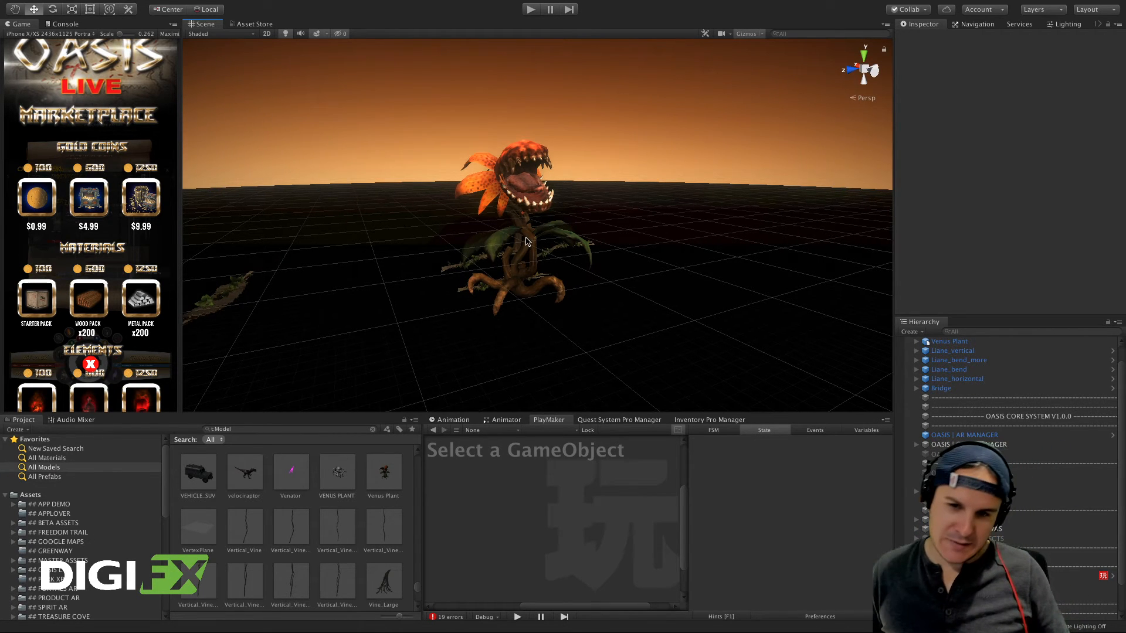
# Step: Examine the Venus Plant up close and from different angles, and glance at the vine and wall models listed after it
pyautogui.keyDown('alt'); pyautogui.moveTo(526, 241); pyautogui.dragTo(551, 280); pyautogui.keyUp('alt')
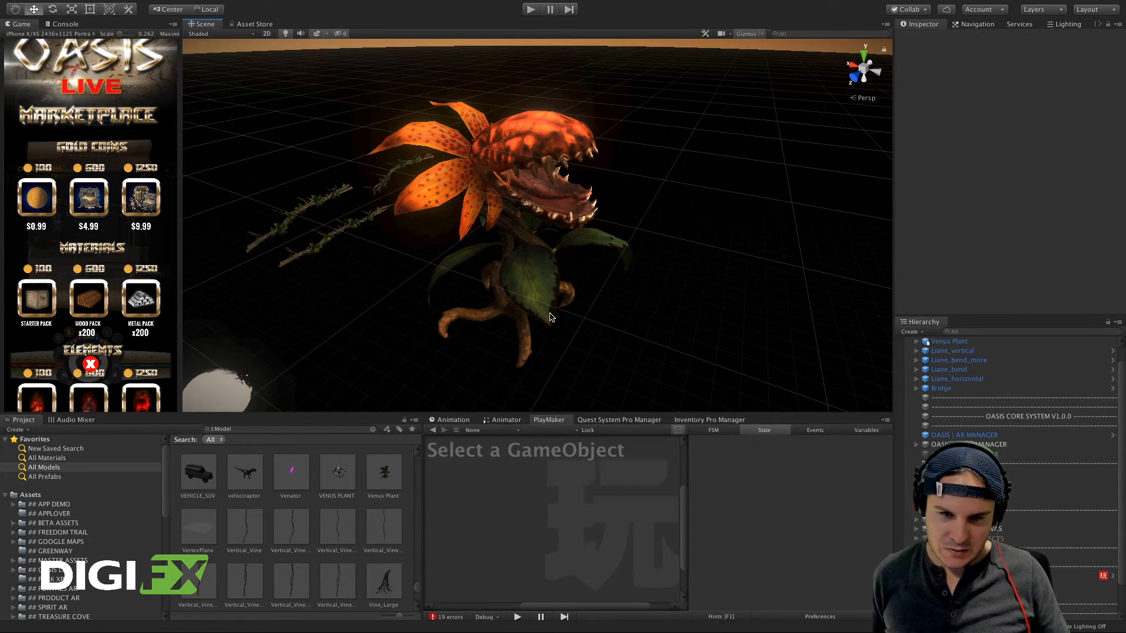
pyautogui.scroll(10, 574, 318)
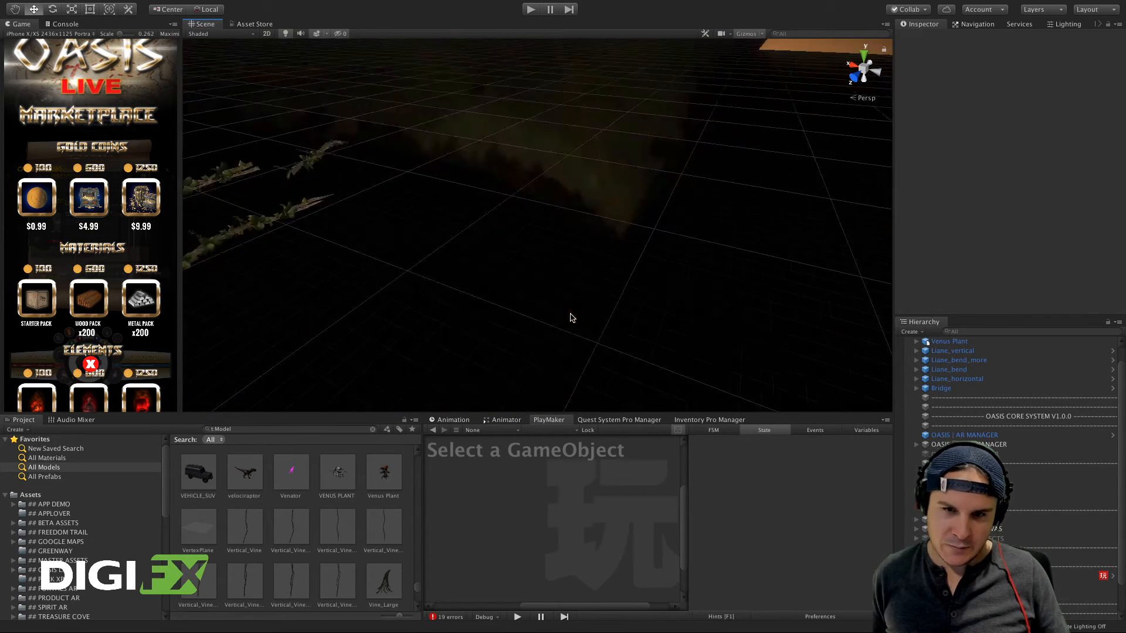
pyautogui.scroll(-10, 574, 318)
pyautogui.keyDown('alt'); pyautogui.moveTo(574, 313); pyautogui.dragTo(570, 205); pyautogui.keyUp('alt')
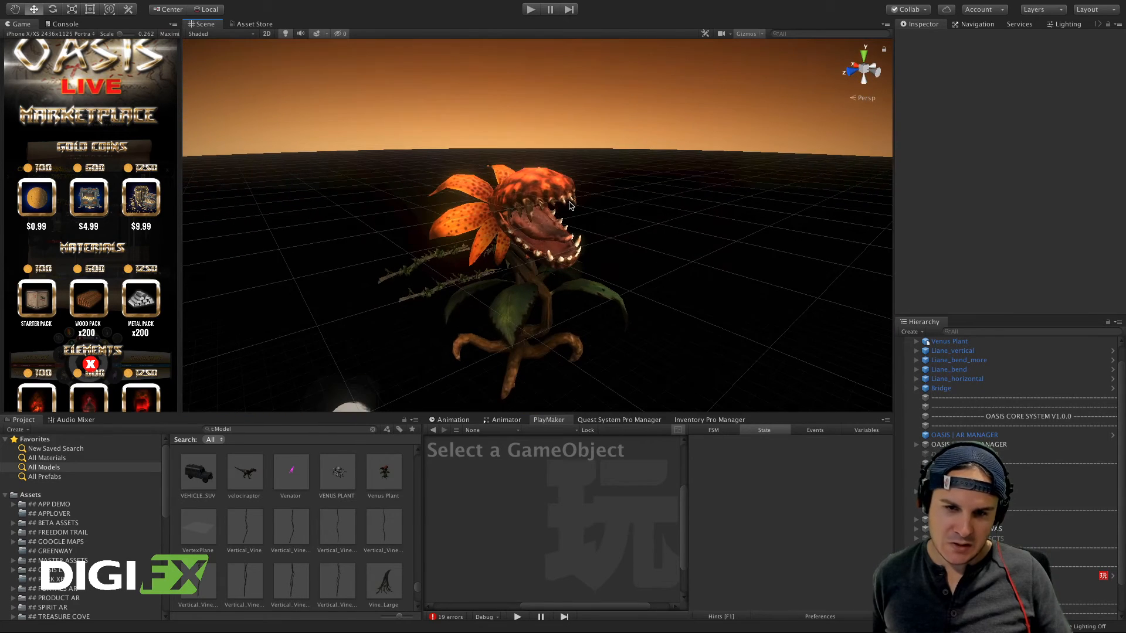
pyautogui.scroll(-5, 535, 326)
pyautogui.keyDown('alt'); pyautogui.moveTo(554, 321); pyautogui.dragTo(503, 307); pyautogui.keyUp('alt')
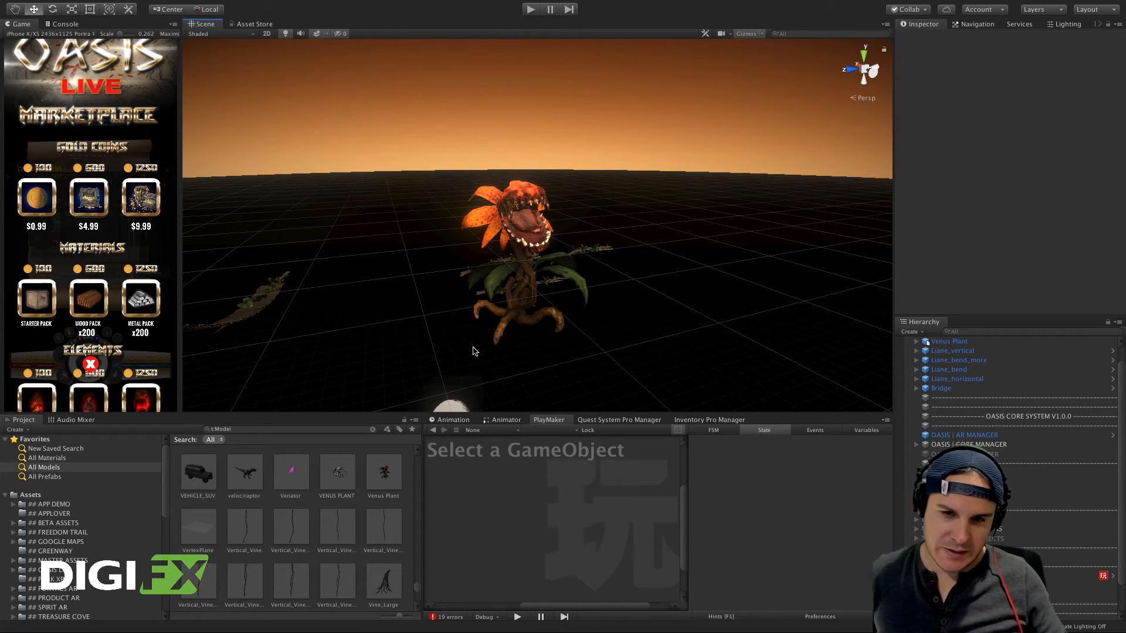
pyautogui.scroll(-3, 355, 533)
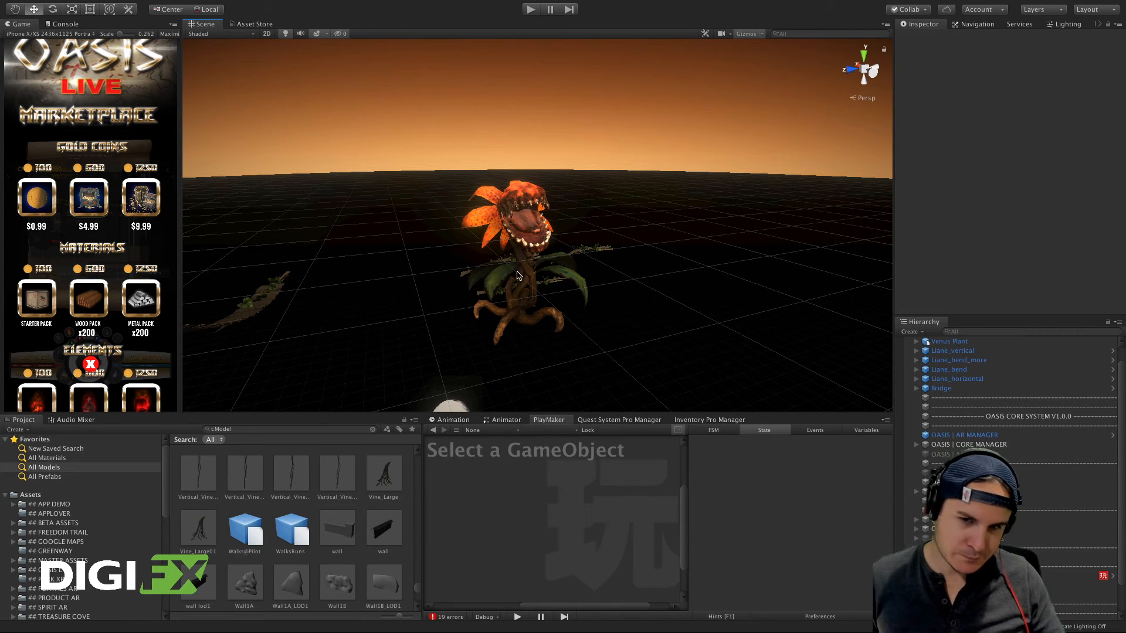
pyautogui.scroll(-3, 518, 276)
pyautogui.scroll(5, 519, 275)
pyautogui.keyDown('alt'); pyautogui.moveTo(555, 266); pyautogui.dragTo(501, 269); pyautogui.keyUp('alt')
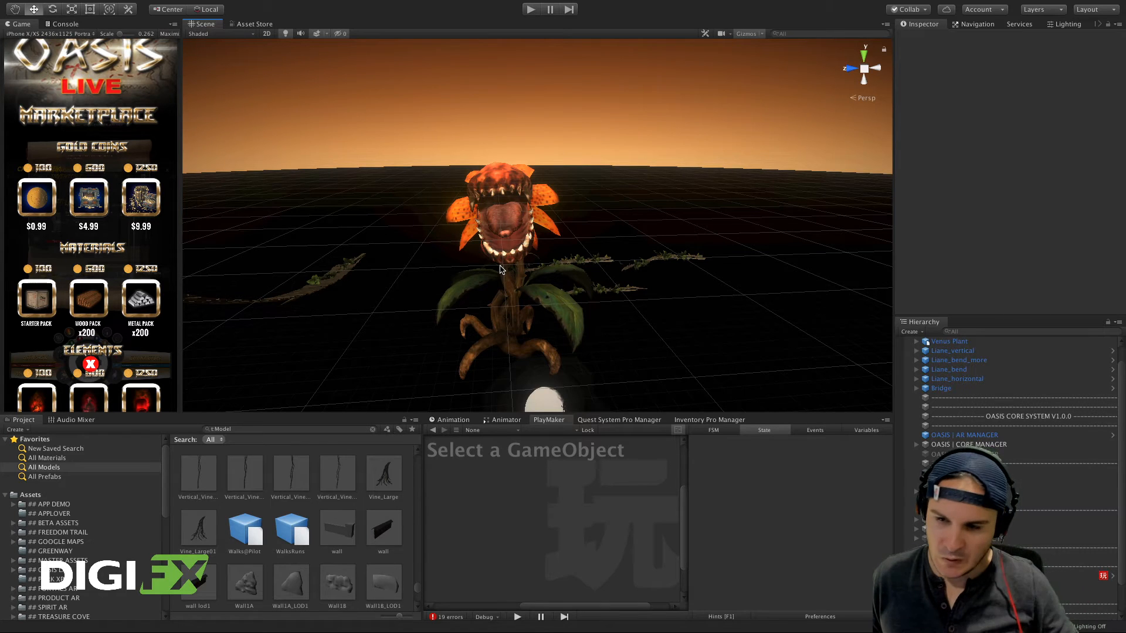
# Step: Delete the Venus Plant from the OASIS STAGING AREA
pyautogui.scroll(2, 1008, 446)
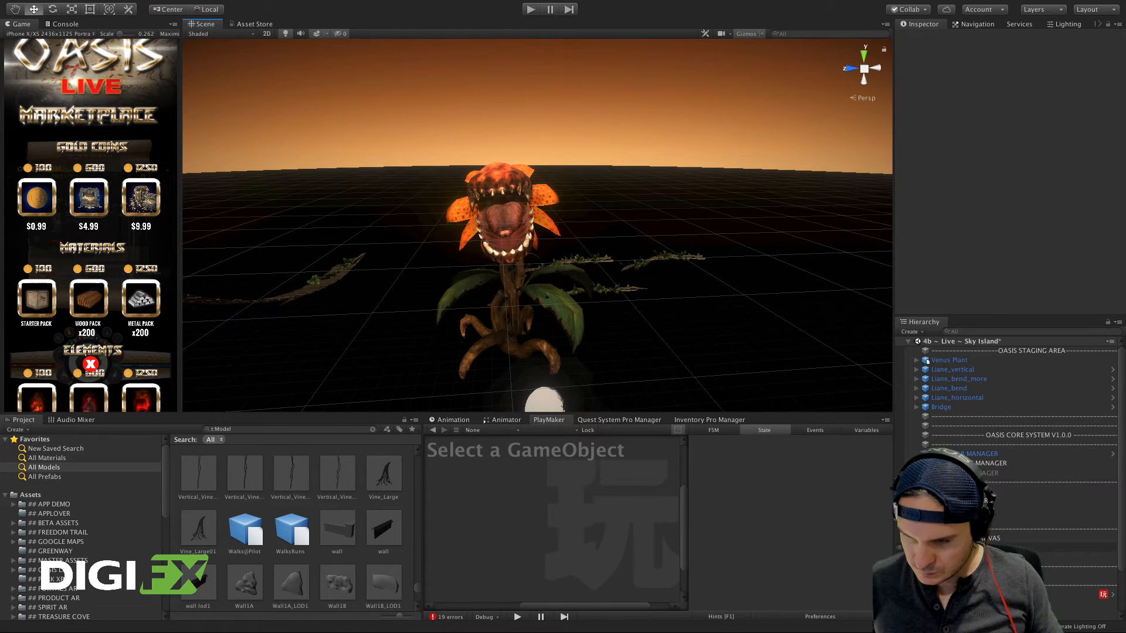
pyautogui.click(949, 360)
pyautogui.rightClick(939, 361)
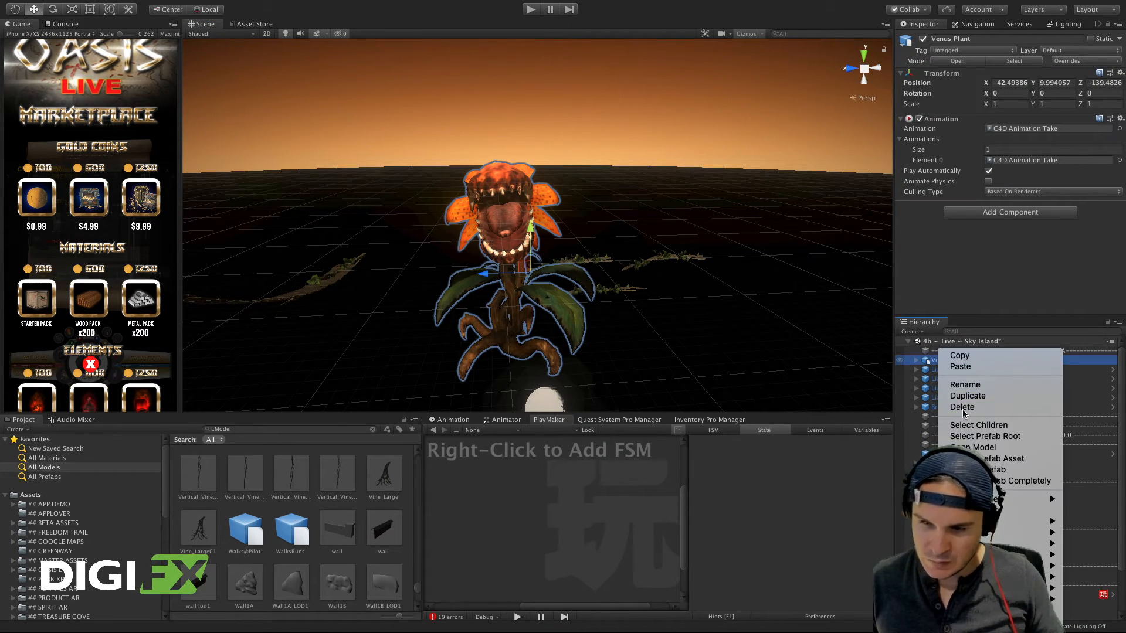
pyautogui.click(962, 407)
# Step: Look through the All Models results from the wall models on to the wyvern models, and back up to the Posag statue models
pyautogui.scroll(-5, 298, 589)
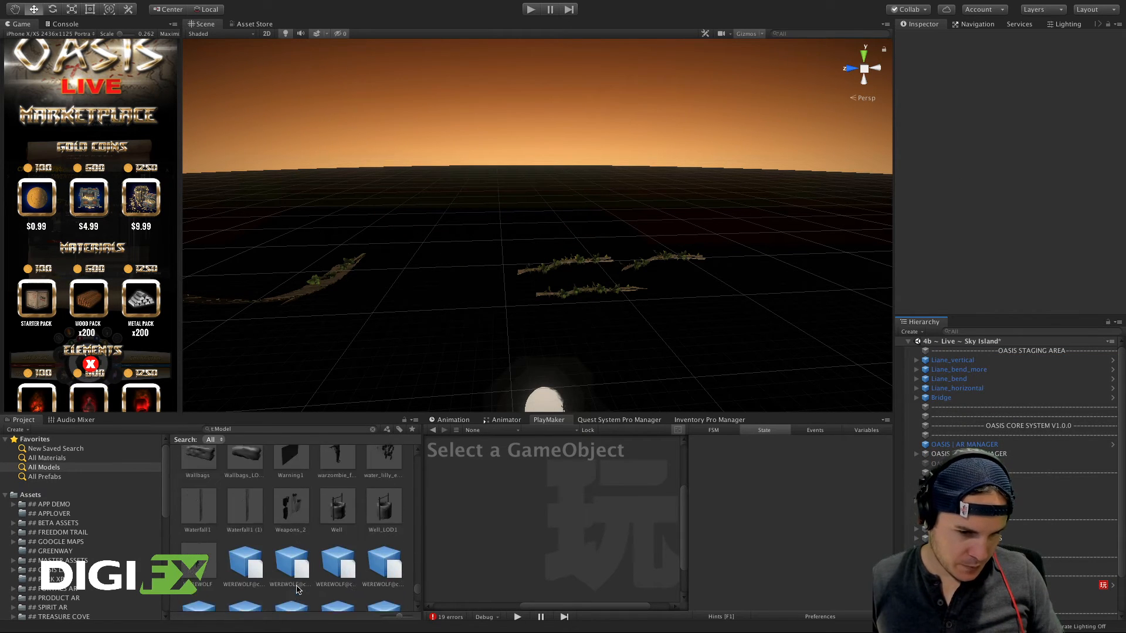
pyautogui.scroll(-6, 297, 590)
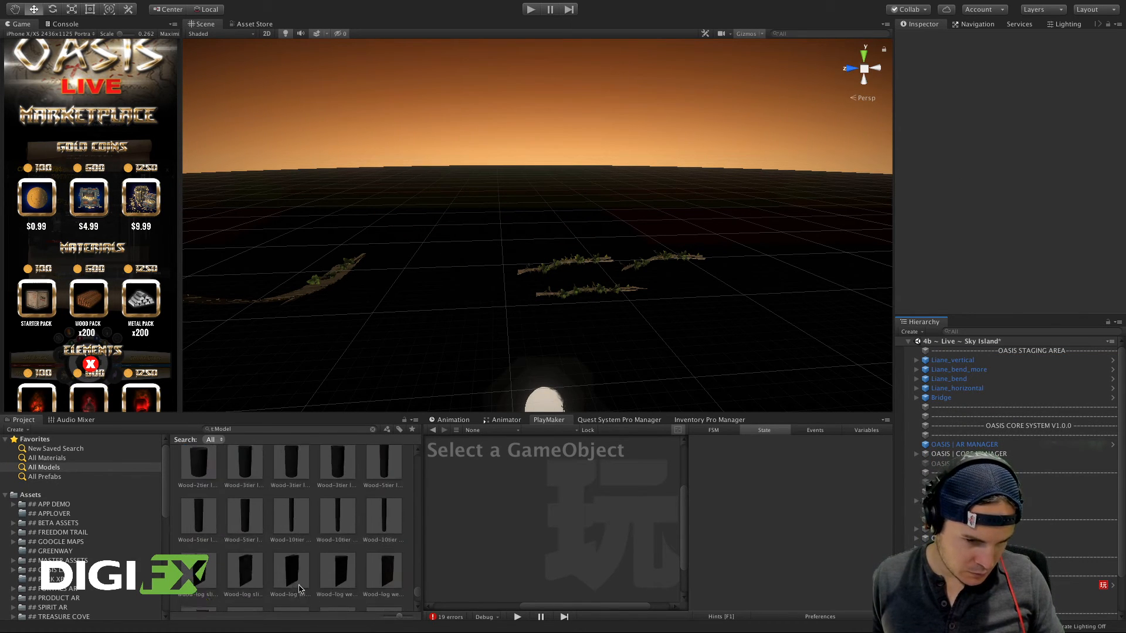
pyautogui.scroll(-6, 299, 589)
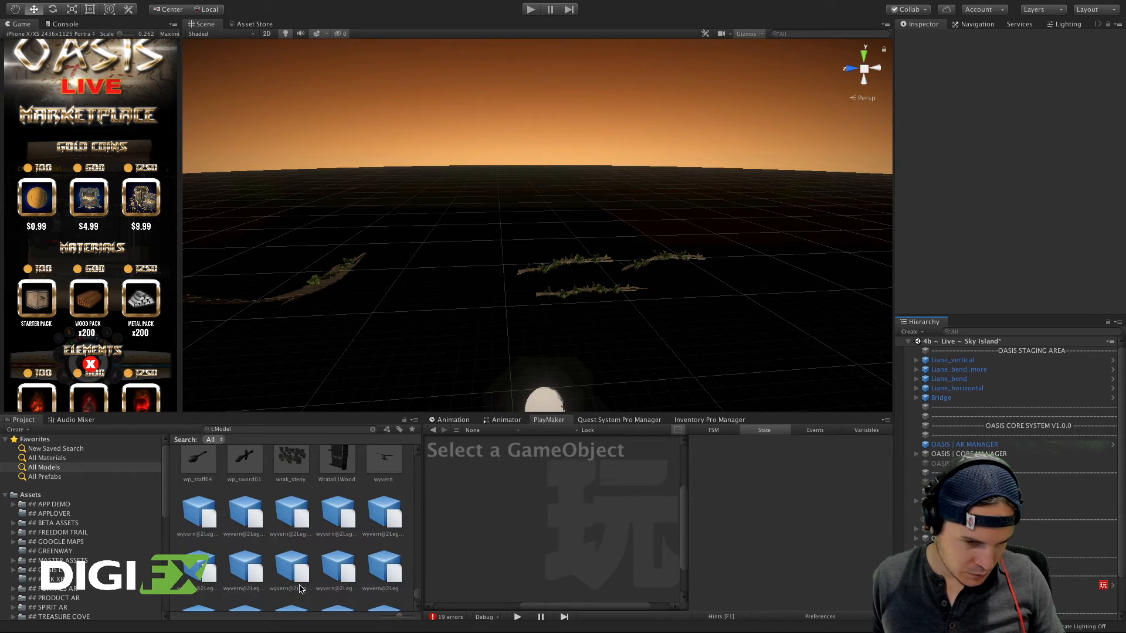
pyautogui.scroll(2, 299, 589)
pyautogui.scroll(5, 299, 589)
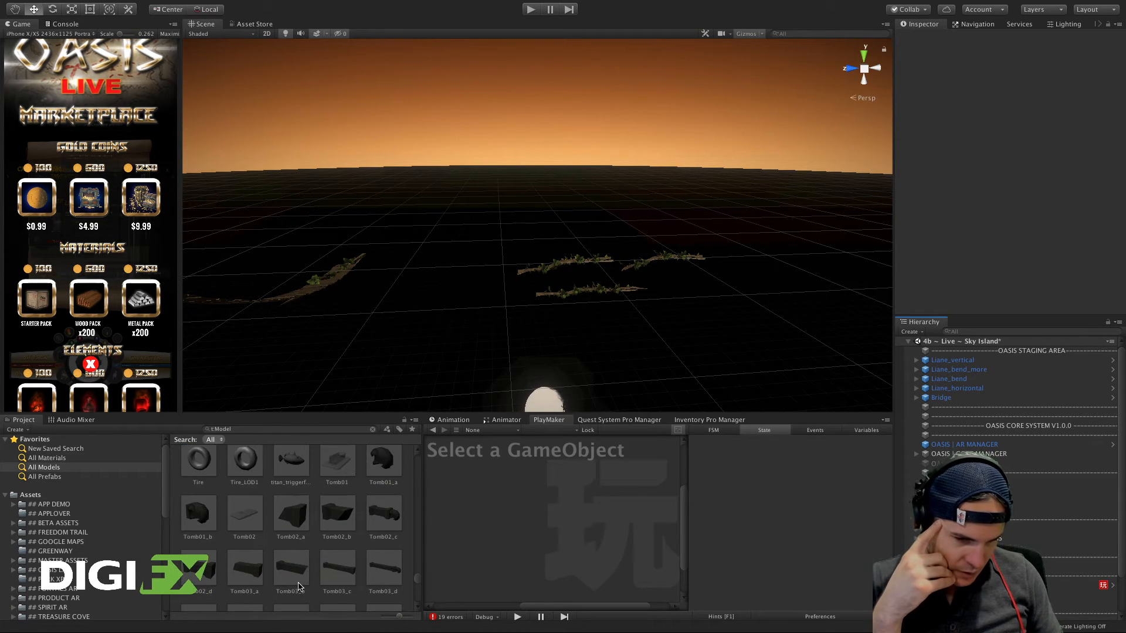
pyautogui.scroll(2, 299, 586)
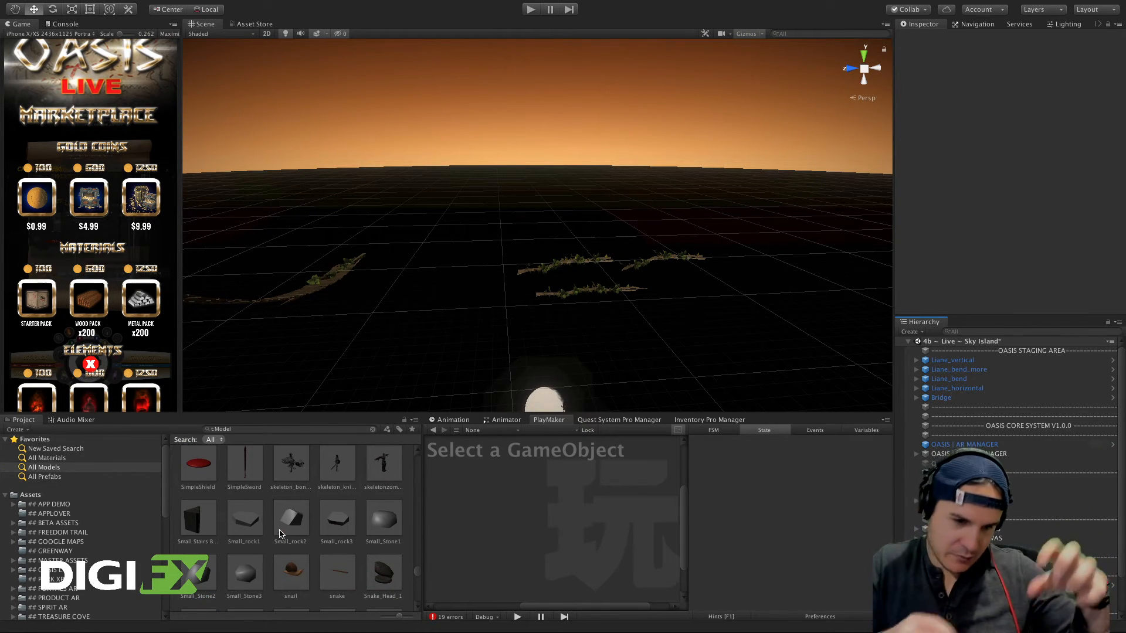
pyautogui.scroll(5, 279, 534)
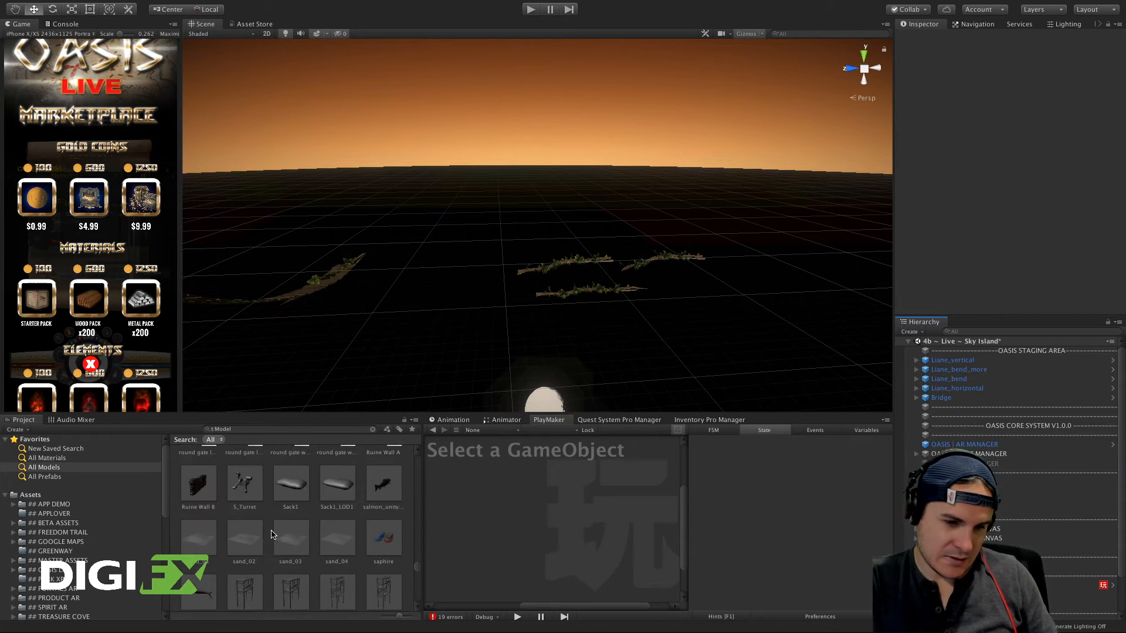
pyautogui.scroll(1, 271, 535)
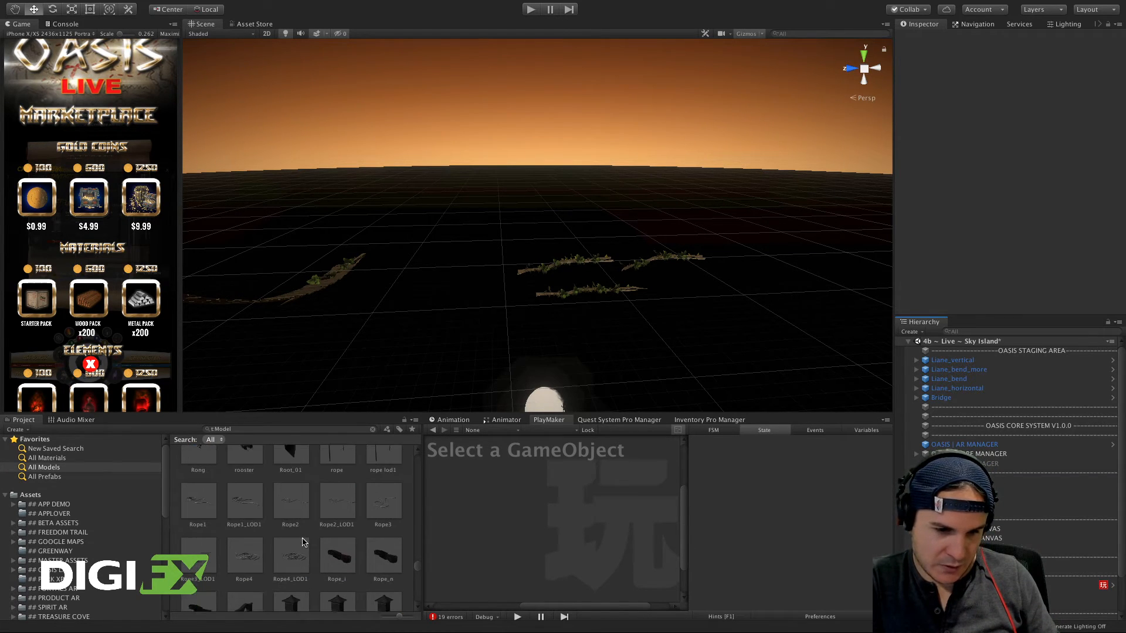
pyautogui.scroll(5, 303, 542)
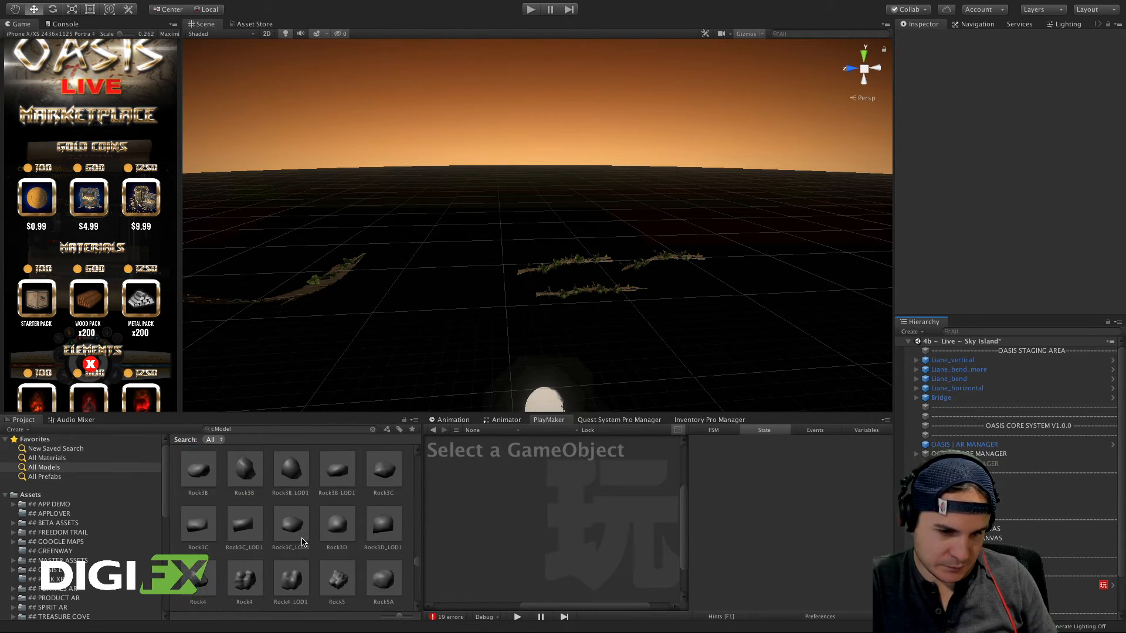
pyautogui.scroll(2, 303, 542)
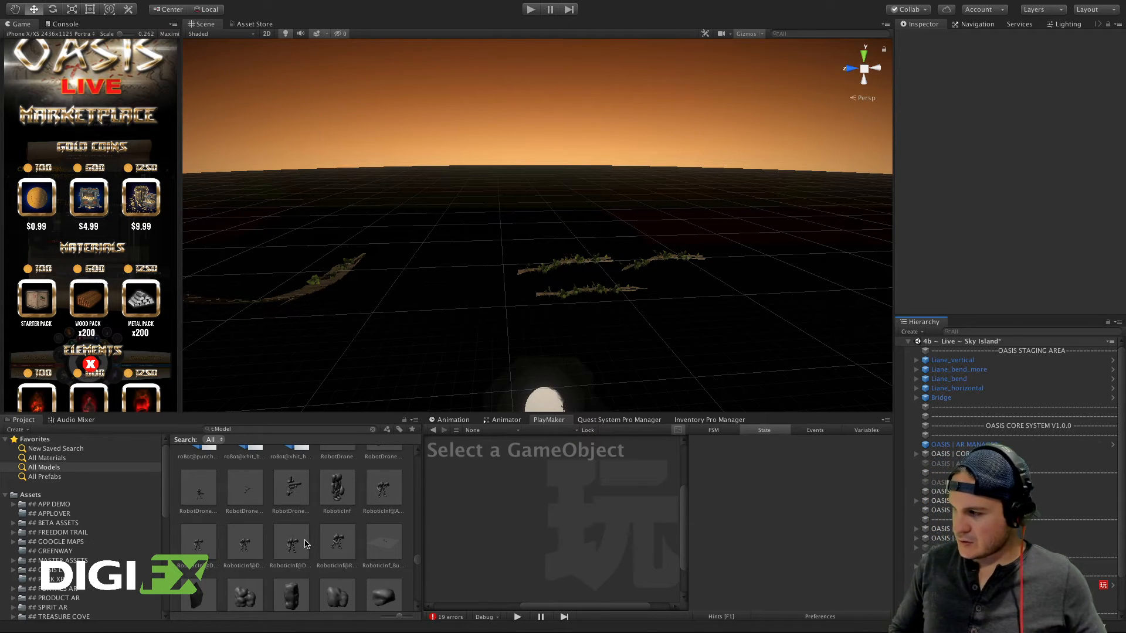
pyautogui.scroll(10, 304, 544)
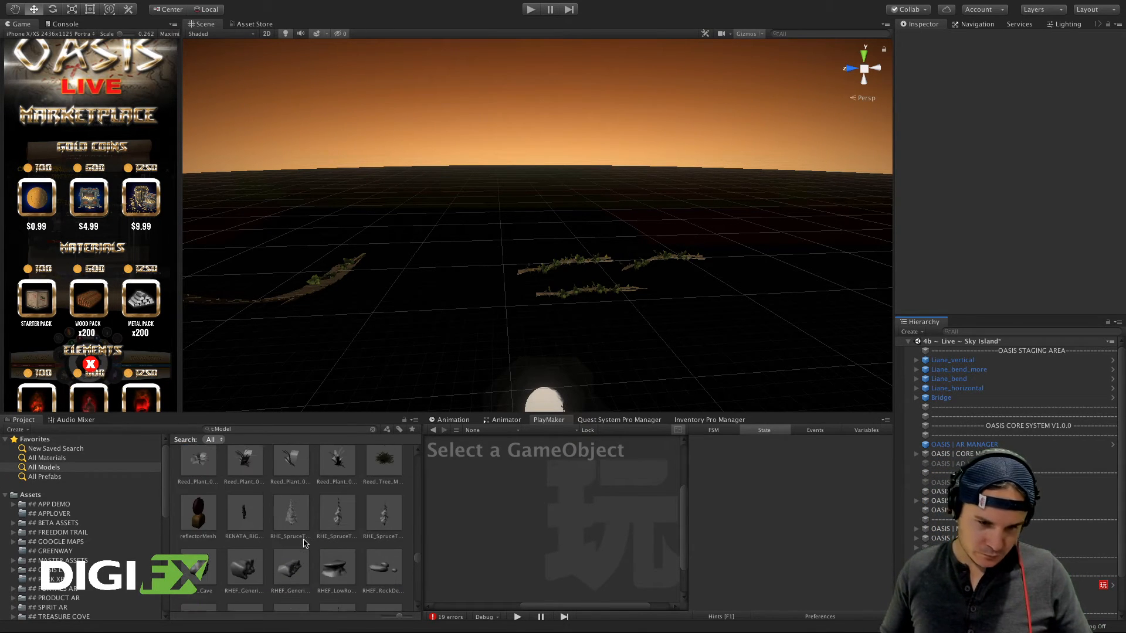
pyautogui.scroll(1, 304, 544)
pyautogui.scroll(5, 304, 544)
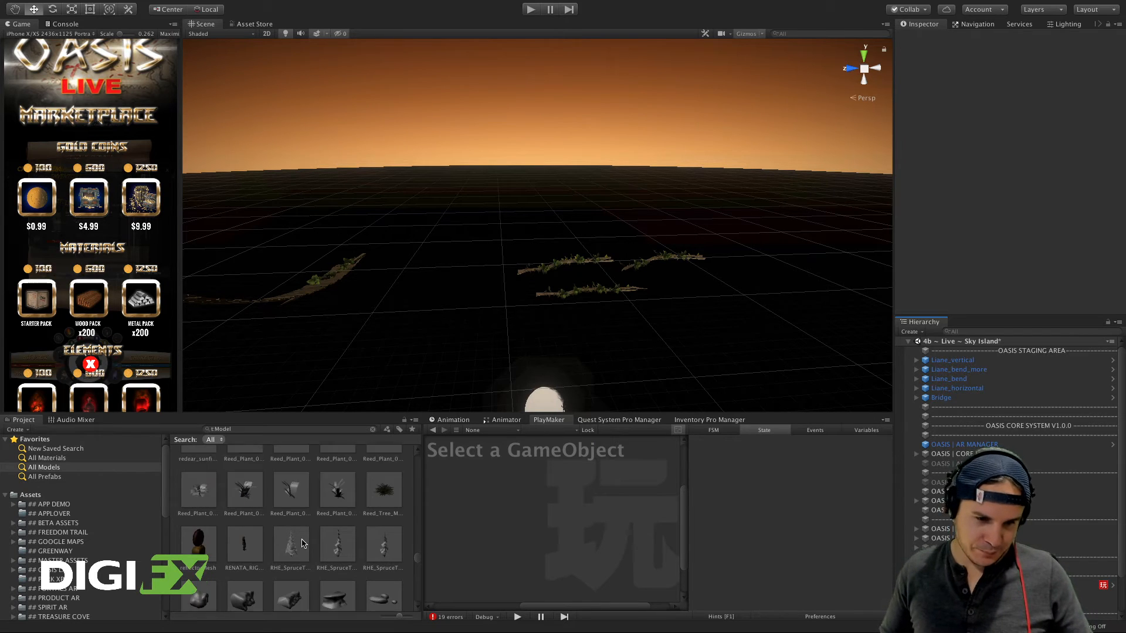
pyautogui.scroll(8, 301, 544)
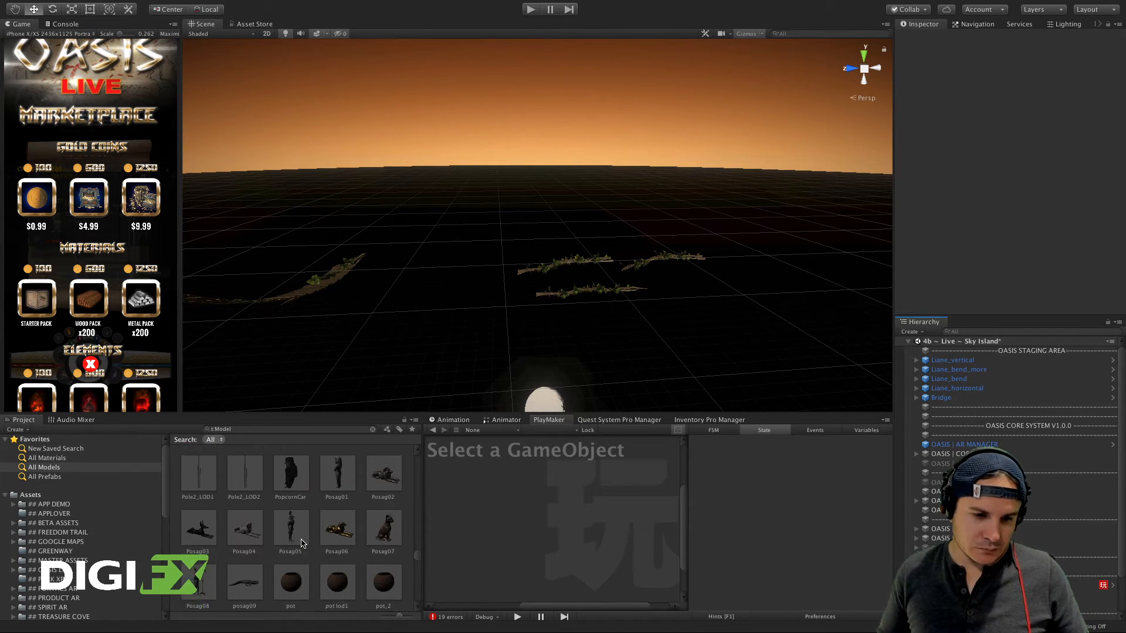
pyautogui.scroll(-6, 302, 545)
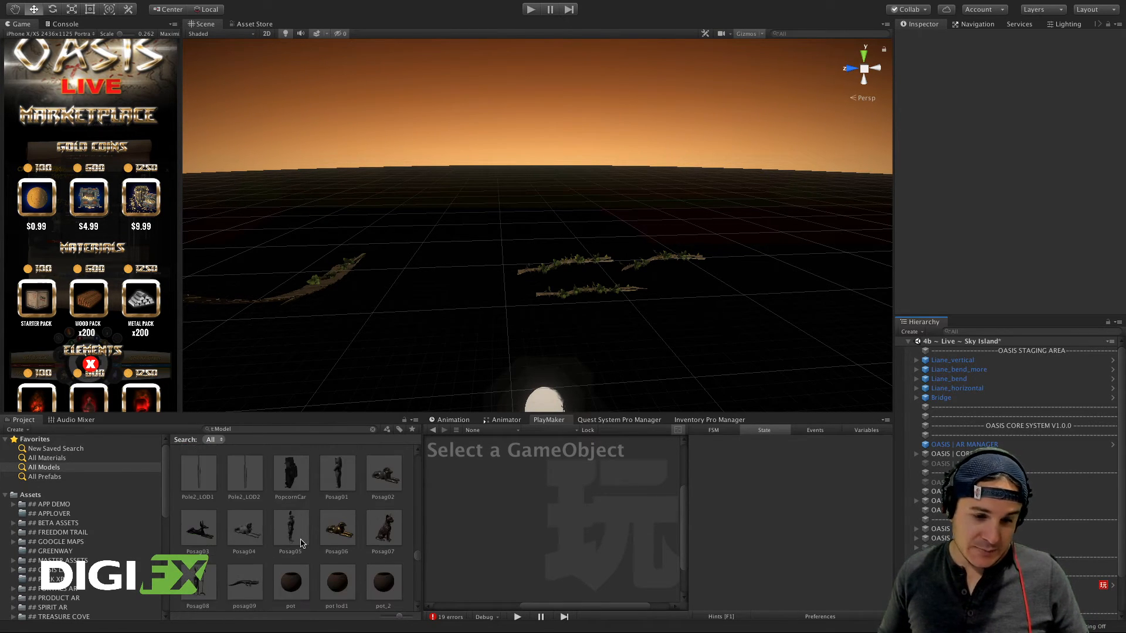
# Step: Try out the golden Posag06 statue model in the scene and undo its placement
pyautogui.click(335, 531)
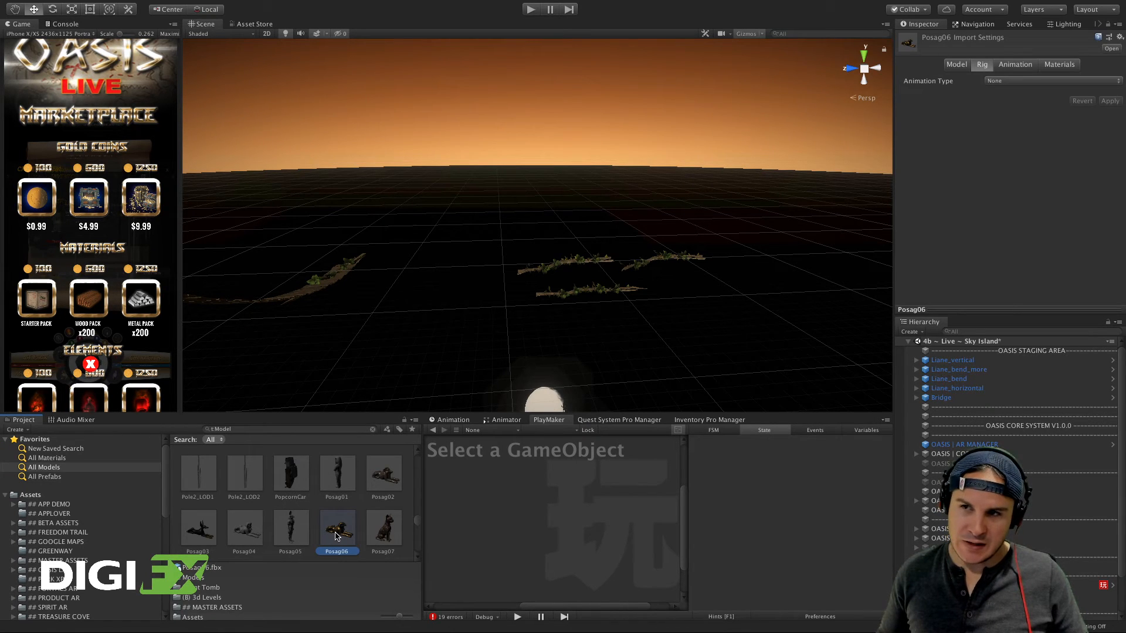
pyautogui.moveTo(335, 535); pyautogui.dragTo(452, 277)
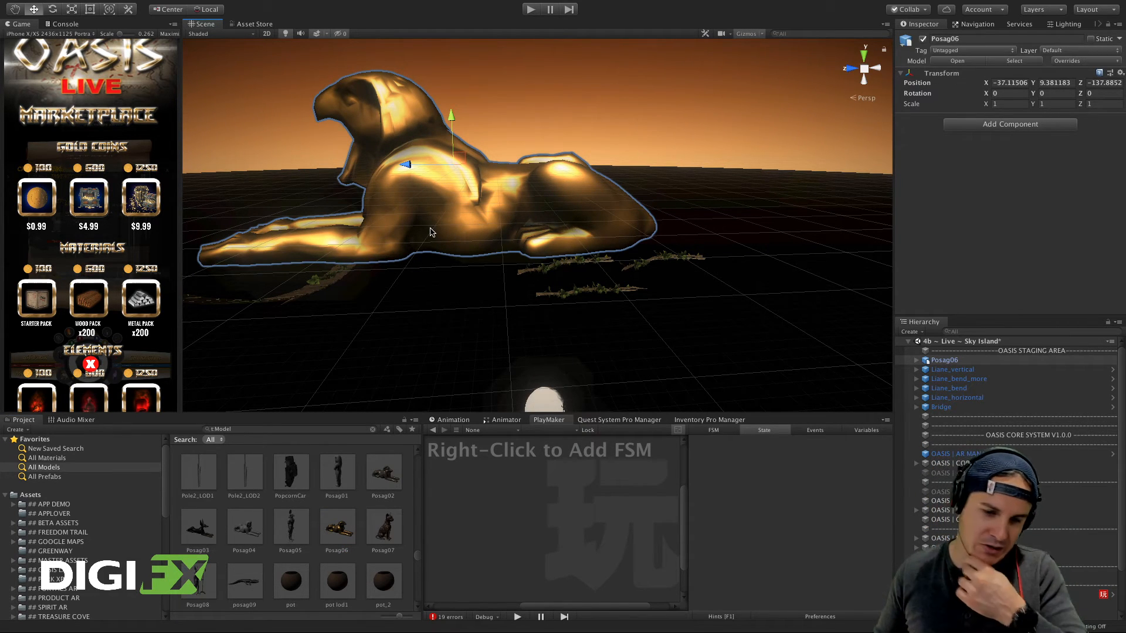
pyautogui.hotkey('ctrl', 'z')
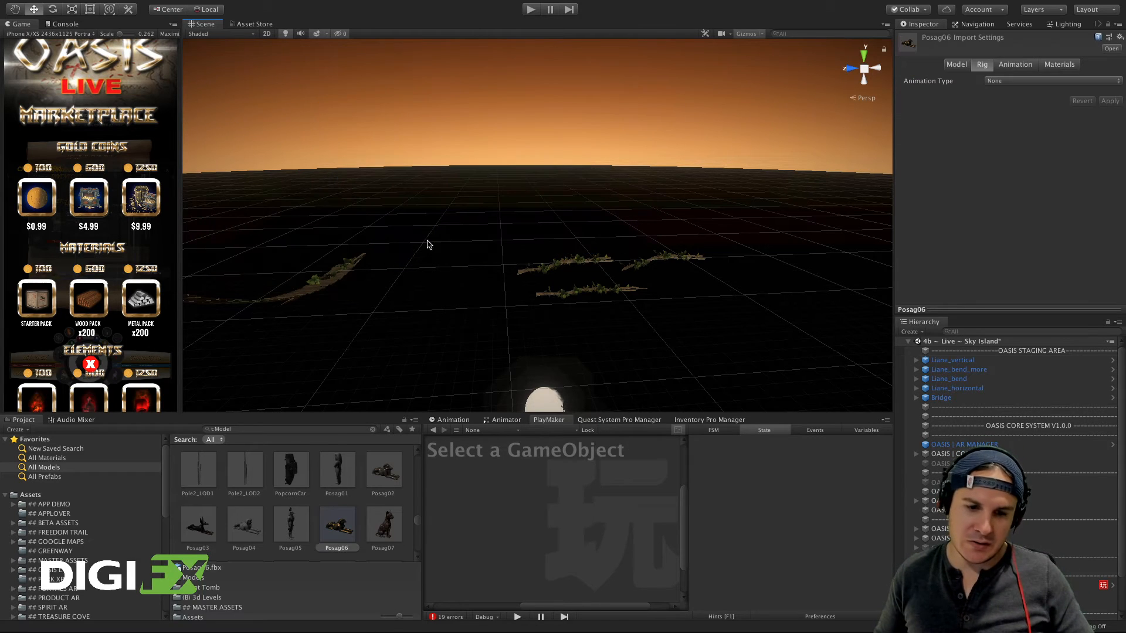
# Step: Look through the All Models results from the Posag statues back up to the MARMO plant models
pyautogui.scroll(5, 300, 549)
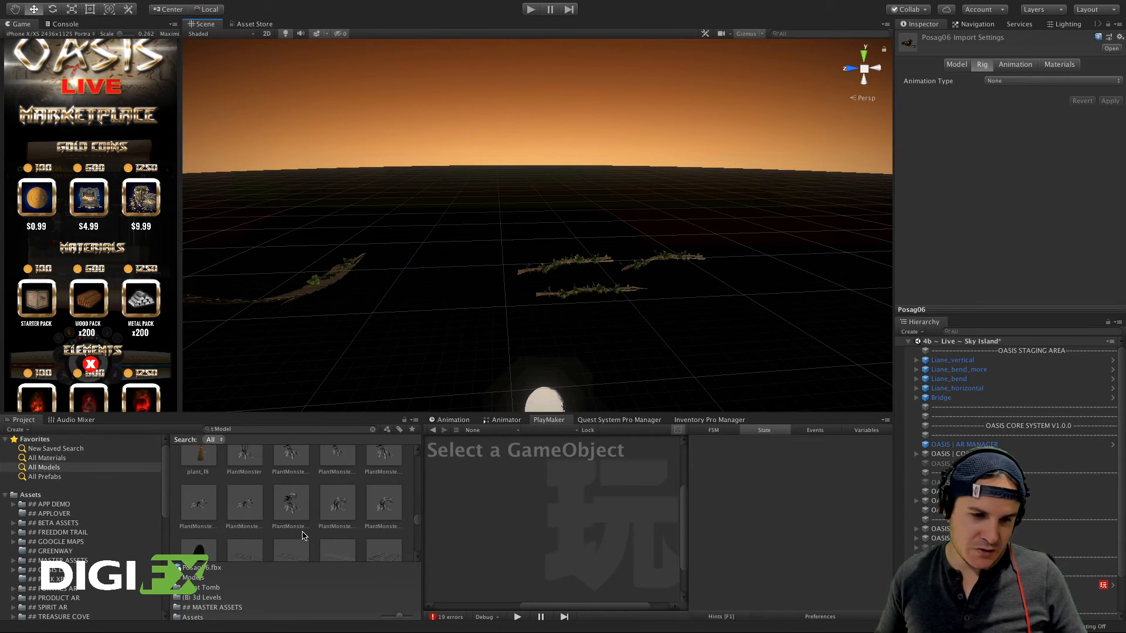
pyautogui.scroll(3, 303, 535)
pyautogui.scroll(5, 303, 532)
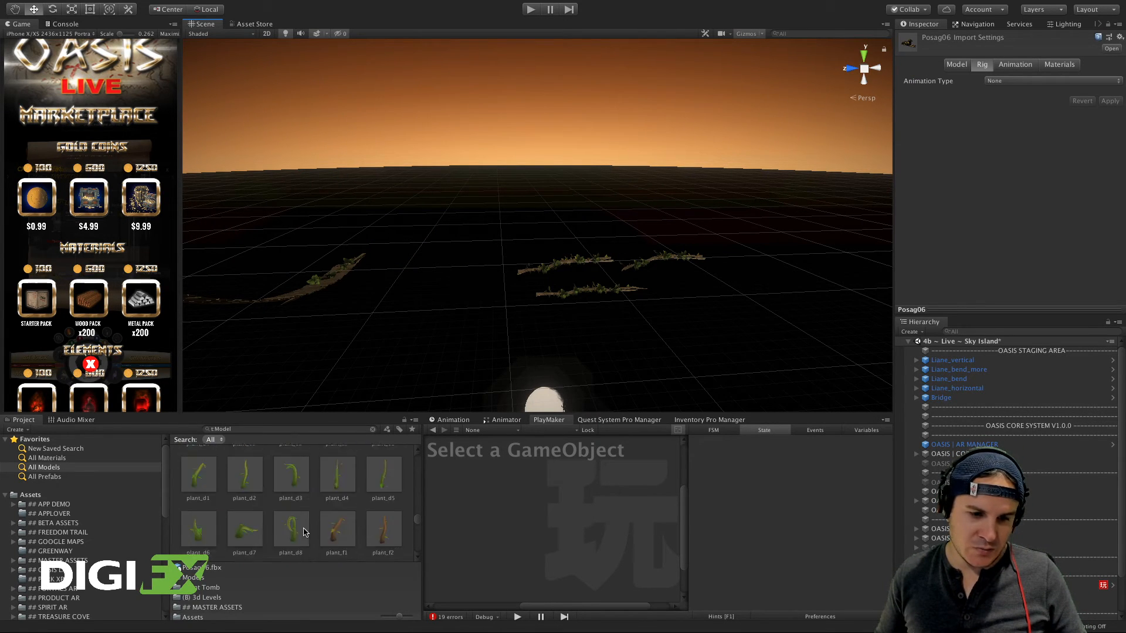
pyautogui.scroll(4, 304, 533)
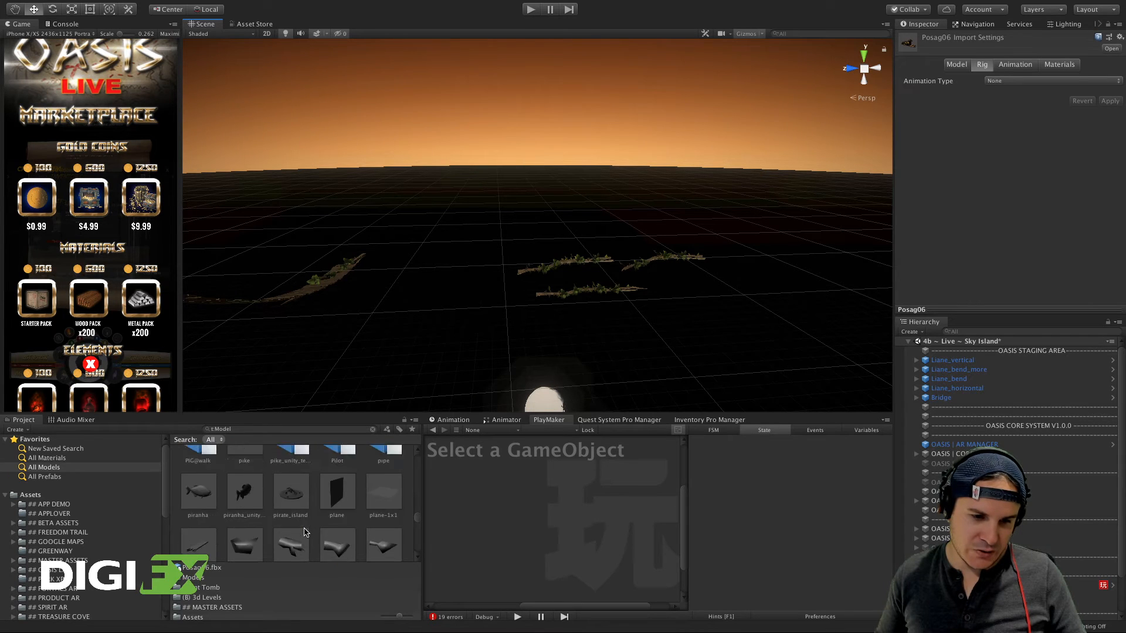
pyautogui.scroll(8, 304, 532)
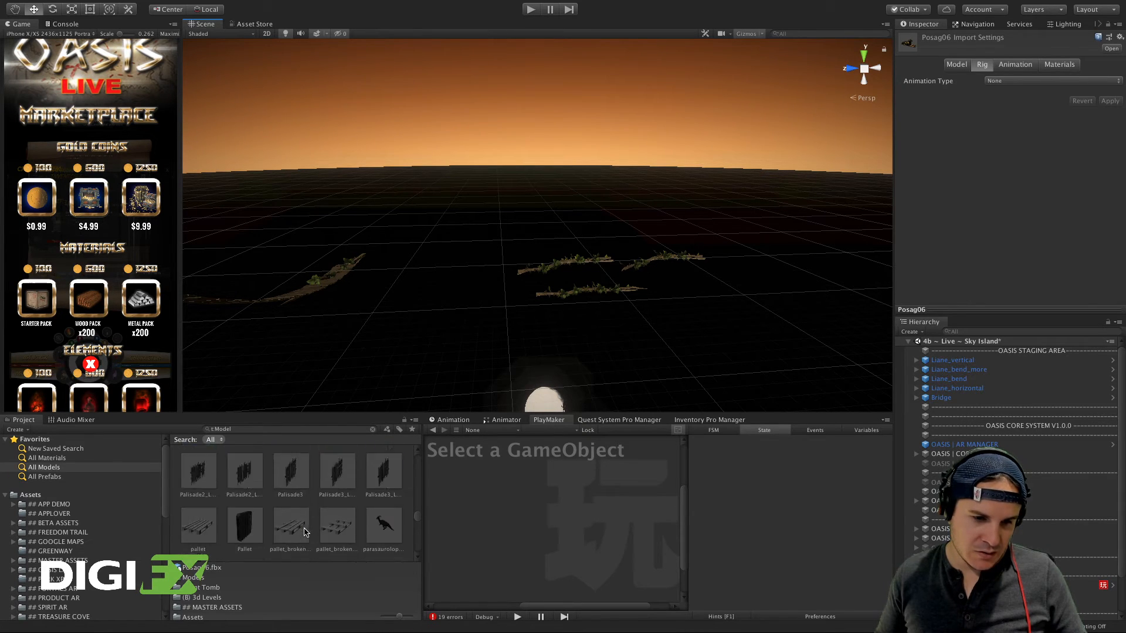
pyautogui.scroll(10, 305, 531)
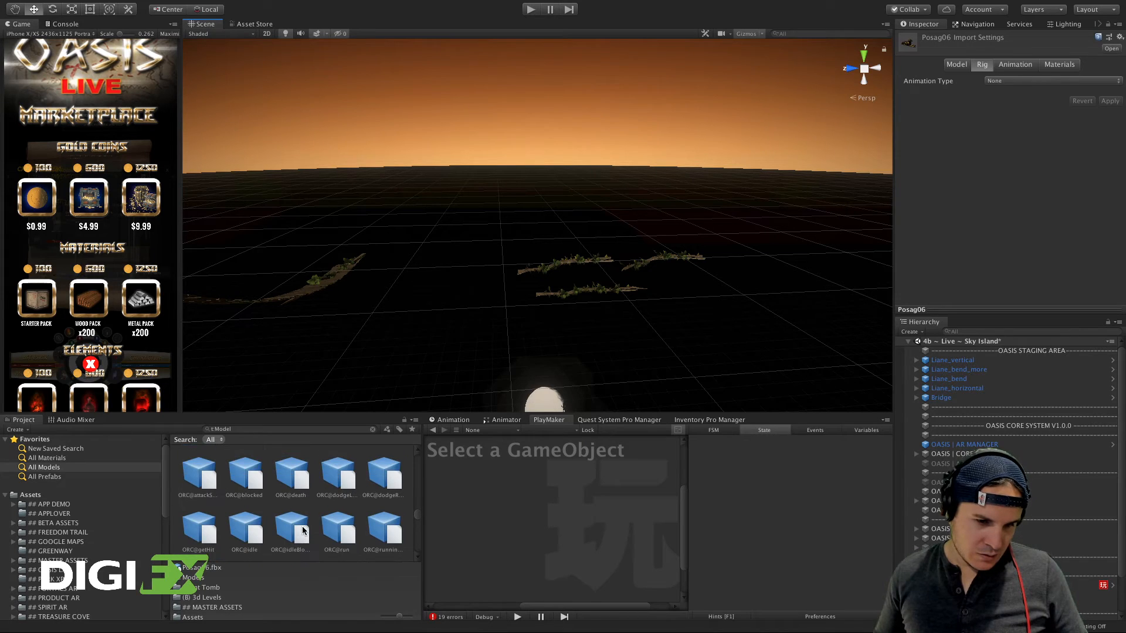
pyautogui.scroll(10, 305, 531)
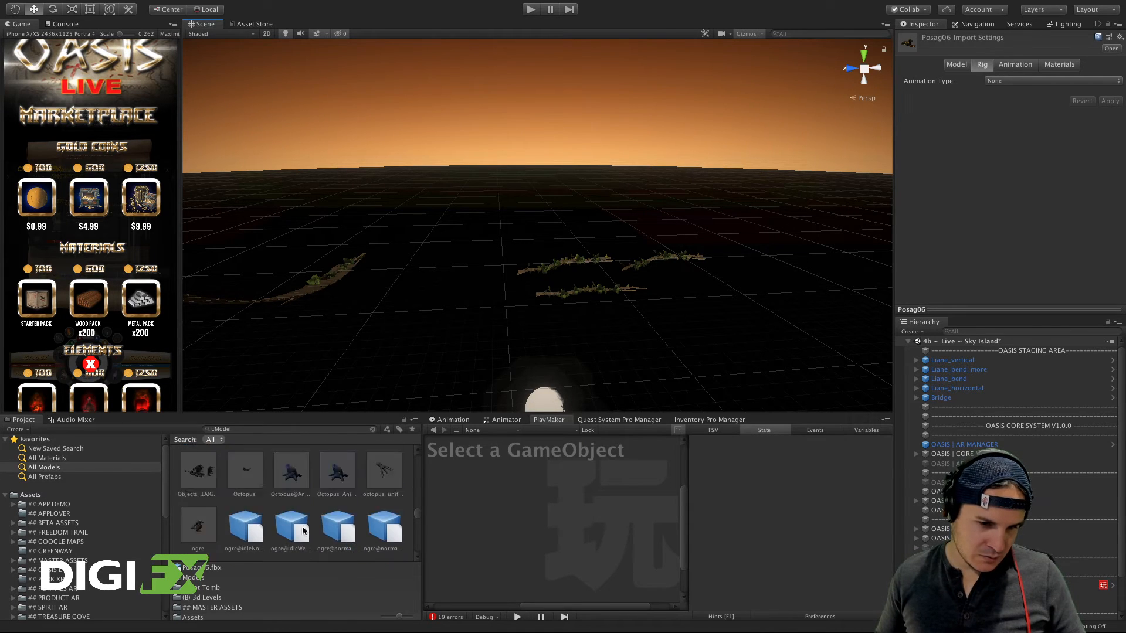
pyautogui.scroll(10, 304, 531)
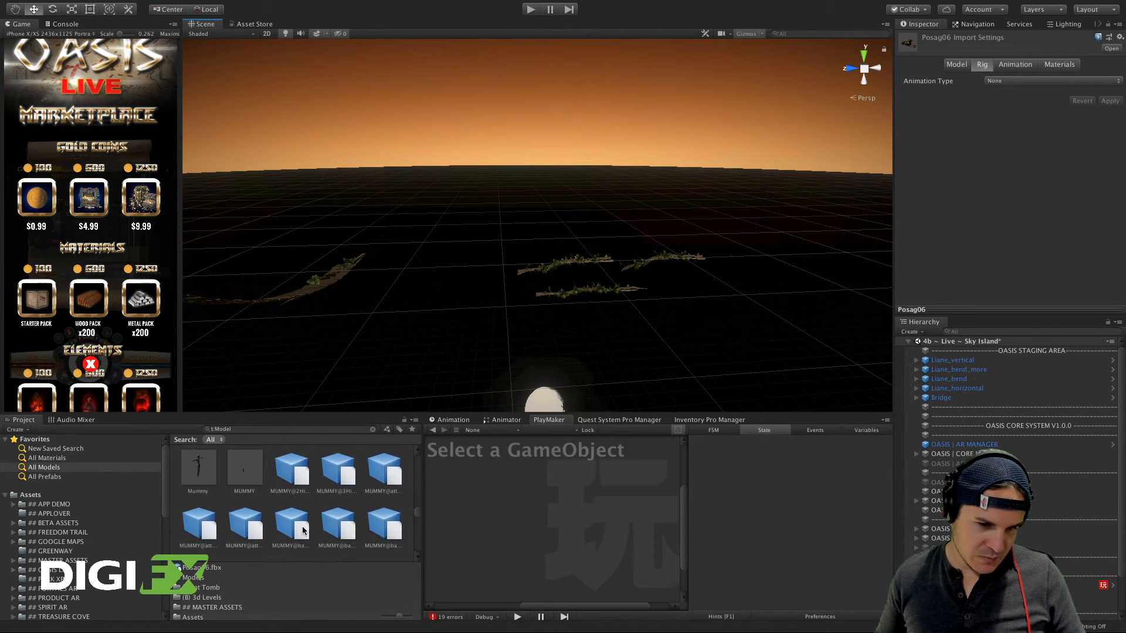
pyautogui.scroll(10, 305, 530)
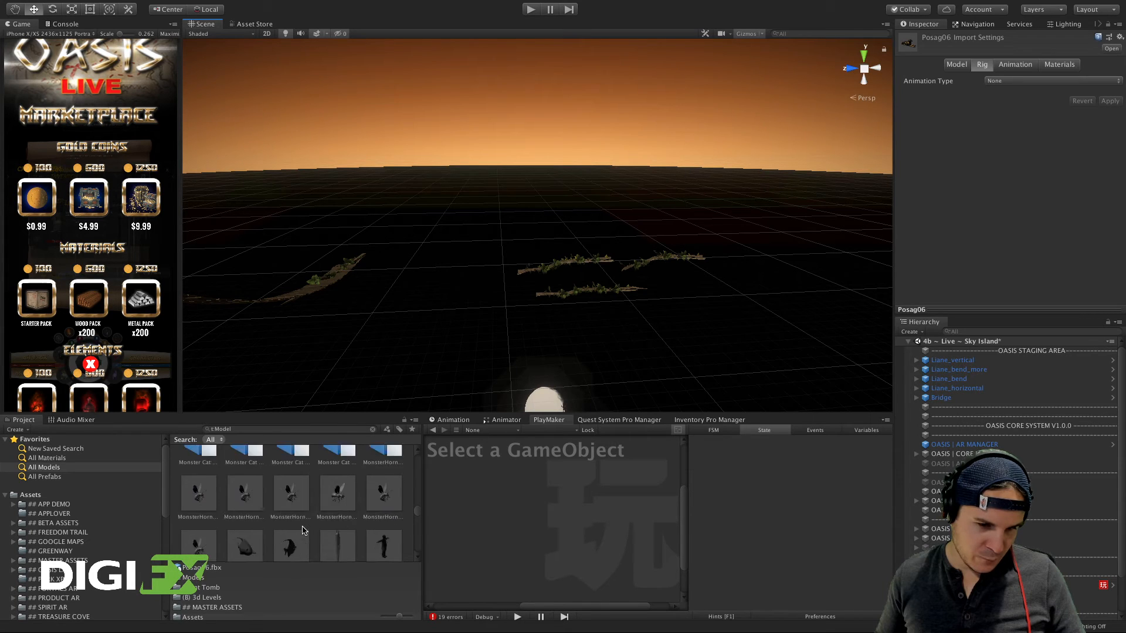
pyautogui.scroll(10, 304, 530)
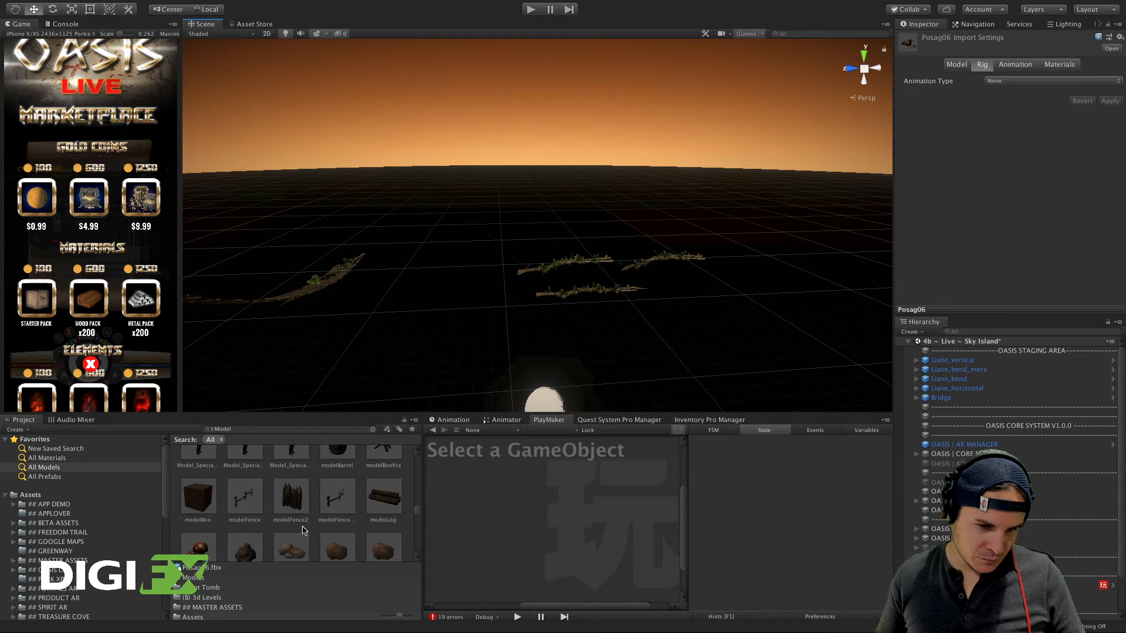
pyautogui.scroll(10, 304, 531)
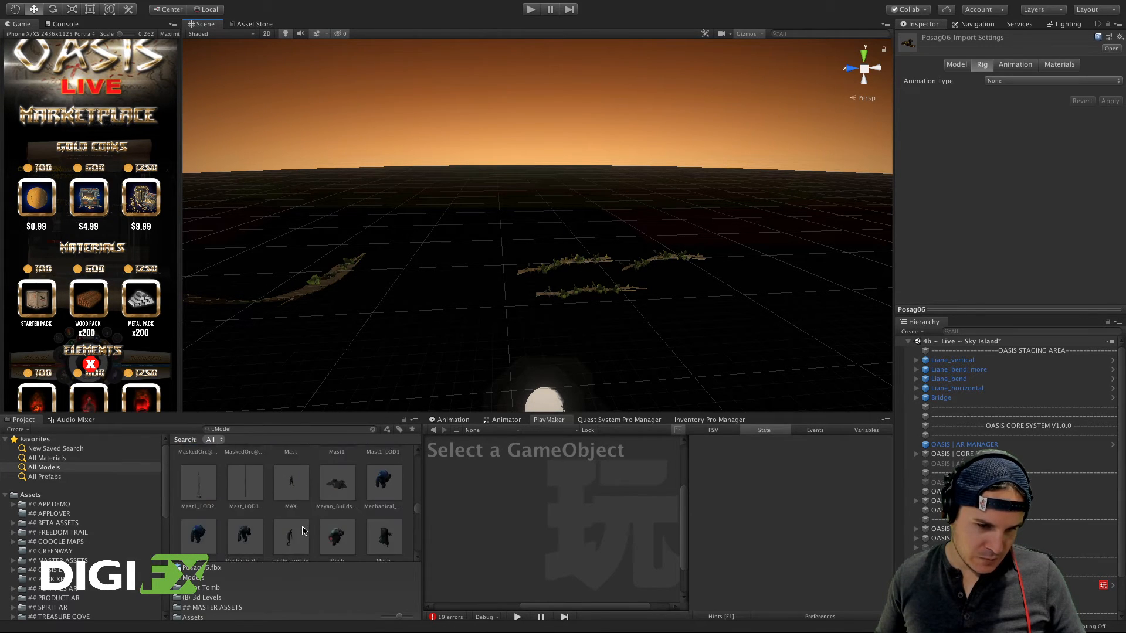
pyautogui.scroll(-2, 304, 531)
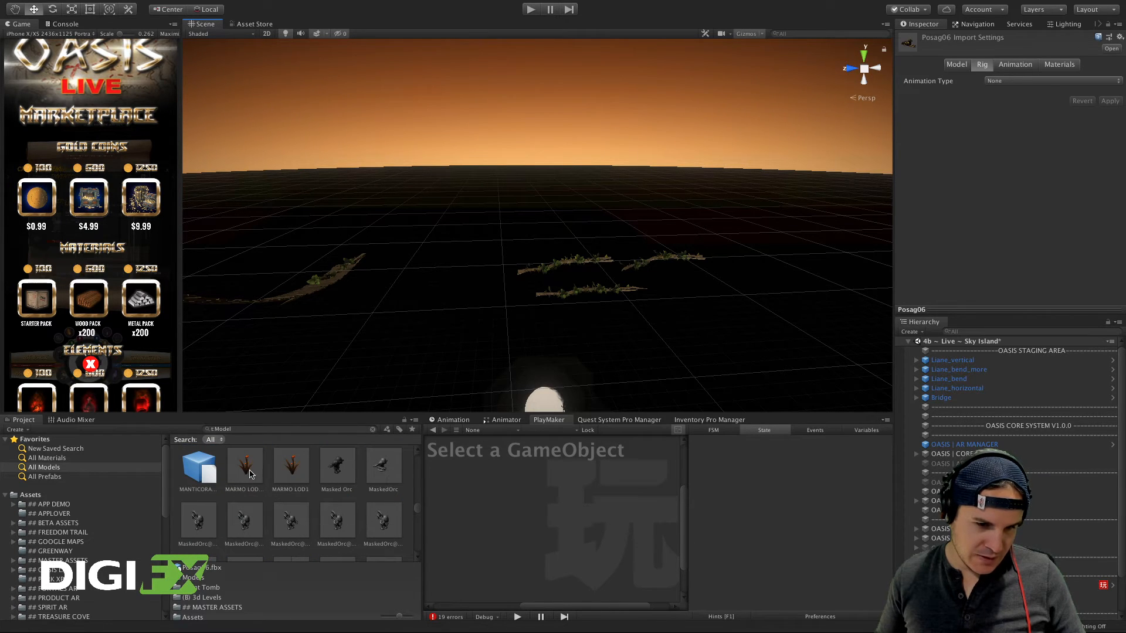
# Step: Try out the MARMO LOD 0.5 plant model beside the staged vines and run the scene in play mode to check it
pyautogui.click(246, 469)
pyautogui.moveTo(247, 469); pyautogui.dragTo(702, 243)
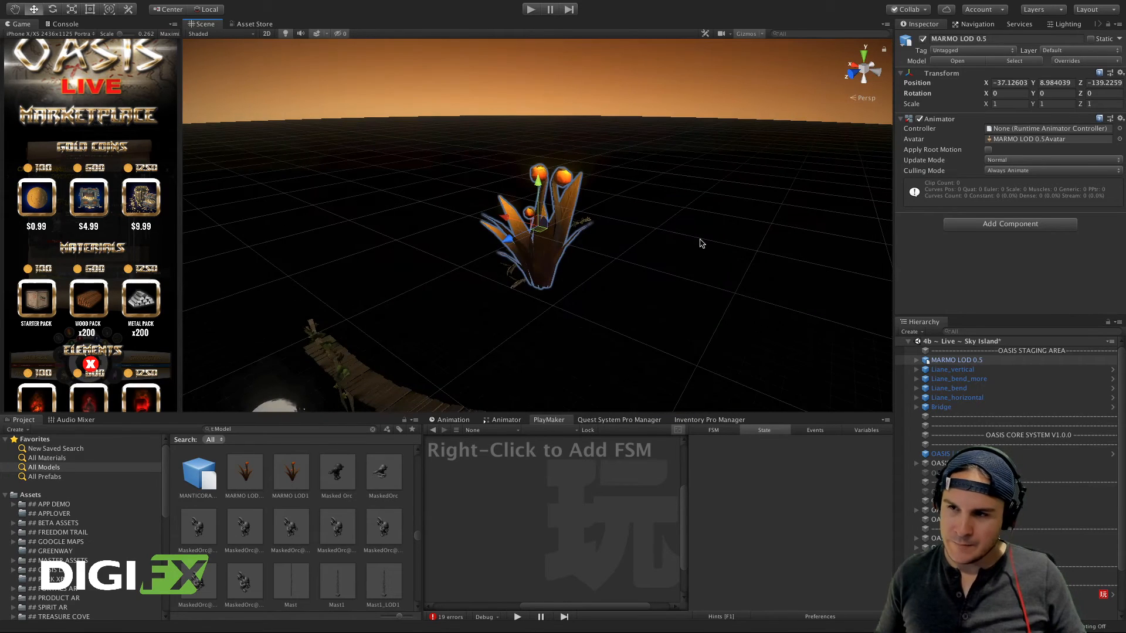
pyautogui.click(533, 14)
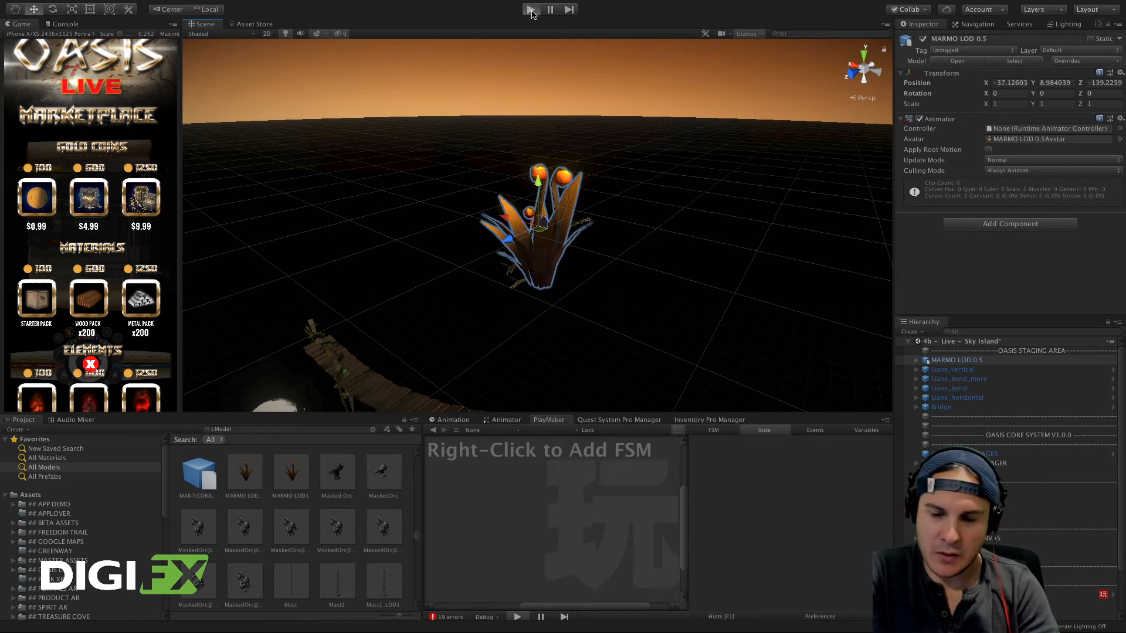
pyautogui.click(532, 10)
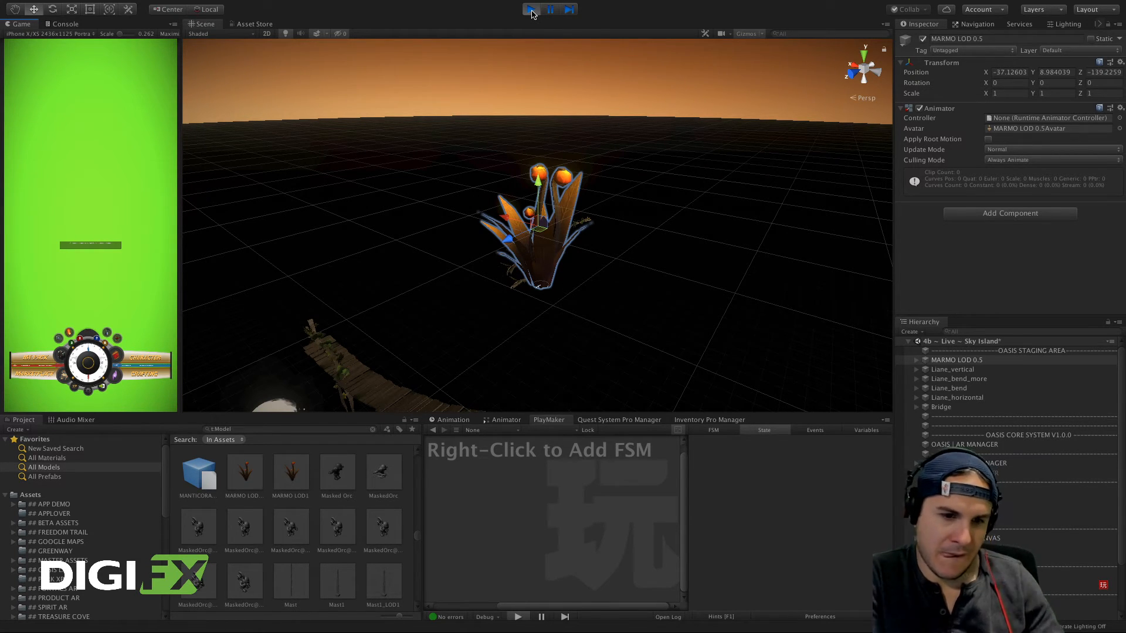
pyautogui.click(857, 292)
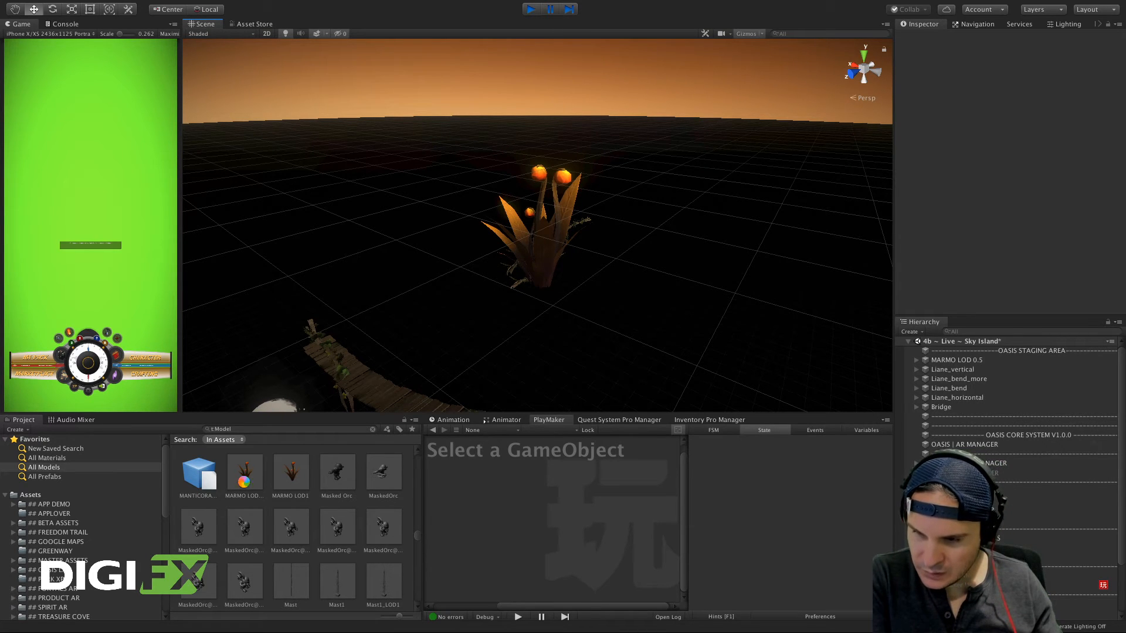
# Step: Locate MARMO LOD 0.5 in its GlowOrb Plant folder and examine the sub-assets of both plant models
pyautogui.click(246, 478)
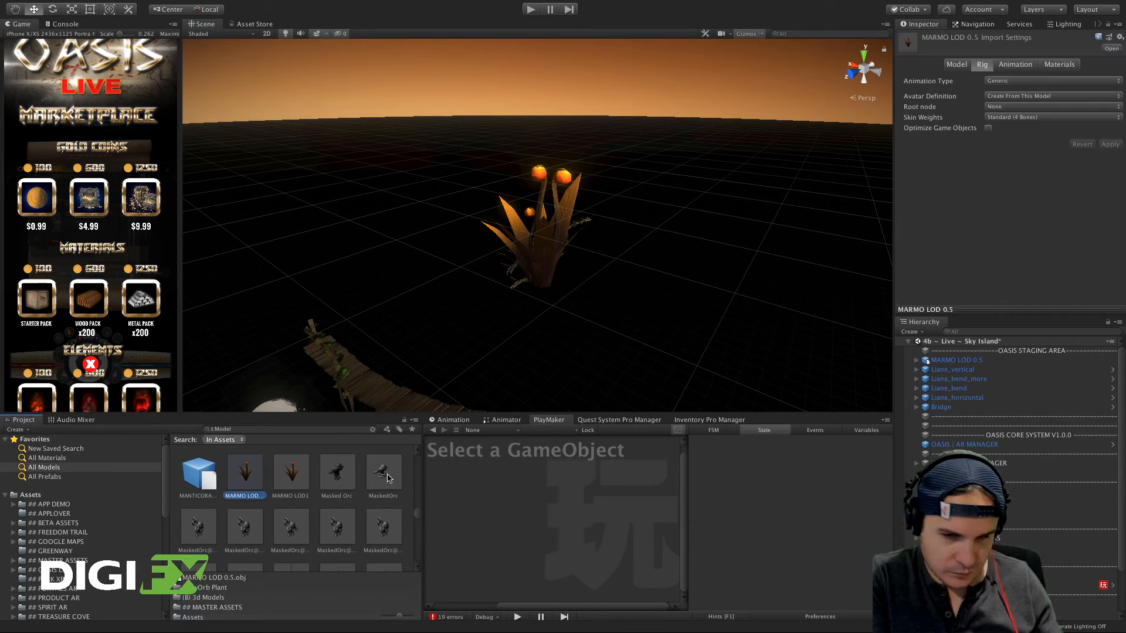
pyautogui.click(373, 430)
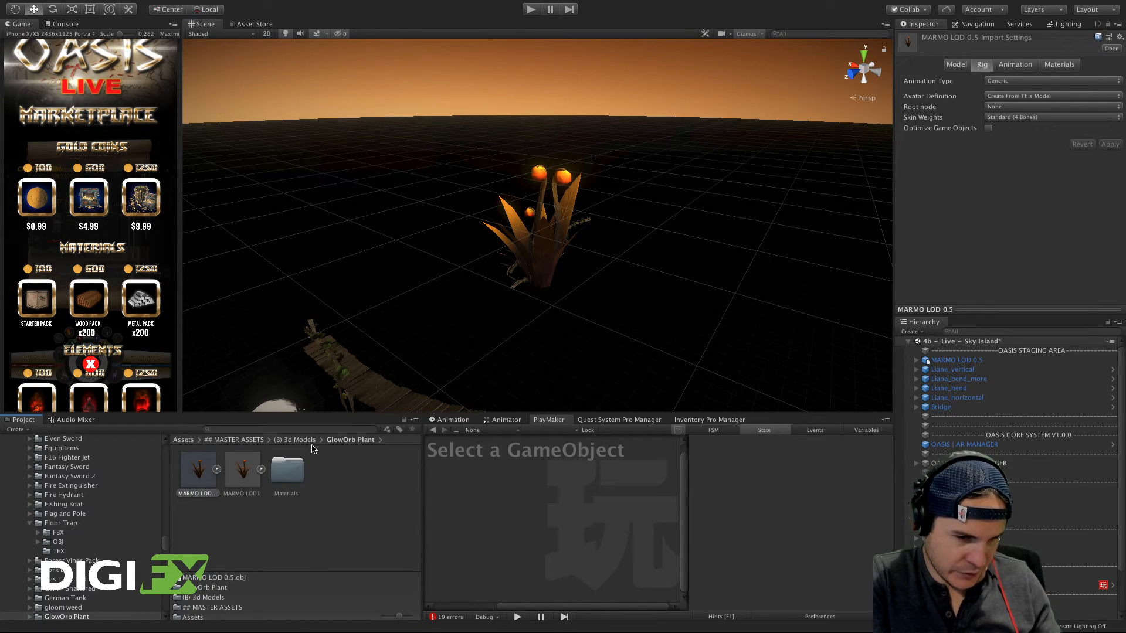
pyautogui.click(236, 530)
pyautogui.click(216, 469)
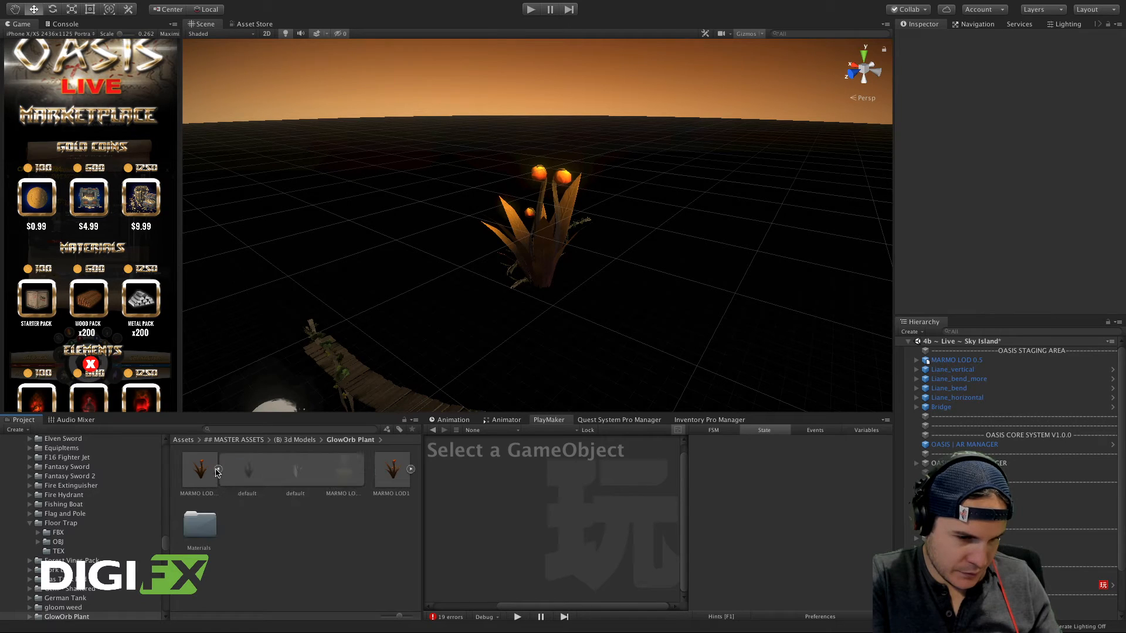
pyautogui.click(410, 470)
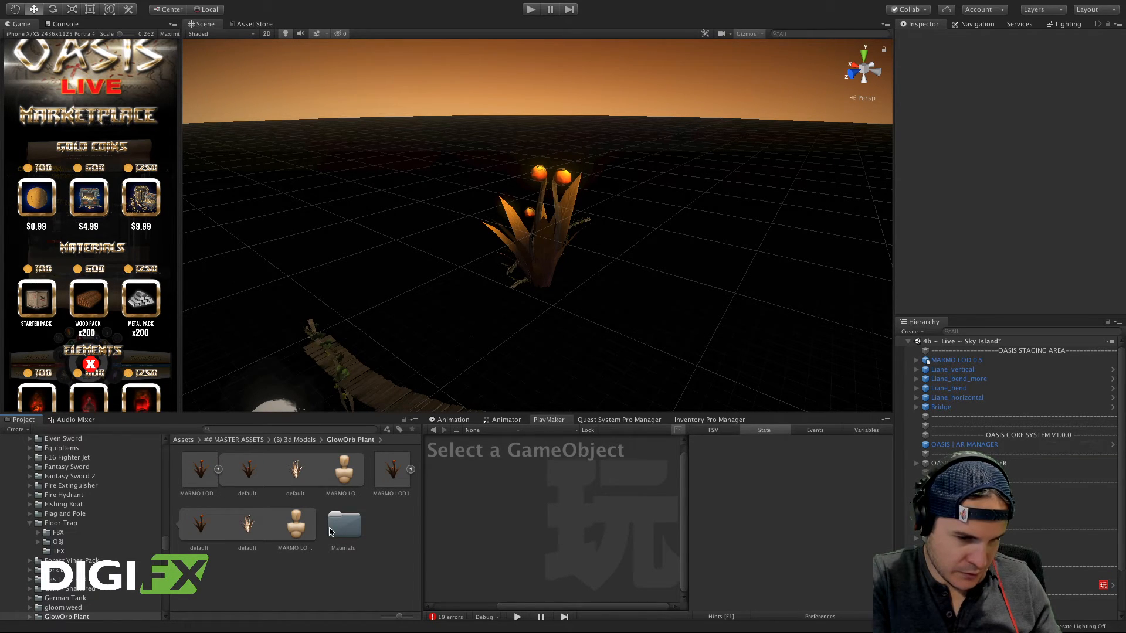
pyautogui.click(215, 494)
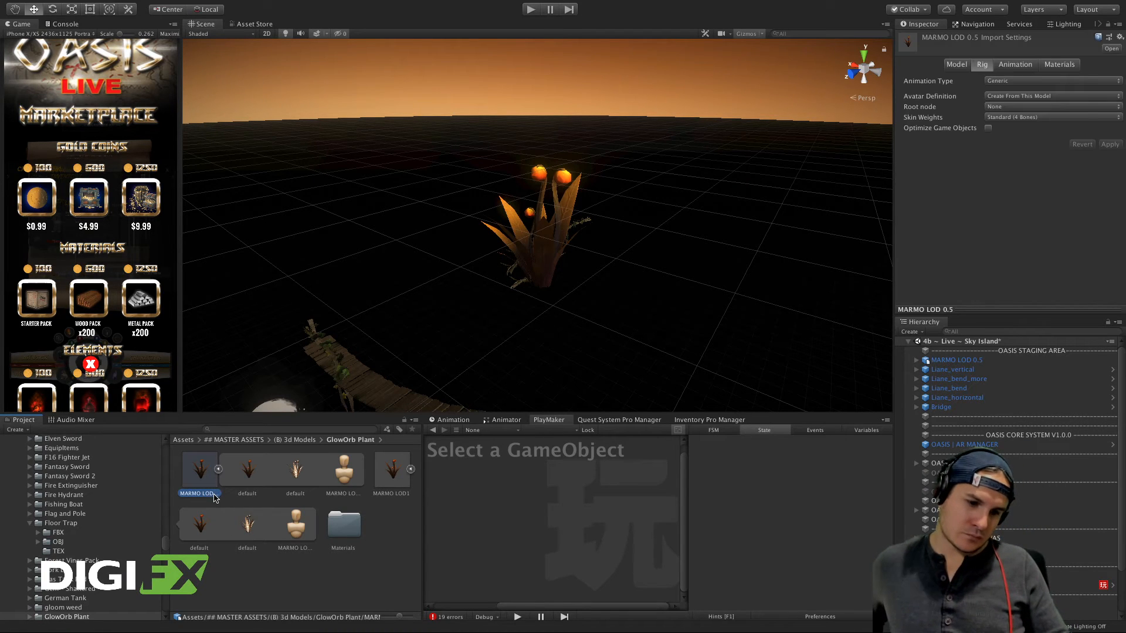
# Step: Place the default plant from MARMO LOD1 and a second MARMO LOD 0.5 beside the first plant for comparison
pyautogui.click(197, 530)
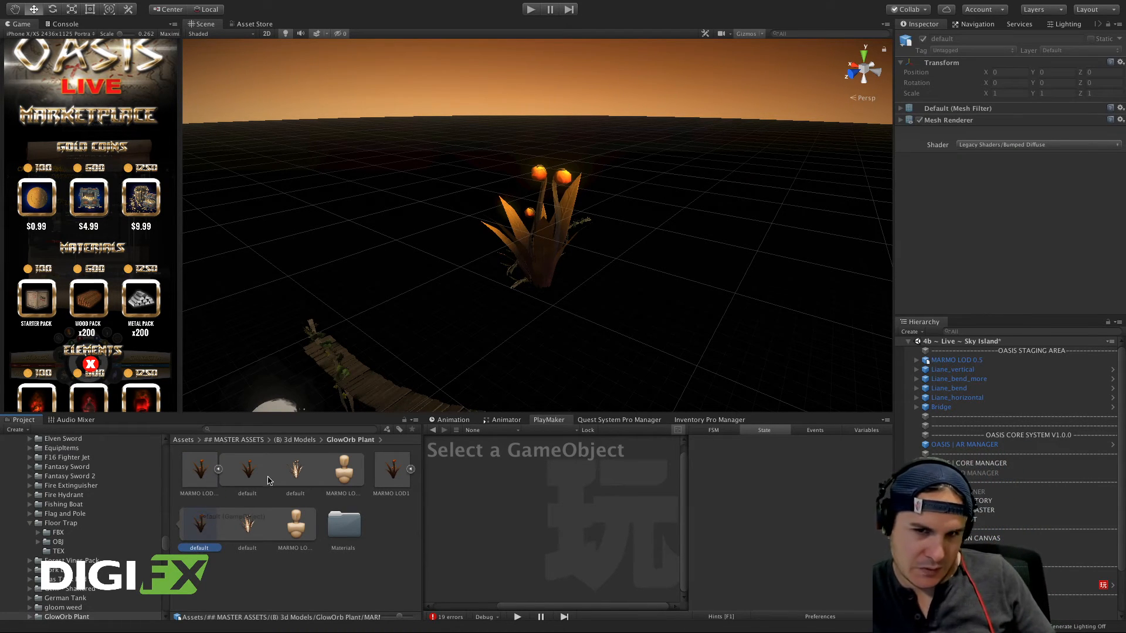
pyautogui.moveTo(267, 480); pyautogui.dragTo(645, 297)
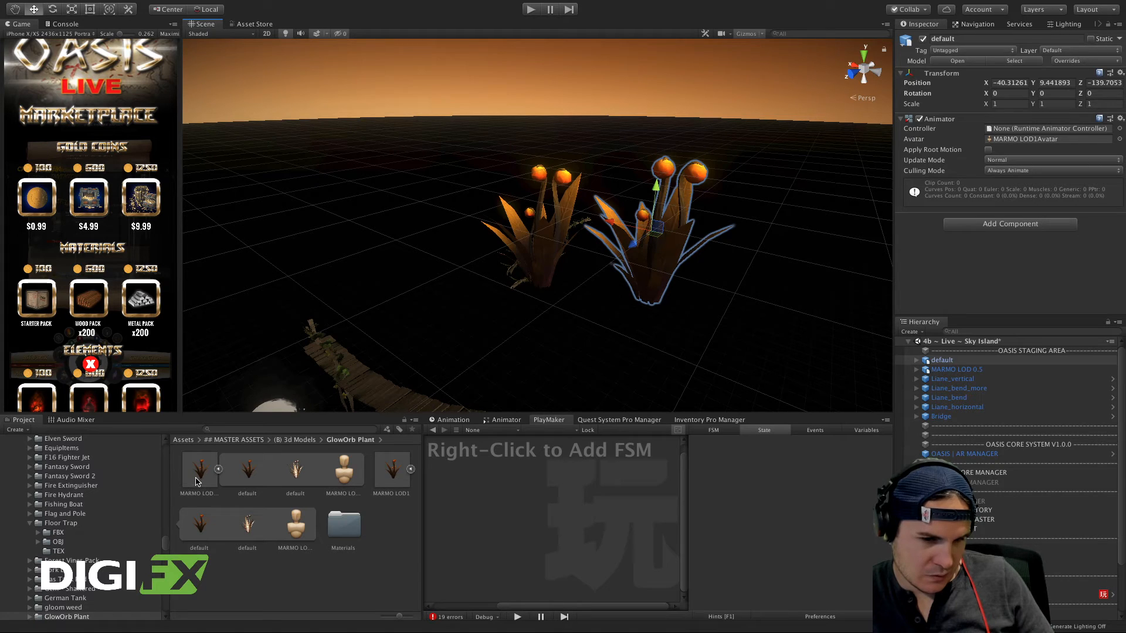
pyautogui.moveTo(198, 481); pyautogui.dragTo(761, 180)
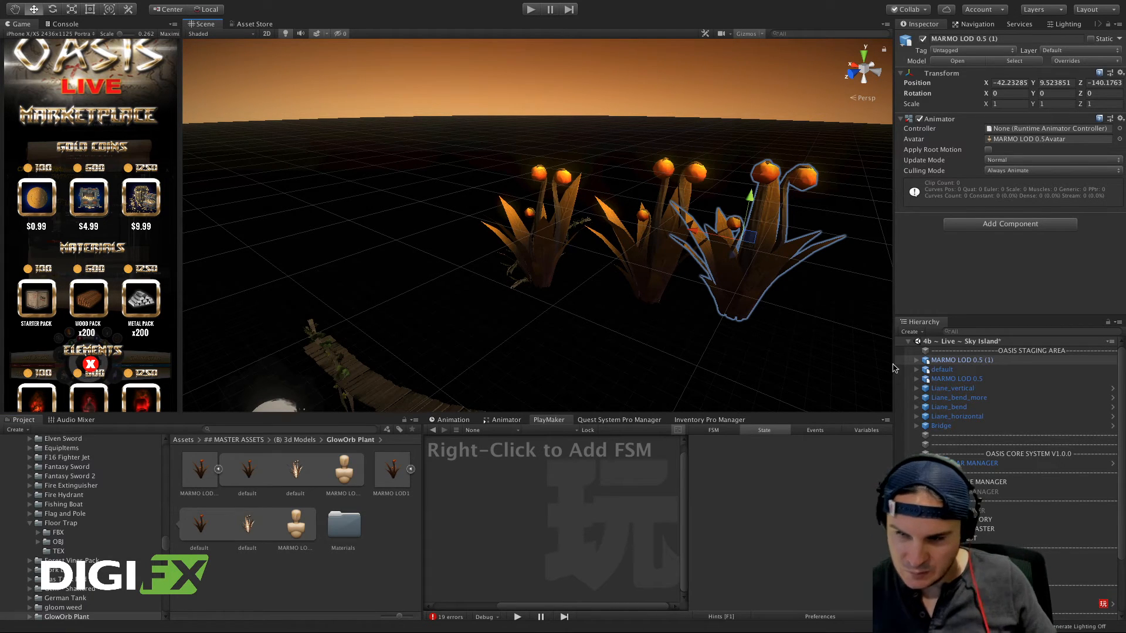
# Step: Compare the three glow orb plants in the scene and delete all of them from the OASIS STAGING AREA
pyautogui.click(950, 379)
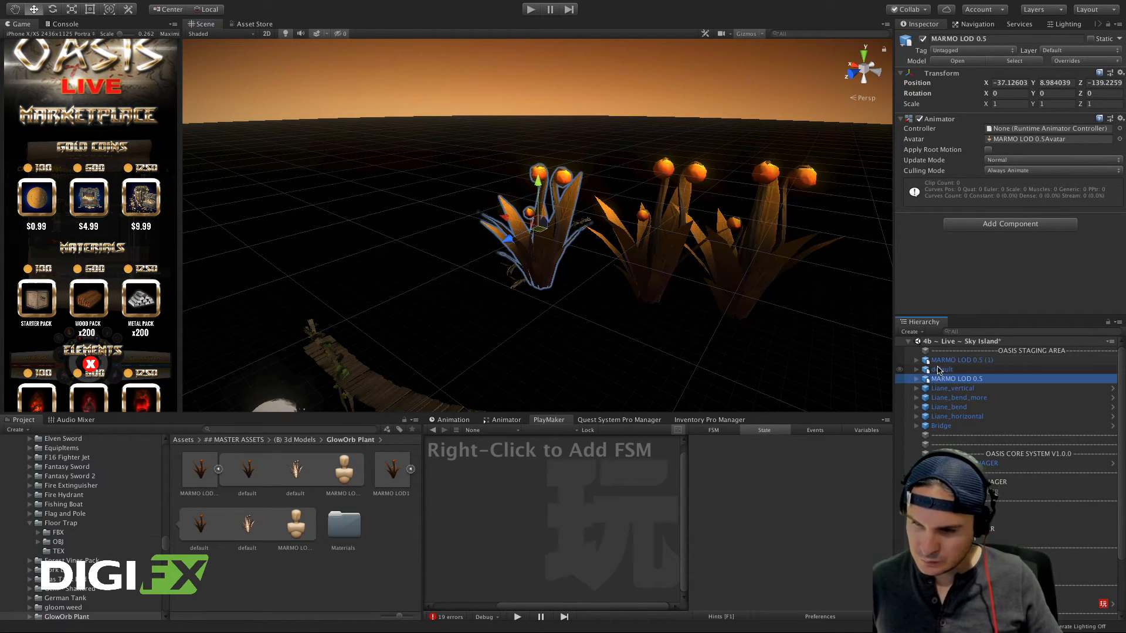
pyautogui.click(940, 369)
pyautogui.click(939, 361)
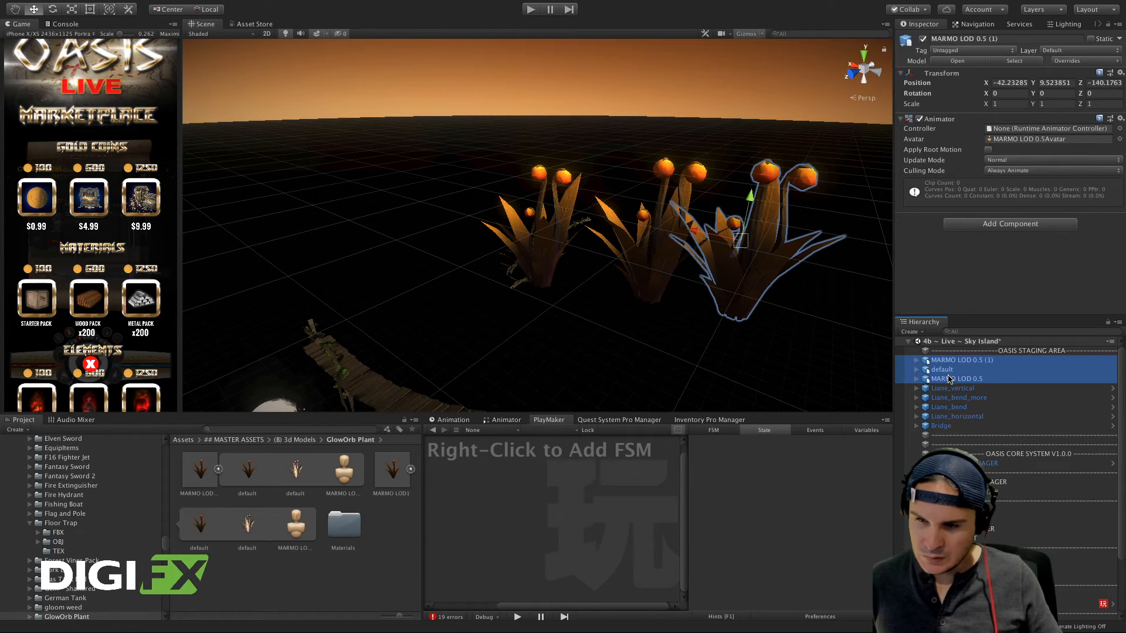
pyautogui.keyDown('shift'); pyautogui.click(946, 379); pyautogui.keyUp('shift')
pyautogui.rightClick(942, 372)
pyautogui.click(966, 429)
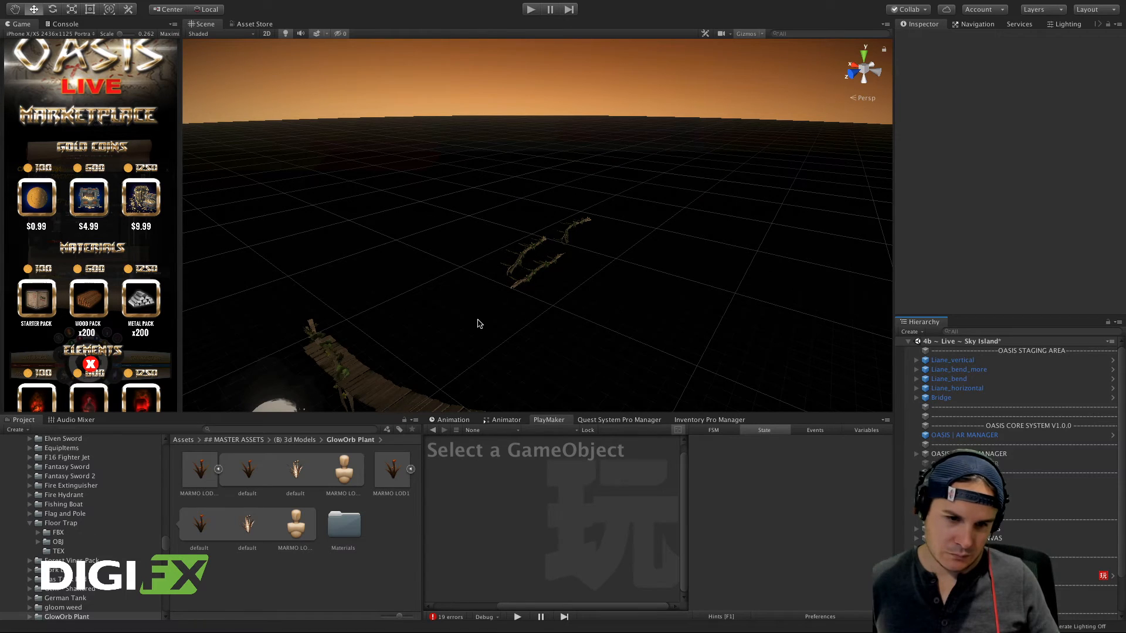
# Step: Collapse the ## MASTER ASSETS folder tree and open its (B) 3d Models subfolder
pyautogui.scroll(-4, 480, 323)
pyautogui.keyDown('alt'); pyautogui.moveTo(352, 365); pyautogui.dragTo(498, 299); pyautogui.keyUp('alt')
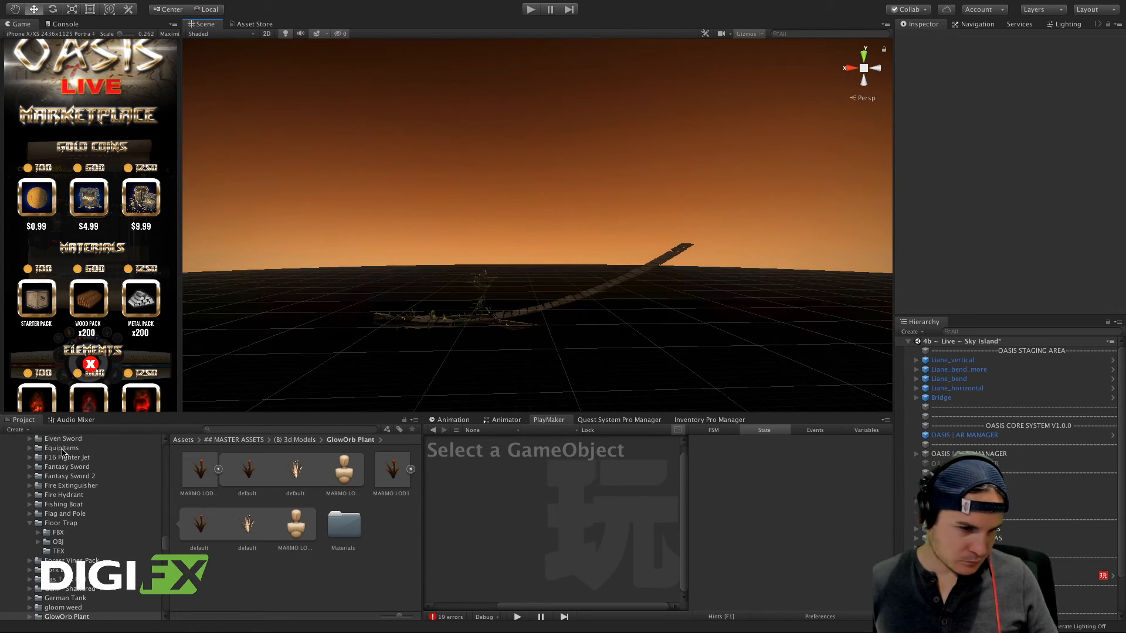
pyautogui.scroll(20, 63, 451)
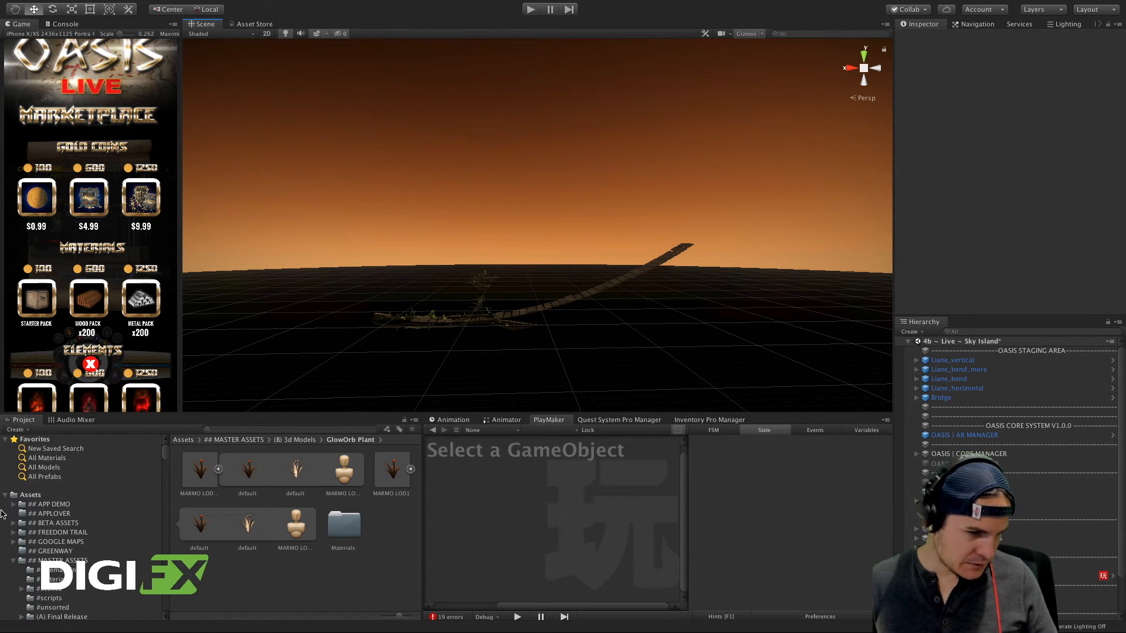
pyautogui.click(14, 559)
pyautogui.scroll(-1, 210, 522)
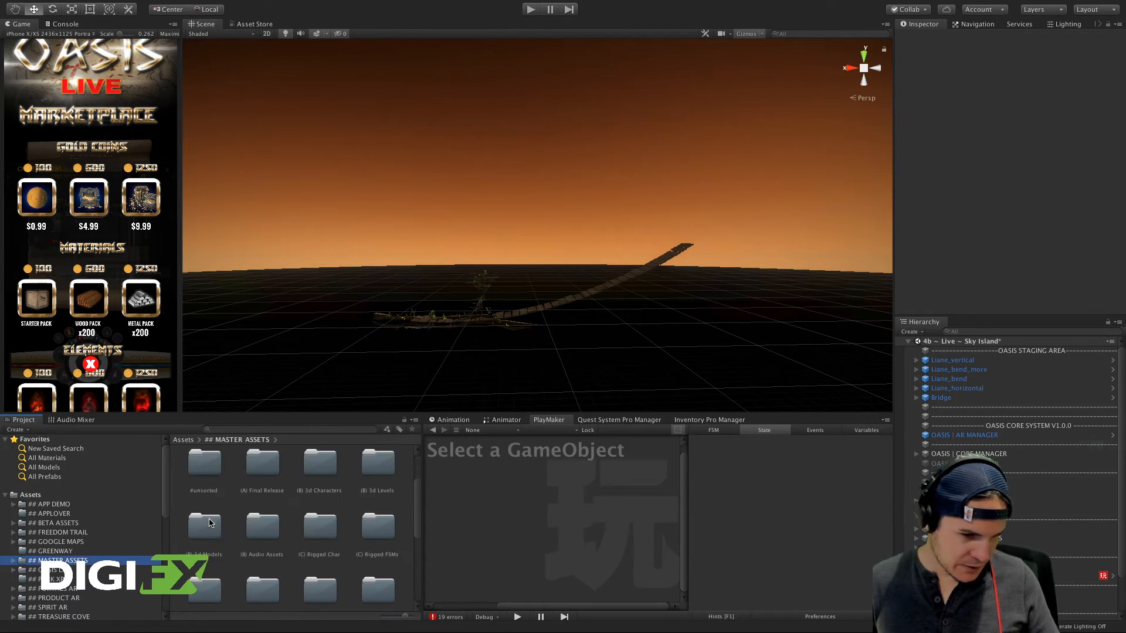
pyautogui.scroll(3, 245, 517)
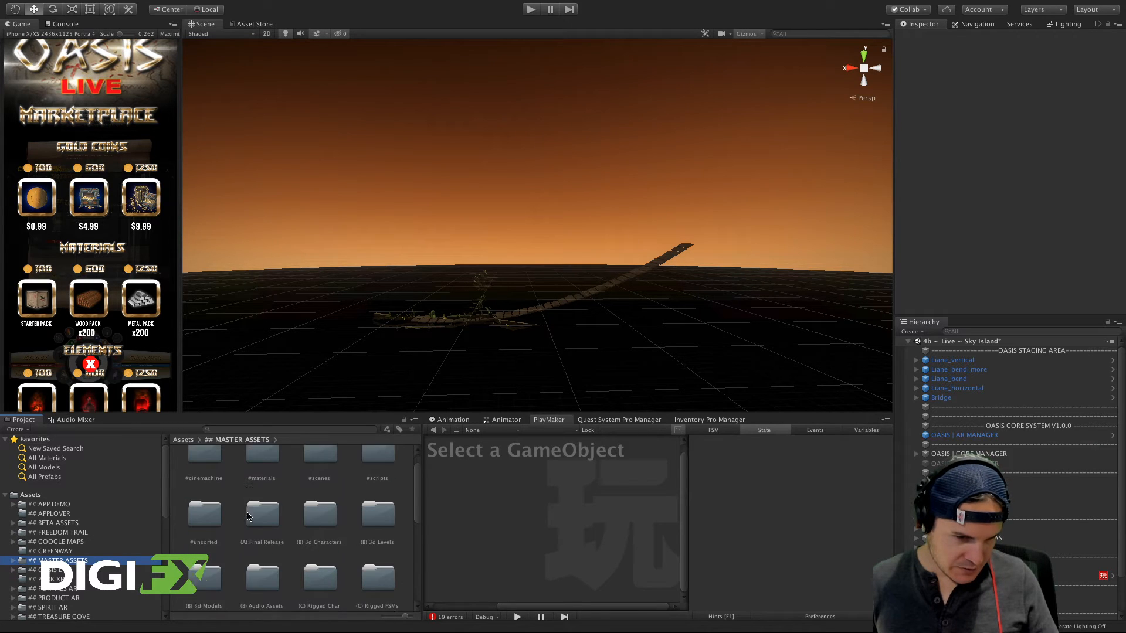
pyautogui.scroll(-2, 273, 517)
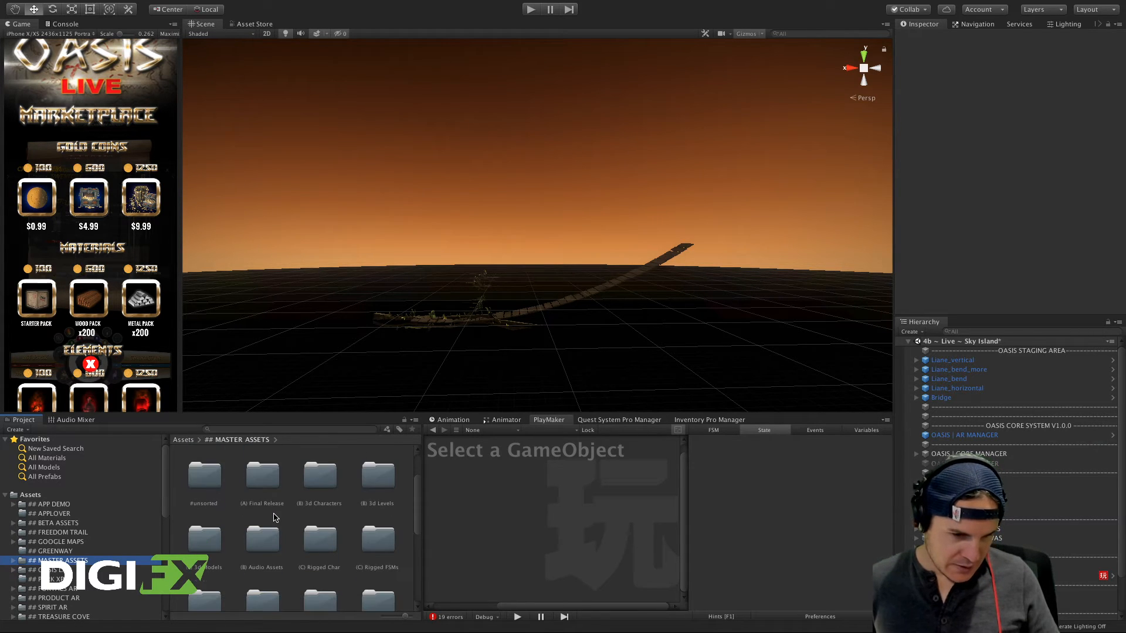
pyautogui.scroll(-1, 273, 517)
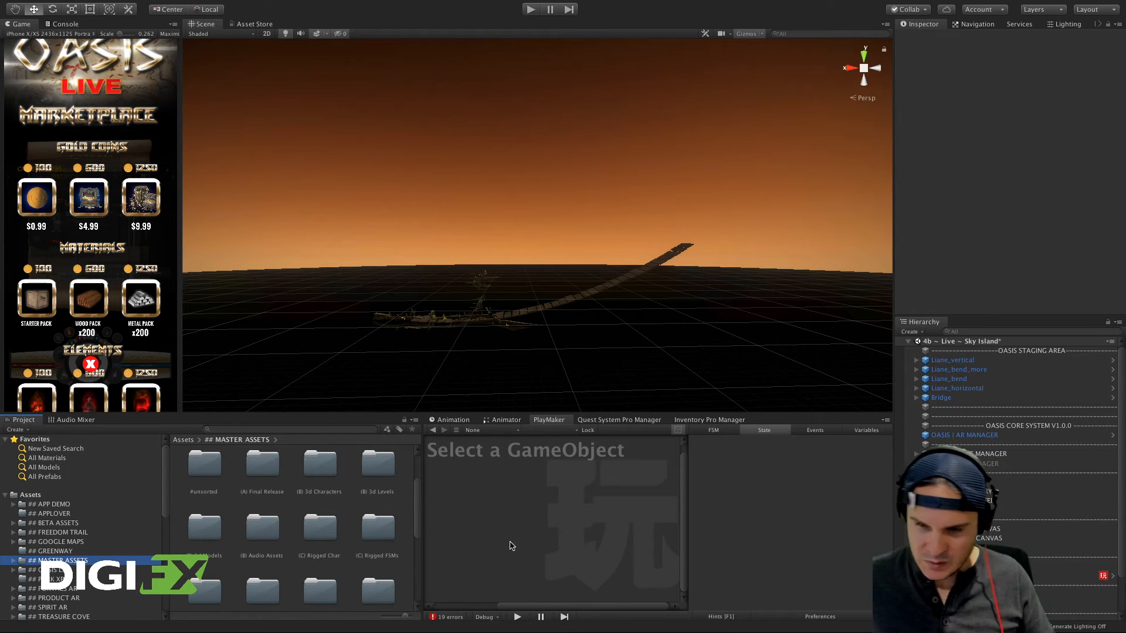
pyautogui.scroll(-2, 338, 544)
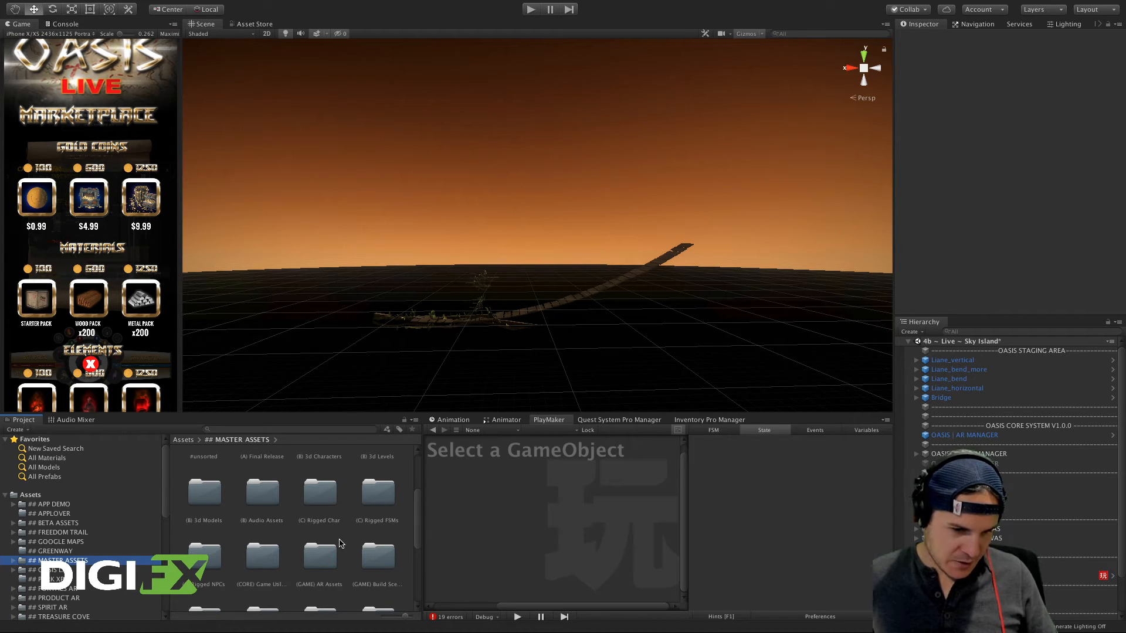
pyautogui.scroll(1, 291, 522)
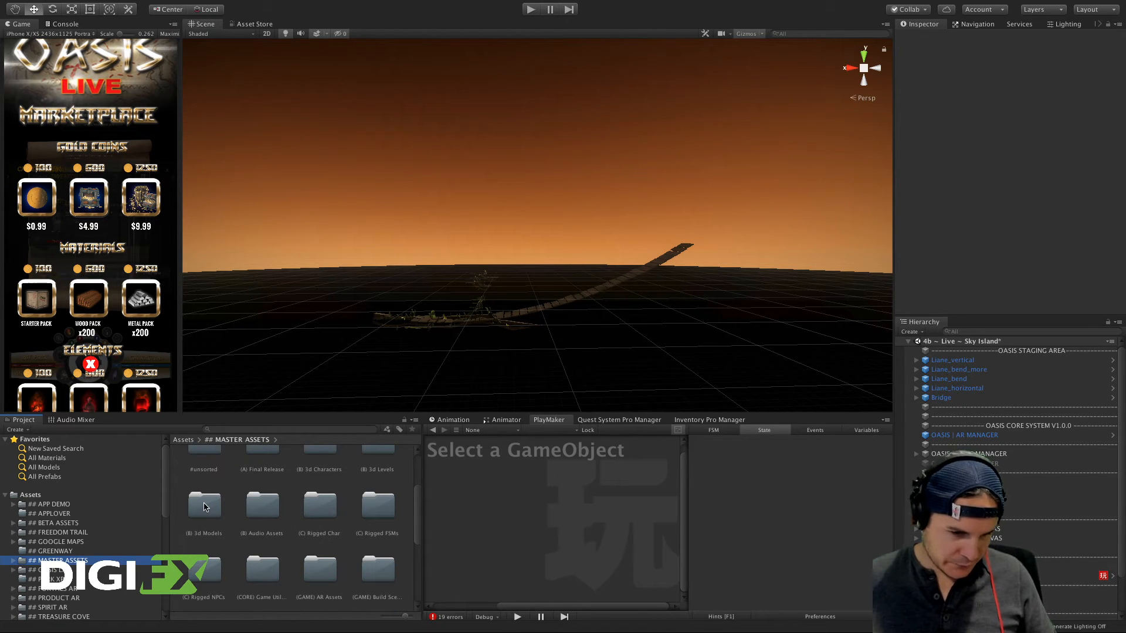
pyautogui.doubleClick(205, 507)
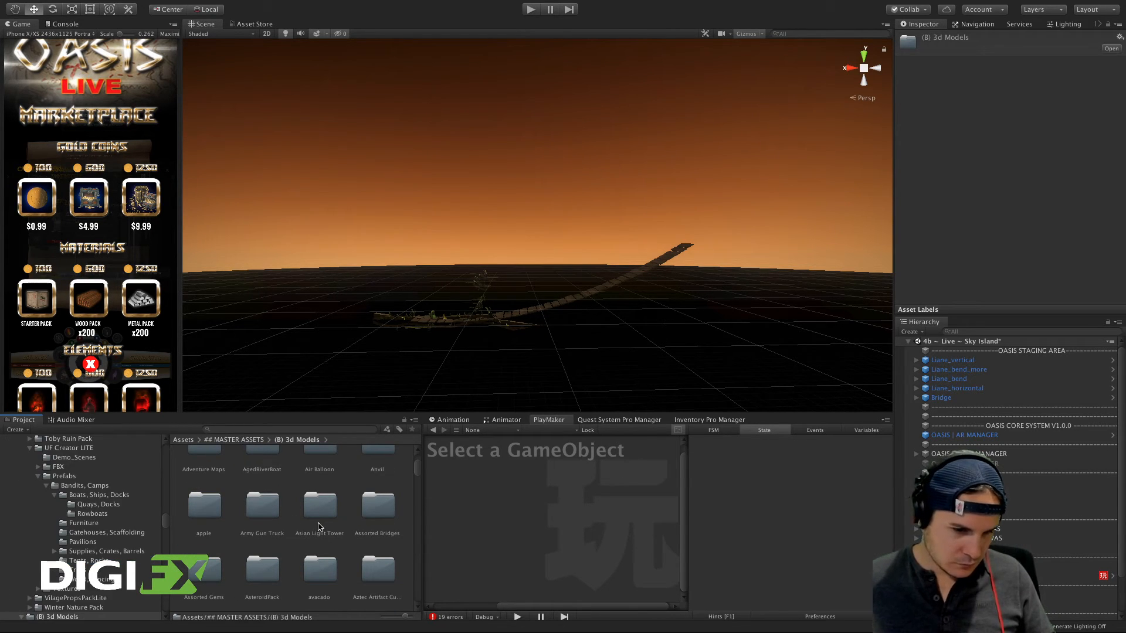
# Step: Show the (B) 3d Models subfolders as a compact list and look through them for suitable props
pyautogui.moveTo(405, 617); pyautogui.dragTo(374, 619)
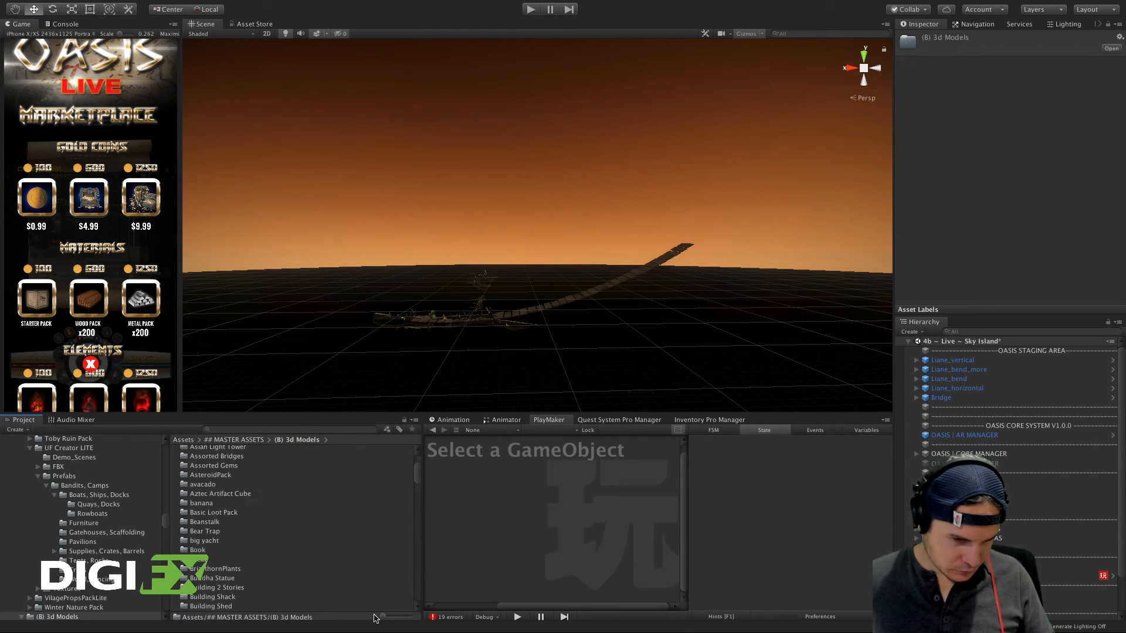
pyautogui.scroll(-15, 270, 554)
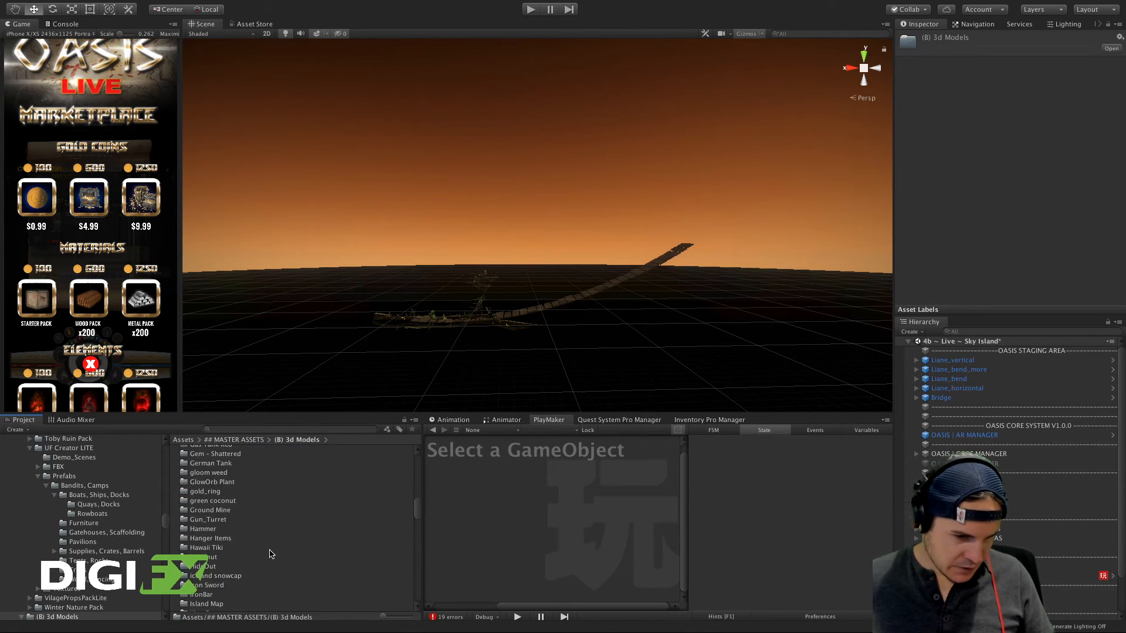
pyautogui.scroll(-12, 271, 554)
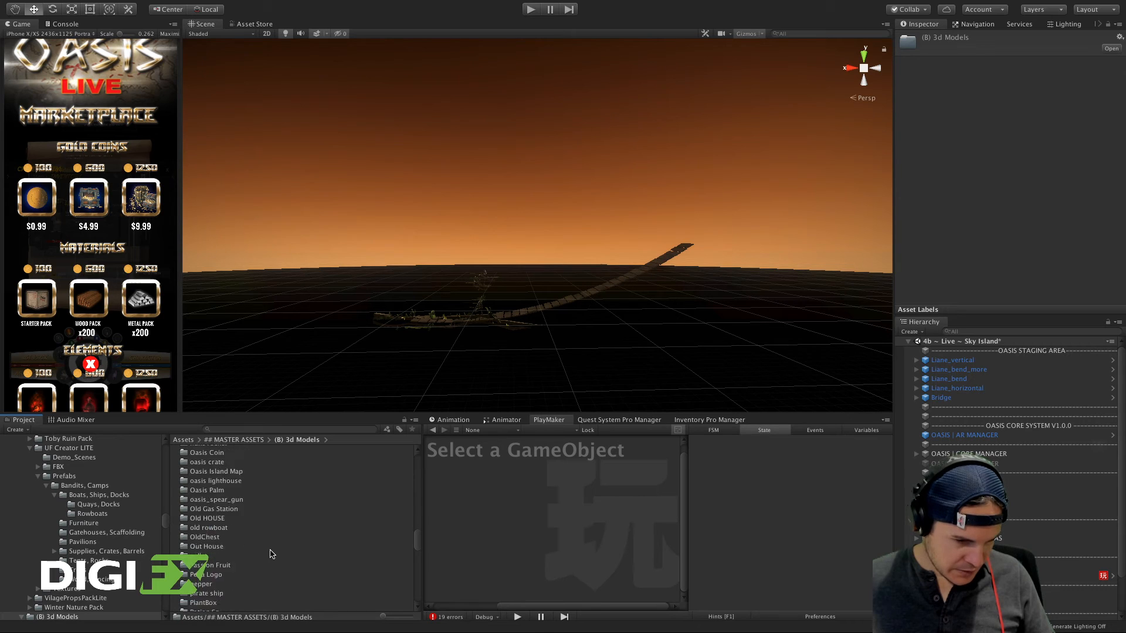
pyautogui.scroll(-8, 270, 554)
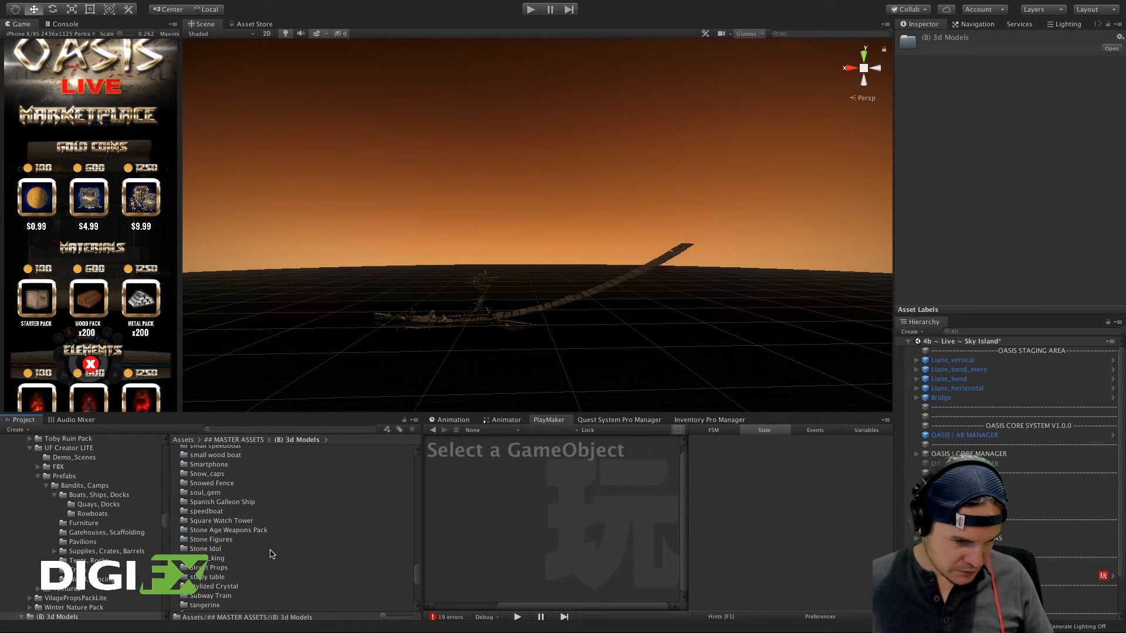
pyautogui.scroll(-2, 271, 554)
pyautogui.scroll(-1, 271, 554)
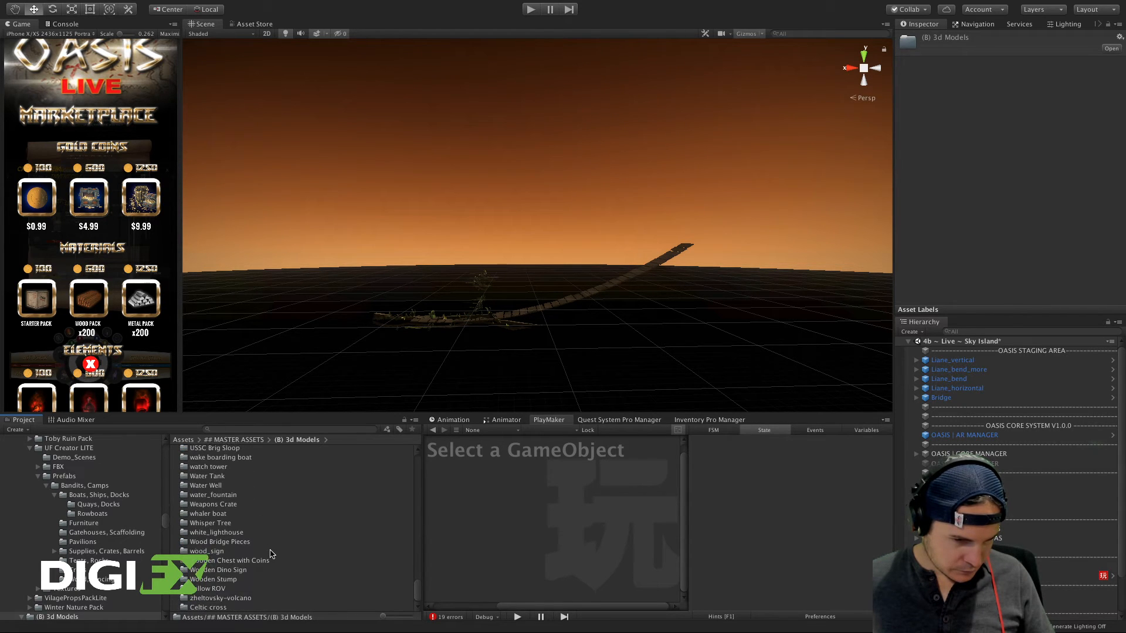
pyautogui.scroll(3, 209, 574)
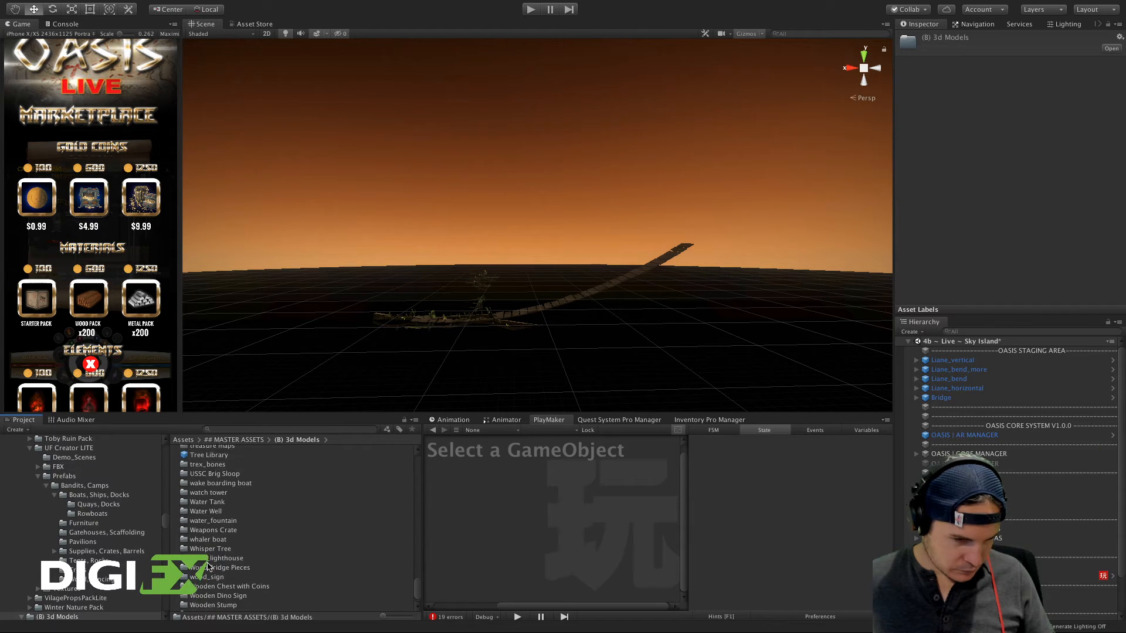
pyautogui.scroll(-3, 209, 564)
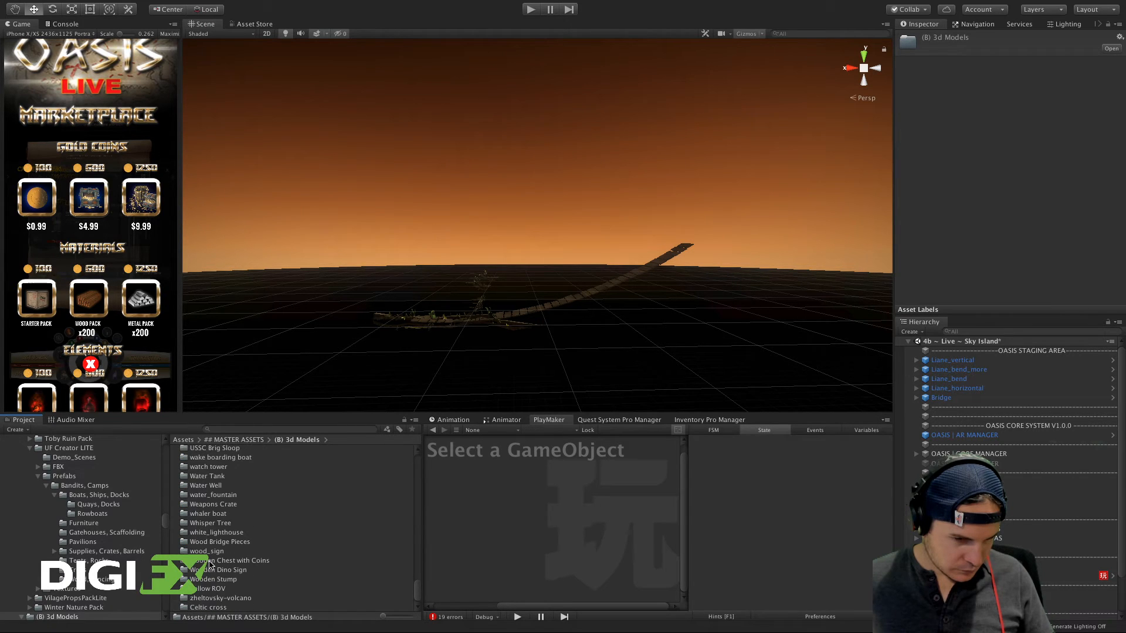
# Step: Search the project assets for "vine" and look through the matches as large thumbnails
pyautogui.click(297, 430)
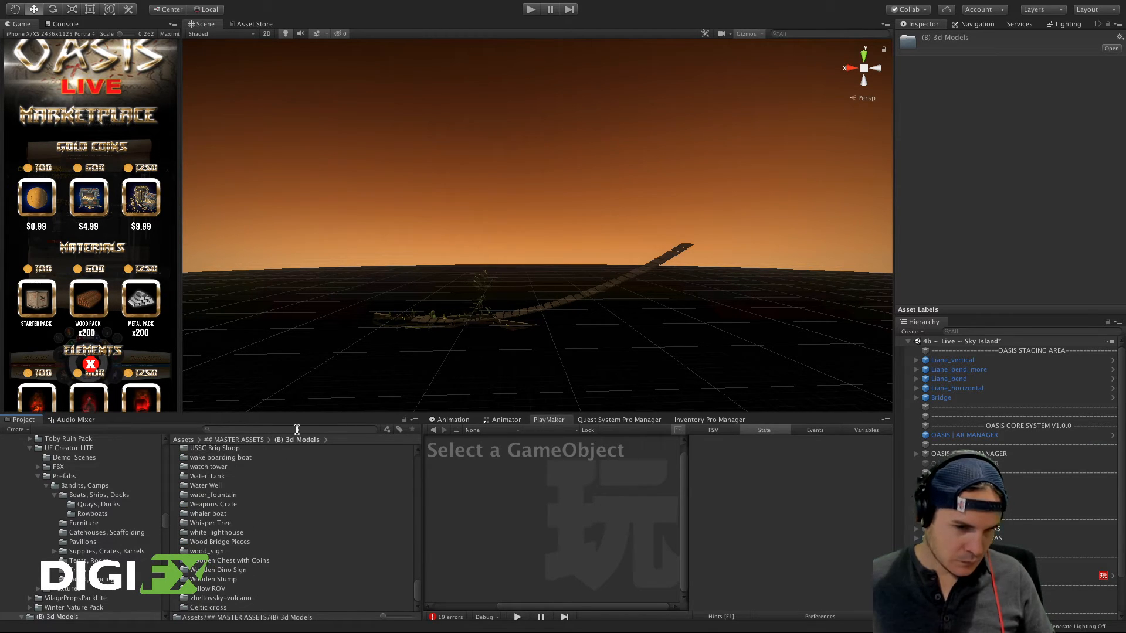
pyautogui.write('vine')
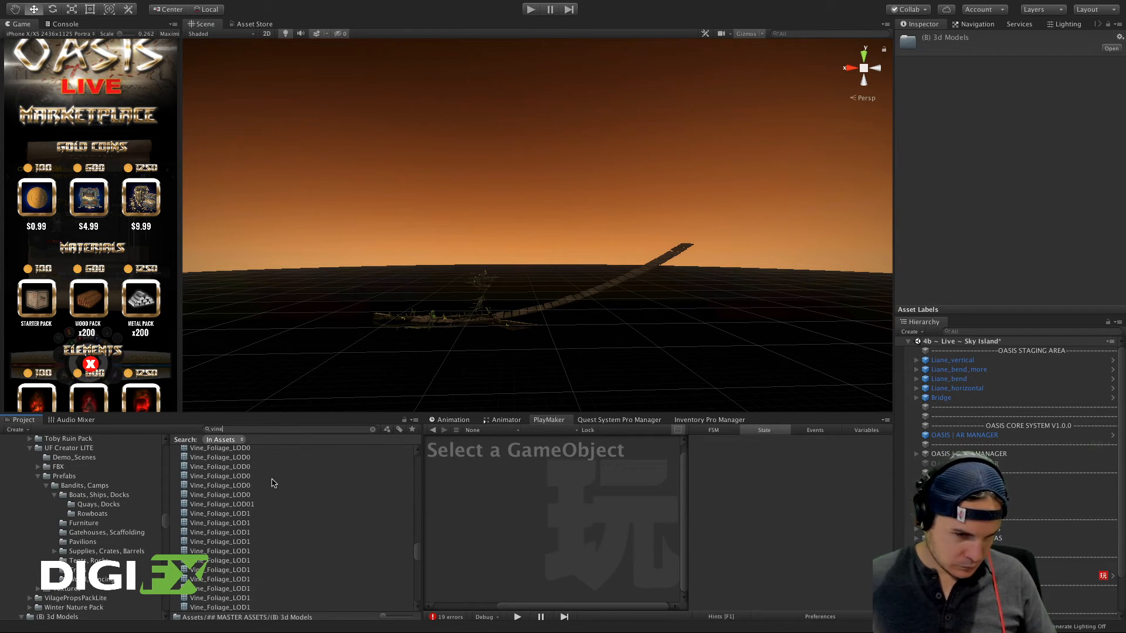
pyautogui.moveTo(396, 618); pyautogui.dragTo(410, 616)
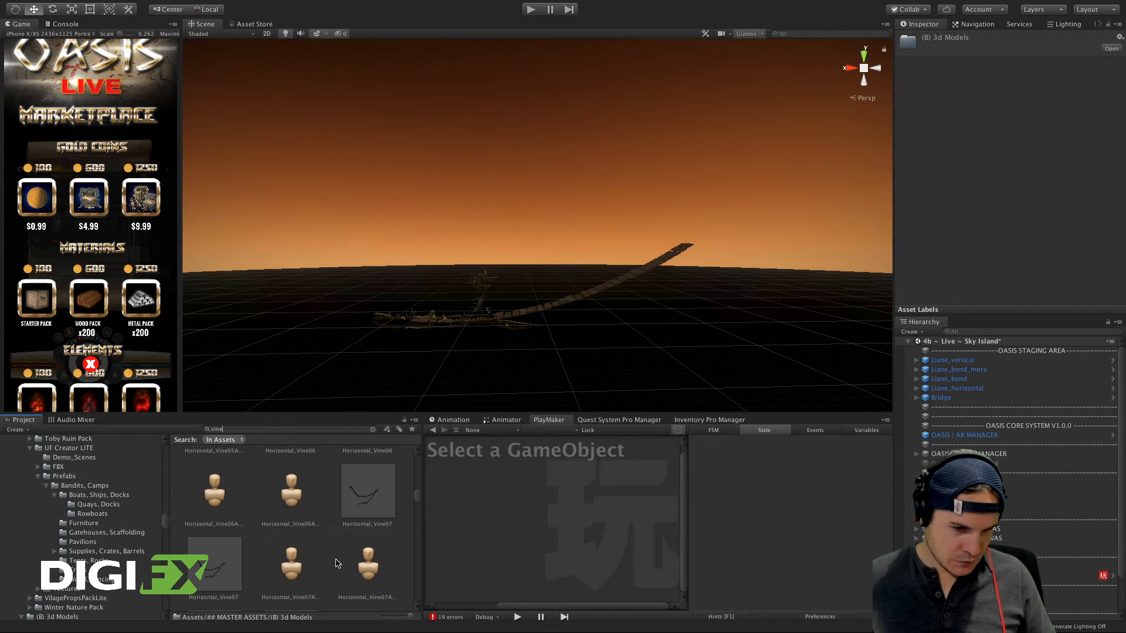
pyautogui.scroll(3, 304, 563)
pyautogui.scroll(2, 304, 563)
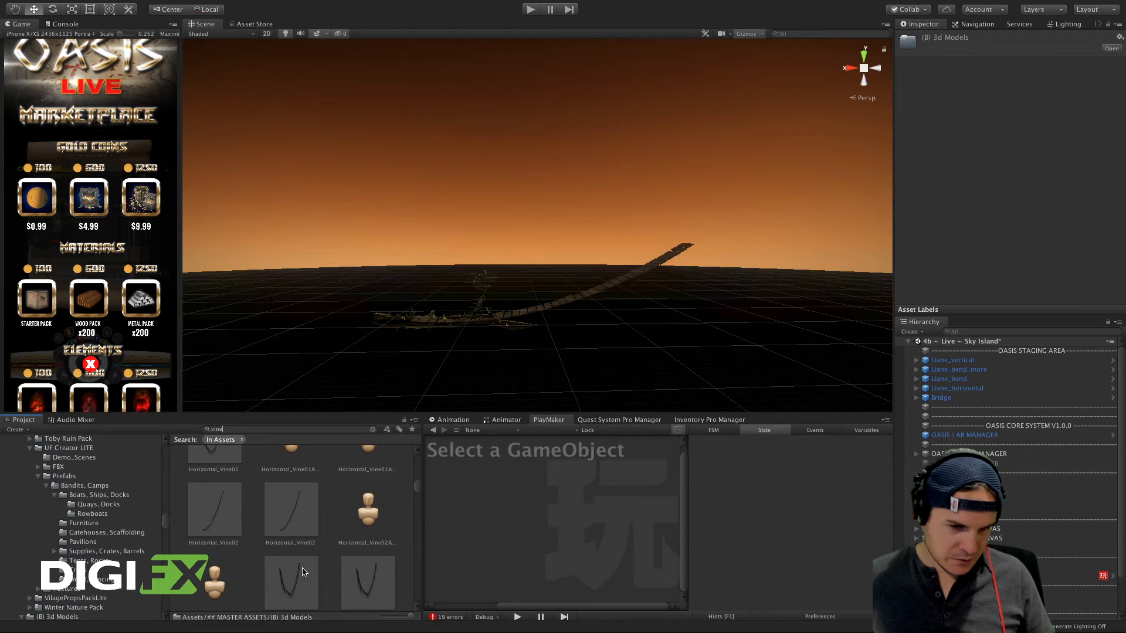
pyautogui.scroll(-5, 303, 572)
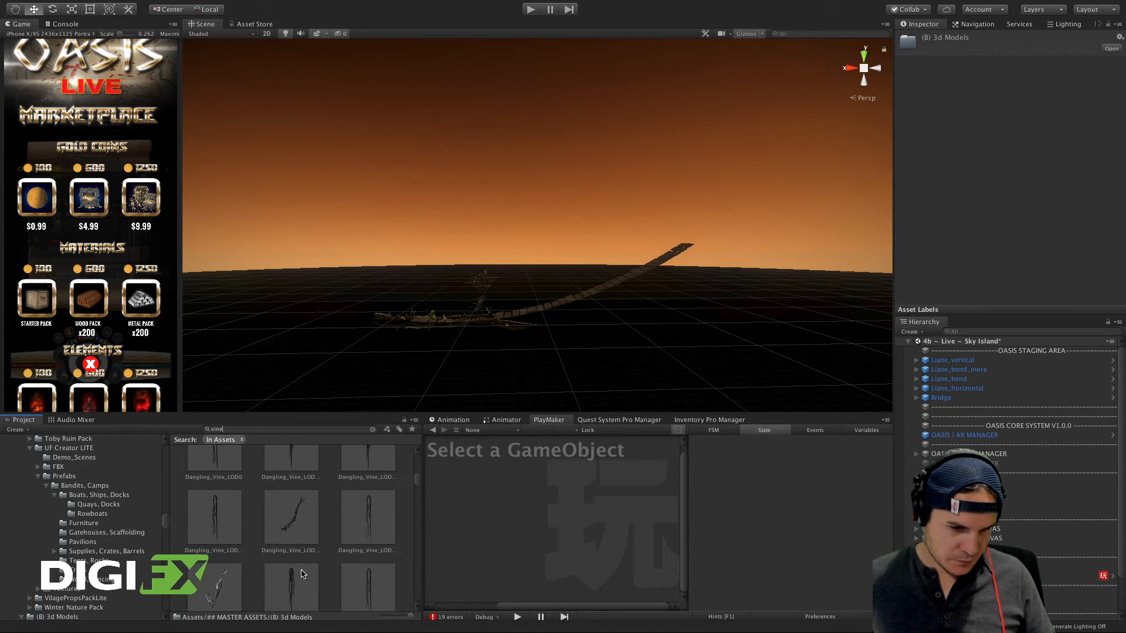
pyautogui.scroll(2, 305, 533)
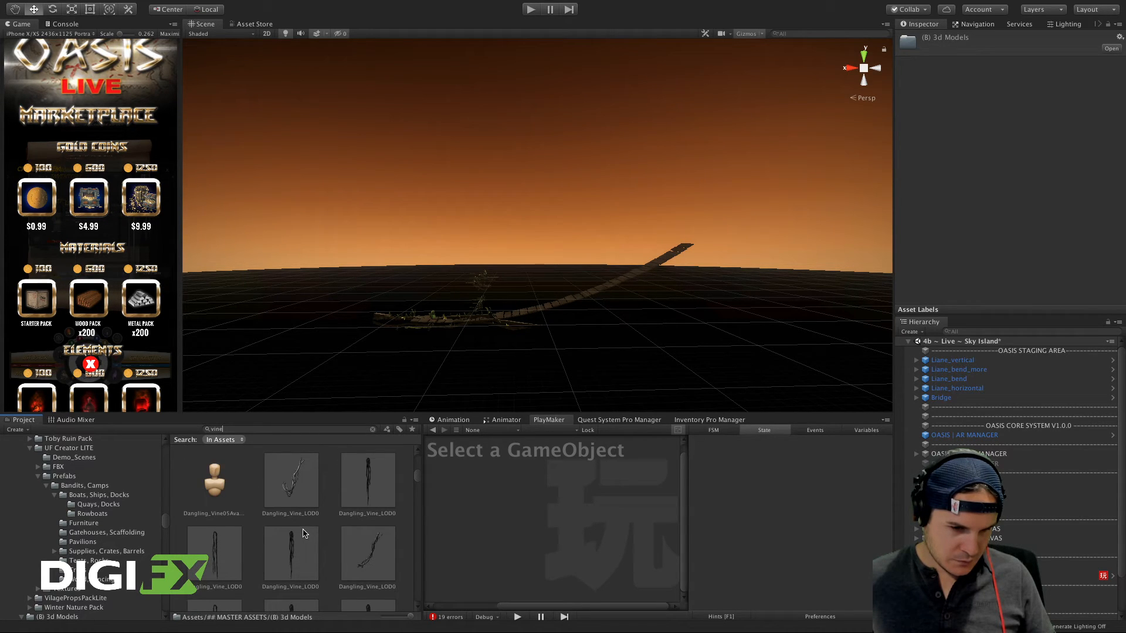
# Step: Locate a Dangling_Vine_LOD0 mesh in its source folder and go up to the Forest Vines Pack folder
pyautogui.click(368, 484)
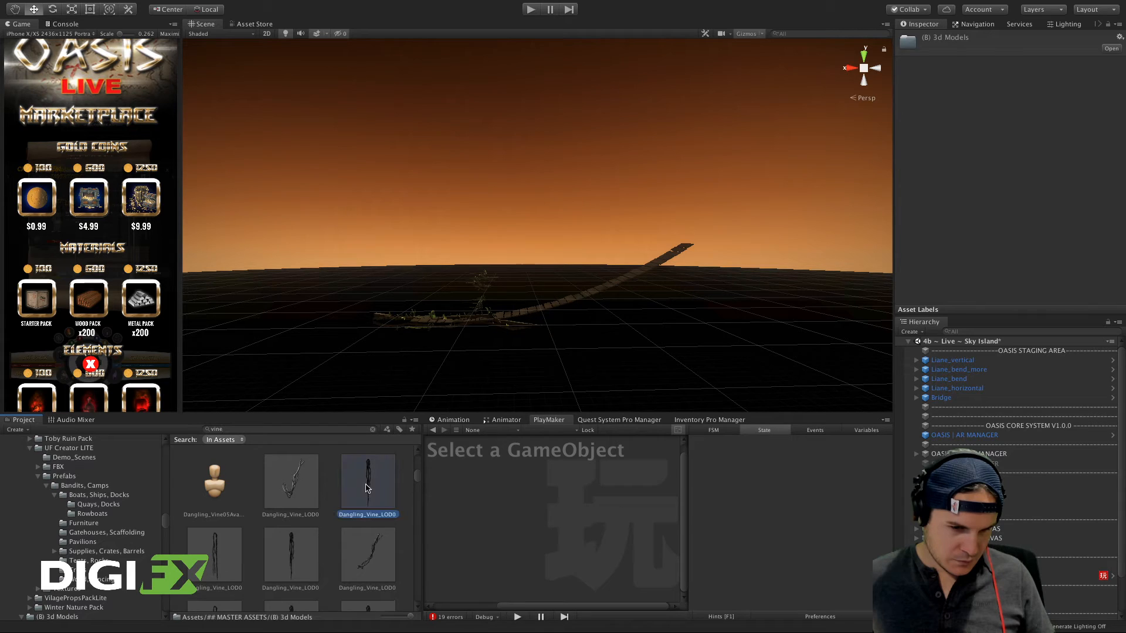
pyautogui.click(374, 430)
pyautogui.scroll(2, 289, 511)
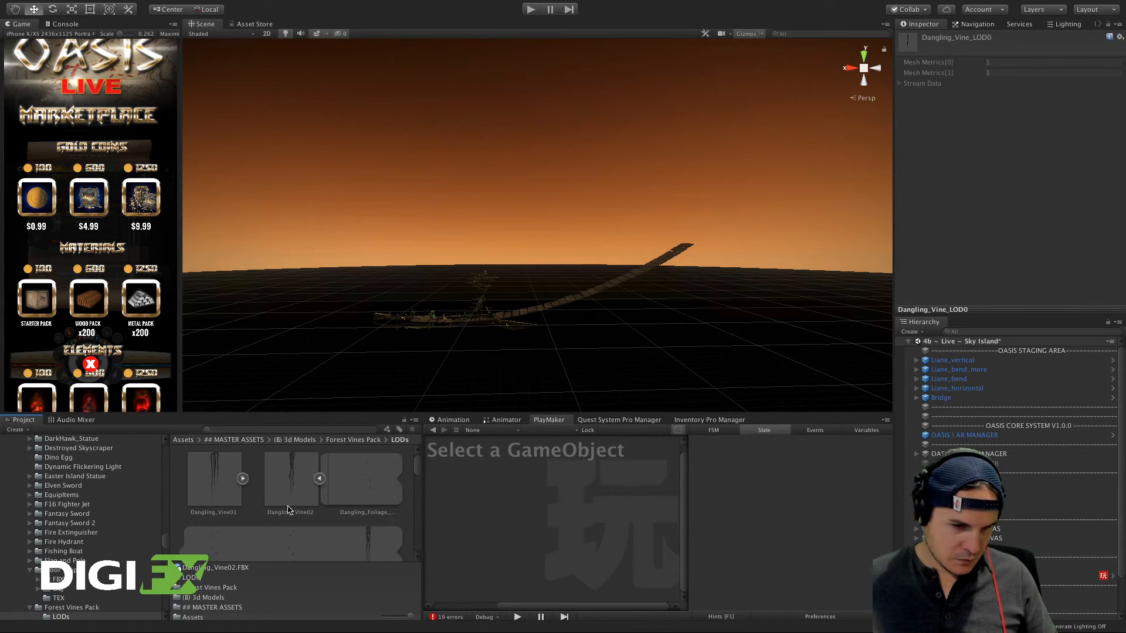
pyautogui.click(364, 441)
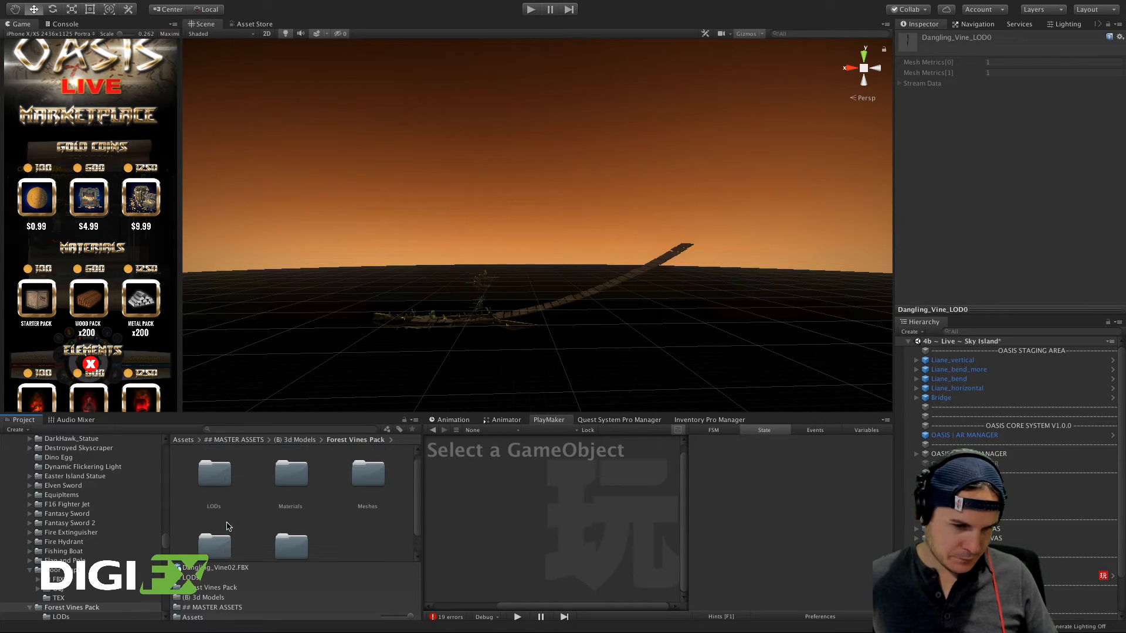
# Step: List the contents of the Forest Vines Pack's LODs subfolder and inspect Dangling_Vine_LOD01
pyautogui.scroll(1, 312, 502)
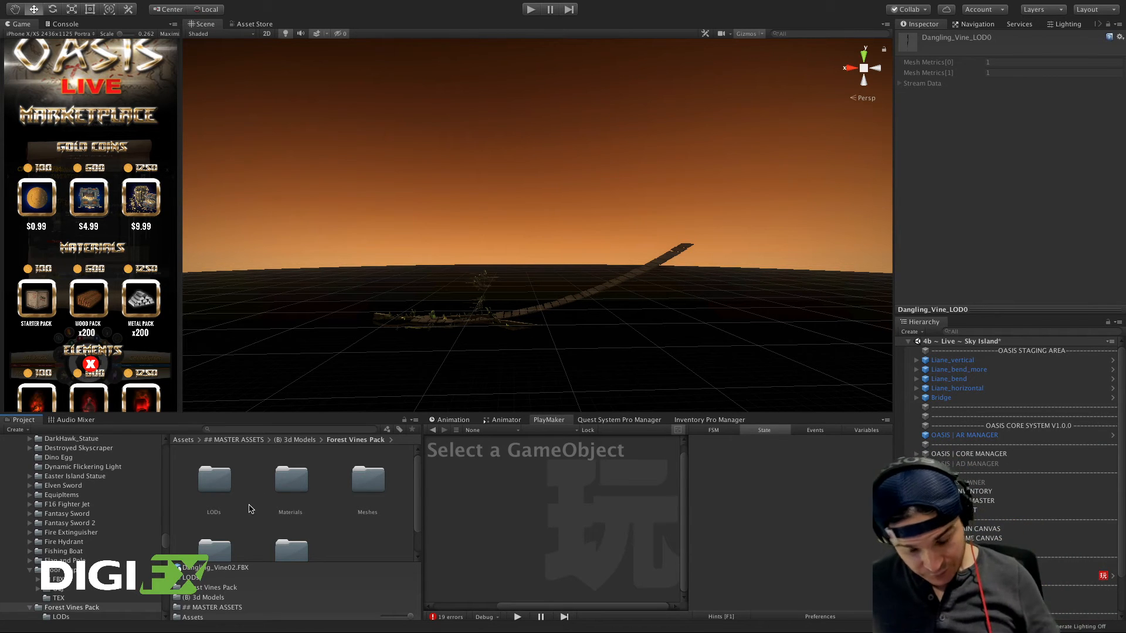
pyautogui.scroll(-1, 251, 514)
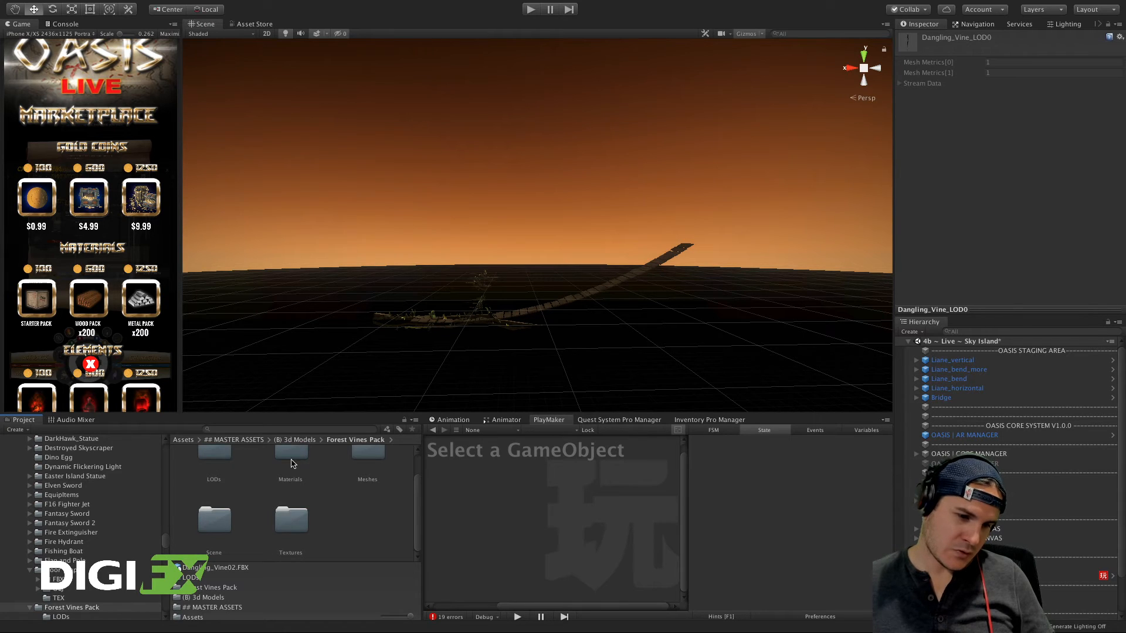
pyautogui.doubleClick(369, 459)
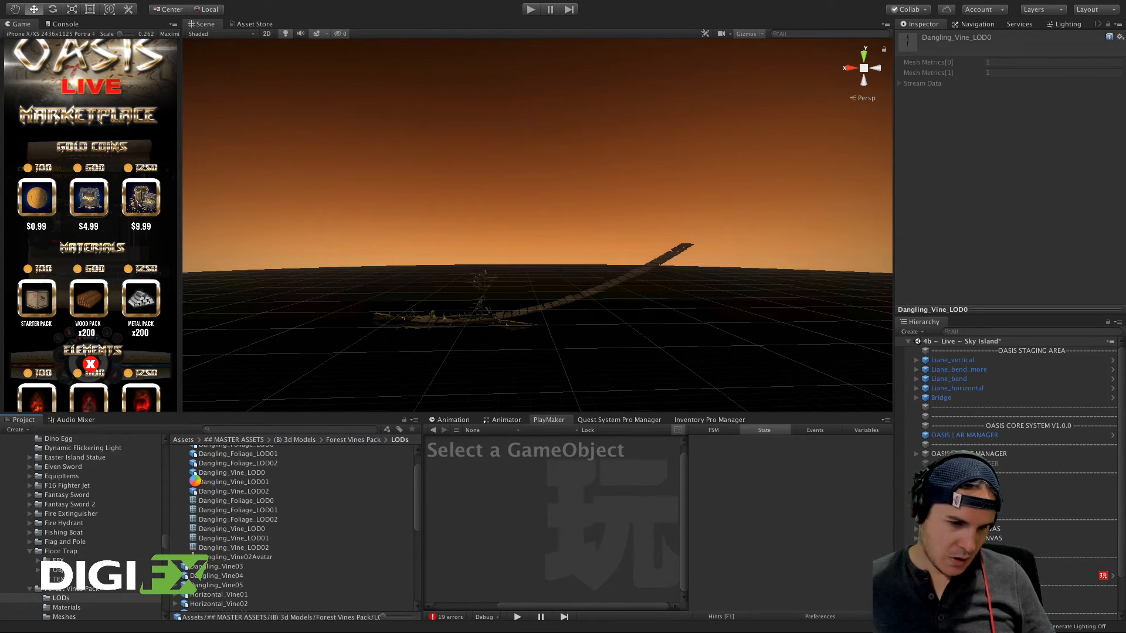
pyautogui.click(198, 474)
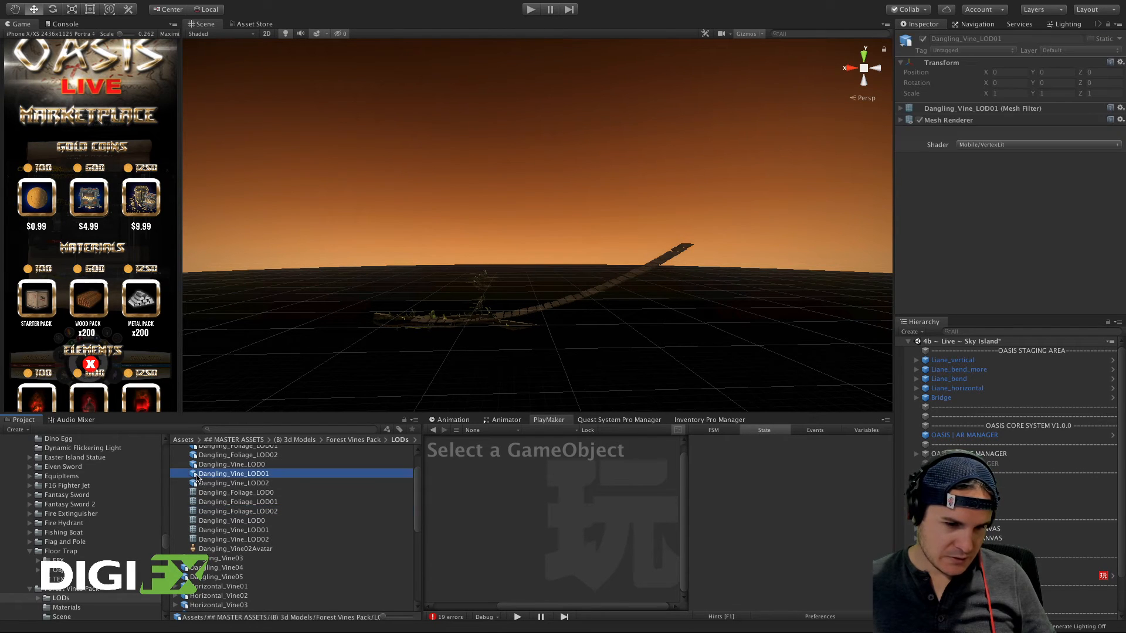
# Step: Switch from the PlayMaker view to the Animation view and widen the project asset browser
pyautogui.click(512, 573)
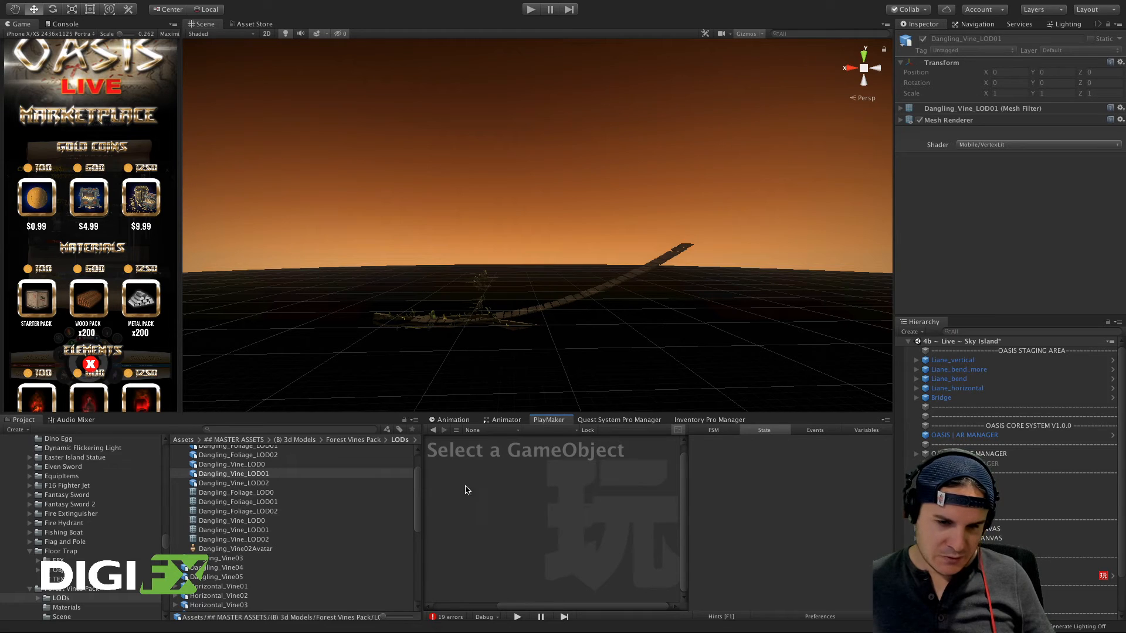
pyautogui.click(460, 421)
pyautogui.moveTo(421, 482); pyautogui.dragTo(621, 475)
# Step: Inspect the vine models in the LODs folder one by one, from Dangling_Vine02 and its sub-assets through Vine_Large
pyautogui.click(215, 482)
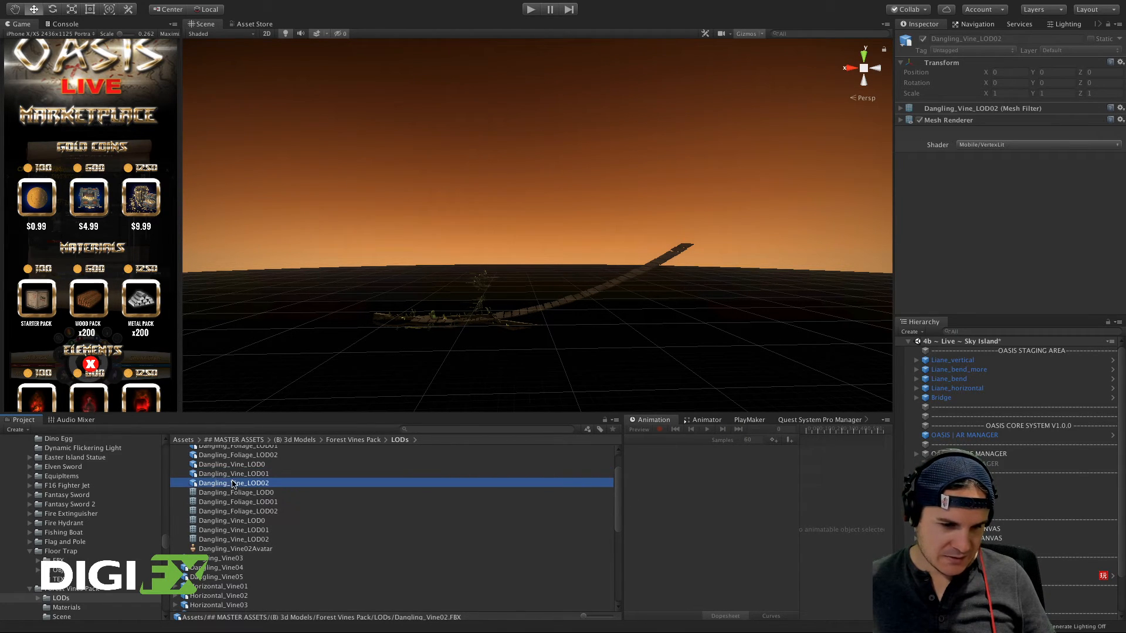
pyautogui.scroll(-5, 213, 545)
pyautogui.press('Down')
pyautogui.press('Down')
pyautogui.press('Down')
pyautogui.press('Down')
pyautogui.press('Down')
pyautogui.press('Down')
pyautogui.press('Down')
pyautogui.press('Down')
pyautogui.press('Down')
pyautogui.press('Down')
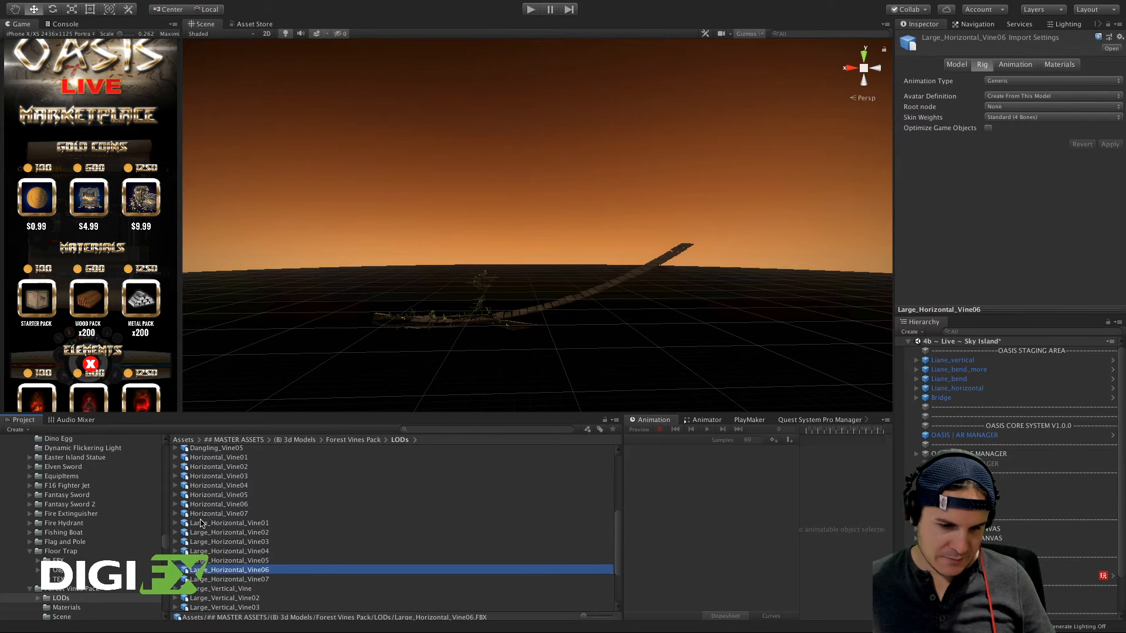
pyautogui.press('Down')
pyautogui.press('Down')
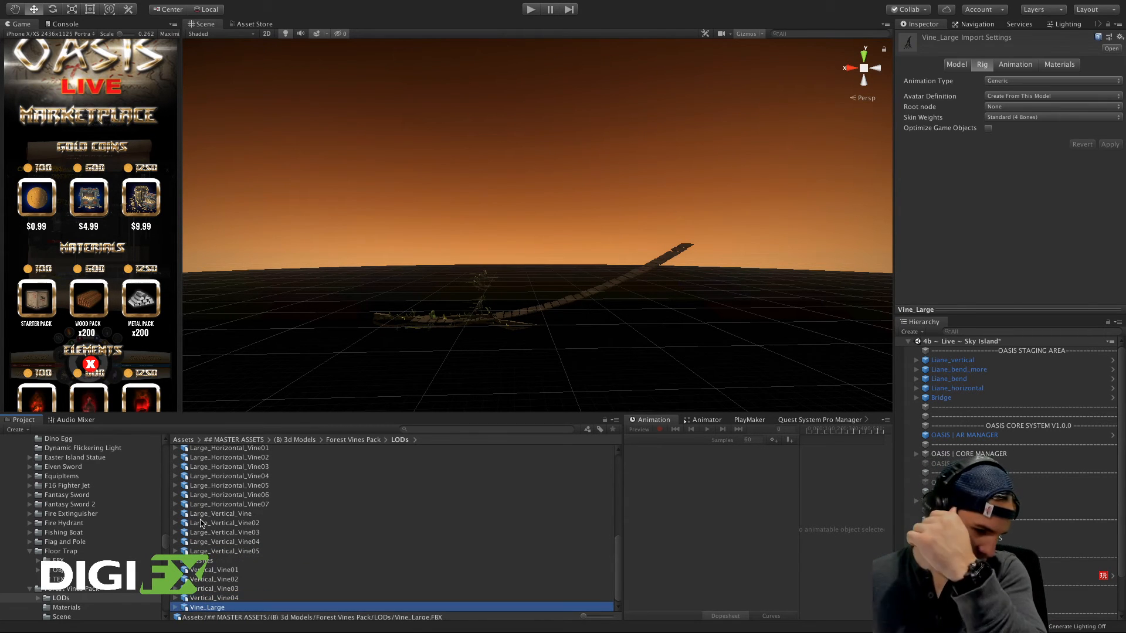
pyautogui.press('Up')
pyautogui.press('Up')
pyautogui.press('Up')
pyautogui.press('Up')
pyautogui.press('Up')
pyautogui.press('Up')
pyautogui.press('Up')
pyautogui.press('Up')
pyautogui.press('Up')
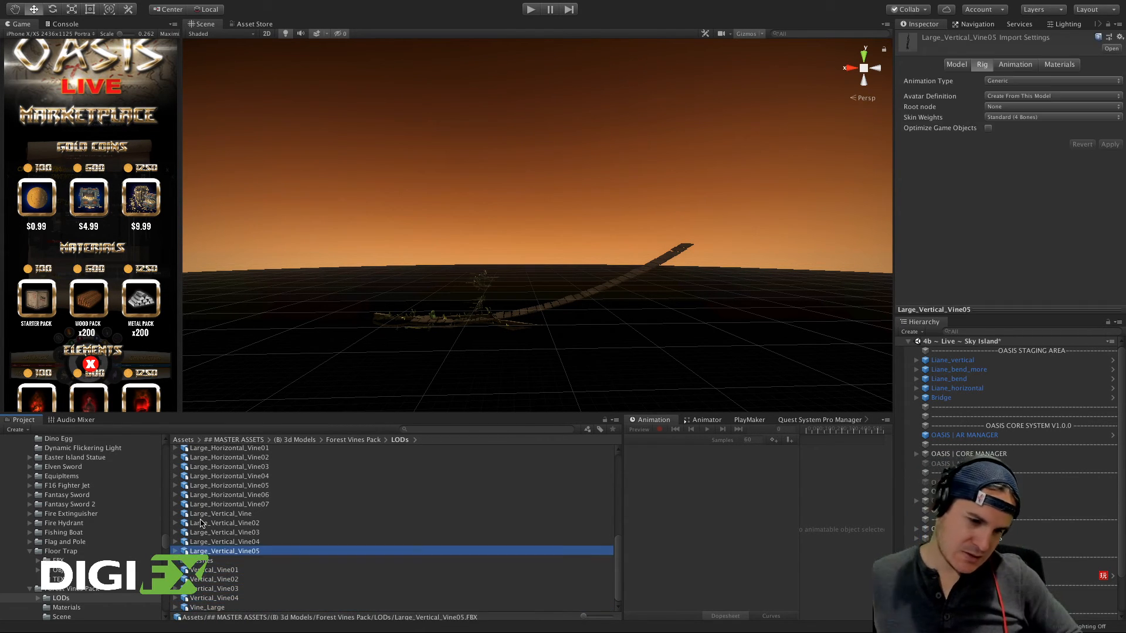
pyautogui.press('Up')
pyautogui.press('Up')
pyautogui.press('Up')
pyautogui.press('Up')
pyautogui.press('Up')
pyautogui.press('Up')
pyautogui.press('Up')
pyautogui.press('Up')
pyautogui.press('Up')
pyautogui.press('Up')
pyautogui.press('Up')
pyautogui.press('Up')
pyautogui.press('Up')
pyautogui.press('Up')
pyautogui.press('Up')
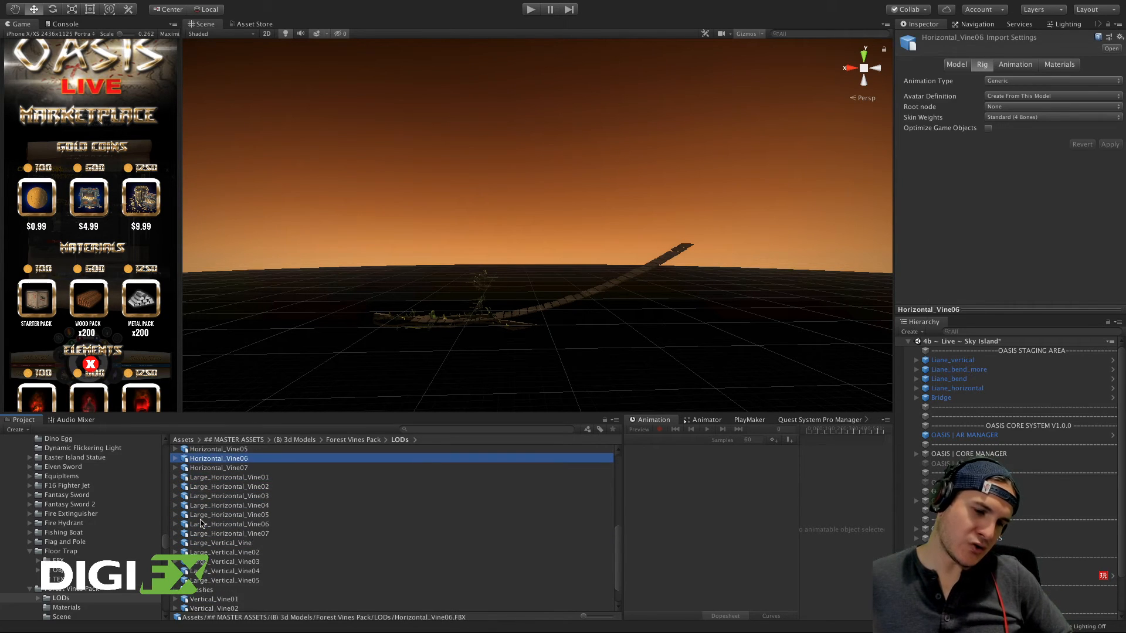
pyautogui.press('Up')
pyautogui.press('Up')
pyautogui.press('Up')
pyautogui.press('Up')
pyautogui.press('Up')
pyautogui.press('Up')
pyautogui.press('Up')
pyautogui.press('Up')
pyautogui.press('Up')
pyautogui.press('Up')
pyautogui.press('Up')
pyautogui.press('Up')
pyautogui.press('Up')
pyautogui.press('Up')
pyautogui.press('Up')
pyautogui.press('Up')
pyautogui.press('Up')
pyautogui.press('Up')
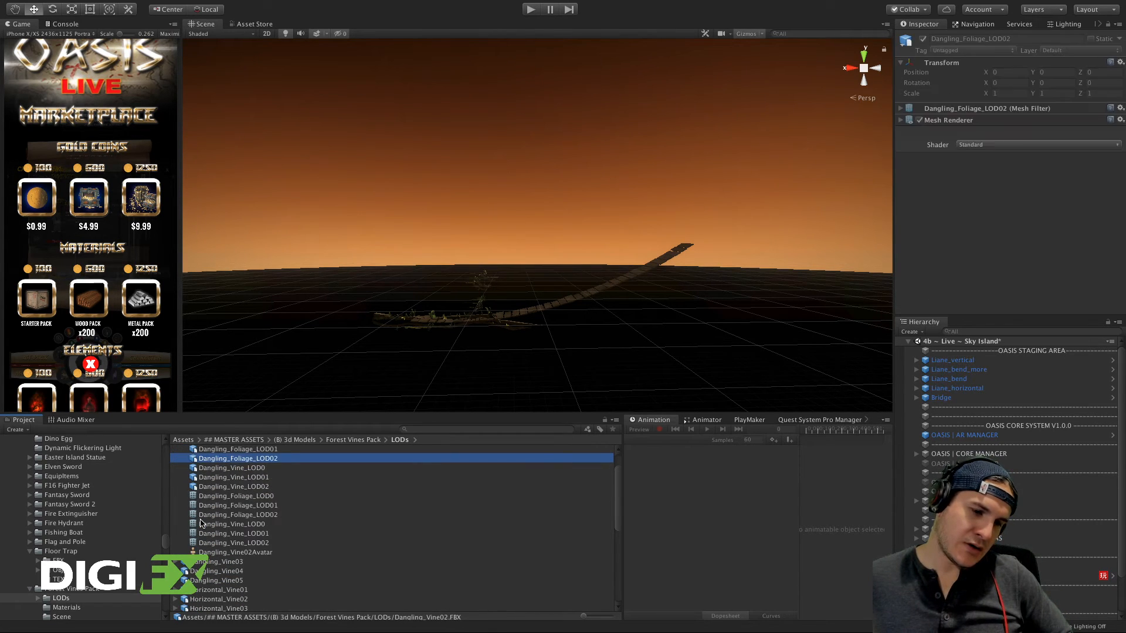
pyautogui.press('Down')
pyautogui.press('Down')
pyautogui.press('Down')
pyautogui.press('Down')
pyautogui.press('Down')
pyautogui.press('Down')
pyautogui.press('Down')
pyautogui.press('Down')
pyautogui.press('Down')
pyautogui.press('Down')
pyautogui.press('Down')
pyautogui.press('Down')
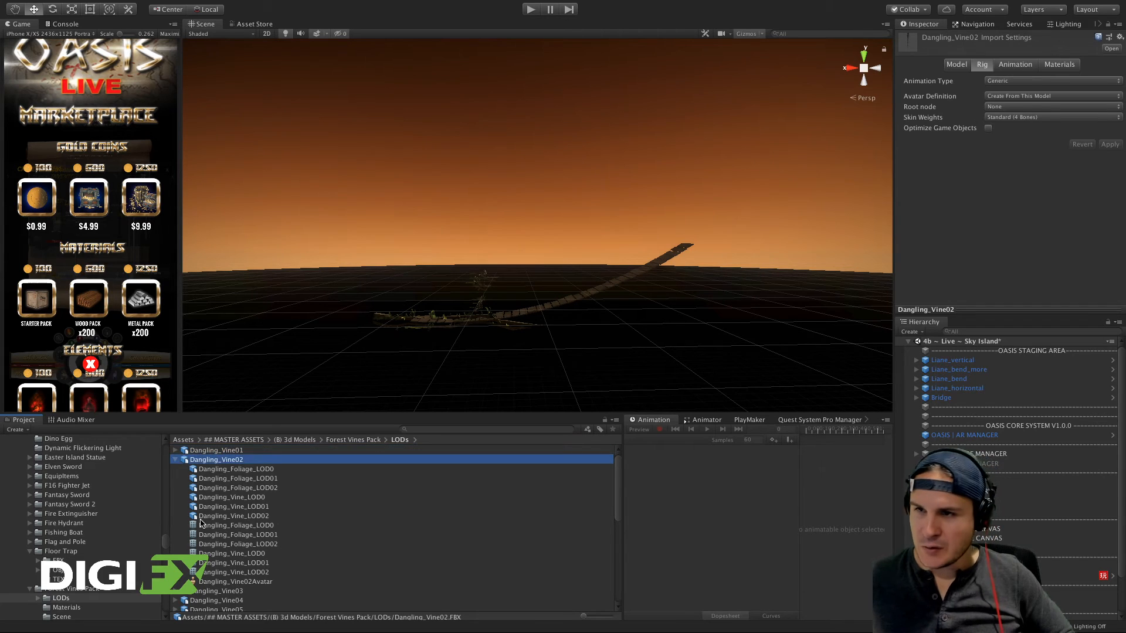
pyautogui.press('Up')
pyautogui.press('Up')
pyautogui.press('Up')
pyautogui.press('Up')
pyautogui.press('Up')
pyautogui.press('Up')
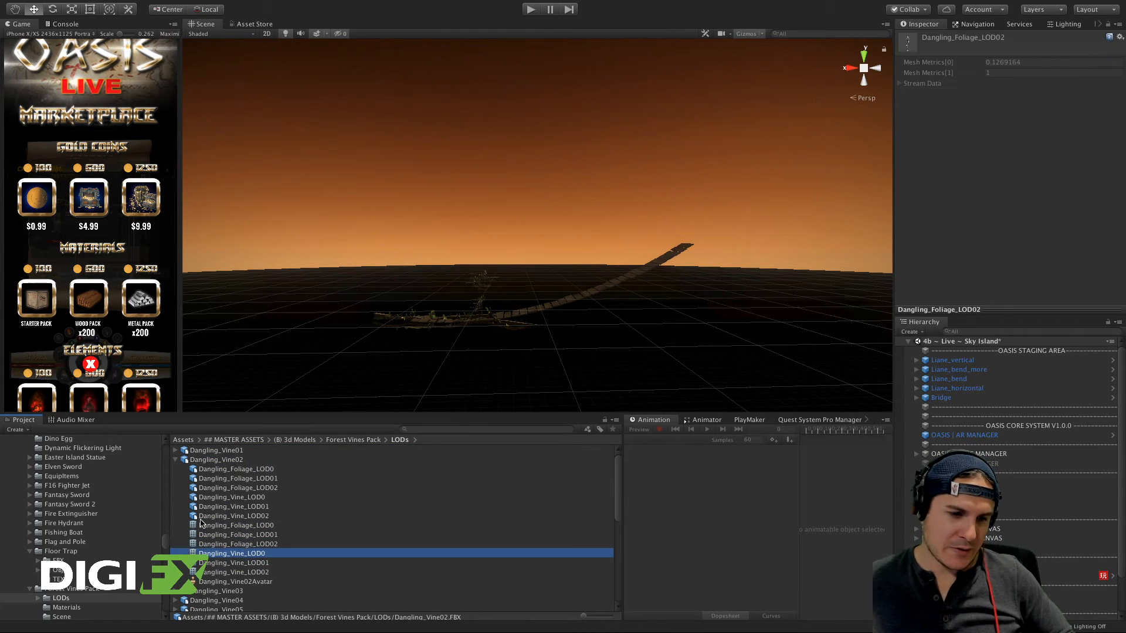
# Step: Collapse Dangling_Vine02's sub-assets and examine the Model import settings of Dangling_Vine02 and Dangling_Vine01
pyautogui.click(175, 460)
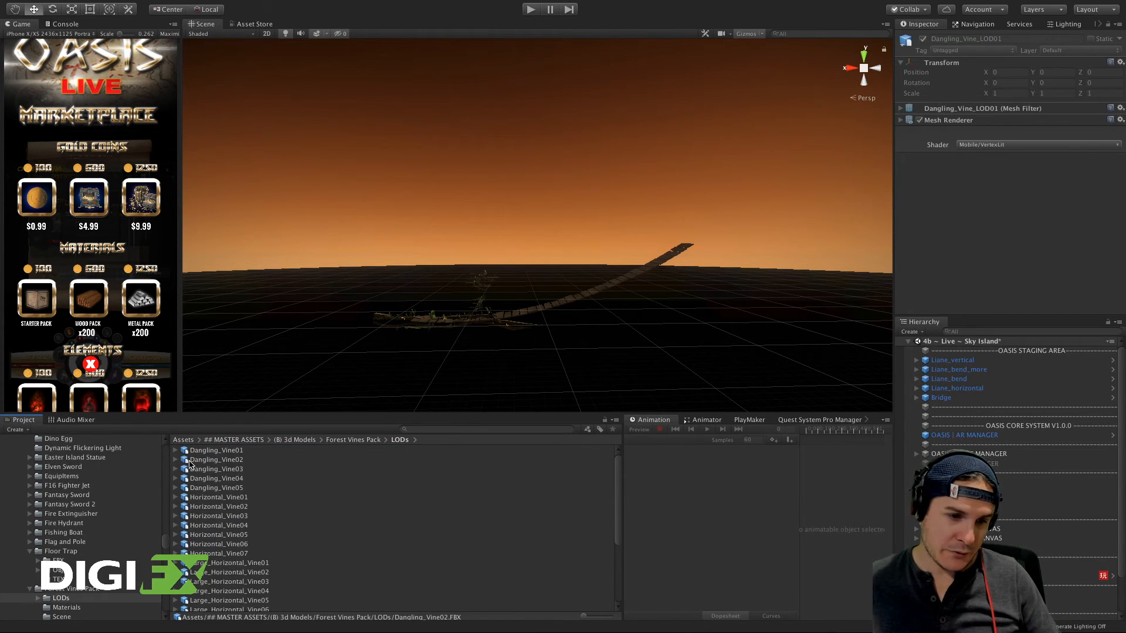
pyautogui.click(205, 459)
pyautogui.click(207, 461)
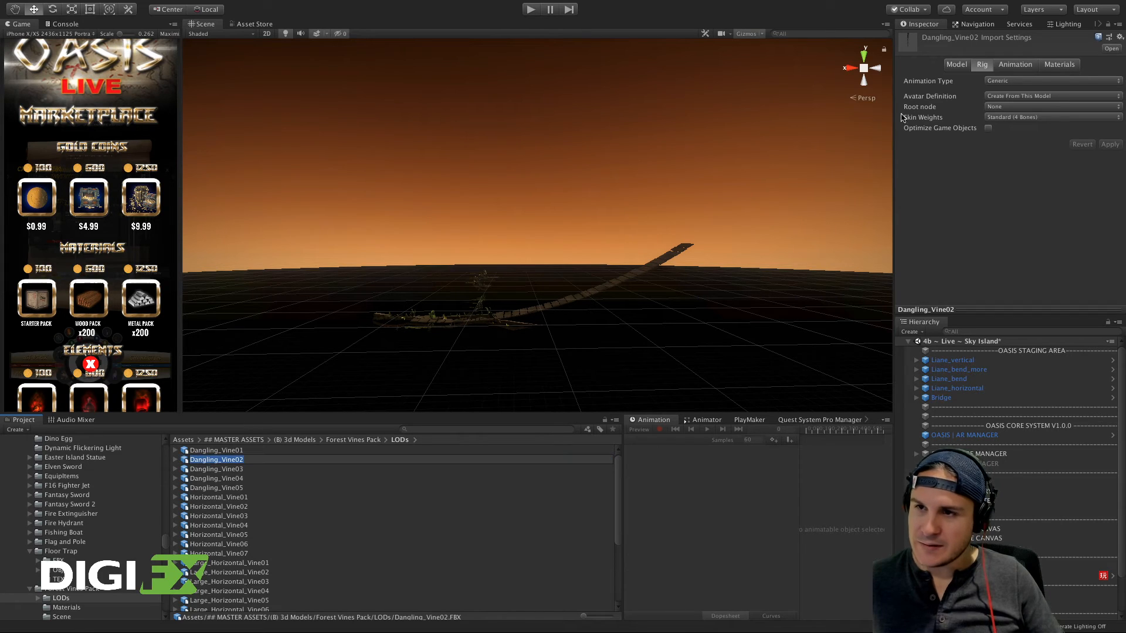
pyautogui.click(958, 65)
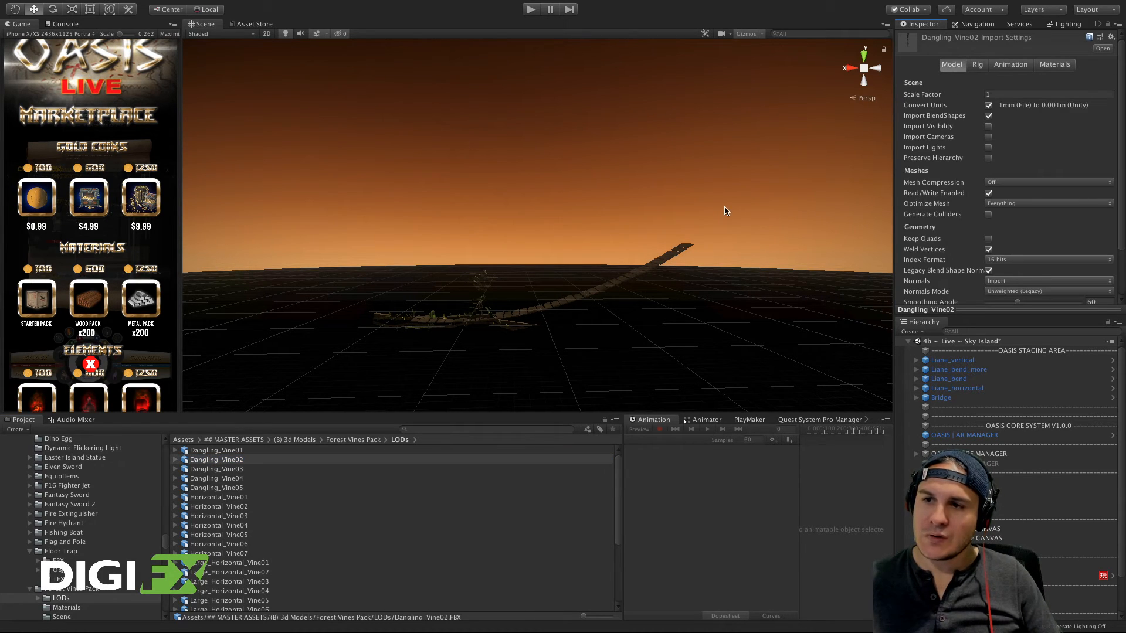
pyautogui.click(217, 451)
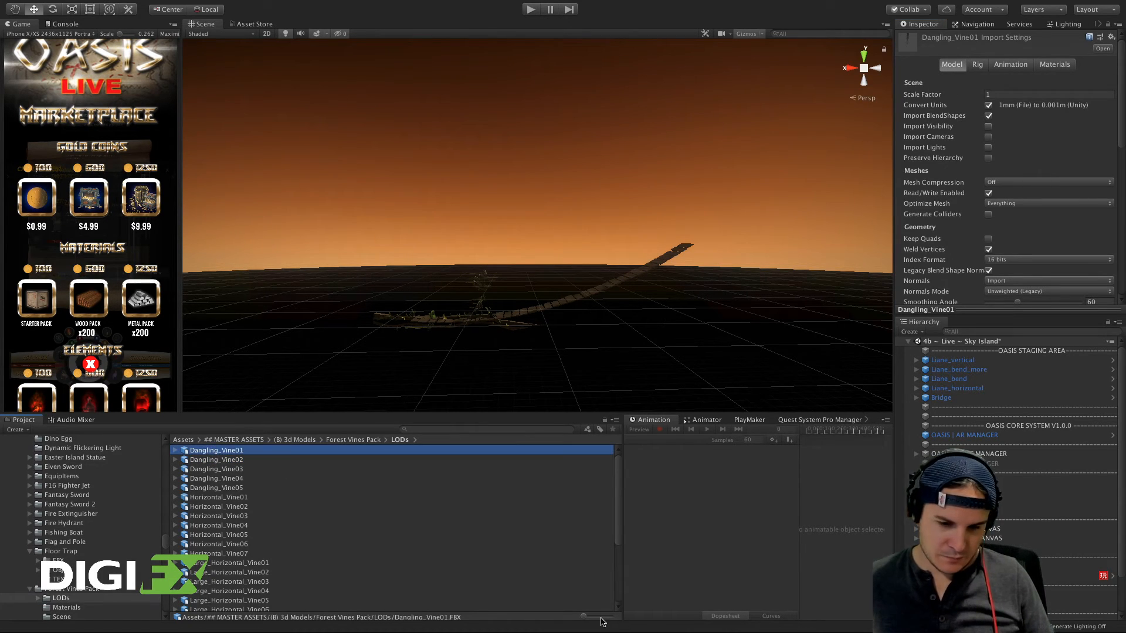
# Step: Show the LODs folder's vine models as large thumbnails and look through them down to Vine_Large
pyautogui.moveTo(602, 618); pyautogui.dragTo(613, 619)
pyautogui.scroll(-5, 325, 513)
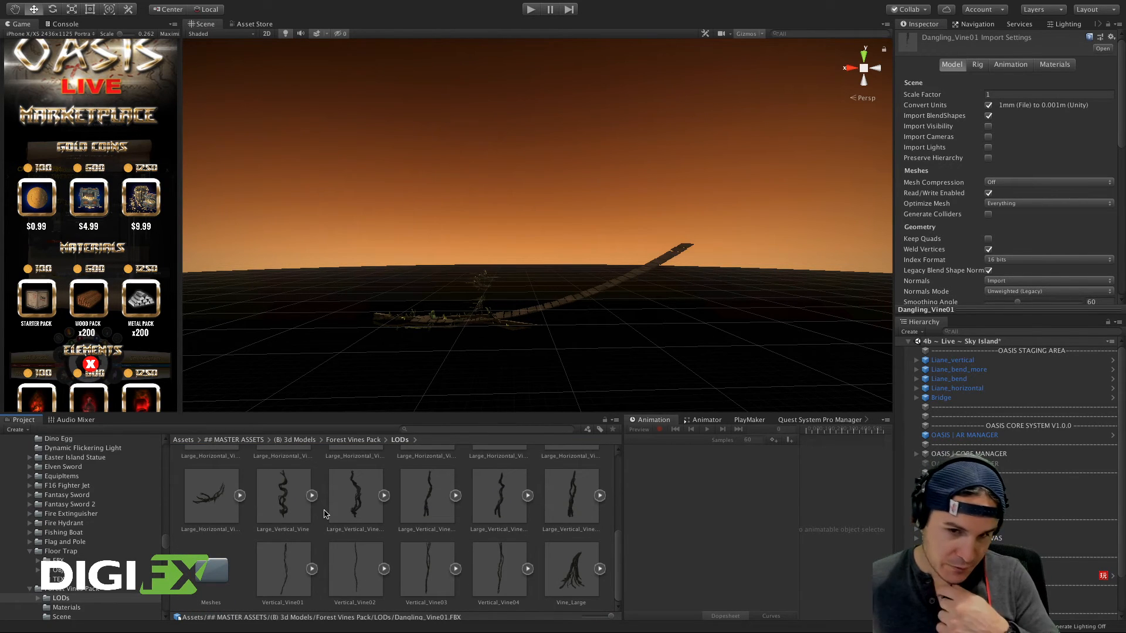
pyautogui.scroll(4, 370, 511)
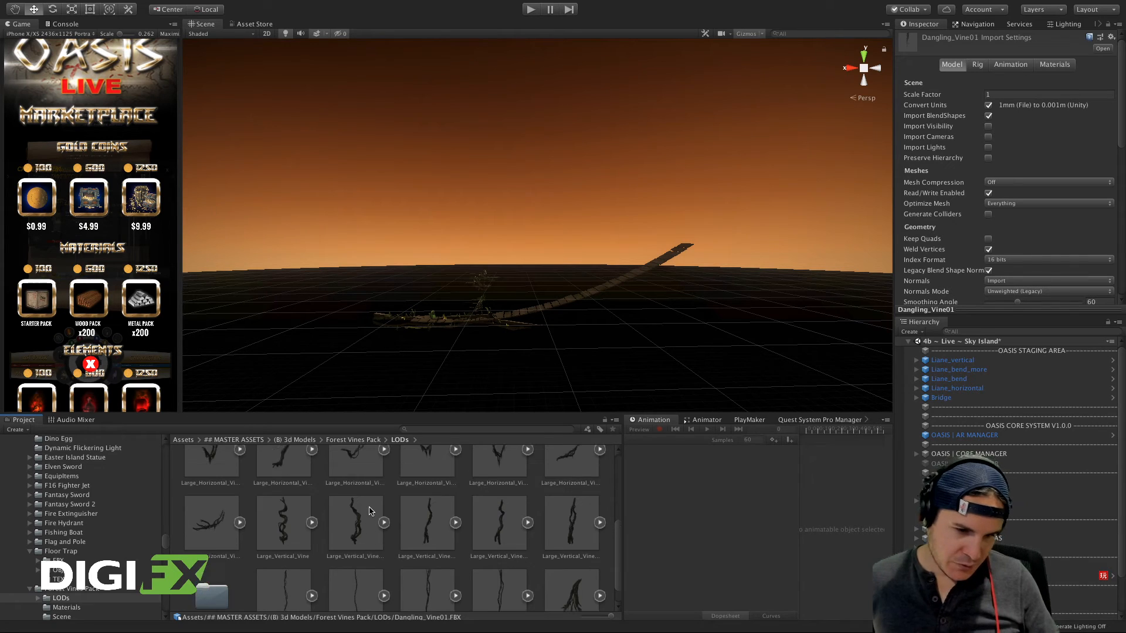
pyautogui.scroll(-2, 410, 522)
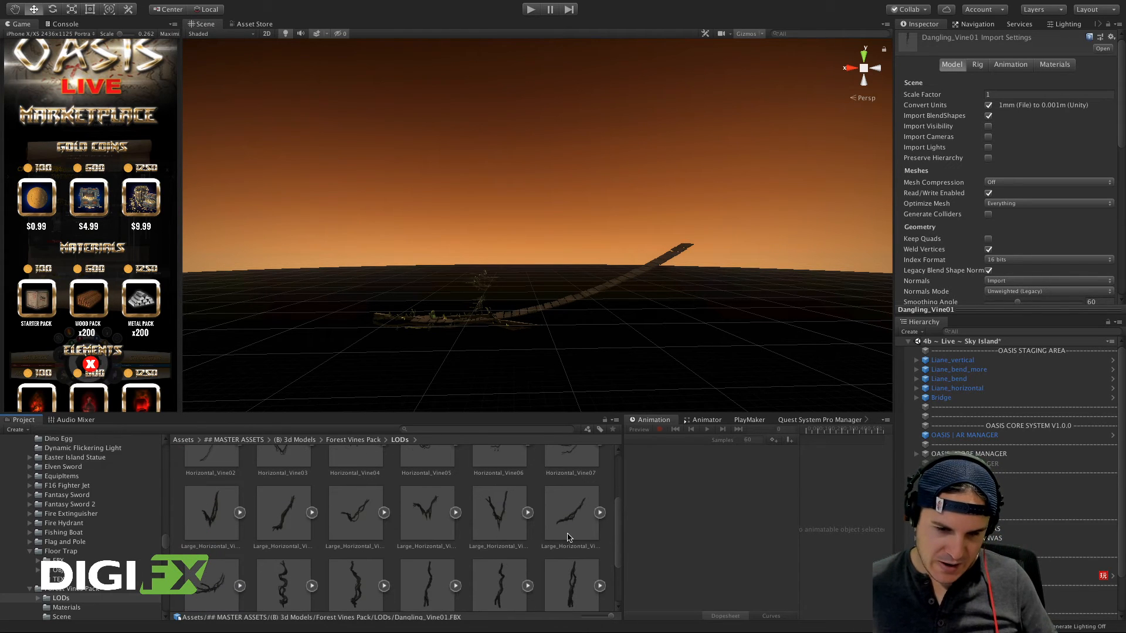
# Step: Place Large_Horizontal_Vine06 and Large_Horizontal_Vine01 in the scene near the bridge and compare them with the staged props at several distances
pyautogui.moveTo(567, 536); pyautogui.dragTo(568, 300)
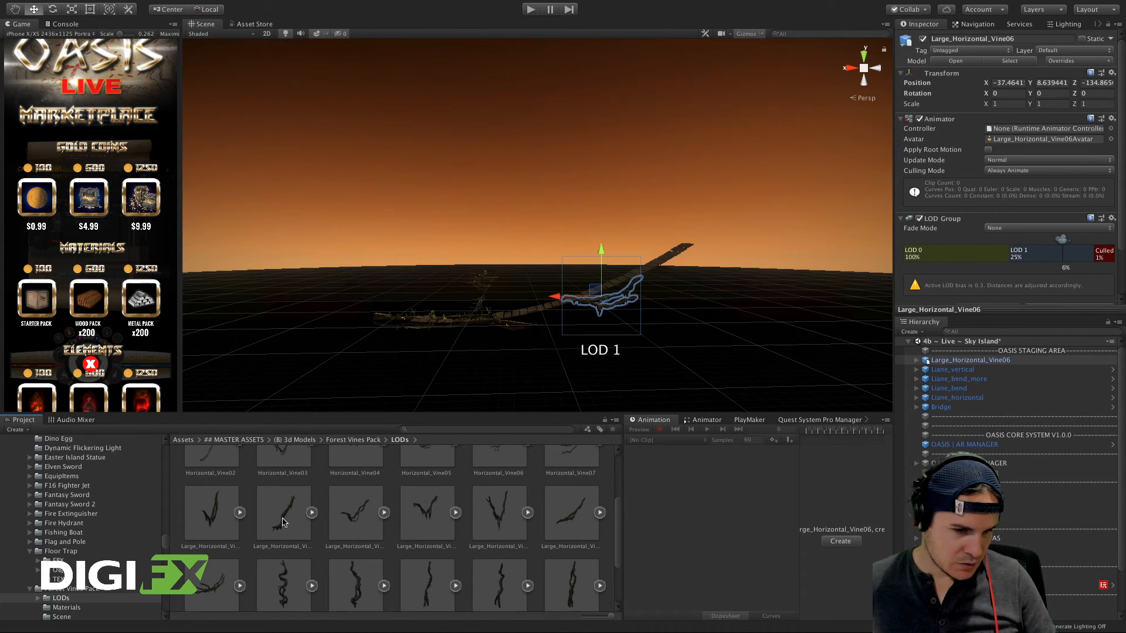
pyautogui.moveTo(205, 524); pyautogui.dragTo(470, 358)
pyautogui.scroll(5, 518, 382)
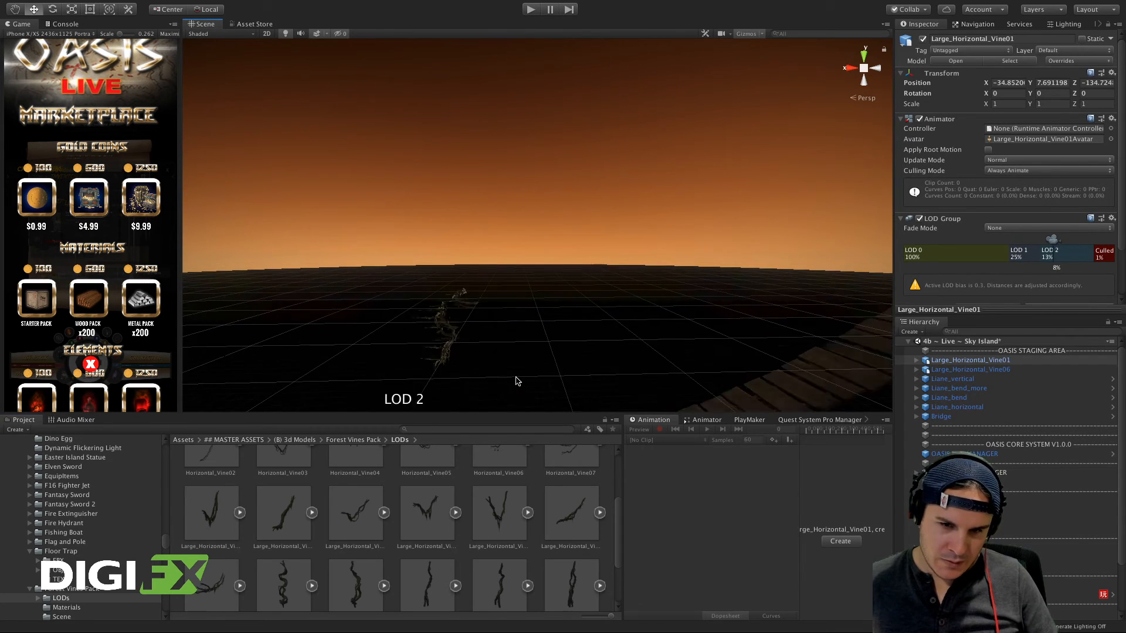
pyautogui.scroll(-8, 518, 381)
pyautogui.scroll(-6, 518, 382)
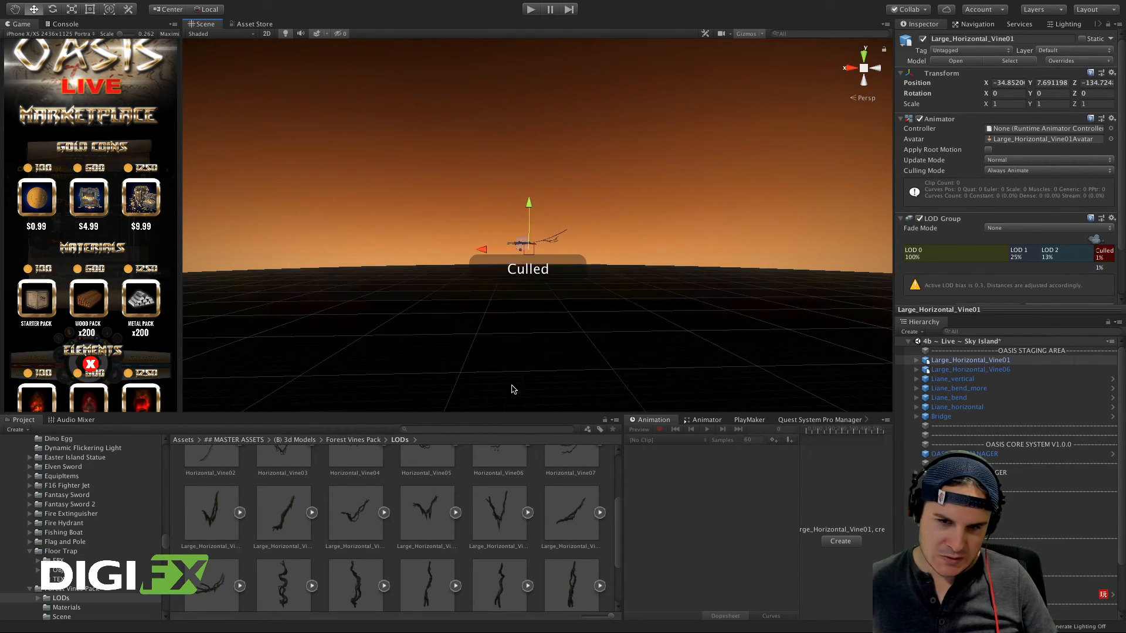
pyautogui.scroll(4, 549, 287)
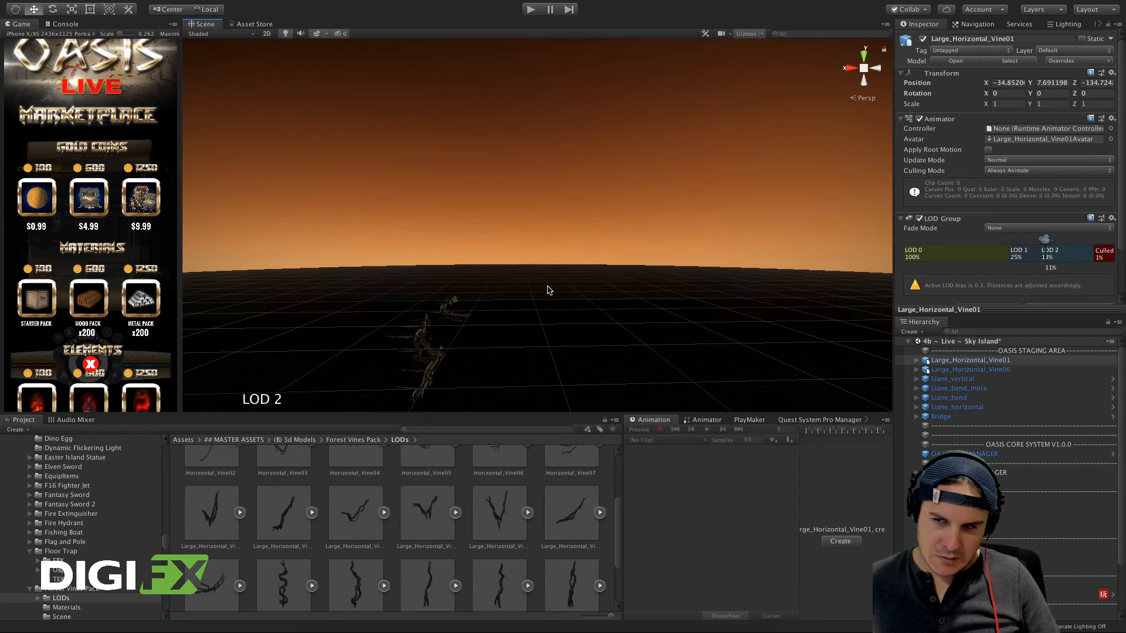
pyautogui.scroll(-4, 549, 289)
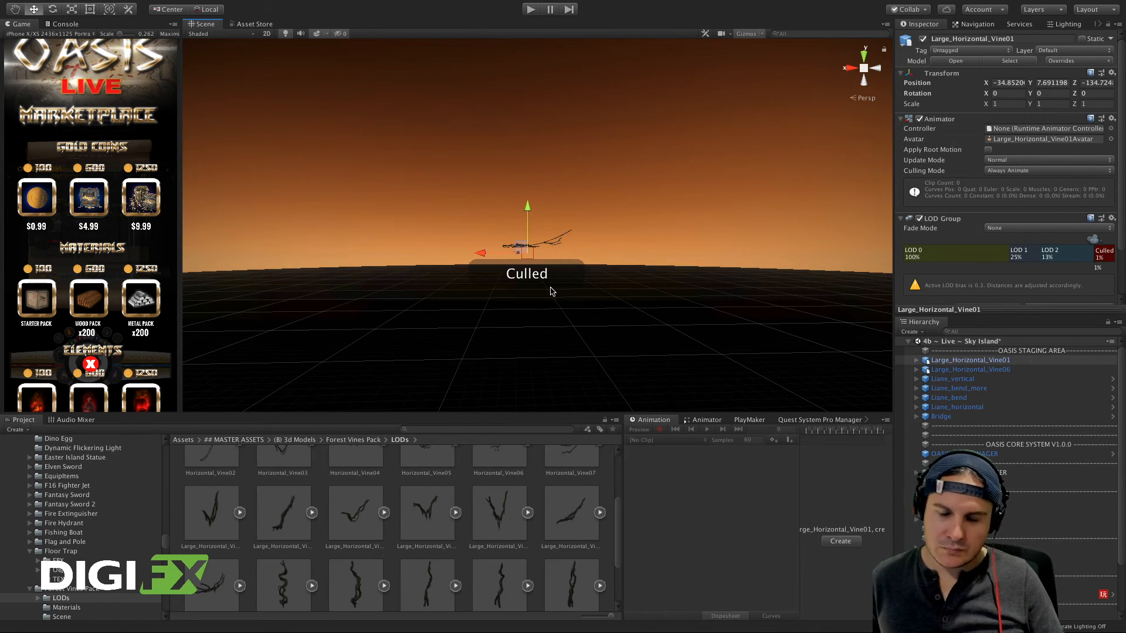
pyautogui.scroll(4, 551, 290)
pyautogui.scroll(3, 552, 292)
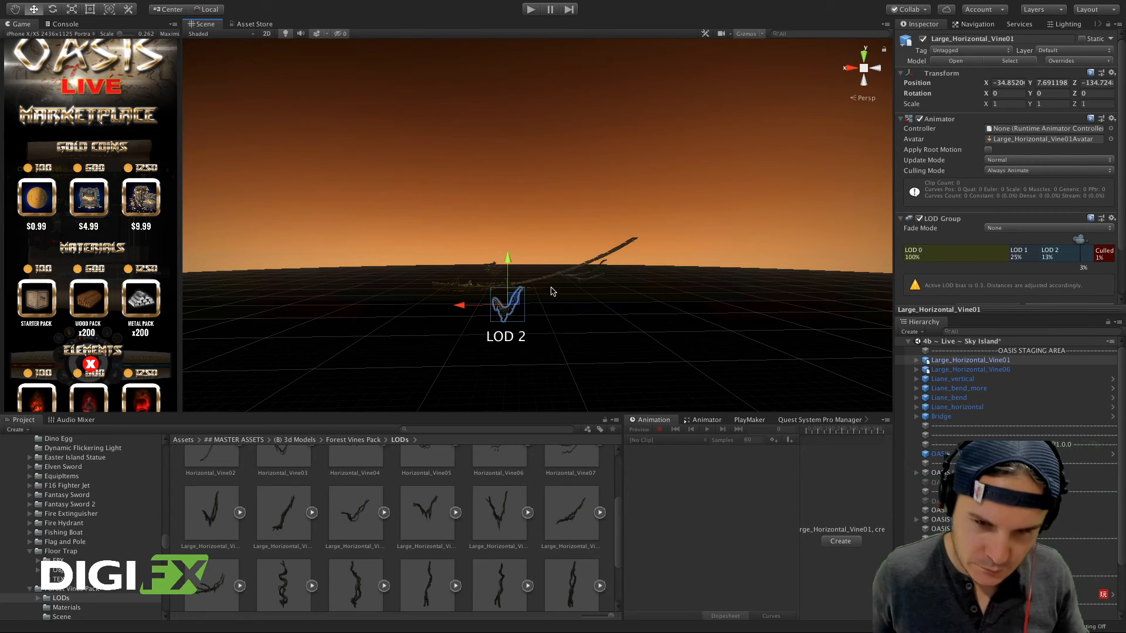
pyautogui.scroll(3, 418, 511)
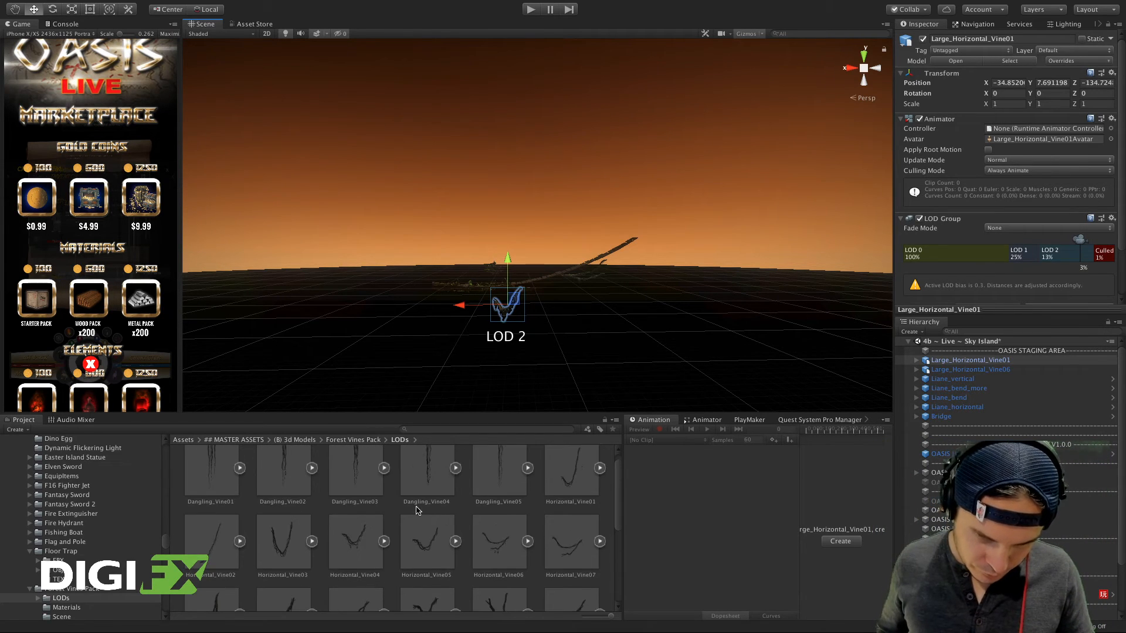
pyautogui.scroll(-2, 418, 510)
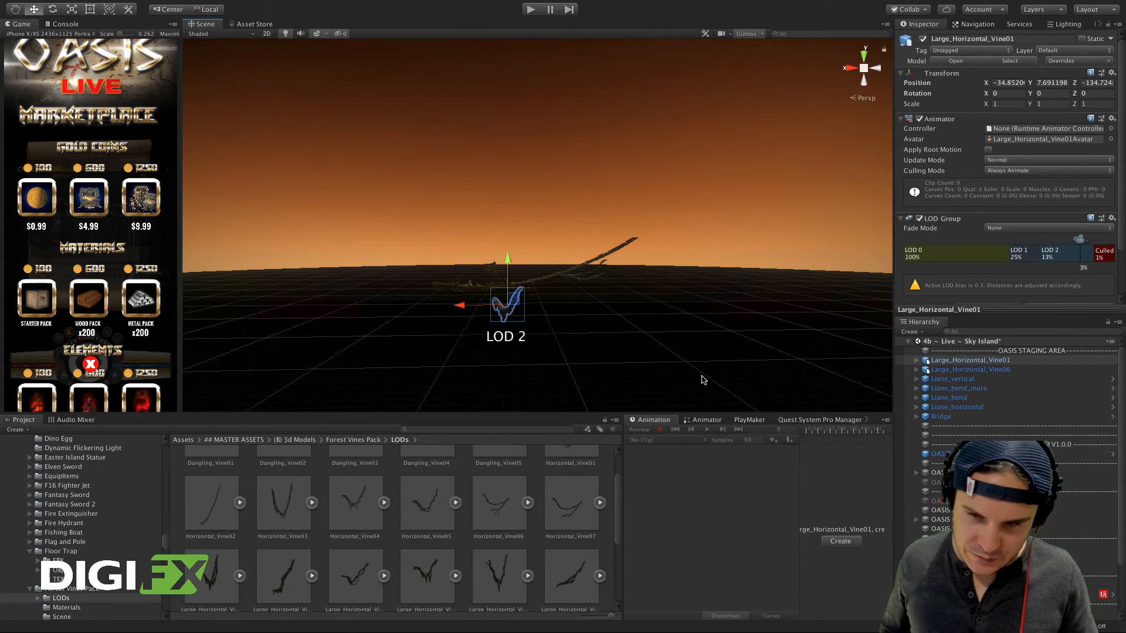
# Step: Delete Large_Horizontal_Vine01 and Large_Horizontal_Vine06 from the scene
pyautogui.keyDown('shift'); pyautogui.click(959, 372); pyautogui.keyUp('shift')
pyautogui.rightClick(956, 368)
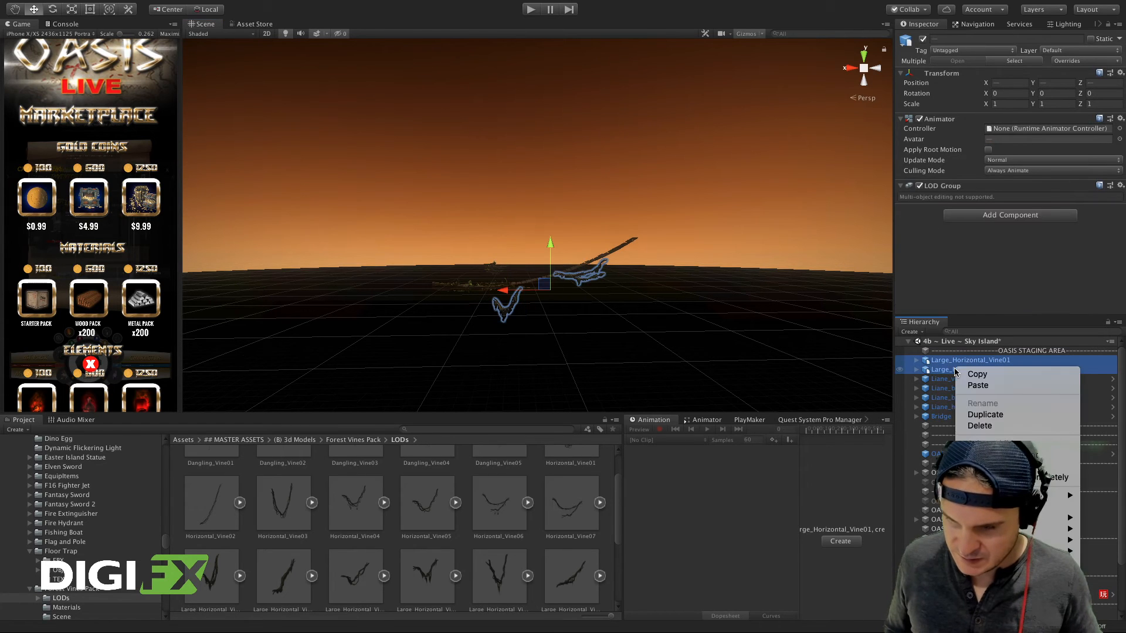
pyautogui.click(980, 425)
# Step: Examine the staged Liane_bend_more, Liane_bend, Liane_horizontal and Bridge objects one by one from an angled view
pyautogui.scroll(6, 480, 323)
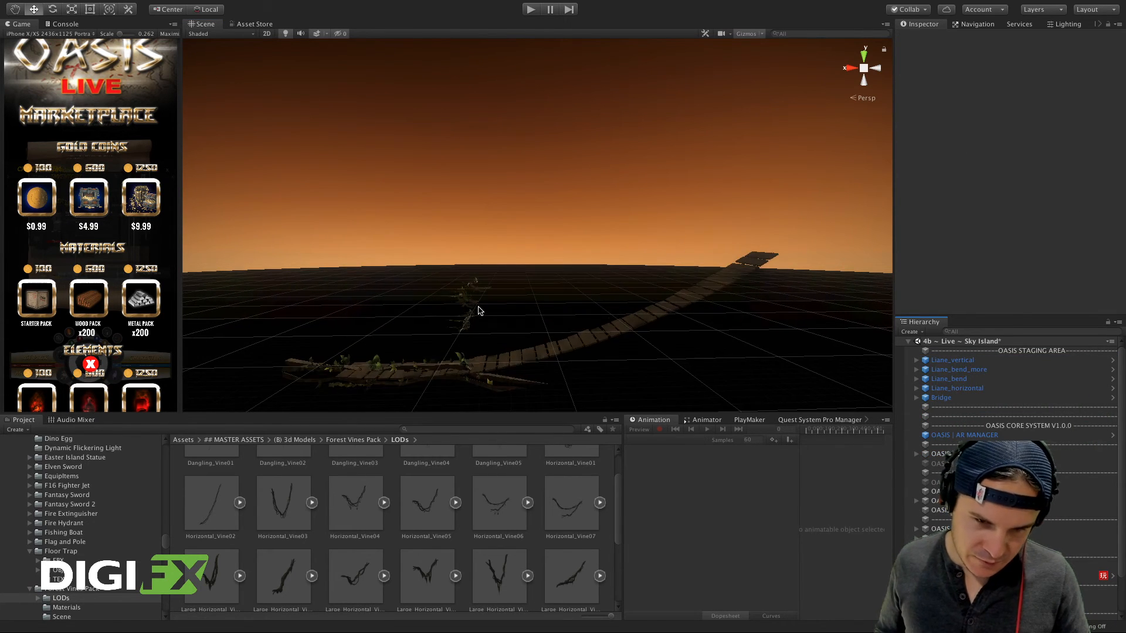
pyautogui.keyDown('alt'); pyautogui.moveTo(477, 311); pyautogui.dragTo(610, 339); pyautogui.keyUp('alt')
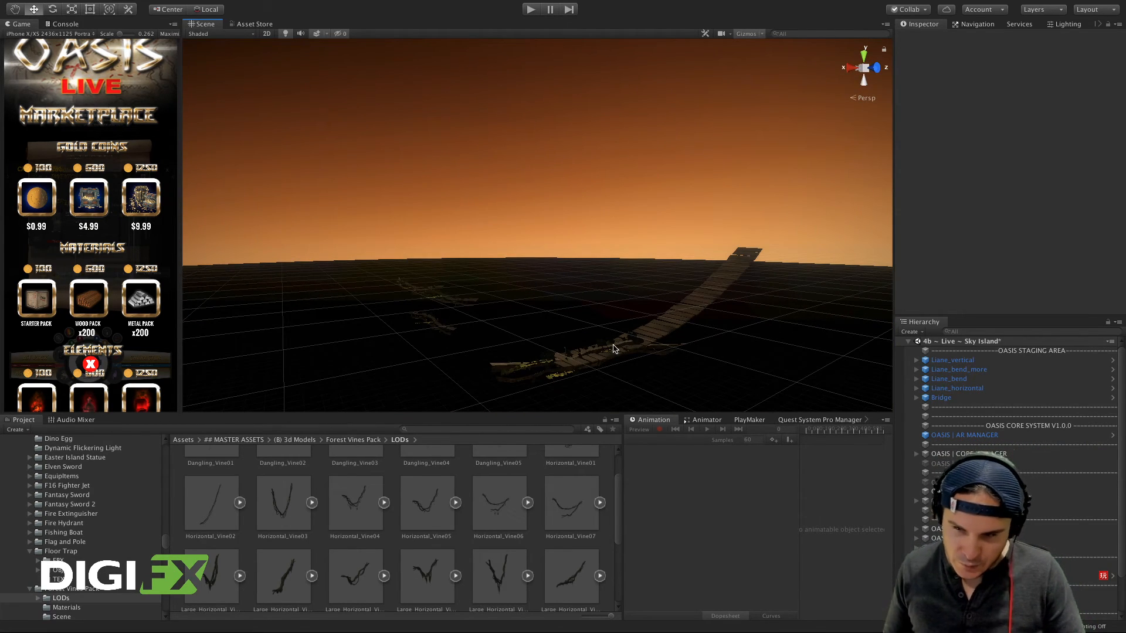
pyautogui.click(953, 369)
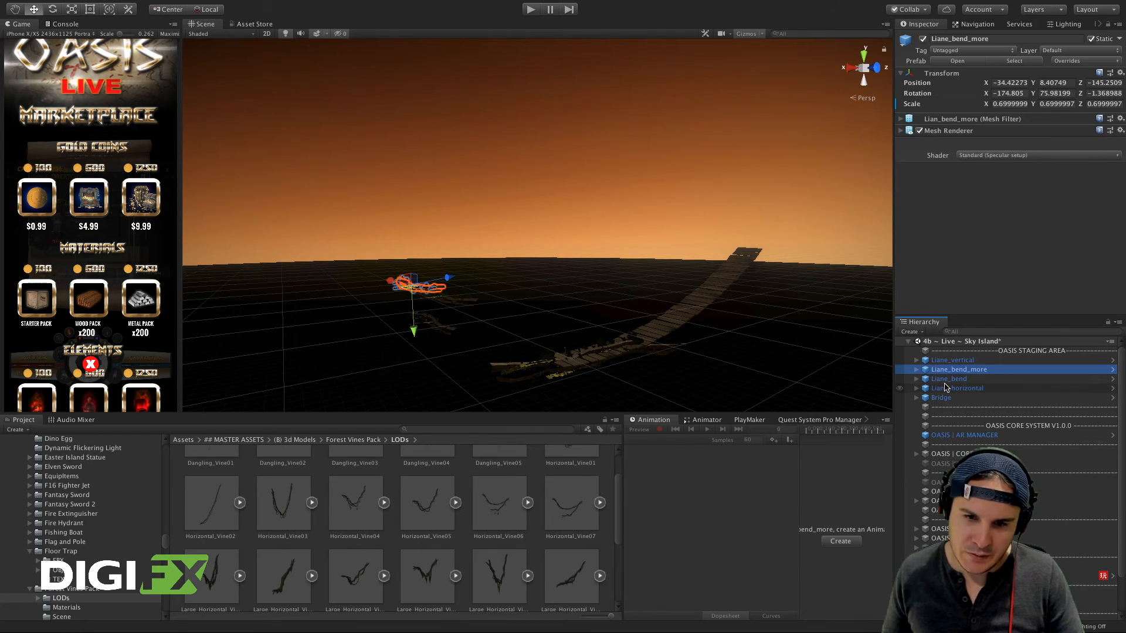
pyautogui.press('Down')
pyautogui.press('Down')
pyautogui.press('Down')
pyautogui.press('Down')
pyautogui.press('Down')
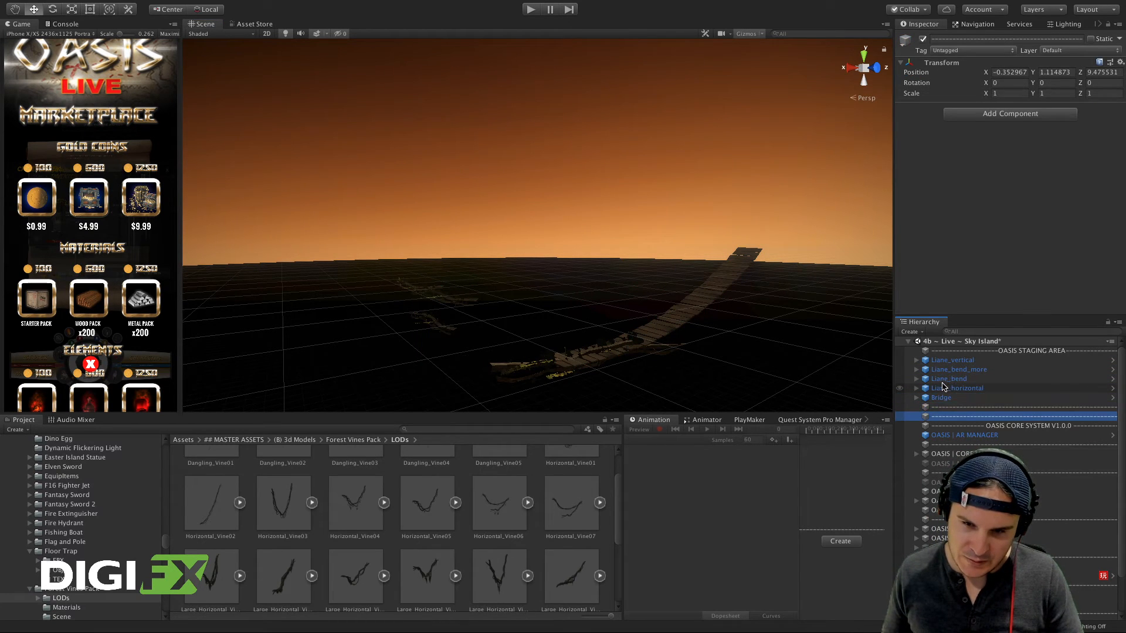
pyautogui.press('Up')
pyautogui.press('Up')
pyautogui.press('Up')
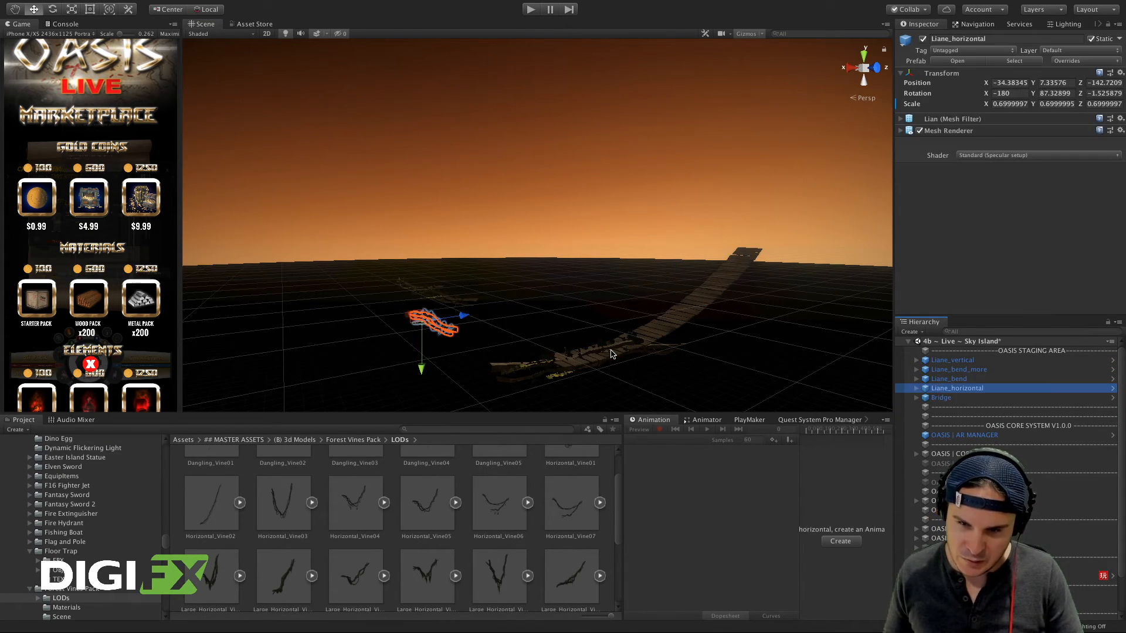
# Step: Move Liane_vertical away from the bridge to the other staged lianes, at about X -35.37, Y 8.29, Z -139.86
pyautogui.press('Up')
pyautogui.press('Up')
pyautogui.press('Up')
pyautogui.press('Up')
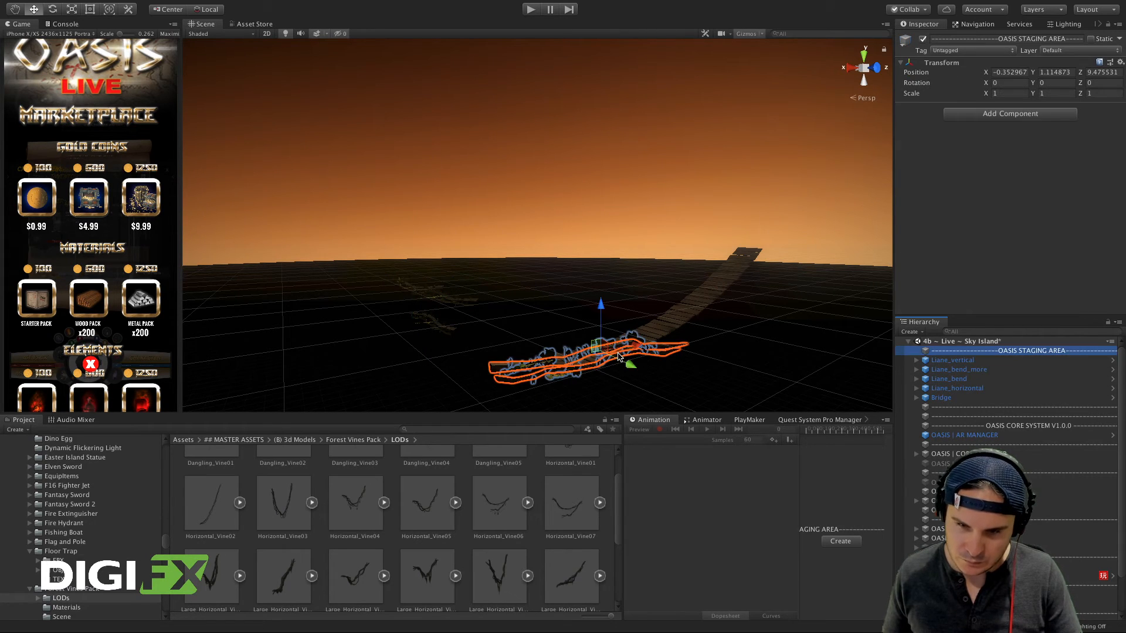
pyautogui.press('Down')
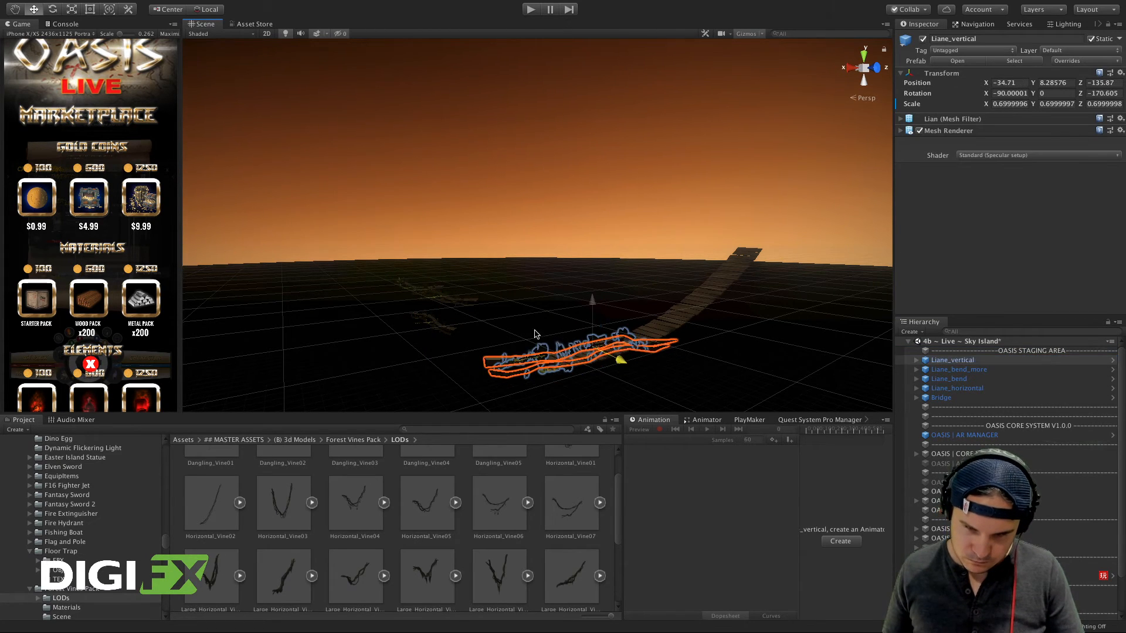
pyautogui.moveTo(535, 334); pyautogui.dragTo(508, 311)
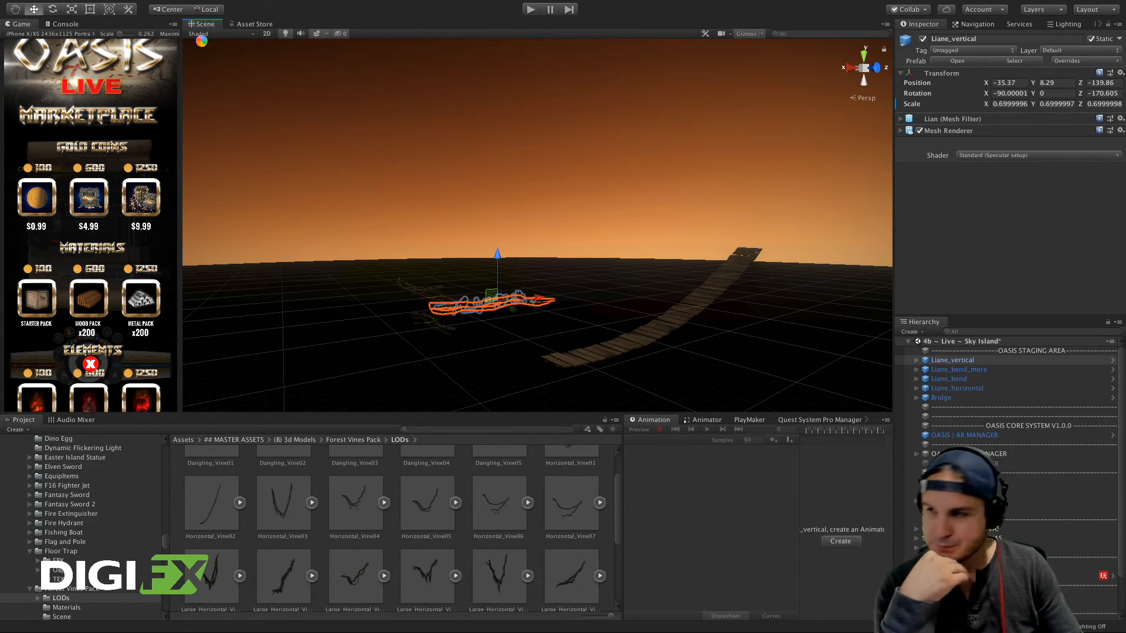
# Step: Locate 8b ~ Live ~ Lava Chamber among the build's scenes and open that scene from the ## APP DEMO folder
pyautogui.moveTo(495, 611)
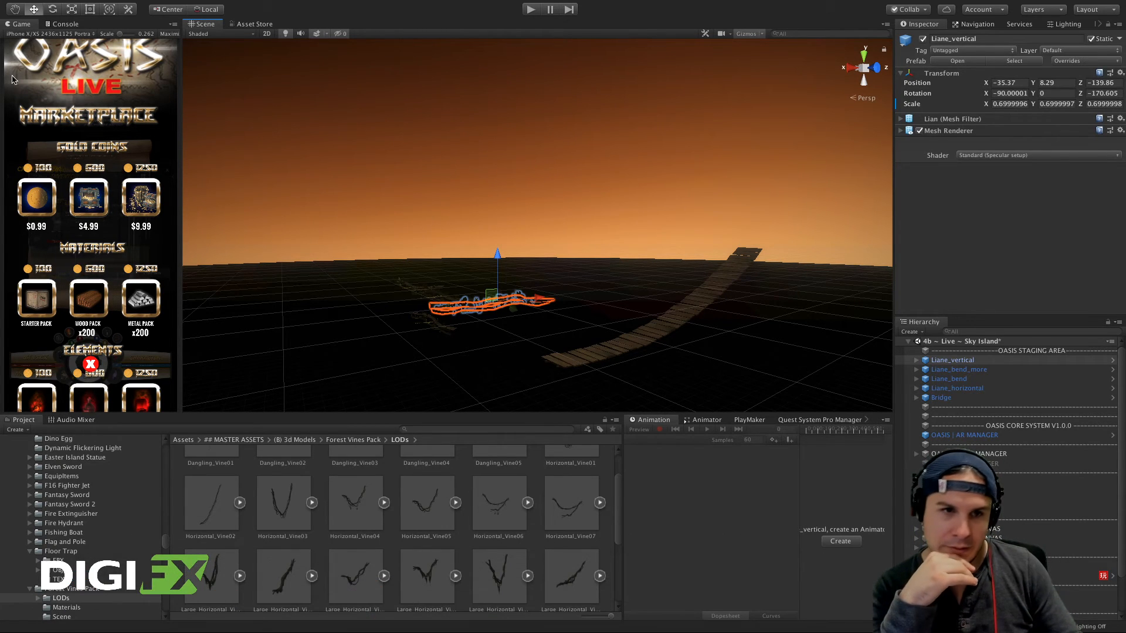
pyautogui.click(81, 7)
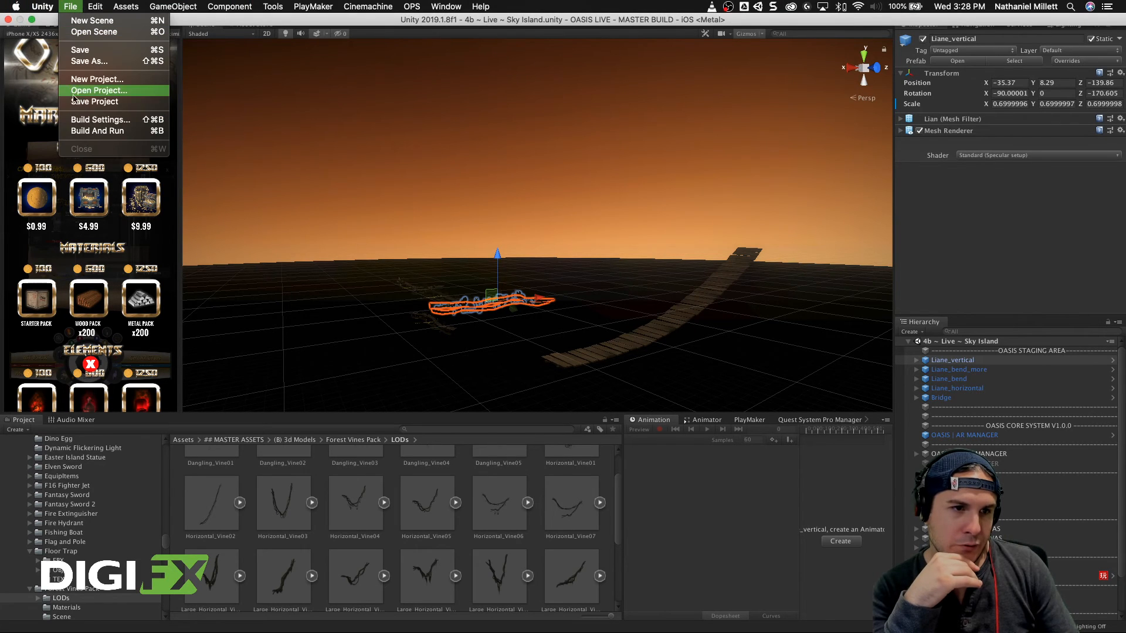
pyautogui.click(90, 121)
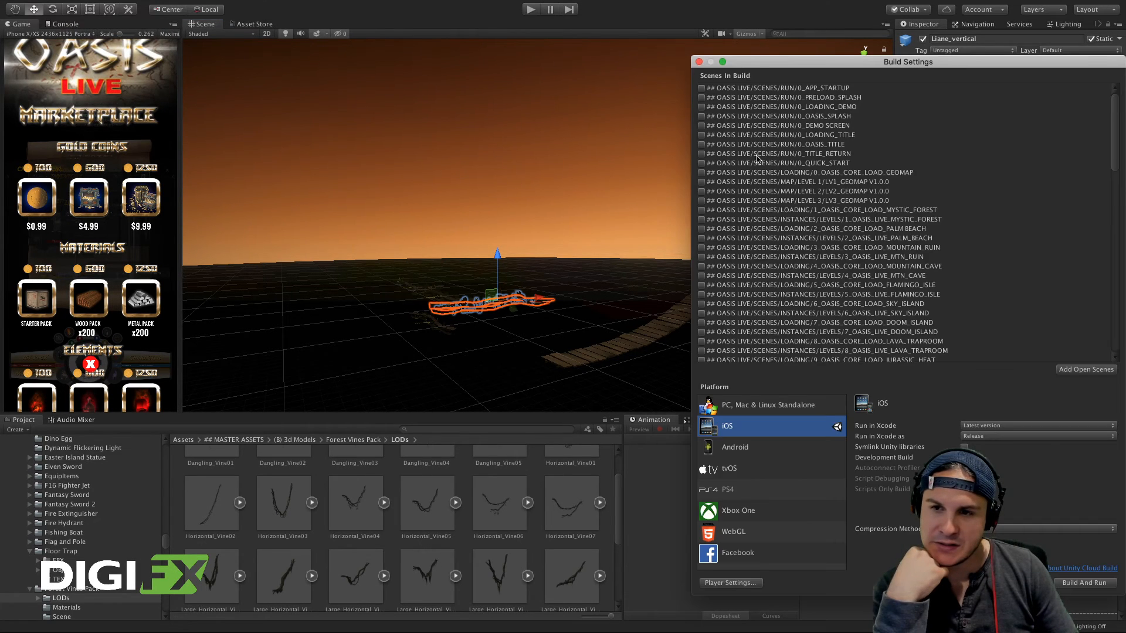
pyautogui.moveTo(693, 59); pyautogui.dragTo(677, 58)
pyautogui.scroll(-10, 677, 261)
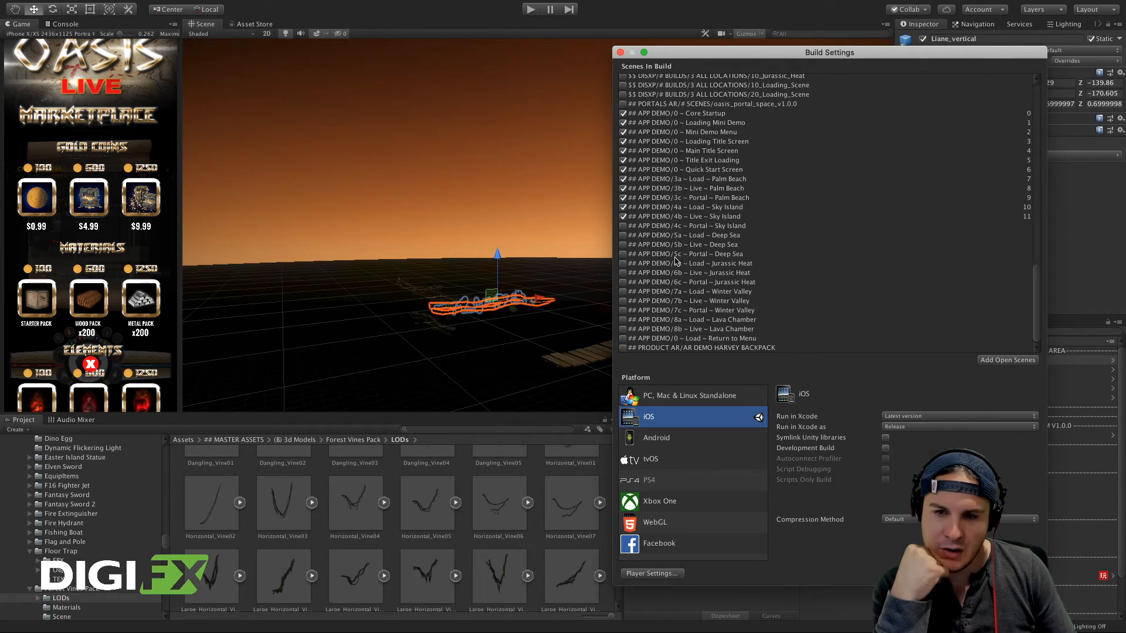
pyautogui.click(702, 330)
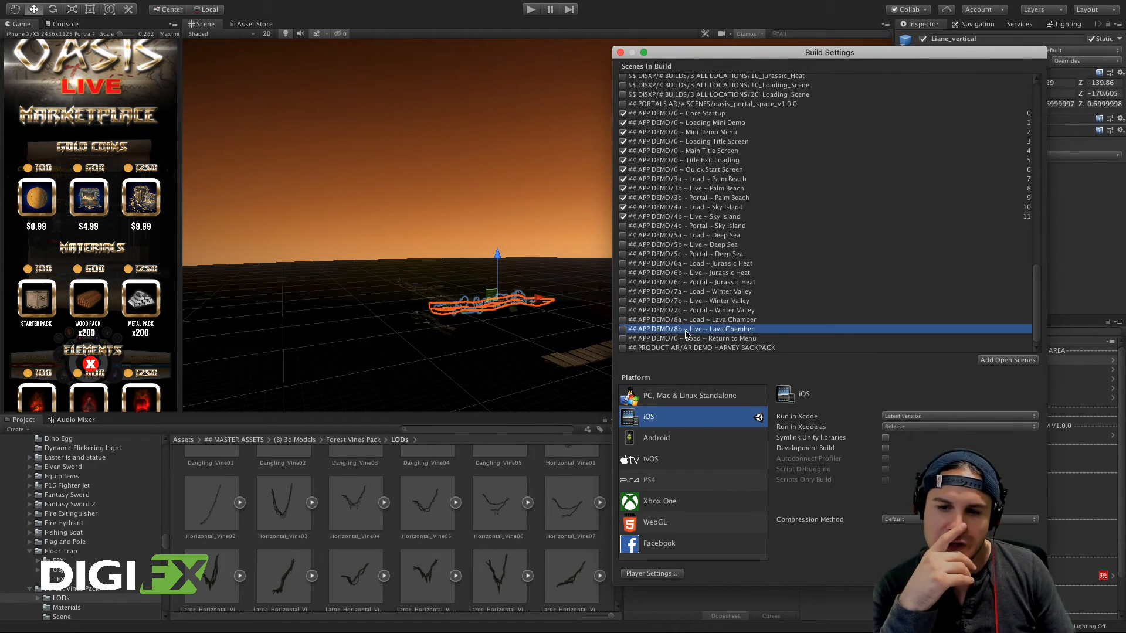
pyautogui.click(692, 332)
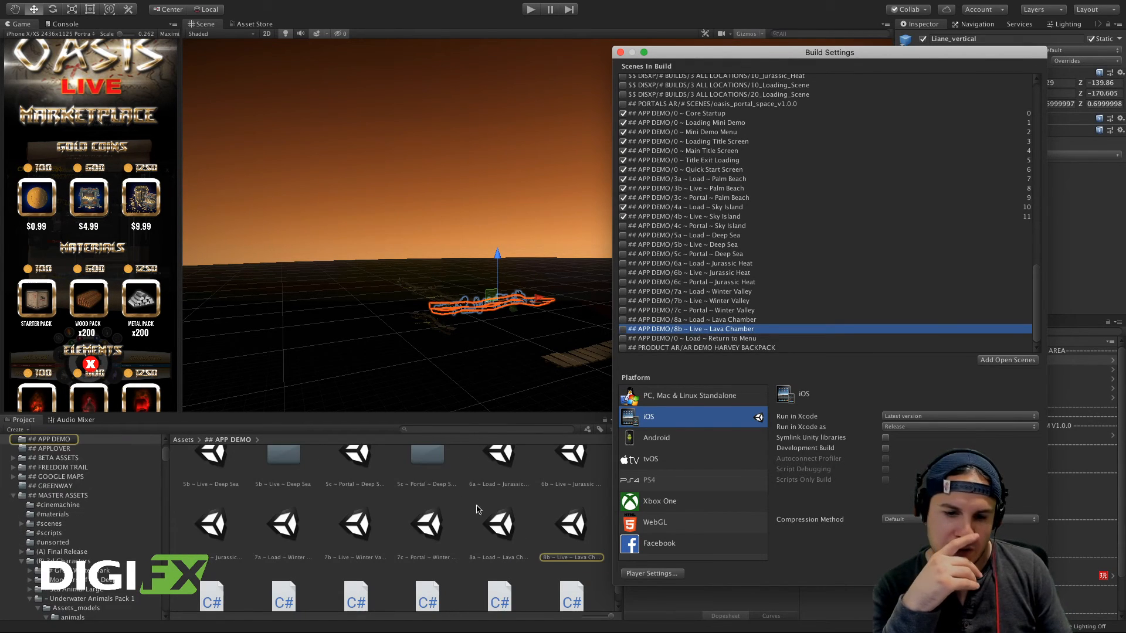
pyautogui.click(567, 525)
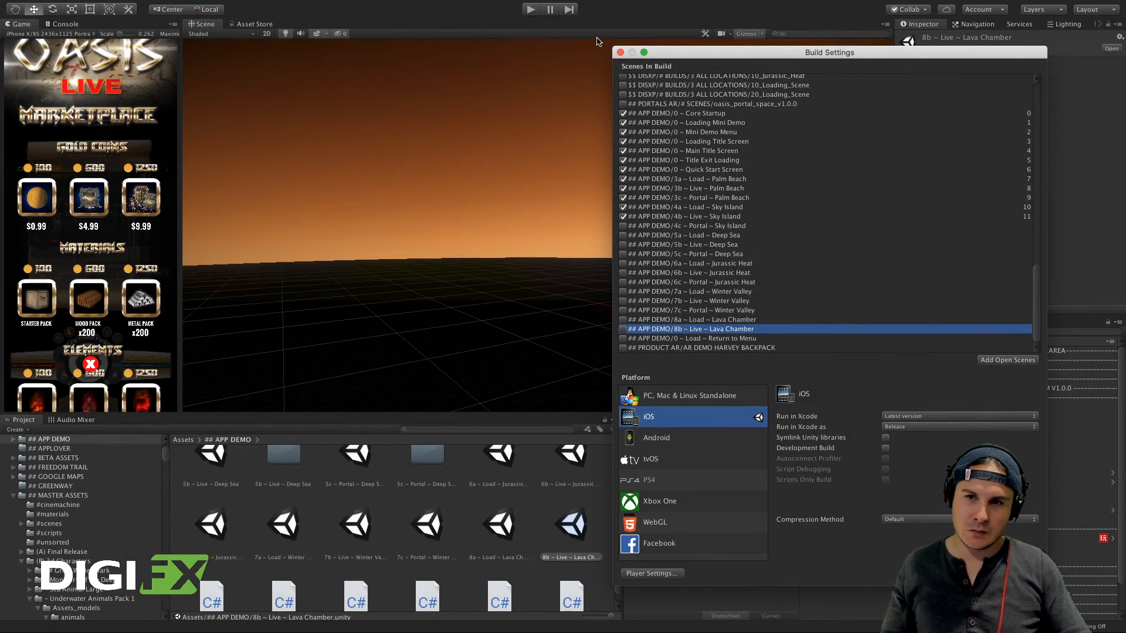
# Step: Move the Build Settings window off the Scene view and widen the Game view slightly
pyautogui.moveTo(512, 3)
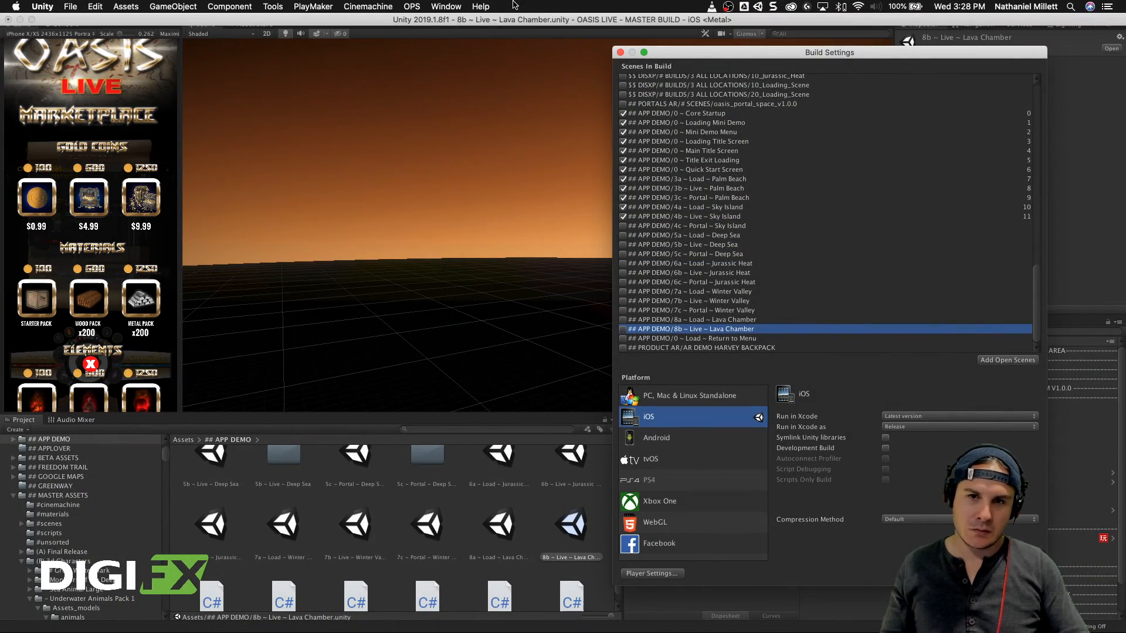
pyautogui.moveTo(710, 53); pyautogui.dragTo(457, 376)
pyautogui.scroll(5, 59, 184)
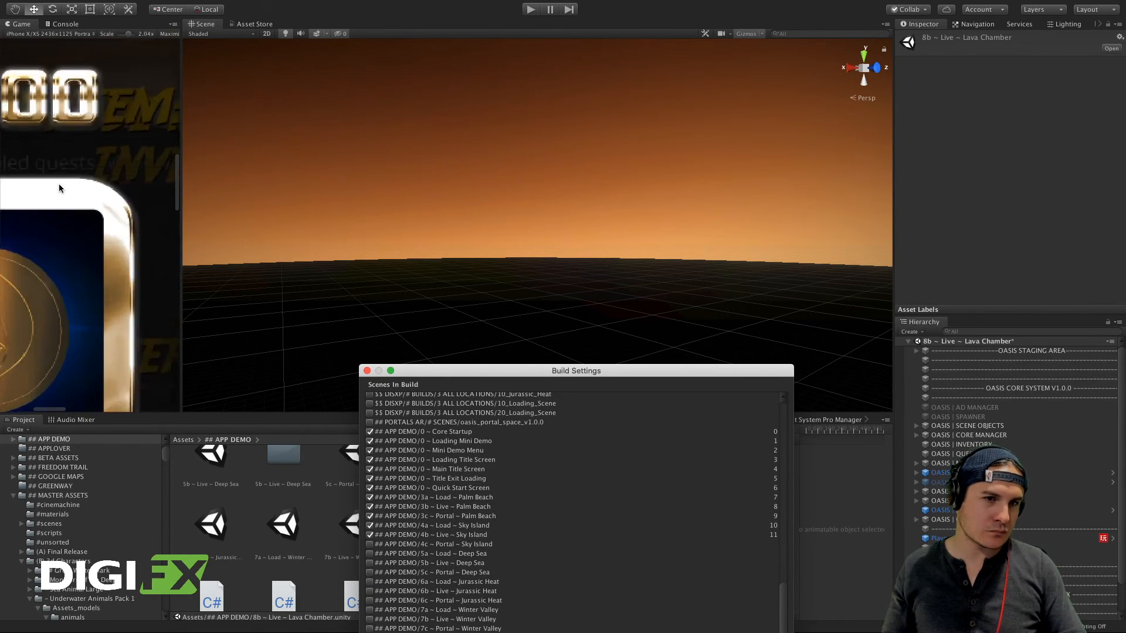
pyautogui.scroll(-5, 59, 185)
pyautogui.moveTo(182, 129); pyautogui.dragTo(253, 132)
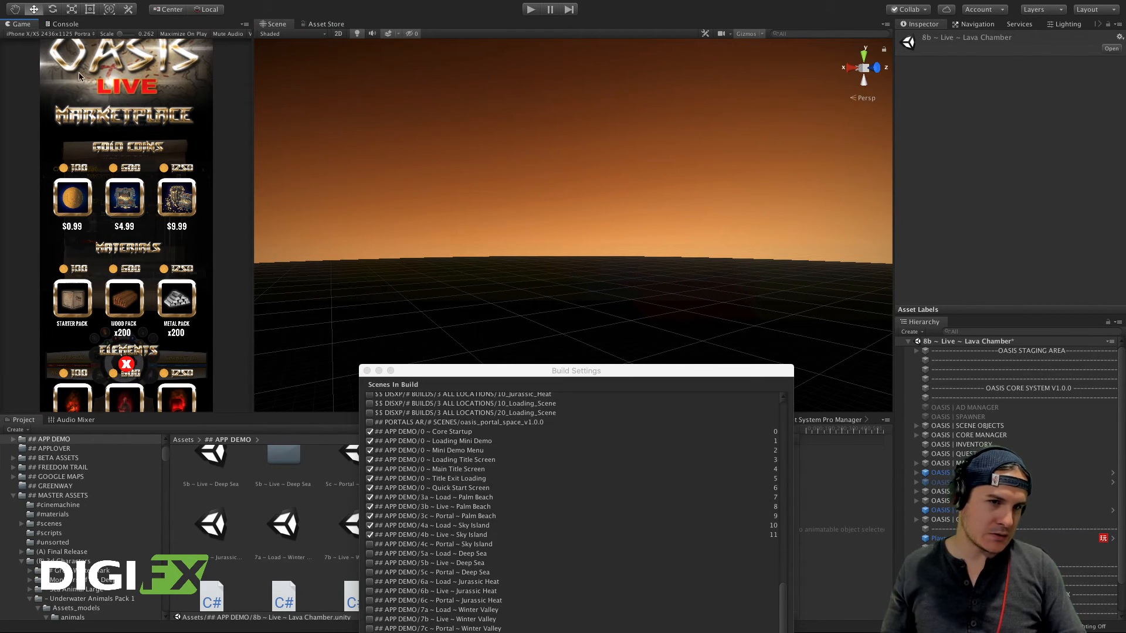
pyautogui.moveTo(251, 110); pyautogui.dragTo(200, 111)
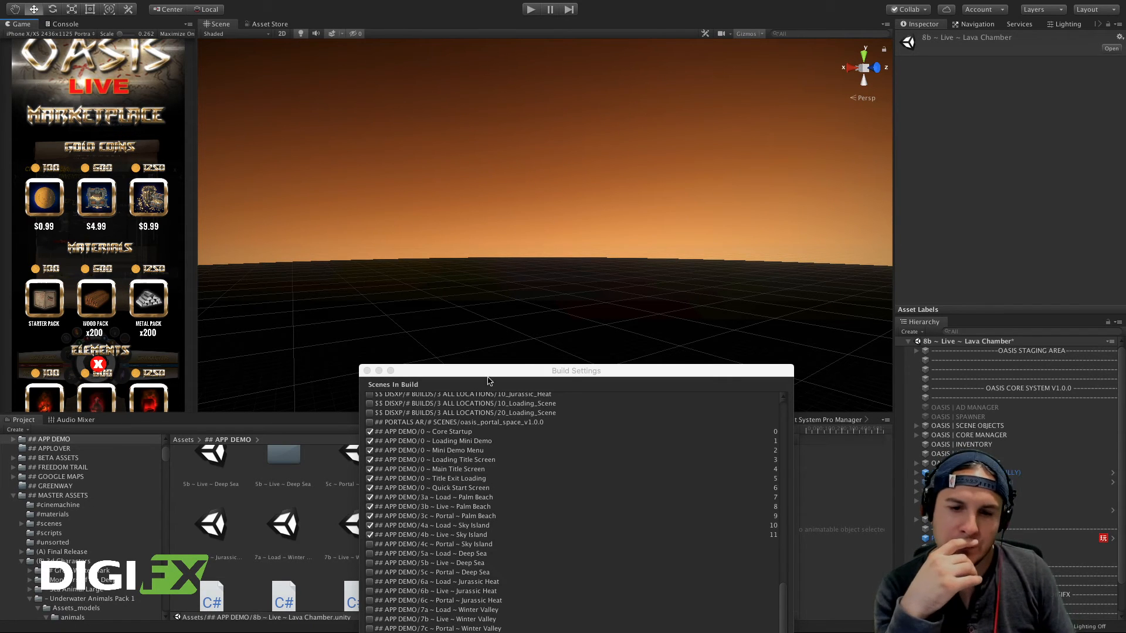
# Step: Select OASIS | SCENE OBJECTS and examine the Lava Chamber temple environment, keeping the Build Settings window clear of it
pyautogui.moveTo(498, 365); pyautogui.dragTo(673, 88)
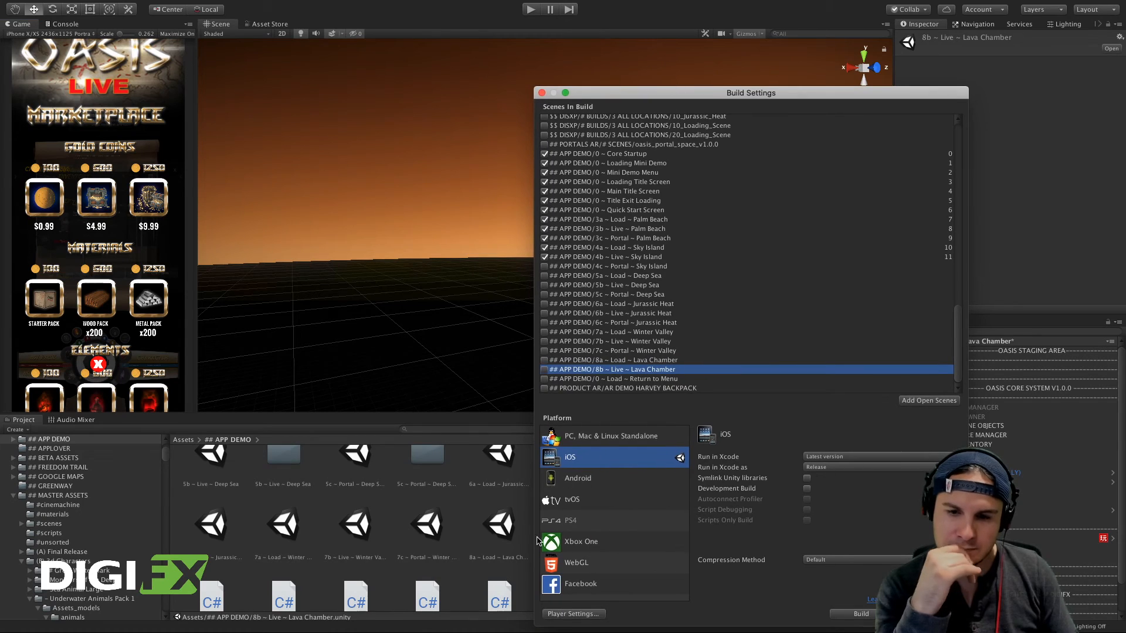
pyautogui.moveTo(859, 92); pyautogui.dragTo(640, 90)
pyautogui.click(975, 425)
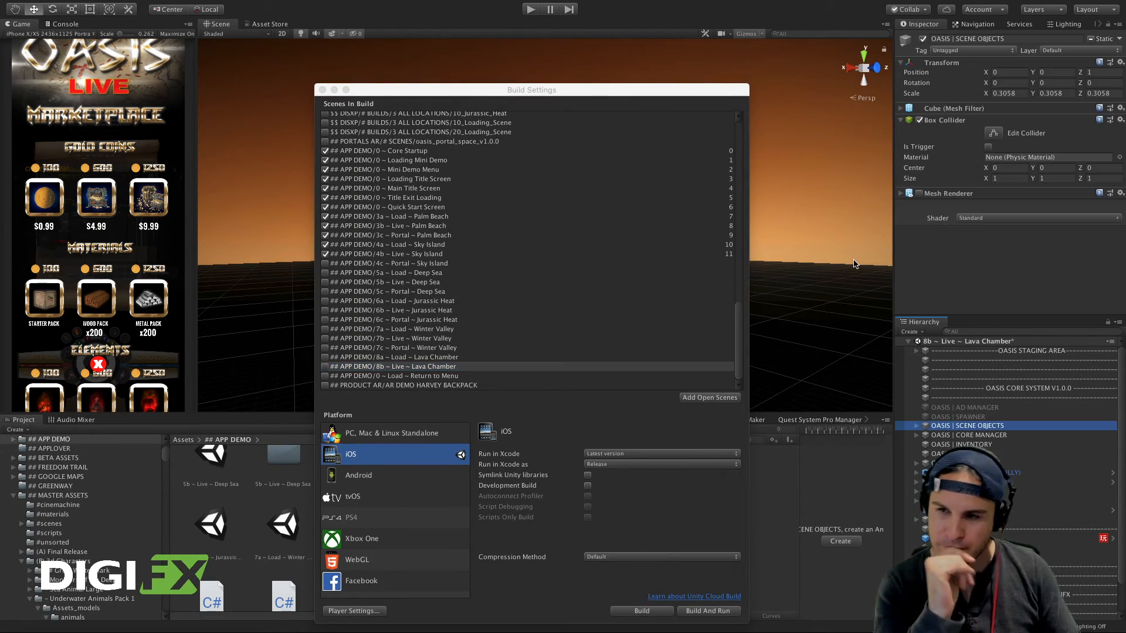
pyautogui.moveTo(512, 94); pyautogui.dragTo(489, 504)
pyautogui.scroll(10, 503, 274)
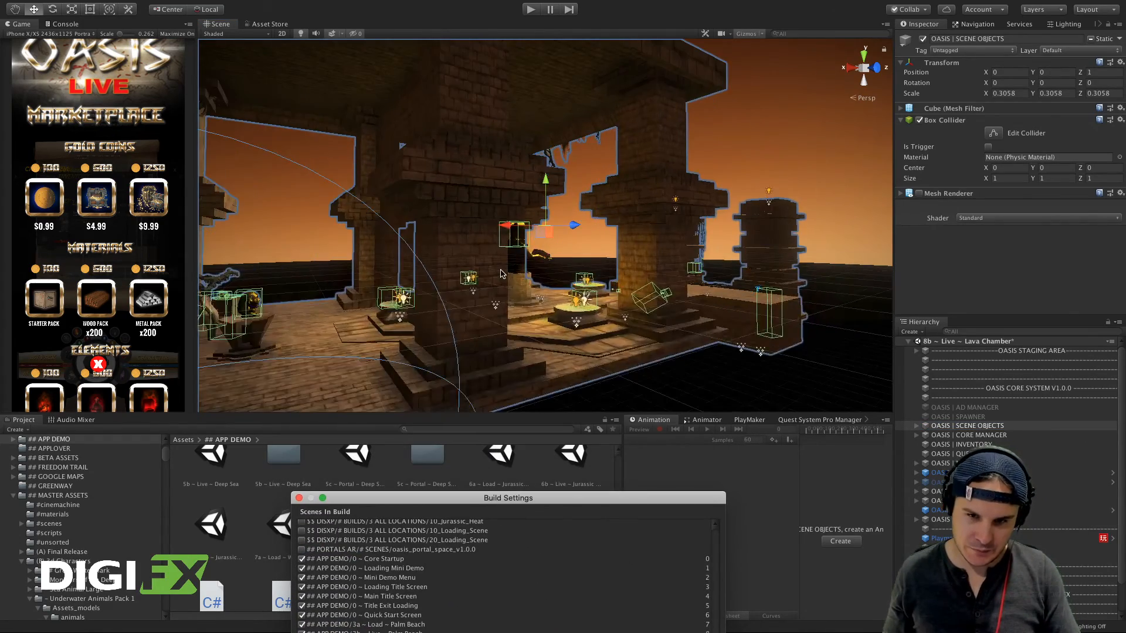
pyautogui.keyDown('alt'); pyautogui.moveTo(786, 238); pyautogui.dragTo(328, 198); pyautogui.keyUp('alt')
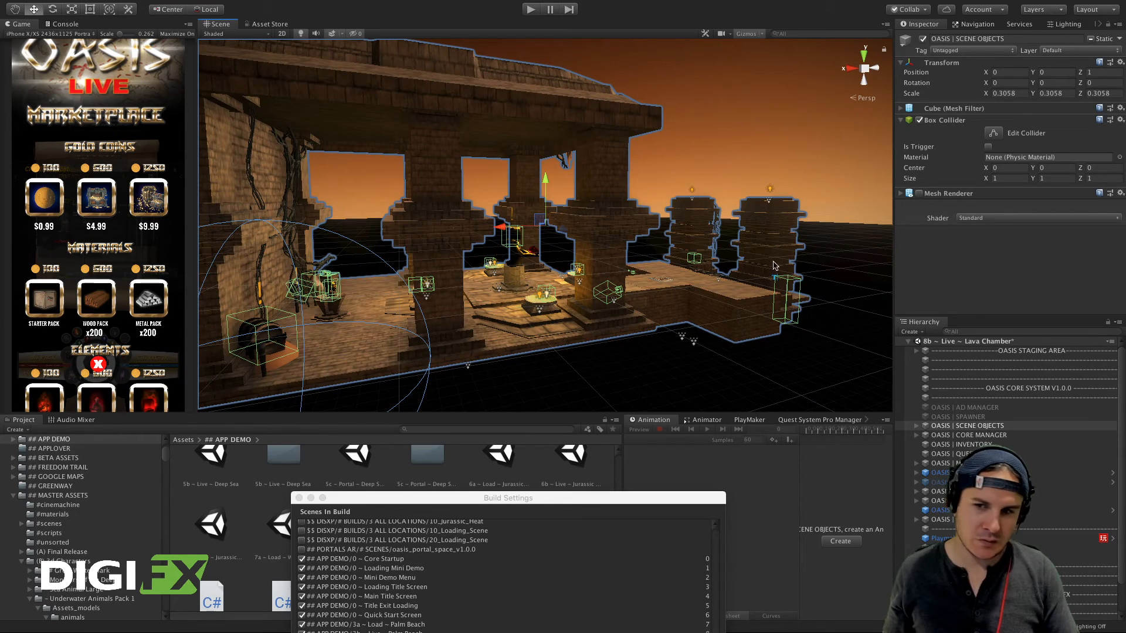
# Step: Select the VINES group inside OASIS | SCENE OBJECTS and toggle its visibility off and on to check which vines it contains
pyautogui.click(917, 427)
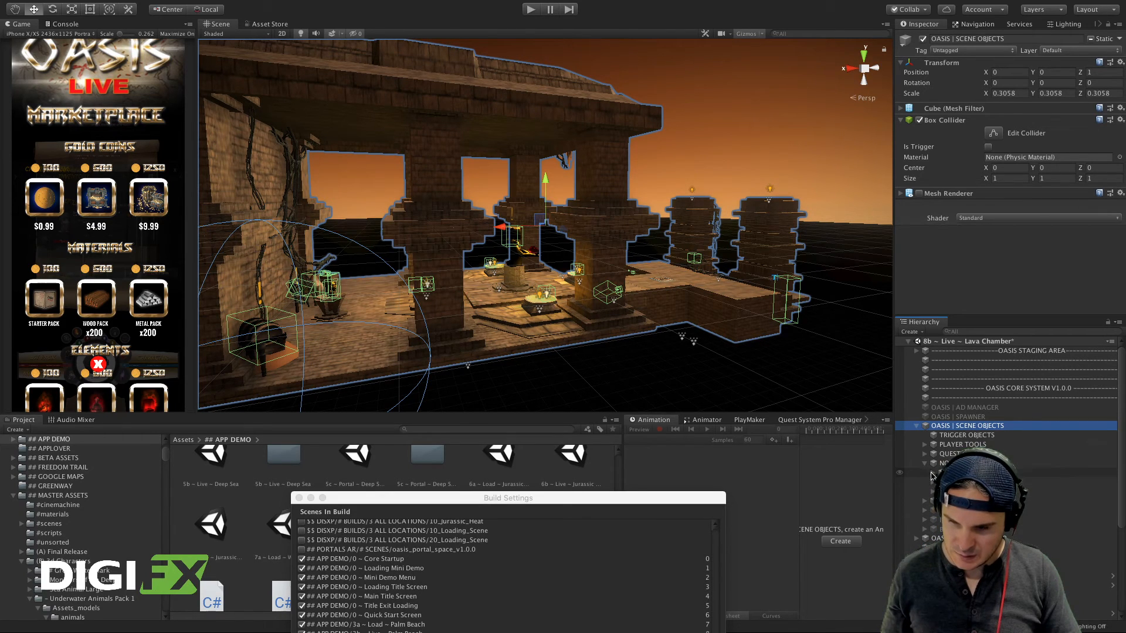
pyautogui.click(962, 501)
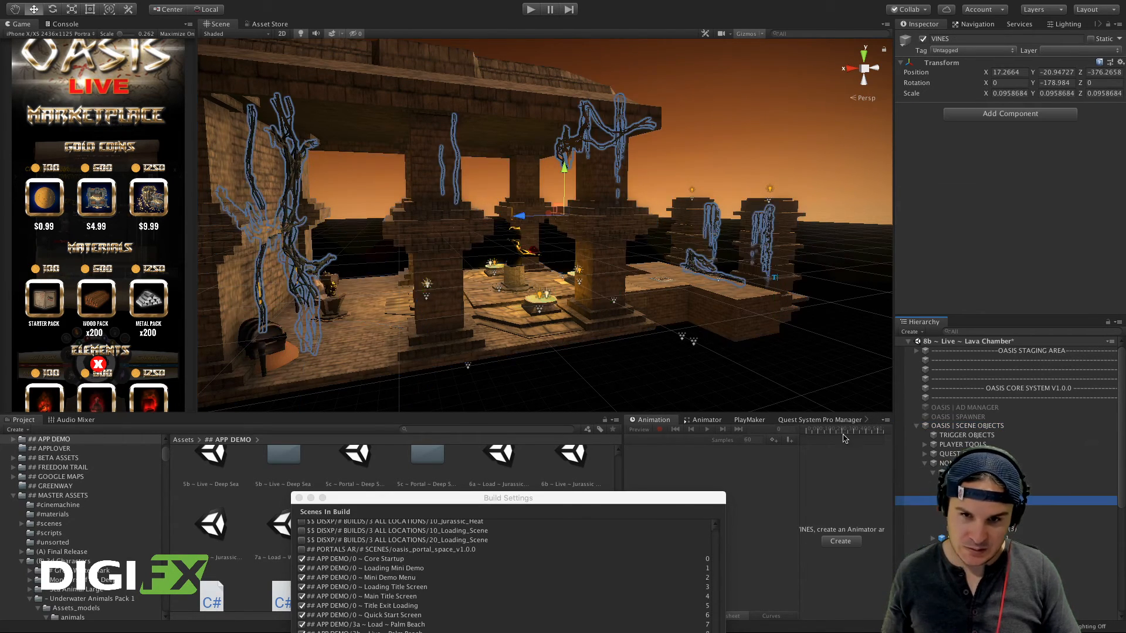
pyautogui.keyDown('alt'); pyautogui.moveTo(725, 276); pyautogui.dragTo(621, 278); pyautogui.keyUp('alt')
pyautogui.click(923, 39)
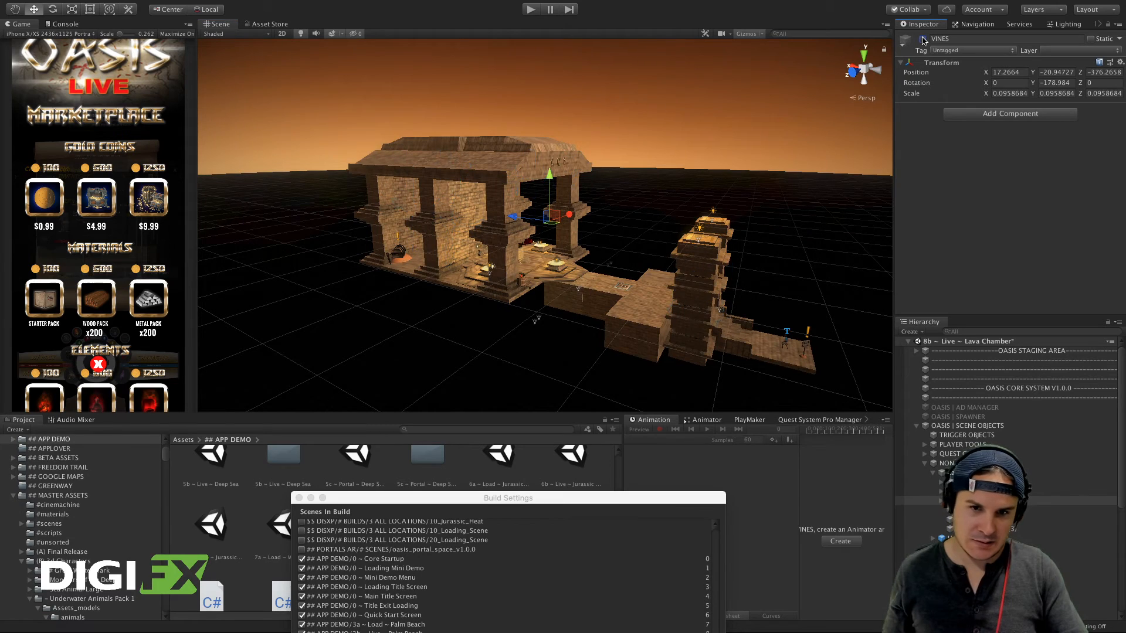
pyautogui.click(923, 38)
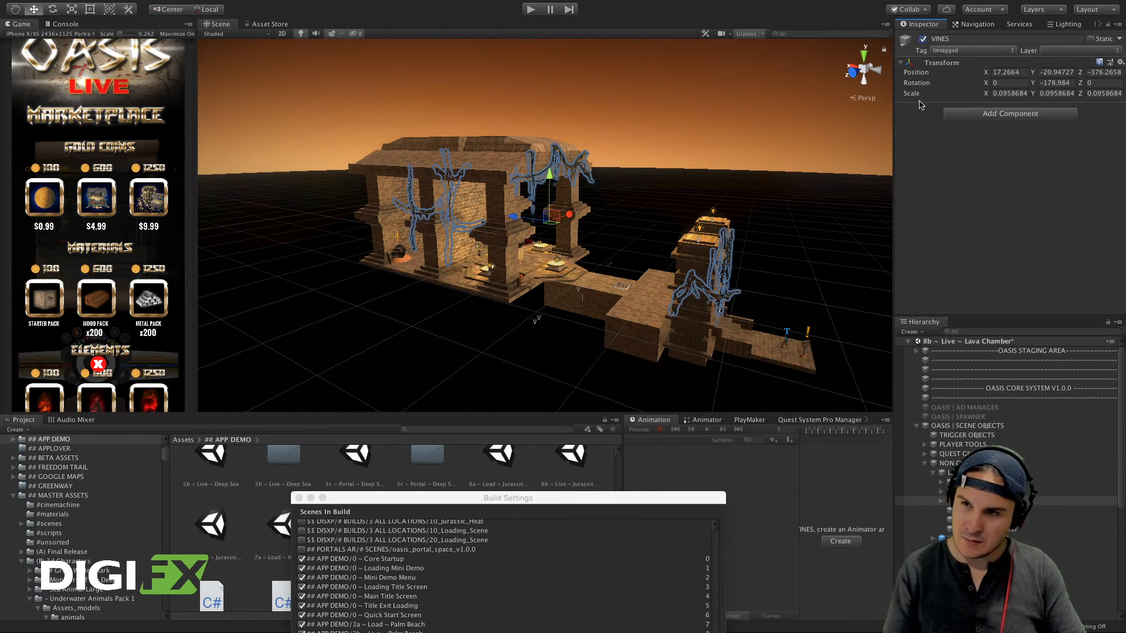
# Step: Copy the VINES group from the Lava Chamber scene
pyautogui.click(961, 500)
pyautogui.press('Down')
pyautogui.press('Down')
pyautogui.press('Up')
pyautogui.press('Up')
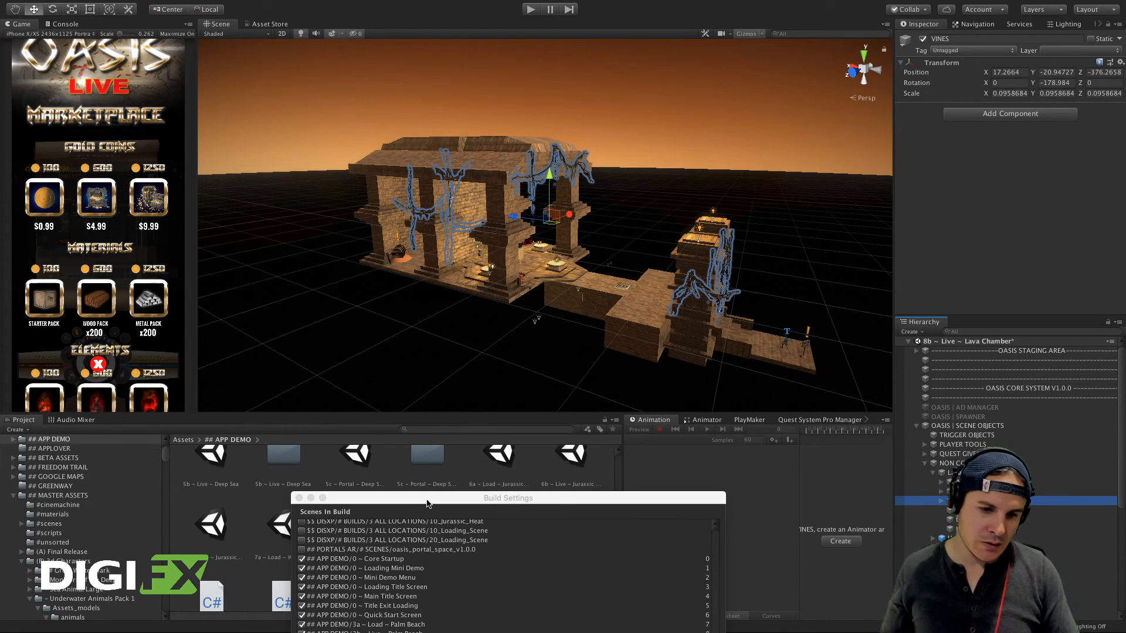
# Step: Open the 4b ~ Live ~ Sky Island scene without saving the Lava Chamber changes, and close Build Settings
pyautogui.moveTo(427, 503); pyautogui.dragTo(595, 197)
pyautogui.scroll(5, 548, 359)
pyautogui.scroll(-4, 575, 363)
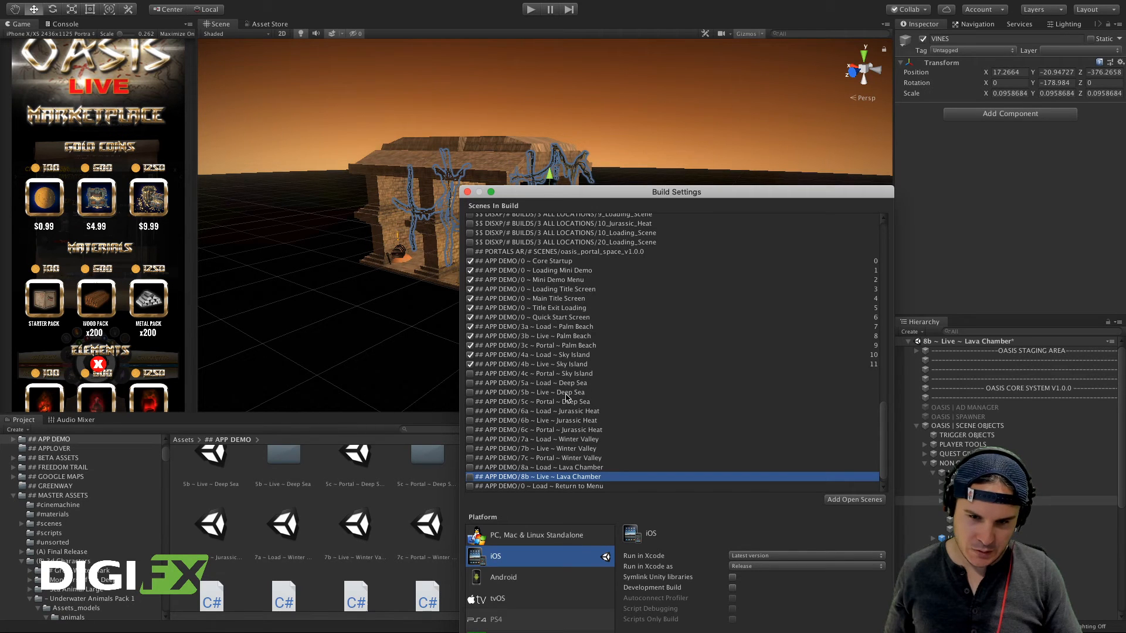
pyautogui.click(547, 365)
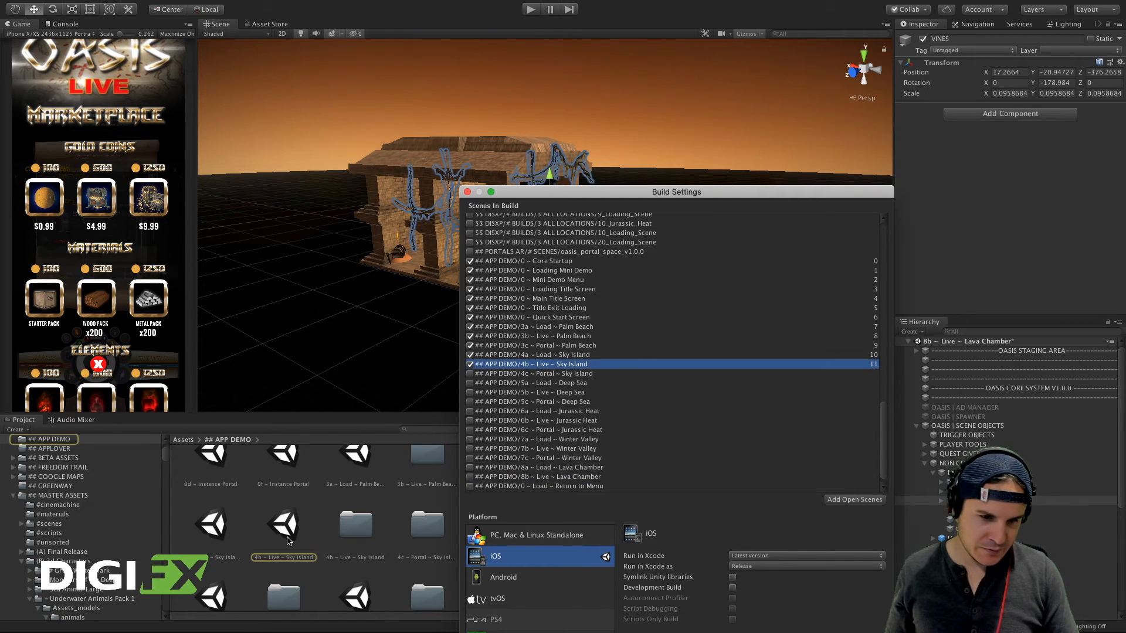
pyautogui.click(287, 540)
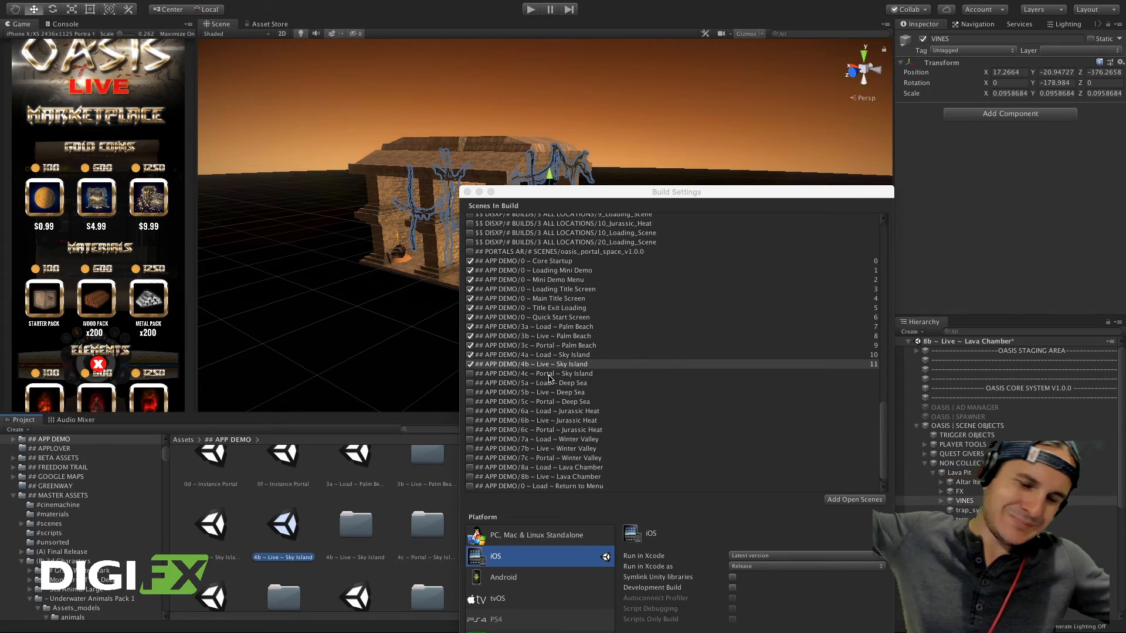
pyautogui.hotkey('ctrl', 'Left')
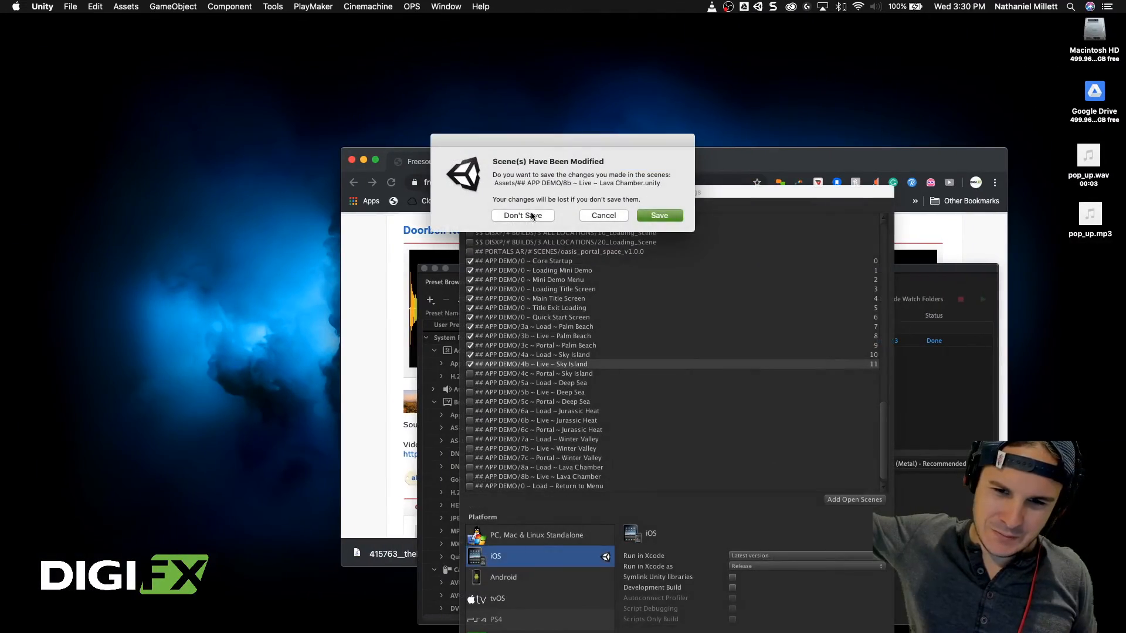
pyautogui.click(532, 217)
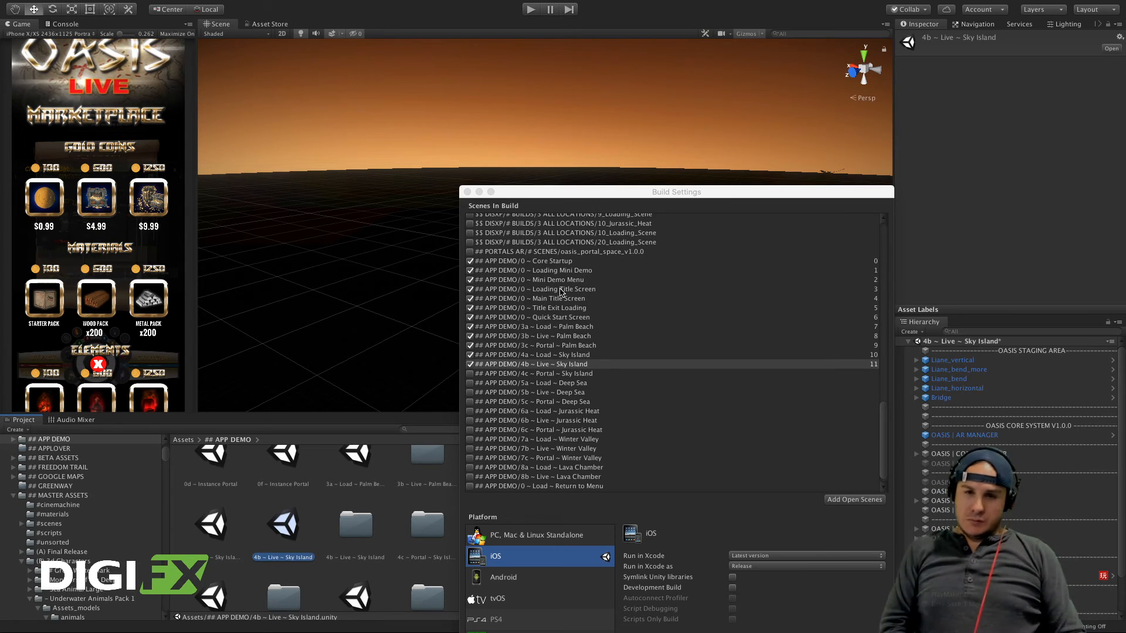
pyautogui.click(468, 192)
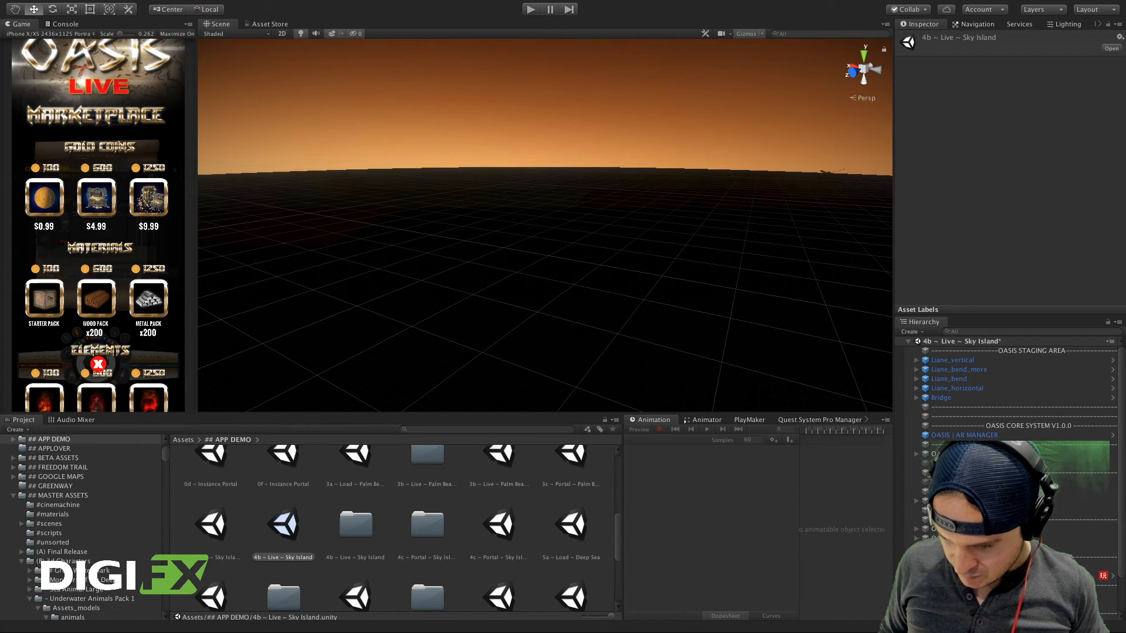
# Step: Select the staged Bridge and examine it up close in the Scene view
pyautogui.scroll(-2, 1008, 404)
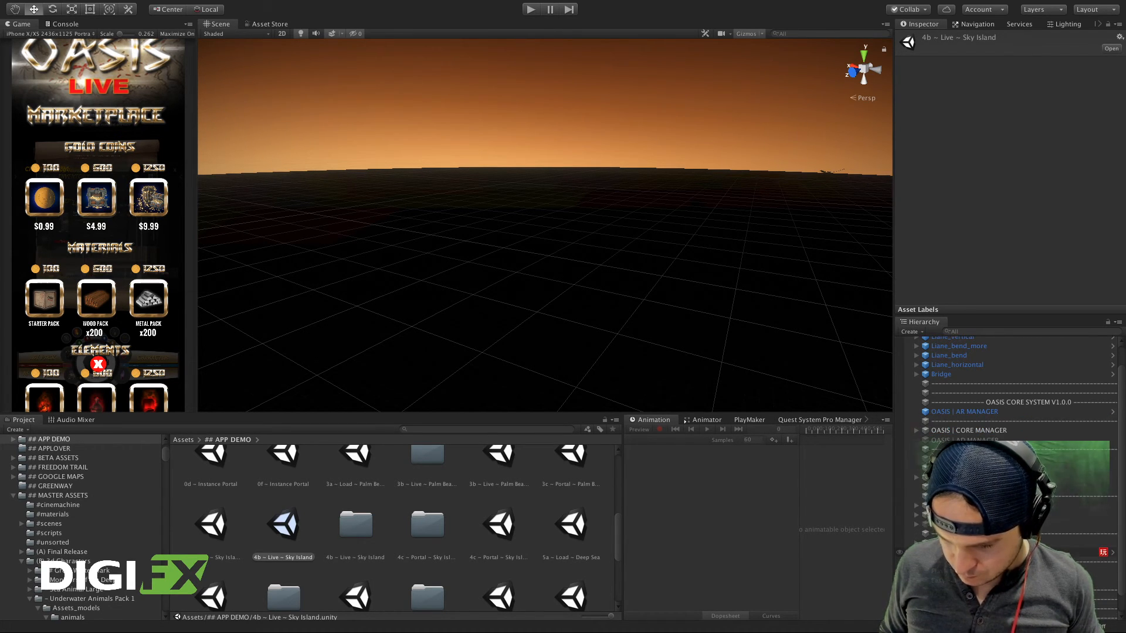
pyautogui.scroll(2, 1009, 404)
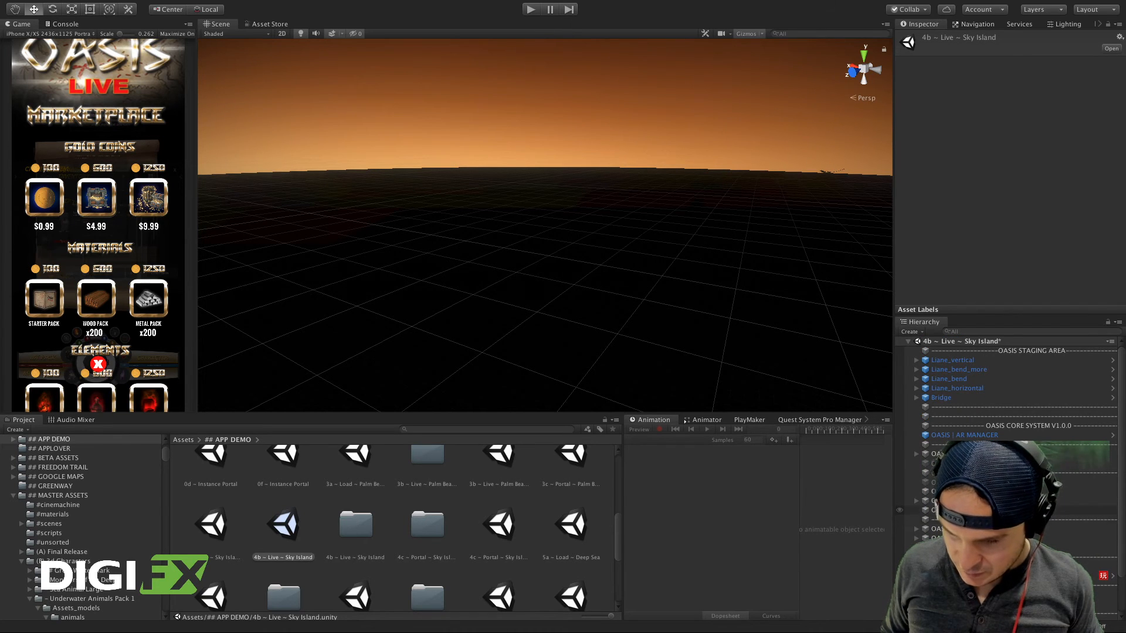
pyautogui.click(941, 399)
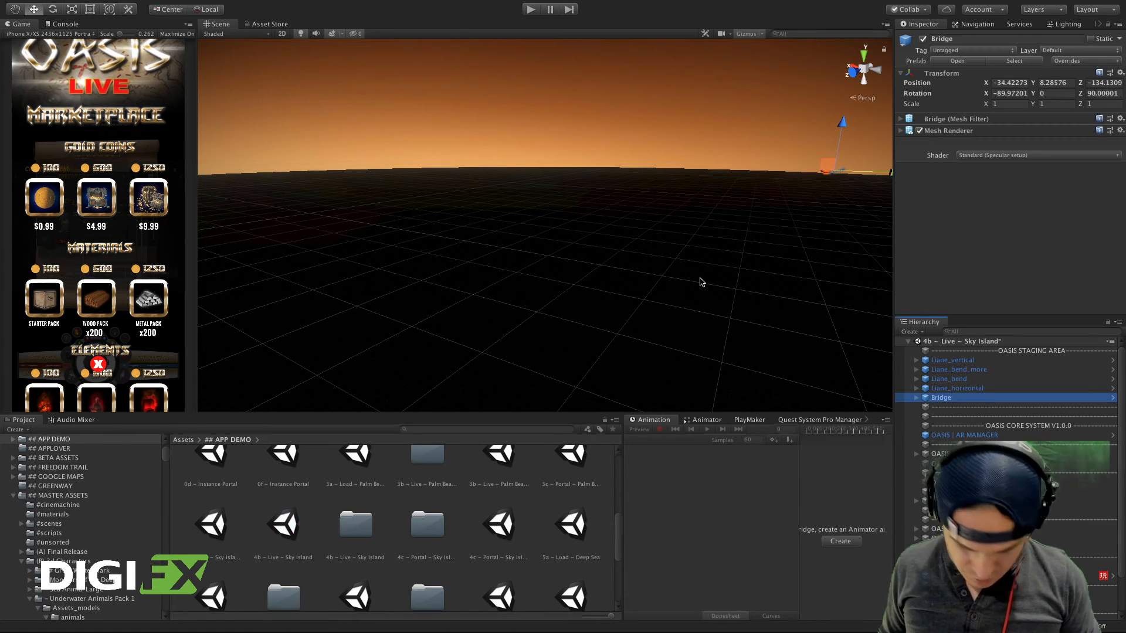
pyautogui.press('f')
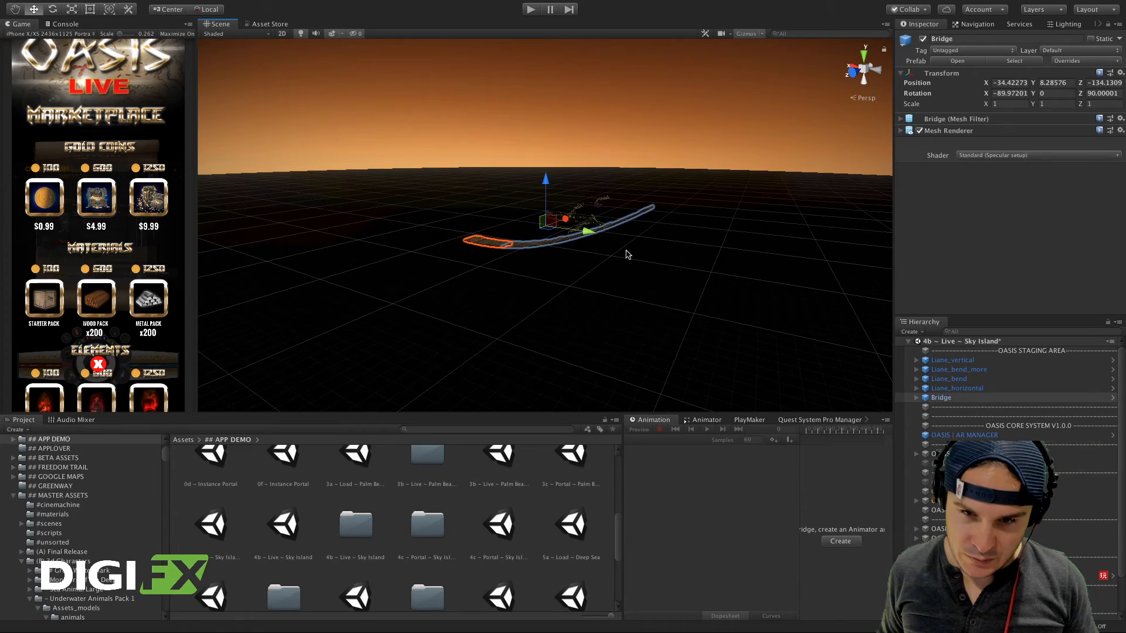
pyautogui.scroll(5, 627, 254)
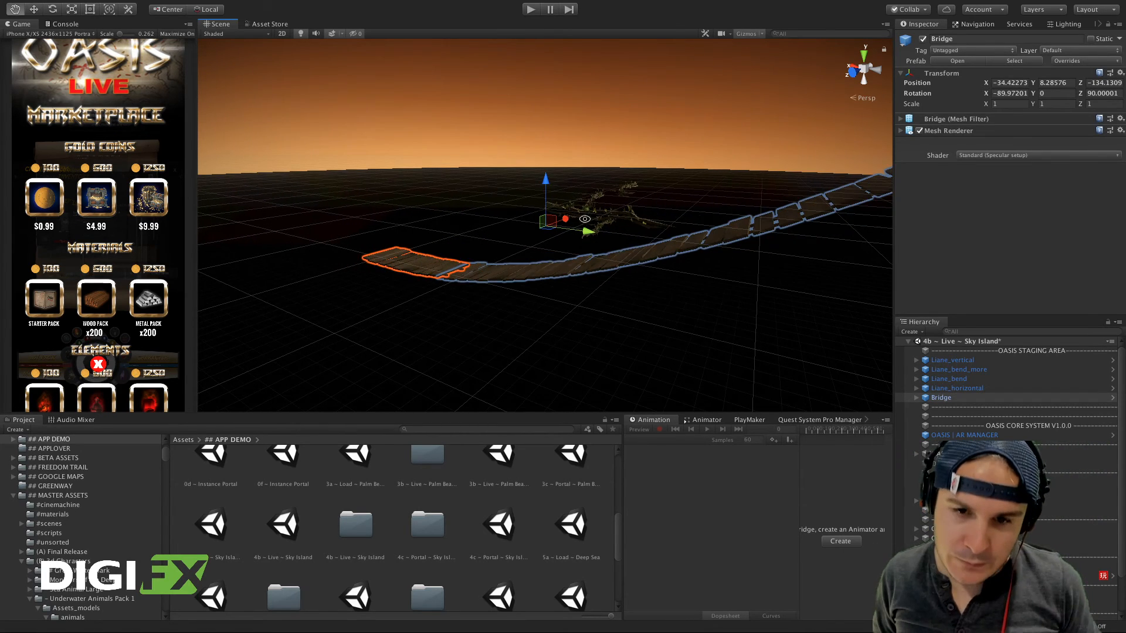
pyautogui.keyDown('alt'); pyautogui.moveTo(584, 219); pyautogui.dragTo(650, 280); pyautogui.keyUp('alt')
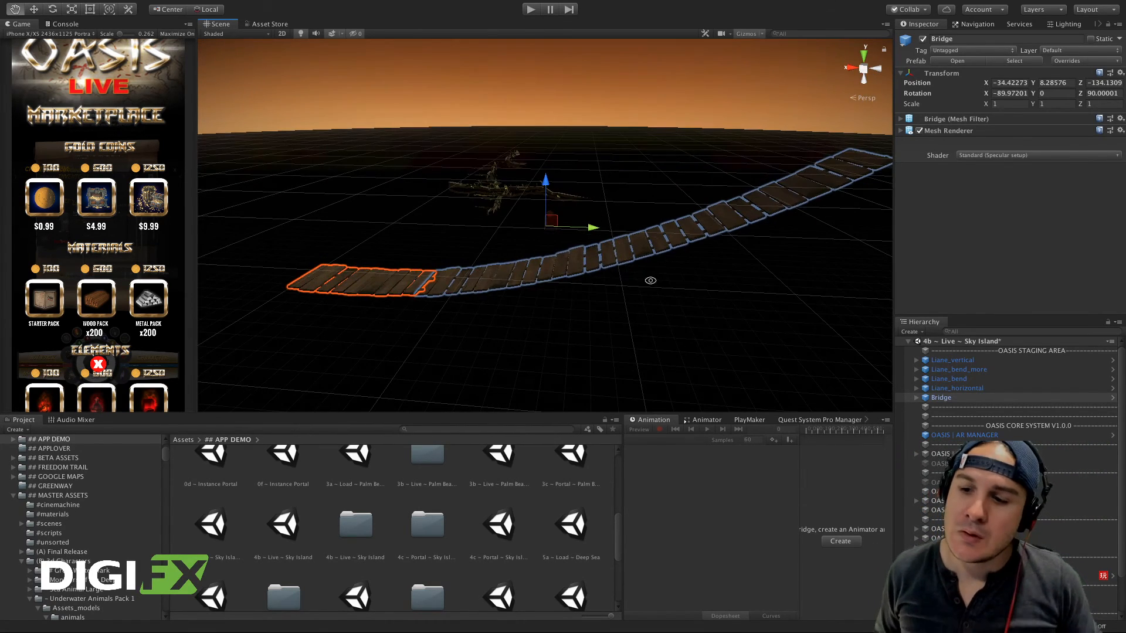
# Step: Set the Bridge's position and rotation to 0 on all axes
pyautogui.click(991, 435)
pyautogui.click(946, 407)
pyautogui.click(944, 398)
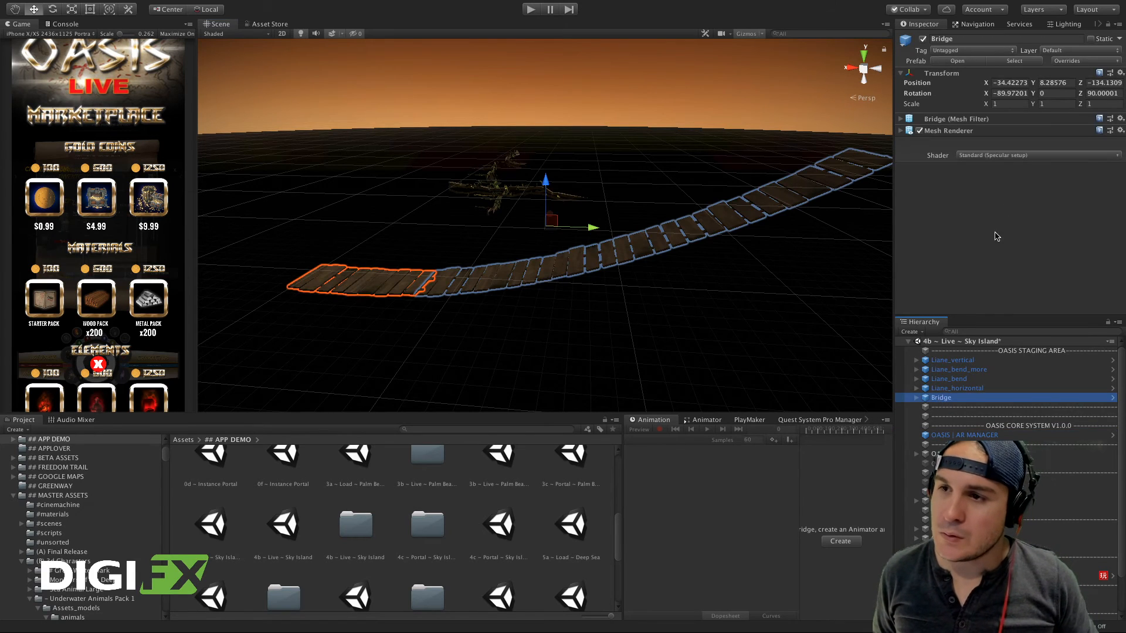
pyautogui.click(1001, 82)
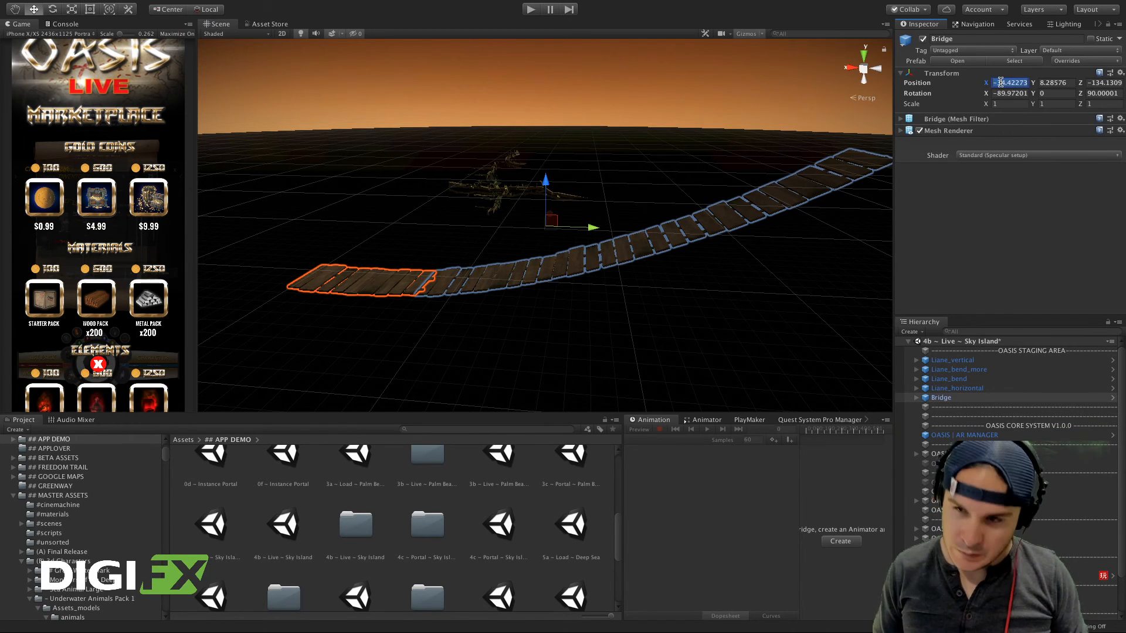
pyautogui.write('0')
pyautogui.press('Tab')
pyautogui.write('0')
pyautogui.press('Tab')
pyautogui.write('0')
pyautogui.press('Tab')
pyautogui.press('Tab')
pyautogui.write('0')
pyautogui.press('Tab')
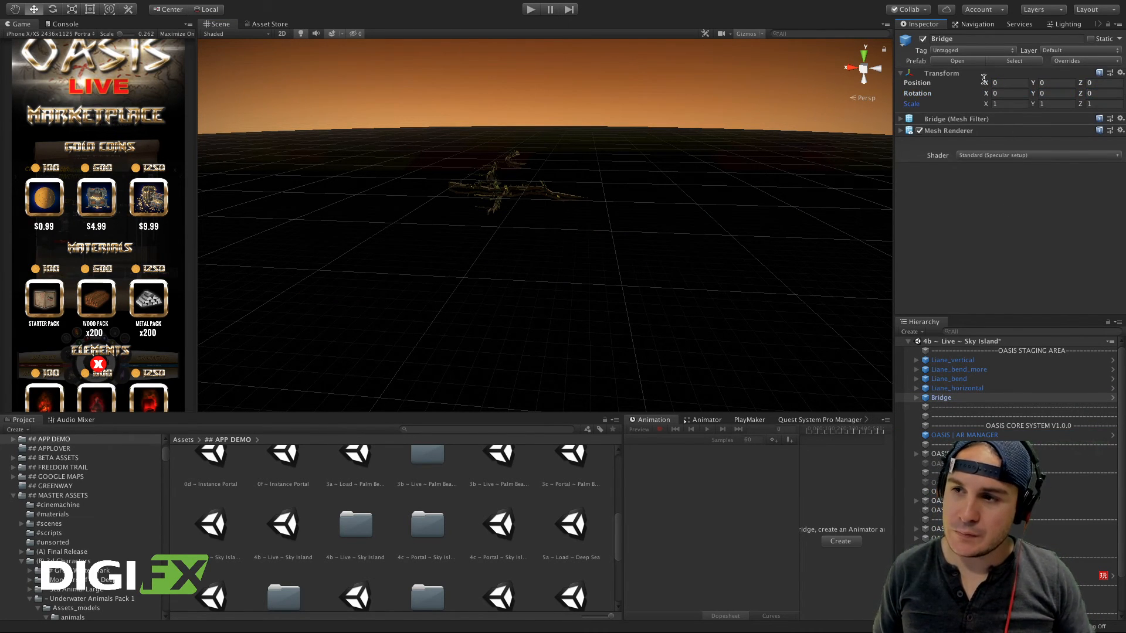
# Step: Rotate the Bridge around its X axis to about -106.6° so its two ends hang roughly level
pyautogui.click(945, 398)
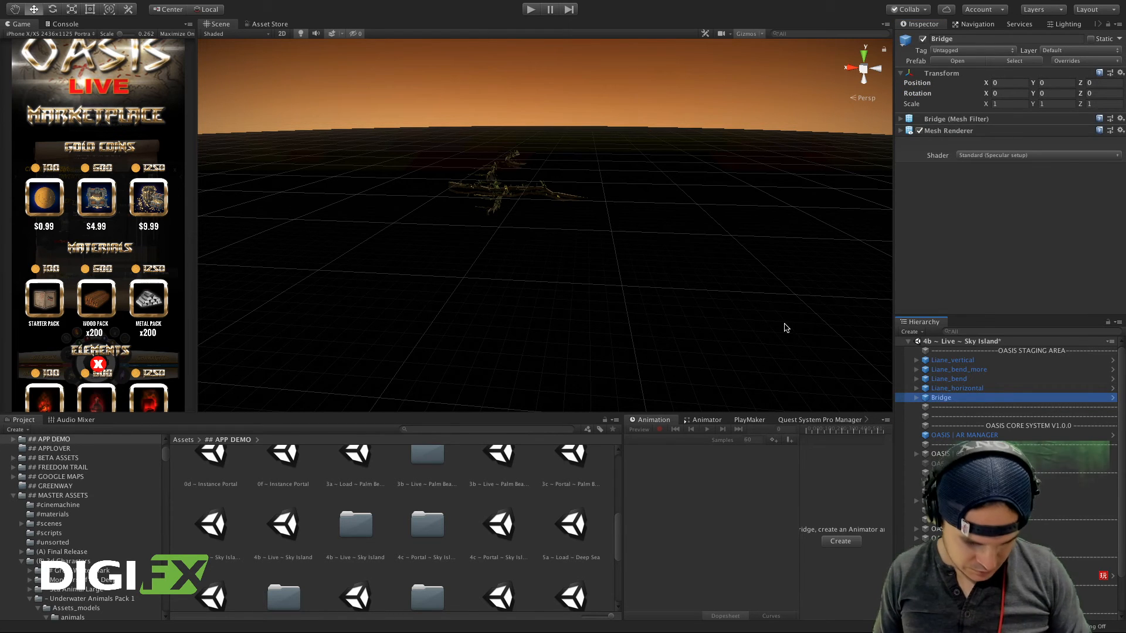
pyautogui.press('r')
pyautogui.press('f')
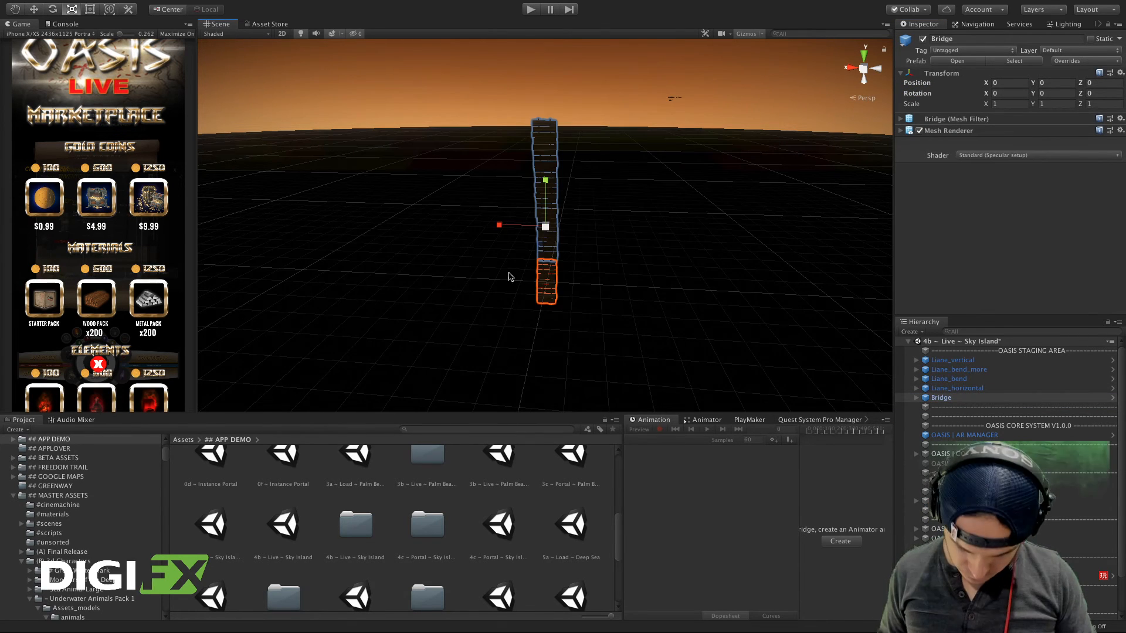
pyautogui.keyDown('alt'); pyautogui.moveTo(545, 277); pyautogui.dragTo(757, 254); pyautogui.keyUp('alt')
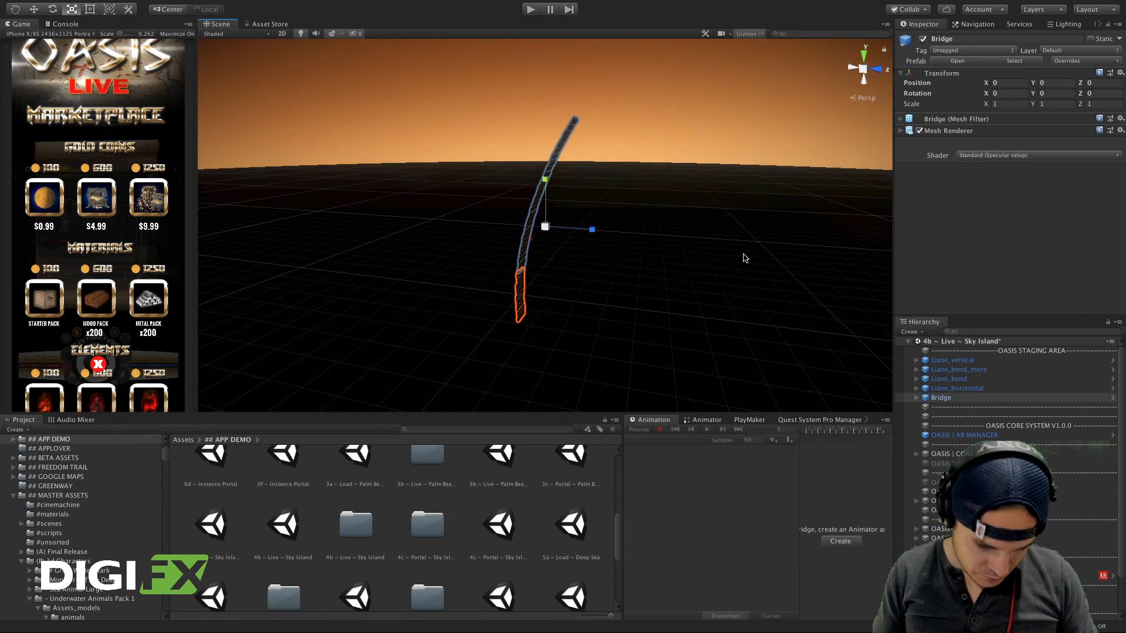
pyautogui.press('e')
pyautogui.moveTo(568, 192); pyautogui.dragTo(331, 252)
pyautogui.keyDown('alt'); pyautogui.moveTo(573, 196); pyautogui.dragTo(648, 188); pyautogui.keyUp('alt')
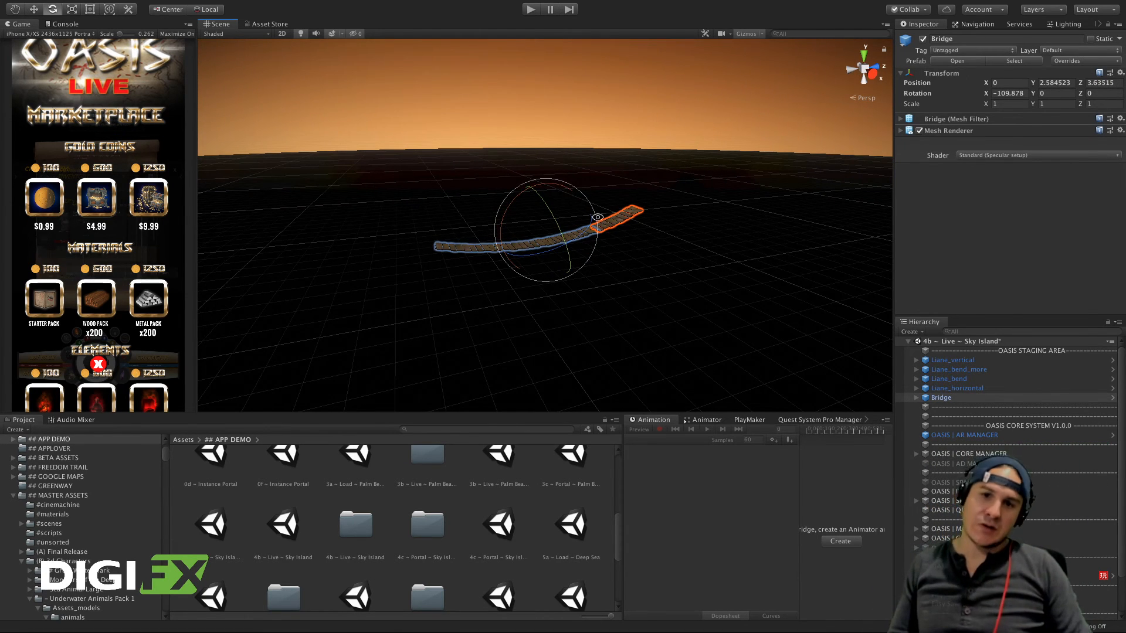
pyautogui.keyDown('alt'); pyautogui.moveTo(598, 217); pyautogui.dragTo(329, 214); pyautogui.keyUp('alt')
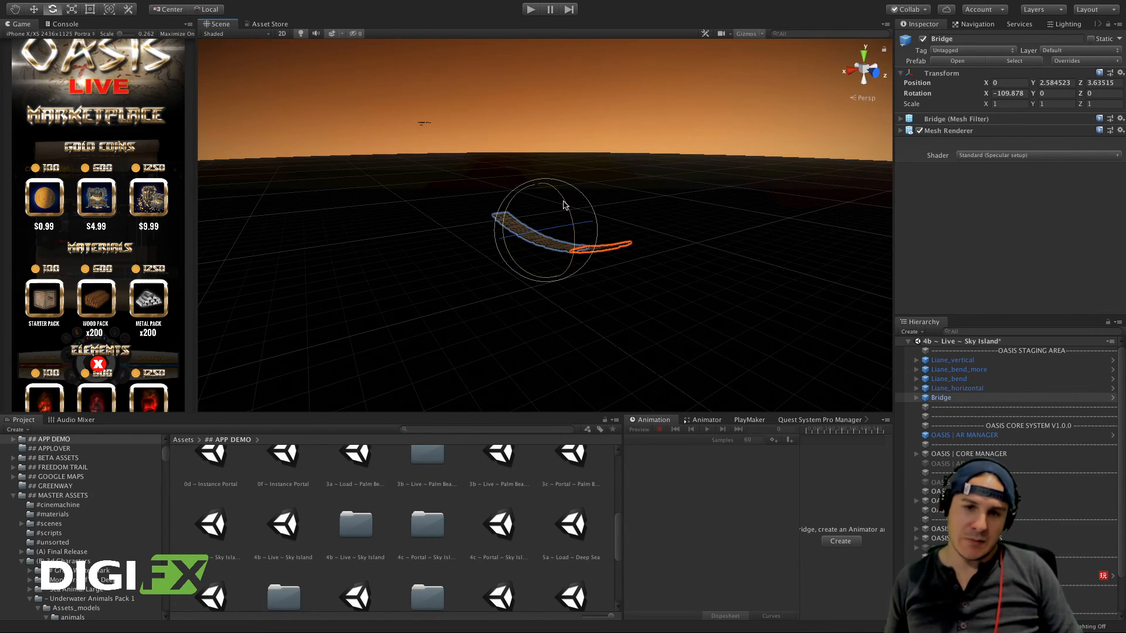
pyautogui.moveTo(565, 205); pyautogui.dragTo(617, 164)
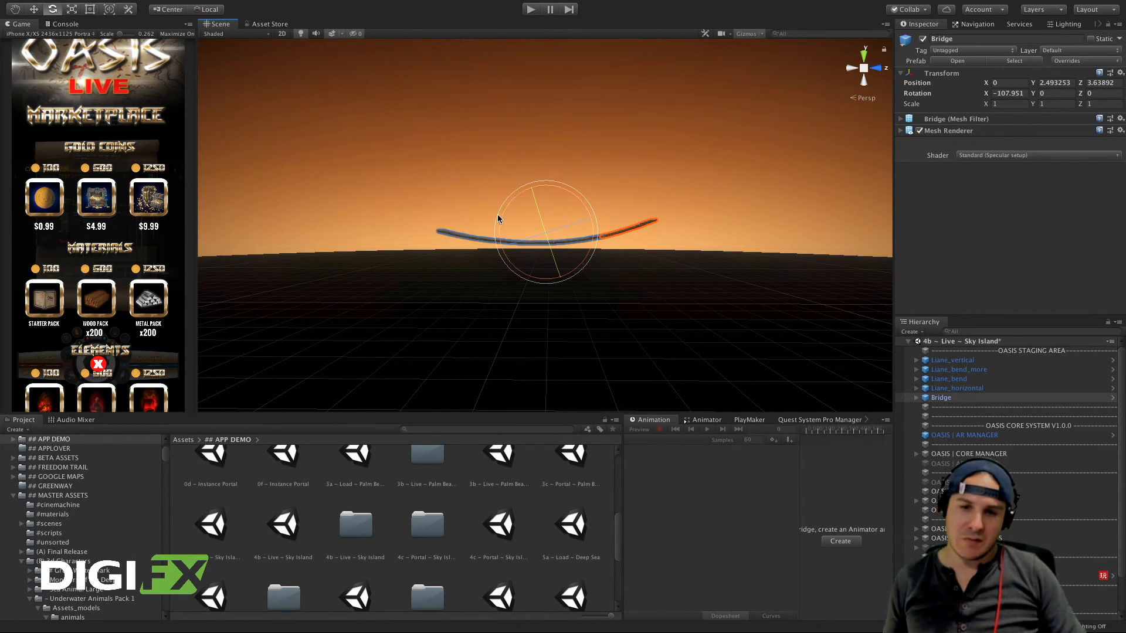
pyautogui.scroll(3, 624, 227)
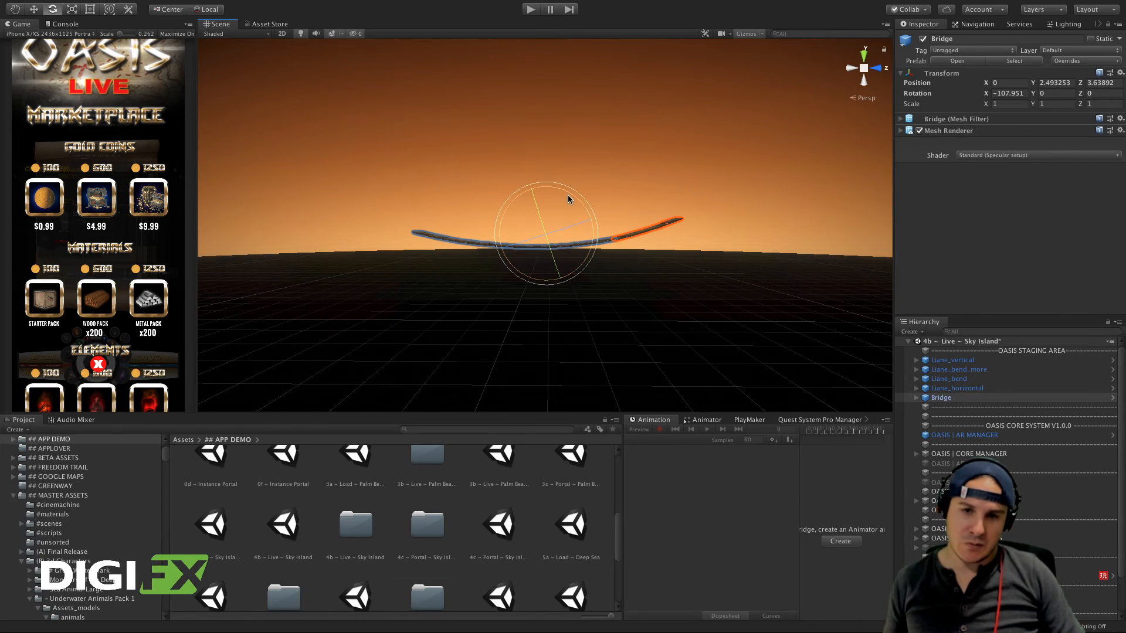
pyautogui.moveTo(568, 195); pyautogui.dragTo(589, 212)
# Step: Select the four staged lianes from Liane_vertical to Liane_horizontal and examine where they sit relative to the Bridge
pyautogui.click(955, 389)
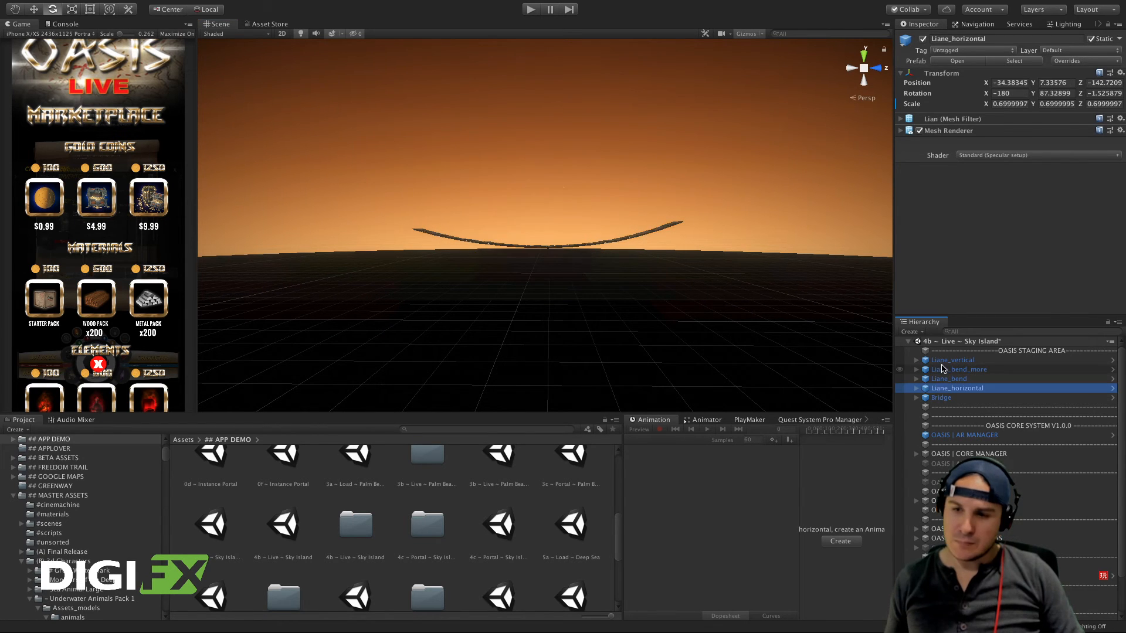
pyautogui.press('Up')
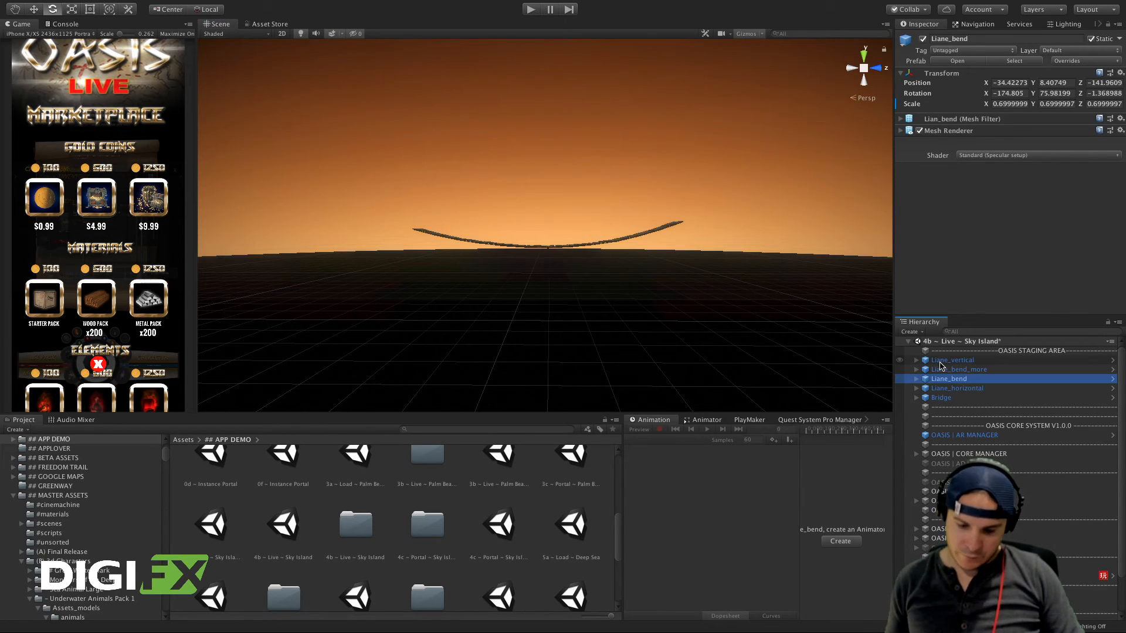
pyautogui.keyDown('shift'); pyautogui.click(940, 361); pyautogui.keyUp('shift')
pyautogui.click(954, 390)
pyautogui.keyDown('shift'); pyautogui.click(944, 361); pyautogui.keyUp('shift')
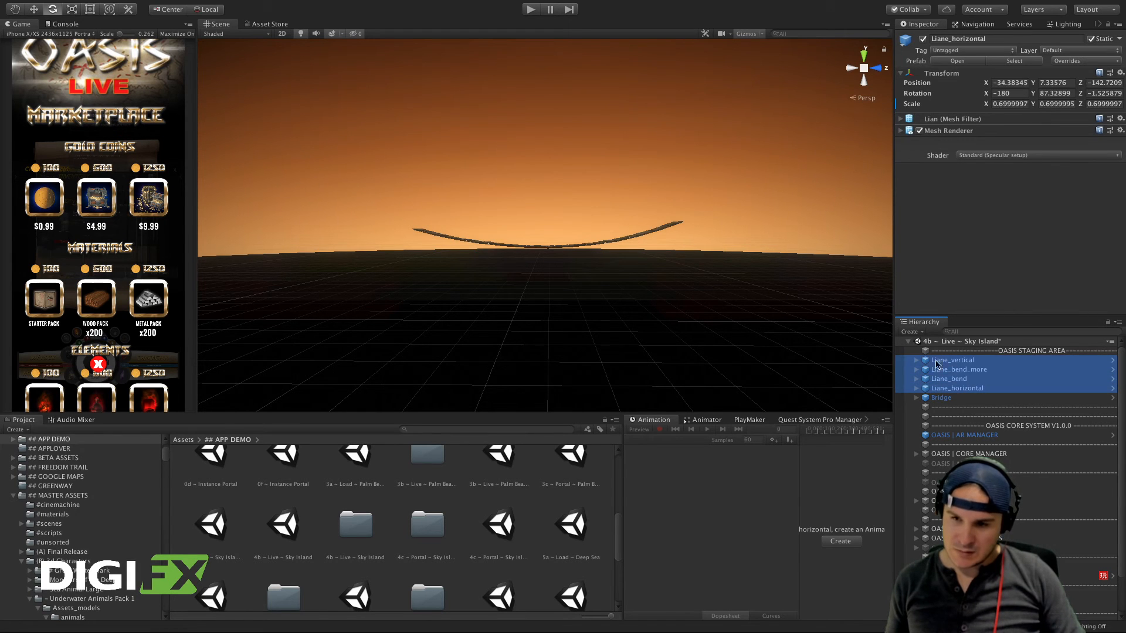
pyautogui.scroll(-5, 661, 364)
pyautogui.keyDown('alt'); pyautogui.moveTo(420, 356); pyautogui.dragTo(297, 384); pyautogui.keyUp('alt')
pyautogui.keyDown('alt'); pyautogui.moveTo(350, 241); pyautogui.dragTo(804, 181); pyautogui.keyUp('alt')
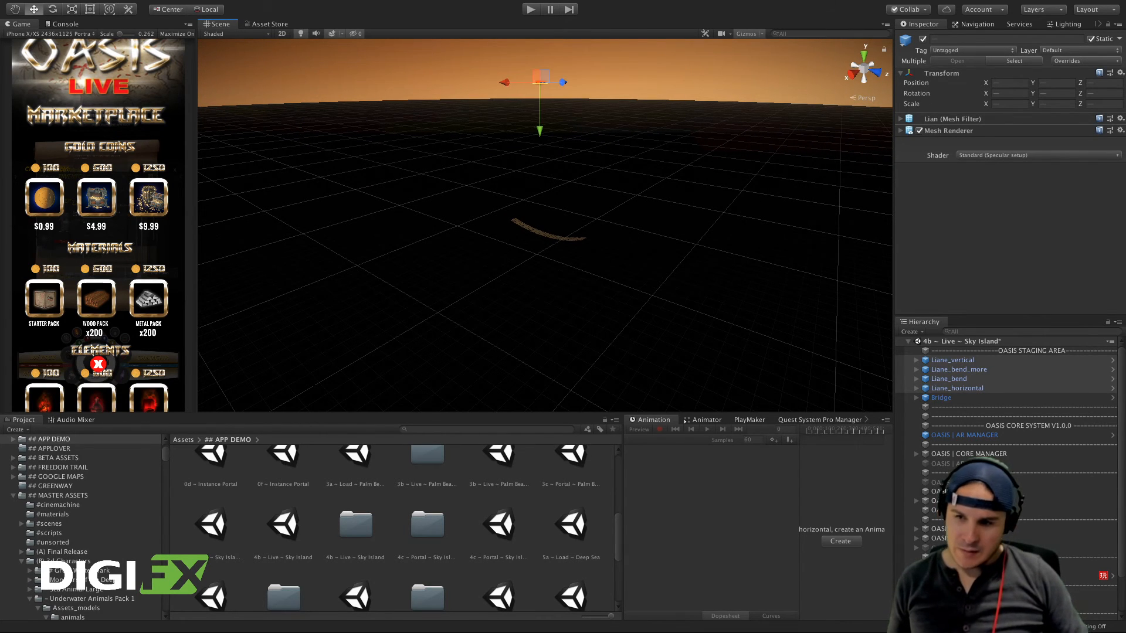
# Step: Paste the copied VINES group into the Sky Island scene and examine how its vines are spread around the Bridge
pyautogui.click(938, 397)
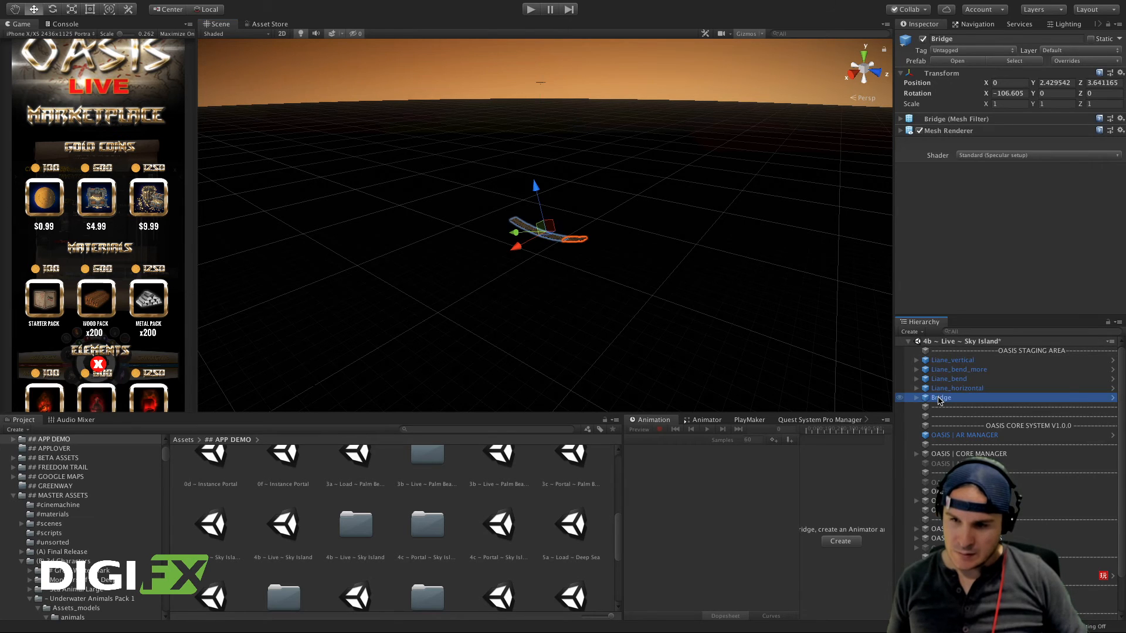
pyautogui.rightClick(938, 397)
pyautogui.click(948, 372)
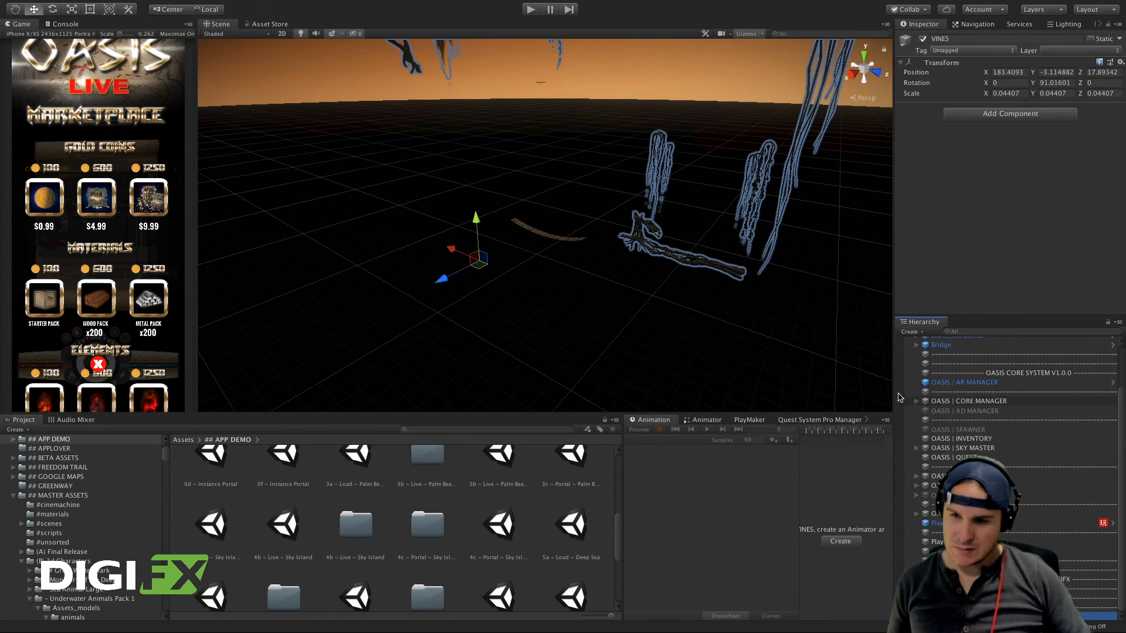
pyautogui.scroll(-15, 616, 248)
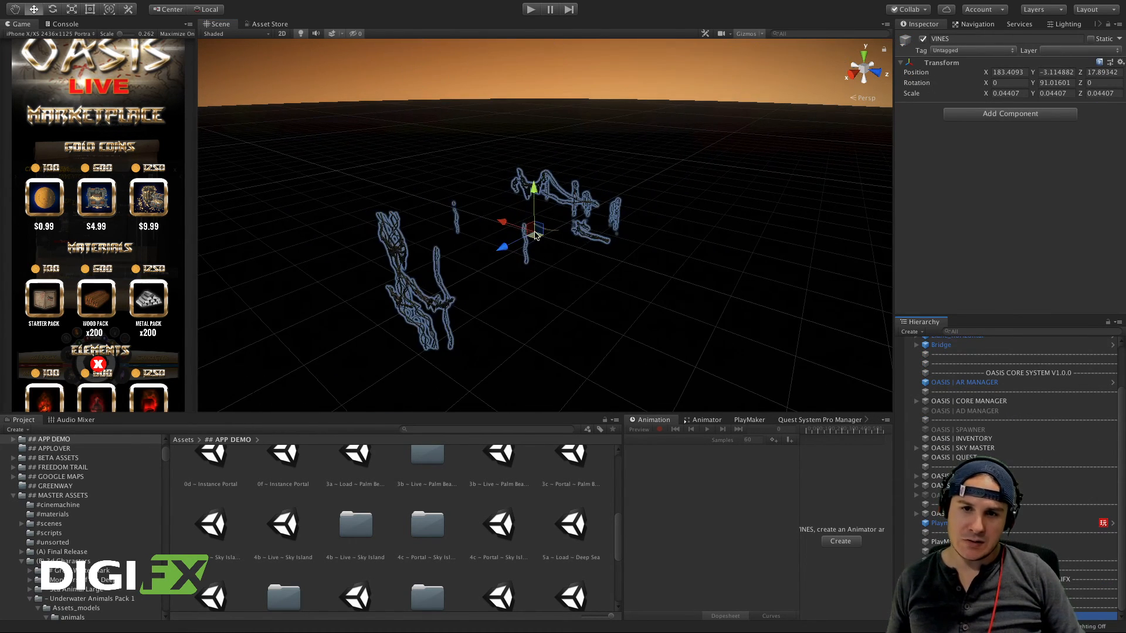
pyautogui.keyDown('alt'); pyautogui.moveTo(602, 263); pyautogui.dragTo(510, 200); pyautogui.keyUp('alt')
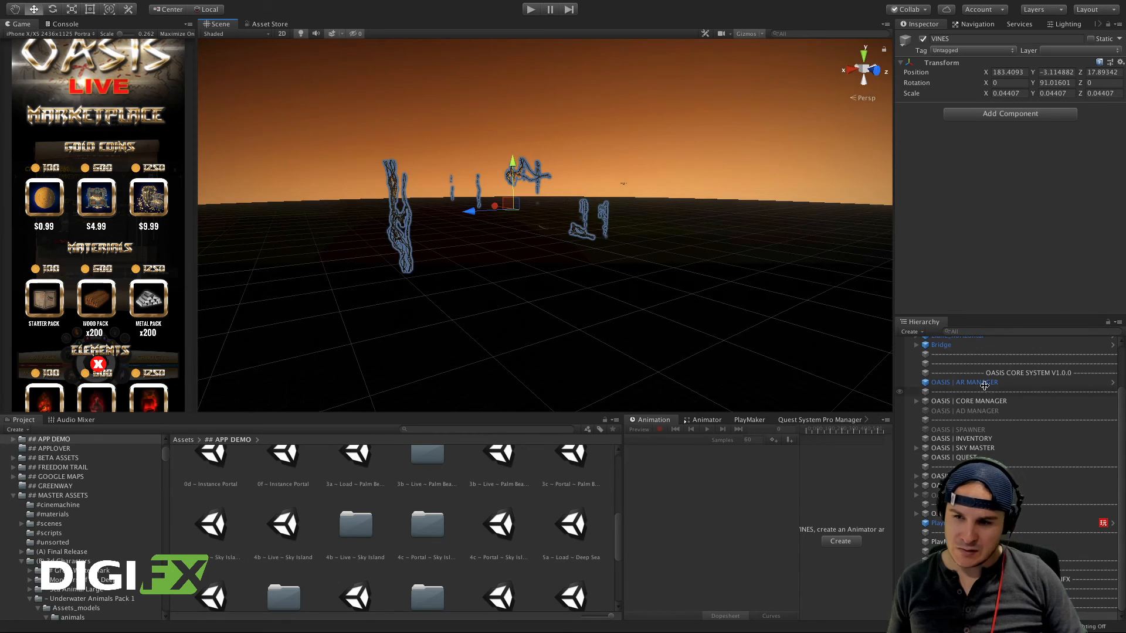
# Step: Make the pasted VINES group a child of the Bridge and deactivate it
pyautogui.scroll(3, 948, 401)
pyautogui.scroll(-1, 948, 401)
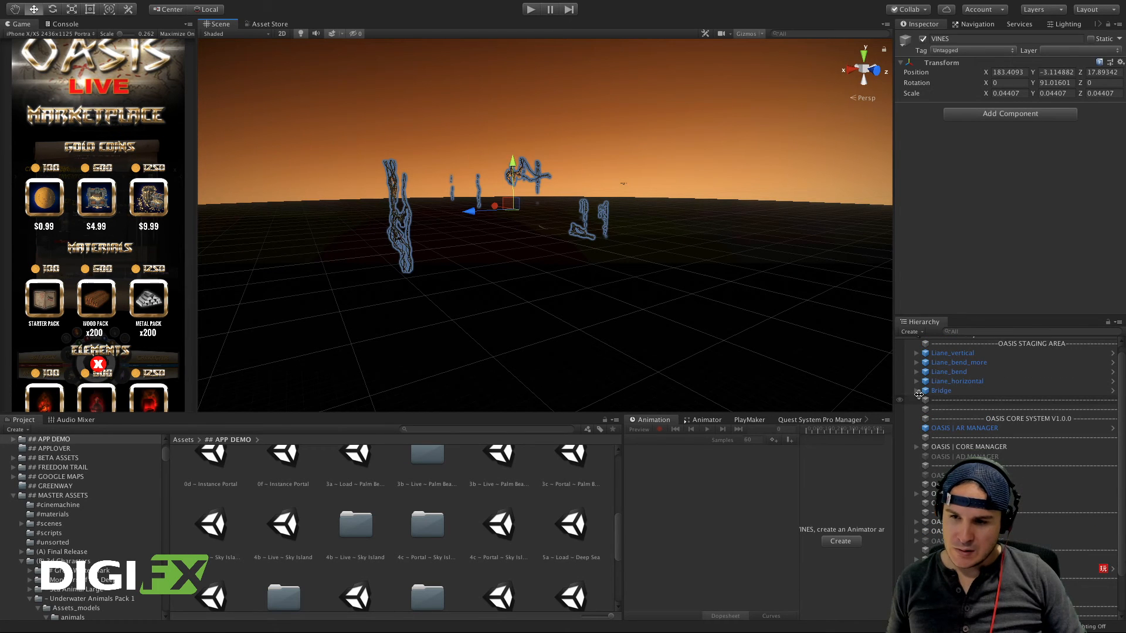
pyautogui.click(917, 391)
pyautogui.click(944, 400)
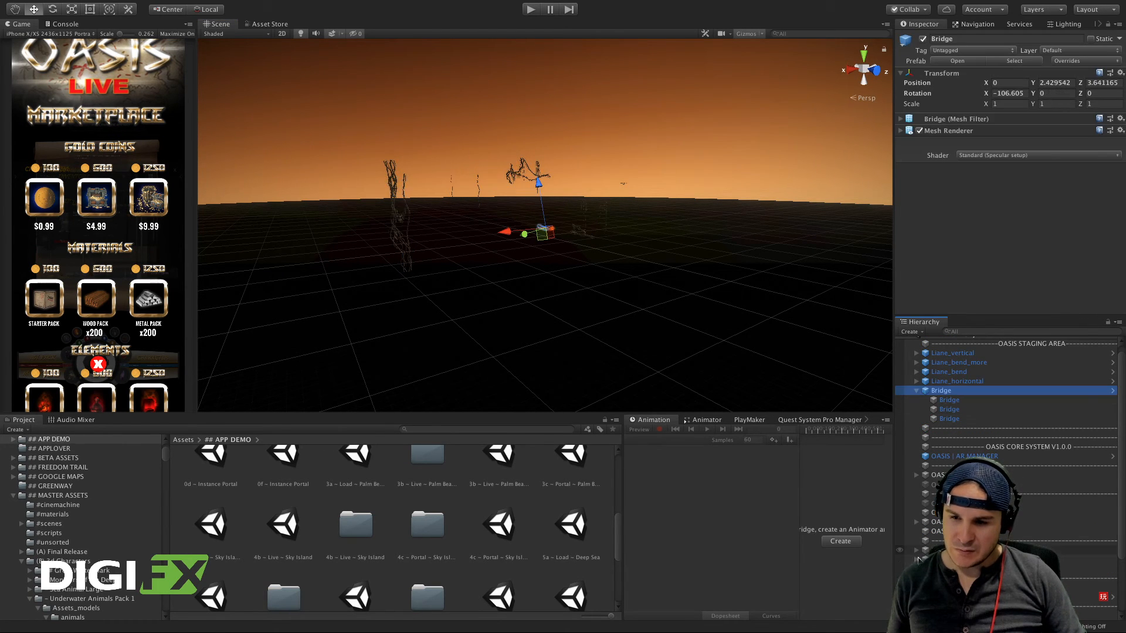
pyautogui.scroll(-5, 944, 404)
pyautogui.click(945, 616)
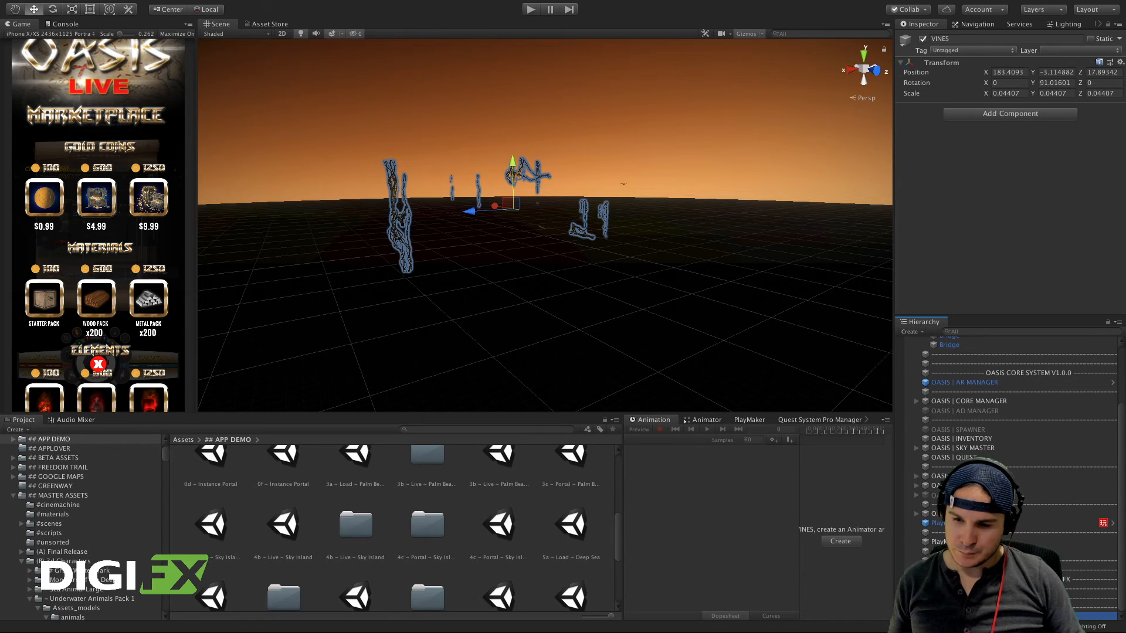
pyautogui.moveTo(945, 617); pyautogui.dragTo(945, 353)
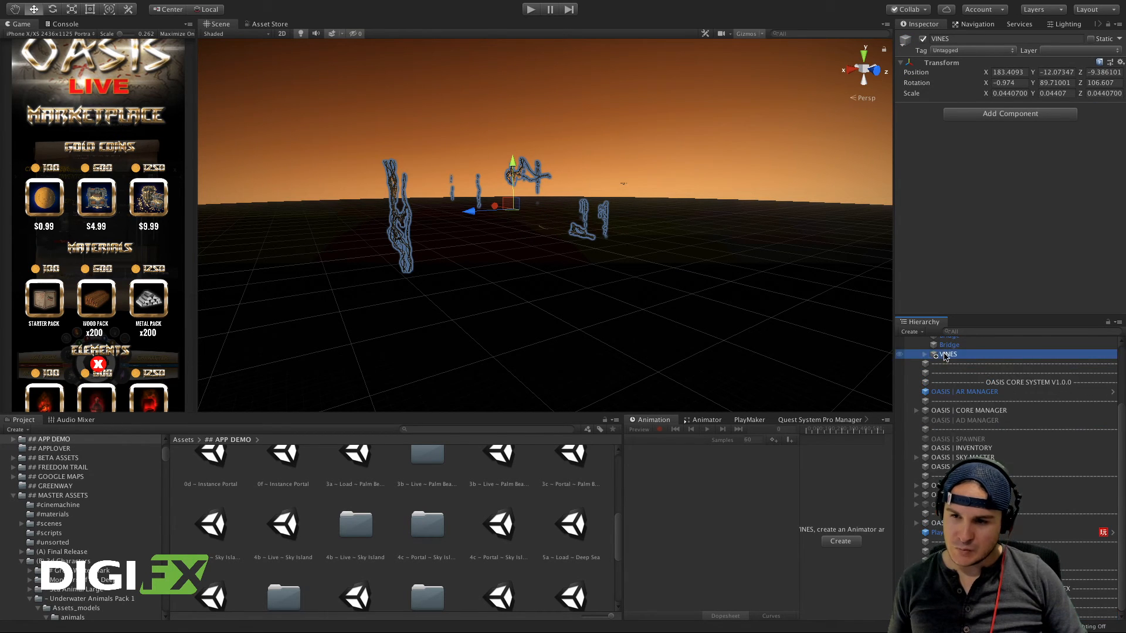
pyautogui.click(923, 39)
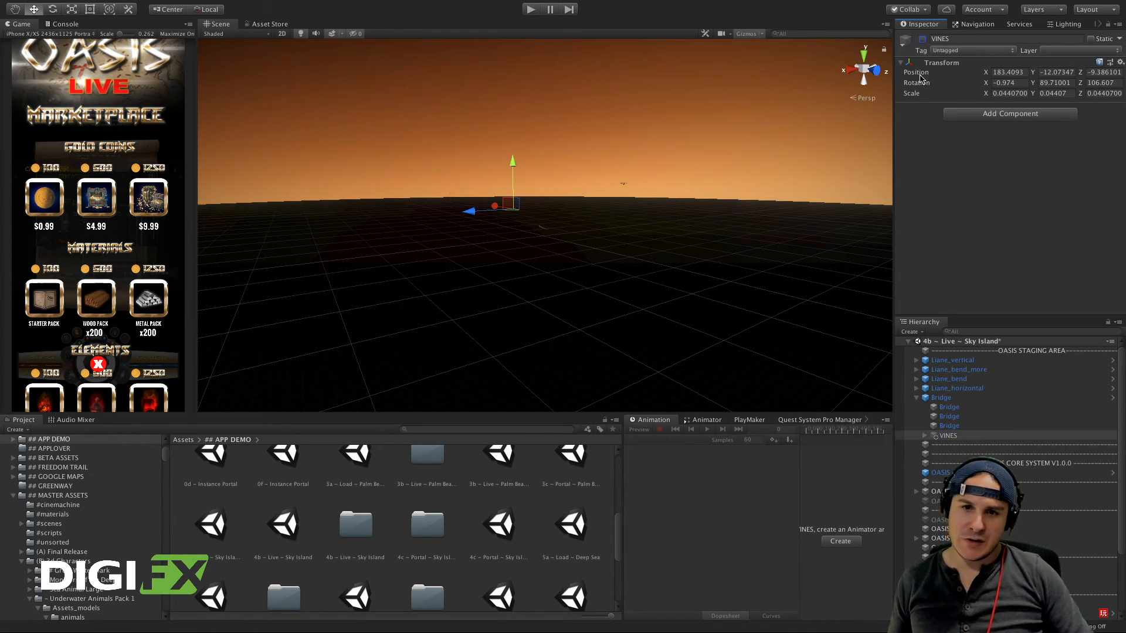
pyautogui.click(944, 399)
pyautogui.press('Left')
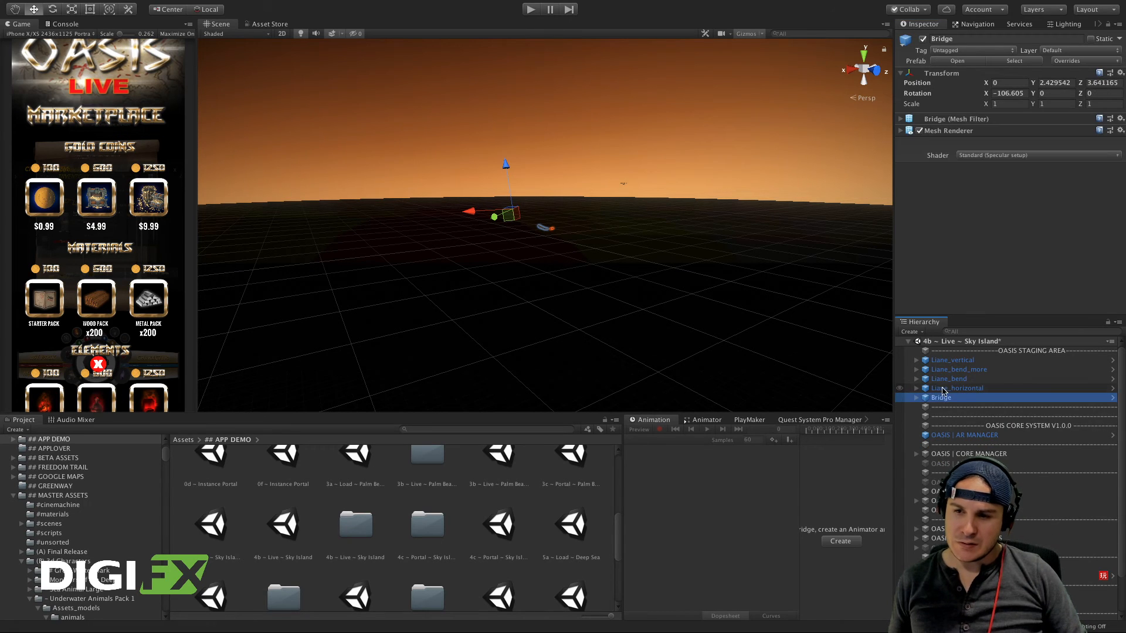
# Step: Deactivate the four staged lianes from Liane_vertical to Liane_horizontal, leaving the Bridge selected
pyautogui.click(946, 388)
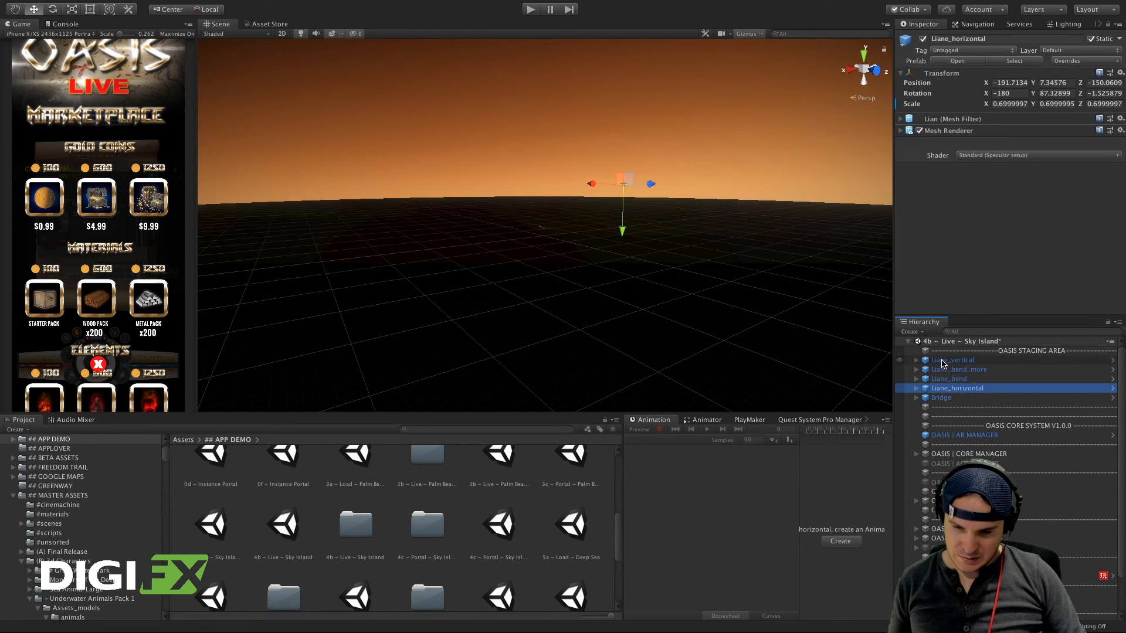
pyautogui.keyDown('shift'); pyautogui.click(942, 361); pyautogui.keyUp('shift')
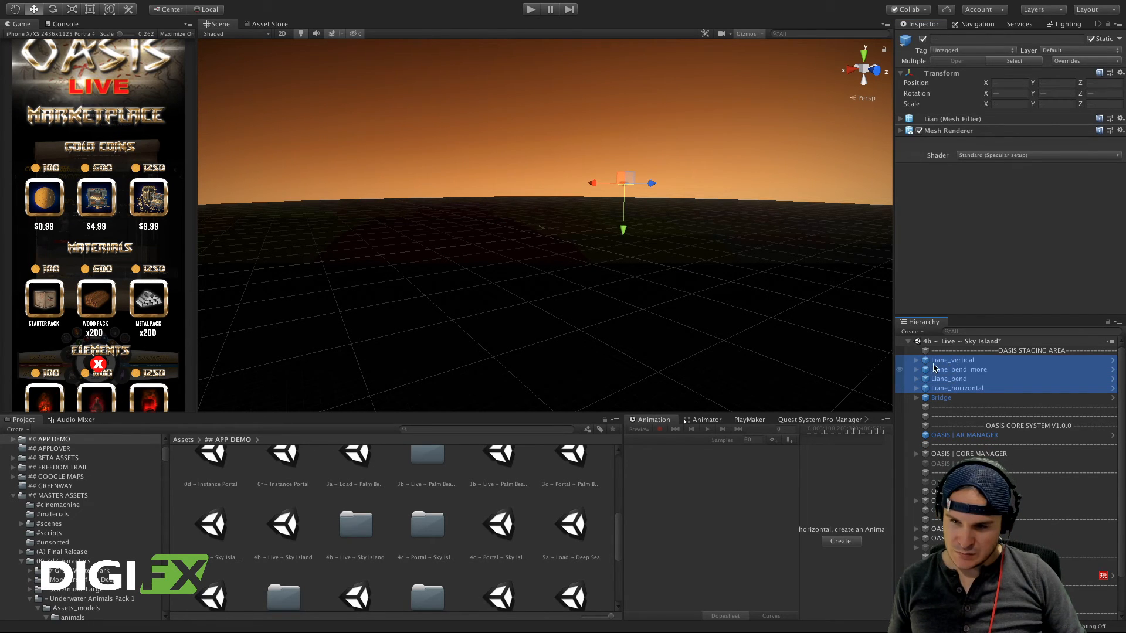
pyautogui.click(912, 25)
pyautogui.click(940, 398)
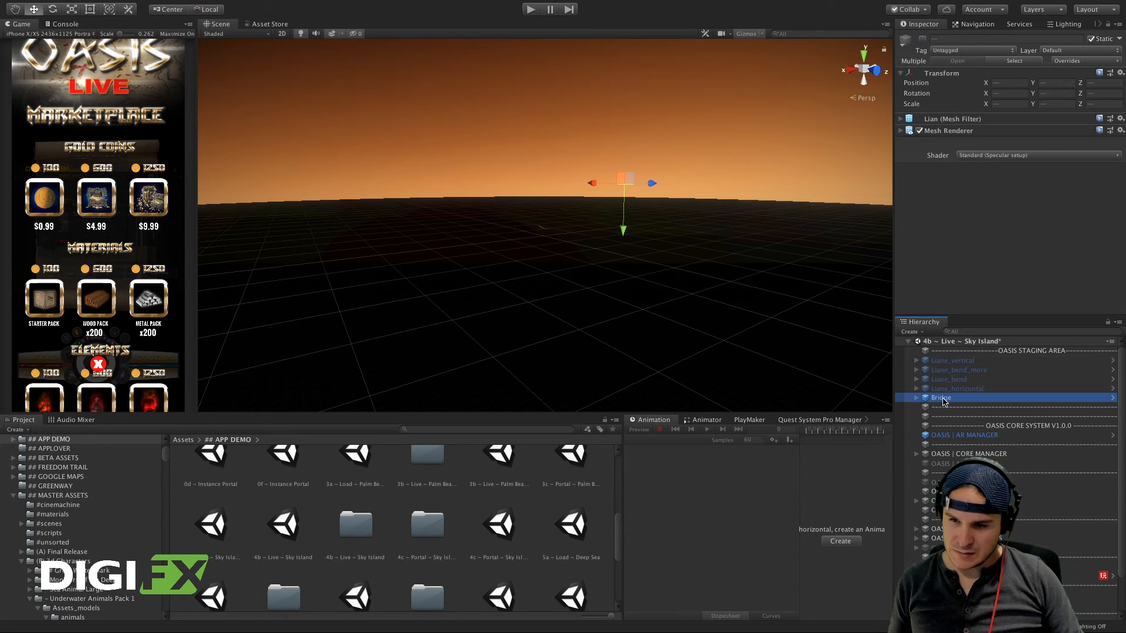
pyautogui.press('f')
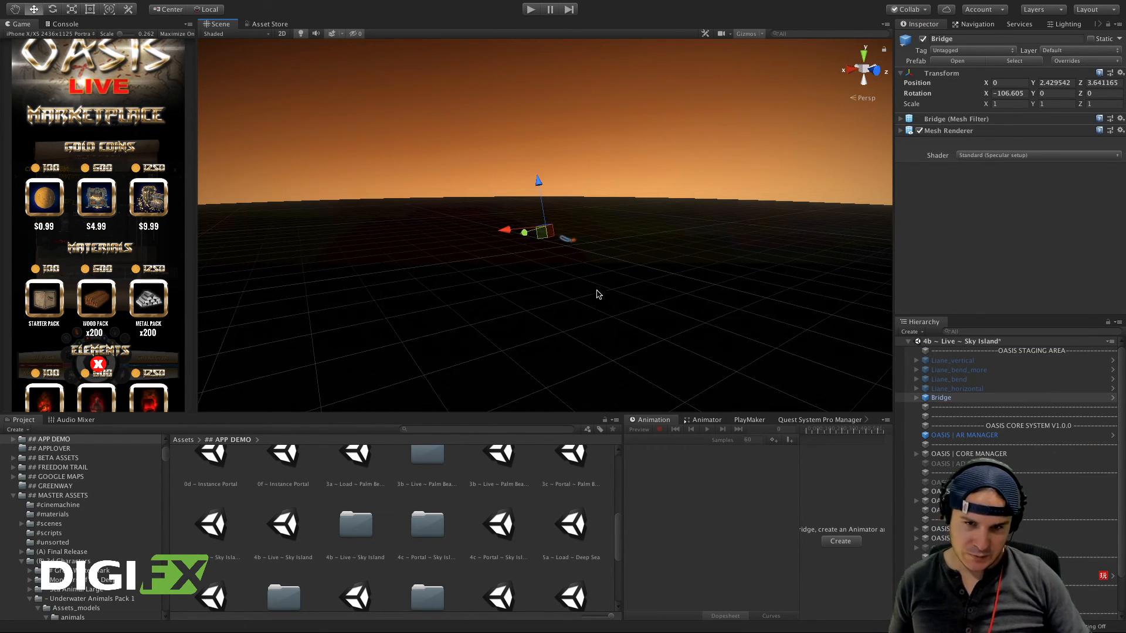
pyautogui.scroll(10, 562, 277)
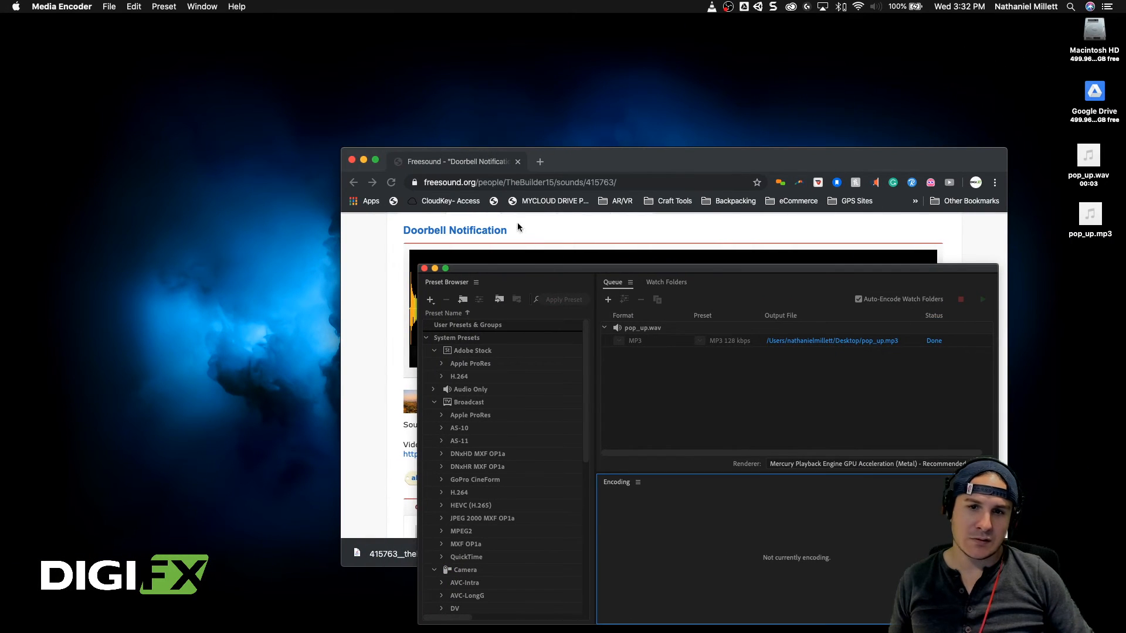
# Step: Switch to Chrome, search Google for "liane" in a new tab and read the word's dictionary definition
pyautogui.click(588, 173)
pyautogui.moveTo(588, 173); pyautogui.dragTo(292, 96)
pyautogui.click(243, 84)
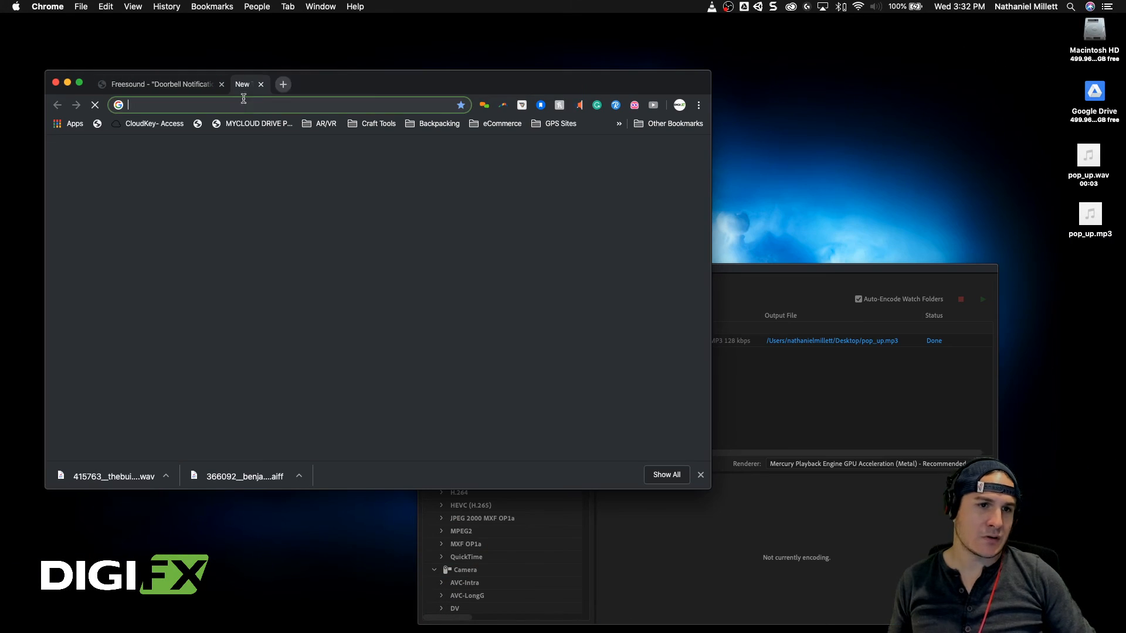
pyautogui.write('liane')
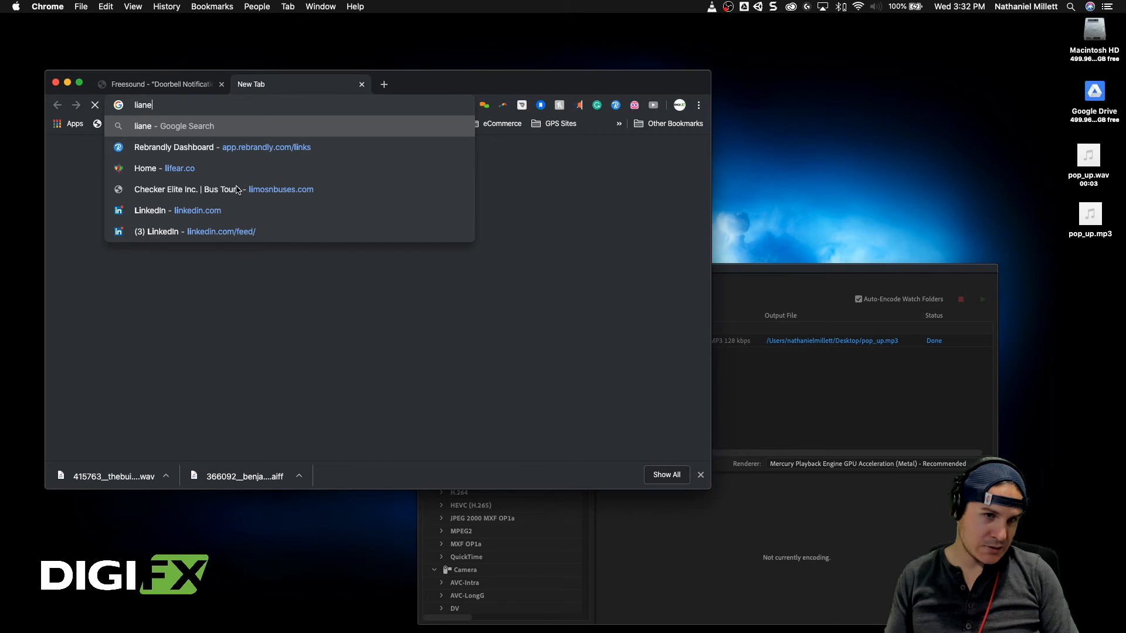
pyautogui.press('Return')
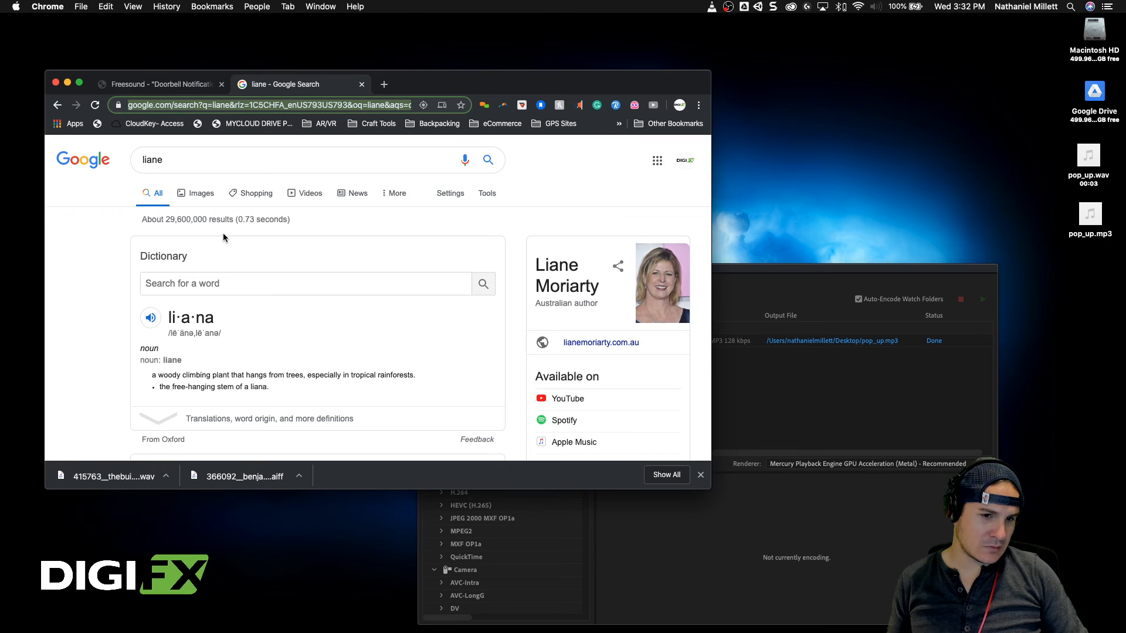
pyautogui.scroll(-3, 223, 233)
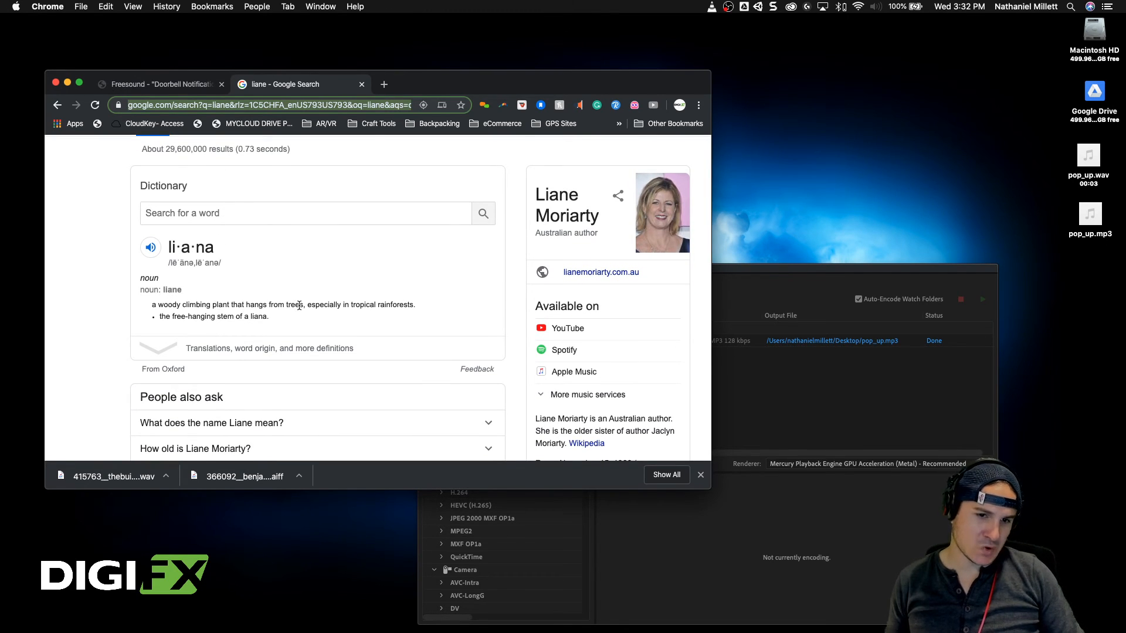
pyautogui.moveTo(224, 246); pyautogui.dragTo(169, 247)
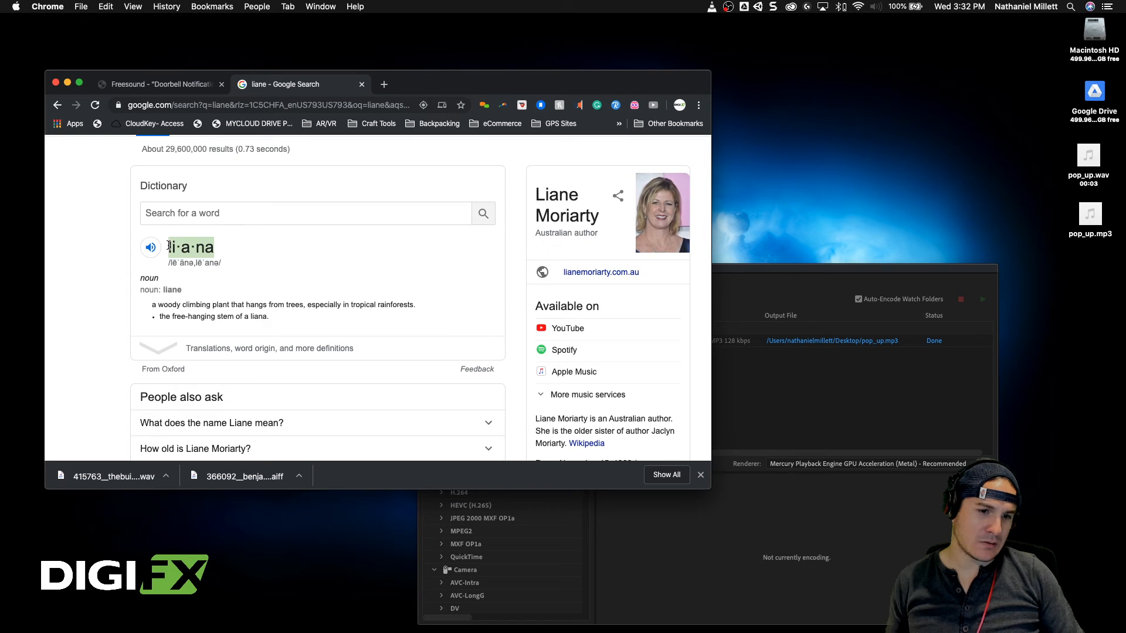
pyautogui.moveTo(286, 322); pyautogui.dragTo(167, 303)
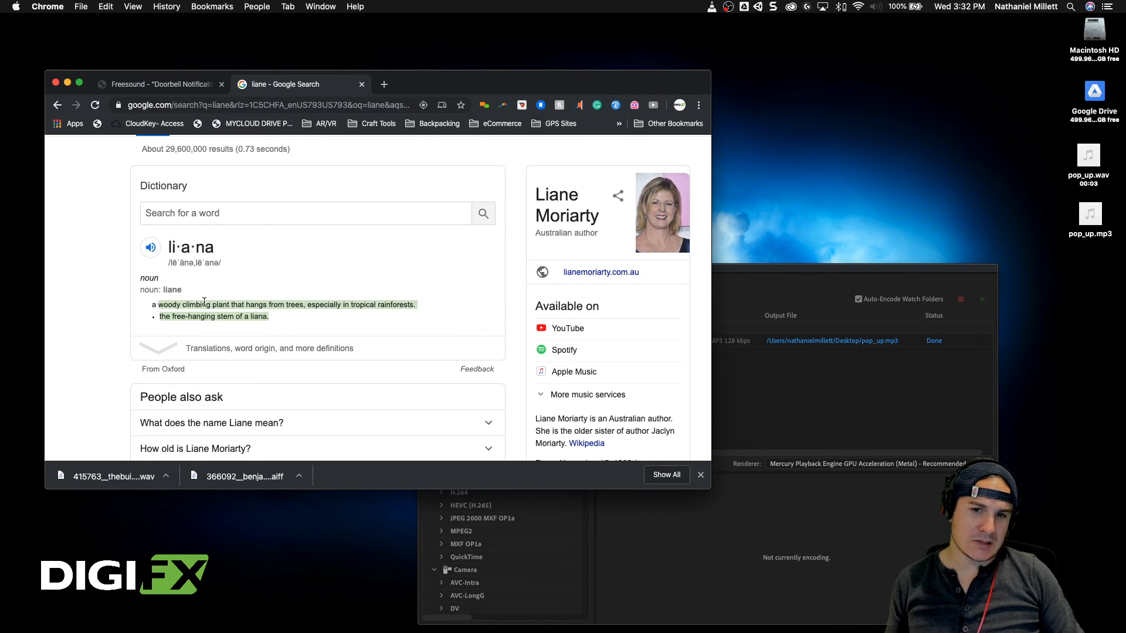
pyautogui.scroll(-2, 206, 305)
pyautogui.scroll(4, 206, 292)
pyautogui.hotkey('ctrl', 'Right')
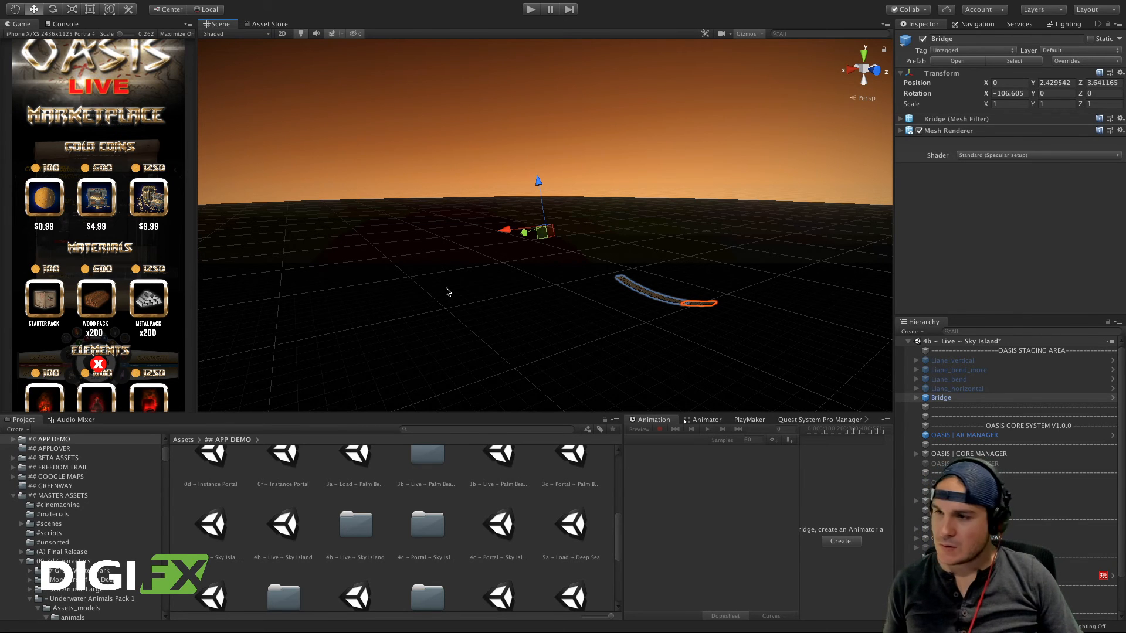
# Step: Switch back to Unity, reactivate OASIS | SCENE OBJECTS and examine how the floating islands and their connecting vines are laid out
pyautogui.keyDown('alt'); pyautogui.moveTo(443, 298); pyautogui.dragTo(817, 354); pyautogui.keyUp('alt')
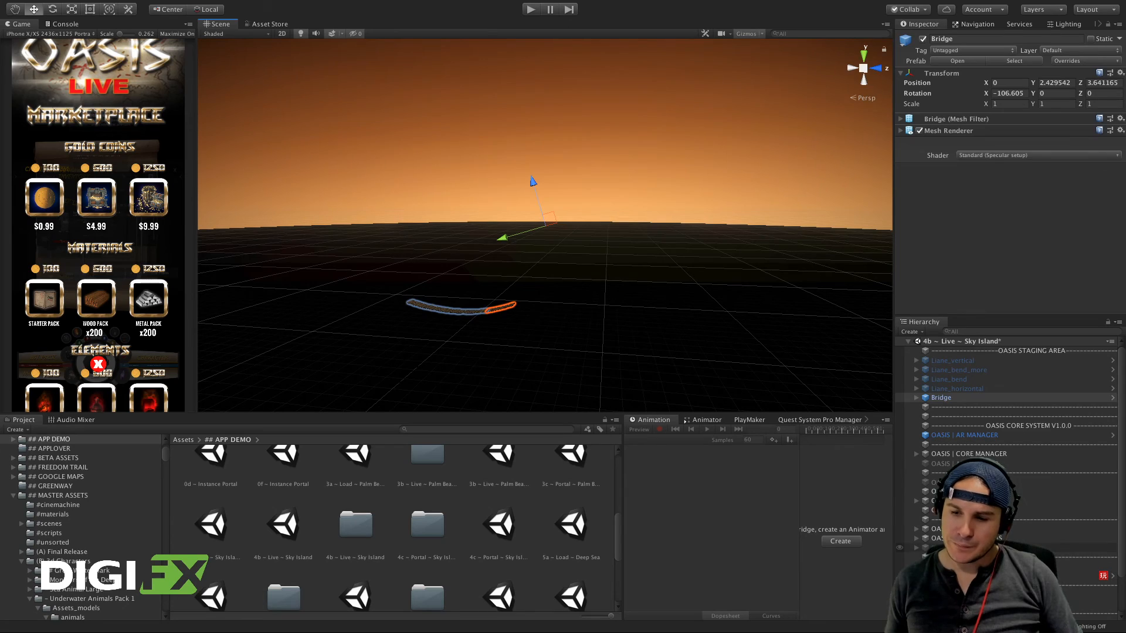
pyautogui.click(967, 548)
pyautogui.click(922, 39)
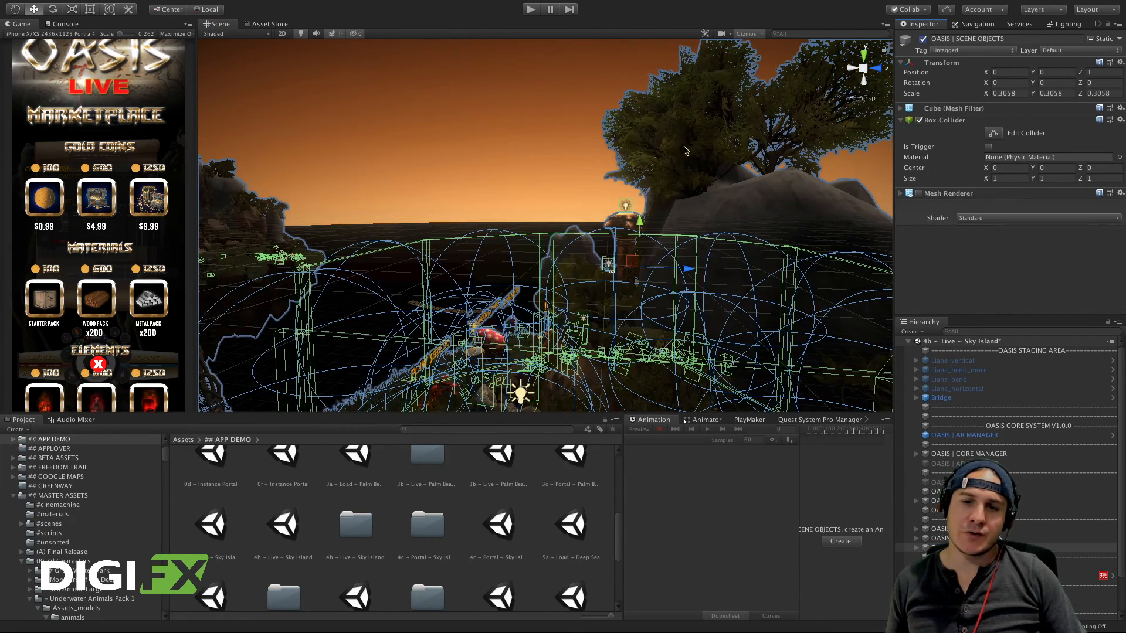
pyautogui.scroll(-5, 480, 184)
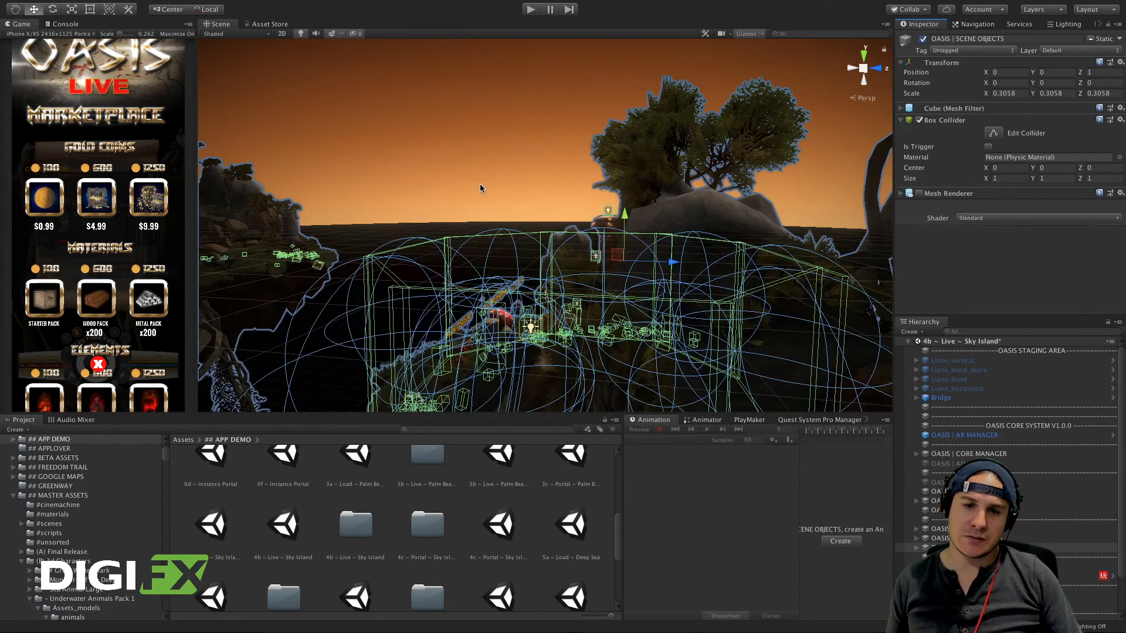
pyautogui.scroll(-6, 480, 184)
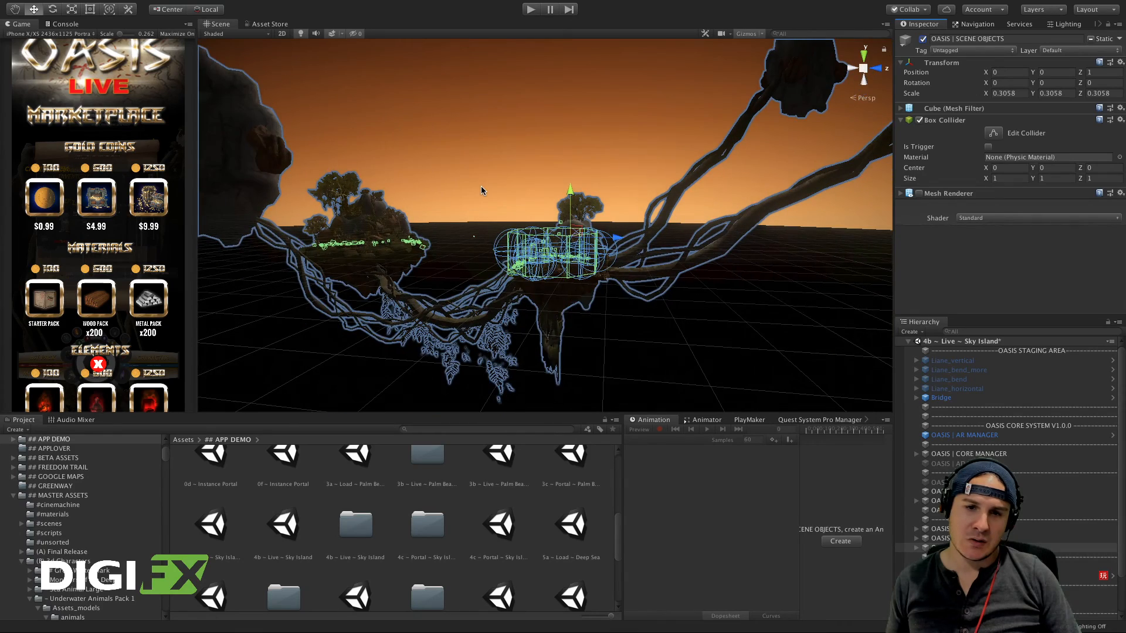
pyautogui.scroll(-3, 481, 176)
pyautogui.click(480, 153)
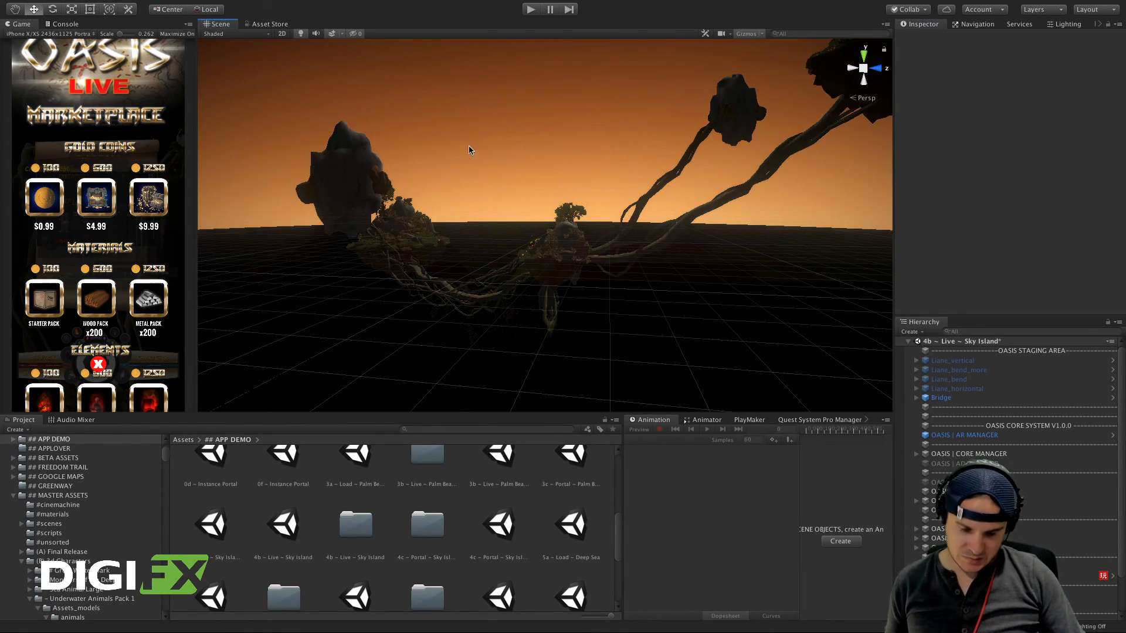
pyautogui.keyDown('alt'); pyautogui.moveTo(469, 150); pyautogui.dragTo(924, 205); pyautogui.keyUp('alt')
pyautogui.scroll(-8, 729, 225)
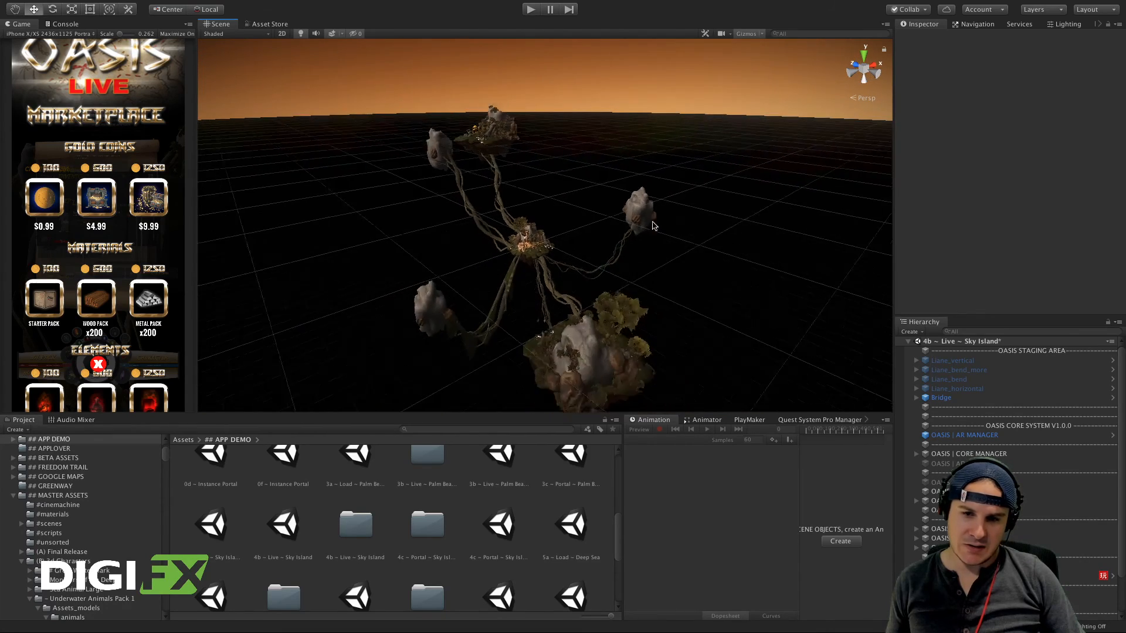
pyautogui.keyDown('alt'); pyautogui.moveTo(653, 226); pyautogui.dragTo(779, 156); pyautogui.keyUp('alt')
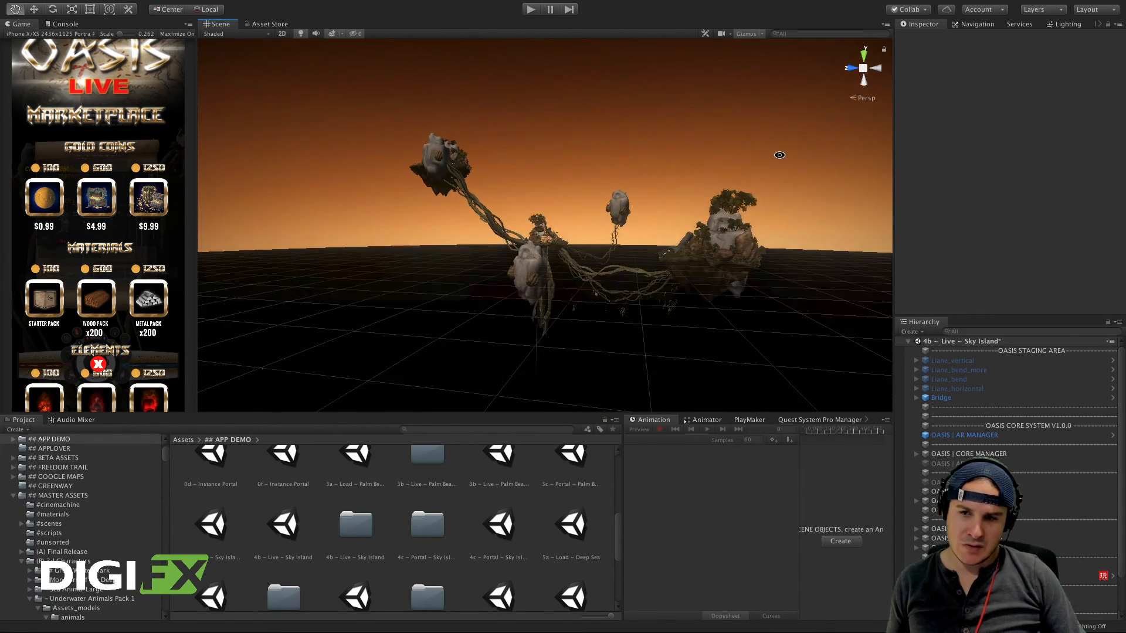
# Step: Set the transform handles to Global orientation and move the Bridge to about X -86.4 and Z -41.6
pyautogui.click(939, 399)
pyautogui.keyDown('alt'); pyautogui.moveTo(528, 181); pyautogui.dragTo(552, 223); pyautogui.keyUp('alt')
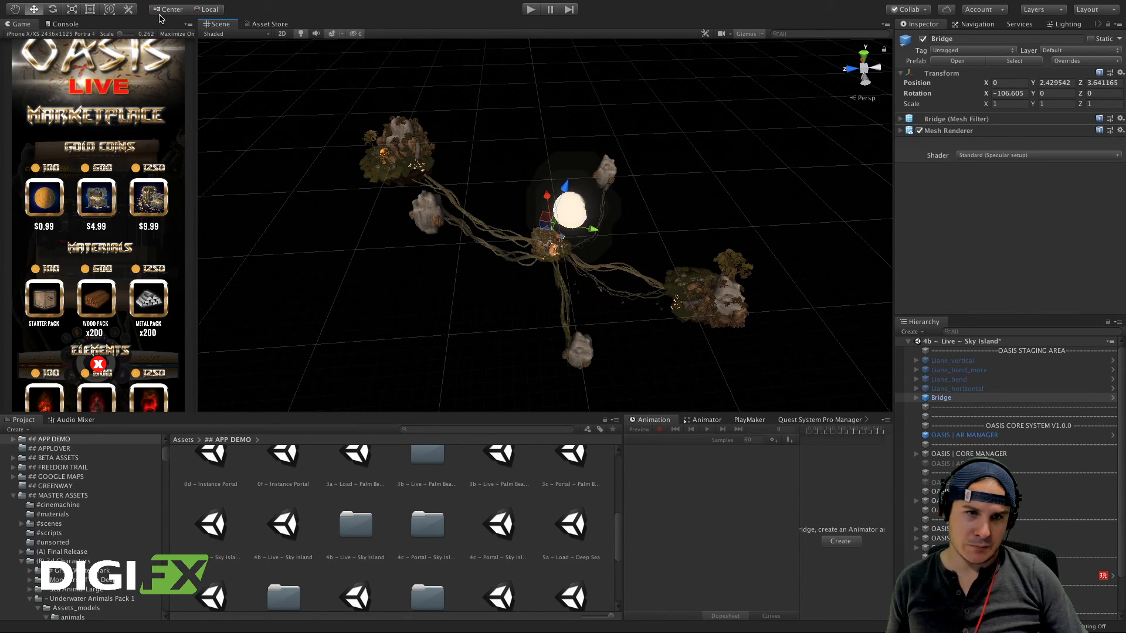
pyautogui.click(207, 9)
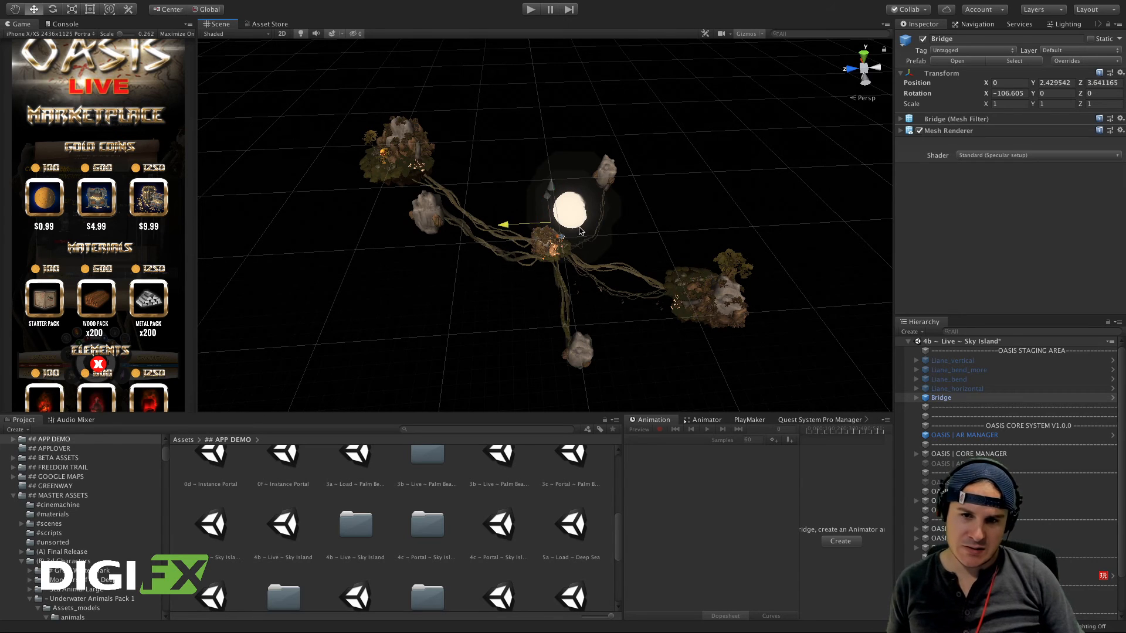
pyautogui.moveTo(579, 230); pyautogui.dragTo(572, 293)
# Step: Scale the Bridge up uniformly to about 7.72 and return to the Move tool
pyautogui.keyDown('alt'); pyautogui.moveTo(657, 219); pyautogui.dragTo(598, 111); pyautogui.keyUp('alt')
pyautogui.press('r')
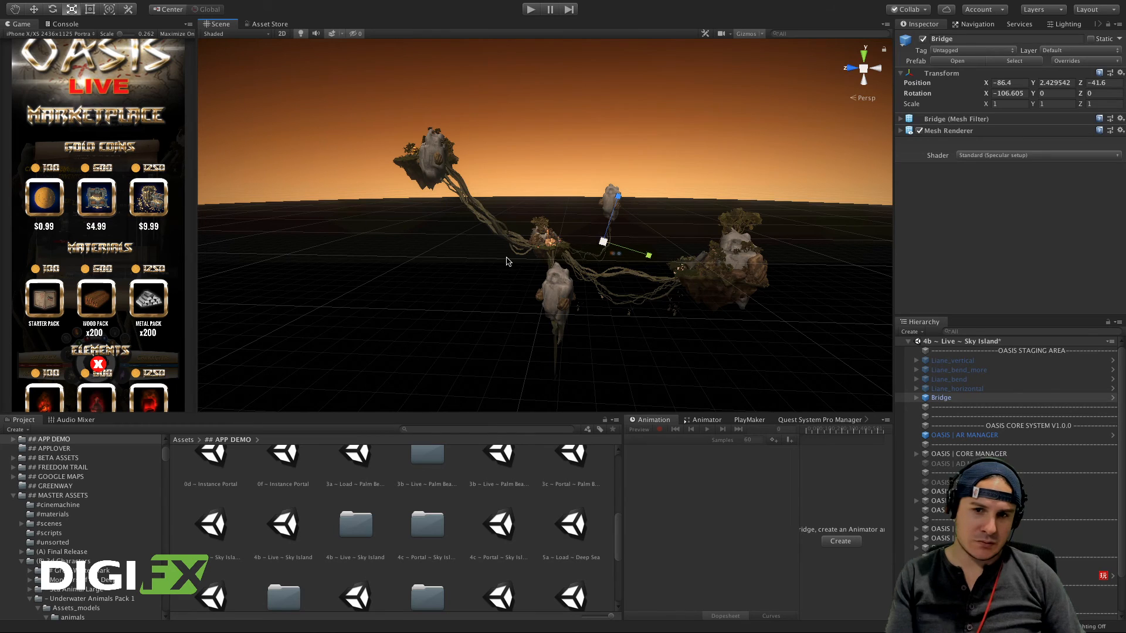
pyautogui.moveTo(603, 245); pyautogui.dragTo(886, 220)
pyautogui.press('w')
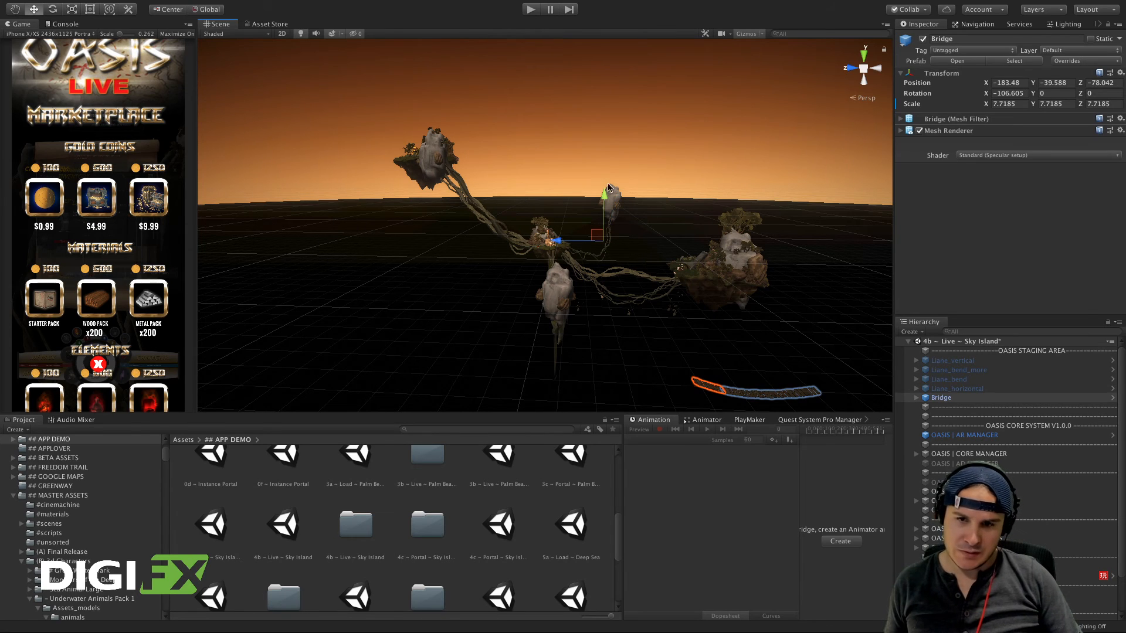
# Step: Expand the Bridge in the hierarchy and compare its first child piece with the parent to examine their pivot positions
pyautogui.click(917, 398)
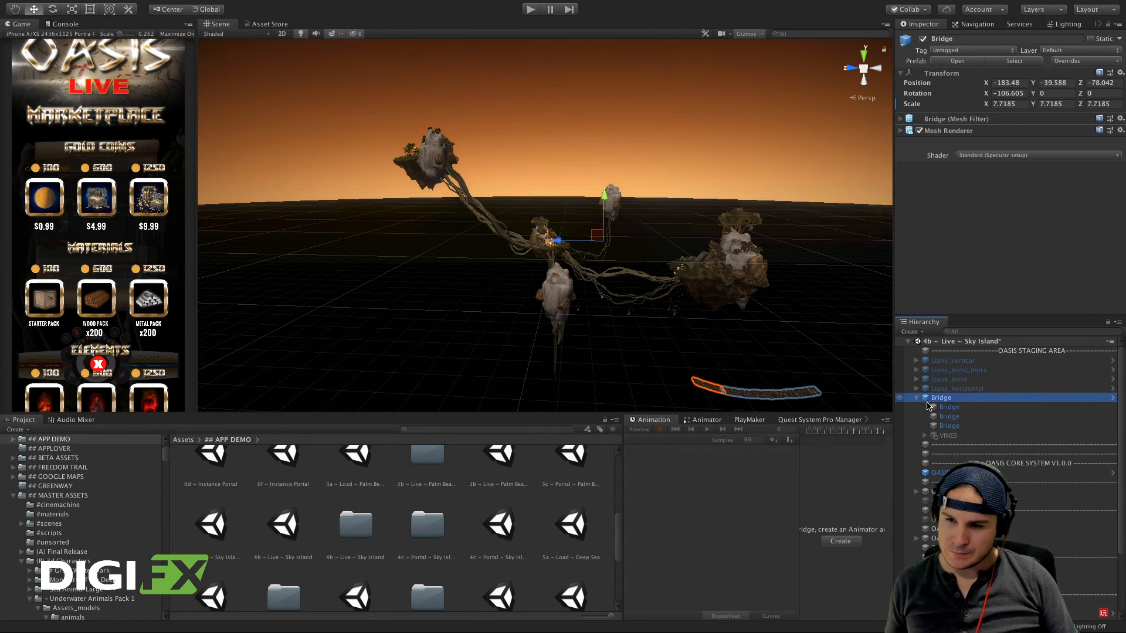
pyautogui.click(949, 407)
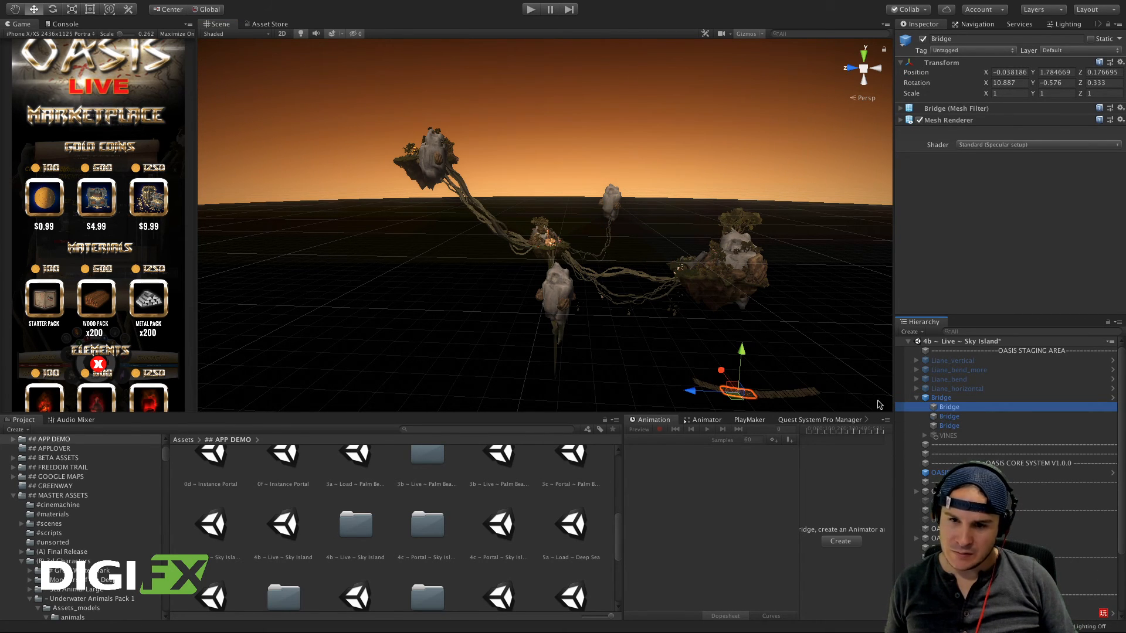
pyautogui.click(945, 398)
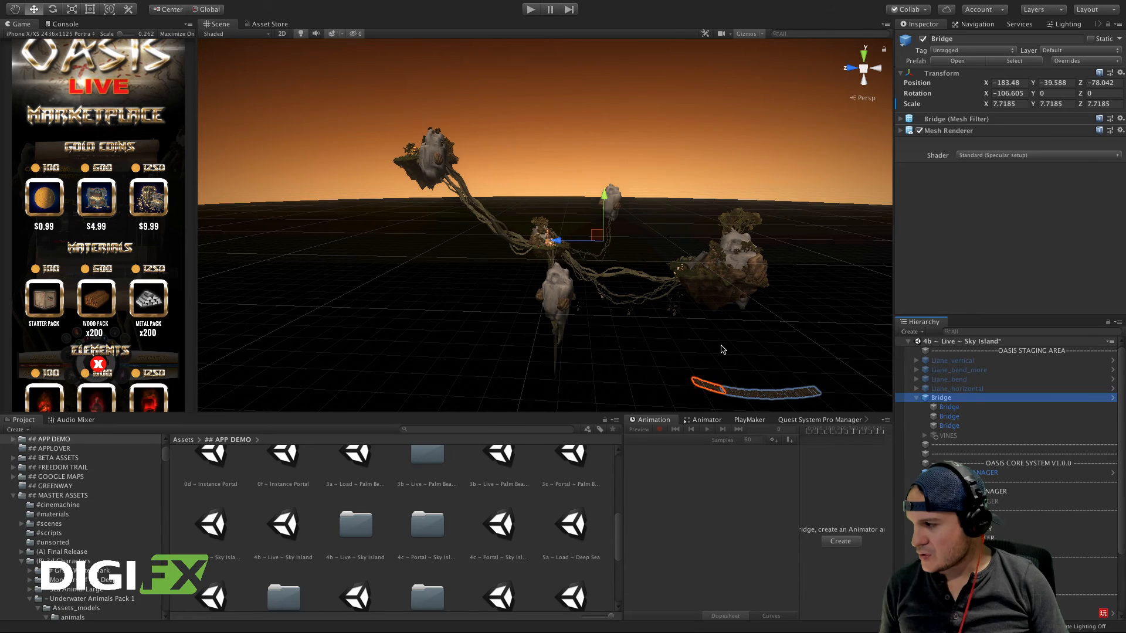
pyautogui.keyDown('alt'); pyautogui.moveTo(685, 294); pyautogui.dragTo(766, 351); pyautogui.keyUp('alt')
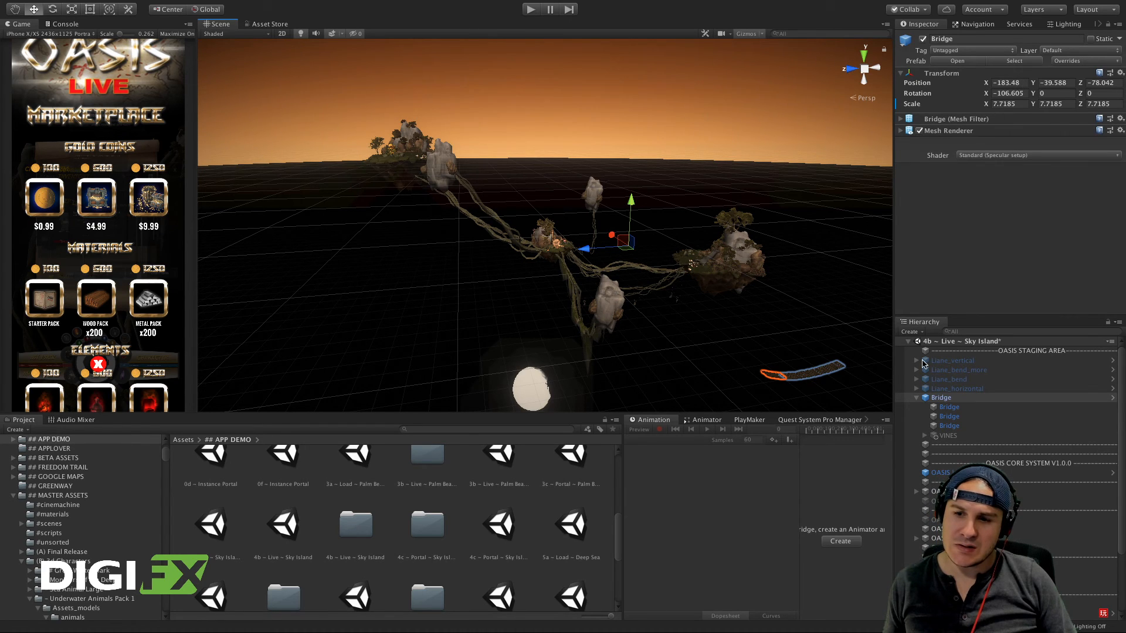
# Step: Try to zero the local position of the three child Bridge pieces at X 0, Y 0, Z 0
pyautogui.click(949, 407)
pyautogui.keyDown('shift'); pyautogui.click(946, 426); pyautogui.keyUp('shift')
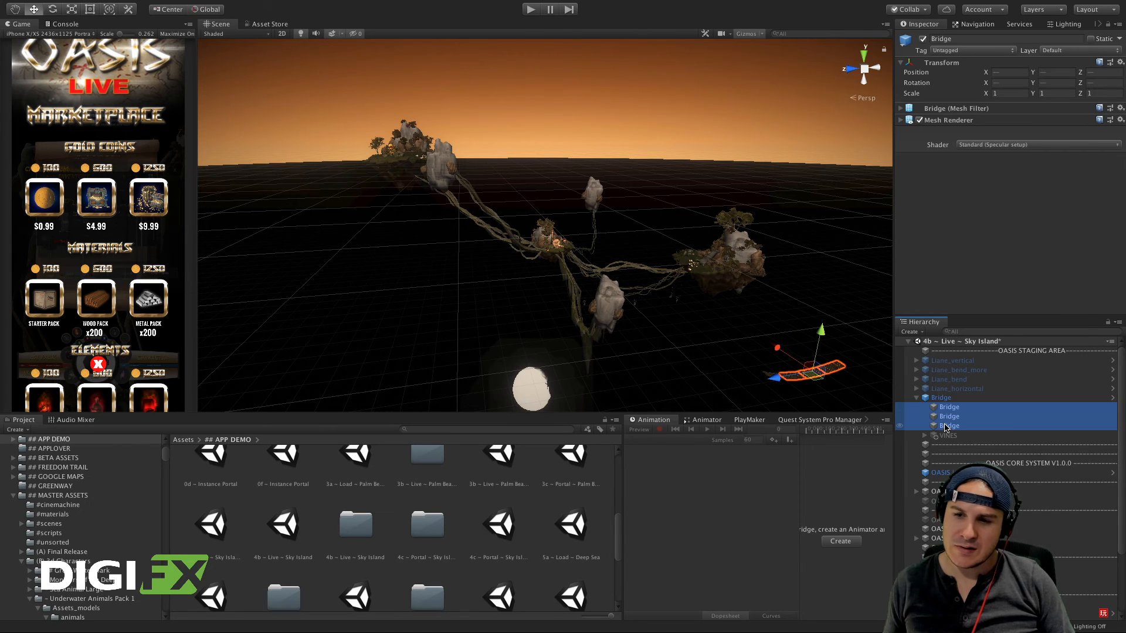
pyautogui.click(1010, 72)
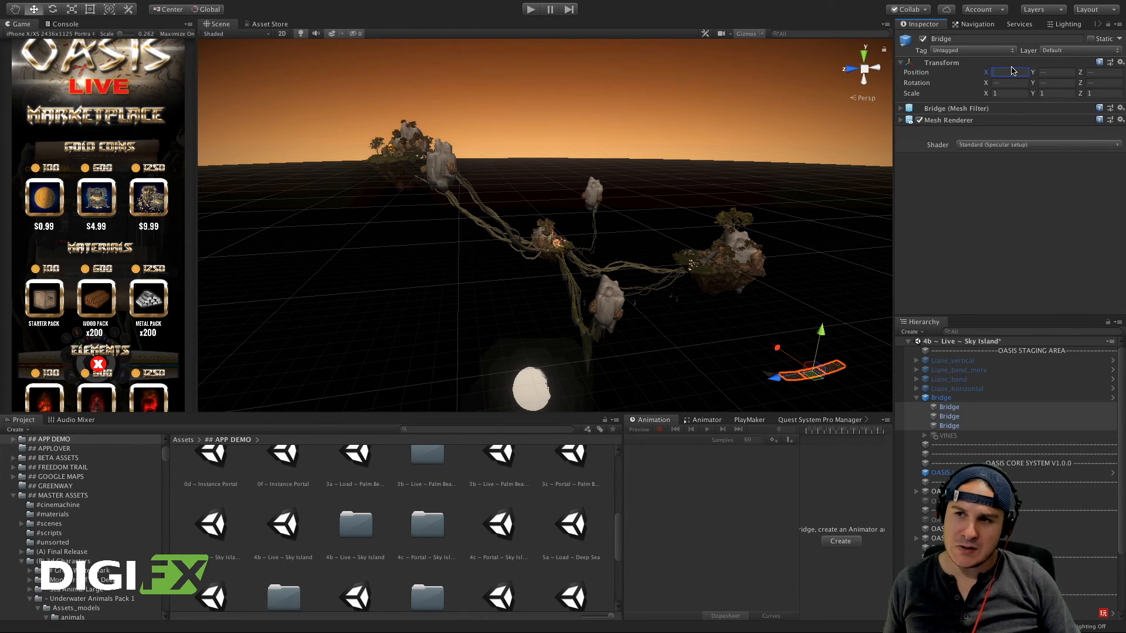
pyautogui.write('0')
pyautogui.press('Tab')
pyautogui.write('0')
pyautogui.press('Tab')
pyautogui.write('0')
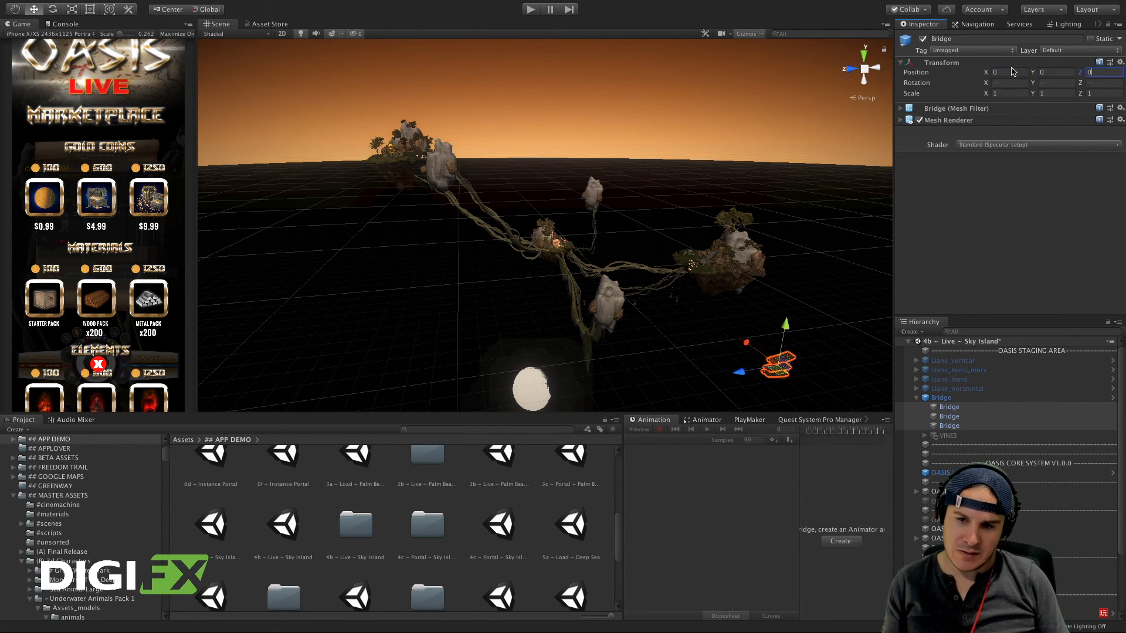
pyautogui.press('Tab')
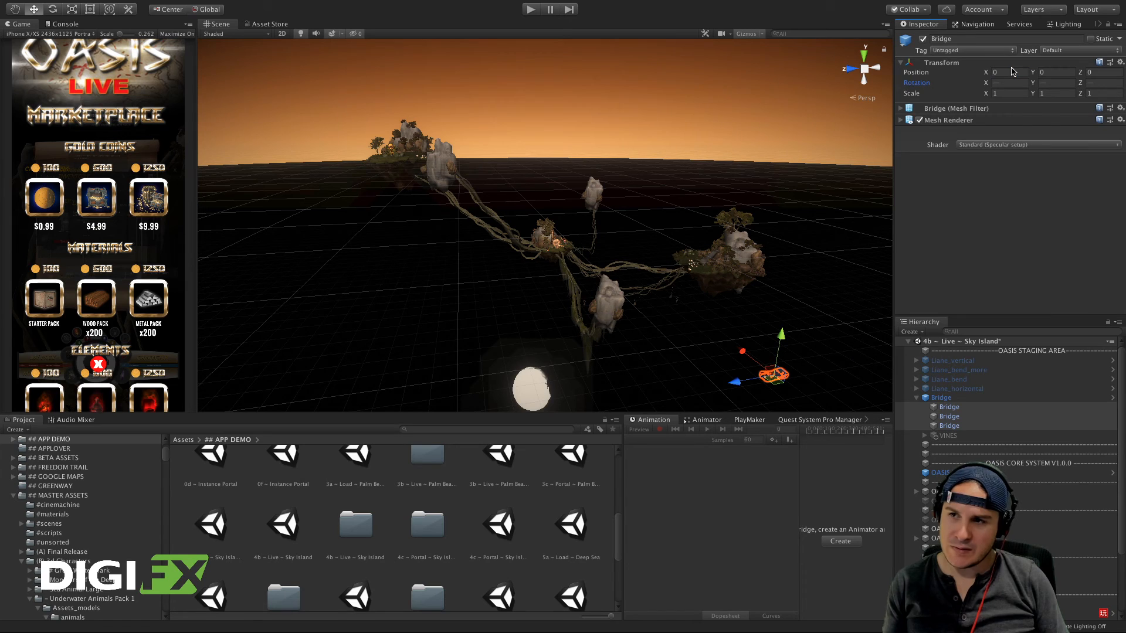
# Step: Undo the position reset of the three child Bridge pieces and reselect the parent Bridge
pyautogui.click(941, 398)
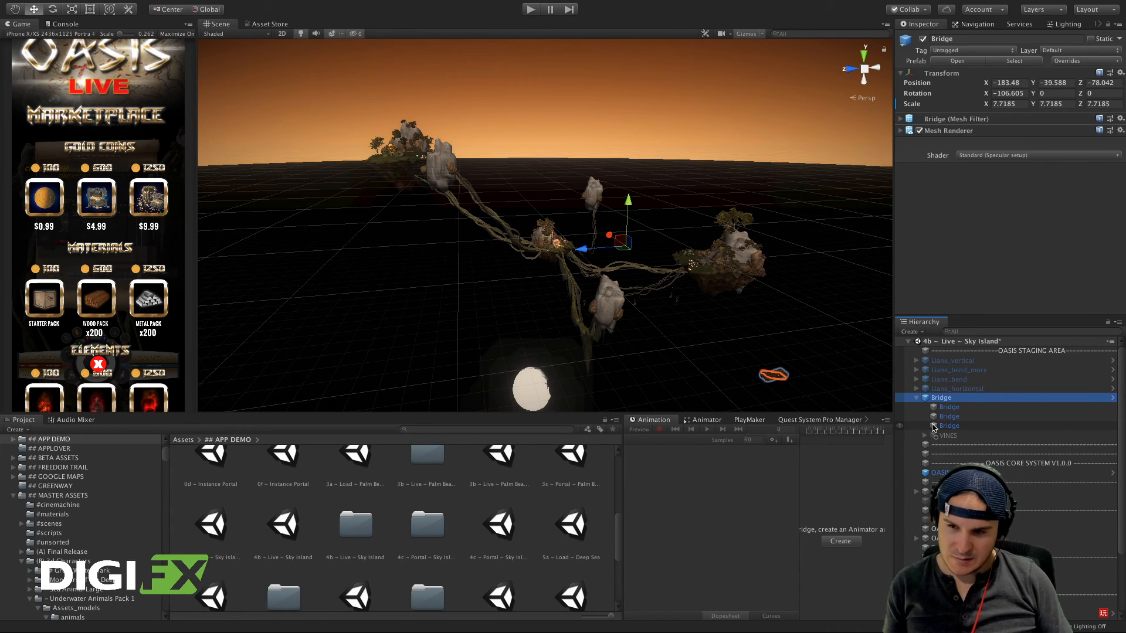
pyautogui.keyDown('shift'); pyautogui.click(935, 426); pyautogui.keyUp('shift')
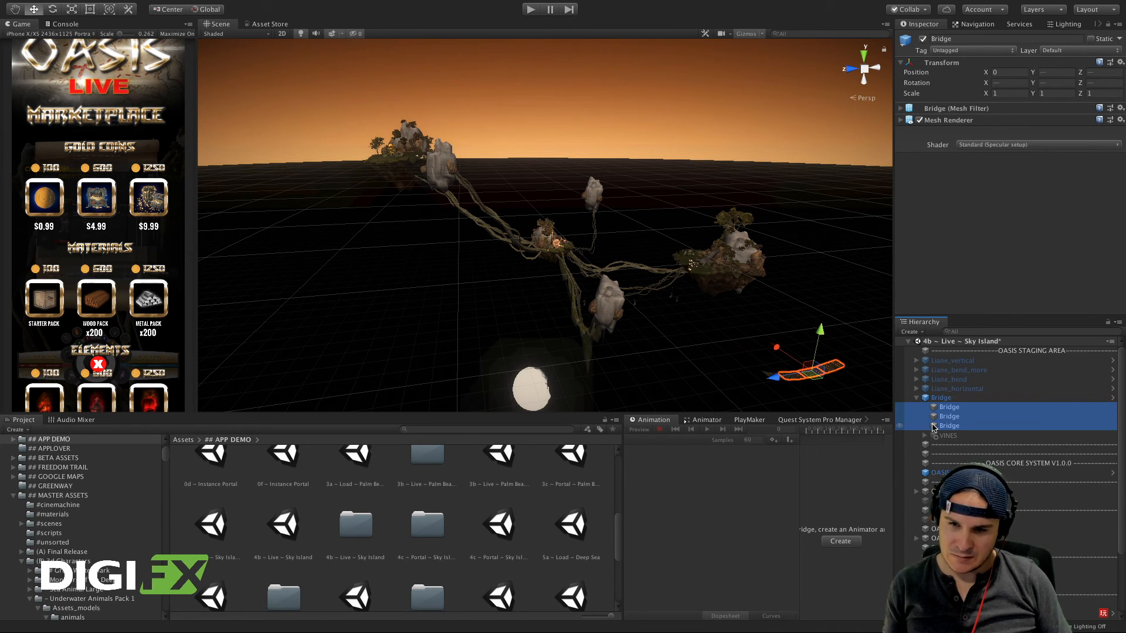
pyautogui.click(937, 399)
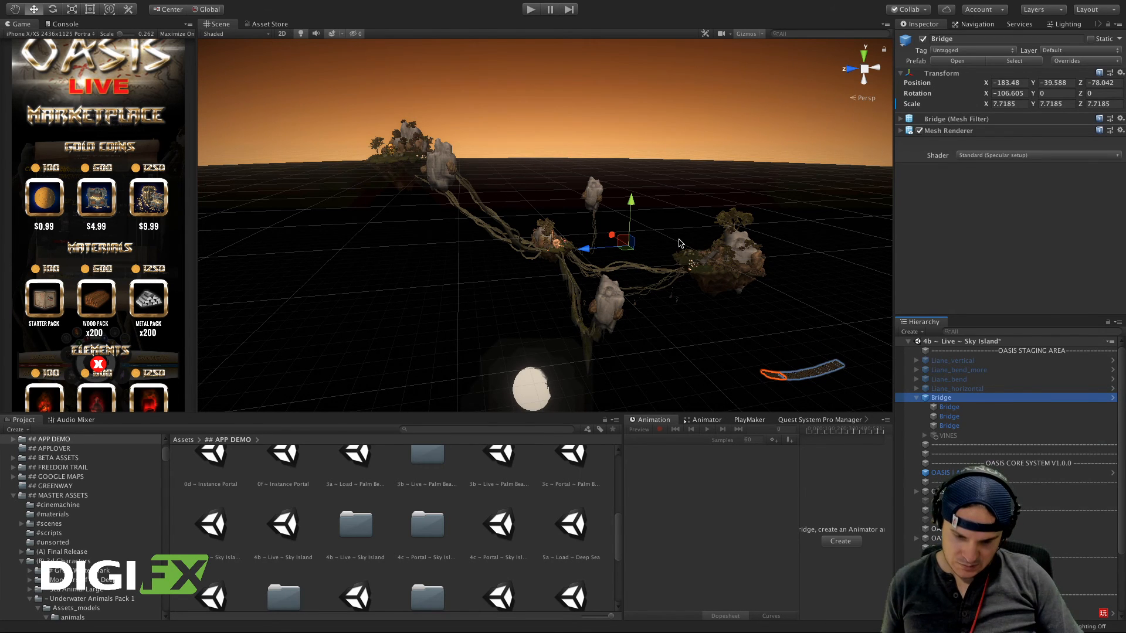
pyautogui.keyDown('alt'); pyautogui.moveTo(680, 244); pyautogui.dragTo(748, 298); pyautogui.keyUp('alt')
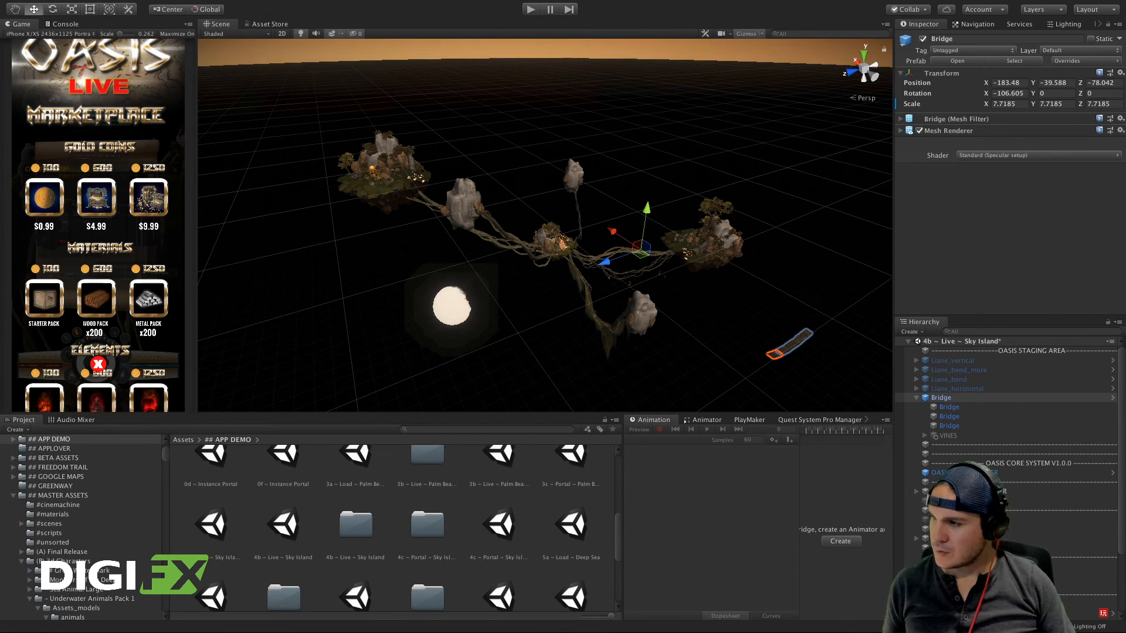
# Step: Switch to Chrome and search Google for "unity change pivot point" in a new tab
pyautogui.moveTo(290, 626)
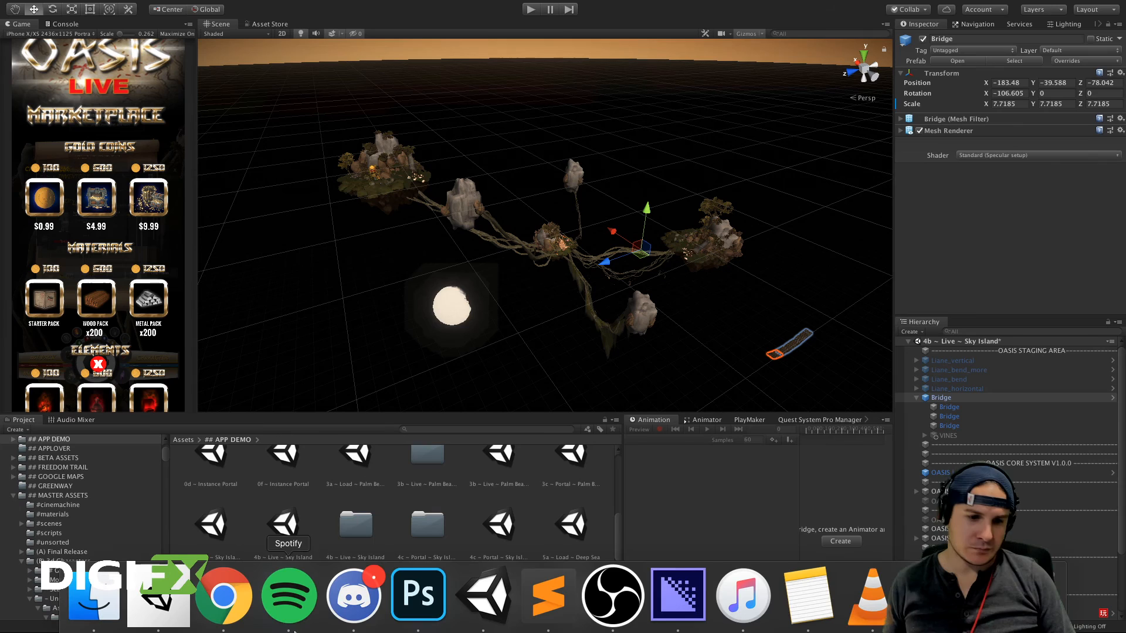
pyautogui.click(224, 595)
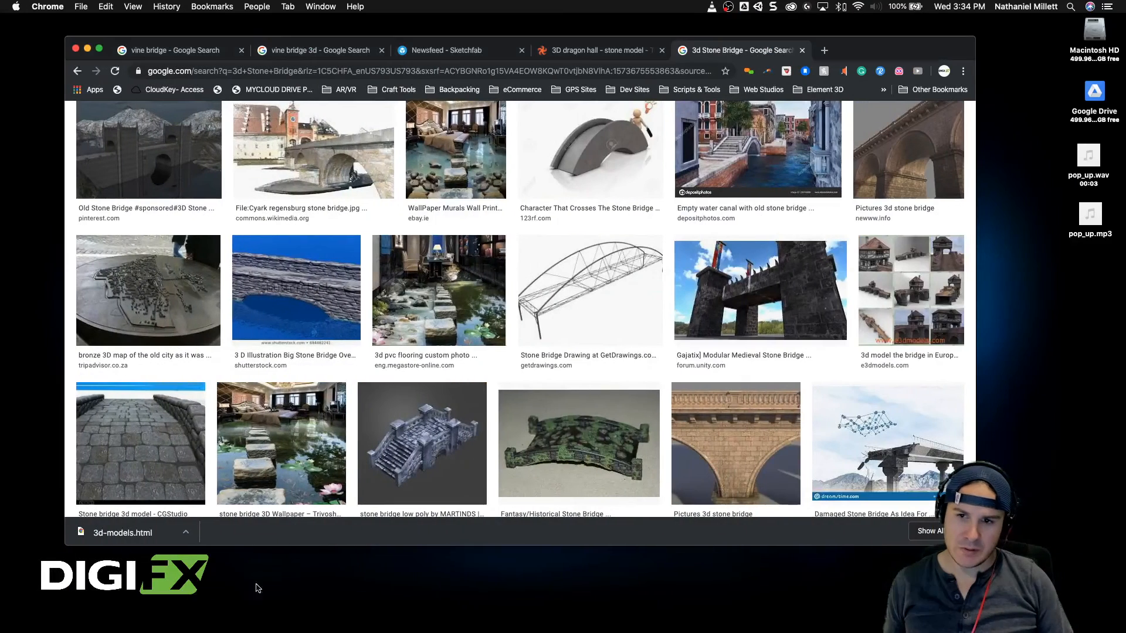
pyautogui.click(824, 51)
pyautogui.write('unity chance')
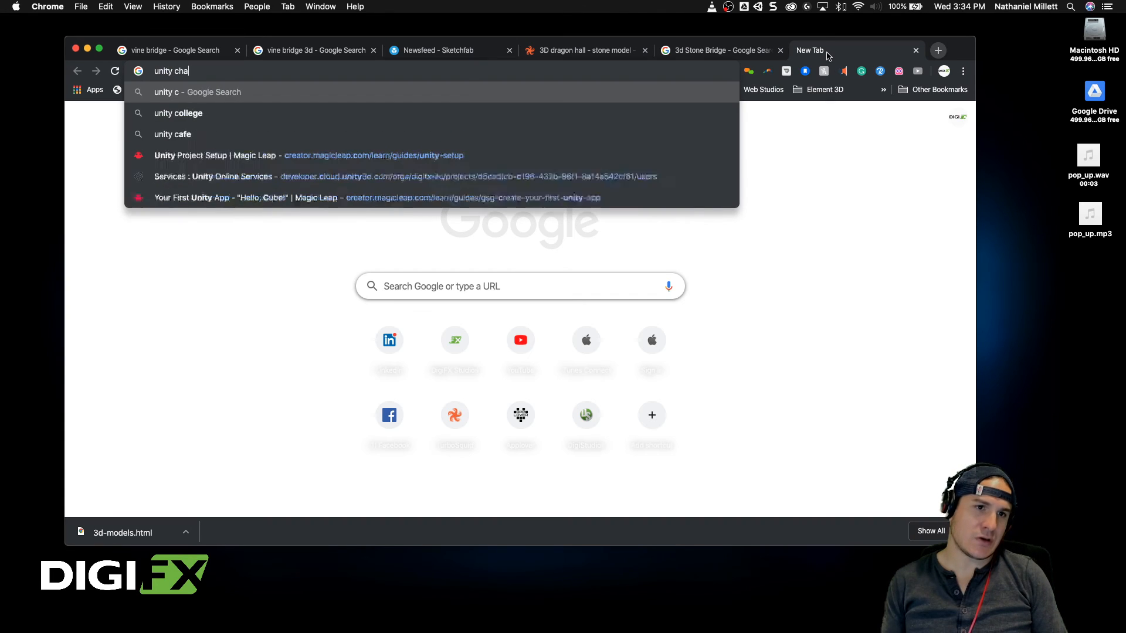
pyautogui.press('BackSpace')
pyautogui.press('BackSpace')
pyautogui.press('BackSpace')
pyautogui.write('ge pv')
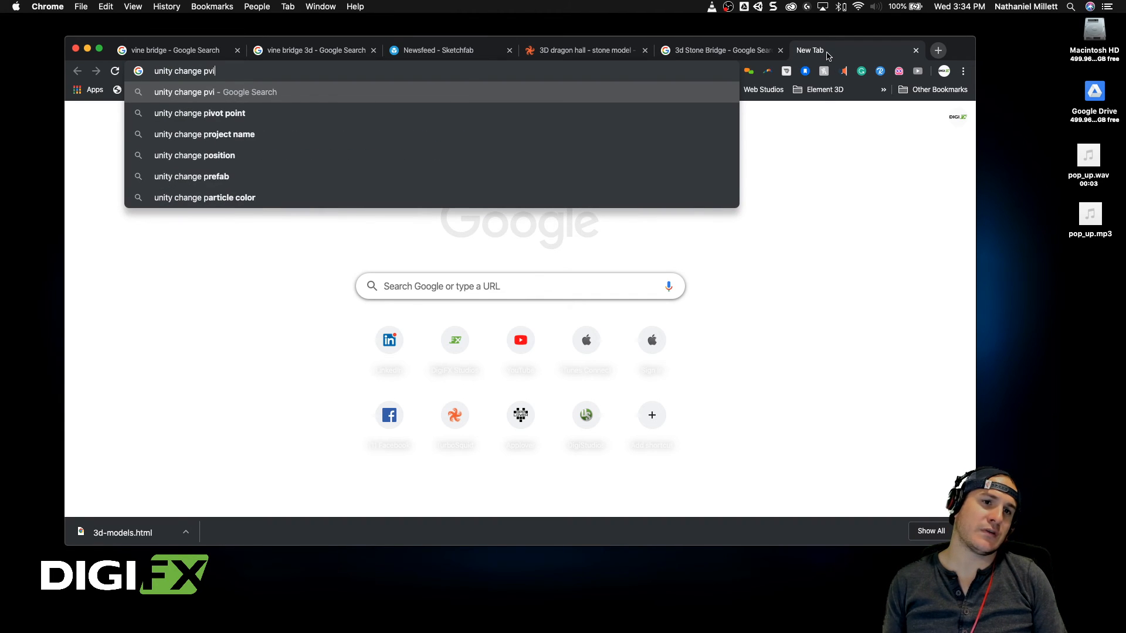
pyautogui.press('BackSpace')
pyautogui.write('iv')
pyautogui.press('Return')
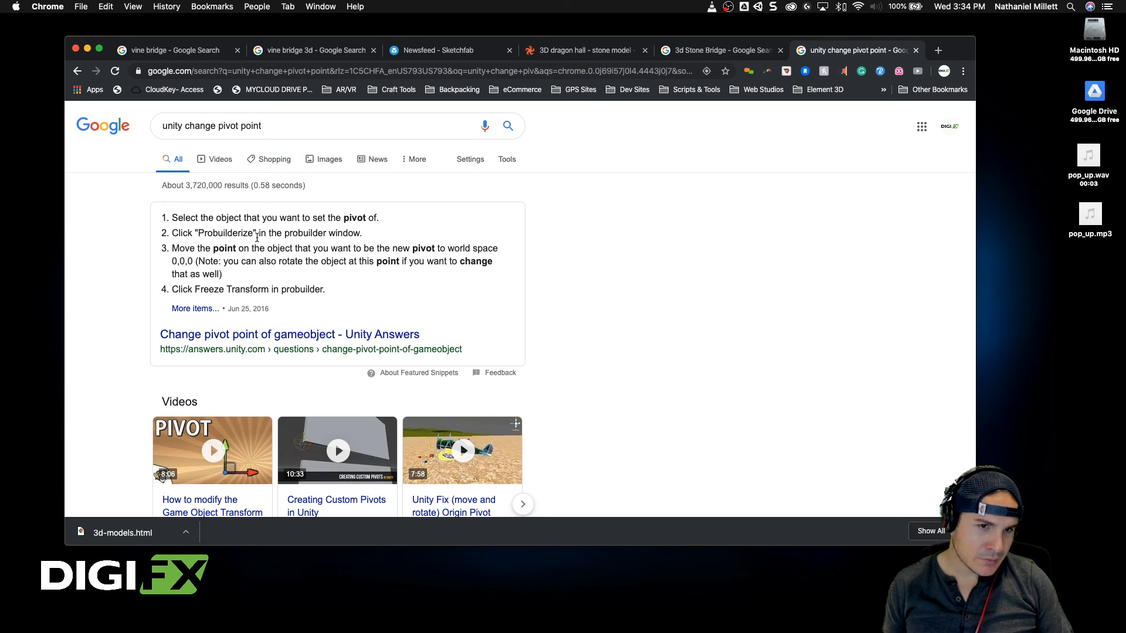
# Step: Open the Unity Answers thread "Change pivot point of gameobject" and read the replies about ProBuilder and Freeze Transform
pyautogui.click(216, 337)
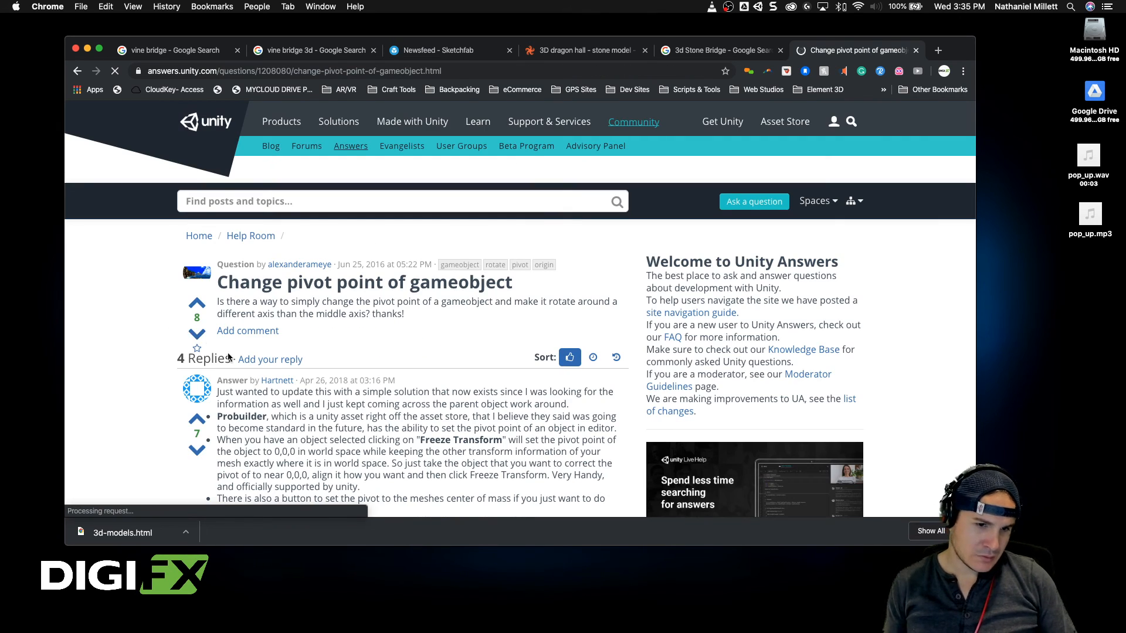
pyautogui.scroll(-3, 241, 402)
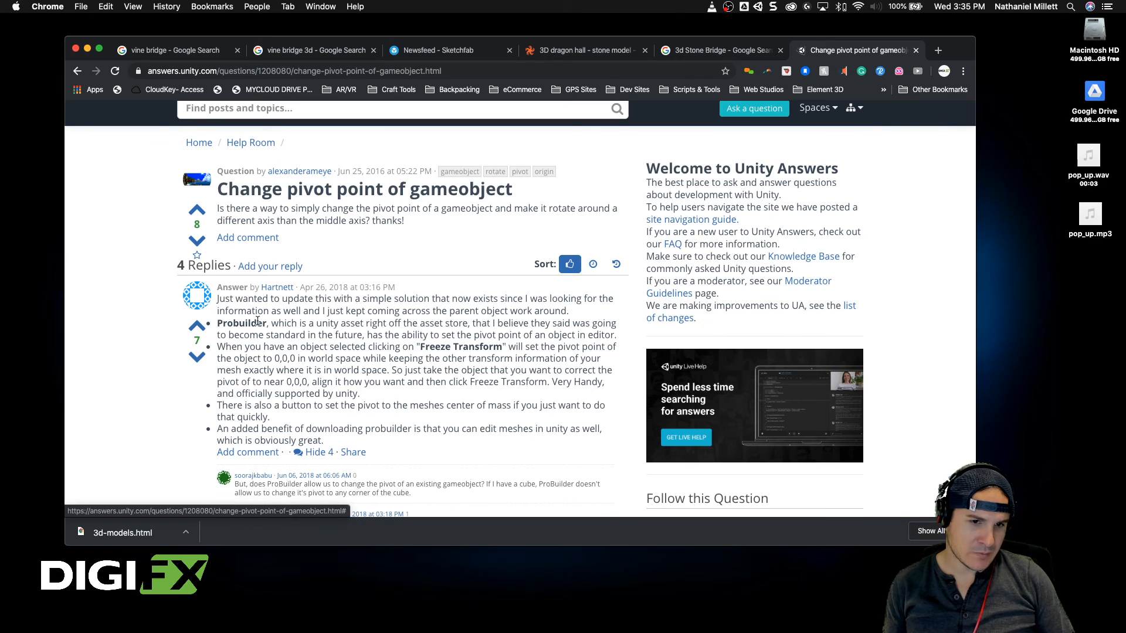
pyautogui.scroll(-1, 276, 323)
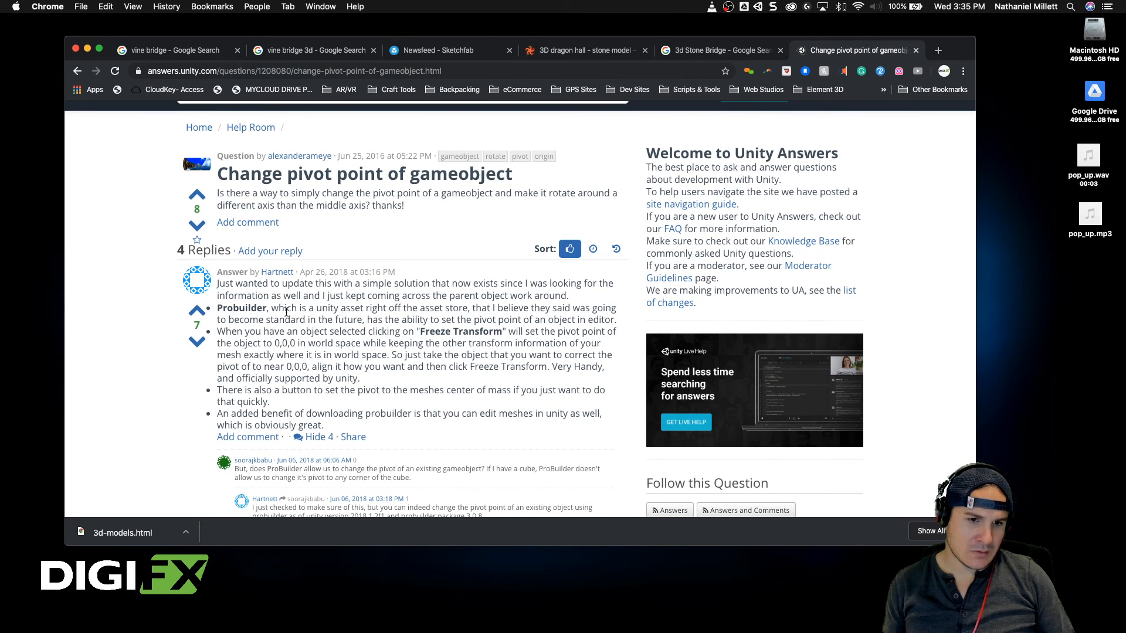
pyautogui.moveTo(267, 308); pyautogui.dragTo(217, 307)
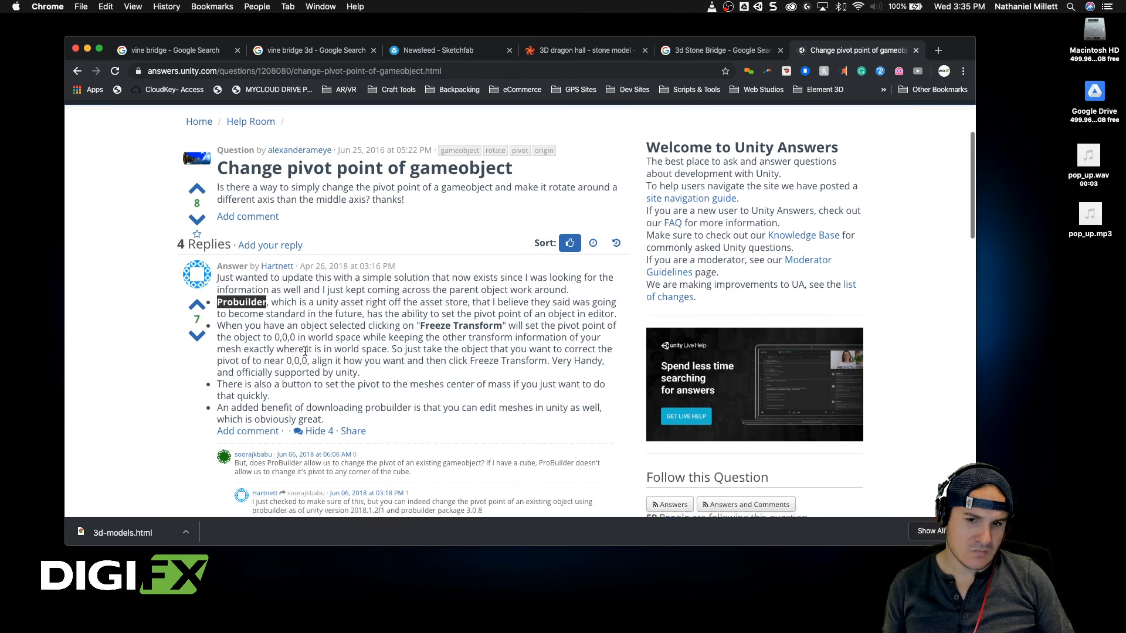
pyautogui.scroll(-5, 305, 350)
pyautogui.scroll(-8, 305, 351)
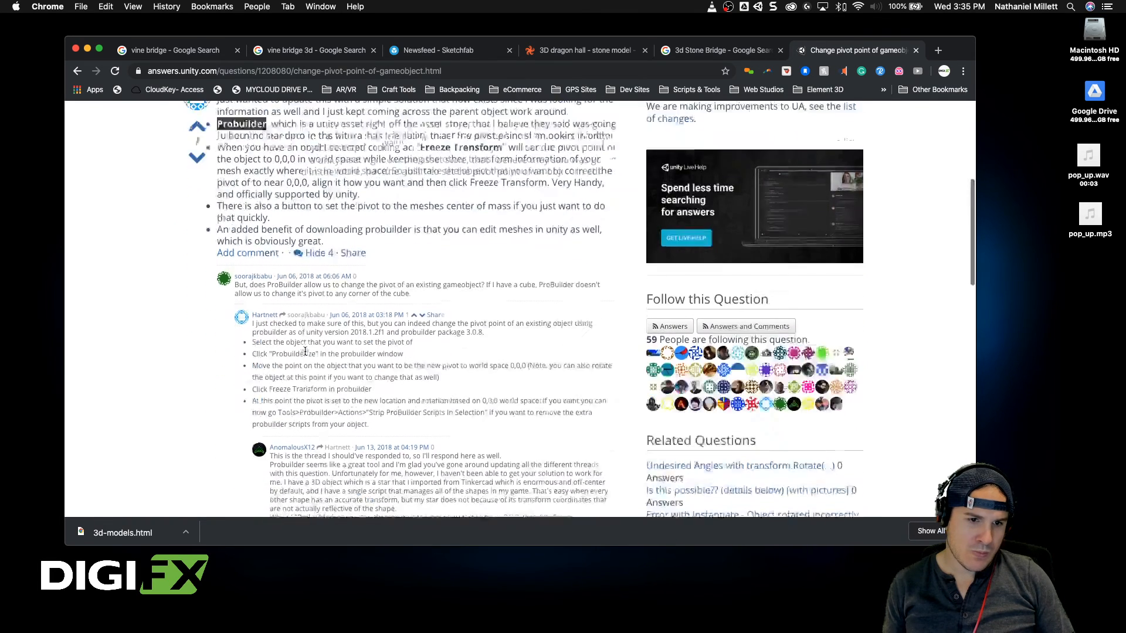
pyautogui.scroll(15, 287, 350)
pyautogui.scroll(-1, 288, 350)
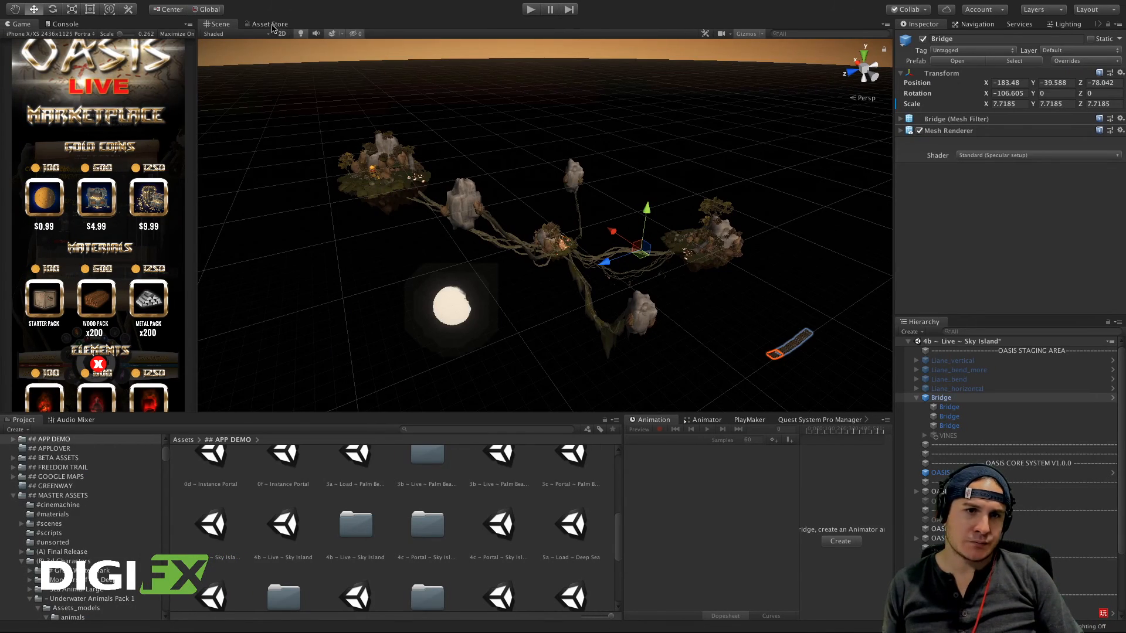
# Step: Switch back to Unity and search the Asset Store for "probuilder"
pyautogui.click(271, 24)
pyautogui.click(563, 57)
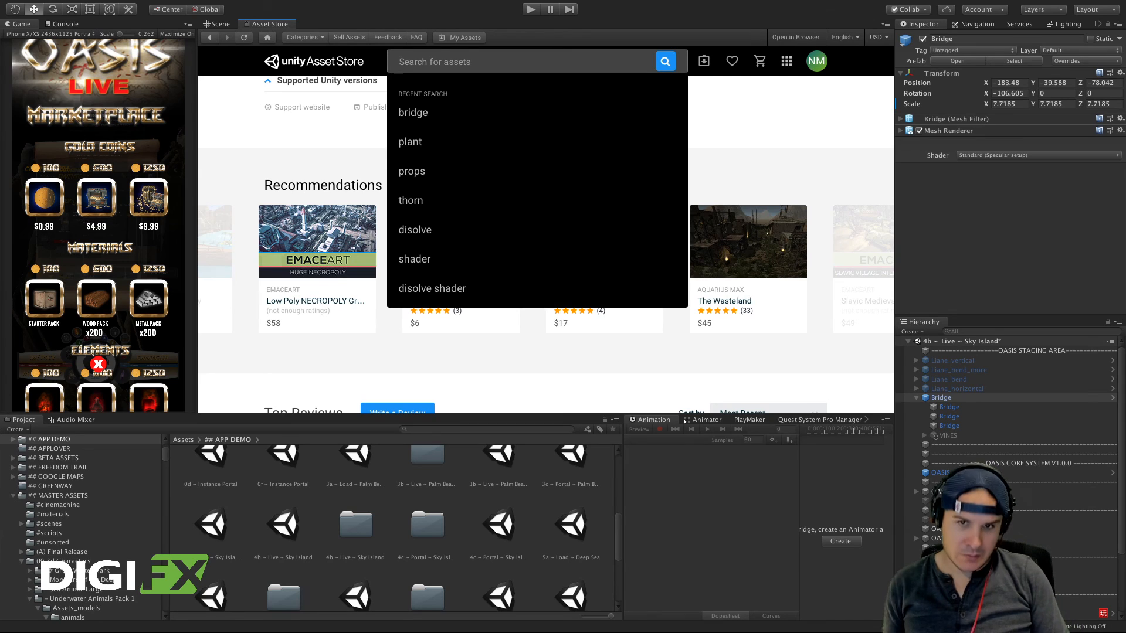
pyautogui.write('pro')
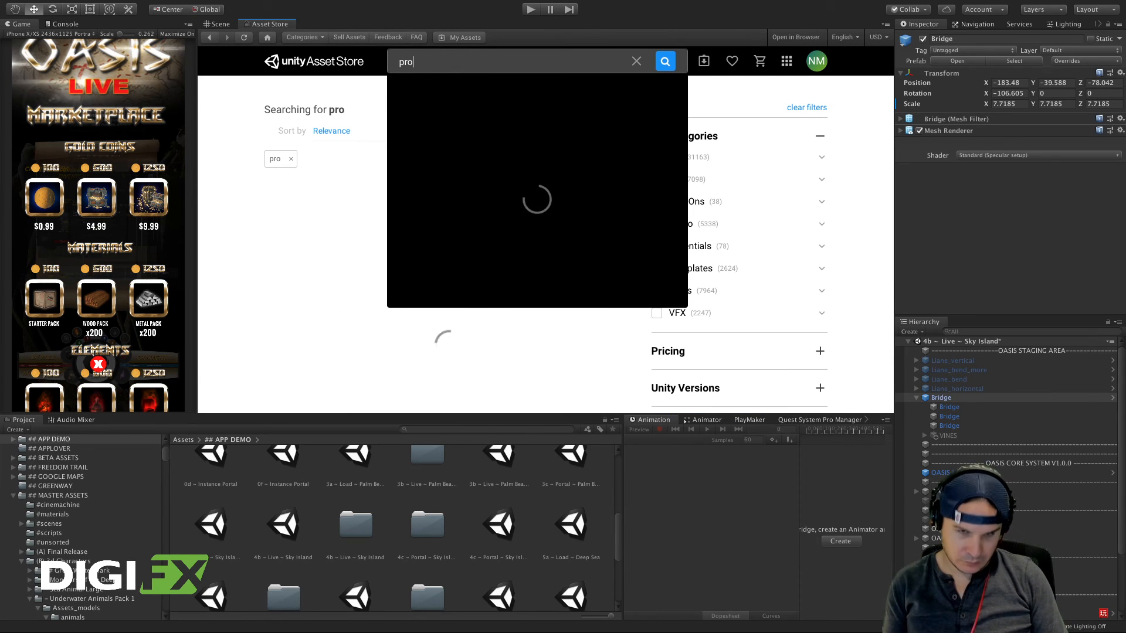
pyautogui.write('builder')
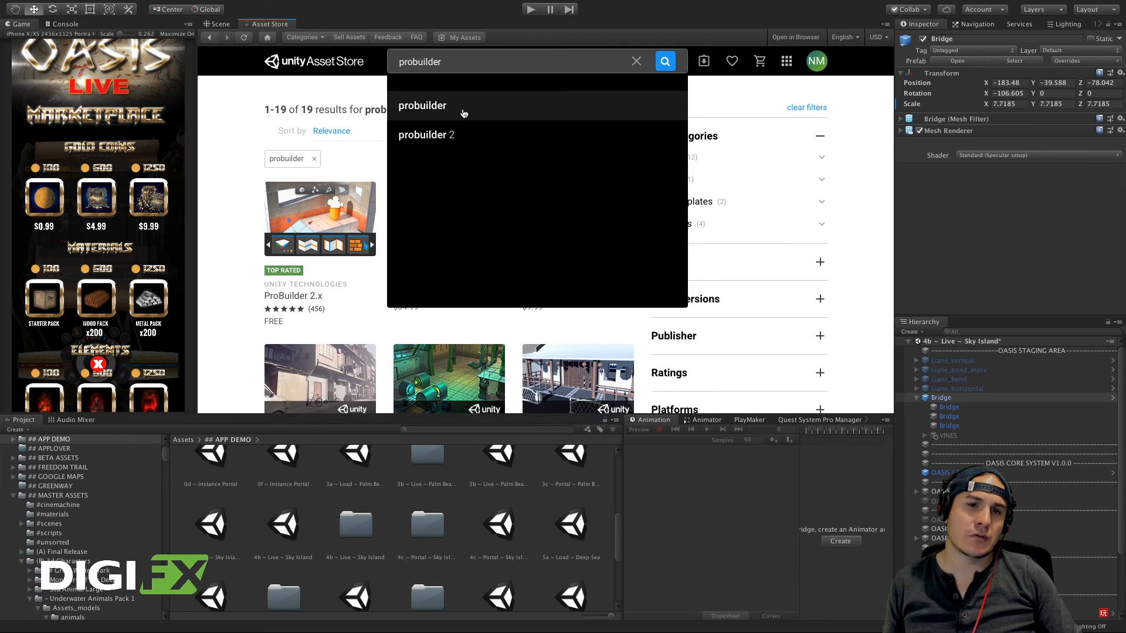
pyautogui.click(463, 114)
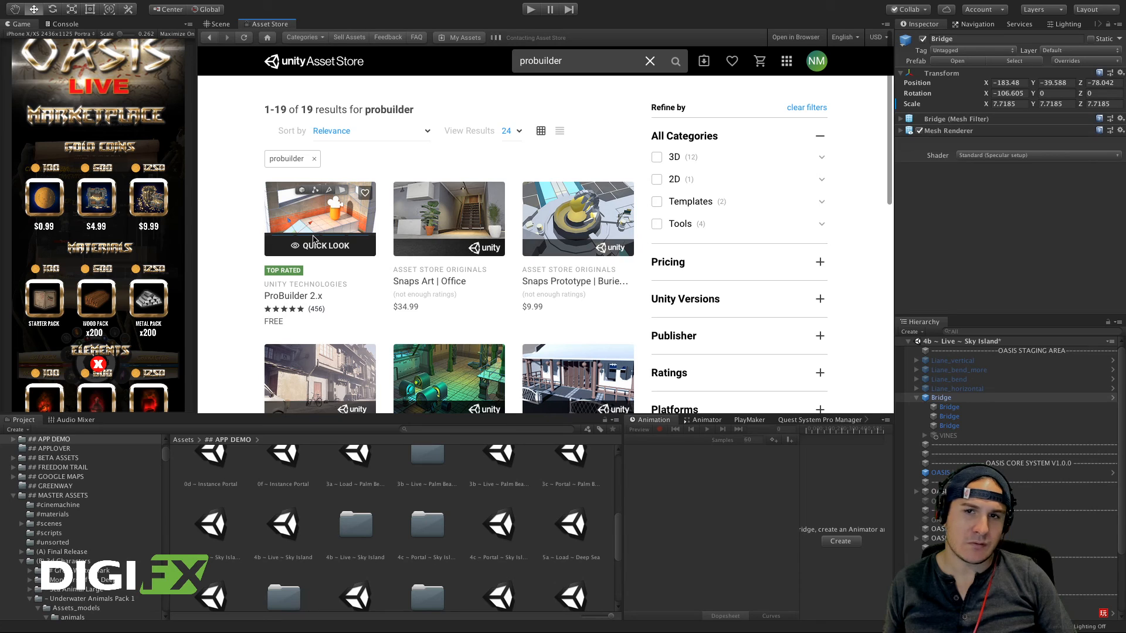
# Step: Download the free ProBuilder 2.x asset and read its note on Unity 2019 compatibility
pyautogui.click(300, 224)
pyautogui.click(767, 154)
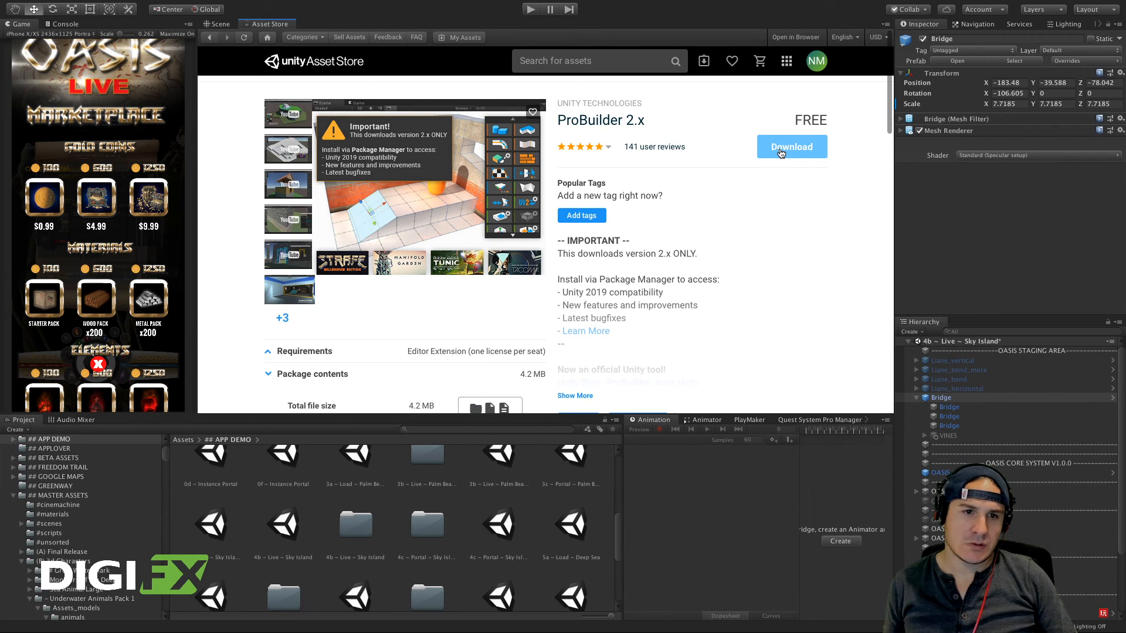
pyautogui.click(780, 154)
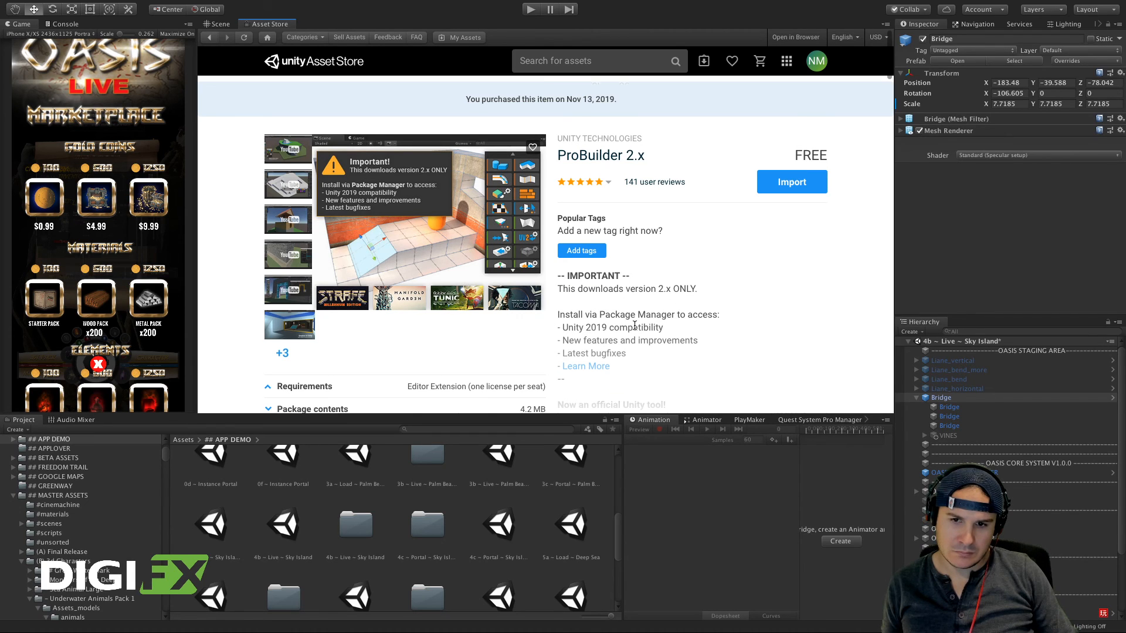
pyautogui.scroll(-1, 634, 326)
pyautogui.moveTo(562, 265); pyautogui.dragTo(693, 266)
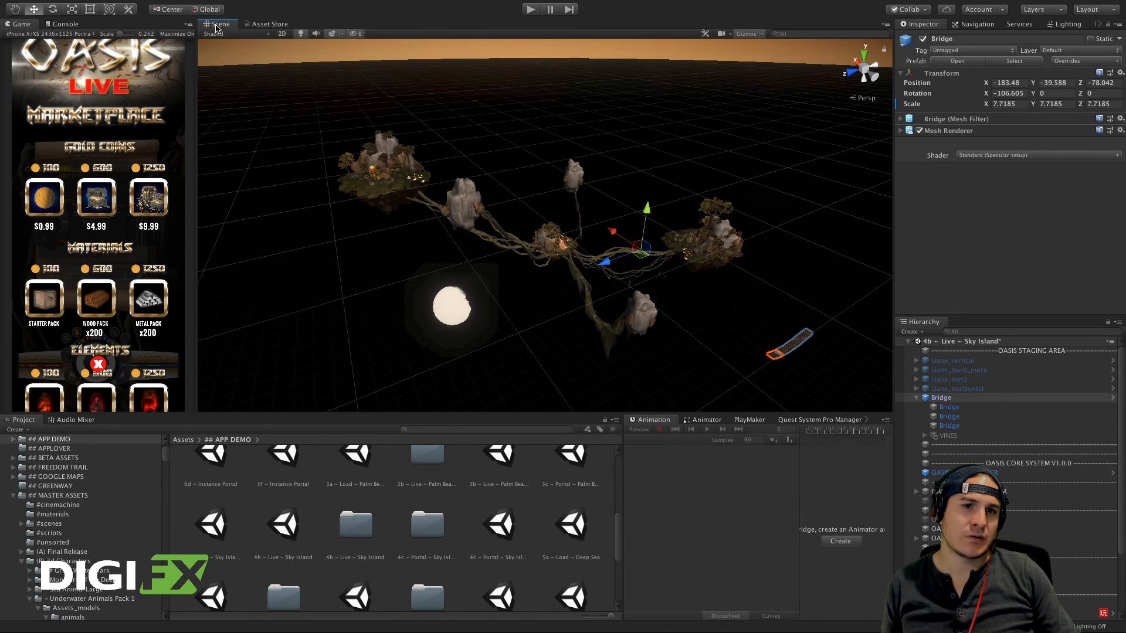
# Step: Return to the Scene view, open the Package Manager, and reposition and enlarge its window over the scene
pyautogui.click(218, 25)
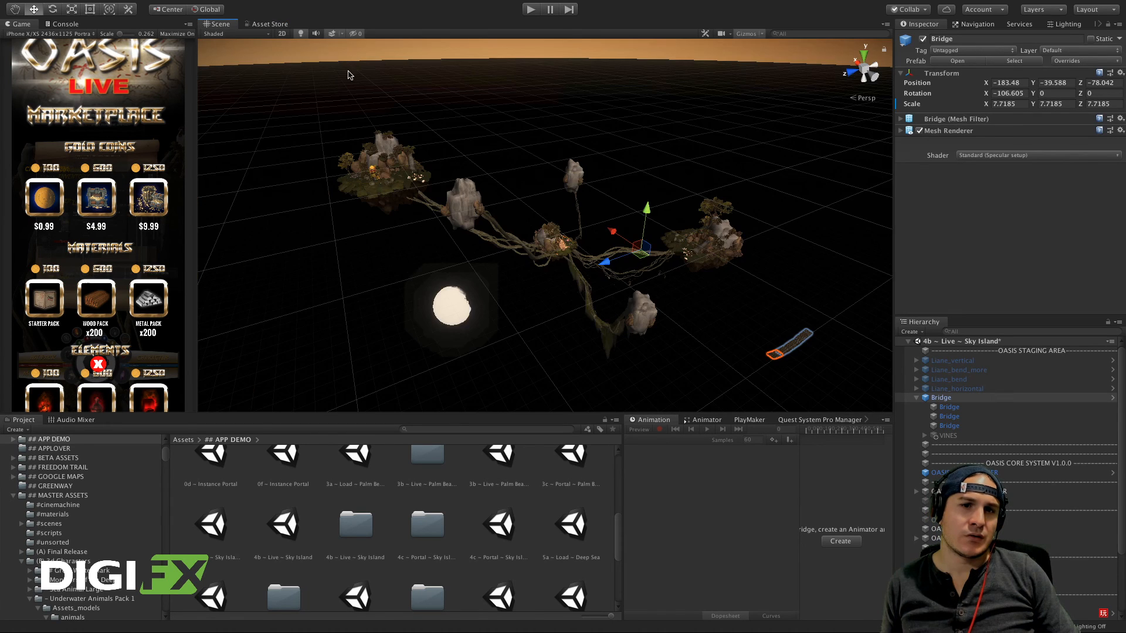
pyautogui.click(252, 25)
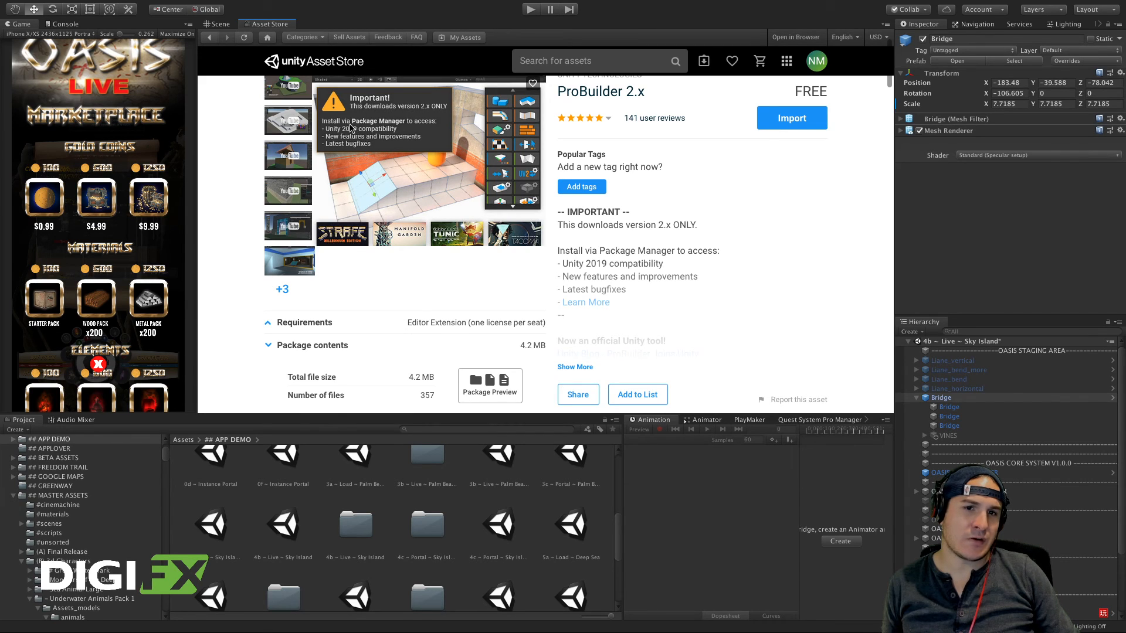
pyautogui.click(219, 24)
pyautogui.click(312, 6)
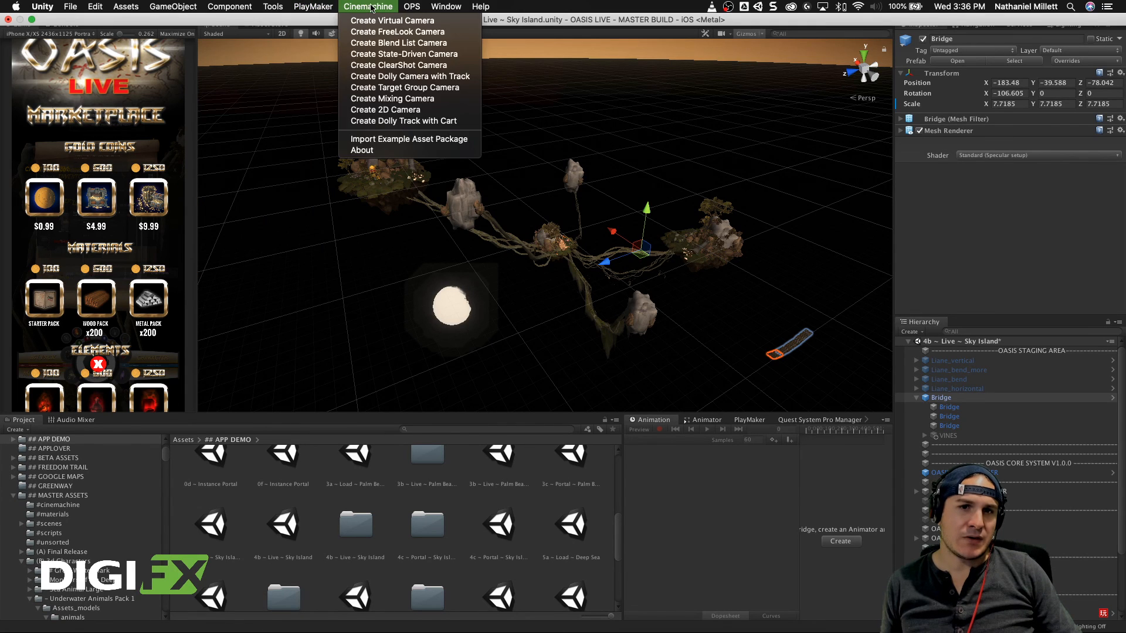
pyautogui.click(433, 7)
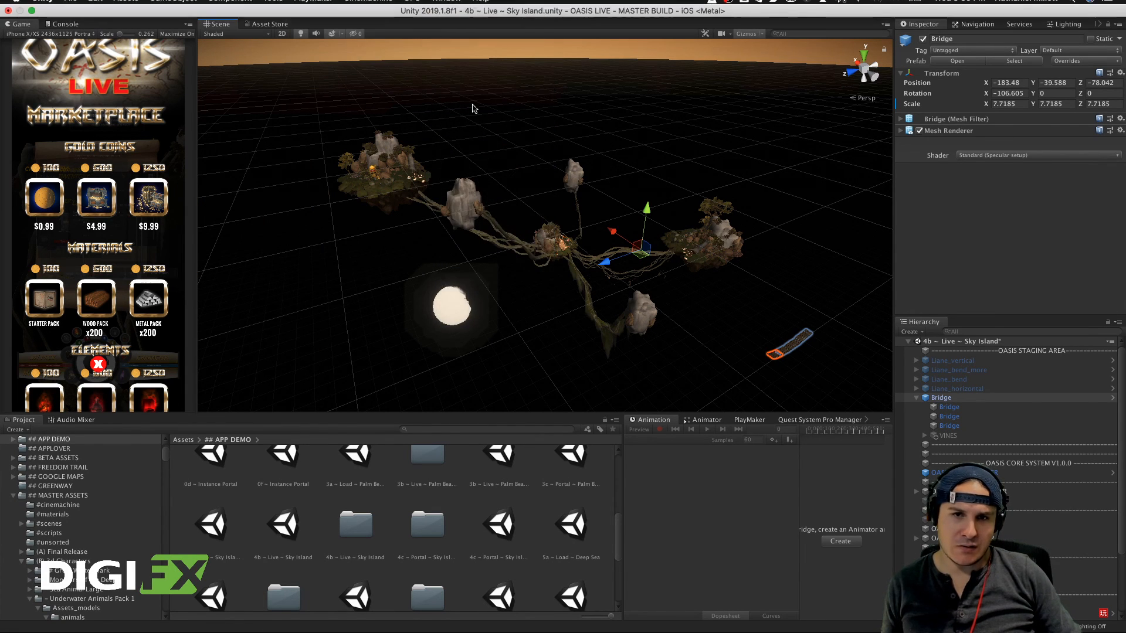
pyautogui.click(433, 7)
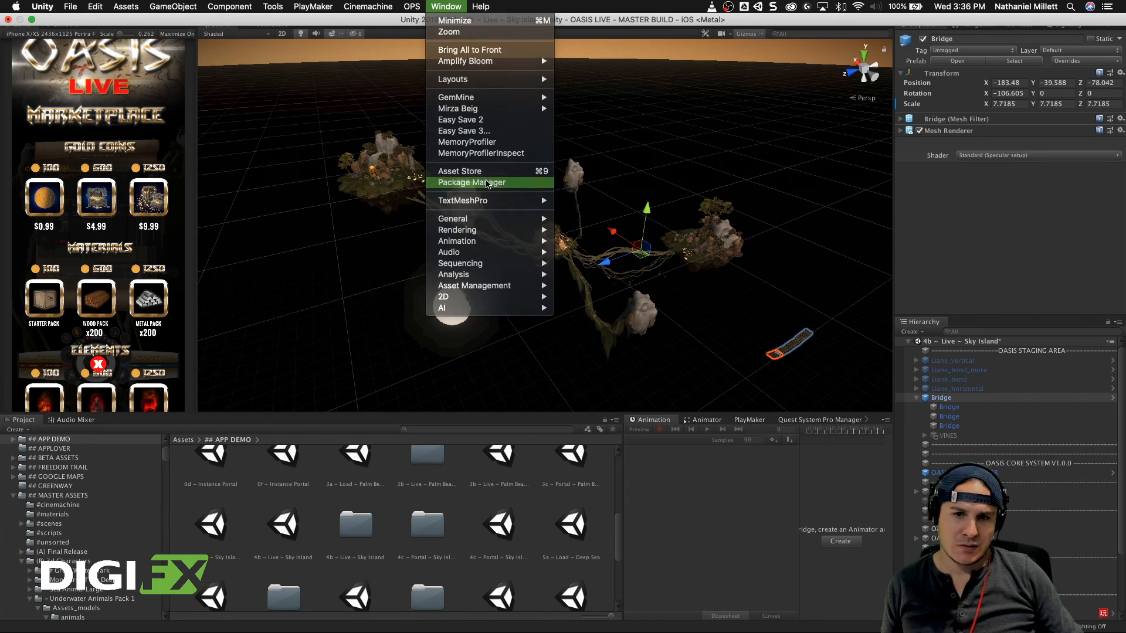
pyautogui.click(463, 183)
pyautogui.moveTo(164, 15); pyautogui.dragTo(611, 215)
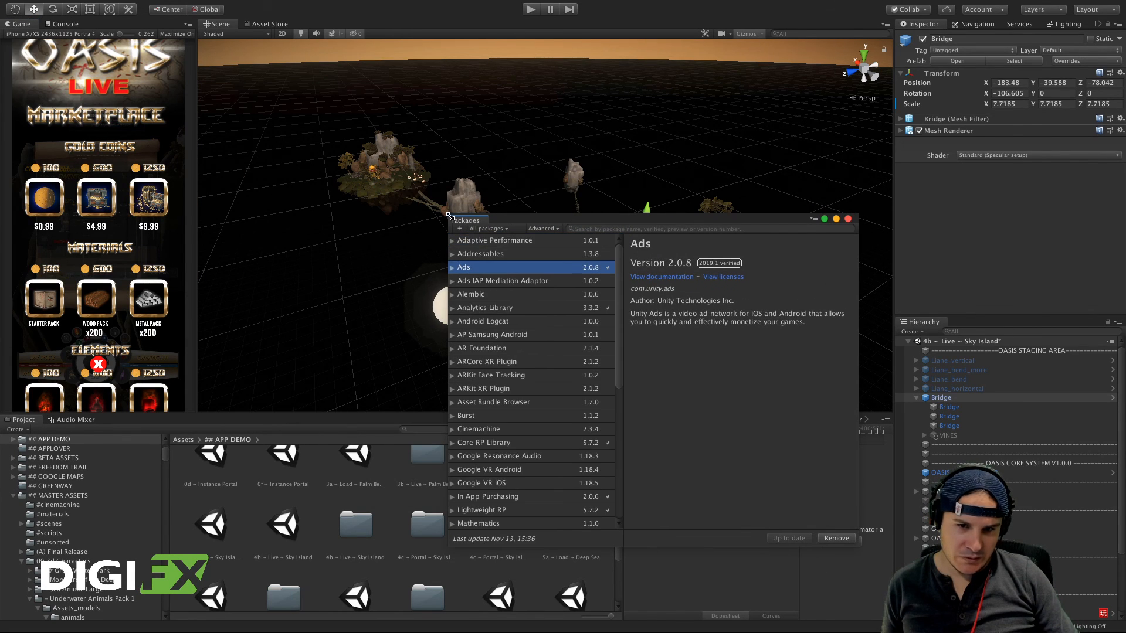
pyautogui.moveTo(448, 218); pyautogui.dragTo(247, 78)
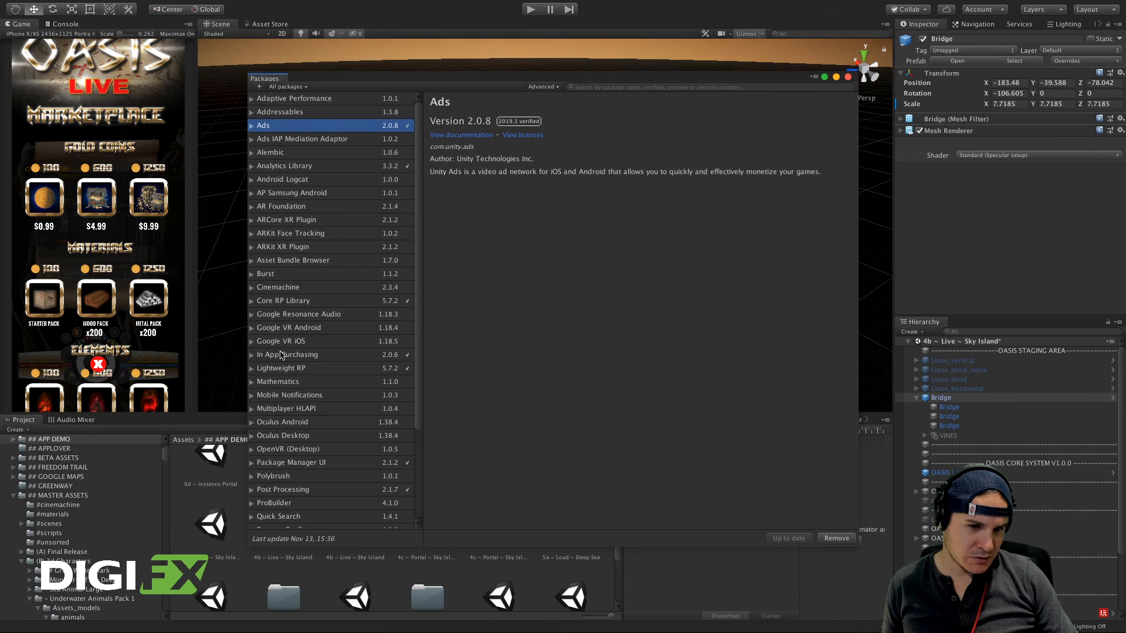
# Step: Find ProBuilder 4.1.0 in the package list, expand its entry and install it
pyautogui.scroll(-5, 252, 443)
pyautogui.click(264, 393)
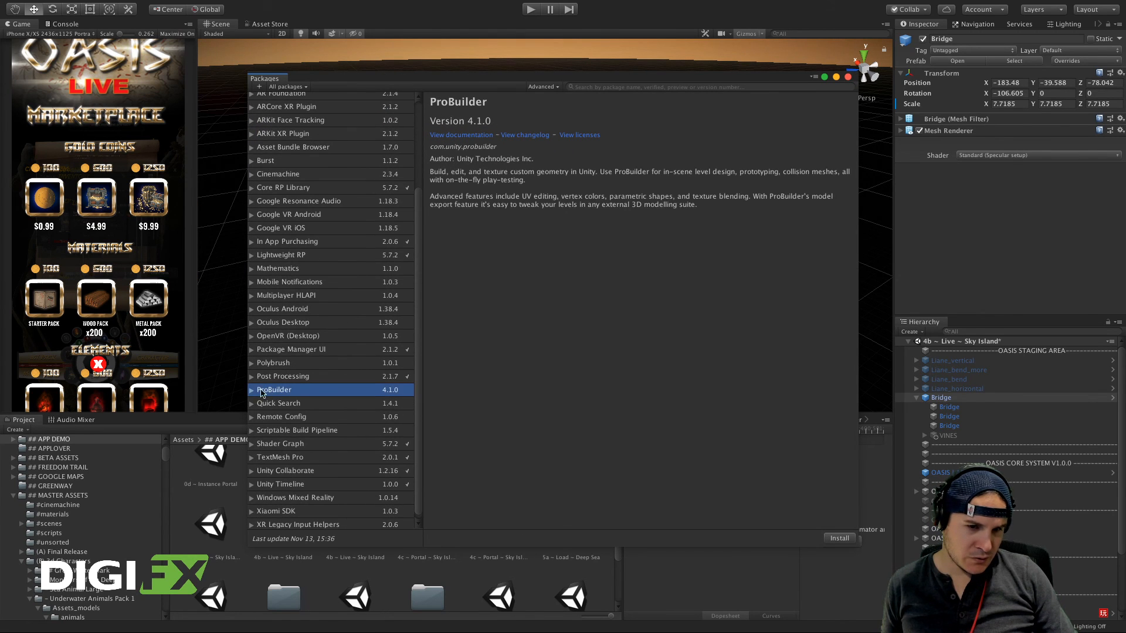
pyautogui.click(252, 391)
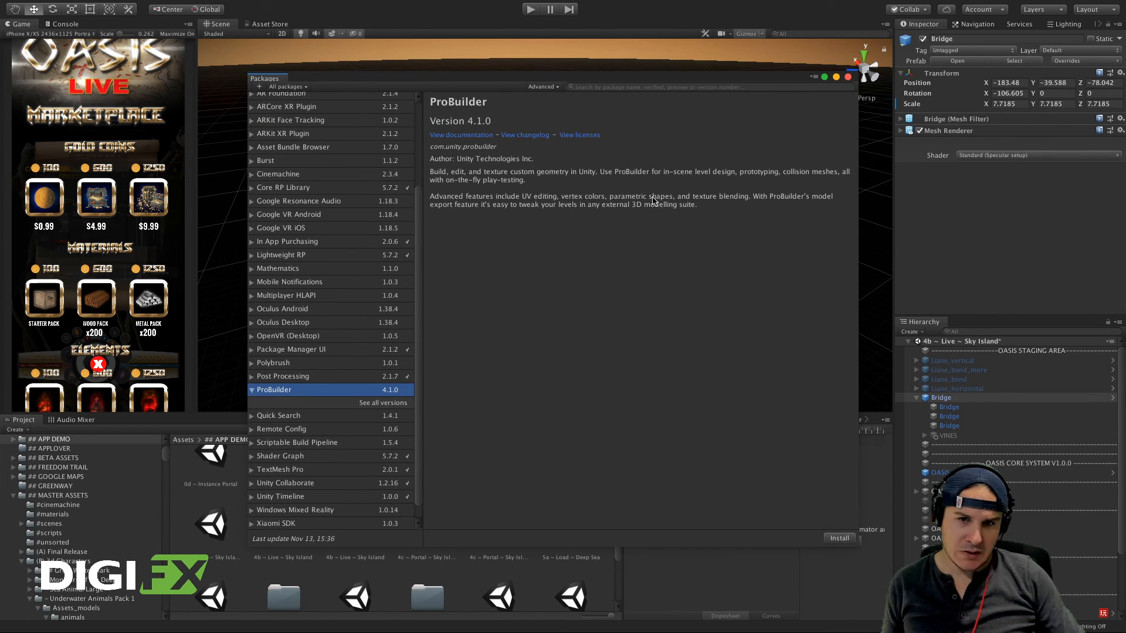
pyautogui.click(839, 539)
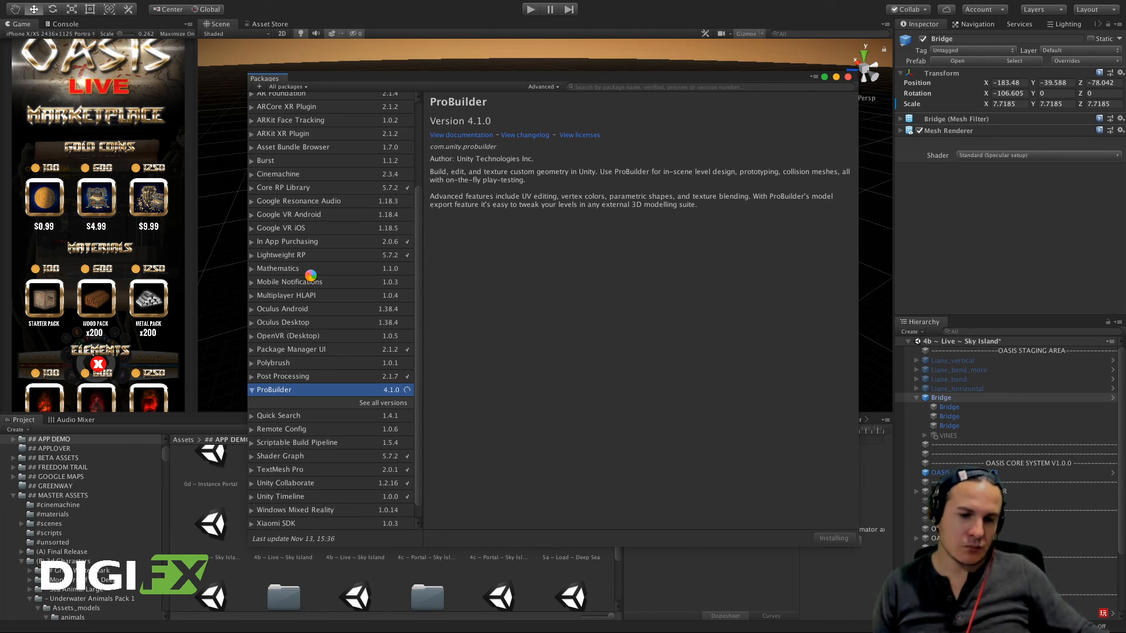
pyautogui.hotkey('ctrl', 'Right')
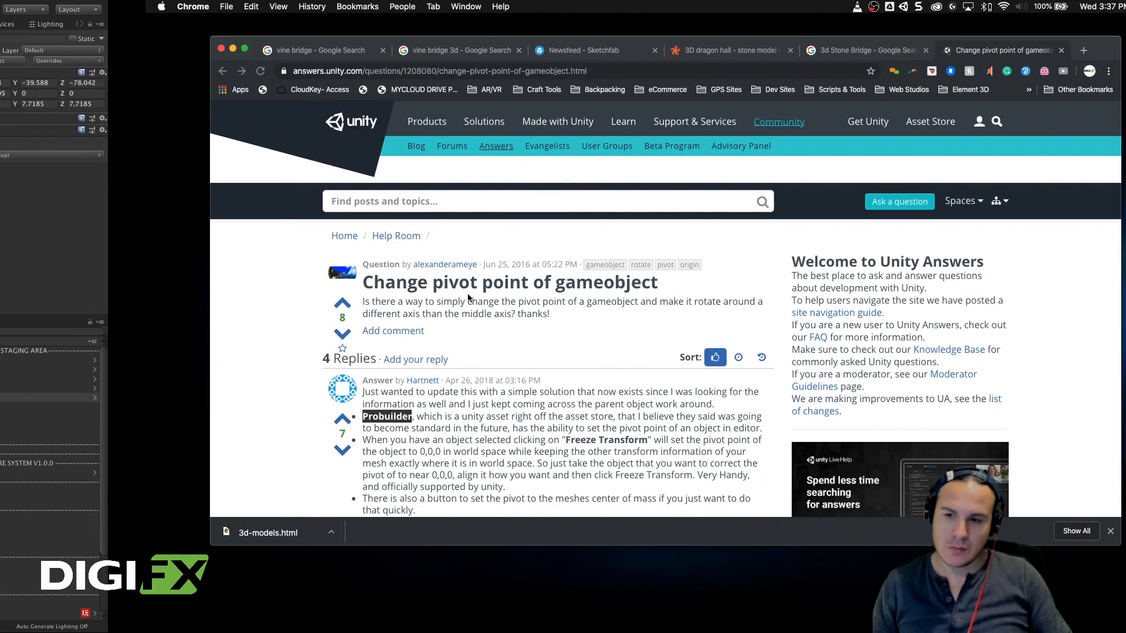
pyautogui.hotkey('ctrl', 'Left')
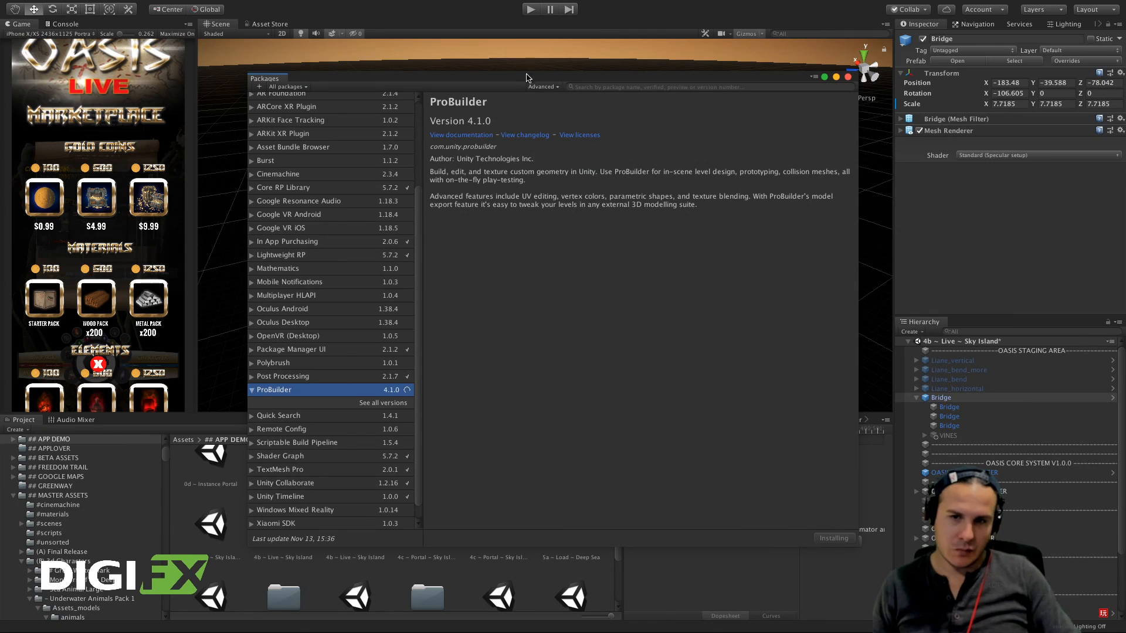
pyautogui.hotkey('ctrl', 'Up')
pyautogui.click(525, 39)
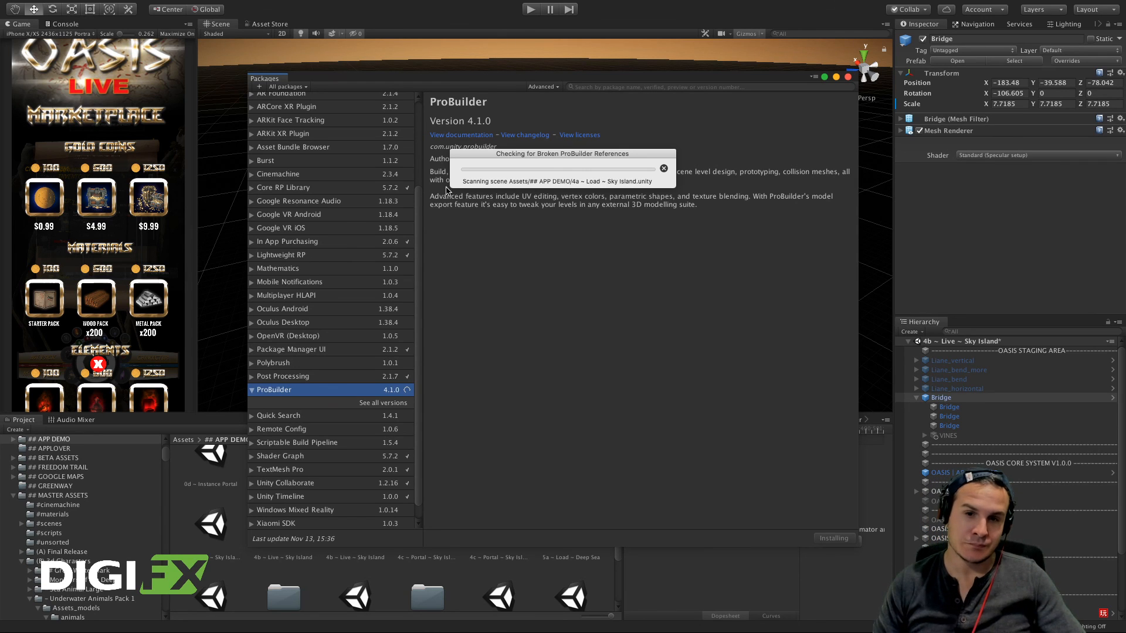
pyautogui.moveTo(532, 151); pyautogui.dragTo(670, 100)
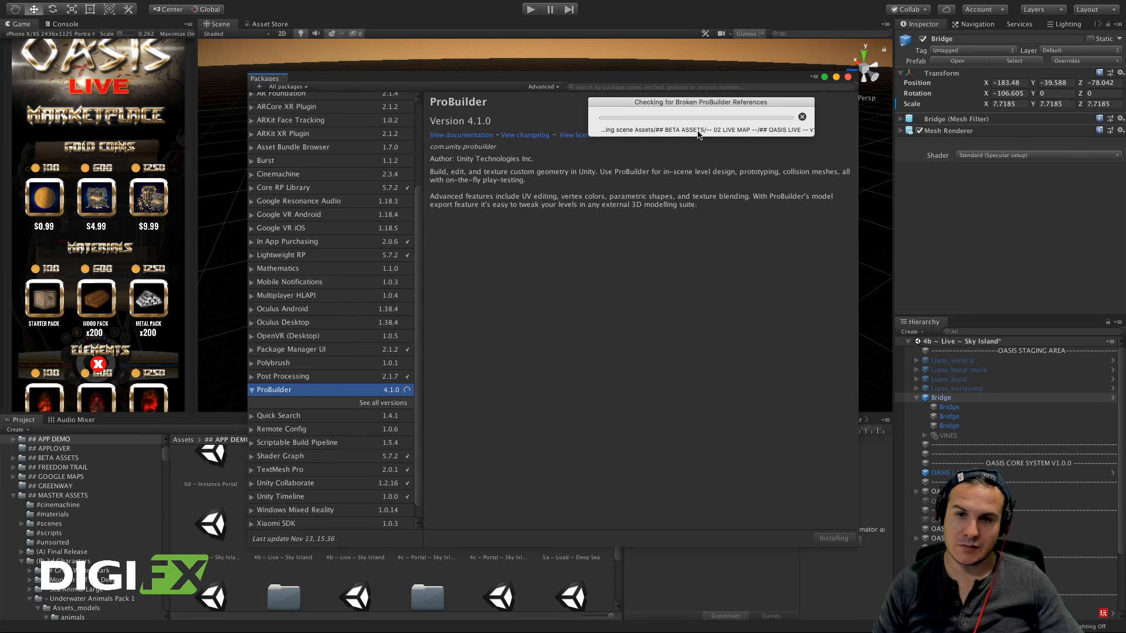
pyautogui.moveTo(657, 103); pyautogui.dragTo(576, 146)
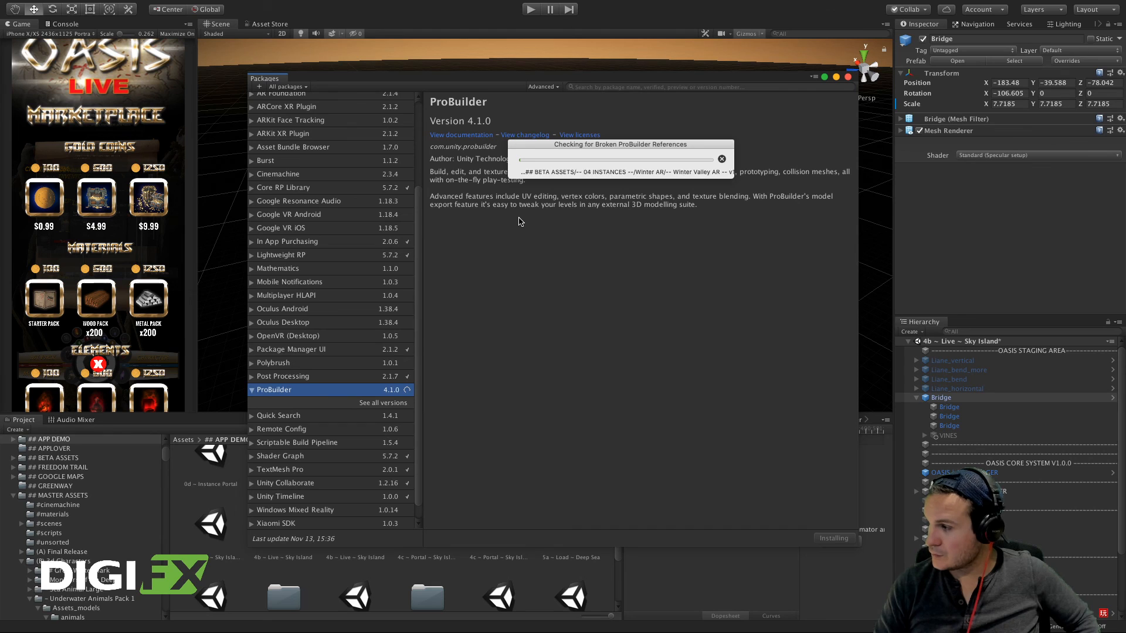
pyautogui.moveTo(563, 632)
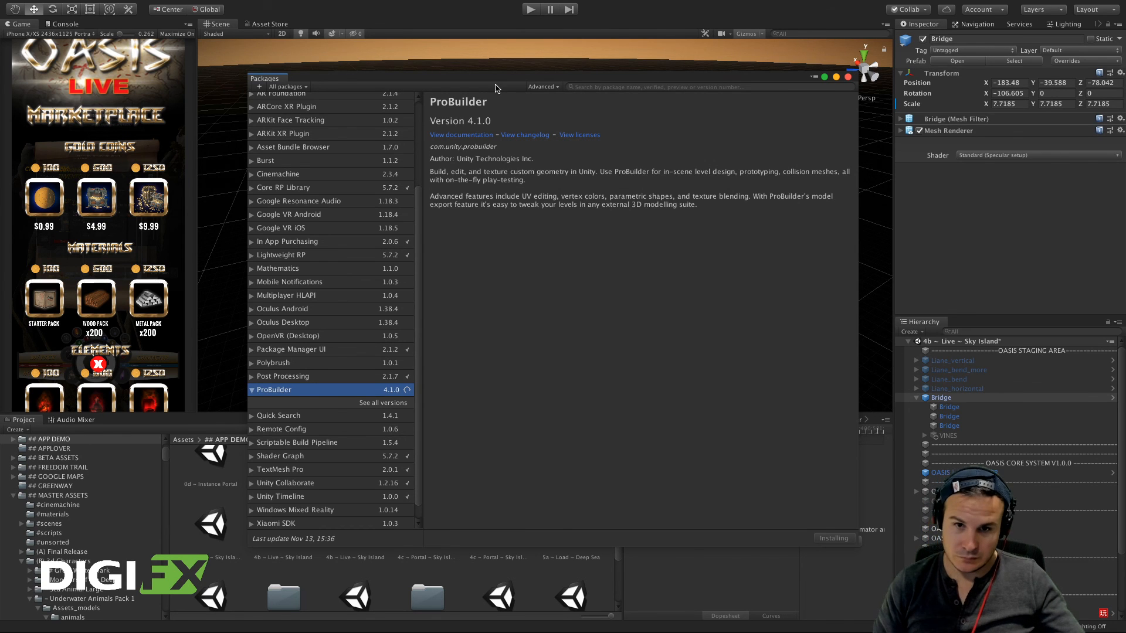
pyautogui.hotkey('ctrl', 'Up')
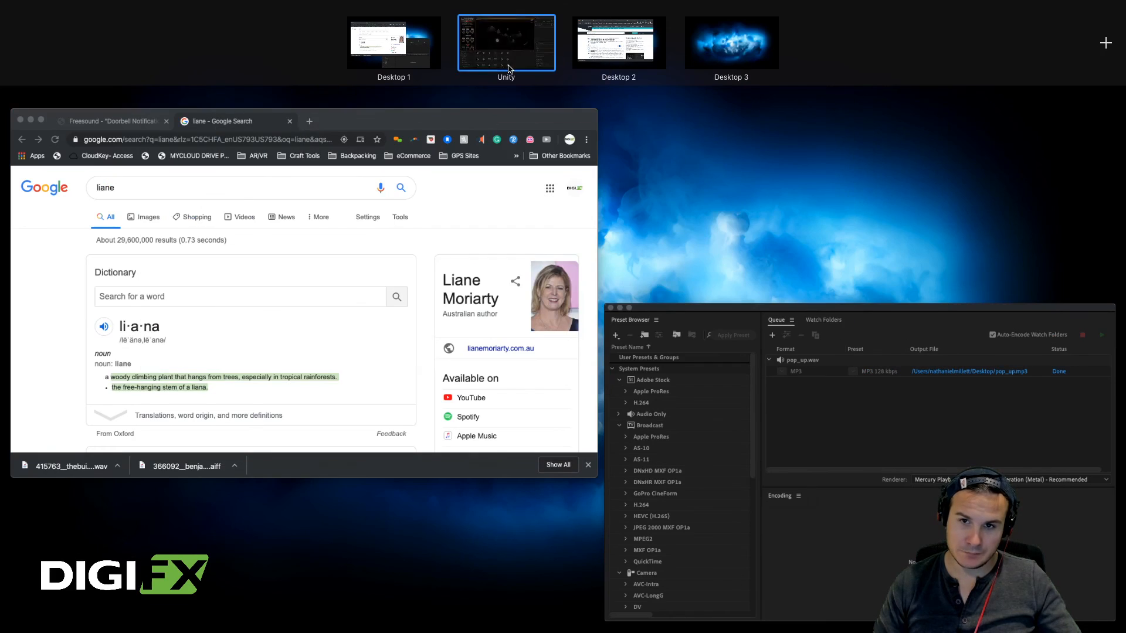
pyautogui.click(506, 44)
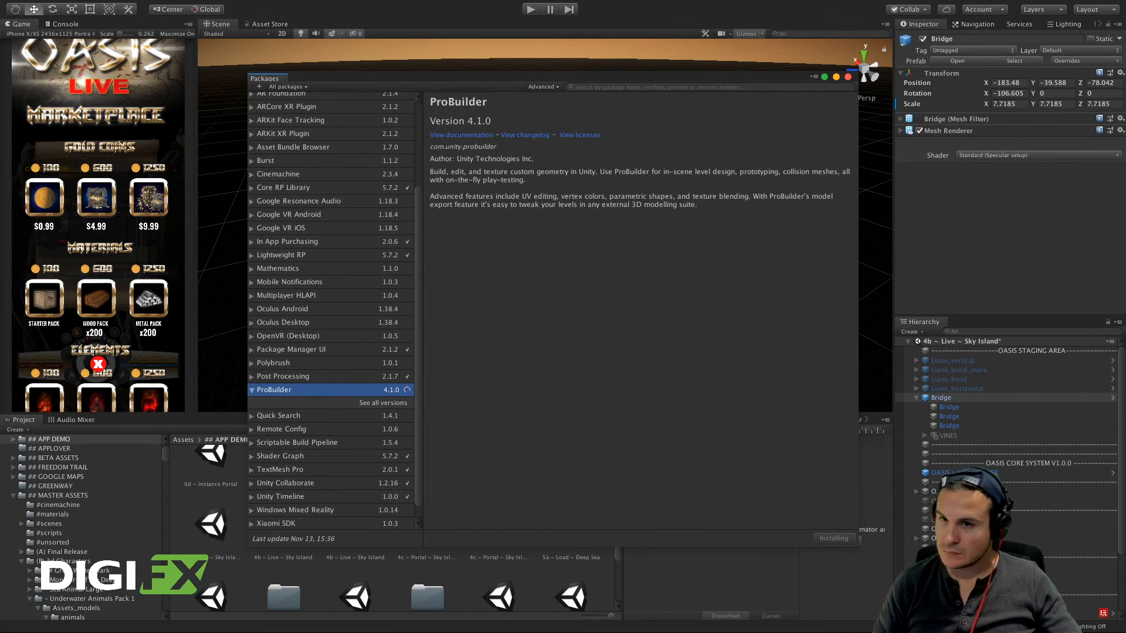
pyautogui.hotkey('ctrl', 'Left')
pyautogui.hotkey('ctrl', 'Right')
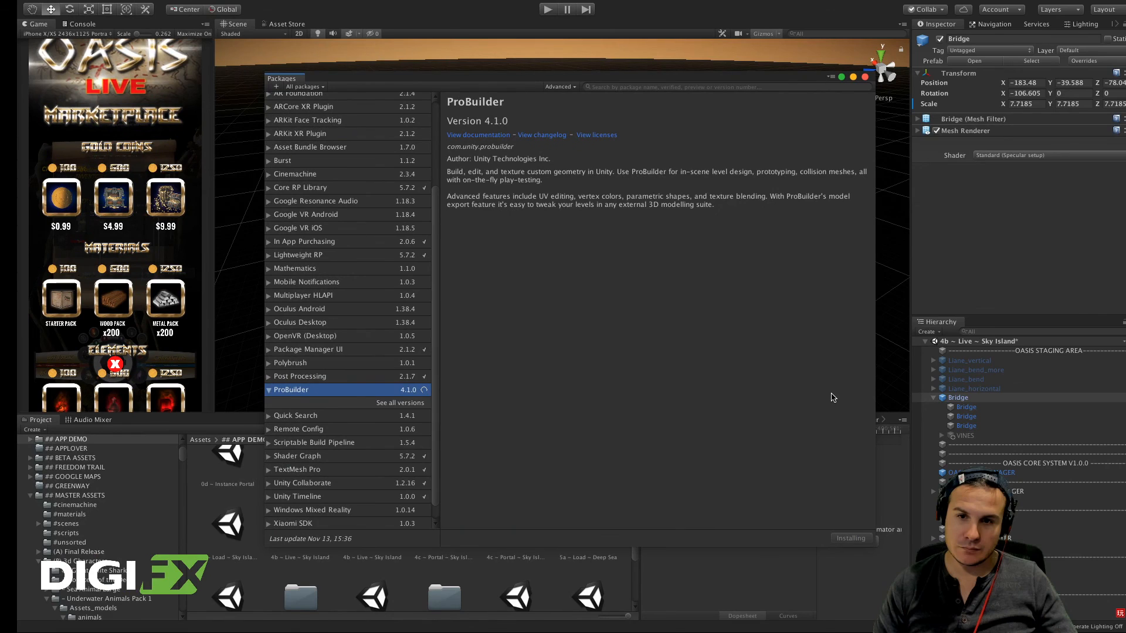
# Step: Switch to the Chrome window on the first desktop, reposition it and close its "liane" search tab
pyautogui.hotkey('ctrl', 'Left')
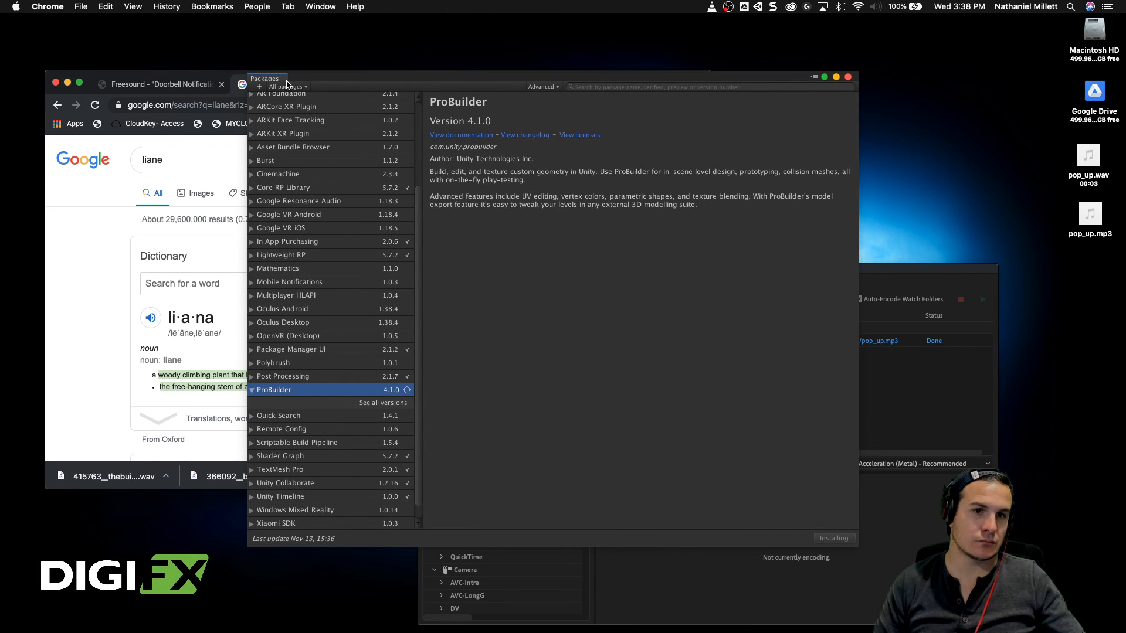
pyautogui.moveTo(214, 74); pyautogui.dragTo(178, 36)
pyautogui.click(324, 47)
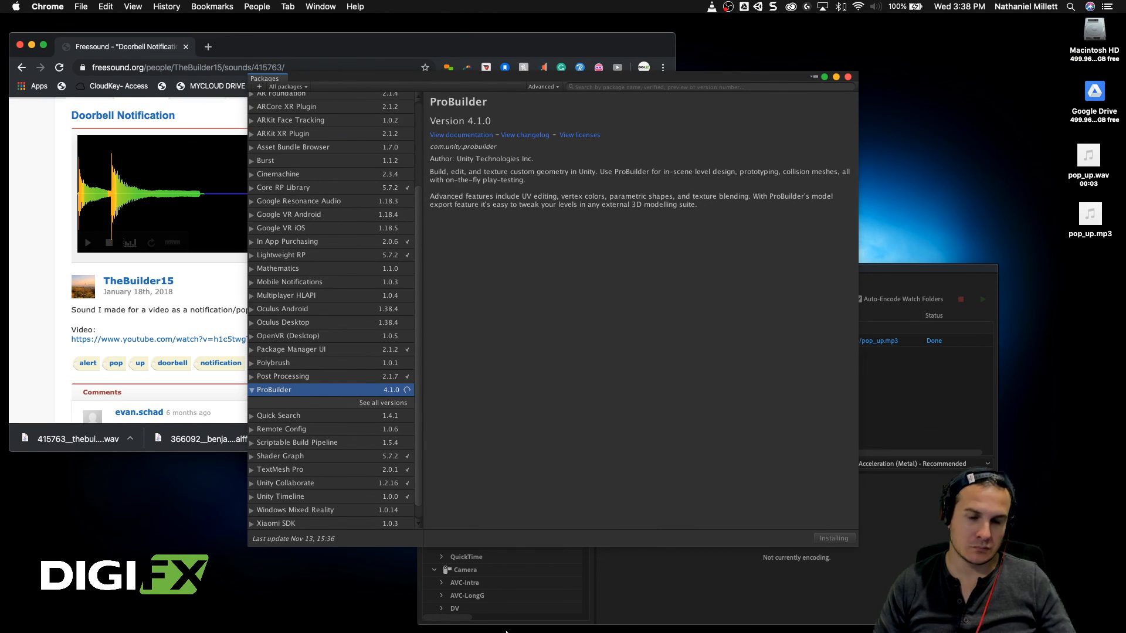
# Step: Bring up the Unity Answers thread "Change pivot point of gameobject" and reread the reply on ProBuilder's Freeze Transform procedure
pyautogui.click(242, 595)
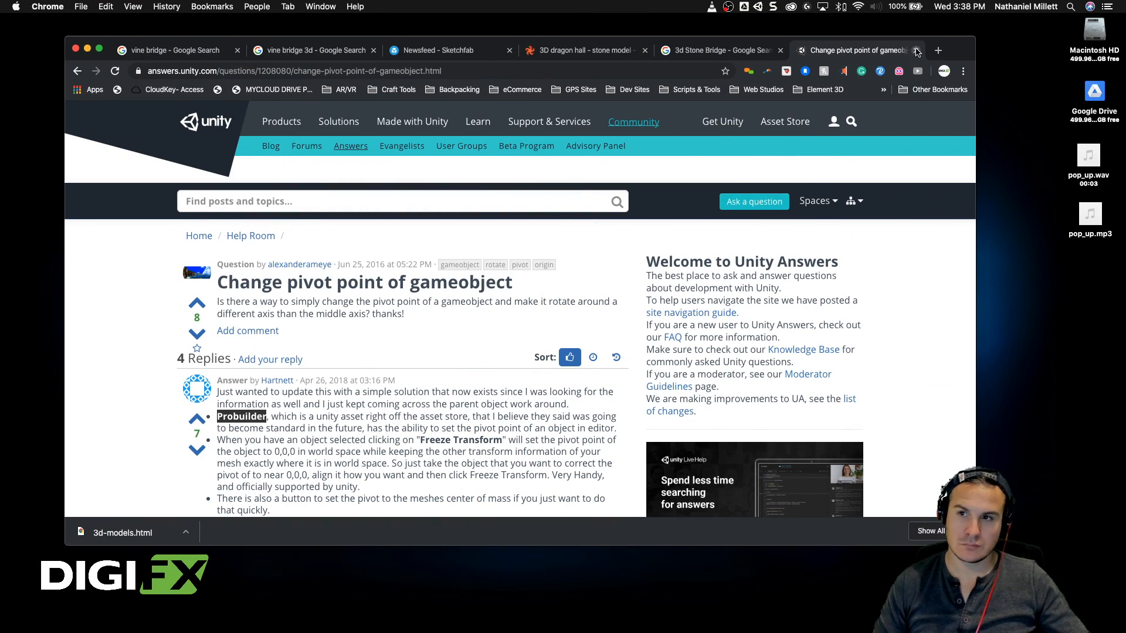
pyautogui.scroll(-3, 505, 313)
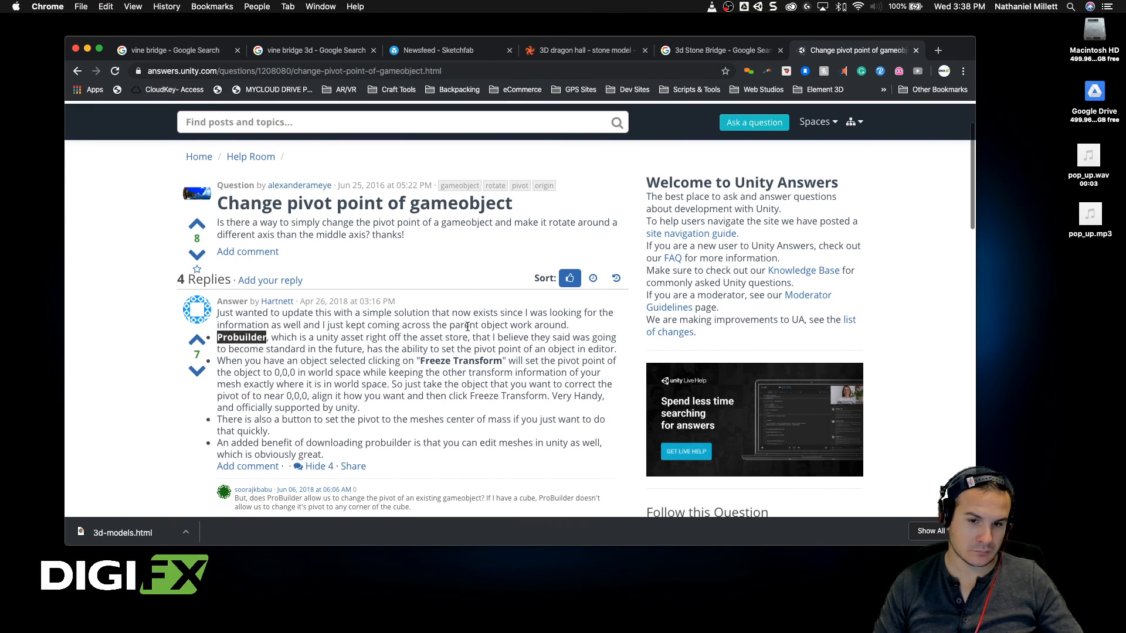
pyautogui.moveTo(268, 361); pyautogui.dragTo(354, 362)
pyautogui.click(484, 340)
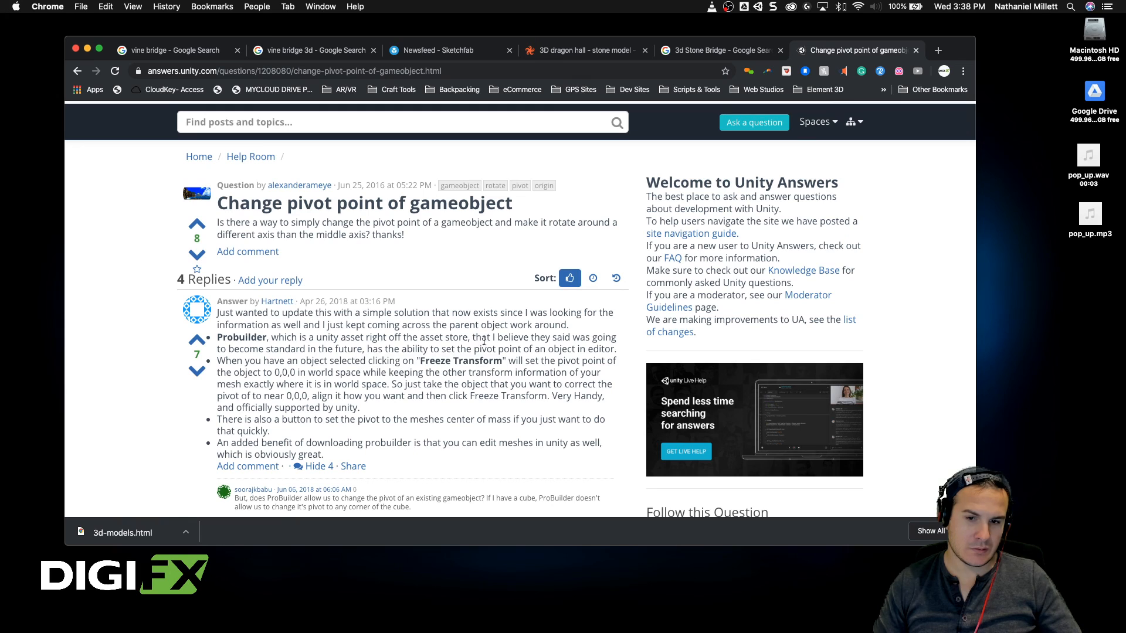
pyautogui.moveTo(368, 350); pyautogui.dragTo(510, 360)
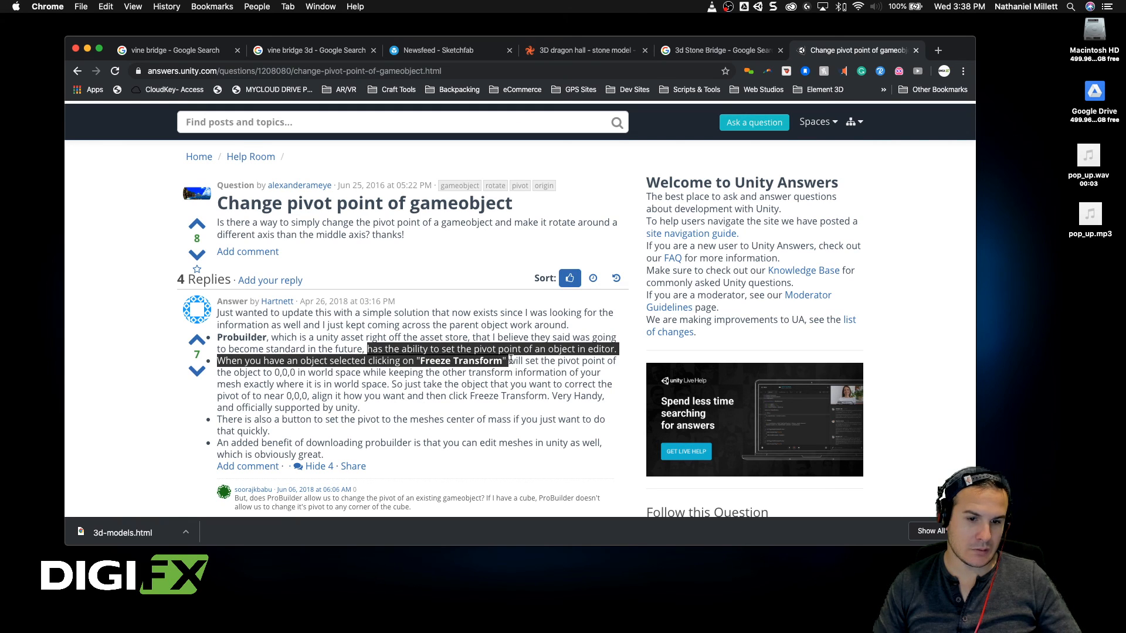
pyautogui.moveTo(430, 397); pyautogui.dragTo(394, 385)
pyautogui.scroll(-3, 392, 394)
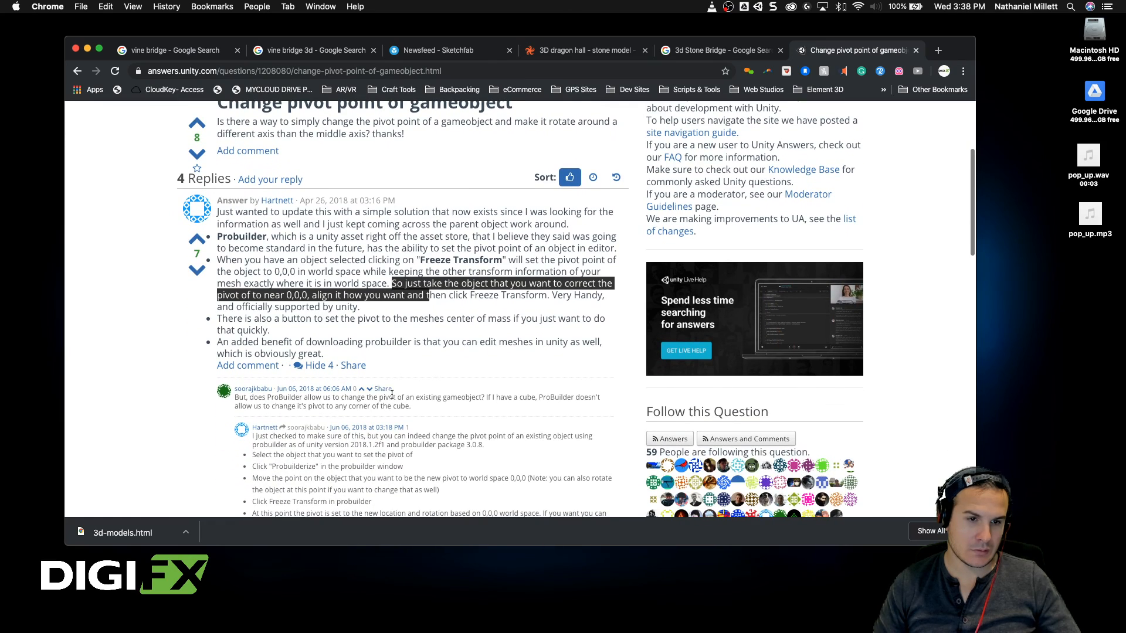
# Step: Try to upvote the reply recommending ProBuilder, dismiss the sign-in notice and look over the thread again
pyautogui.click(197, 240)
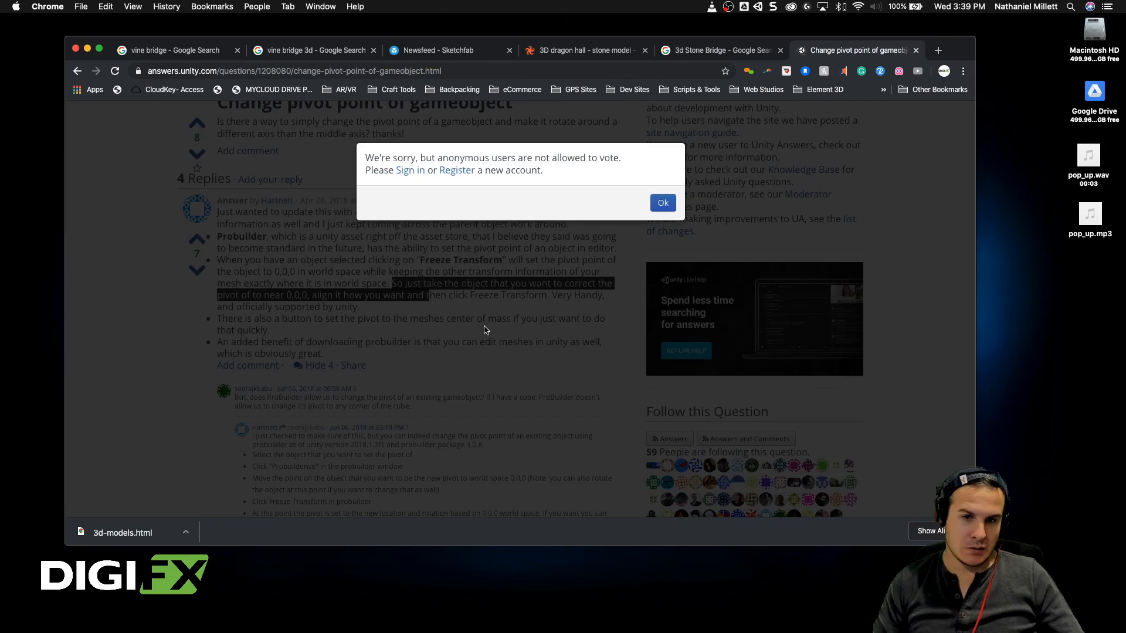
pyautogui.click(661, 198)
pyautogui.scroll(-3, 557, 291)
pyautogui.scroll(5, 558, 292)
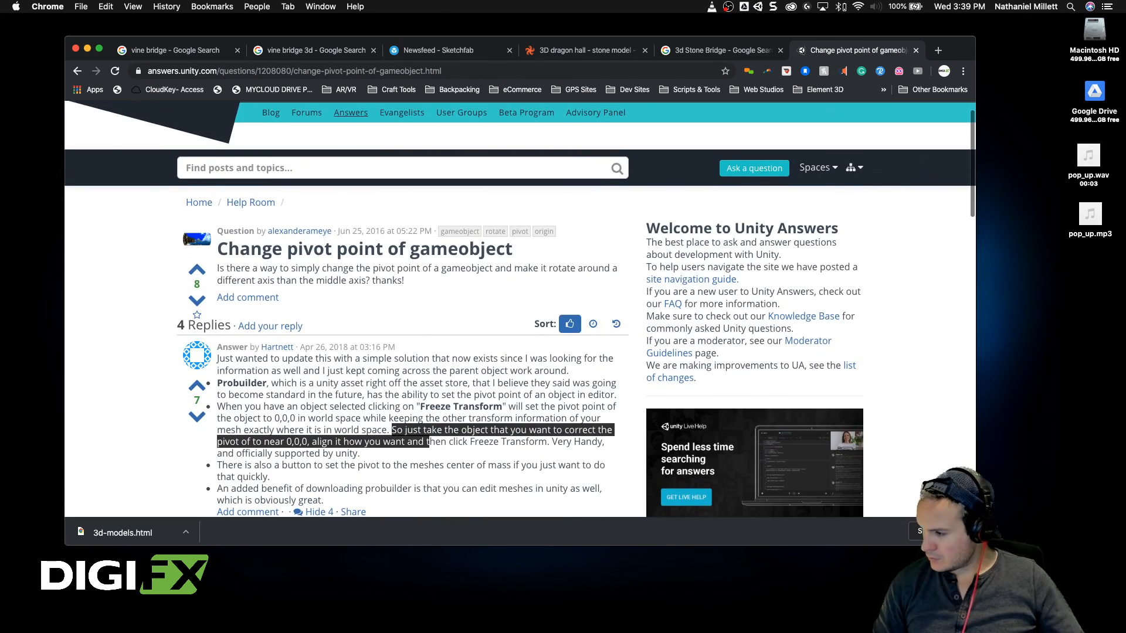